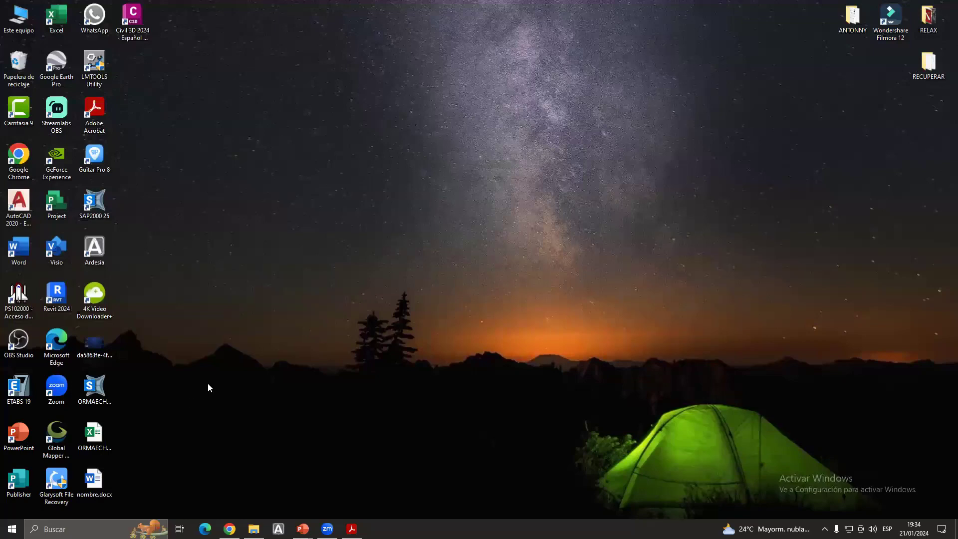
- Launch ETABS 19 and tile its window beside the exam PDF, giving ETABS about two thirds of the screen width
left_click(19, 387)
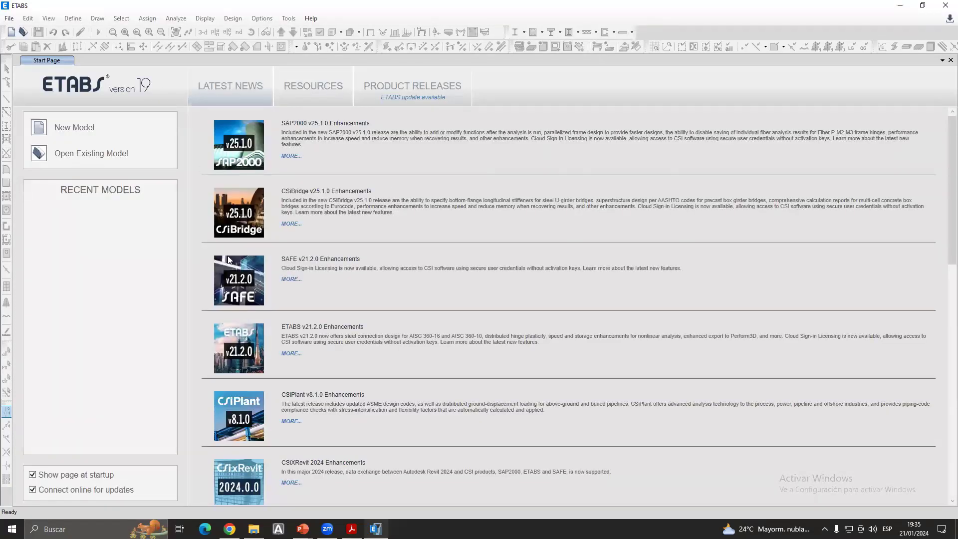
key("alt+Tab")
key("alt+Tab")
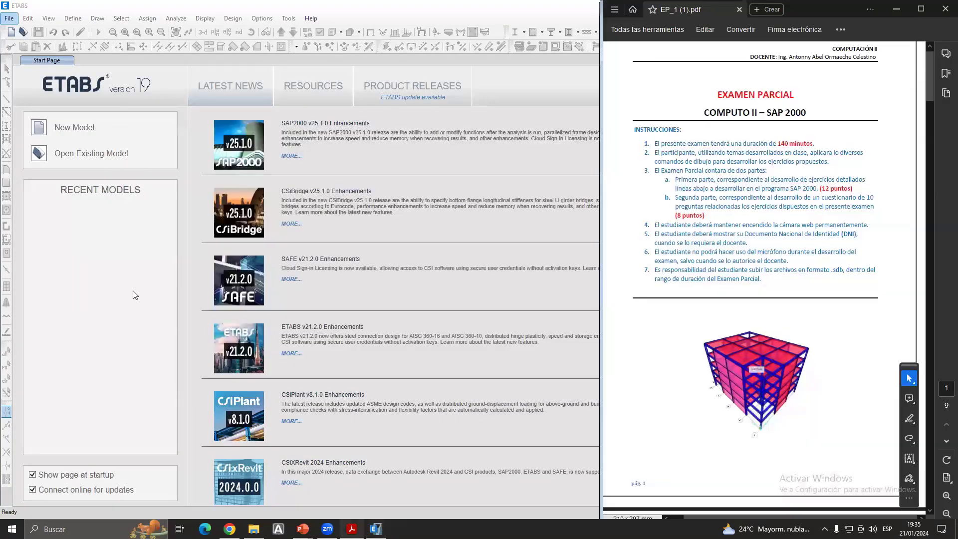
left_click(135, 295)
key("super+Down")
key("Down")
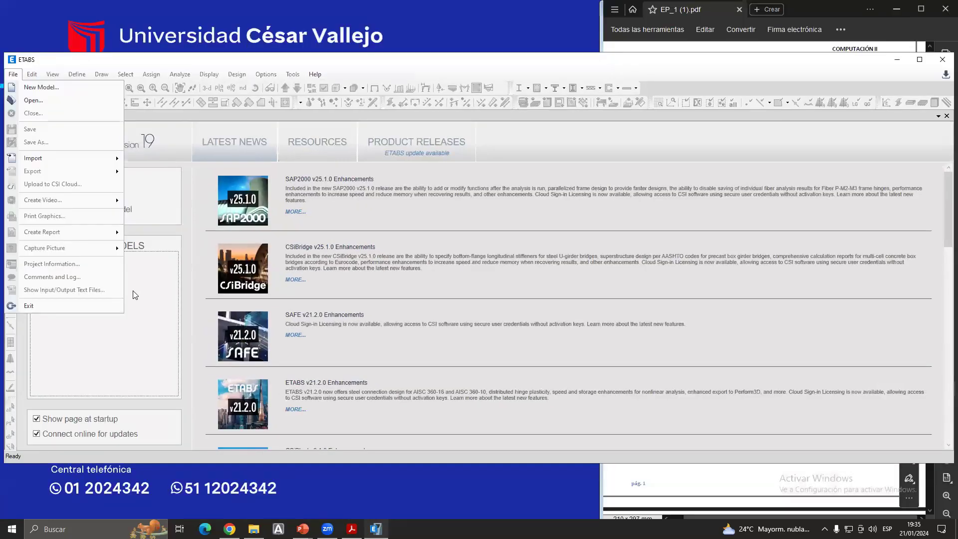
key("super+Left")
left_click(551, 223)
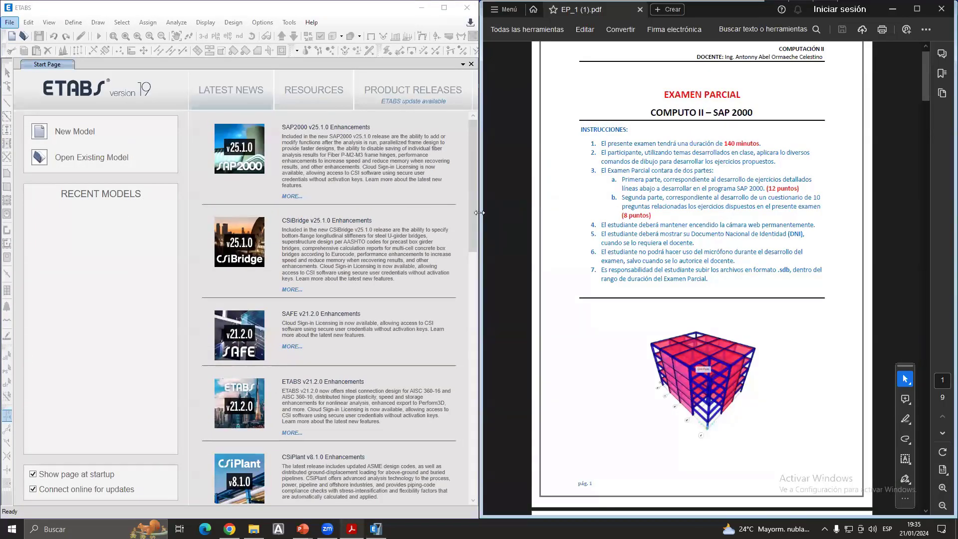
left_click(479, 212)
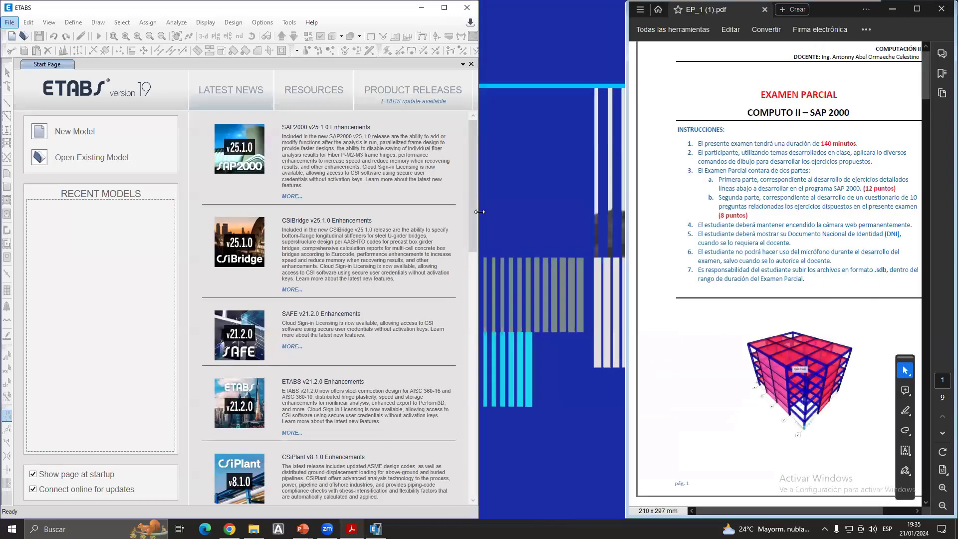
left_click_drag(479, 211, 625, 203)
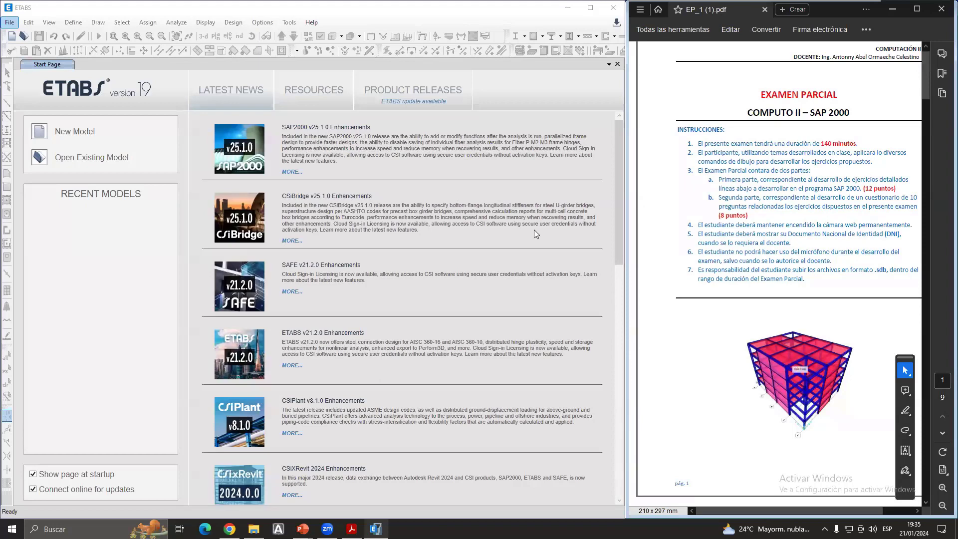
- Review the exam PDF, covering the instructions, the Proyecto 01 indications and the plan view with its grid dimensions
left_click(418, 228)
left_click_drag(782, 508, 788, 509)
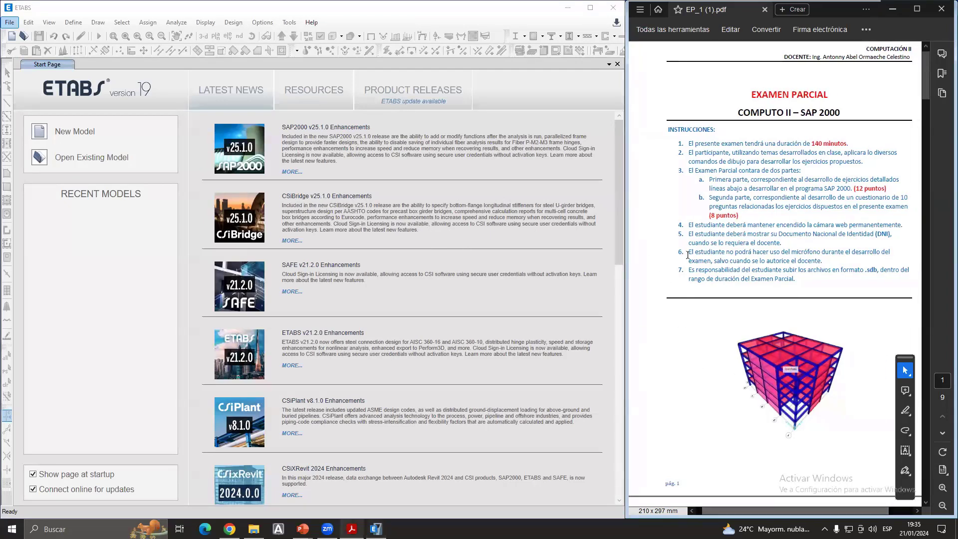
left_click(522, 231)
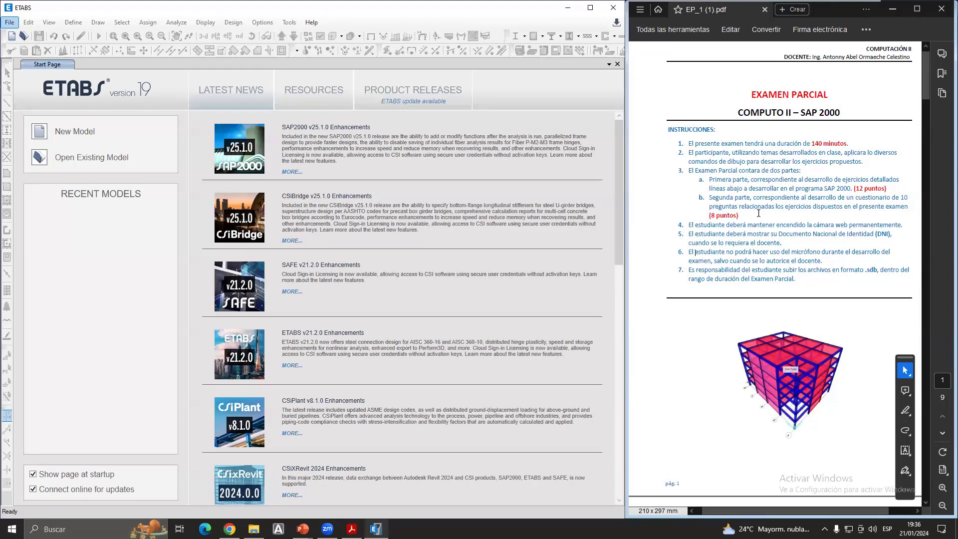
scroll(781, 207, "down", 10)
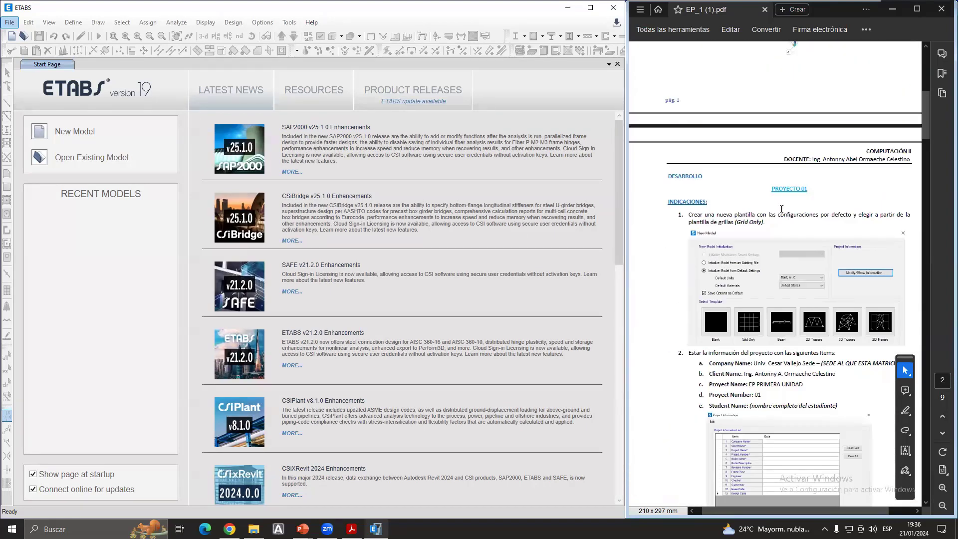
scroll(820, 257, "up", 1)
scroll(821, 256, "down", 1)
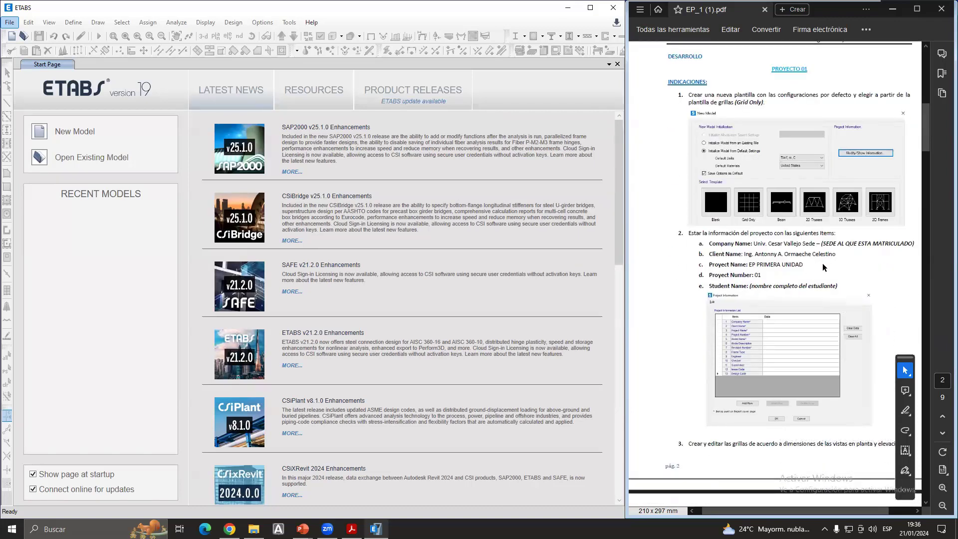
middle_click(822, 262)
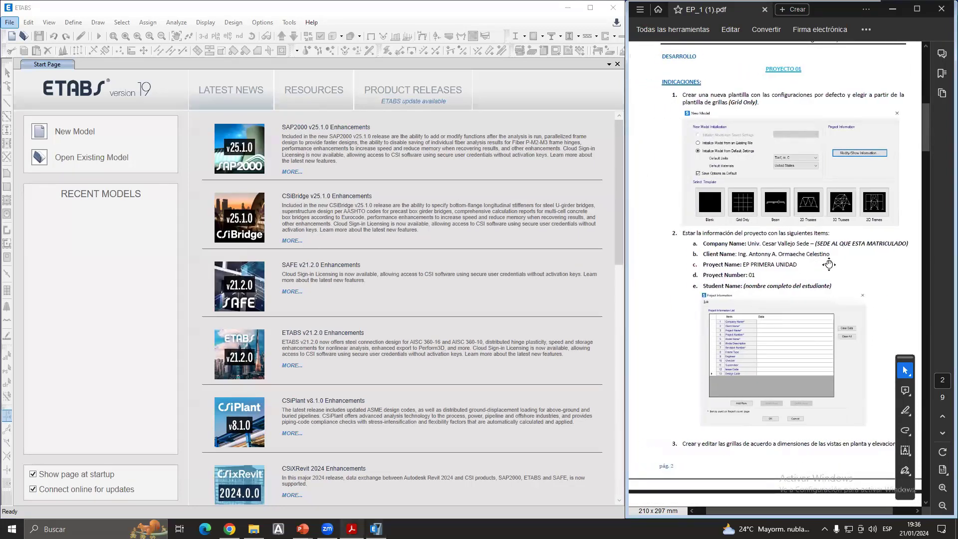
scroll(822, 264, "up", 1)
scroll(822, 263, "down", 20)
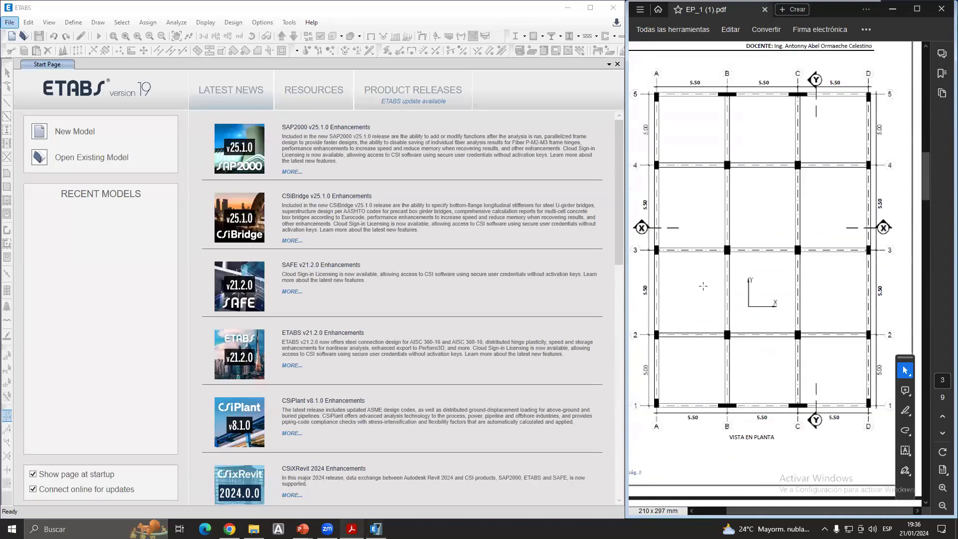
scroll(703, 308, "down", 12)
scroll(713, 306, "up", 20)
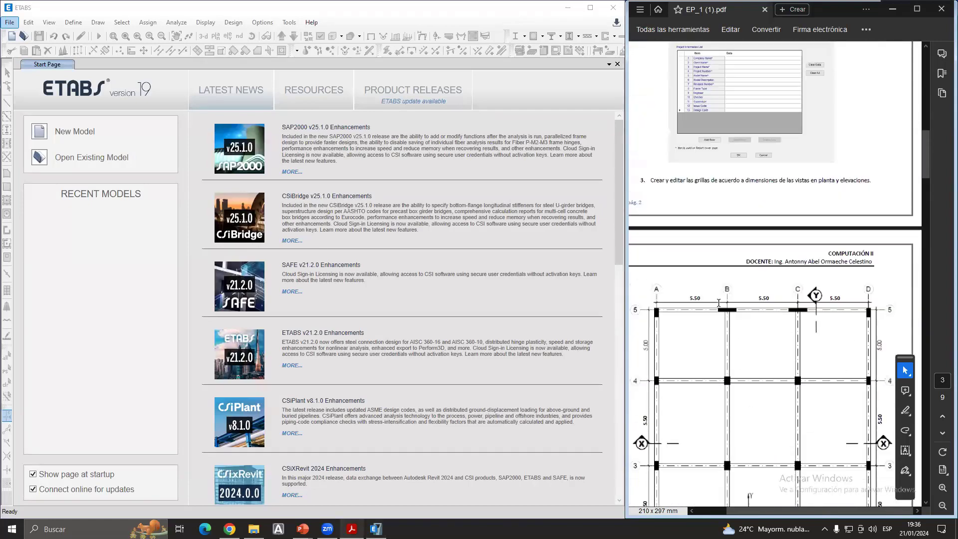
scroll(718, 303, "up", 20)
scroll(719, 303, "down", 19)
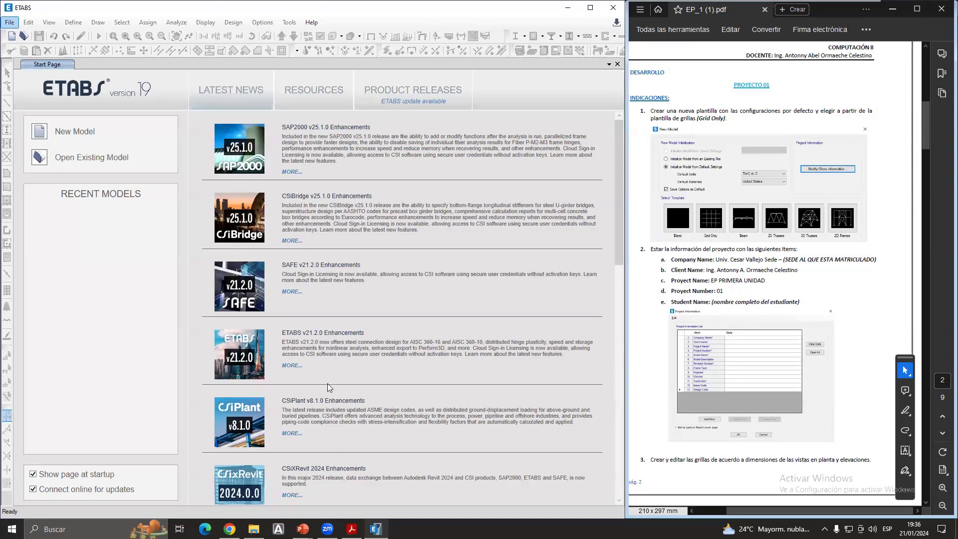
- Look through the latest news entries on the ETABS start page
scroll(331, 386, "down", 1)
scroll(331, 387, "down", 4)
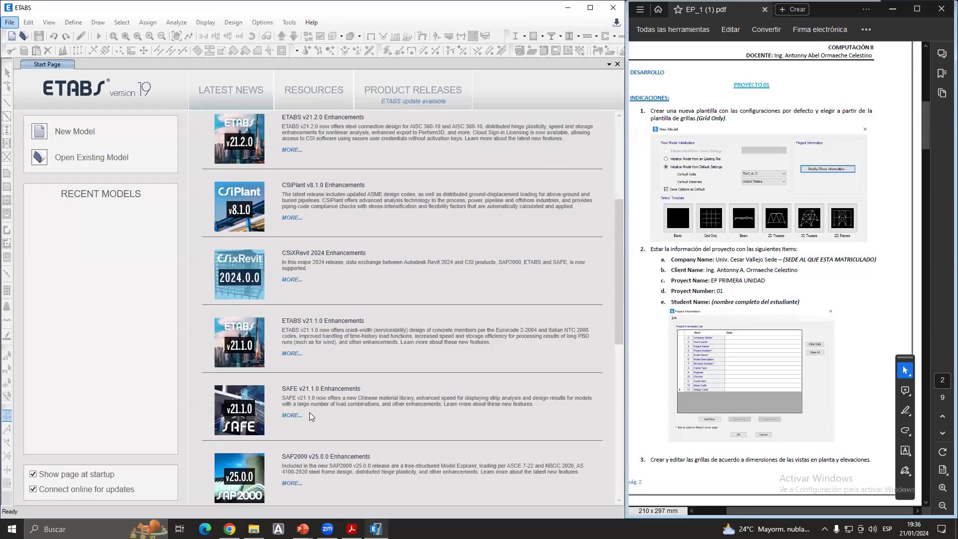
scroll(309, 416, "down", 4)
scroll(299, 379, "up", 3)
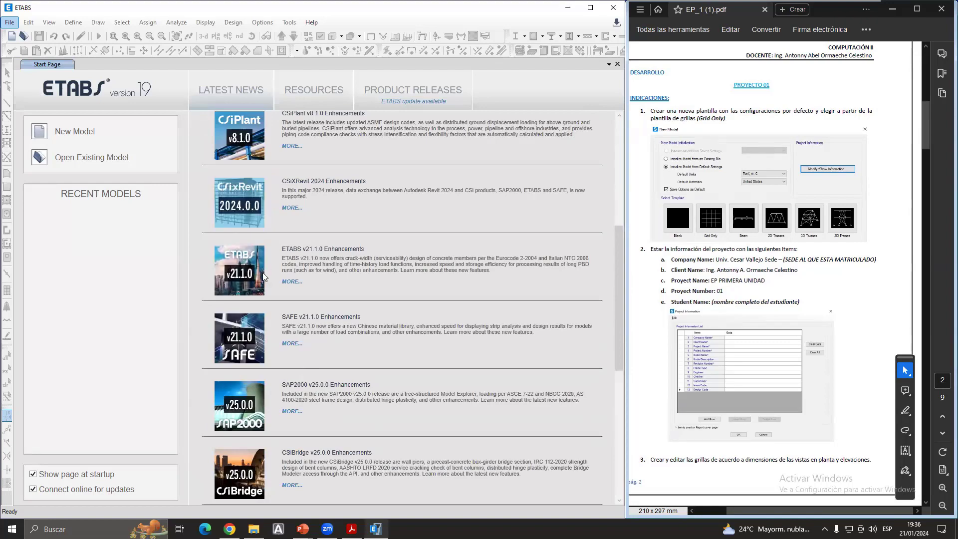
scroll(309, 359, "down", 7)
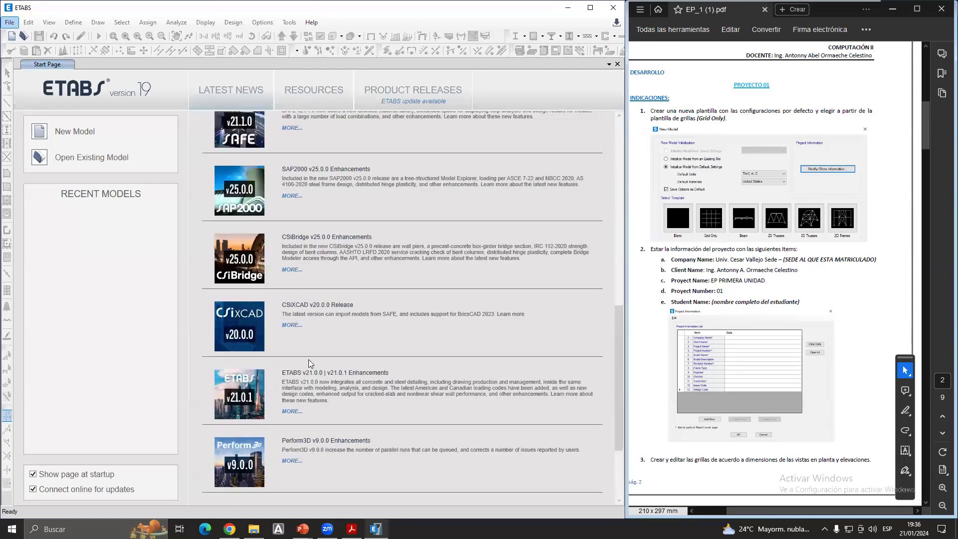
scroll(309, 363, "up", 10)
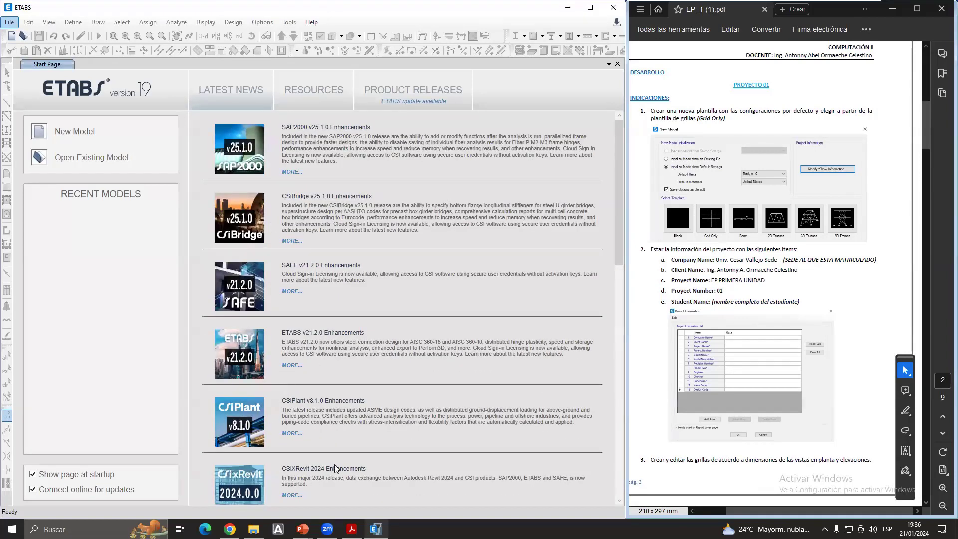
scroll(335, 464, "down", 2)
scroll(335, 464, "up", 2)
- Start the Ardesia annotation overlay and outline the horizontal and vertical ETABS toolbars with a red freehand pen
left_click(278, 529)
left_click(530, 296)
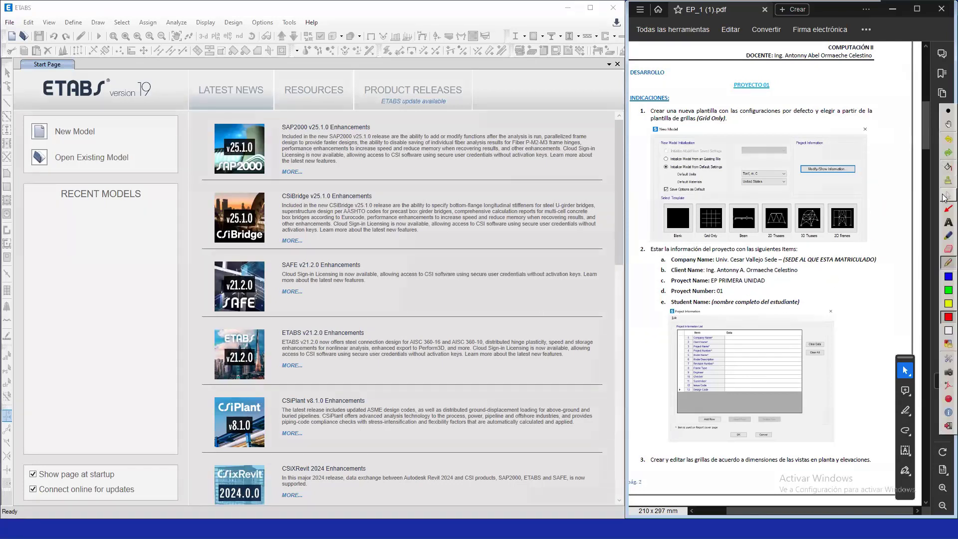
left_click(947, 194)
left_click(947, 317)
mouse_move(20, 24)
left_mouse_down()
mouse_move(4, 27)
mouse_move(8, 54)
mouse_move(23, 56)
mouse_move(49, 26)
mouse_move(424, 16)
left_mouse_up()
mouse_move(536, 22)
left_mouse_down()
mouse_move(554, 64)
mouse_move(20, 58)
left_mouse_up()
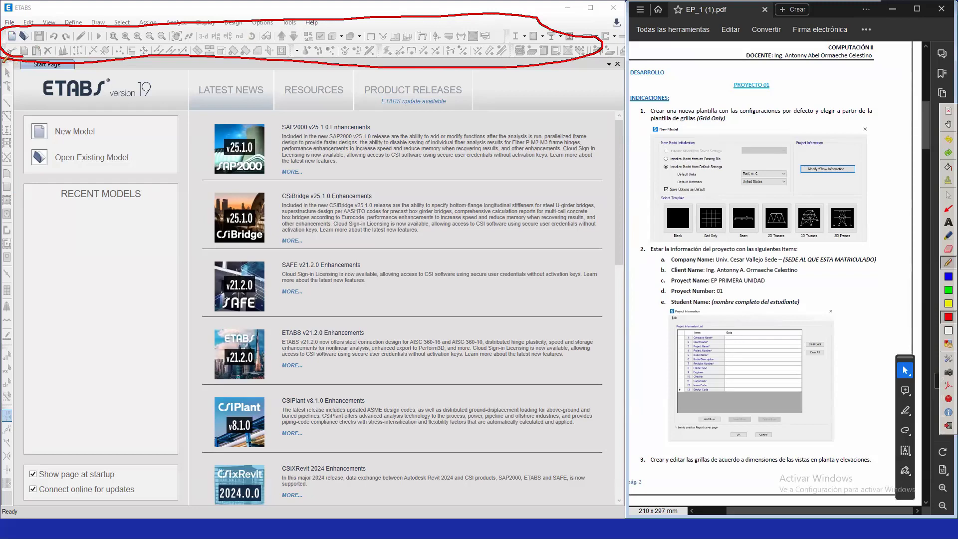
mouse_move(11, 60)
left_mouse_down()
mouse_move(15, 343)
mouse_move(2, 348)
left_mouse_up()
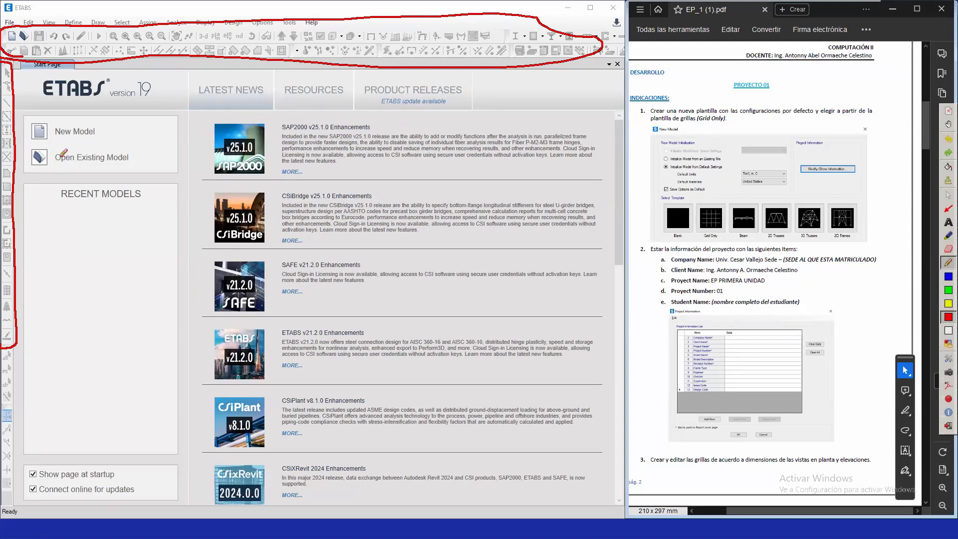
- Outline the start page's model area in red, tick Open Existing Model and sketch three boxes marked E under Recent Models
left_click_drag(24, 105, 43, 105)
mouse_move(124, 106)
left_mouse_down()
mouse_move(177, 109)
mouse_move(167, 359)
mouse_move(106, 445)
mouse_move(39, 292)
mouse_move(30, 110)
left_mouse_up()
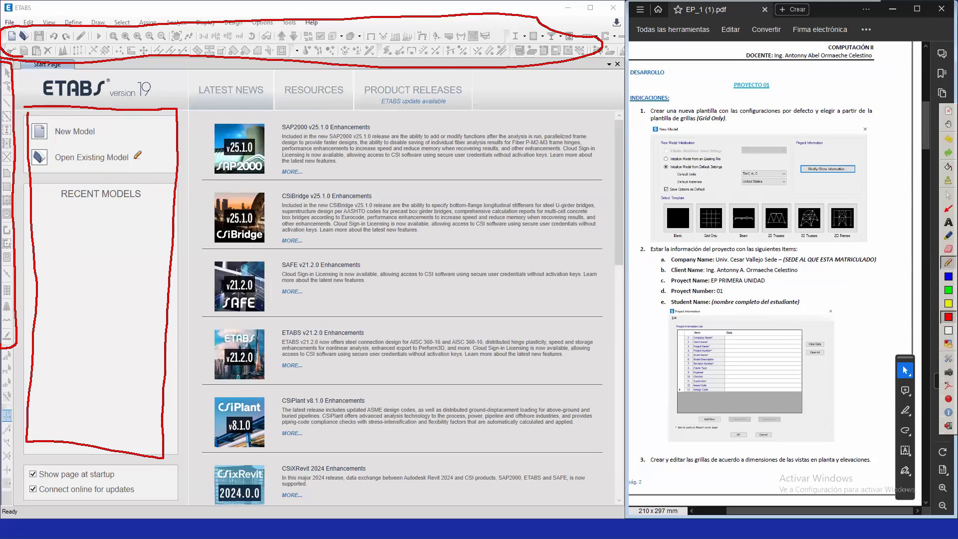
left_click_drag(135, 159, 179, 151)
mouse_move(43, 218)
left_mouse_down()
mouse_move(54, 218)
mouse_move(83, 281)
mouse_move(43, 218)
left_mouse_up()
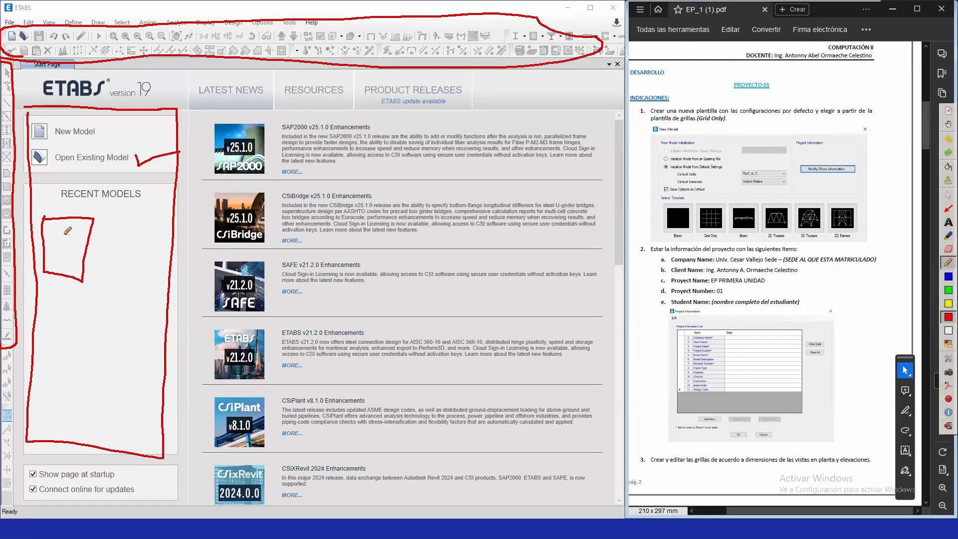
mouse_move(58, 238)
left_mouse_down()
mouse_move(69, 253)
mouse_move(75, 232)
mouse_move(161, 279)
left_mouse_up()
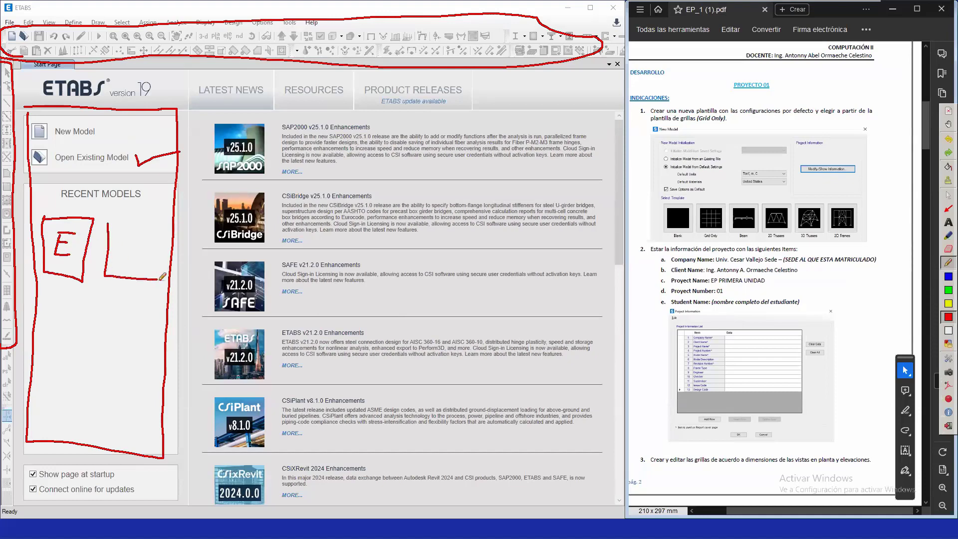
mouse_move(106, 220)
left_mouse_down()
mouse_move(161, 266)
mouse_move(159, 279)
left_mouse_up()
mouse_move(135, 246)
left_mouse_down()
mouse_move(133, 259)
mouse_move(148, 261)
mouse_move(145, 251)
left_mouse_up()
left_click_drag(135, 243, 150, 242)
mouse_move(43, 300)
left_mouse_down()
mouse_move(73, 359)
mouse_move(41, 309)
mouse_move(60, 344)
mouse_move(69, 324)
left_mouse_up()
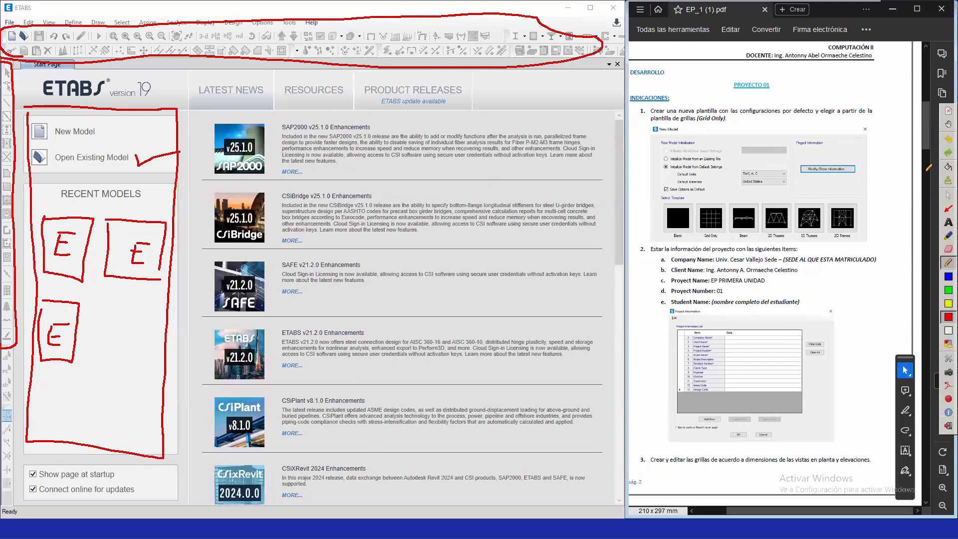
- Clear the red annotations and underline New Model with a green pen
left_click(945, 196)
left_click(948, 290)
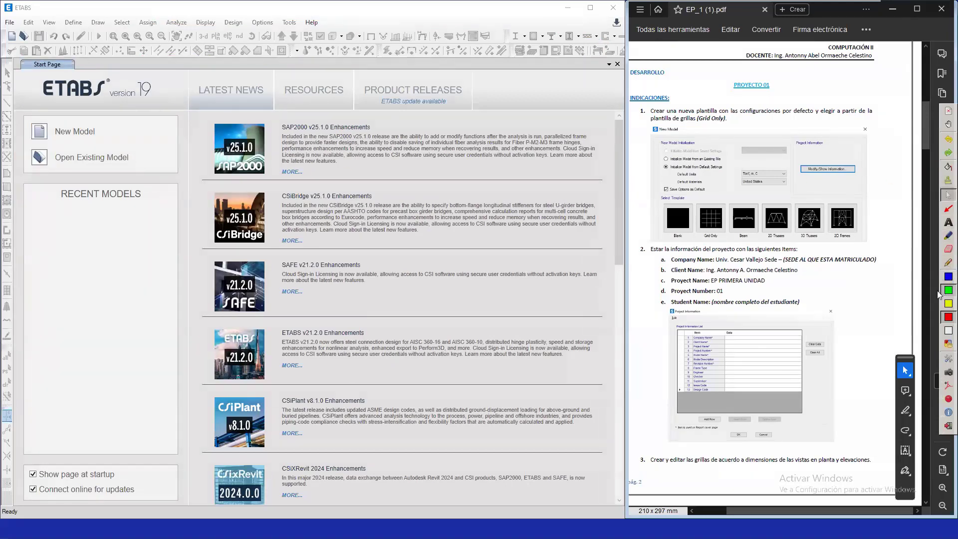
left_click(948, 261)
left_click_drag(28, 143, 109, 143)
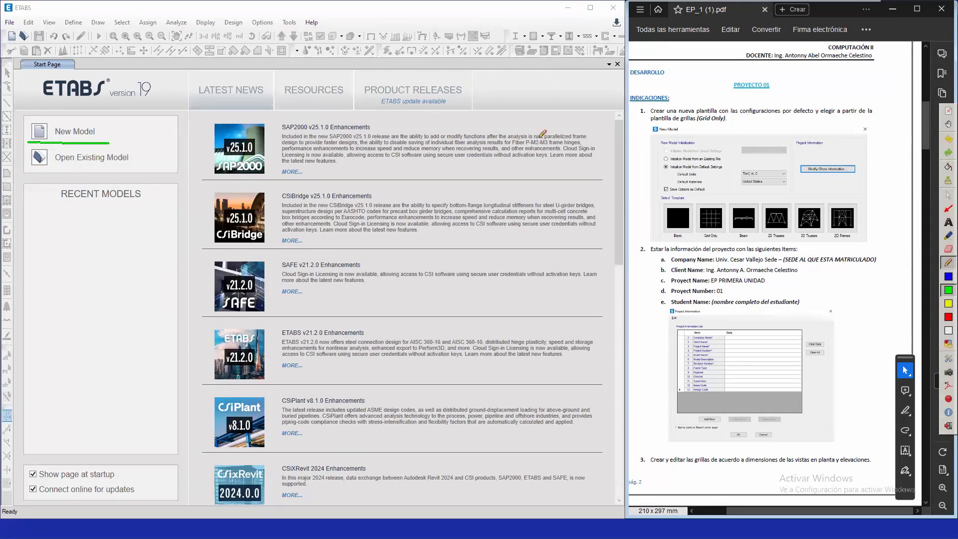
left_click(946, 197)
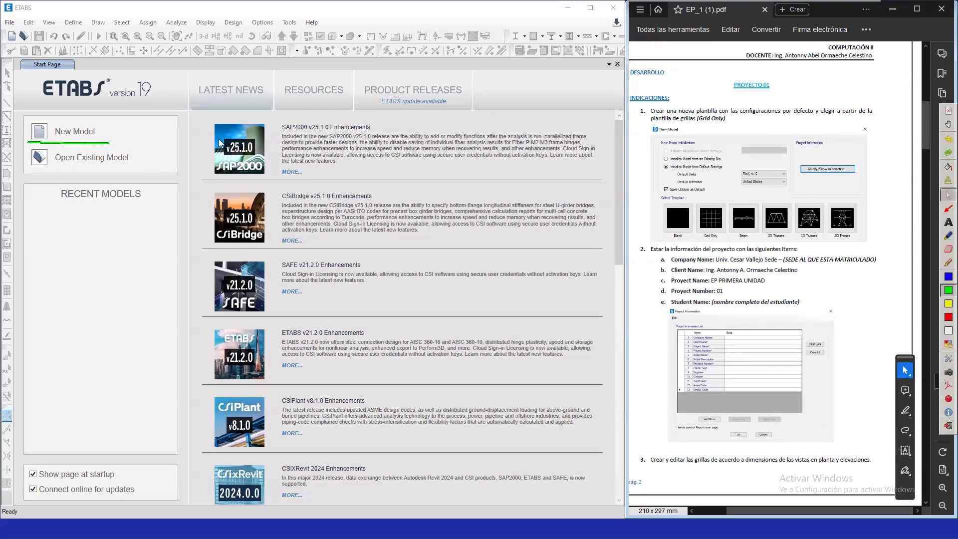
- Circle New Model and the new-model icon in green, and underline the version number and Start Page
left_click(947, 262)
mouse_move(147, 124)
left_mouse_down()
mouse_move(72, 114)
mouse_move(20, 133)
mouse_move(141, 129)
mouse_move(116, 105)
left_mouse_up()
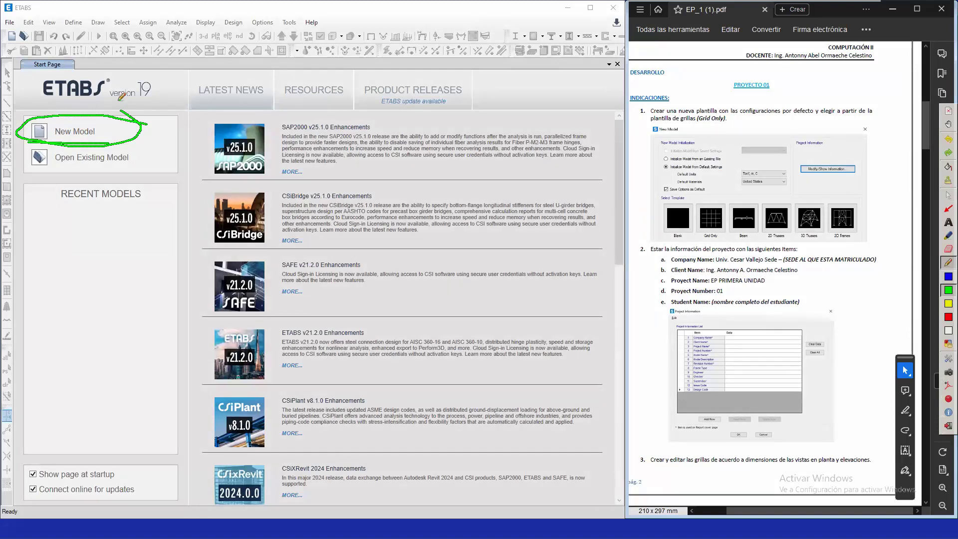
left_click_drag(112, 99, 157, 101)
left_click_drag(33, 70, 61, 71)
mouse_move(13, 28)
left_mouse_down()
mouse_move(18, 49)
mouse_move(7, 30)
left_mouse_up()
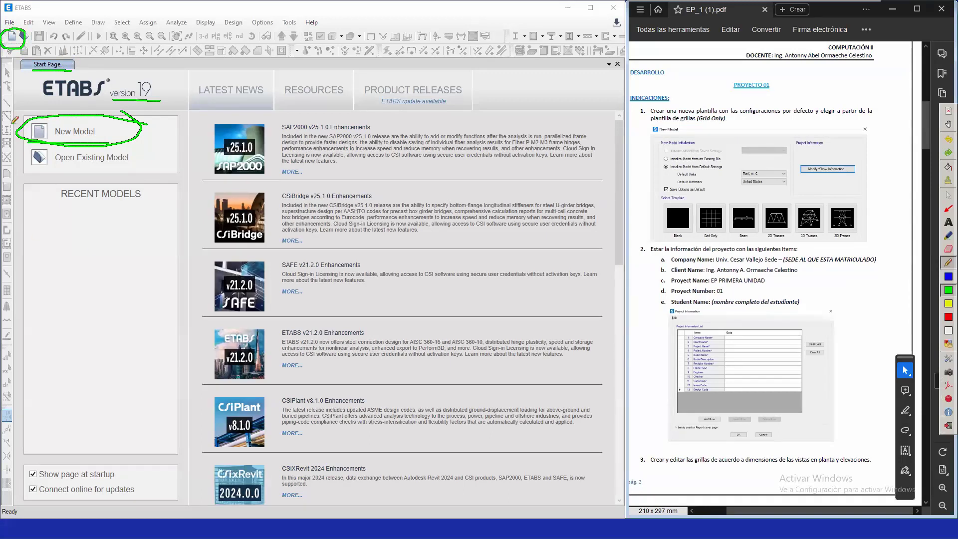
left_click(948, 195)
- Start a new model, clear the green annotations and reposition the Model Initialization dialog over the ETABS workspace
left_click(10, 23)
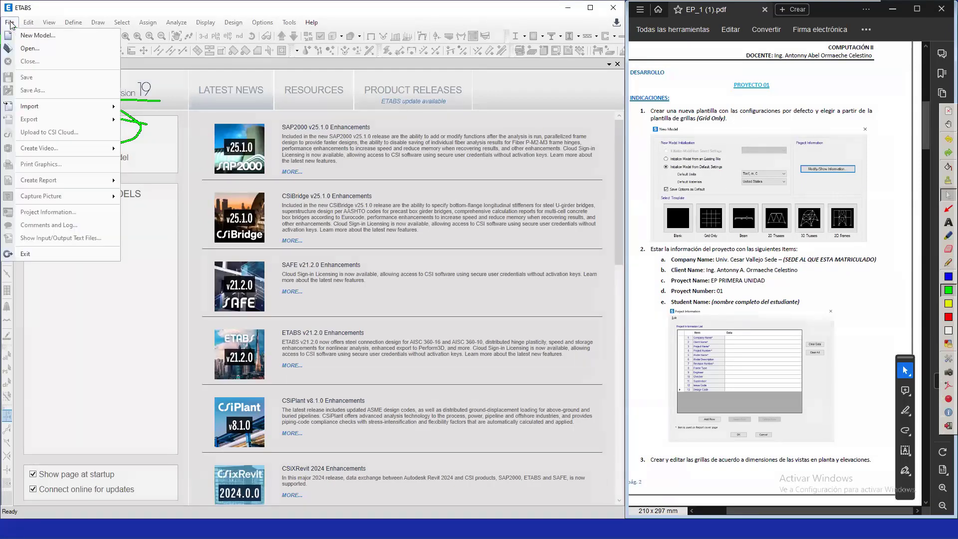
left_click(152, 231)
left_click(97, 133)
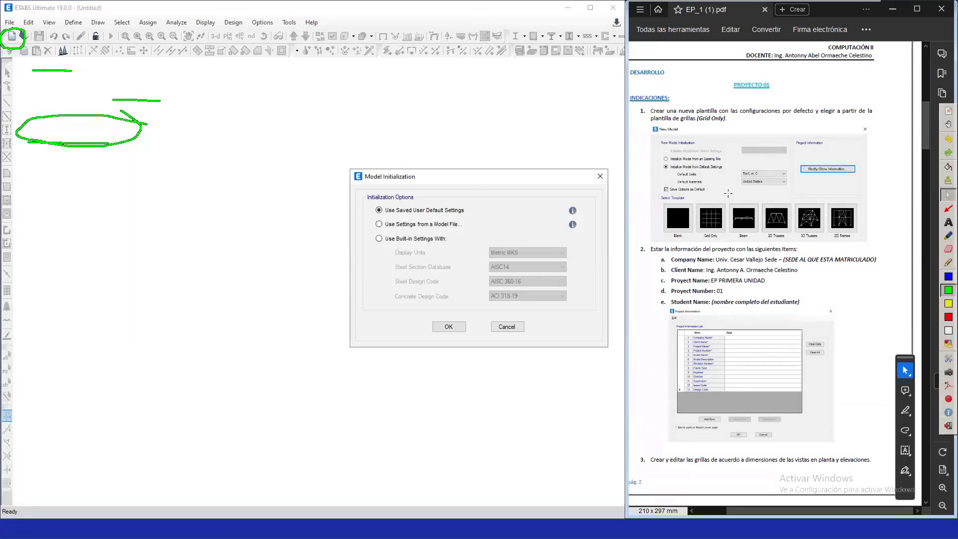
left_click(942, 190)
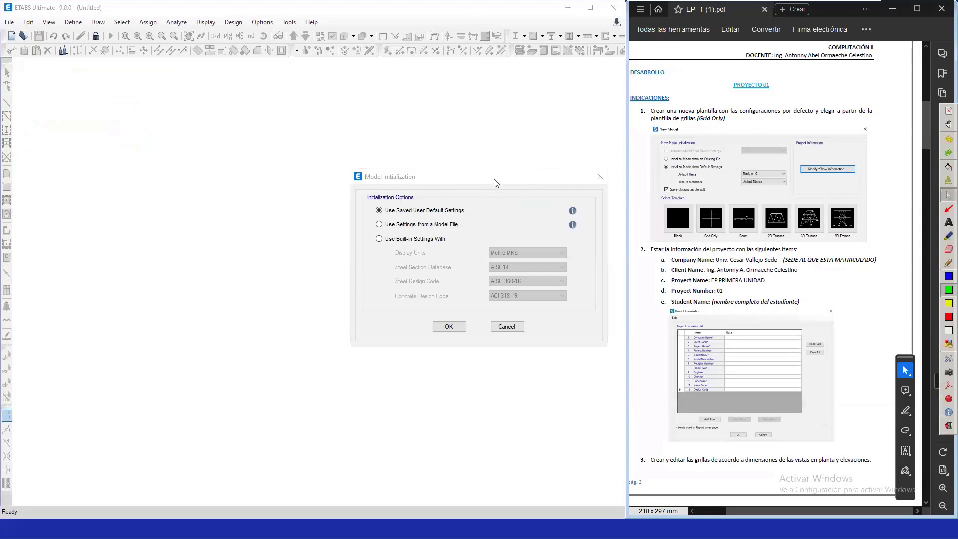
left_click_drag(494, 182, 461, 175)
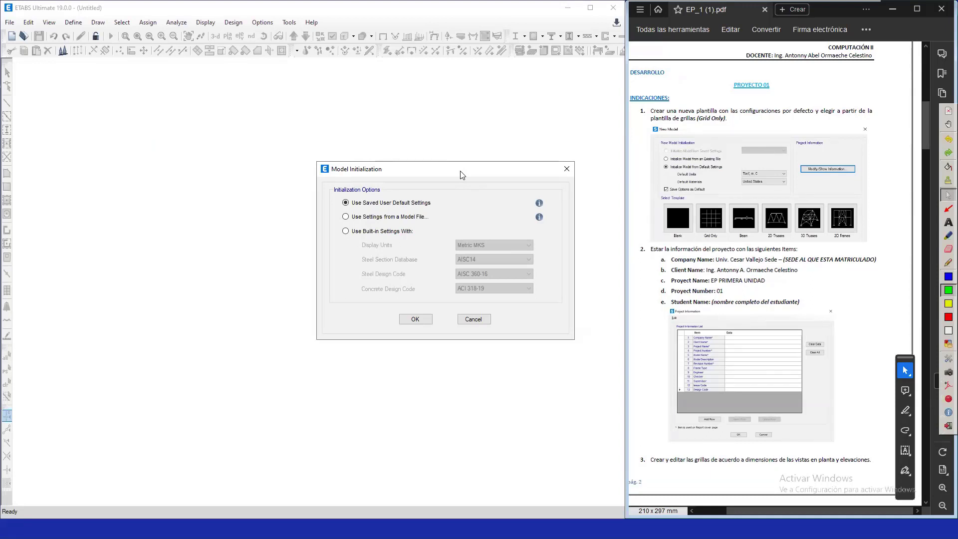
left_click_drag(460, 173, 446, 147)
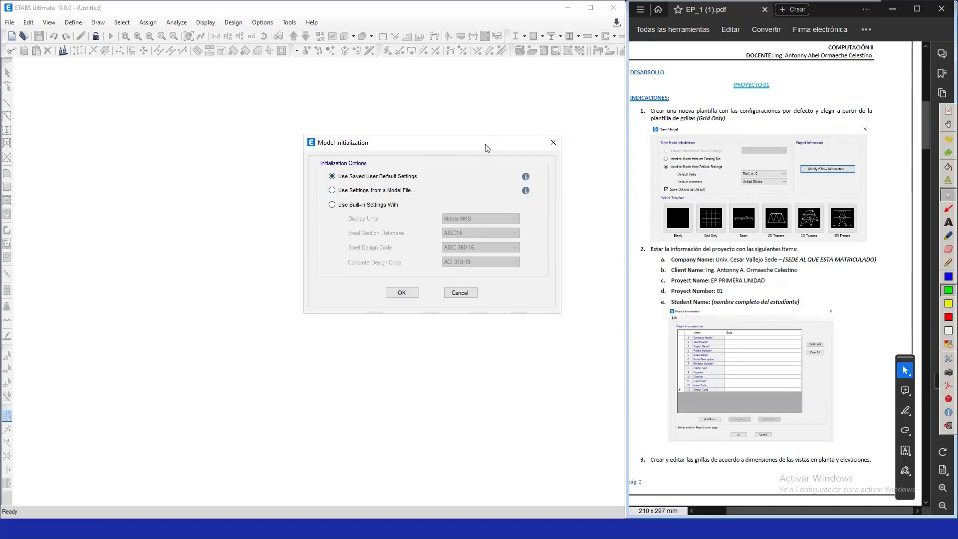
- Reposition the Model Initialization dialog, then underline its first two initialization options in green and Use Built-in Settings With in blue
left_click_drag(487, 147, 469, 130)
left_click(948, 262)
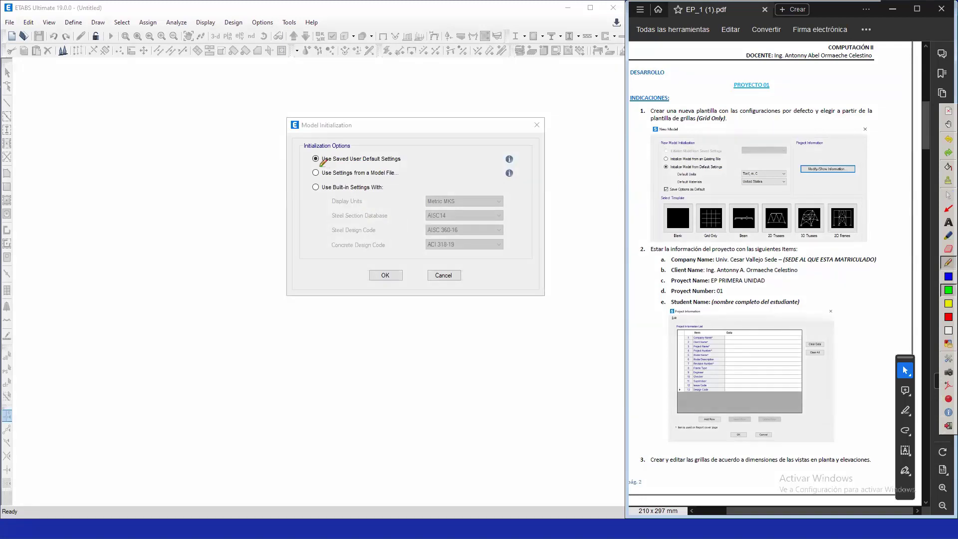
left_click_drag(319, 165, 410, 167)
left_click_drag(320, 180, 401, 181)
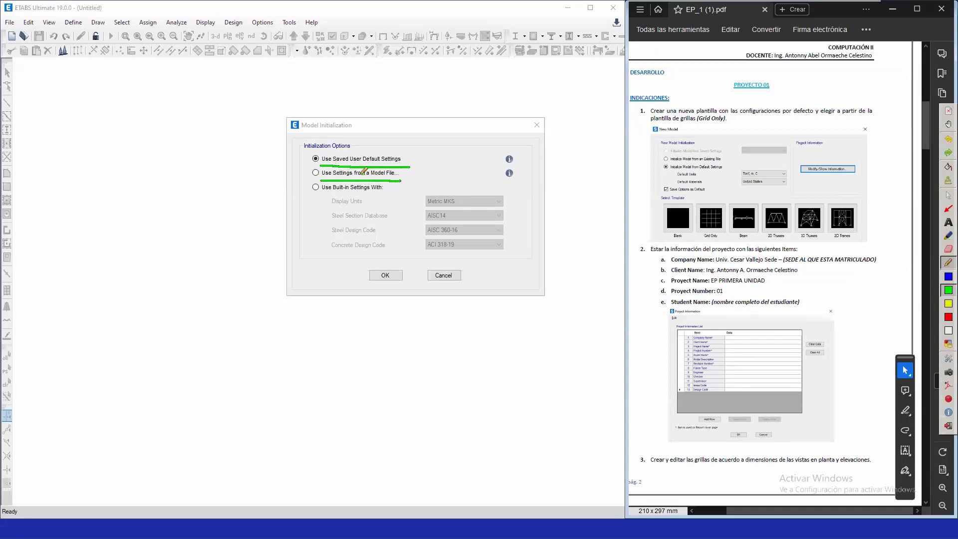
left_click(948, 276)
left_click_drag(323, 194, 390, 194)
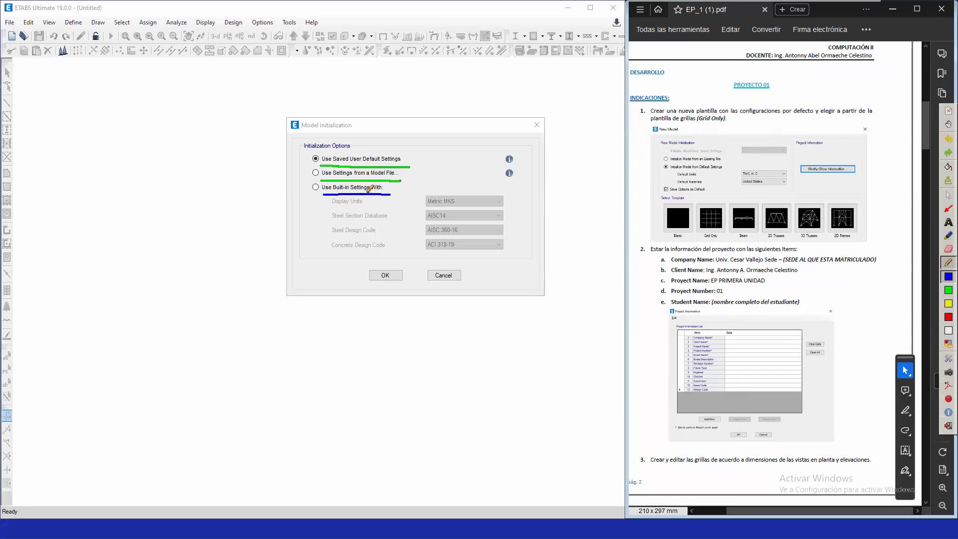
- Choose Use Built-in Settings With for the model initialization and clear the pen annotations
left_click(948, 195)
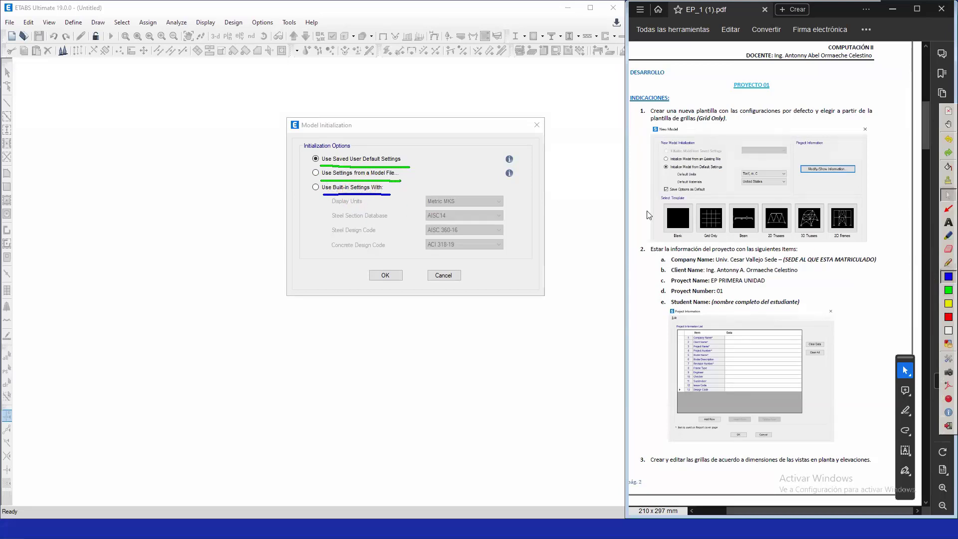
left_click(315, 187)
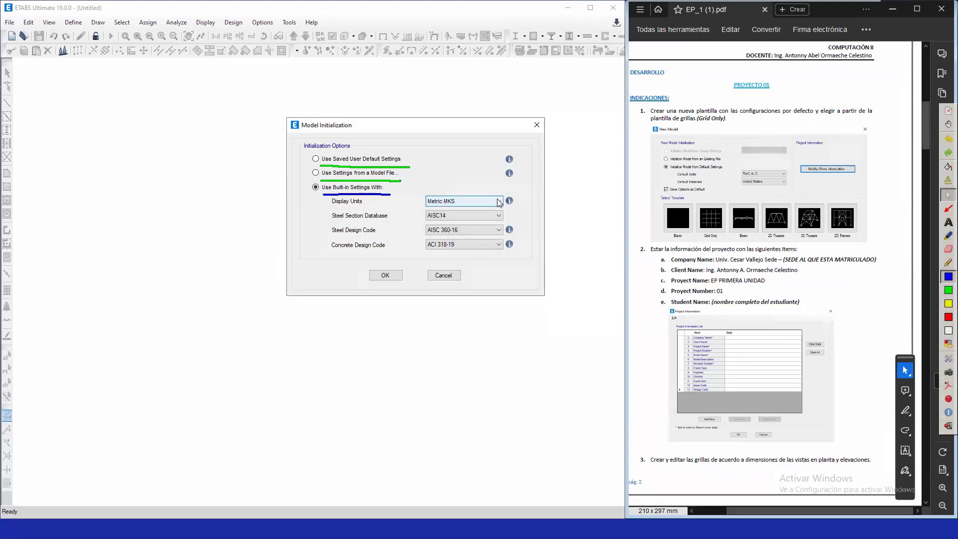
left_click(945, 289)
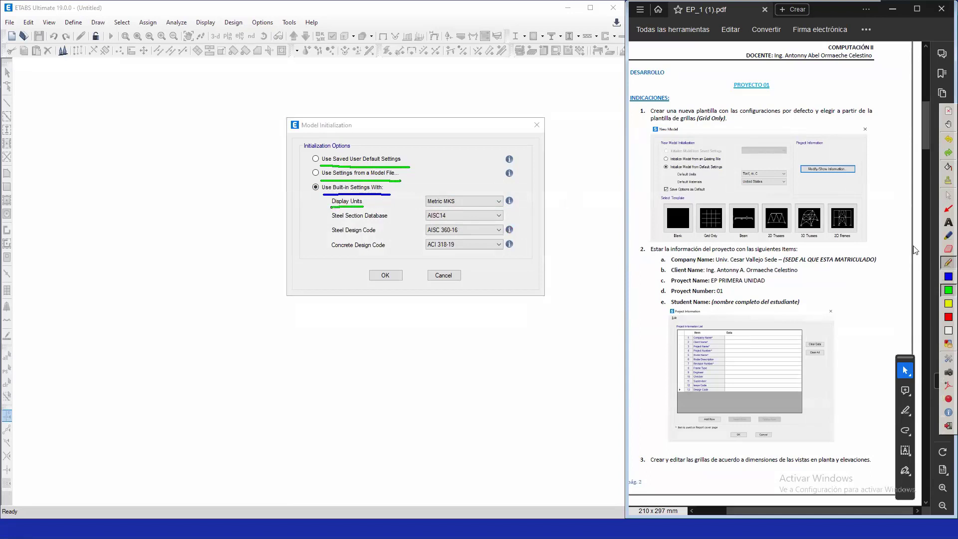
left_click(948, 180)
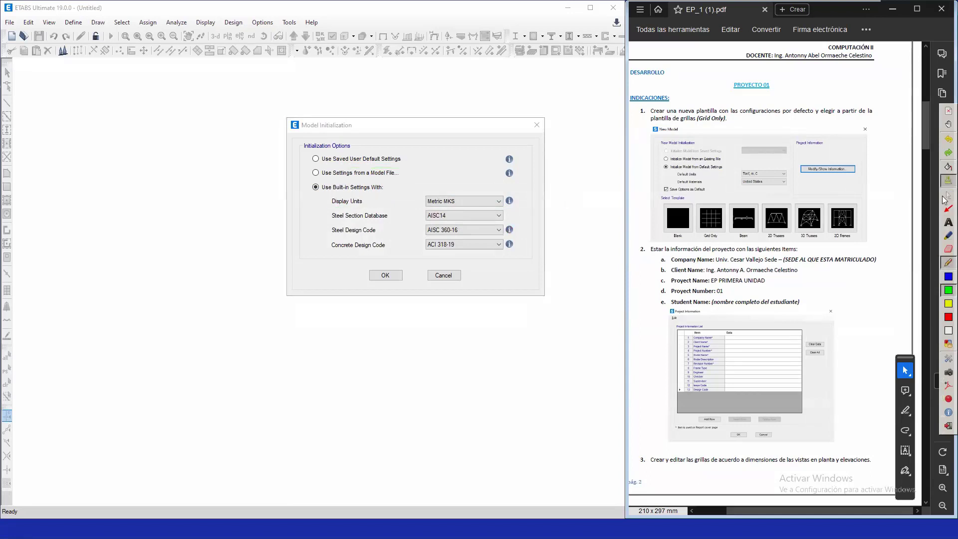
- Bracket the built-in settings group in red with the label 3°, and underline Display Units in blue
left_click(947, 316)
mouse_move(313, 180)
left_mouse_down()
mouse_move(300, 199)
mouse_move(314, 259)
left_mouse_up()
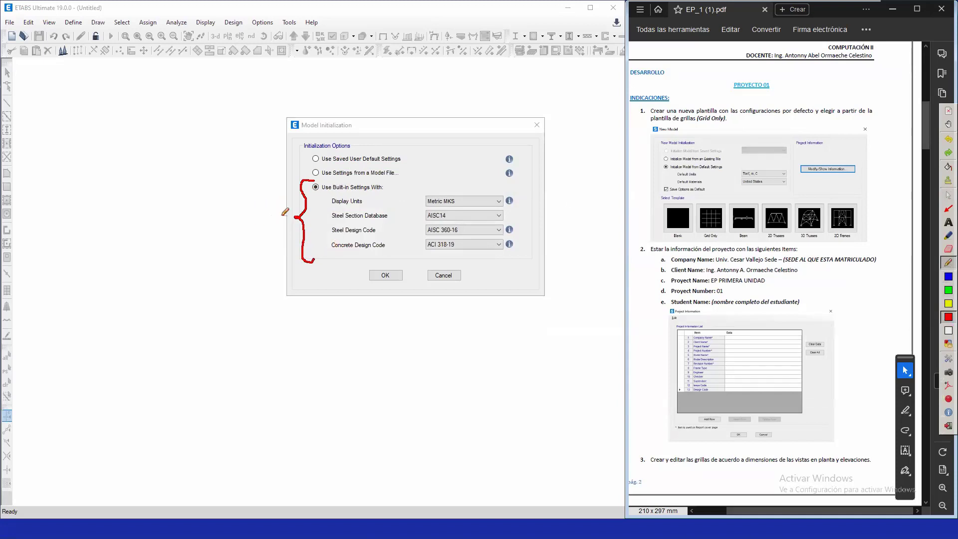
mouse_move(273, 212)
left_mouse_down()
mouse_move(266, 228)
mouse_move(293, 218)
left_mouse_up()
left_click(948, 276)
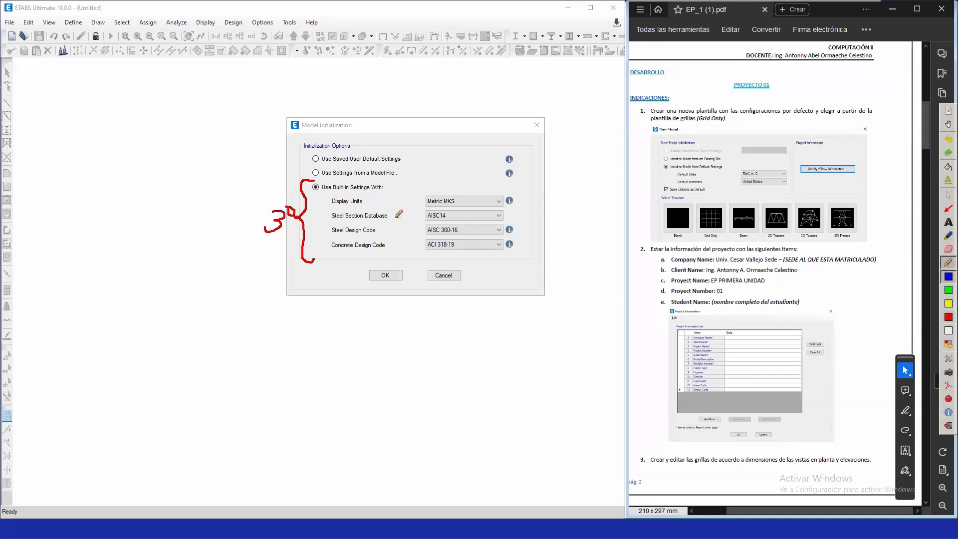
left_click_drag(337, 207, 368, 205)
- Set the built-in display units to Metric MKS
left_click(947, 194)
left_click(489, 200)
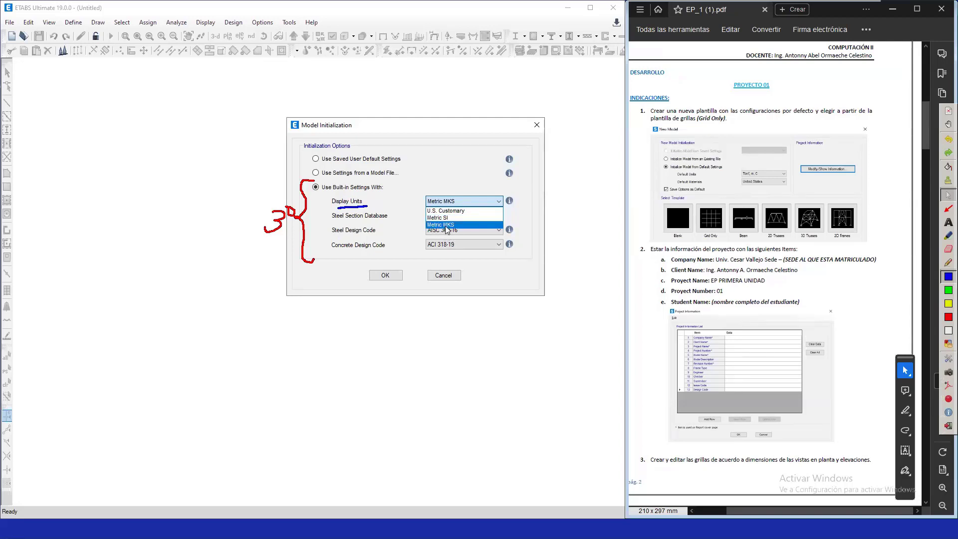
left_click(450, 226)
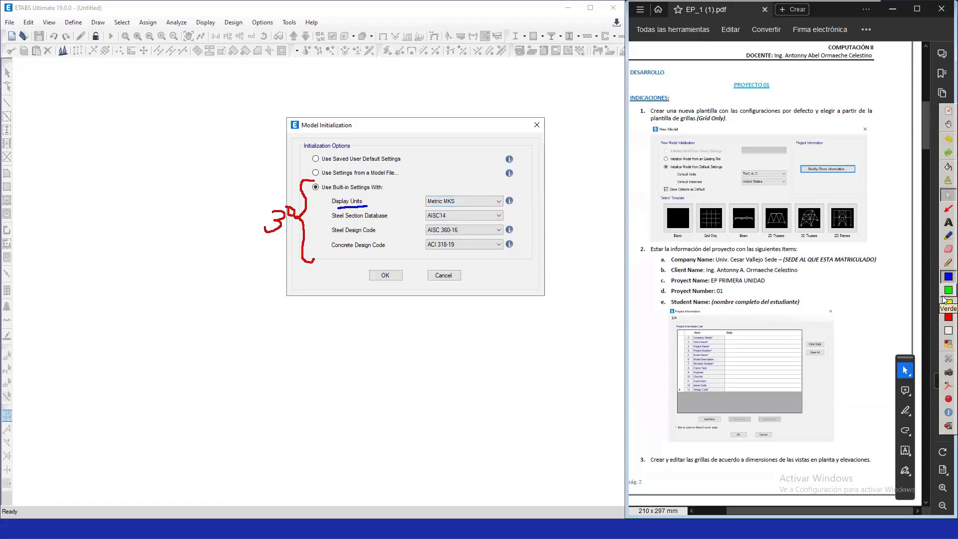
- Underline the Steel Section Database, Steel Design Code and Concrete Design Code labels in green
left_click(946, 291)
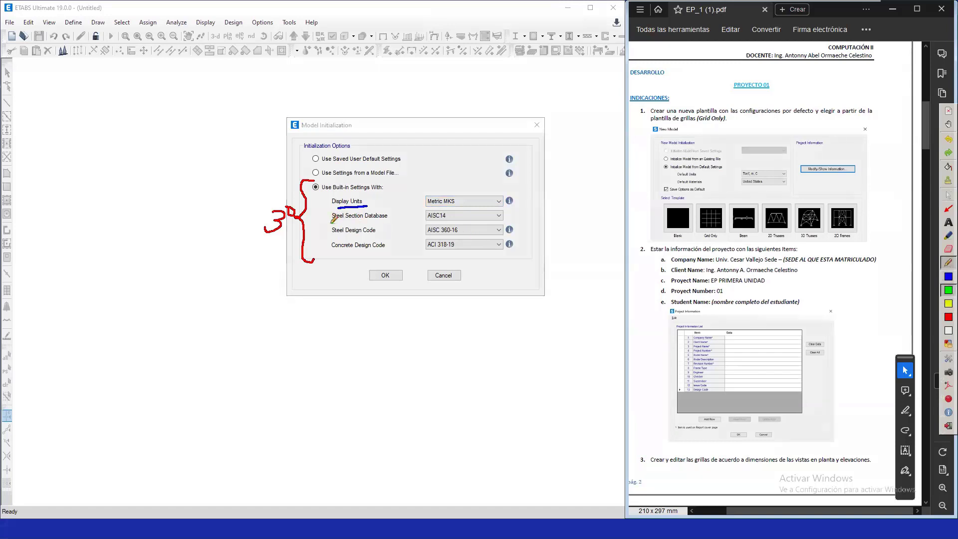
left_click_drag(333, 220, 385, 220)
left_click_drag(333, 236, 382, 235)
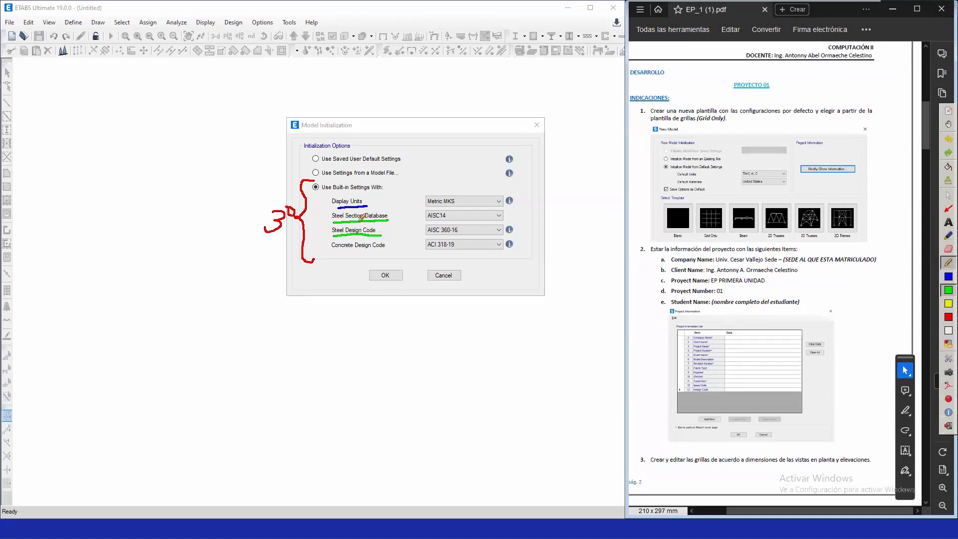
left_click_drag(331, 252, 394, 252)
- Mark green dashes beside the steel database and two design code rows, and underline their selected values in green
left_click_drag(507, 216, 526, 230)
left_click(516, 230)
left_click_drag(517, 243, 526, 243)
left_click_drag(425, 222, 499, 223)
mouse_move(428, 236)
left_mouse_down()
mouse_move(500, 232)
mouse_move(513, 254)
left_mouse_up()
left_click(947, 195)
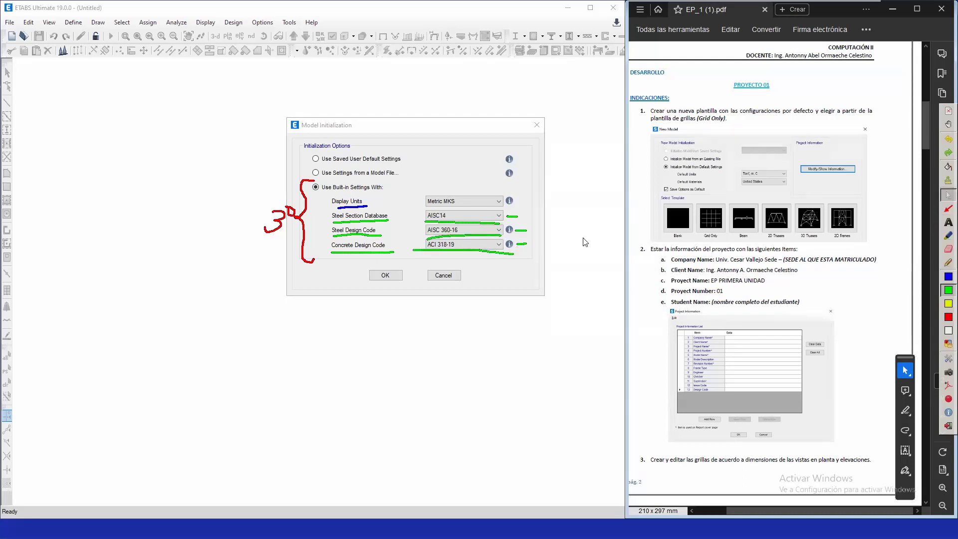
- Examine the available options for the steel section database, steel design code and concrete design code
left_click(480, 216)
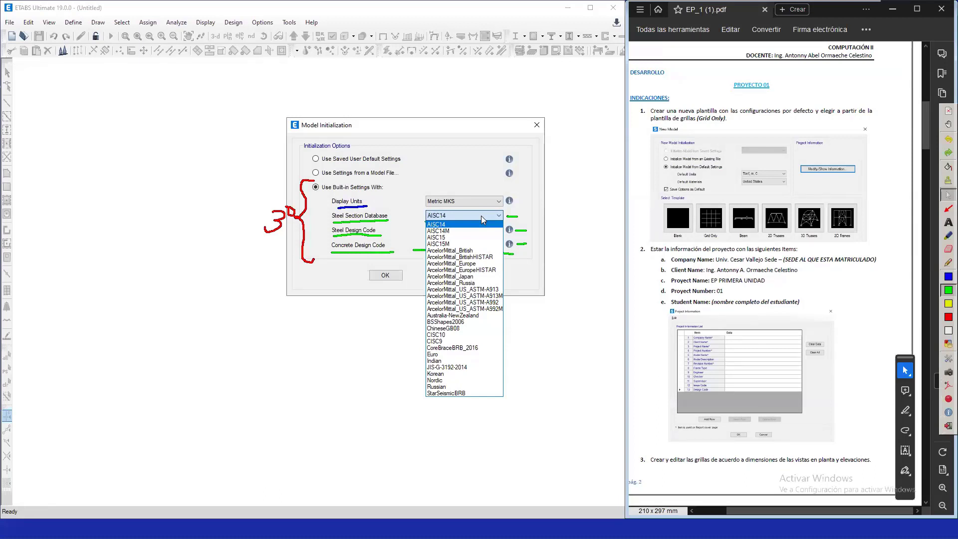
left_click(410, 222)
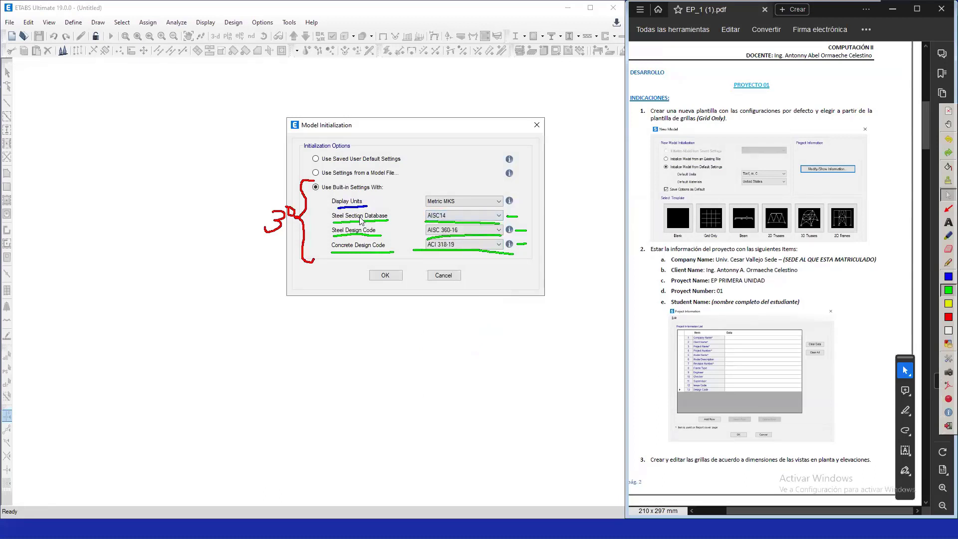
left_click(454, 215)
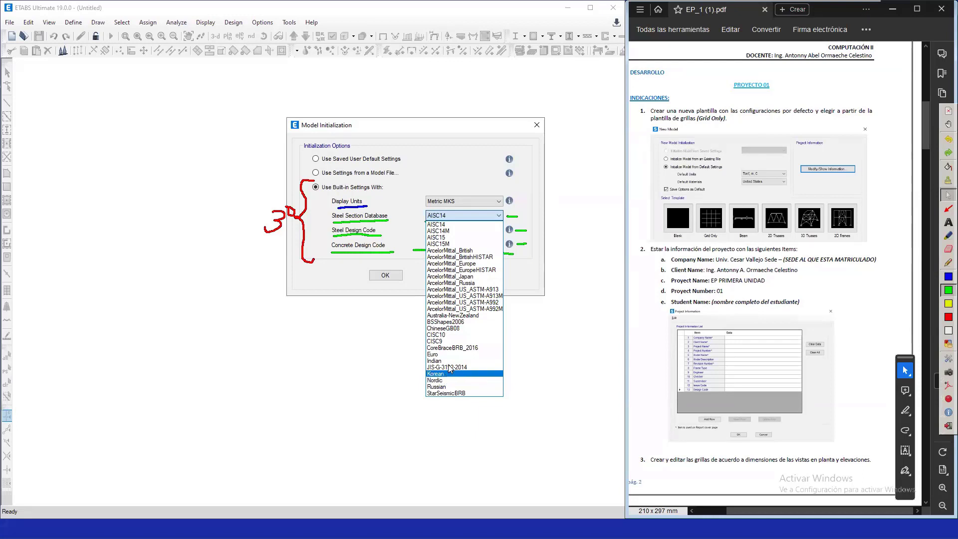
left_click(408, 209)
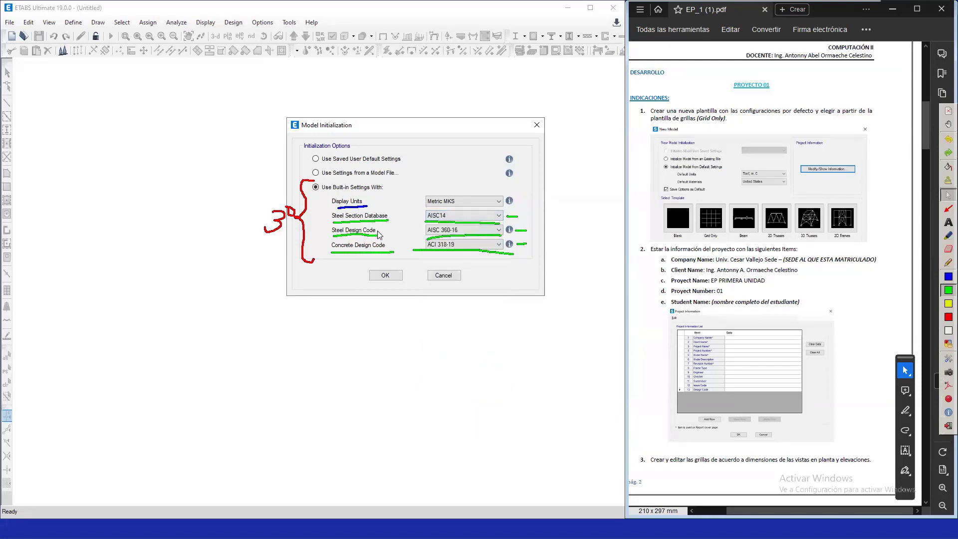
left_click(454, 231)
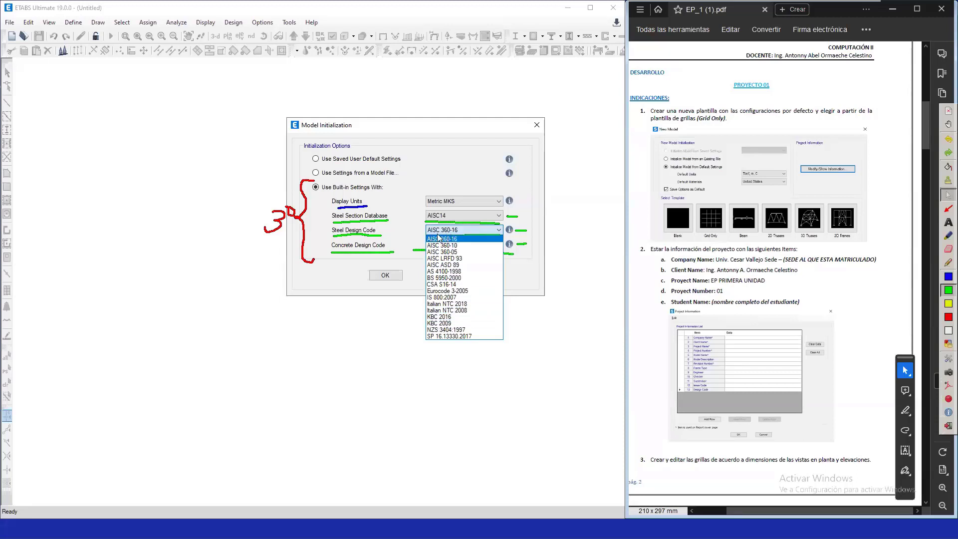
left_click(420, 234)
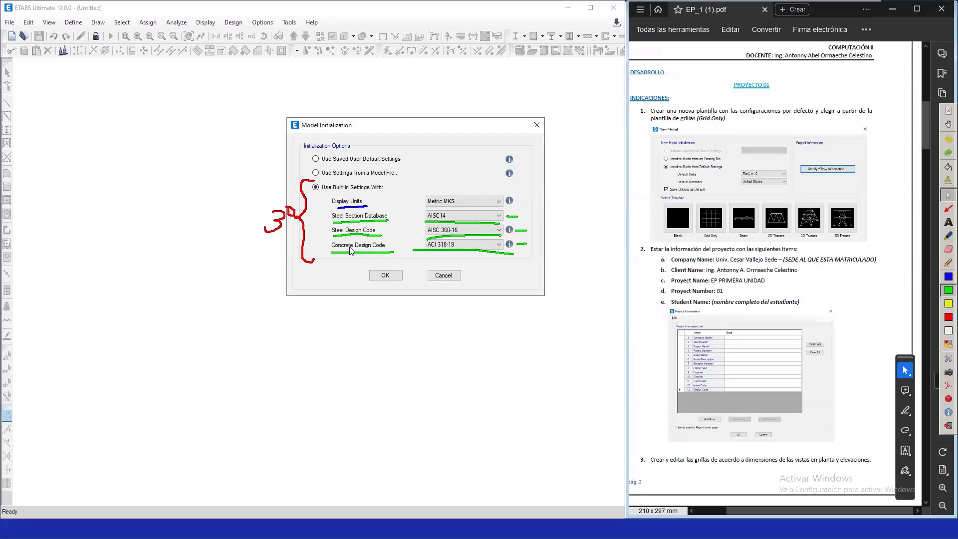
left_click(462, 245)
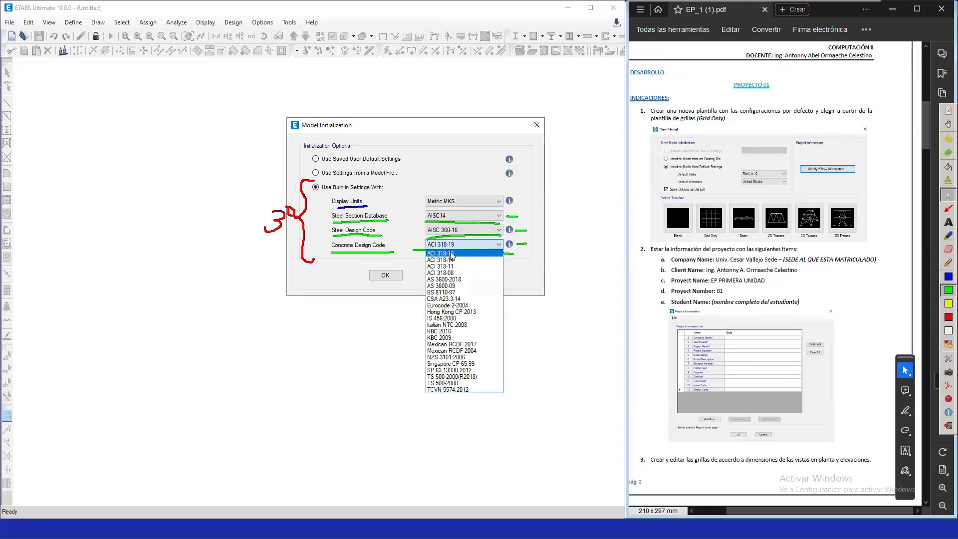
left_click(532, 244)
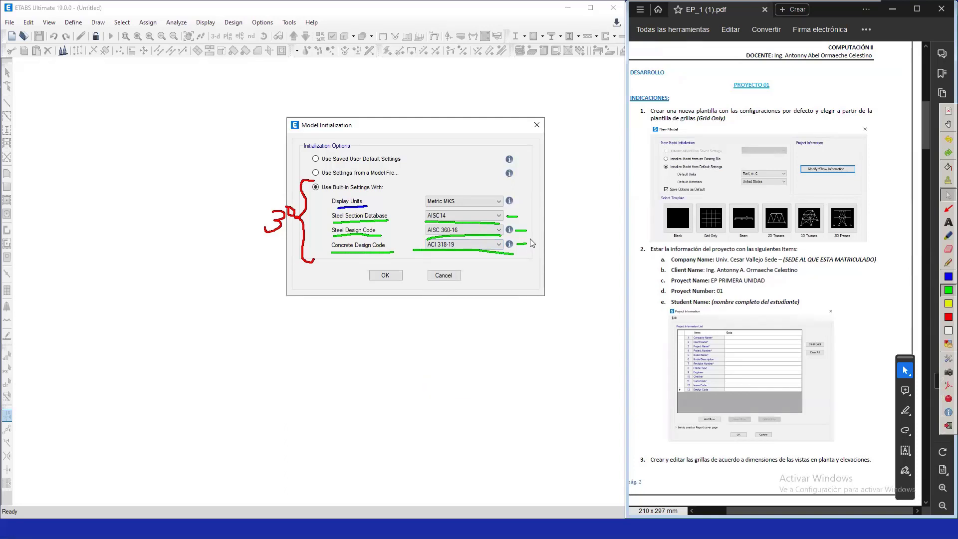
- Bracket the steel database and design code rows in green, and annotate the underlined display units with a handwritten Metric MKS
left_click(947, 262)
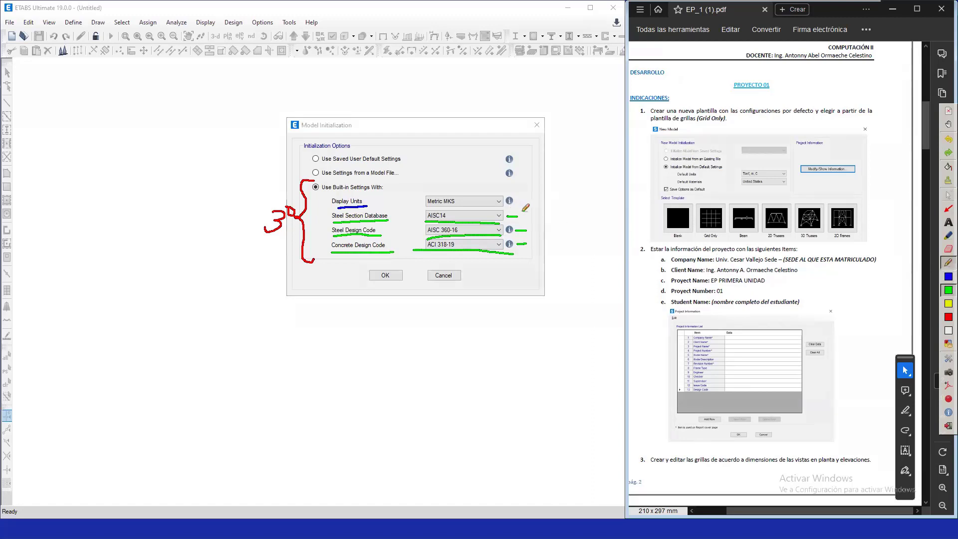
mouse_move(523, 211)
left_mouse_down()
mouse_move(538, 240)
mouse_move(524, 256)
left_mouse_up()
mouse_move(514, 200)
left_mouse_down()
mouse_move(587, 178)
mouse_move(597, 159)
mouse_move(614, 182)
mouse_move(629, 166)
mouse_move(640, 183)
mouse_move(658, 170)
mouse_move(680, 185)
mouse_move(698, 145)
mouse_move(713, 178)
mouse_move(708, 192)
left_mouse_up()
mouse_move(723, 159)
left_mouse_down()
mouse_move(712, 176)
mouse_move(725, 192)
left_mouse_up()
left_click_drag(734, 160, 718, 188)
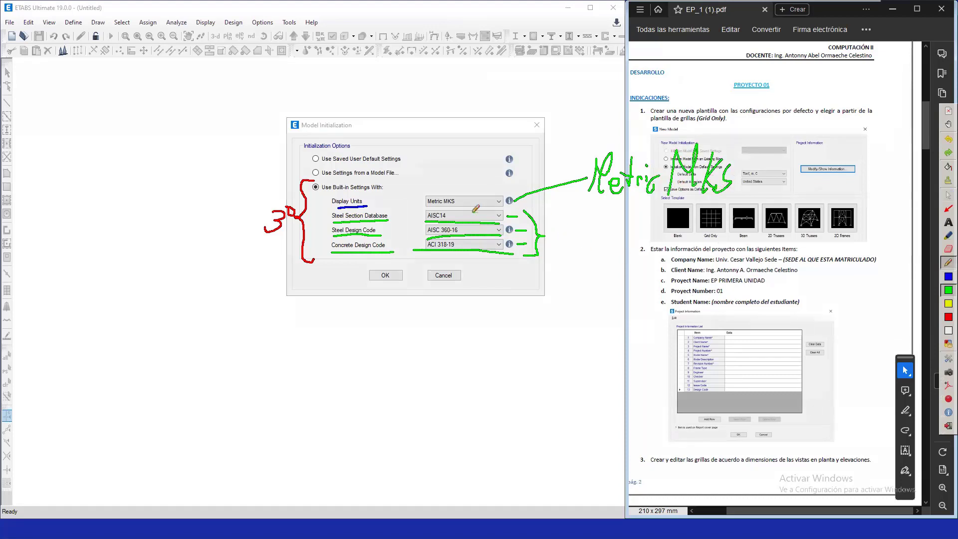
left_click_drag(421, 205, 514, 213)
- Cross out the steel section database, steel design code and concrete design code values with a red X
left_click(948, 316)
left_click_drag(427, 211, 511, 258)
left_click_drag(505, 210, 418, 251)
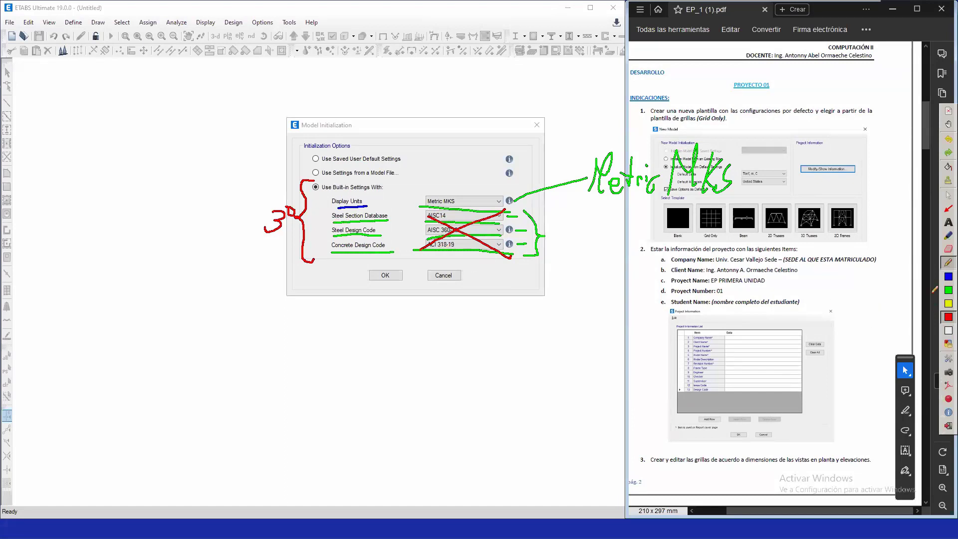
left_click(948, 290)
left_click(944, 196)
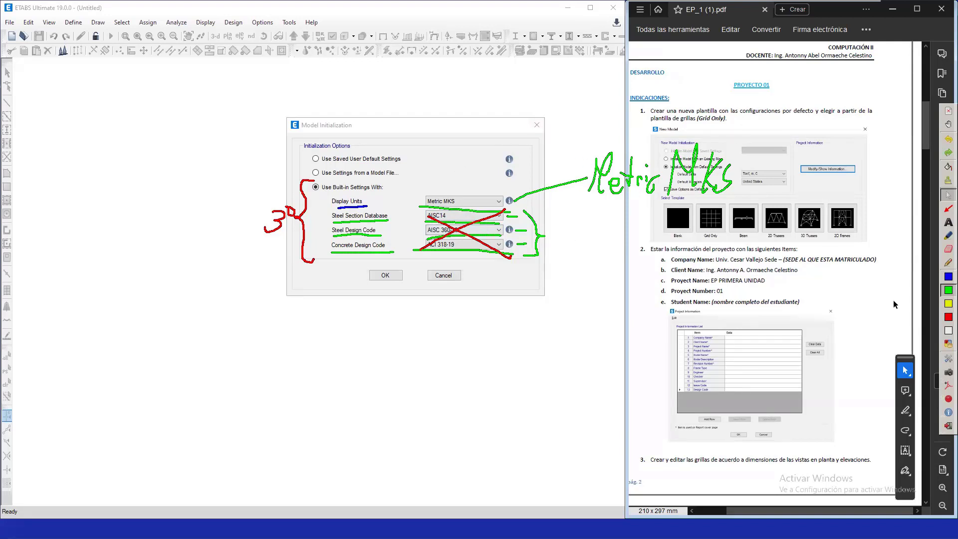
- Accept the model initialization settings, then clear the annotations and reposition the New Model Quick Templates dialog over the workspace
left_click(385, 276)
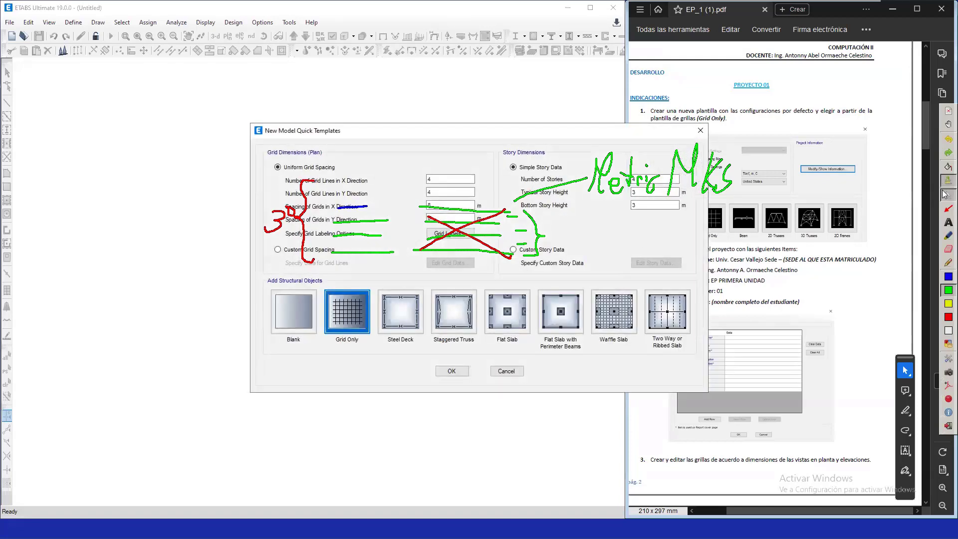
left_click(946, 194)
left_click_drag(544, 137, 444, 97)
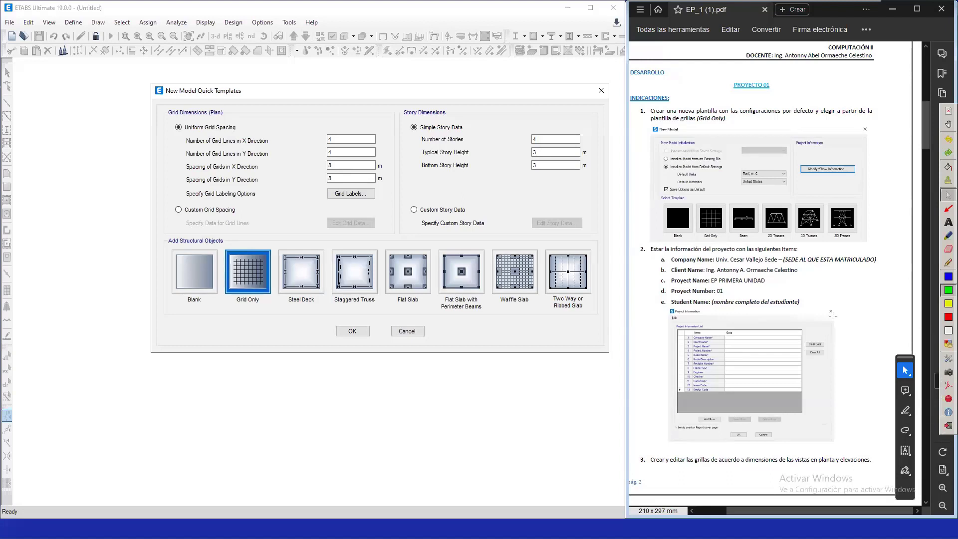
- Outline the Project Information area of the PDF's New Model figure in yellow and underline its heading
scroll(832, 316, "down", 1)
left_click(947, 304)
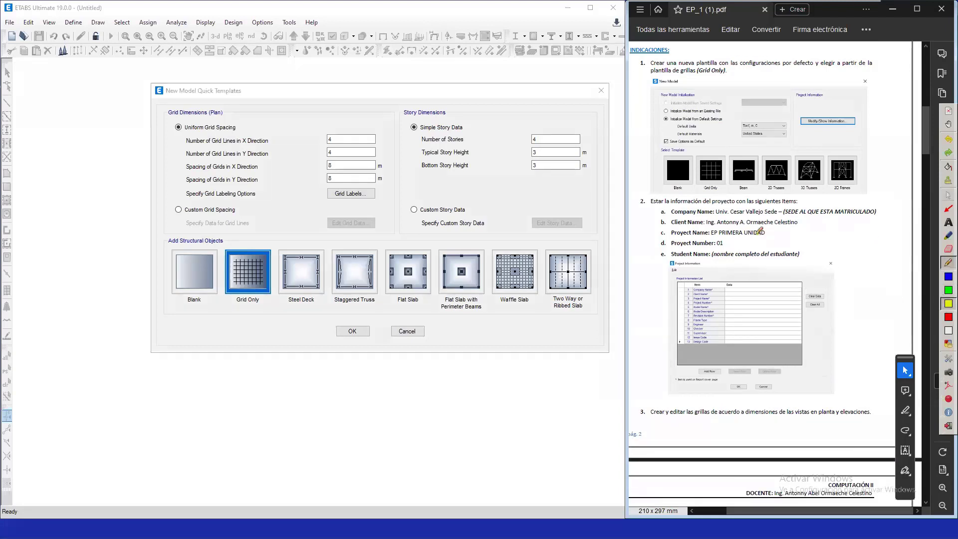
mouse_move(791, 89)
left_mouse_down()
mouse_move(791, 149)
mouse_move(826, 86)
mouse_move(864, 109)
mouse_move(859, 144)
mouse_move(791, 146)
left_mouse_up()
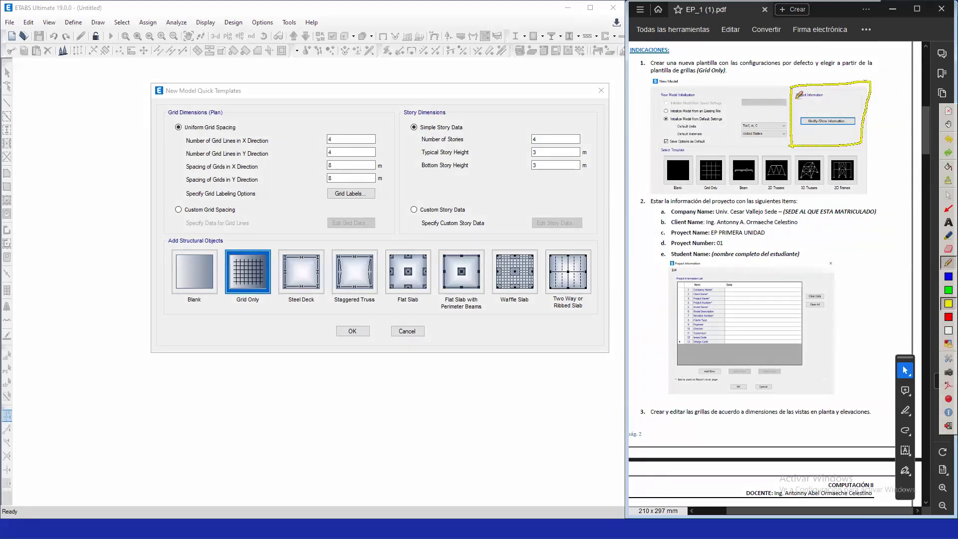
left_click_drag(797, 98, 829, 95)
left_click(948, 194)
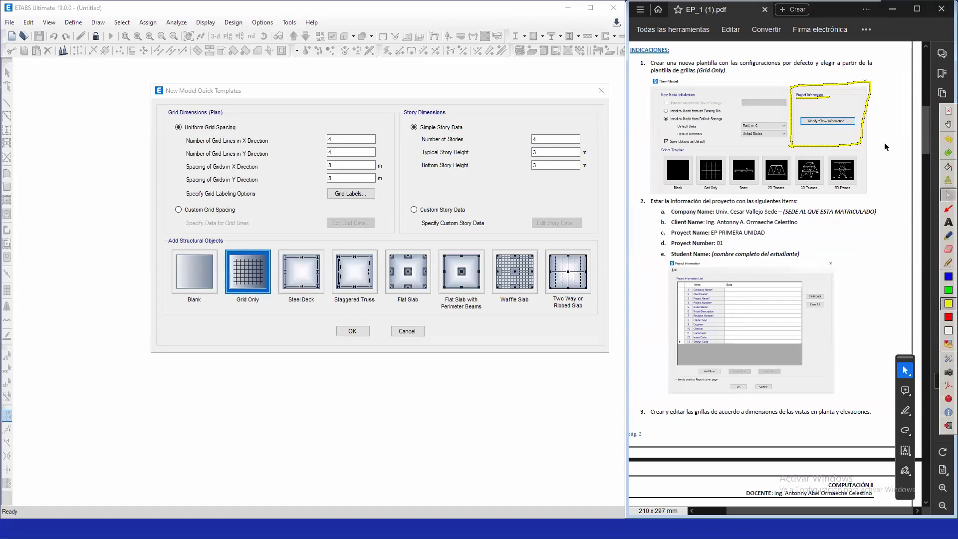
- Examine the New Model figure and the required project information items in the PDF's instructions 1 and 2
scroll(883, 140, "left", 1)
scroll(883, 132, "up", 2, "ctrl")
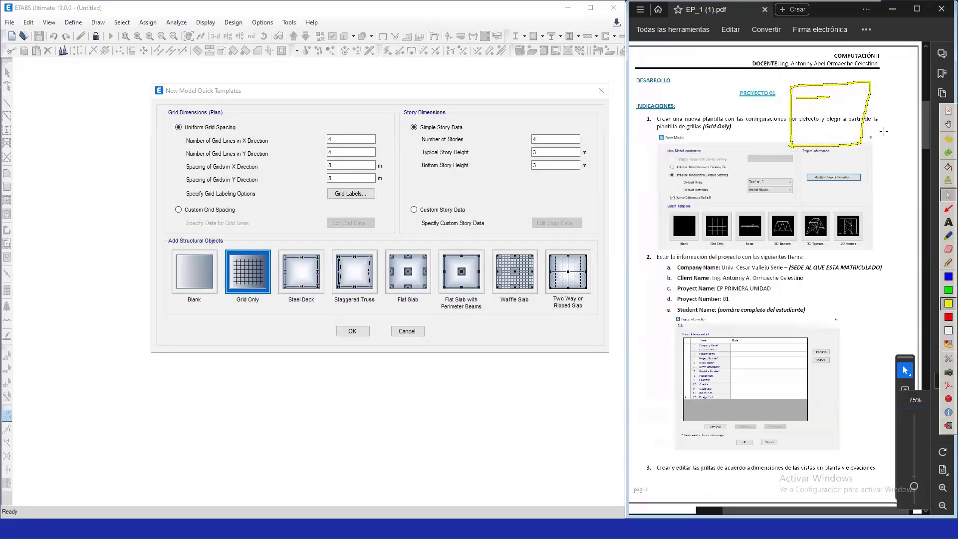
scroll(871, 153, "down", 1)
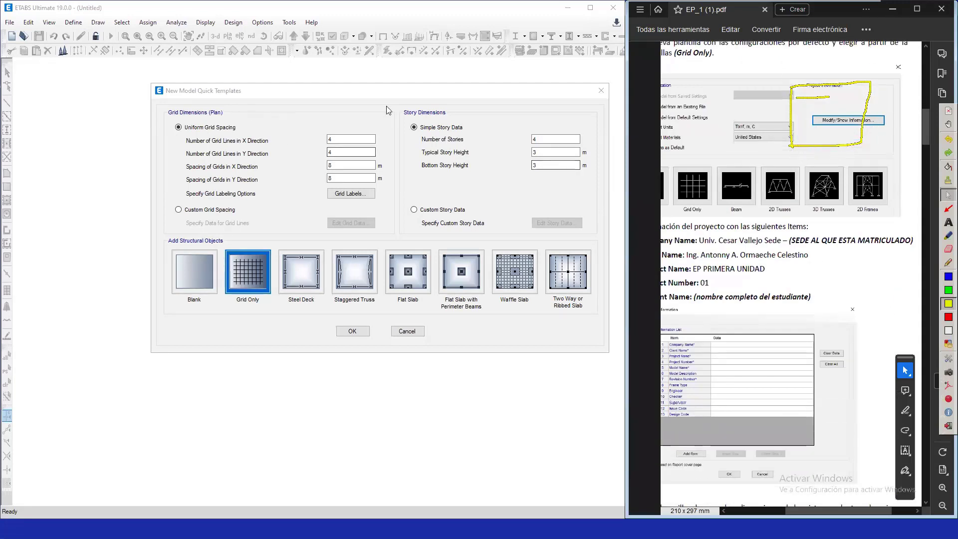
scroll(847, 214, "down", 2)
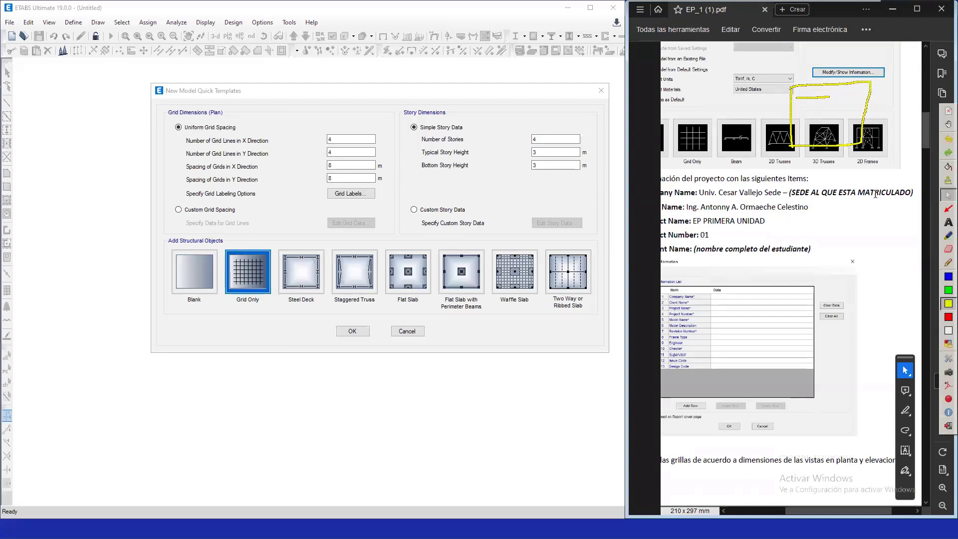
scroll(847, 215, "down", 1, "ctrl")
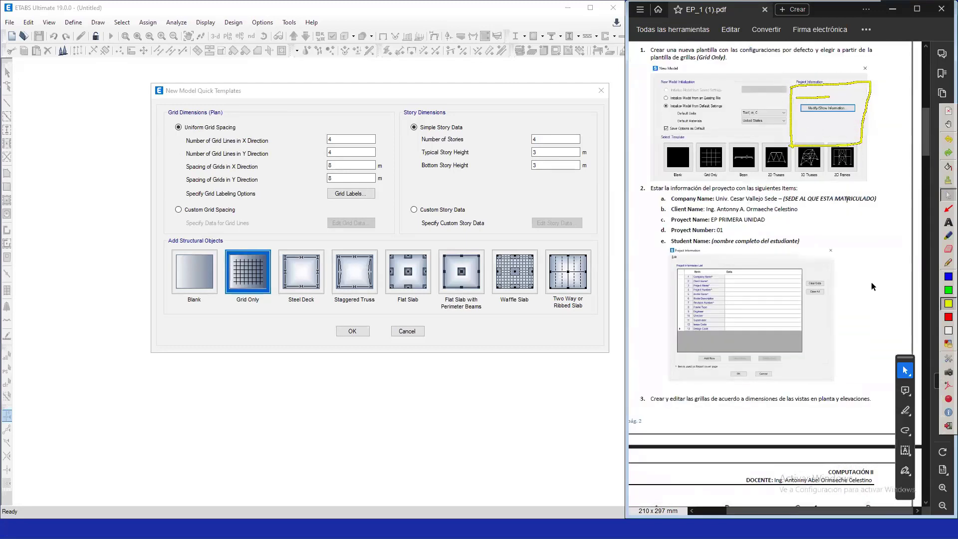
- Dismiss the New Model Quick Templates dialog without creating the model
left_click(557, 449)
left_click(462, 413)
key("alt+Tab")
key("alt+Tab")
key("alt+Tab")
key("alt+Tab")
key("alt+Tab")
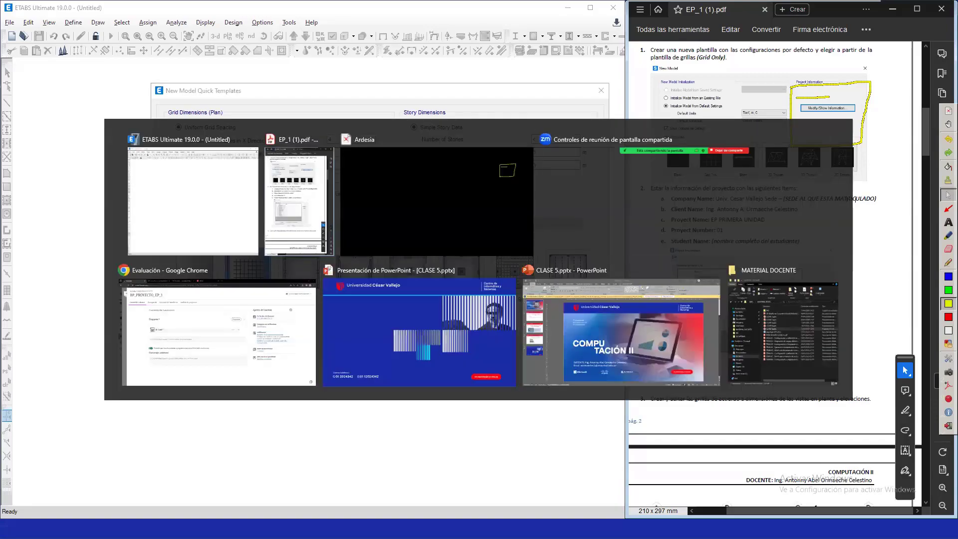
key("Escape")
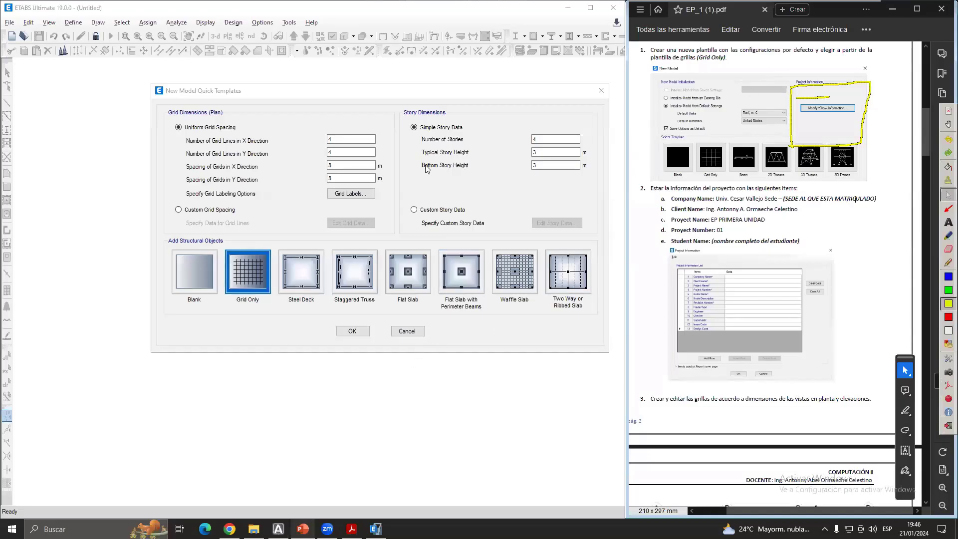
left_click(508, 186)
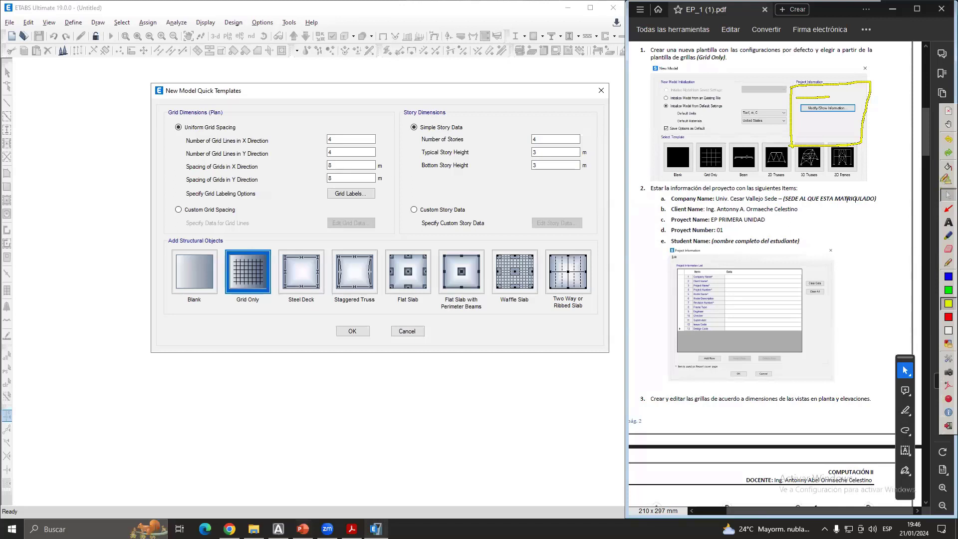
key("Escape")
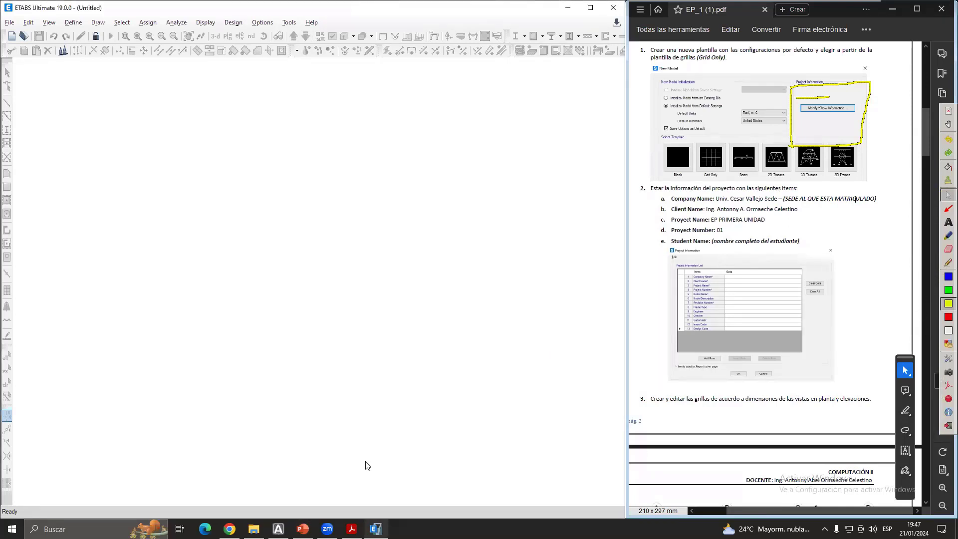
- End the ardesia.exe (32 bits) process in Task Manager and close Task Manager
key("ctrl+n")
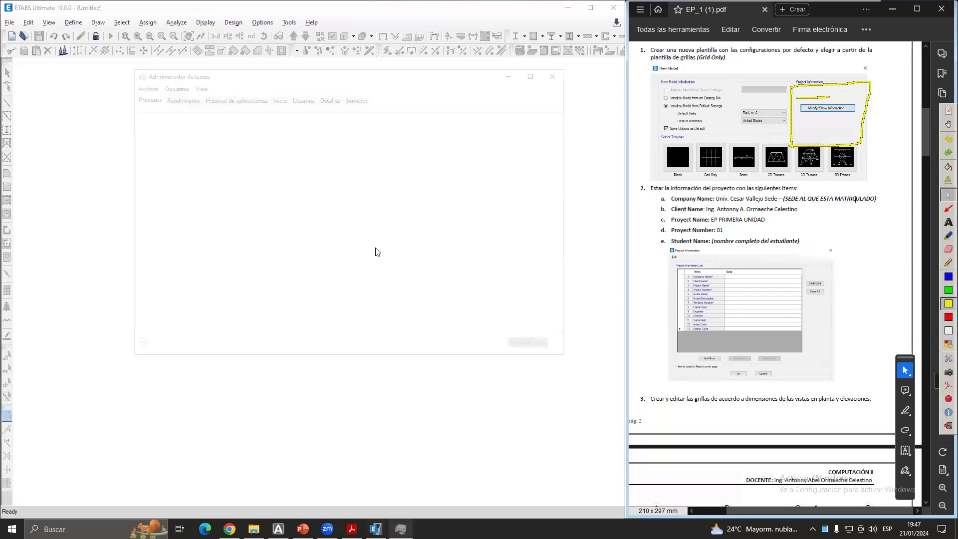
left_click(173, 99)
left_click(140, 98)
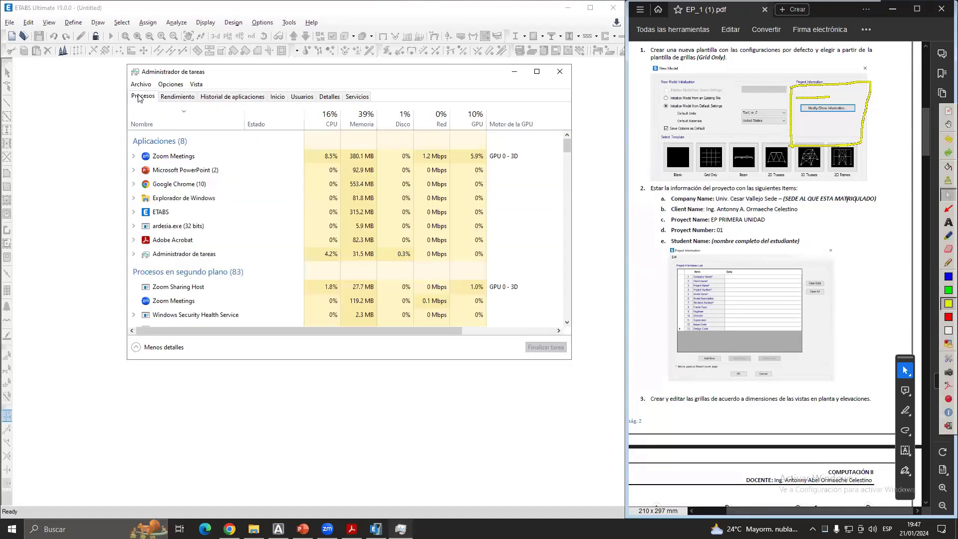
right_click(171, 227)
left_click(212, 233)
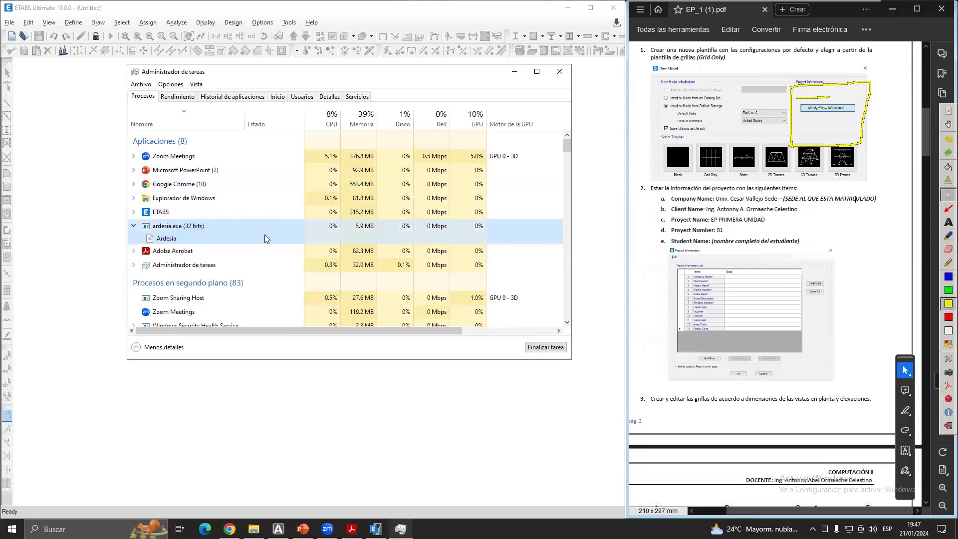
right_click(187, 227)
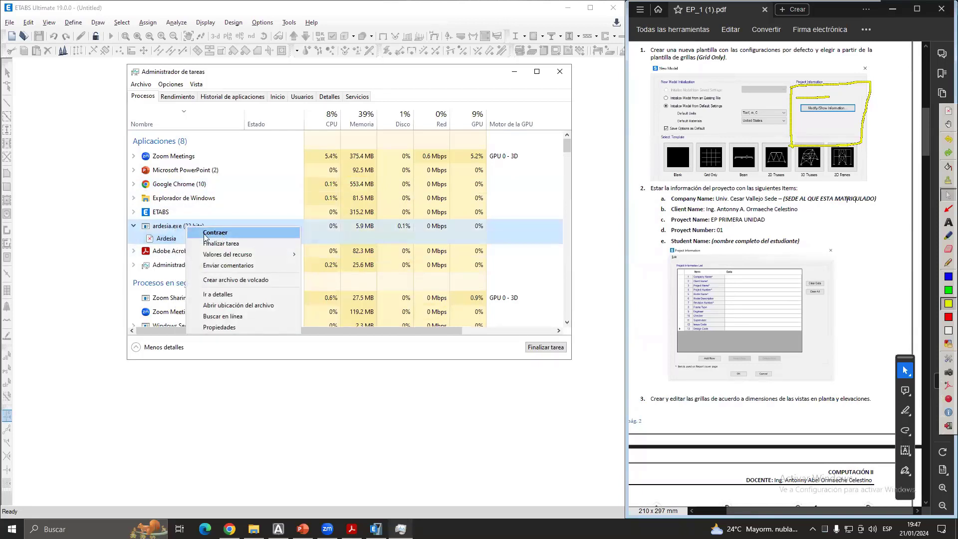
left_click(222, 235)
right_click(192, 229)
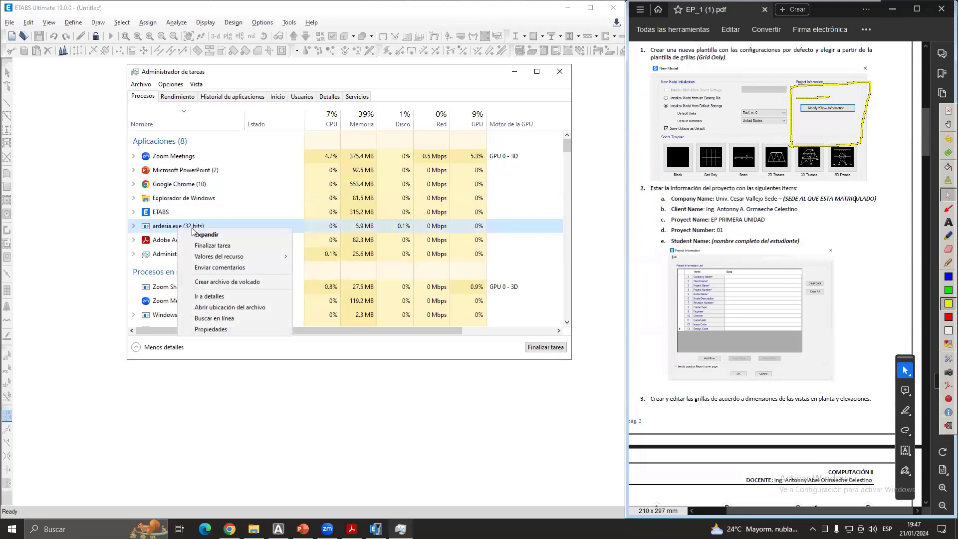
left_click(223, 245)
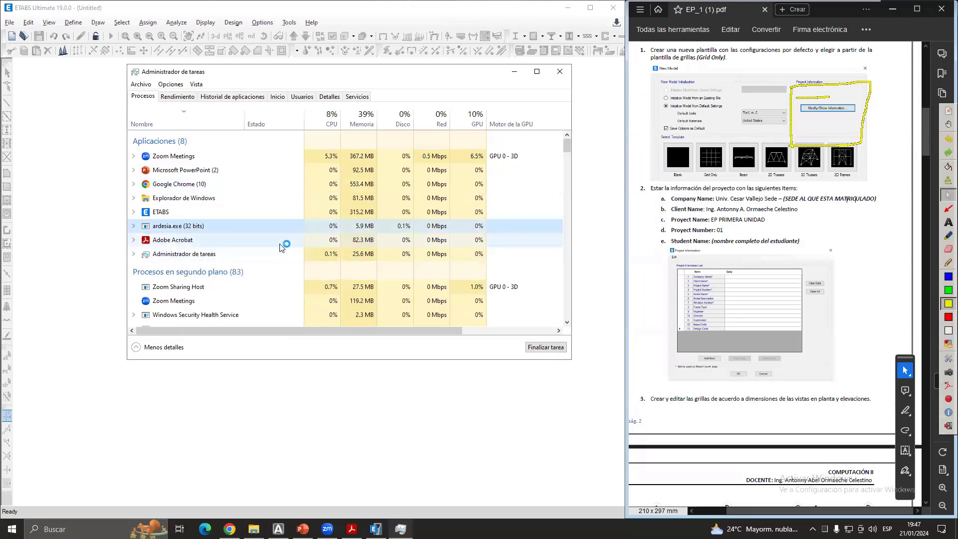
left_click(559, 71)
- Start a new model using built-in settings with the AISC14 steel section database
left_click(9, 23)
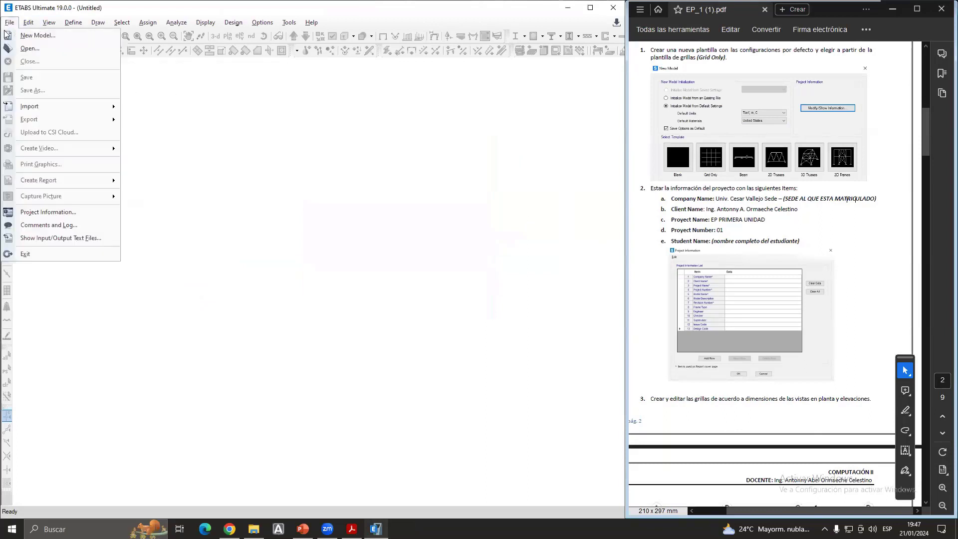
left_click(48, 35)
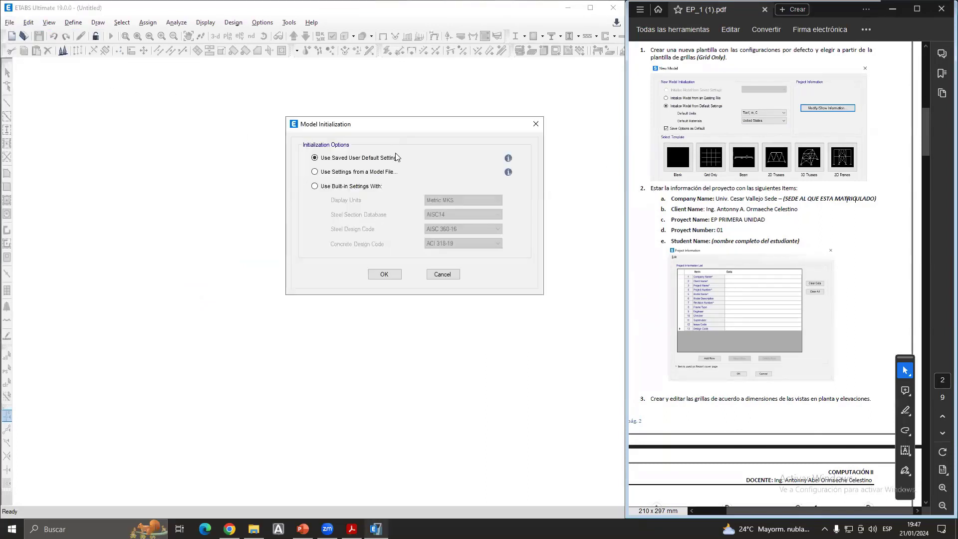
left_click(315, 186)
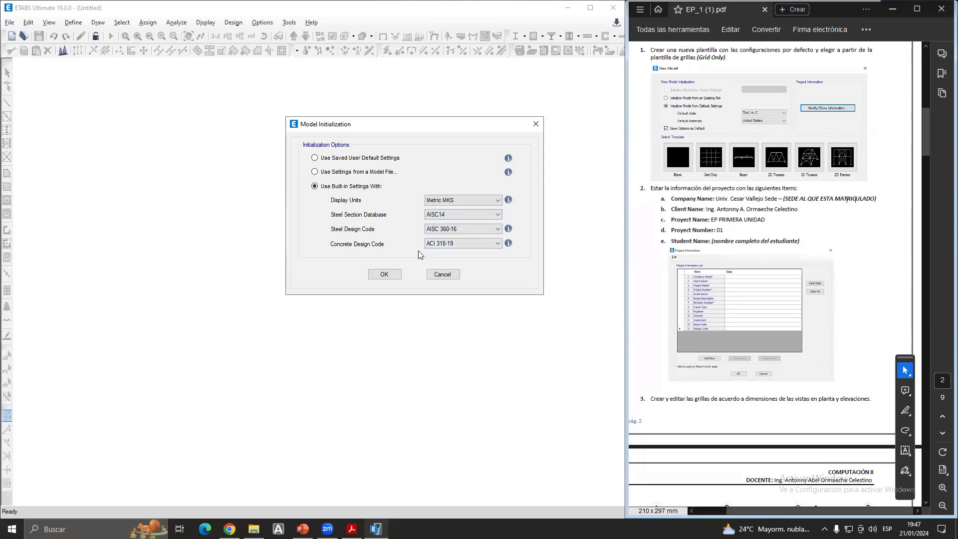
left_click(481, 214)
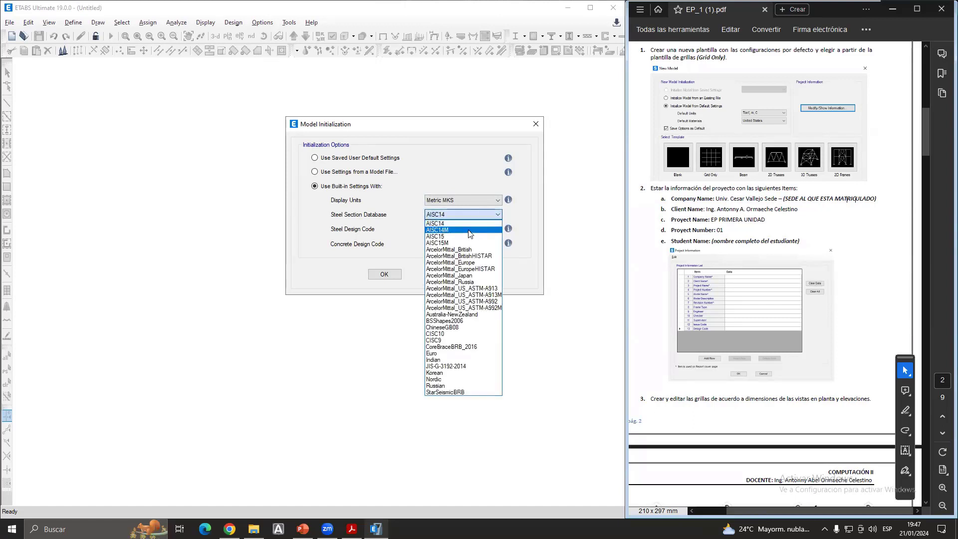
left_click(417, 217)
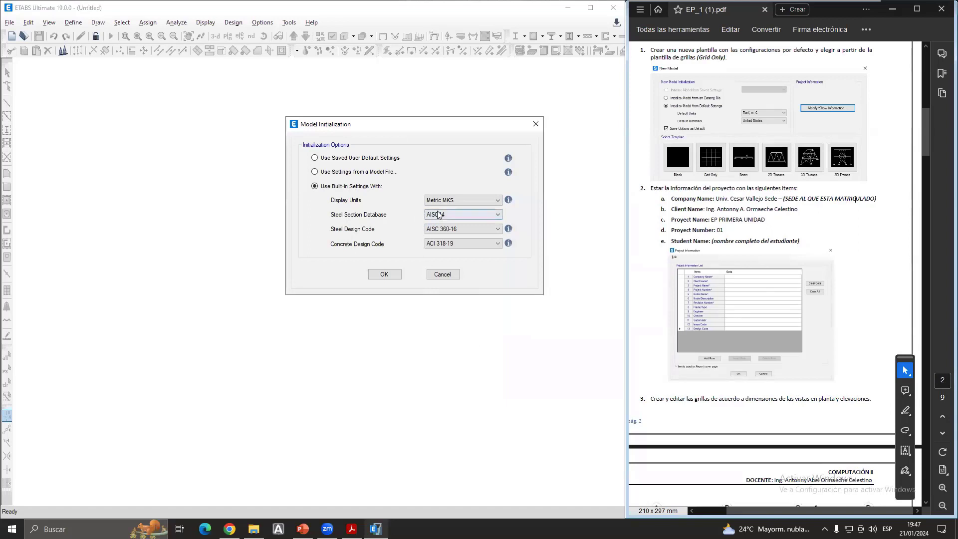
left_click(436, 214)
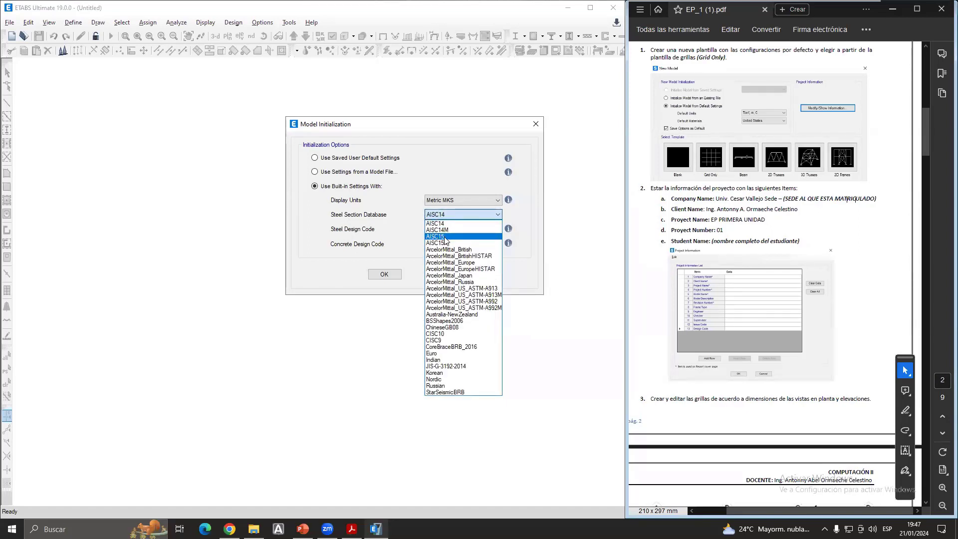
left_click(437, 223)
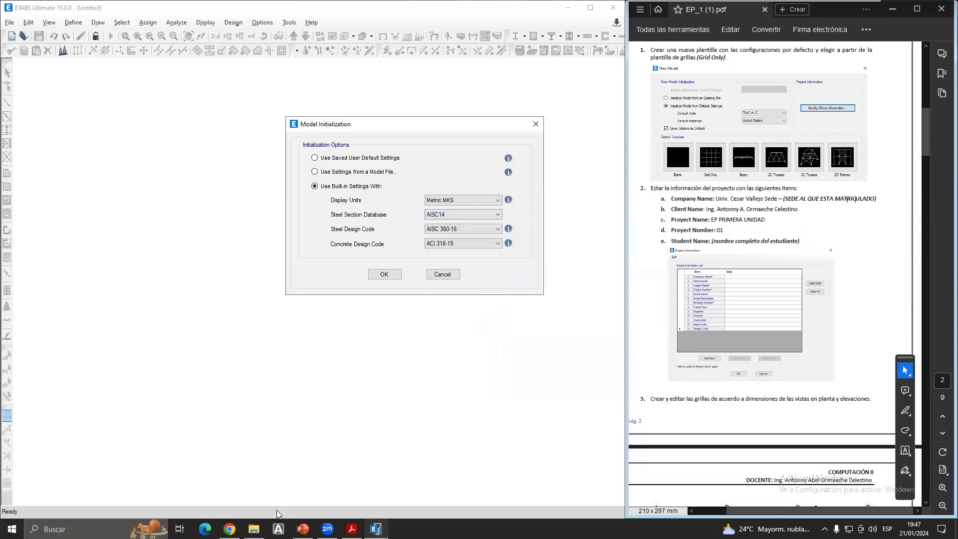
- Launch Ardesia with its default project name and underline and link the Steel Section Database label and its AISC14 value in blue
left_click(278, 528)
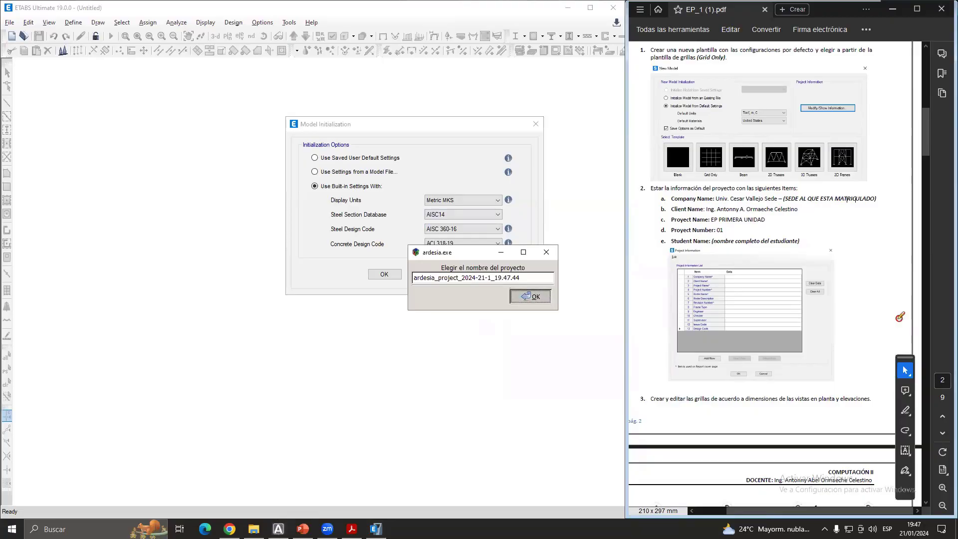
key("Return")
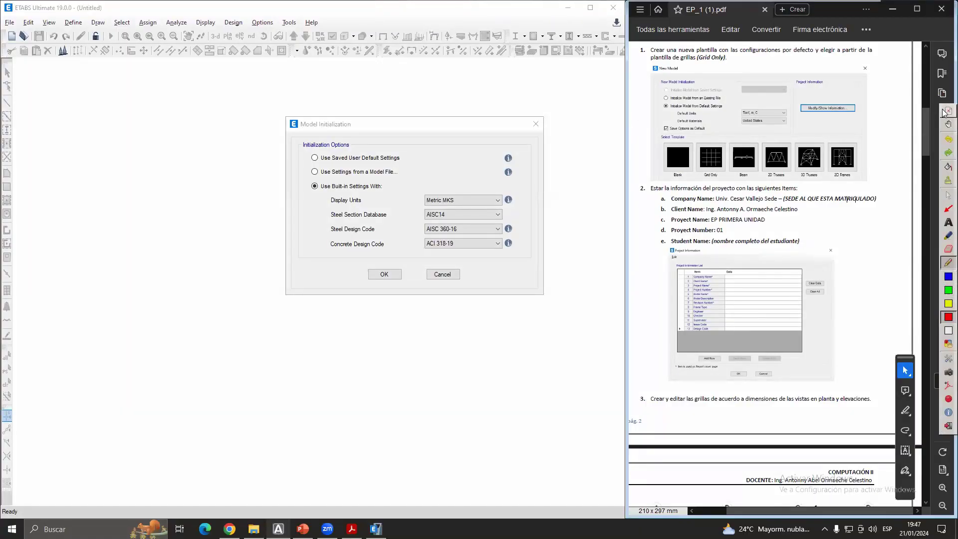
left_click(943, 278)
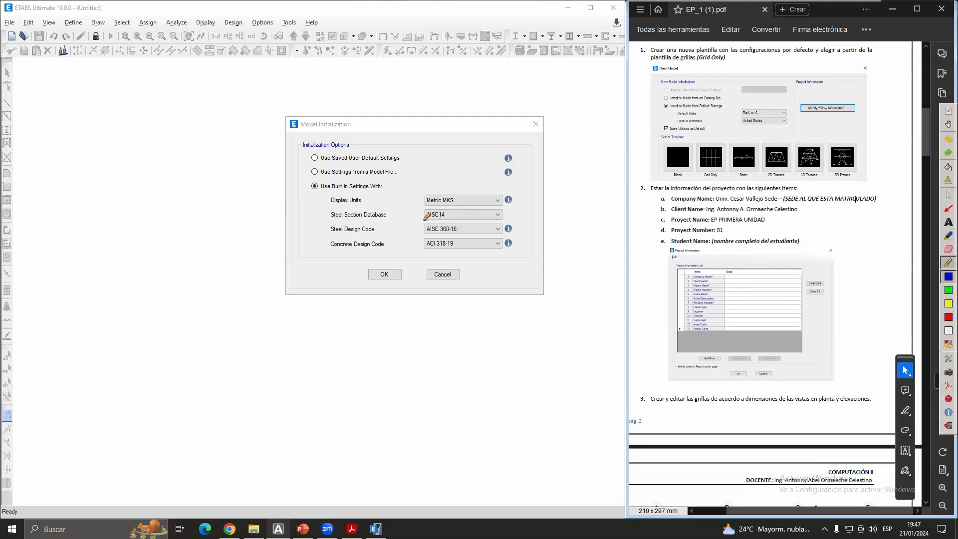
left_click_drag(425, 219, 503, 221)
left_click_drag(398, 214, 420, 215)
left_click_drag(331, 218, 390, 219)
left_click_drag(387, 224, 417, 218)
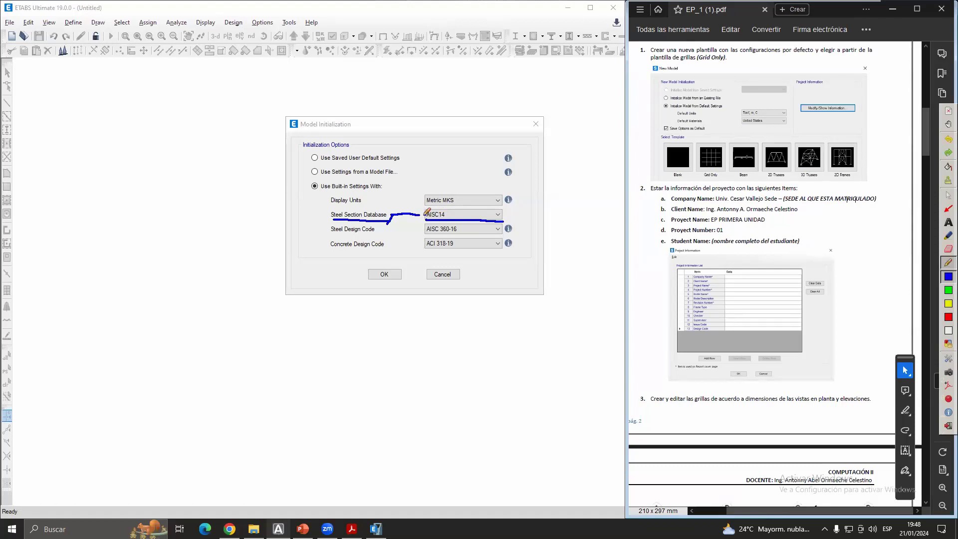
- Cross out the steel section database, steel design code and concrete design code values in blue, then clear the annotations
left_click_drag(425, 211, 423, 247)
left_click_drag(428, 213, 483, 252)
left_click_drag(496, 201, 420, 241)
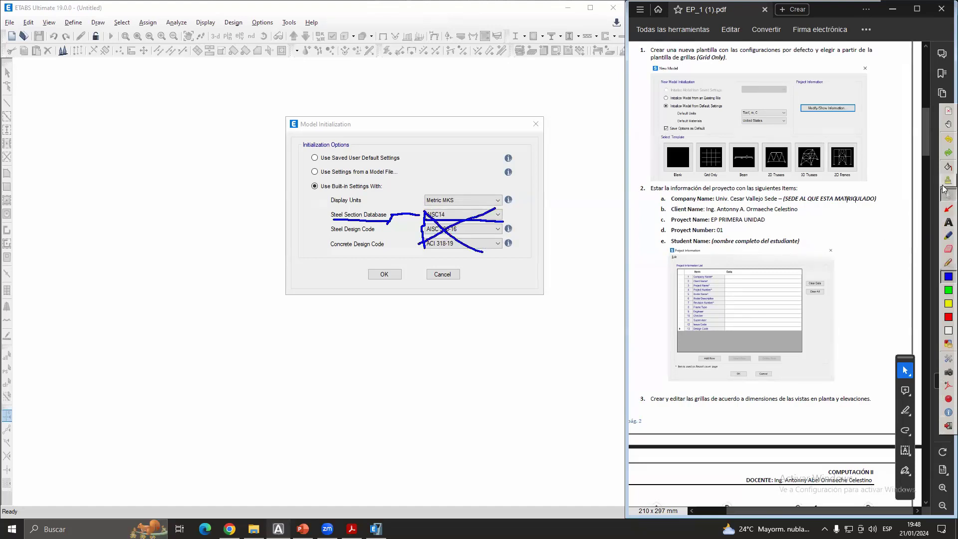
left_click(944, 185)
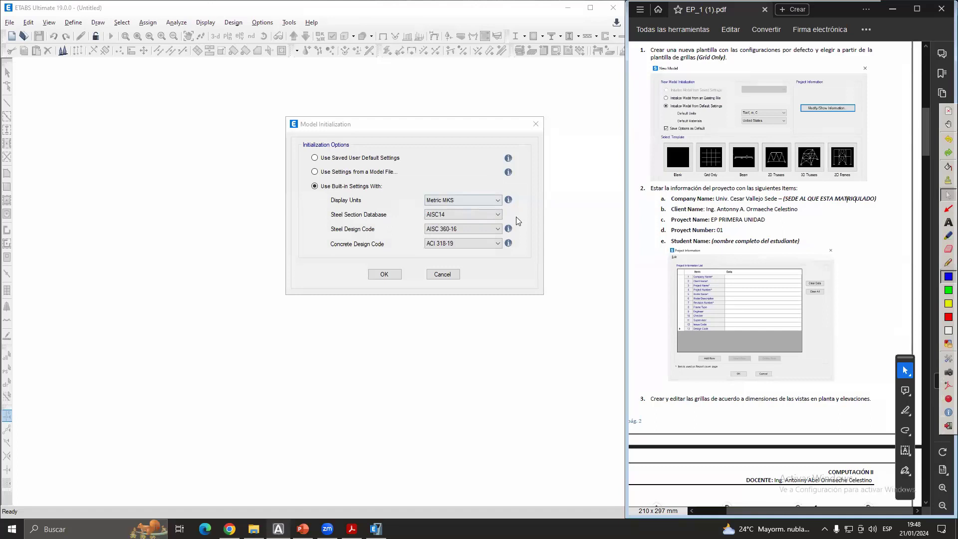
- Underline the AISC14 steel section database value in green and return to the pointer
left_click(948, 290)
left_click(948, 263)
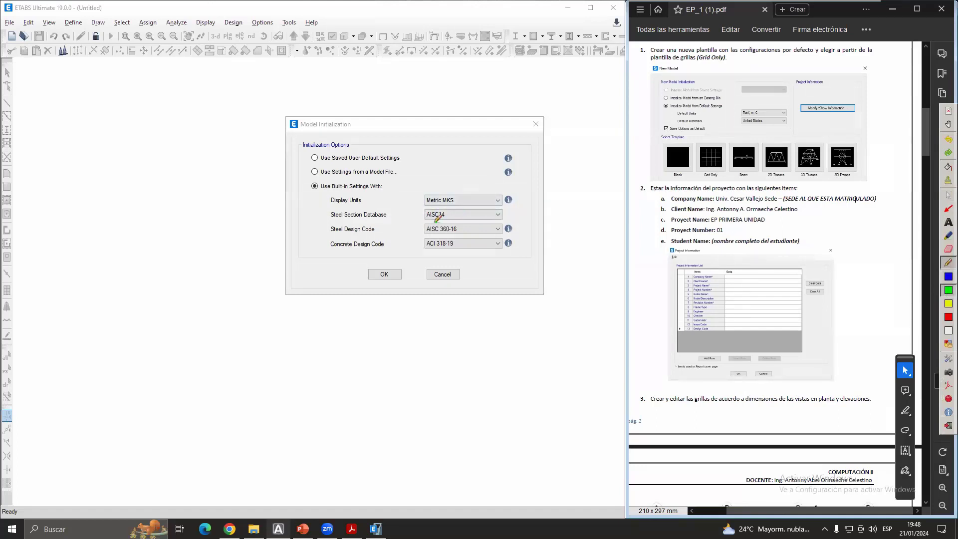
left_click_drag(424, 220, 499, 217)
left_click(947, 195)
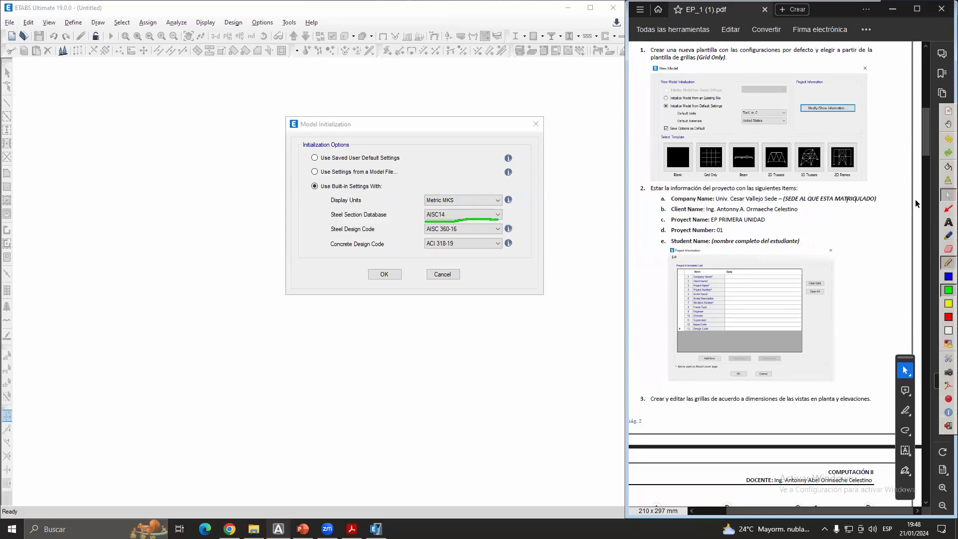
- Review the steel section database and steel design code options, keeping AISC14 and AISC 360-16
left_click(468, 211)
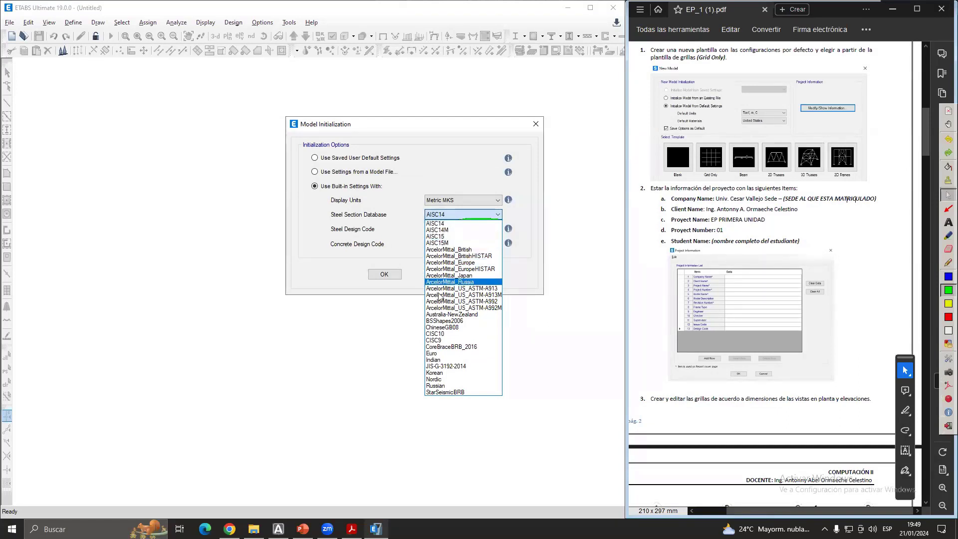
left_click(447, 225)
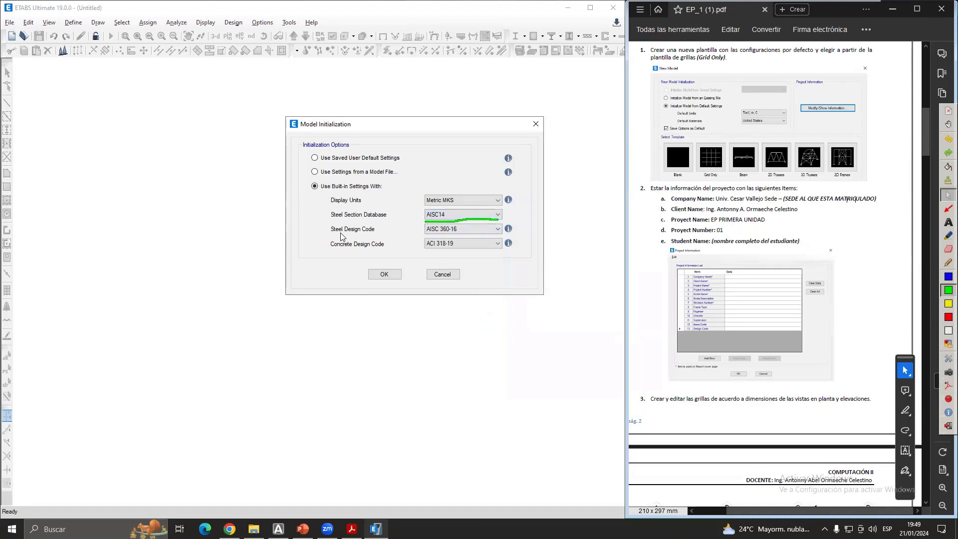
left_click(457, 229)
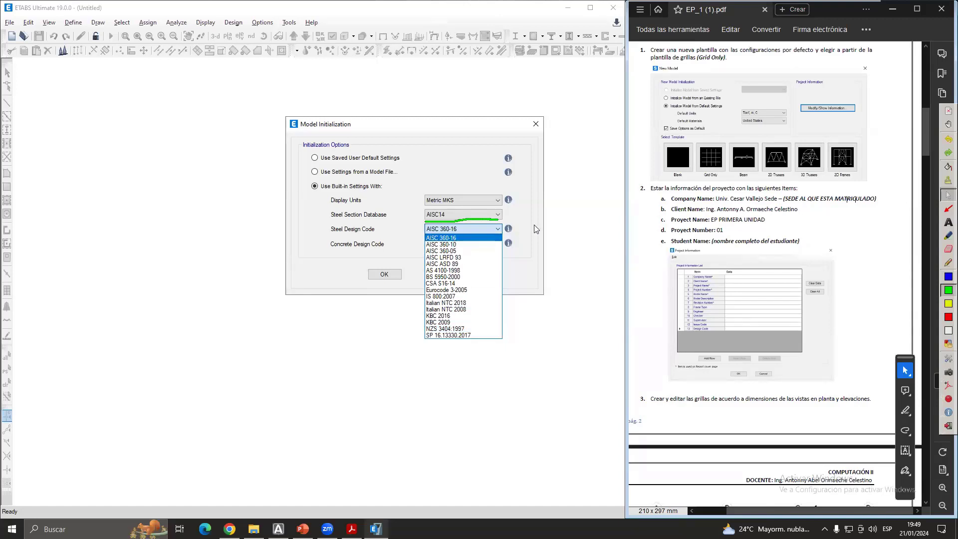
left_click(487, 229)
left_click(482, 230)
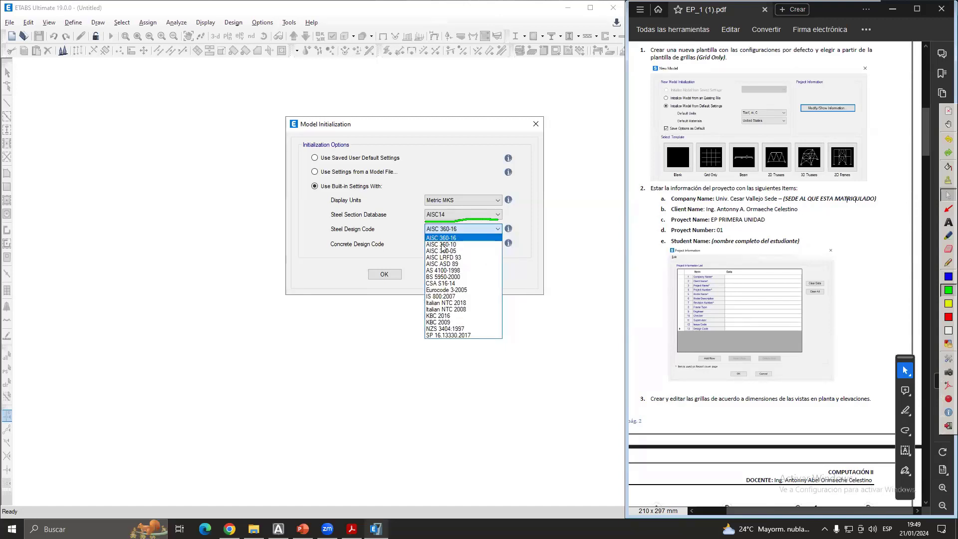
left_click(511, 251)
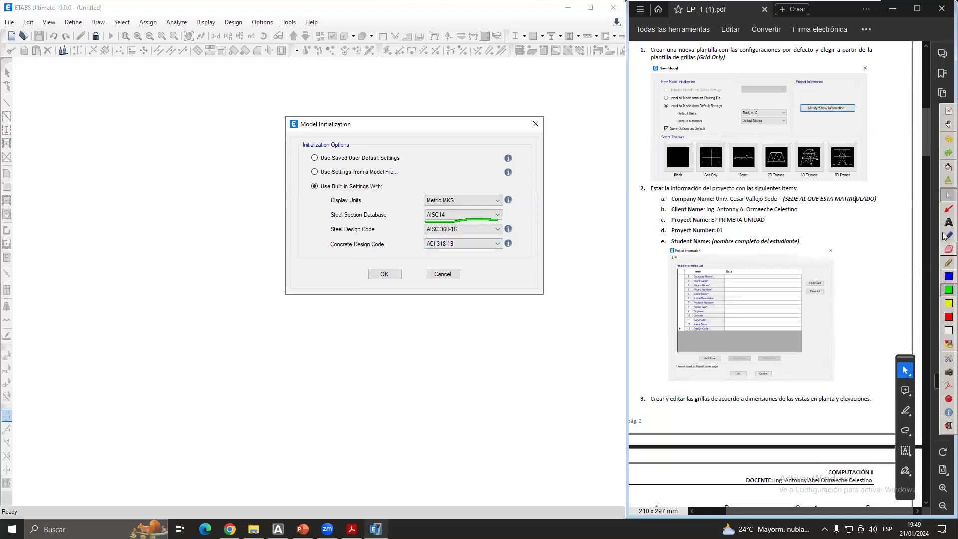
- Clear the earlier annotation, then underline the Metric MKS display units in green and add a green check mark beside them
left_click(941, 197)
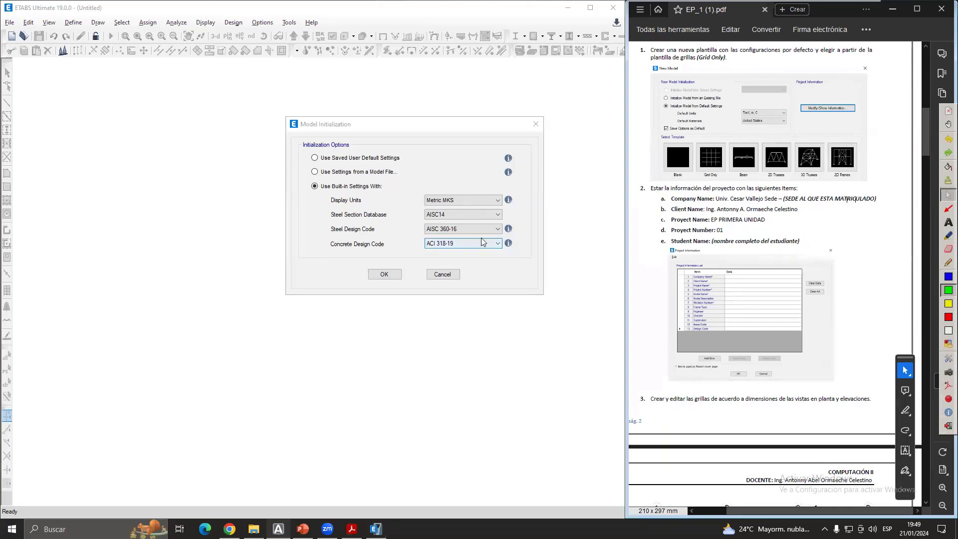
left_click(947, 262)
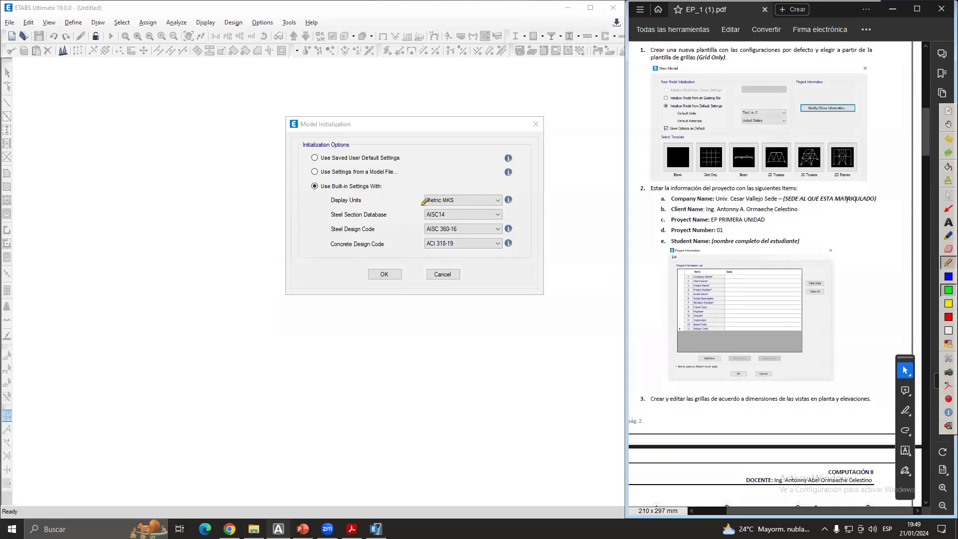
left_click_drag(423, 204, 501, 204)
left_click_drag(518, 200, 562, 178)
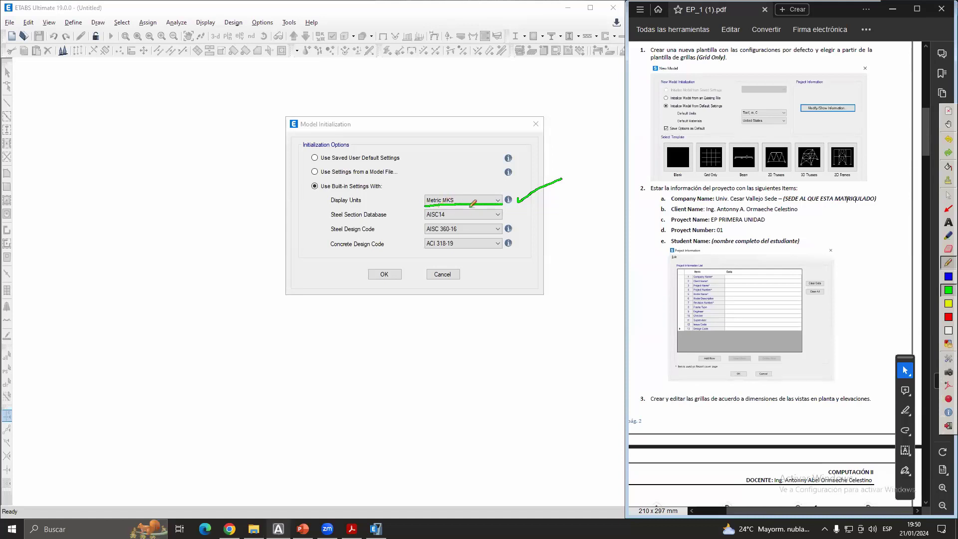
left_click(948, 194)
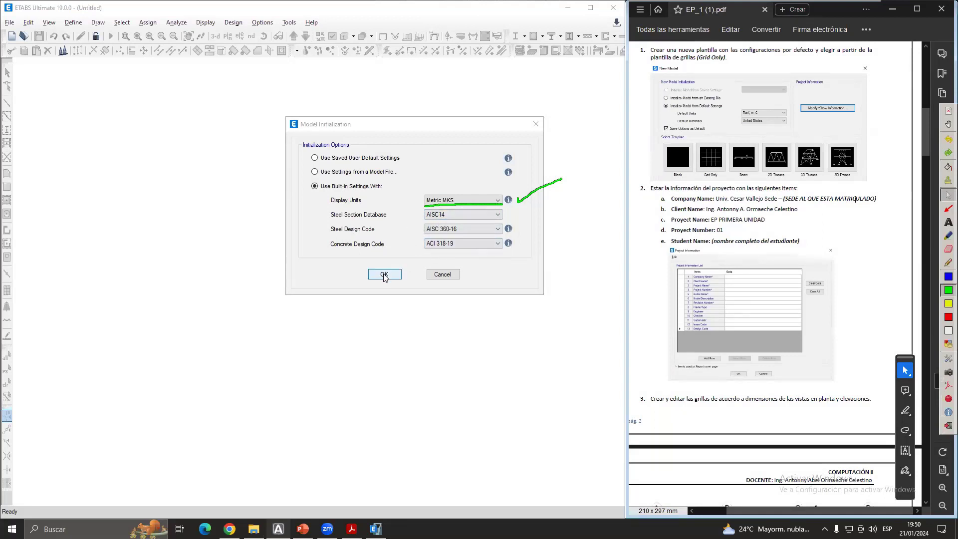
left_click(948, 262)
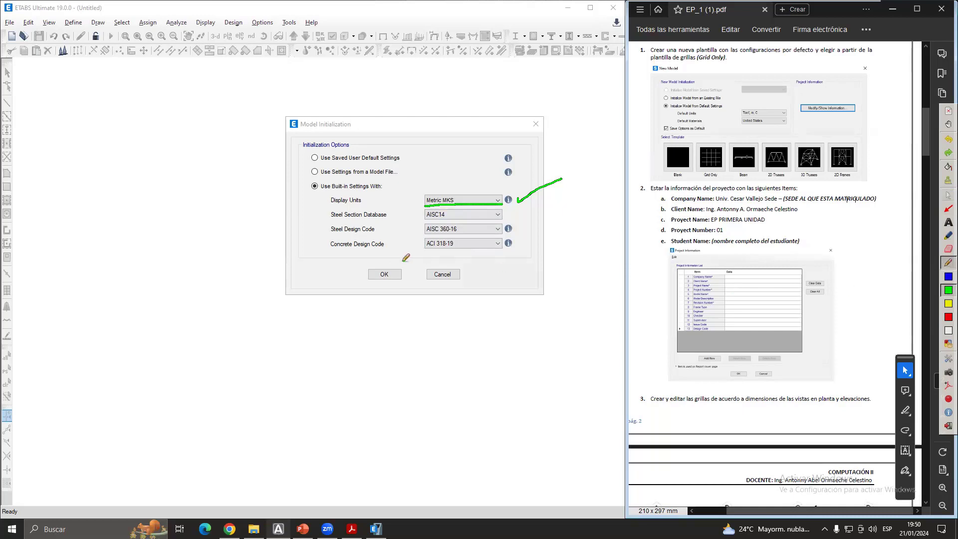
- Circle the confirmation option in green, then accept the Metric MKS model initialization settings
left_click_drag(402, 261, 423, 274)
left_click(948, 194)
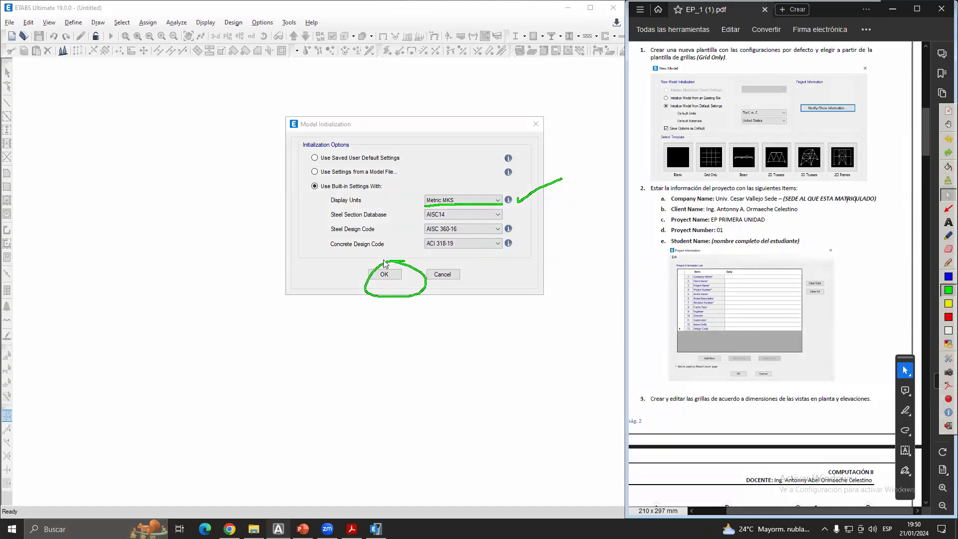
left_click(384, 275)
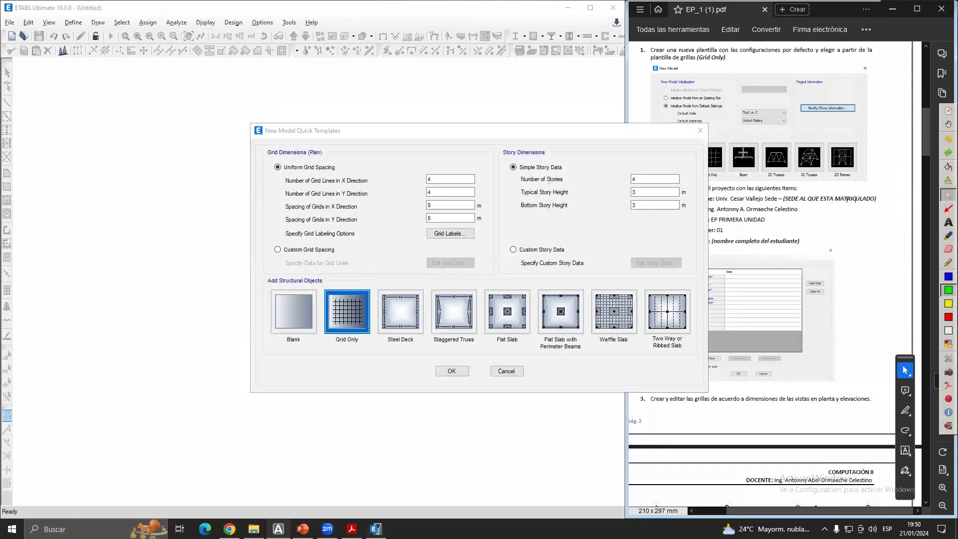
- Move the New Model Quick Templates dialog clear of the PDF and bring the plan view drawing into view
left_click_drag(480, 131, 396, 96)
left_click(806, 198)
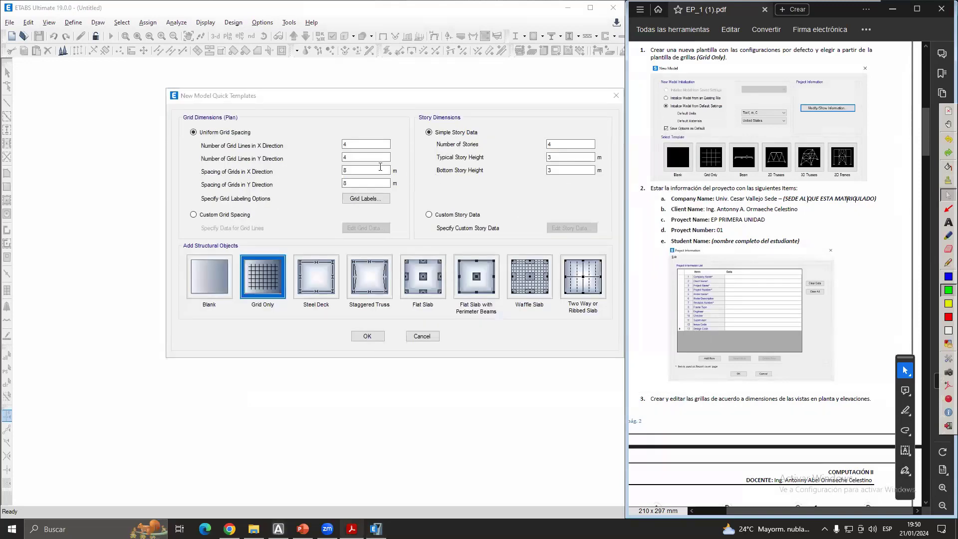
scroll(723, 212, "down", 10)
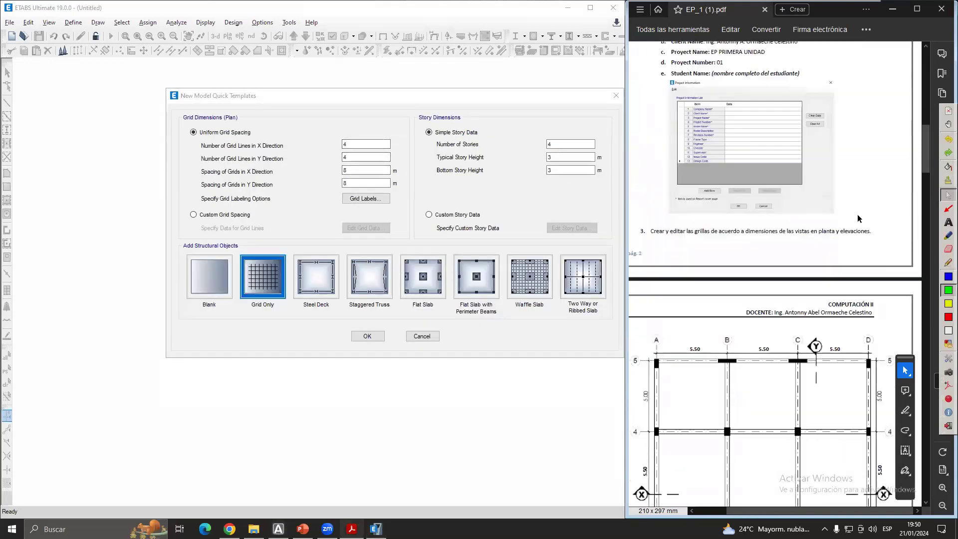
left_click(484, 98)
left_click_drag(460, 95, 441, 94)
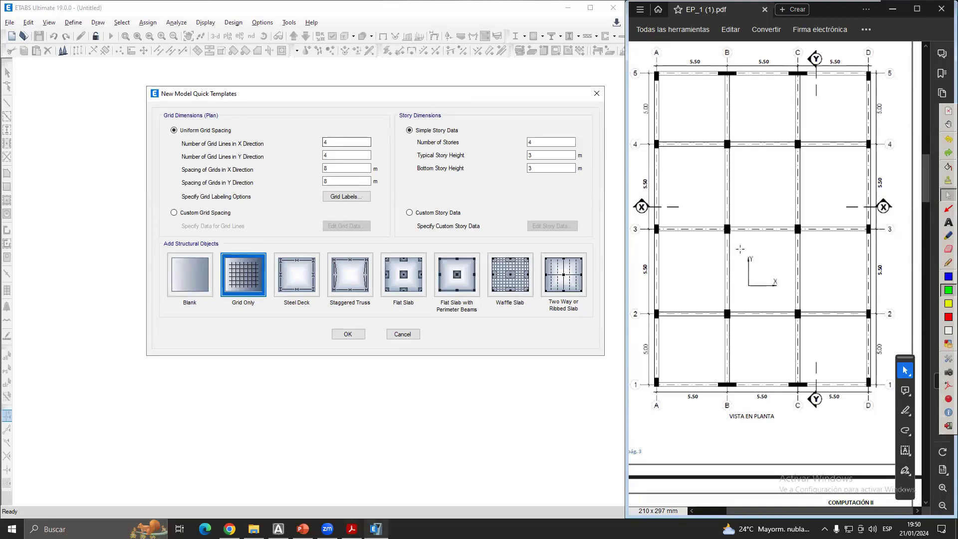
- Mark the number of grid lines in X direction in green and in Y direction in red
left_click(943, 290)
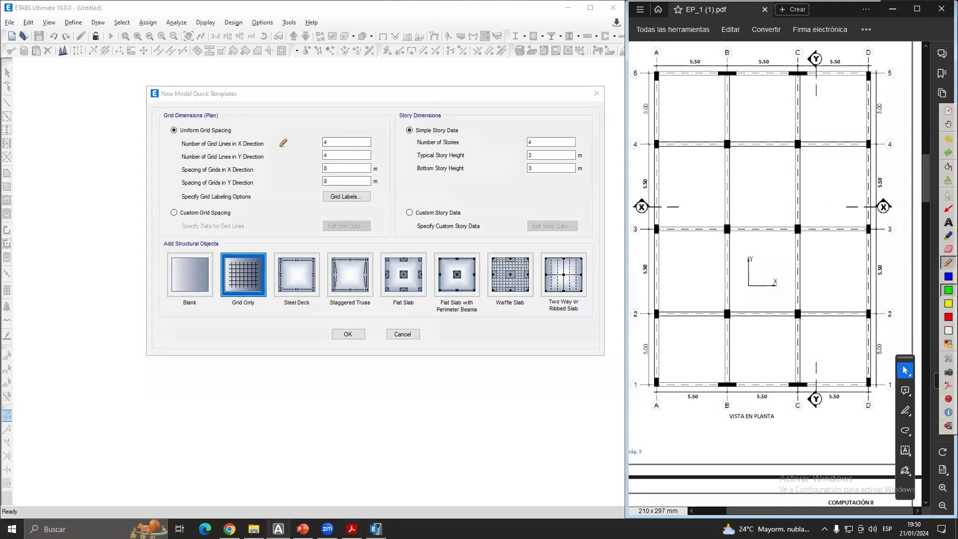
left_click_drag(268, 143, 284, 144)
left_click(948, 317)
left_click_drag(268, 155, 282, 155)
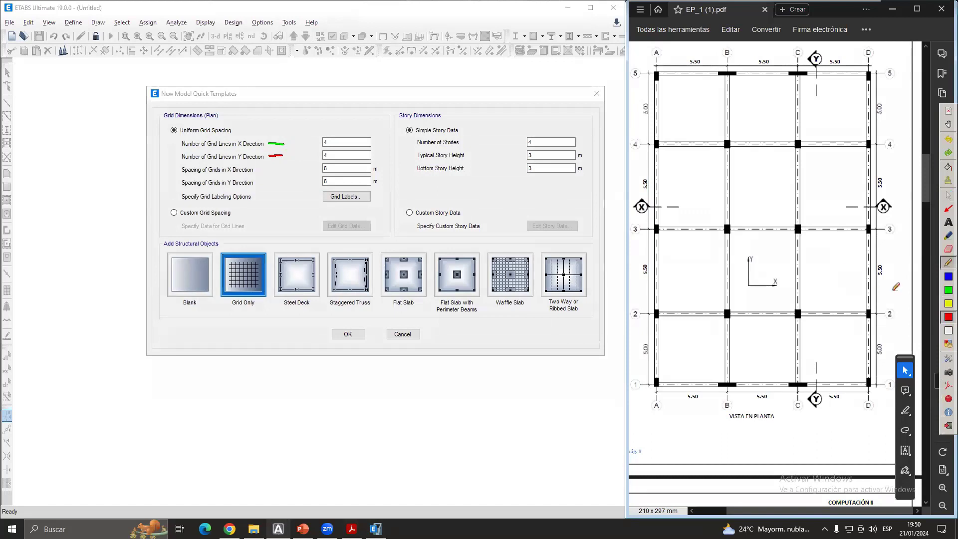
- Mark the spacing of grids in X direction in green and in Y direction in red, then return to the pointer
left_click(943, 290)
left_click_drag(259, 170, 273, 170)
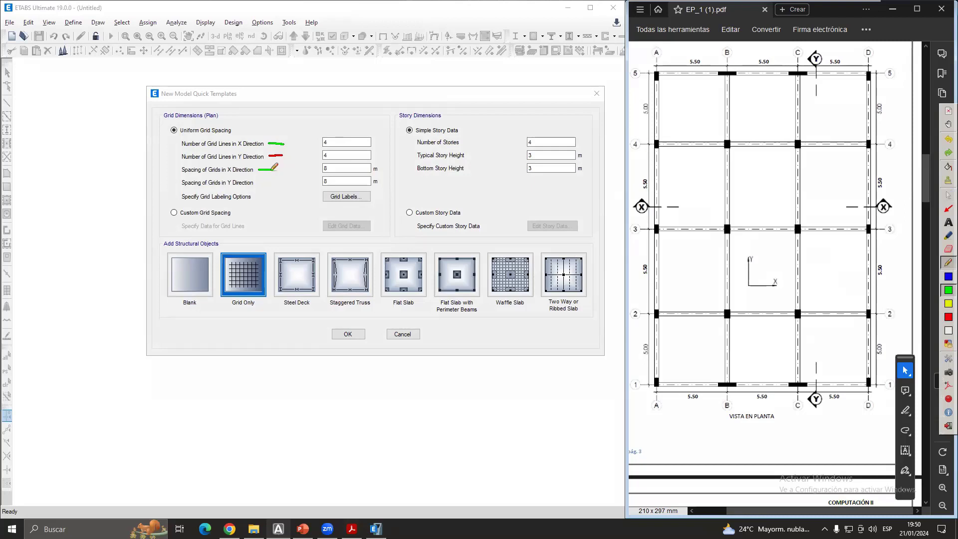
left_click(948, 317)
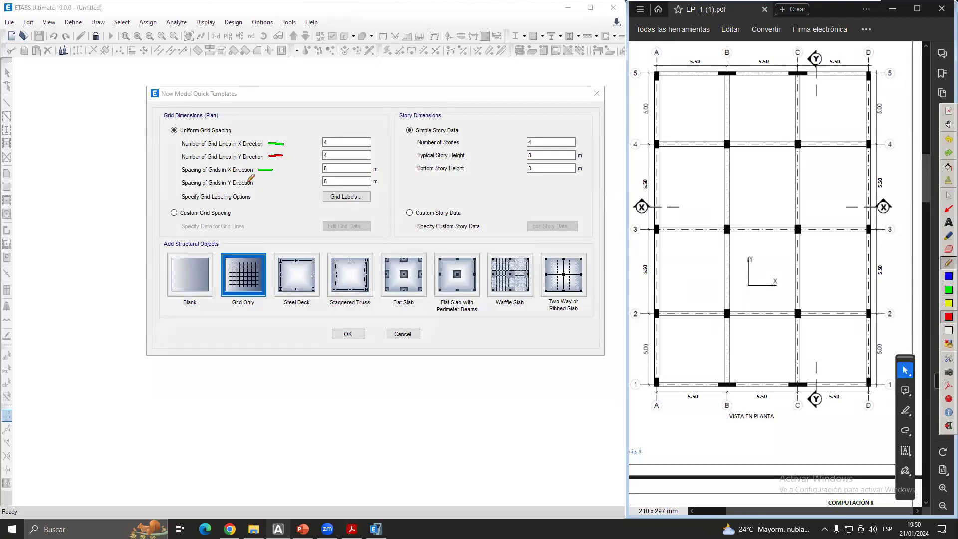
left_click_drag(256, 183, 269, 183)
left_click(948, 195)
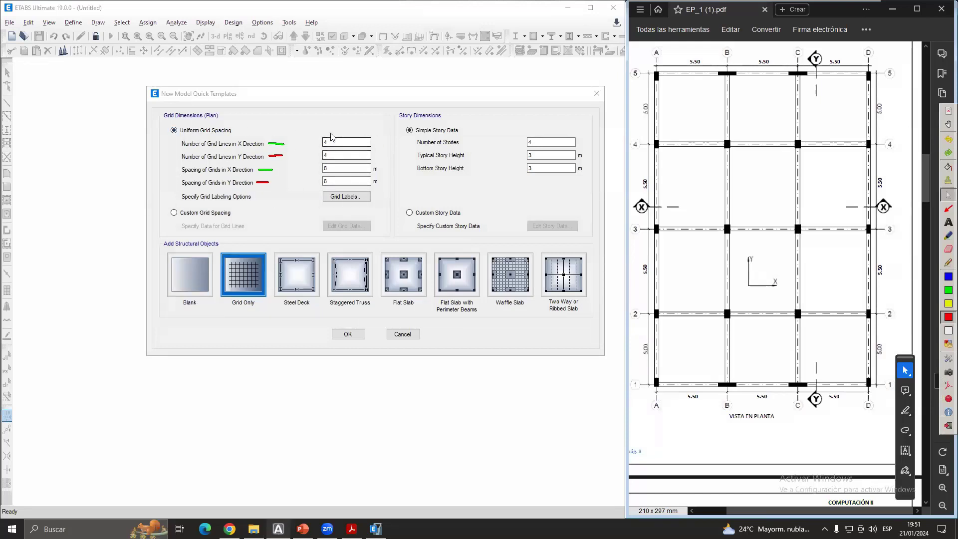
- Circle and underline the Custom Grid Spacing option in yellow and circle its Edit Grid Data command
left_click(948, 303)
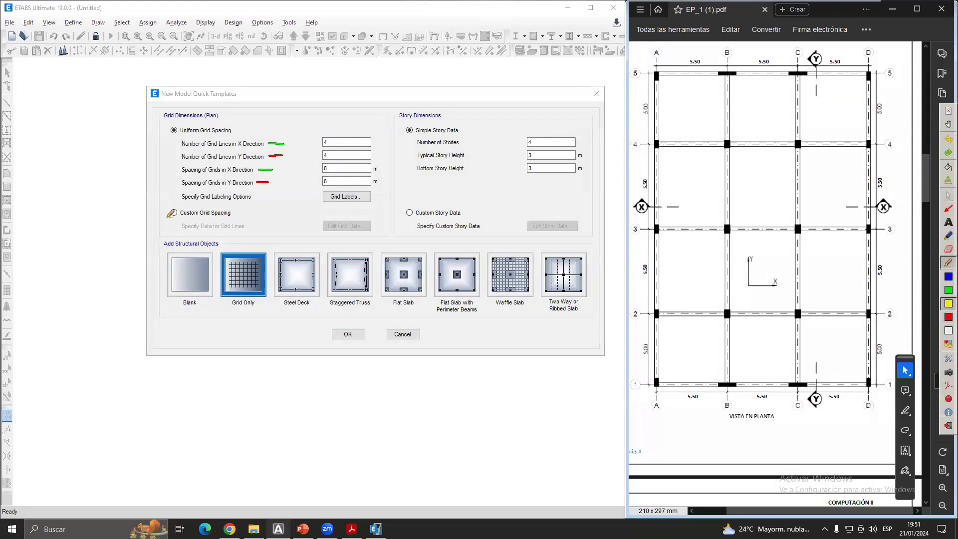
mouse_move(173, 222)
left_mouse_down()
mouse_move(223, 221)
mouse_move(241, 210)
mouse_move(220, 233)
left_mouse_up()
left_click_drag(173, 207, 175, 208)
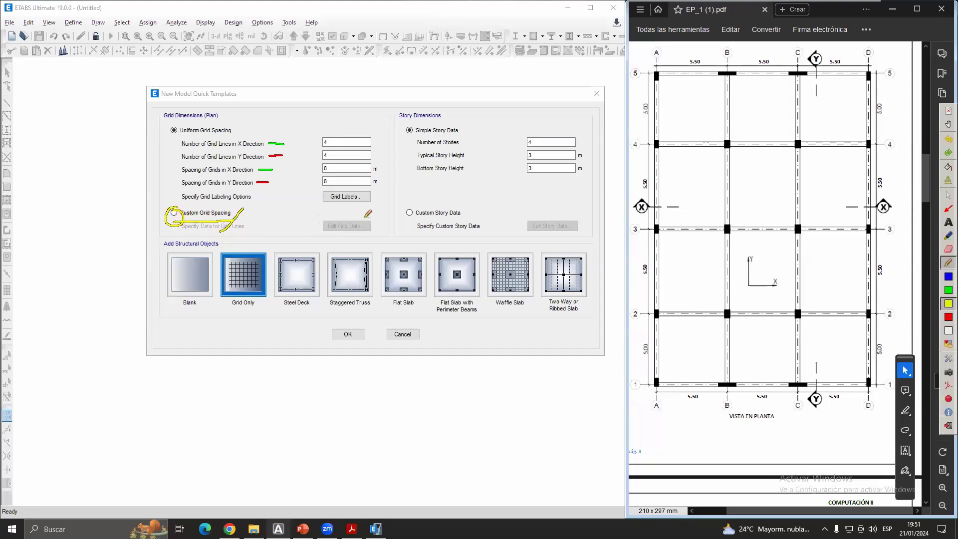
mouse_move(379, 218)
left_mouse_down()
mouse_move(321, 214)
mouse_move(375, 230)
mouse_move(378, 218)
left_mouse_up()
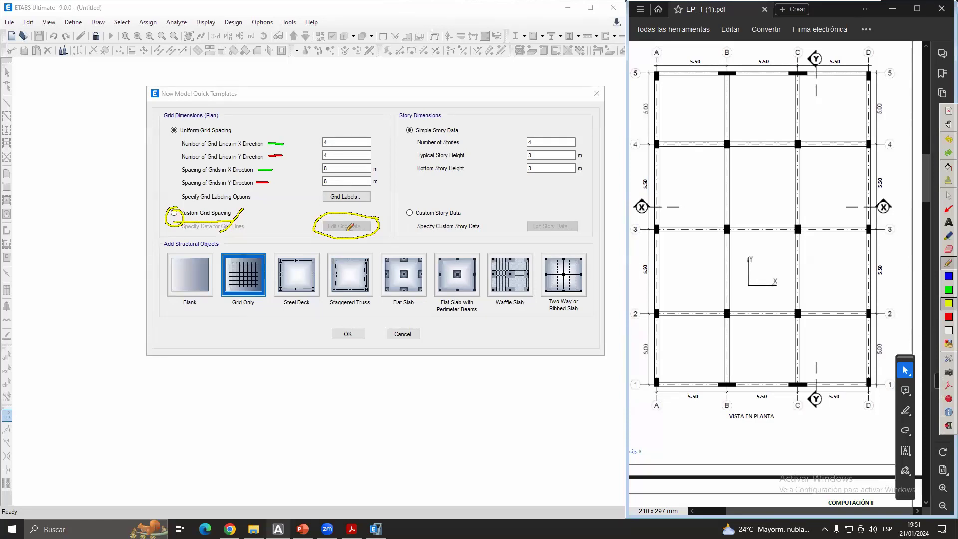
- Clear the annotations, choose Custom Grid Spacing and open its grid data for editing
left_click(948, 195)
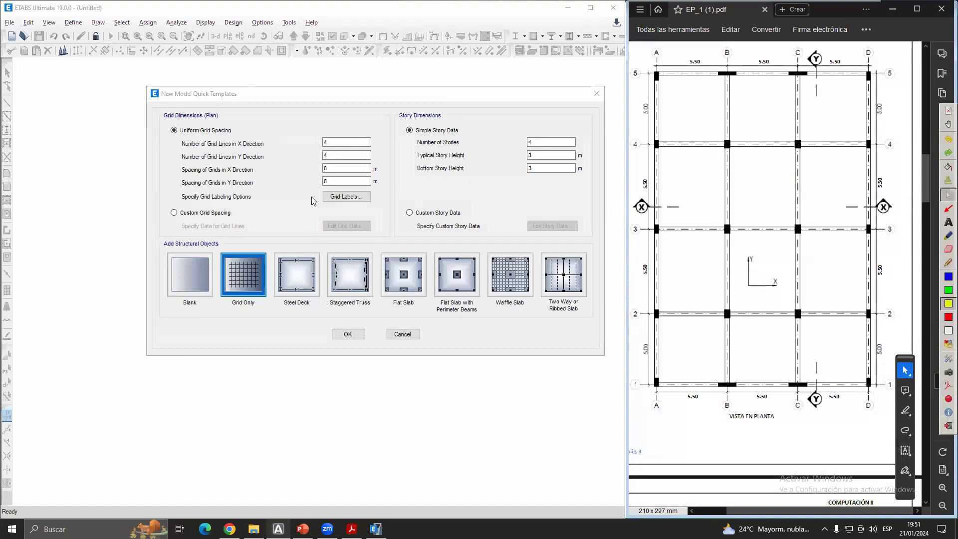
left_click(174, 213)
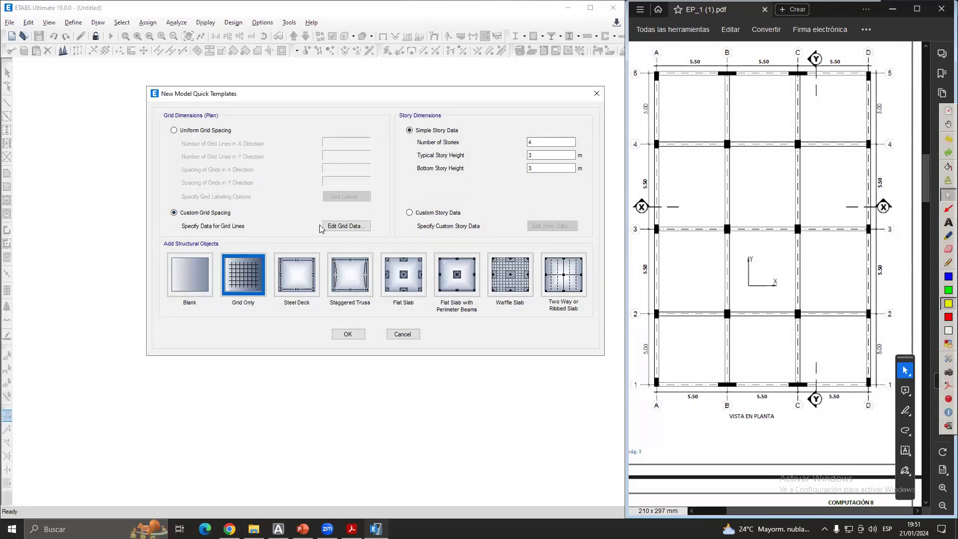
left_click(348, 227)
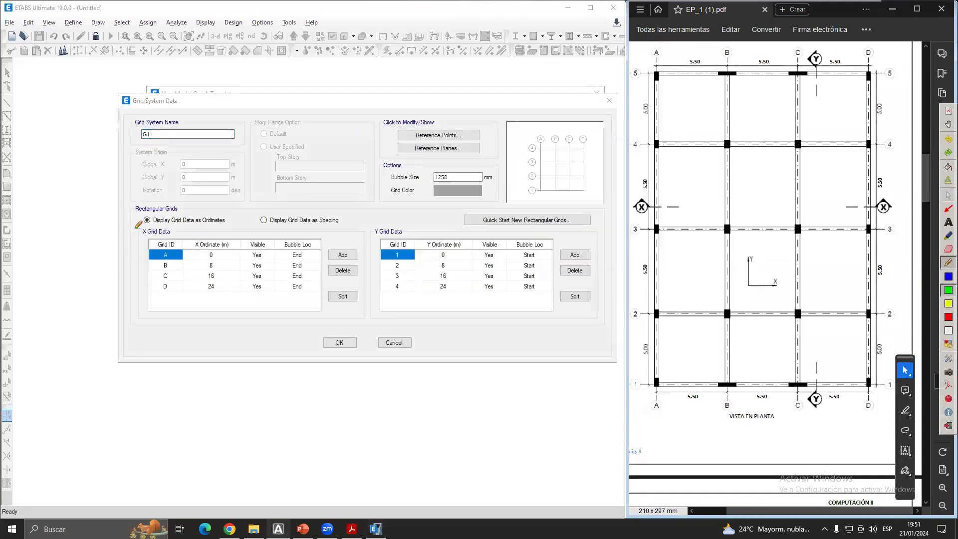
- Bracket the X Grid Data table in green labelled X and the Y Grid Data table in red labelled Y
mouse_move(141, 226)
left_mouse_down()
mouse_move(125, 282)
mouse_move(143, 305)
left_mouse_up()
mouse_move(86, 253)
left_mouse_down()
mouse_move(104, 274)
mouse_move(81, 276)
left_mouse_up()
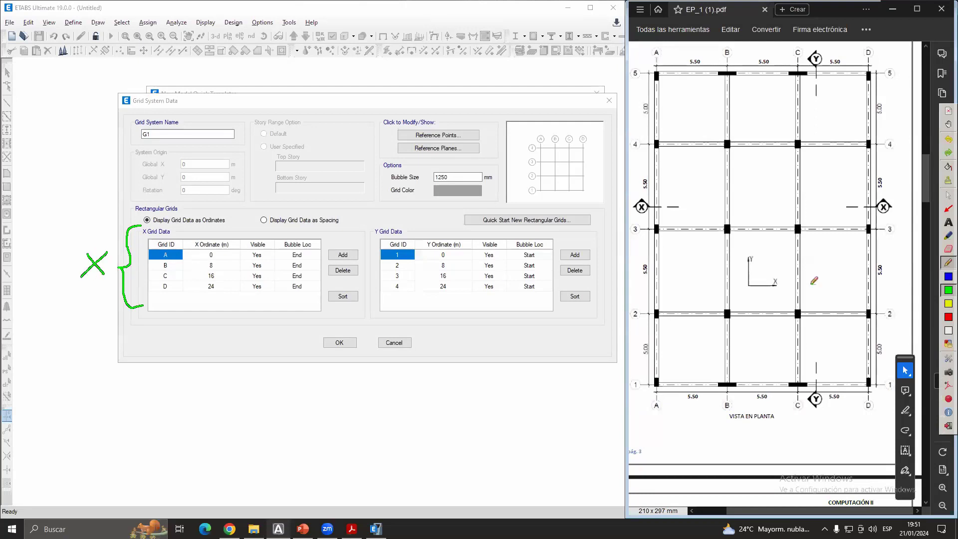
left_click(947, 317)
mouse_move(387, 227)
left_mouse_down()
mouse_move(374, 258)
mouse_move(383, 305)
left_mouse_up()
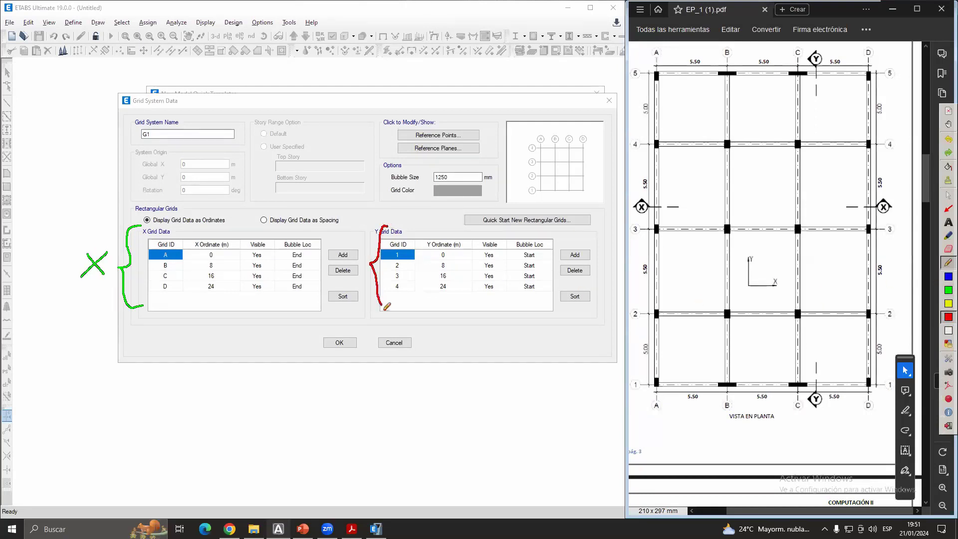
left_click_drag(371, 257, 363, 298)
- Outline the grid preview in yellow, underline both grid data display options and circle Display Grid Data as Spacing
left_click(947, 304)
mouse_move(507, 120)
left_mouse_down()
mouse_move(603, 130)
mouse_move(595, 201)
mouse_move(510, 202)
mouse_move(502, 118)
left_mouse_up()
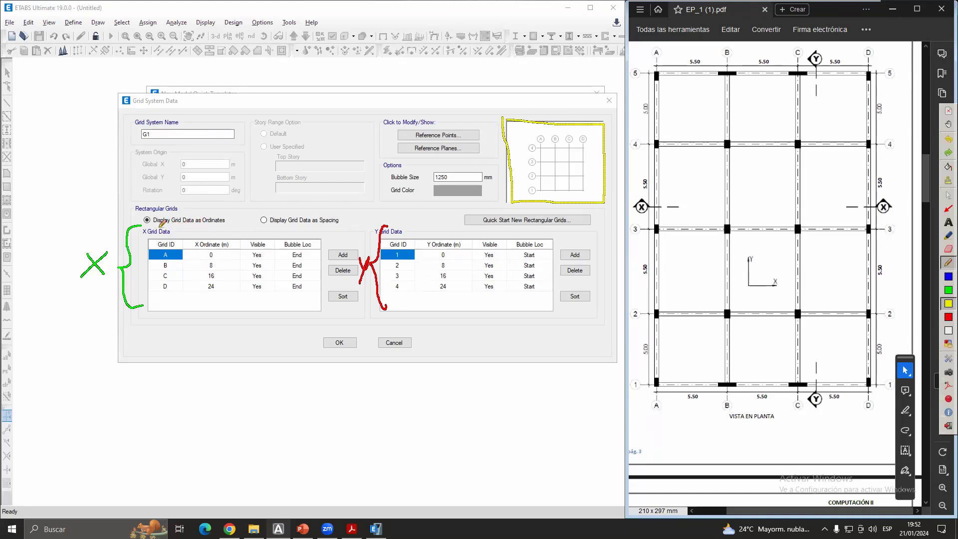
mouse_move(161, 227)
left_mouse_down()
mouse_move(228, 226)
mouse_move(218, 228)
left_mouse_up()
mouse_move(267, 227)
left_mouse_down()
mouse_move(347, 229)
mouse_move(327, 230)
left_mouse_up()
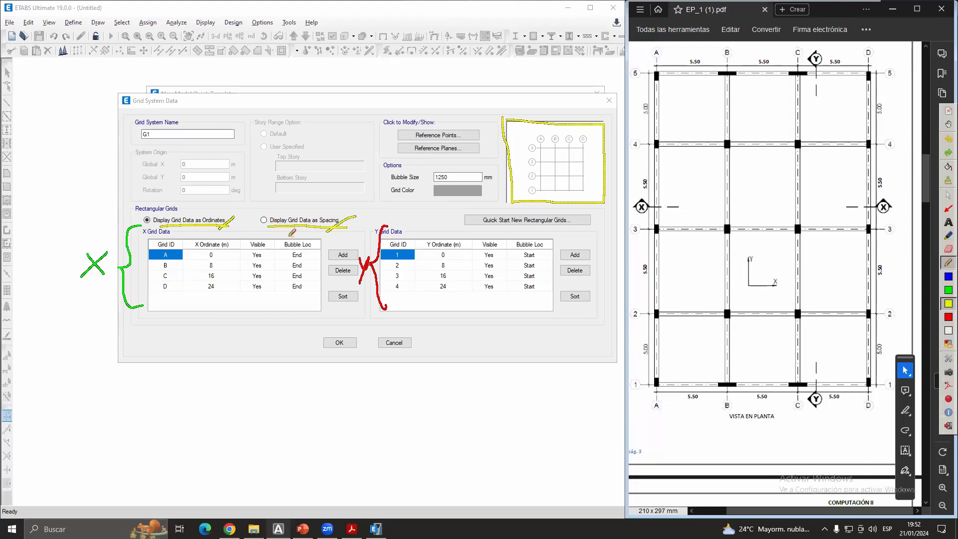
mouse_move(273, 216)
left_mouse_down()
mouse_move(252, 226)
mouse_move(272, 217)
left_mouse_up()
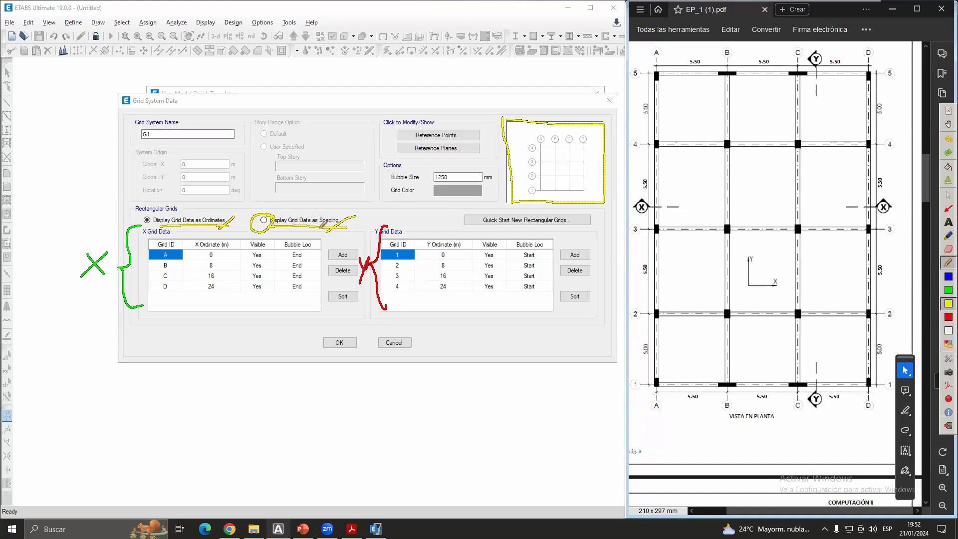
- Display the grid data as spacing and draw a yellow double arrow between the grid preview and the plan drawing
left_click(948, 194)
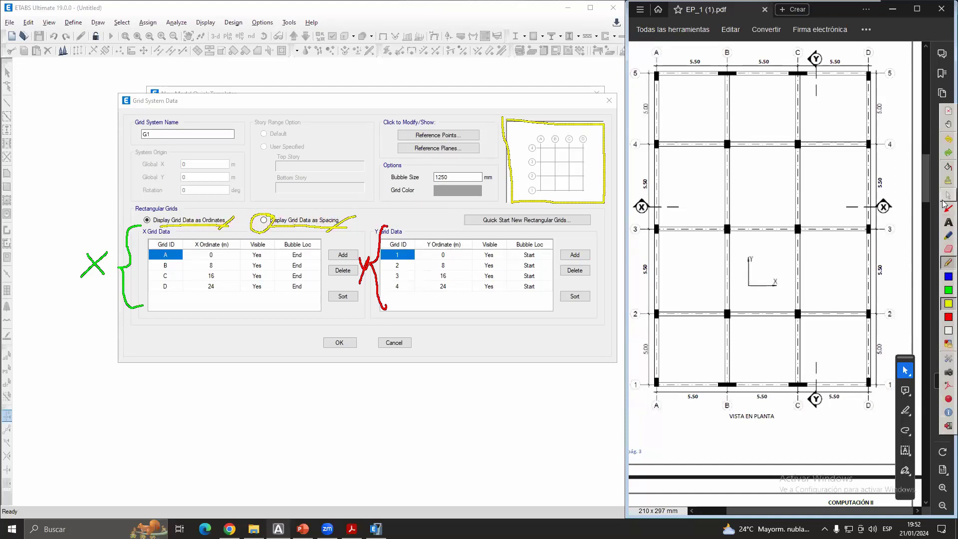
left_click(264, 220)
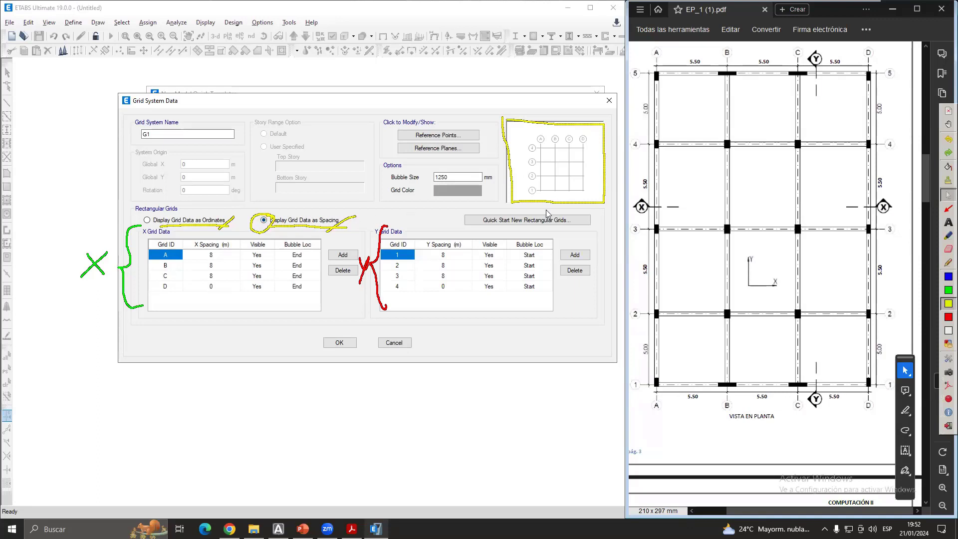
left_click(948, 262)
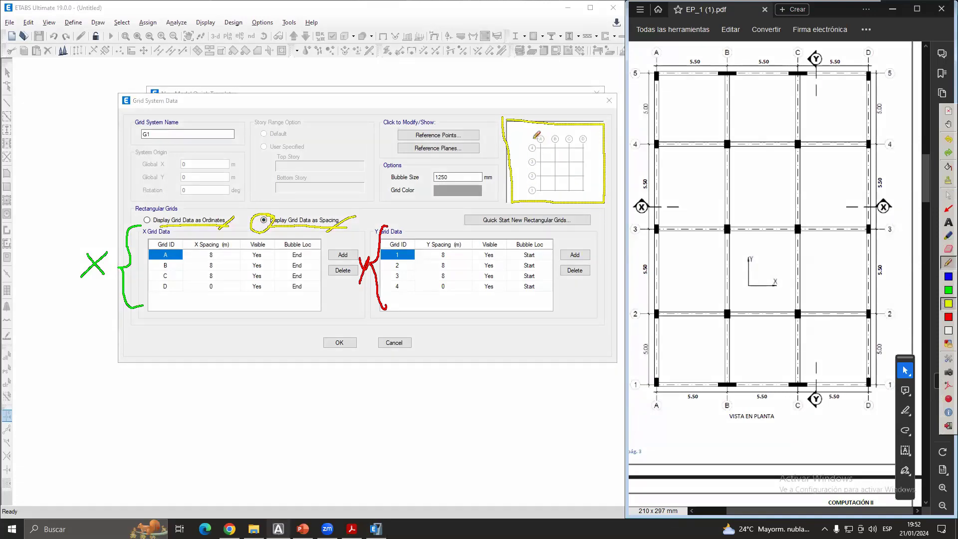
mouse_move(607, 163)
left_mouse_down()
mouse_move(634, 160)
mouse_move(615, 163)
left_mouse_up()
- Label the three X-direction bays A, B and C with green arcs on the plan and mark axis D as = 0
left_click(947, 289)
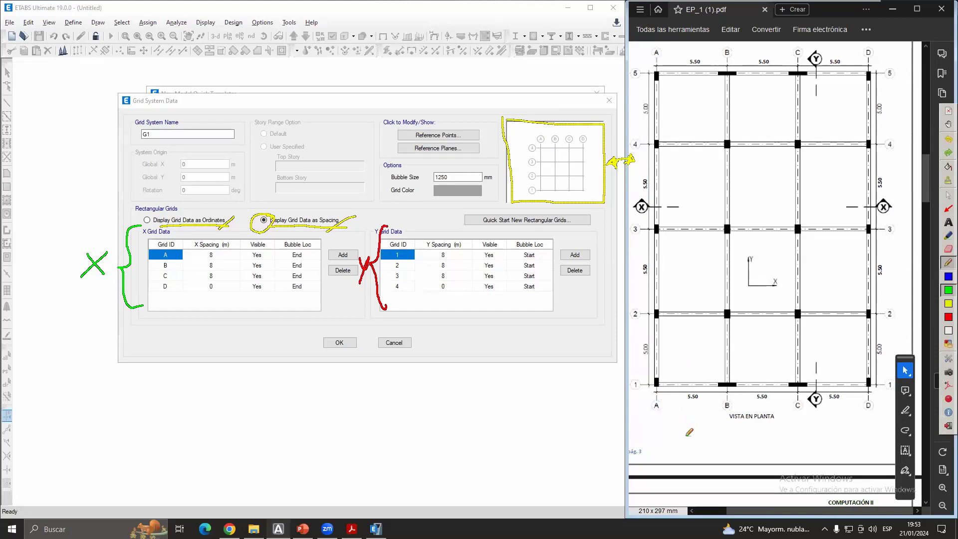
mouse_move(688, 430)
left_mouse_down()
mouse_move(692, 420)
mouse_move(689, 429)
left_mouse_up()
mouse_move(659, 388)
left_mouse_down()
mouse_move(679, 406)
mouse_move(704, 407)
mouse_move(722, 385)
left_mouse_up()
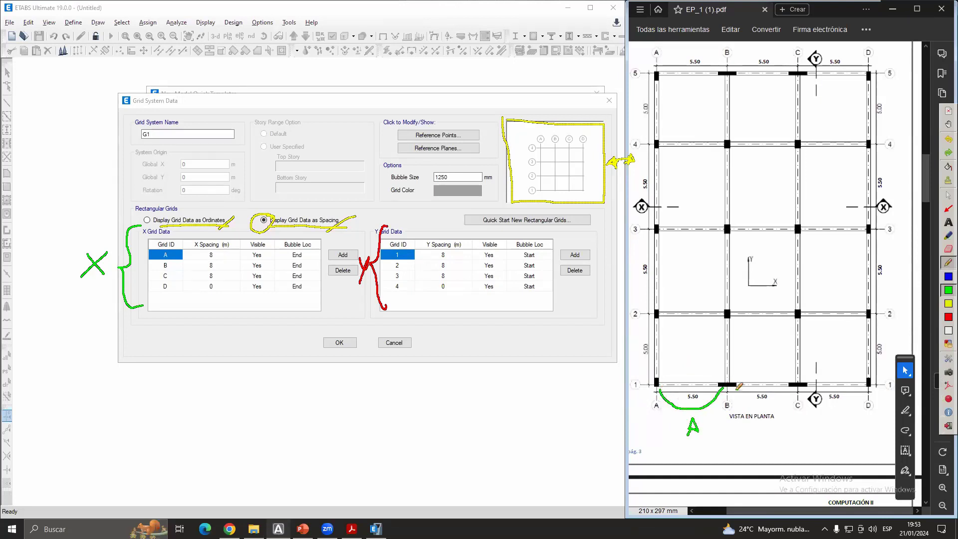
left_click_drag(759, 422, 759, 433)
mouse_move(728, 387)
left_mouse_down()
mouse_move(753, 406)
mouse_move(796, 390)
mouse_move(822, 413)
mouse_move(862, 389)
left_mouse_up()
mouse_move(838, 429)
left_mouse_down()
mouse_move(829, 433)
mouse_move(841, 437)
left_mouse_up()
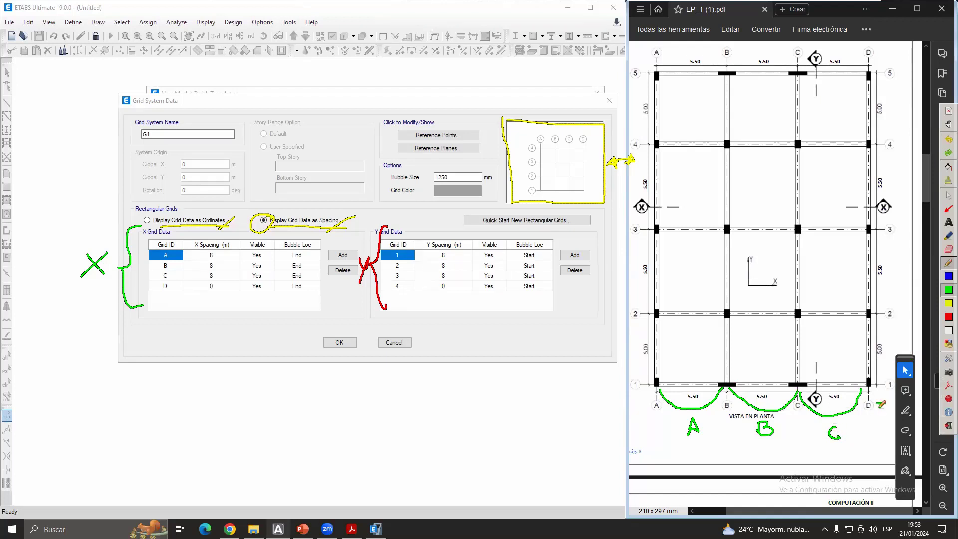
left_click_drag(889, 401, 889, 410)
- Label the four Y-direction bays 1 to 4 with red arcs on the plan and mark axis 5 as = 0
left_click(947, 317)
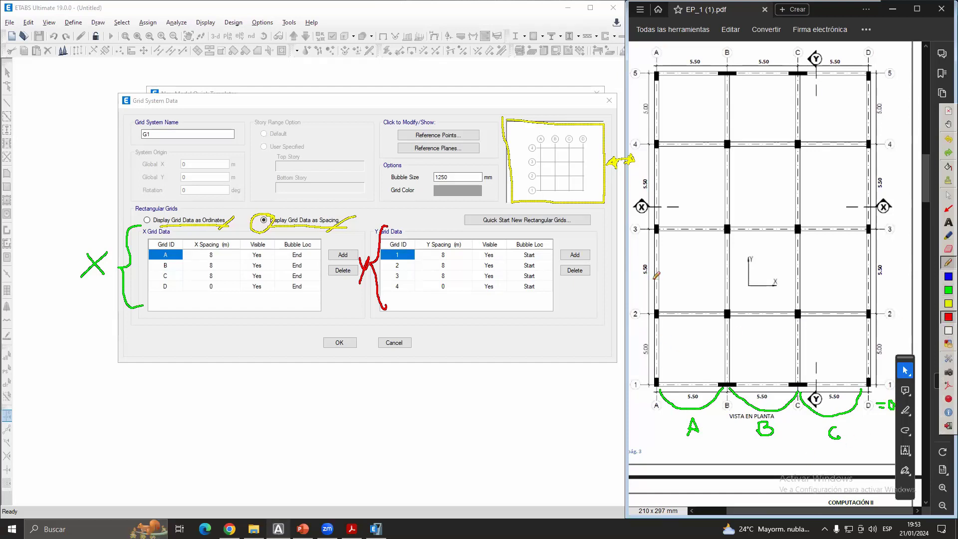
mouse_move(657, 380)
left_mouse_down()
mouse_move(668, 367)
mouse_move(661, 316)
mouse_move(683, 339)
mouse_move(681, 354)
left_mouse_up()
left_click_drag(661, 311, 658, 229)
left_click_drag(681, 268, 692, 279)
mouse_move(659, 226)
left_mouse_down()
mouse_move(675, 182)
mouse_move(658, 144)
left_mouse_up()
mouse_move(686, 176)
left_mouse_down()
mouse_move(696, 183)
mouse_move(687, 192)
mouse_move(665, 186)
left_mouse_up()
mouse_move(658, 143)
left_mouse_down()
mouse_move(668, 108)
mouse_move(659, 75)
mouse_move(688, 113)
mouse_move(661, 108)
left_mouse_up()
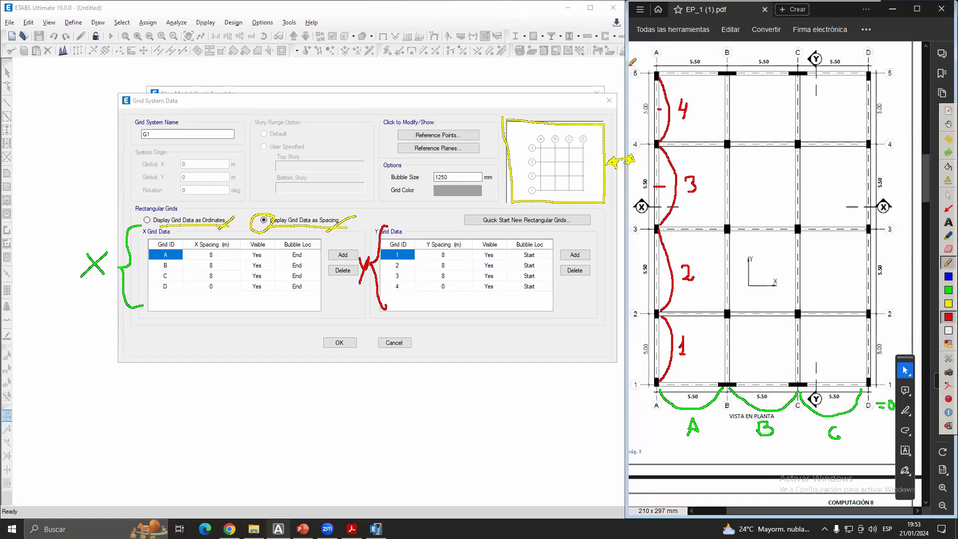
left_click_drag(635, 60, 638, 48)
left_click(947, 194)
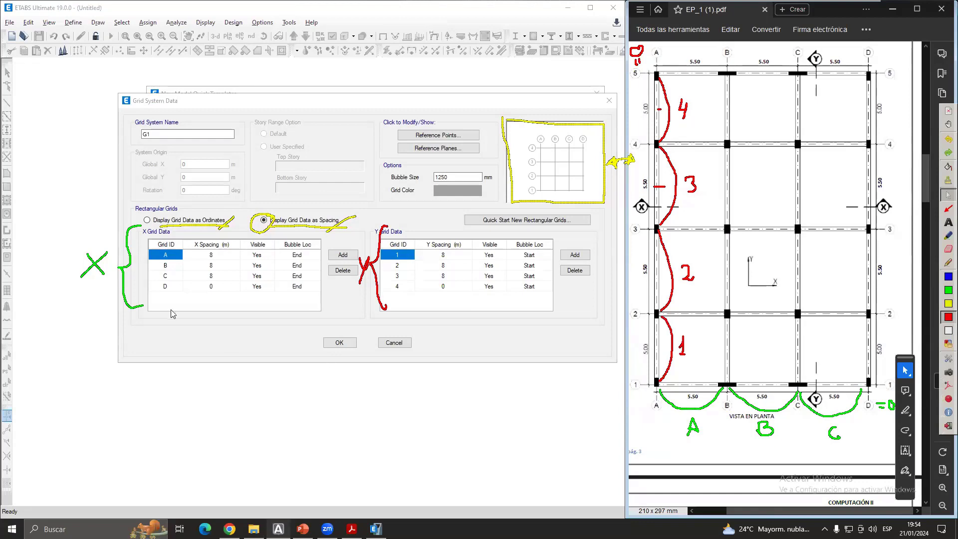
- Set the X spacing of grid lines A, B and C to 5.5 m each
left_click(220, 255)
left_click(221, 255)
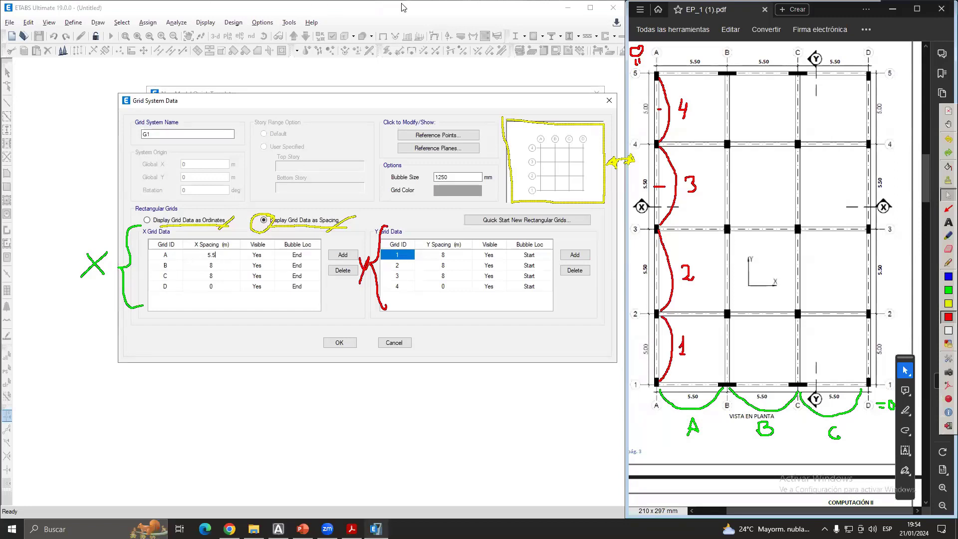
left_click(910, 109)
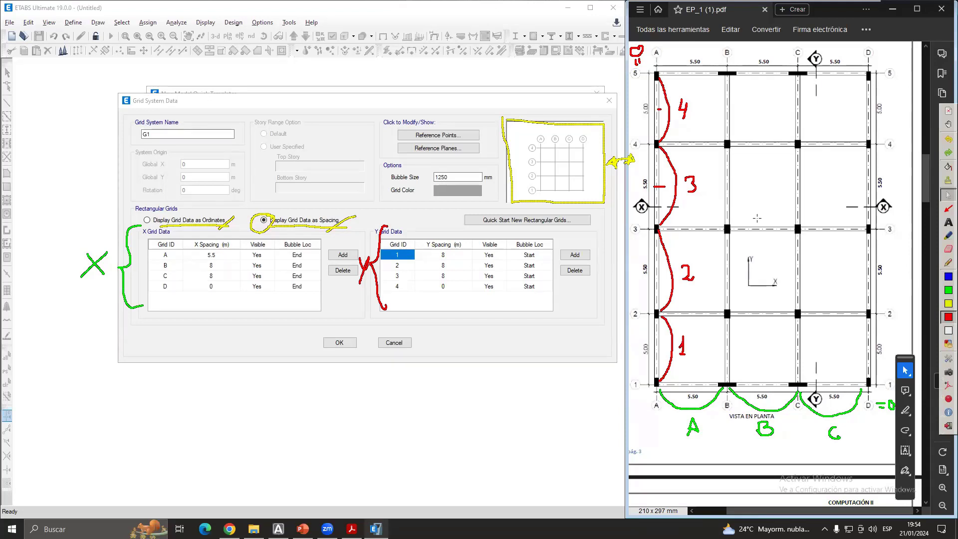
left_click(225, 254)
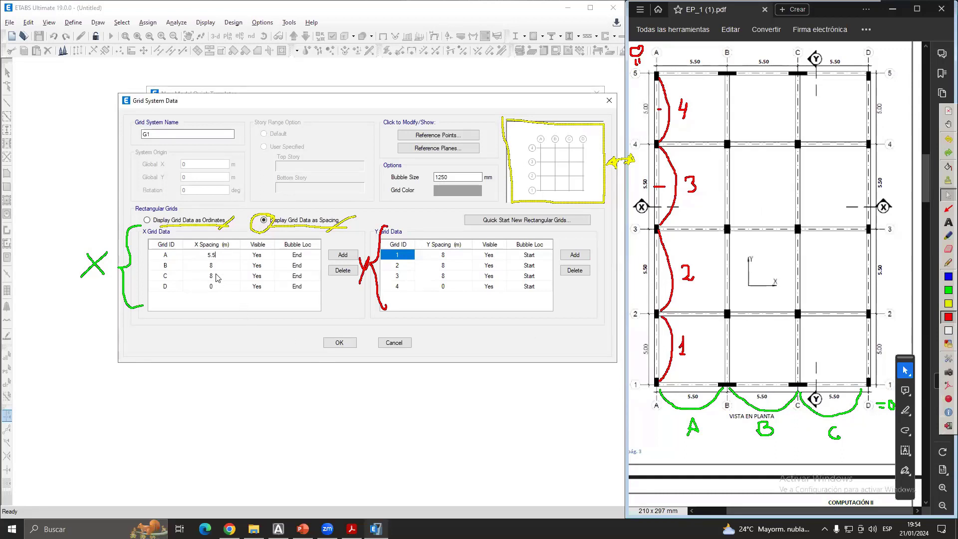
left_click(217, 267)
type("5.5")
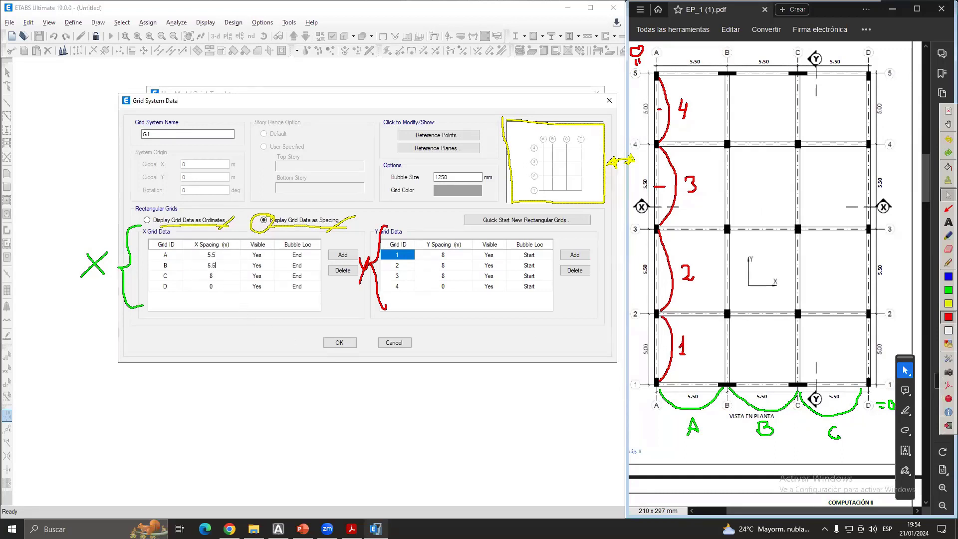
left_click(215, 276)
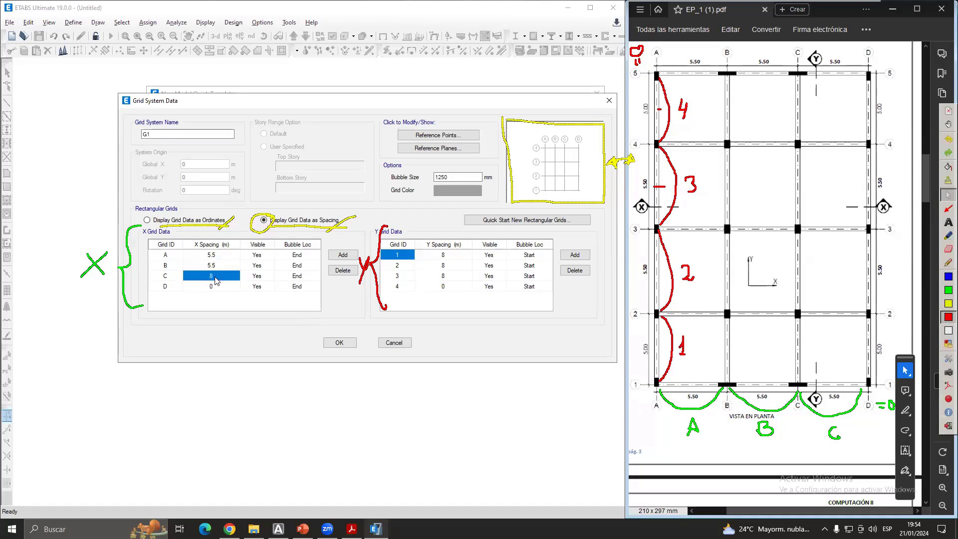
type("5.5")
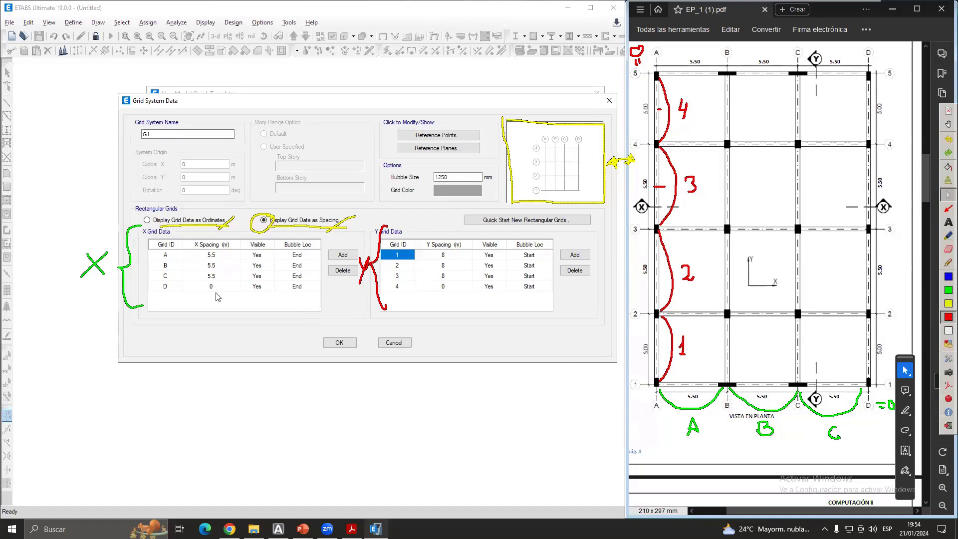
left_click(218, 287)
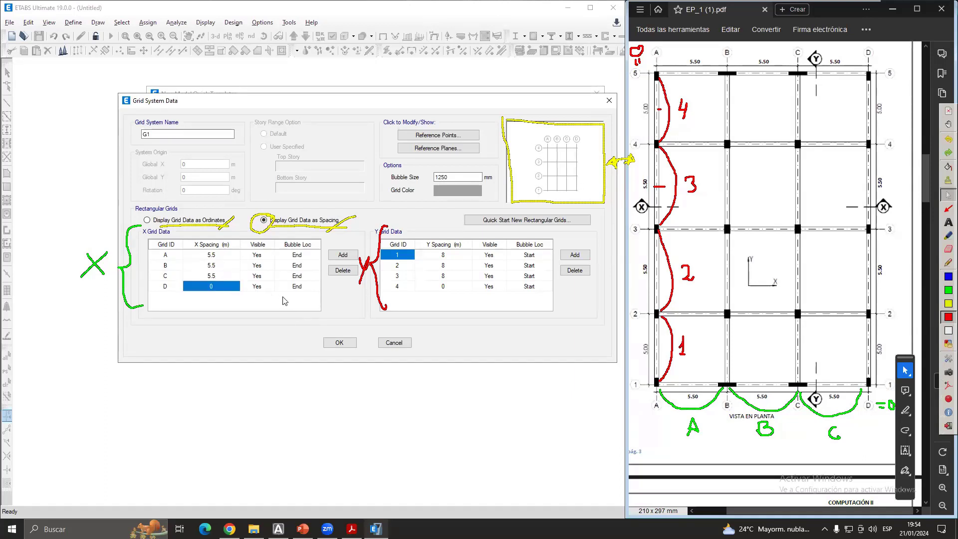
- Set the Y spacings of grid lines 1 to 4 to 5, 5.5, 5.5 and 5 m
left_click(434, 256)
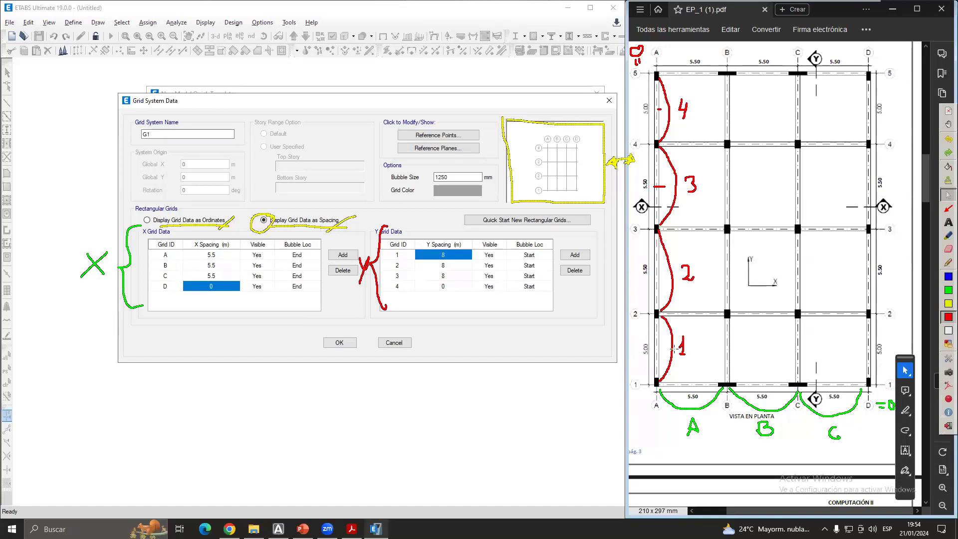
type("5")
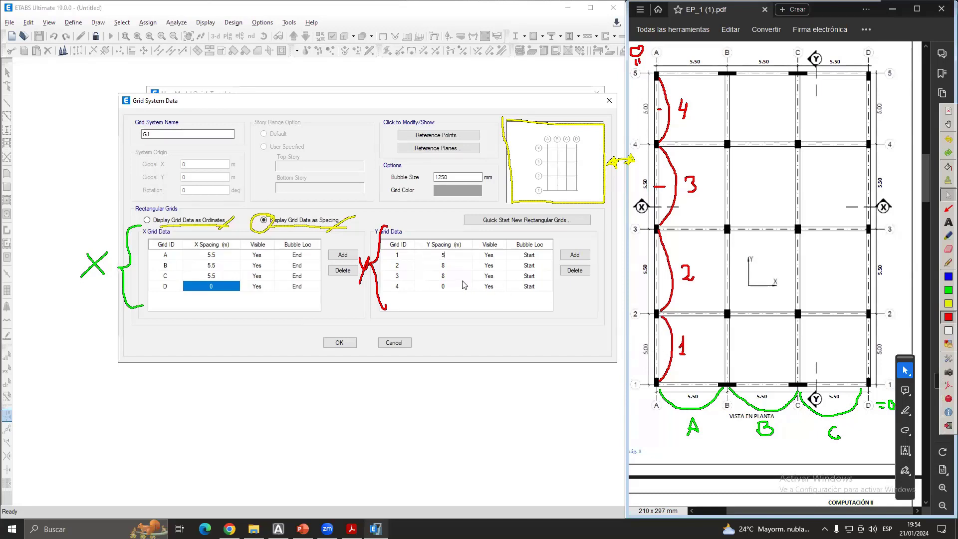
left_click(450, 267)
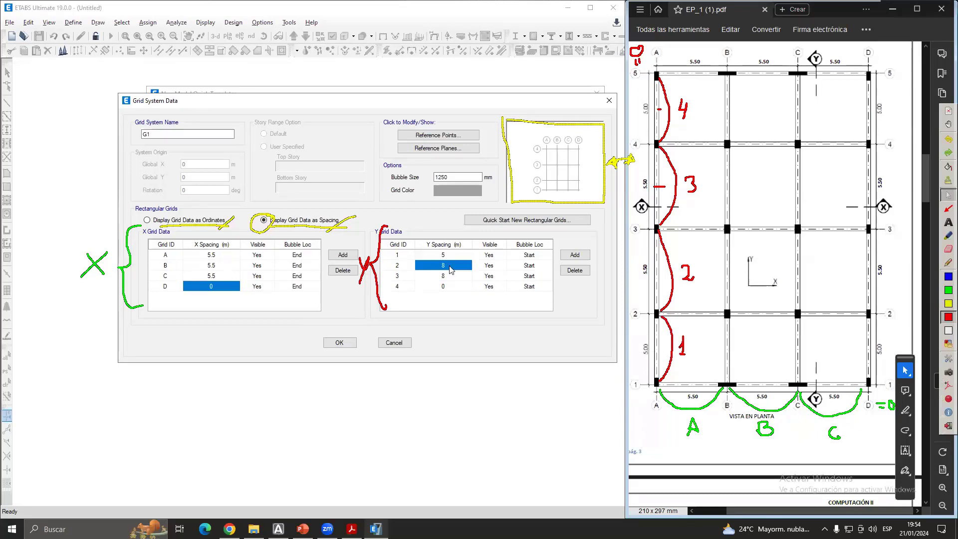
type("5.5")
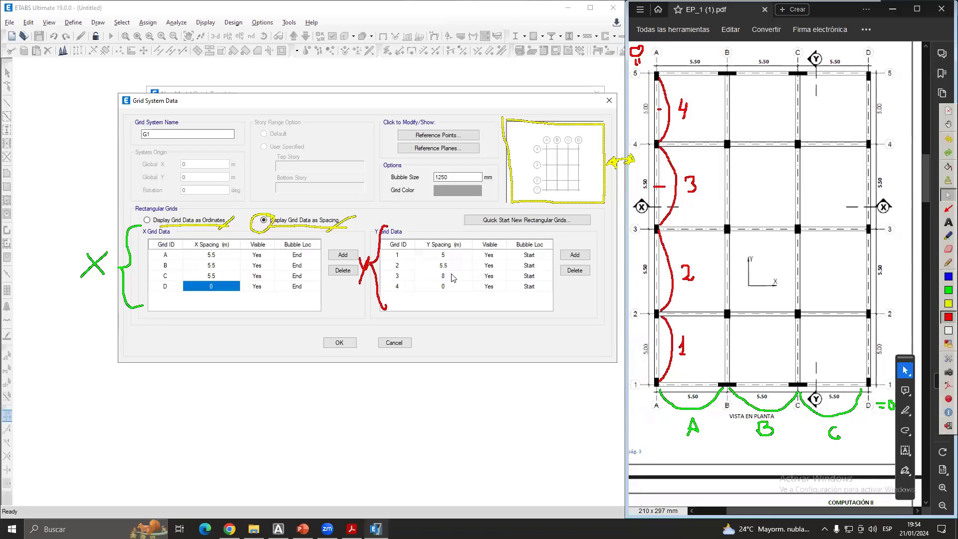
left_click(452, 277)
type("5")
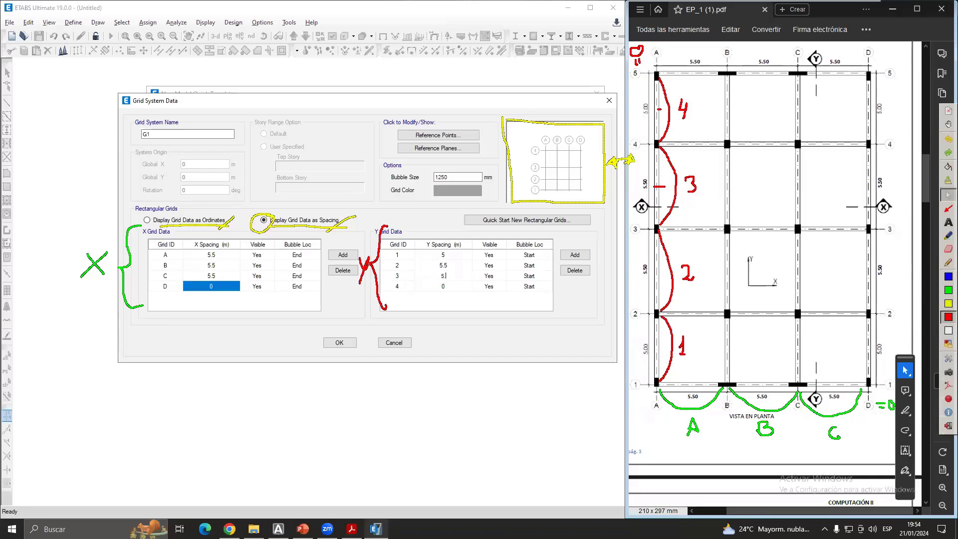
type(".5")
left_click(445, 288)
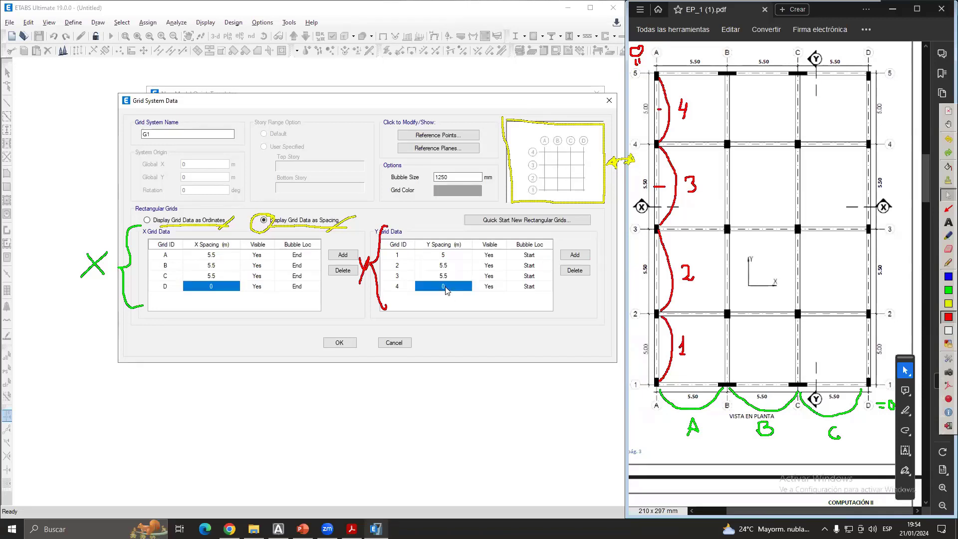
type("5")
- Circle the Y grid's Add button in yellow and draw a check mark beside it
left_click(948, 303)
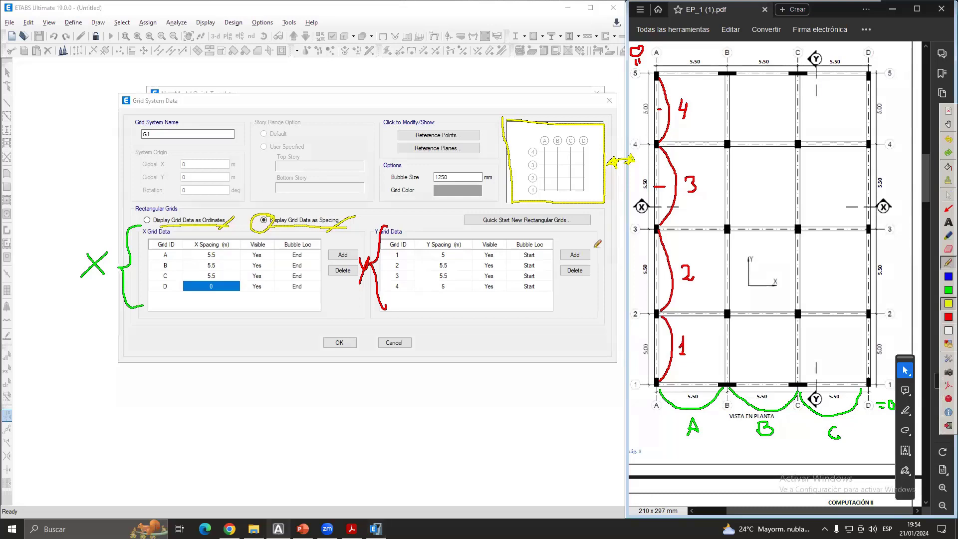
mouse_move(594, 244)
left_mouse_down()
mouse_move(560, 256)
mouse_move(592, 243)
mouse_move(604, 256)
mouse_move(616, 243)
left_mouse_up()
left_click(943, 195)
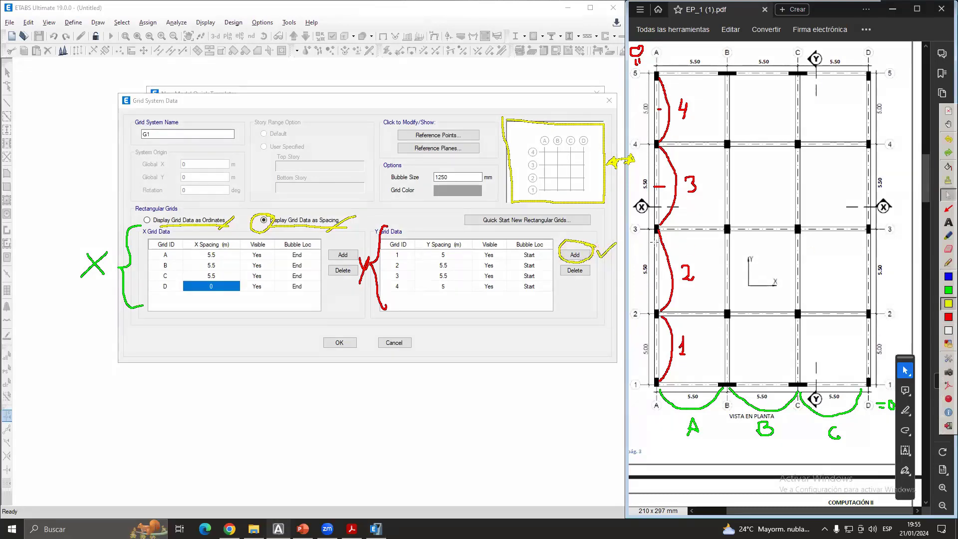
- Add a fifth grid line to the Y grid data and set line 4's spacing to 5 m
left_click(575, 256)
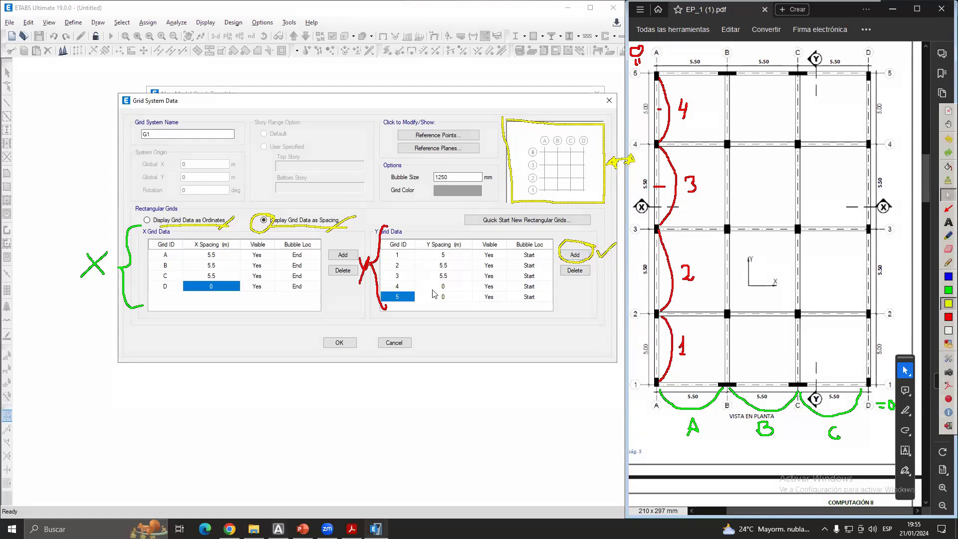
left_click(441, 287)
left_click(429, 297)
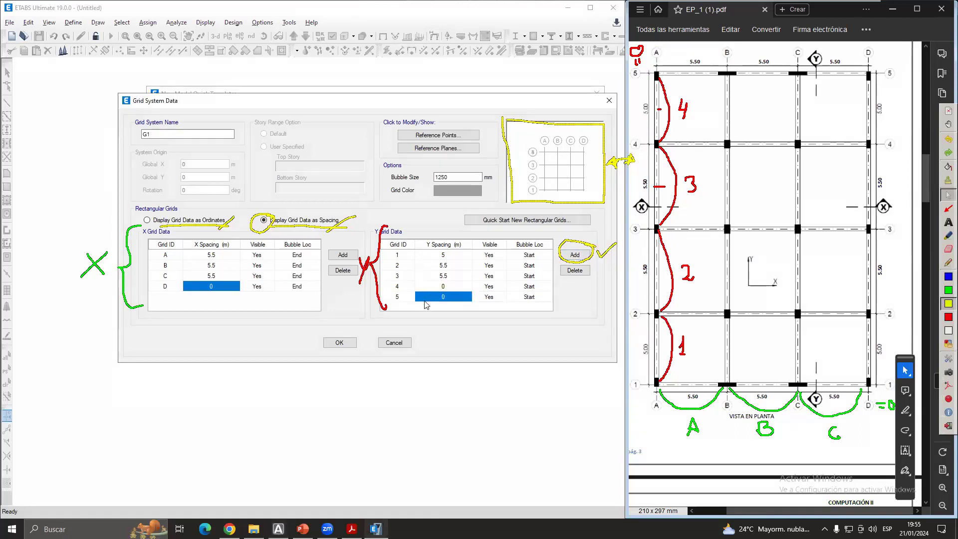
left_click(444, 289)
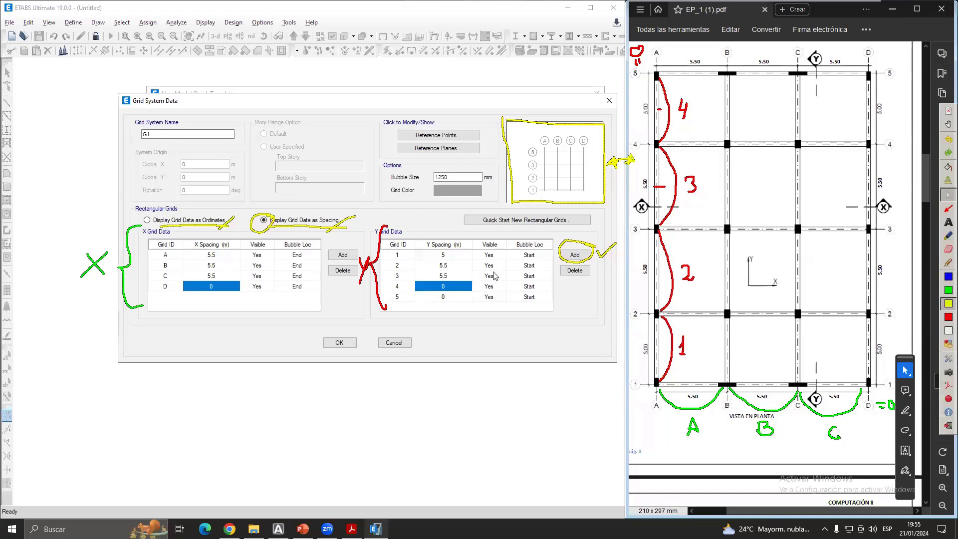
type("5")
key("Return")
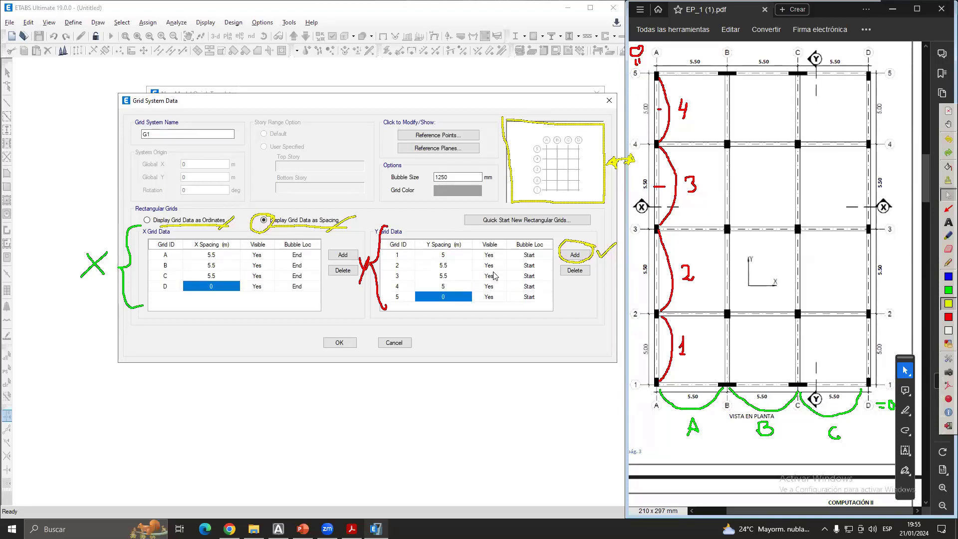
left_click(458, 288)
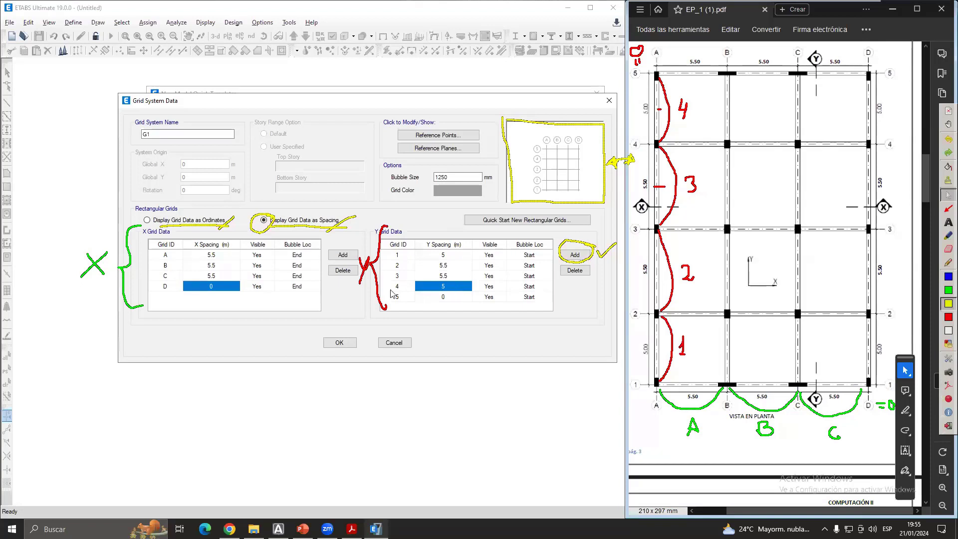
- Review the X spacing values of grid lines A, B and C
left_click(207, 257)
left_click(213, 274)
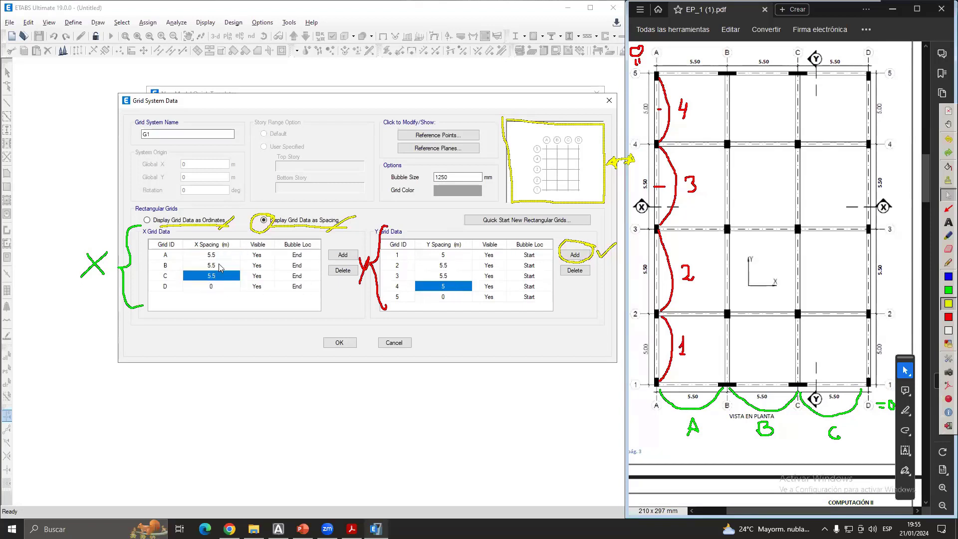
left_click(218, 264)
left_click(217, 257)
left_click(218, 274)
left_click(226, 256)
left_click(219, 267)
left_click(220, 276)
left_click(224, 257)
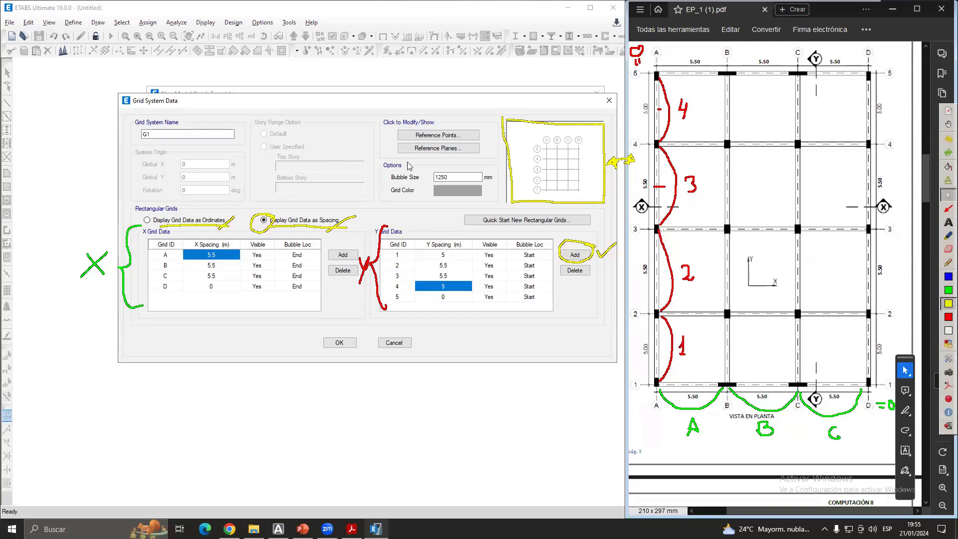
- Circle the grid system name in yellow and rename the grid system MODULO 1
left_click(946, 304)
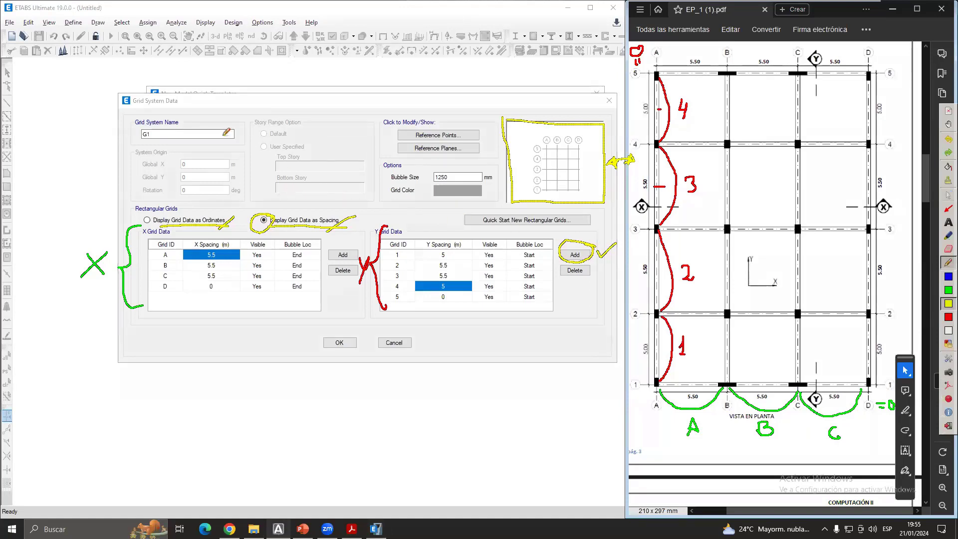
mouse_move(135, 136)
left_mouse_down()
mouse_move(247, 130)
mouse_move(133, 105)
mouse_move(130, 135)
mouse_move(141, 122)
left_mouse_up()
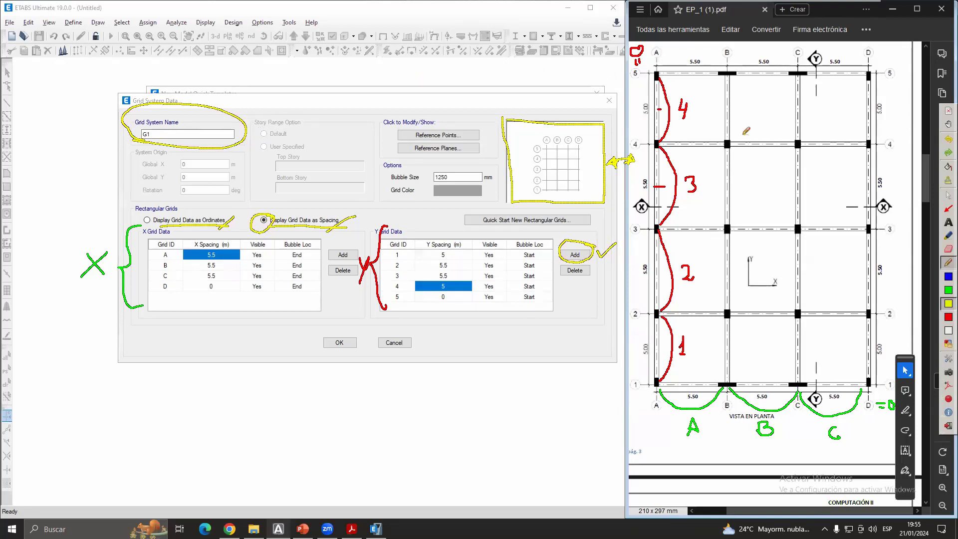
left_click(948, 195)
left_click_drag(160, 134, 134, 135)
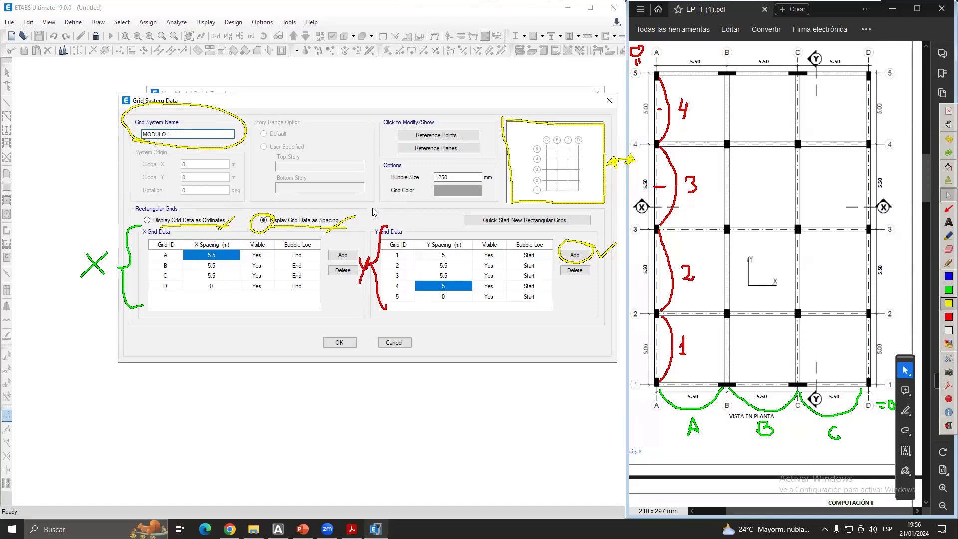
- Circle the Bubble Size setting in yellow and draw an arrow from it to a bubble in the grid preview
left_click(948, 262)
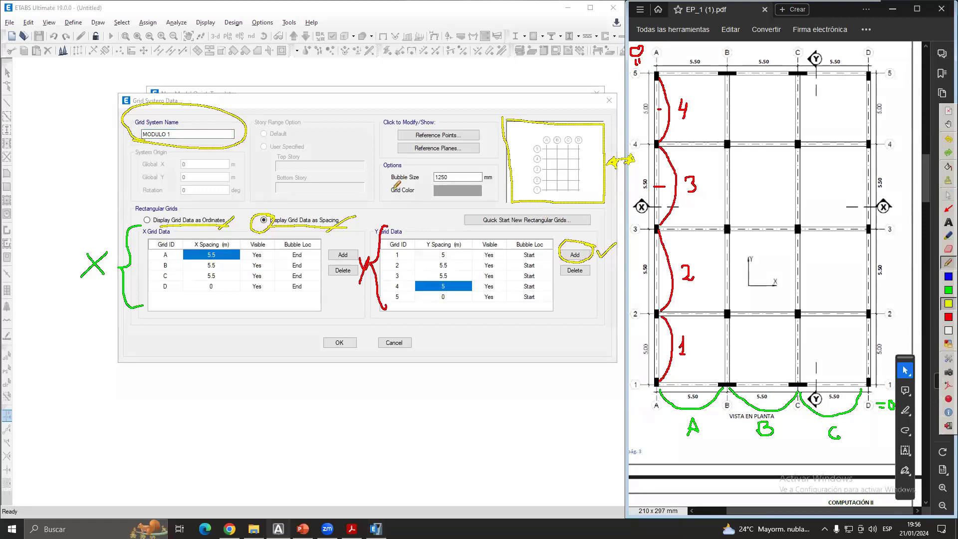
mouse_move(390, 185)
left_mouse_down()
mouse_move(497, 172)
mouse_move(386, 172)
mouse_move(429, 187)
left_mouse_up()
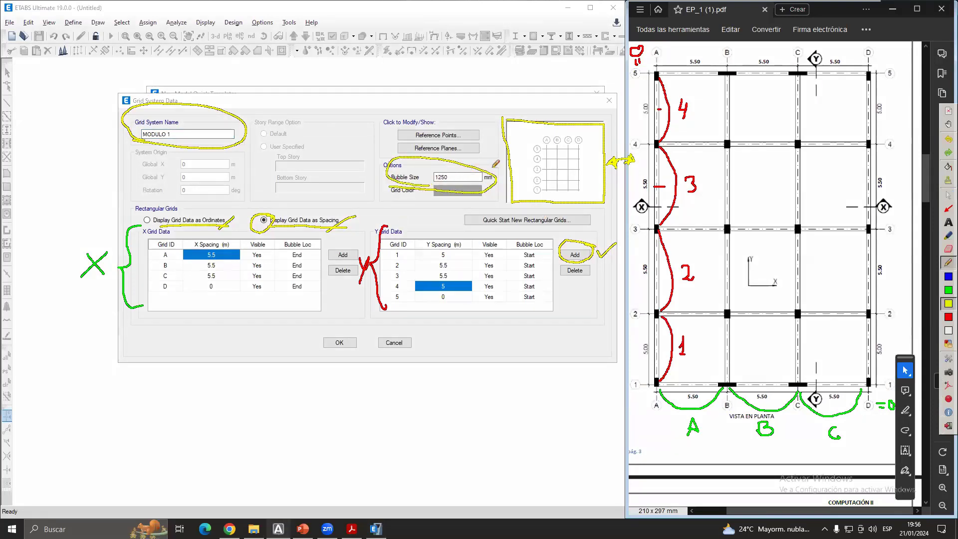
left_click_drag(487, 165, 525, 149)
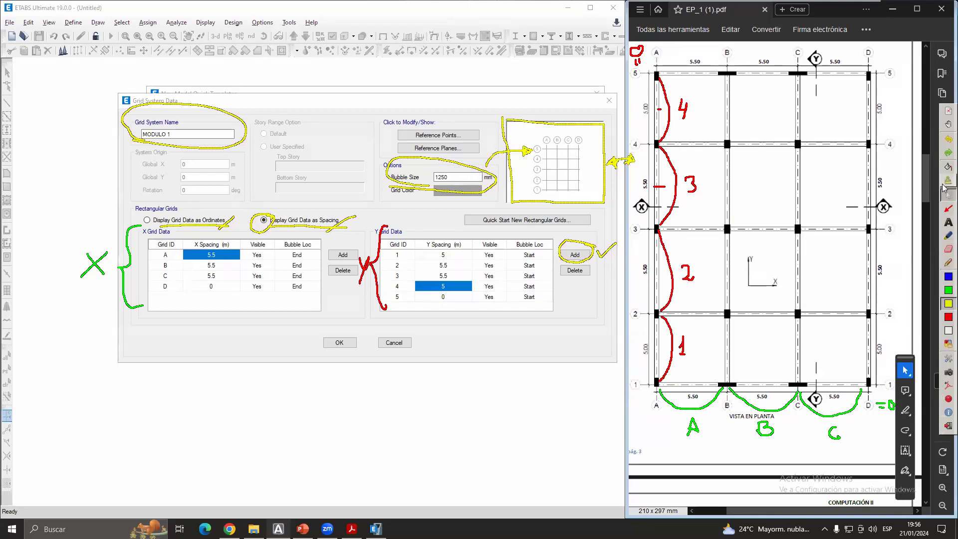
left_click(947, 195)
left_click(384, 145)
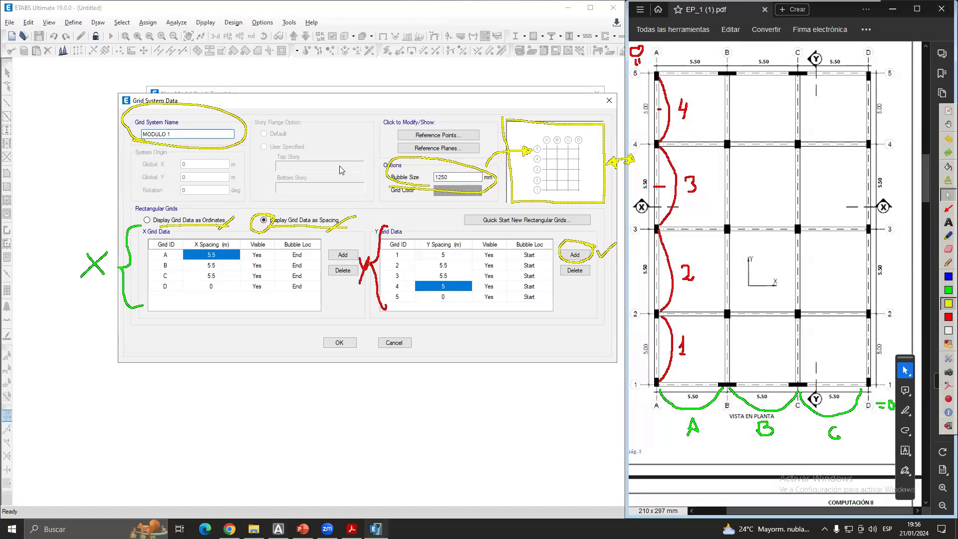
- Accept the grid system data and erase all drawn annotations from the screen
left_click(338, 343)
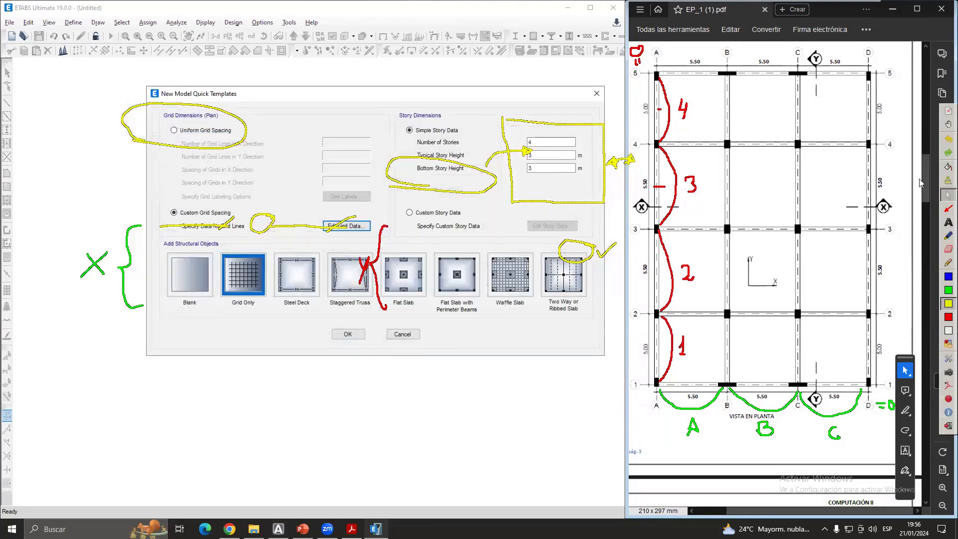
left_click(948, 110)
left_click(515, 192)
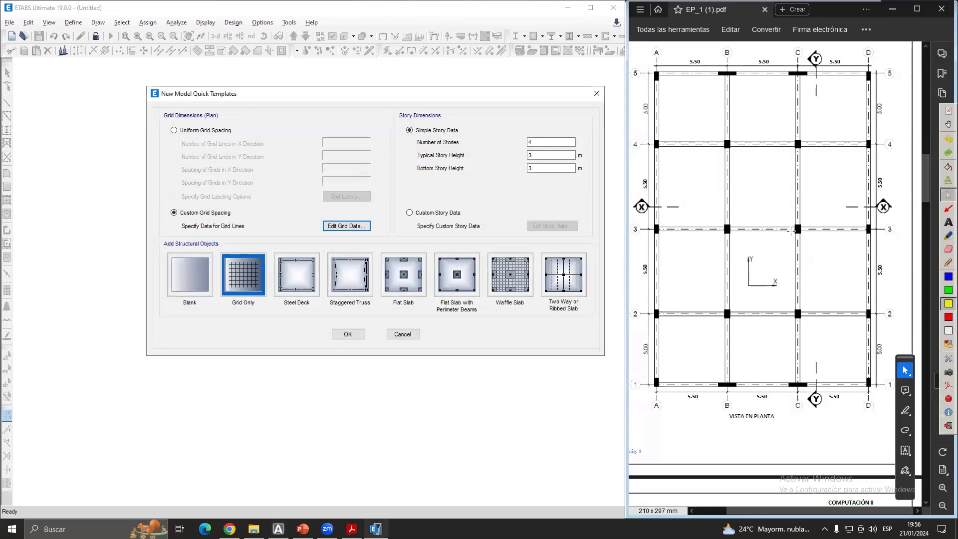
- Outline the Grid Dimensions (Plan) section in green, label it XY and add a check mark
left_click(948, 290)
mouse_move(143, 106)
left_mouse_down()
mouse_move(368, 109)
mouse_move(377, 232)
mouse_move(165, 238)
mouse_move(149, 106)
left_mouse_up()
mouse_move(82, 154)
left_mouse_down()
mouse_move(103, 185)
mouse_move(81, 182)
mouse_move(123, 160)
mouse_move(111, 188)
mouse_move(106, 155)
left_mouse_up()
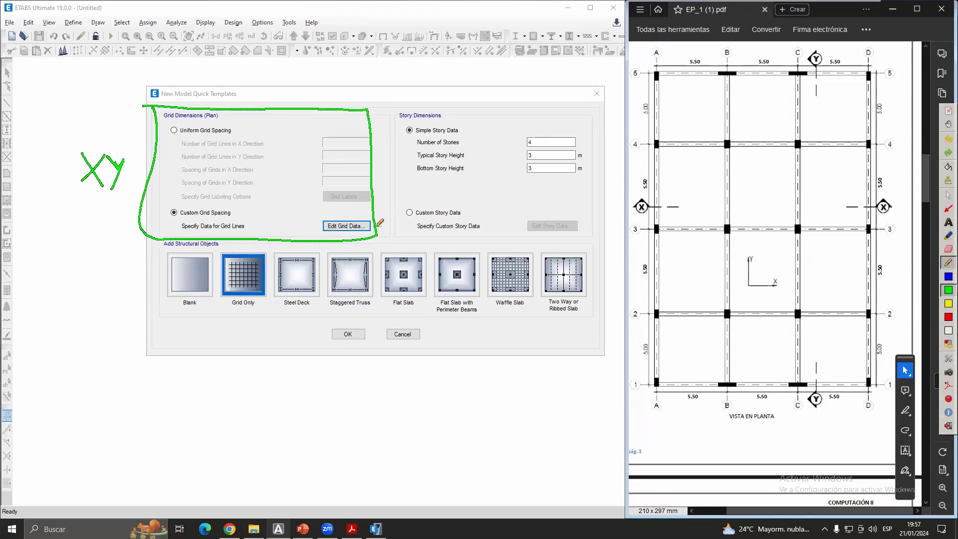
left_click_drag(378, 224, 392, 215)
- Outline the Story Dimensions section in blue and return to the PDF plan view
left_click(948, 277)
mouse_move(393, 111)
left_mouse_down()
mouse_move(391, 180)
mouse_move(410, 240)
mouse_move(601, 230)
mouse_move(399, 108)
mouse_move(594, 109)
mouse_move(603, 243)
left_mouse_up()
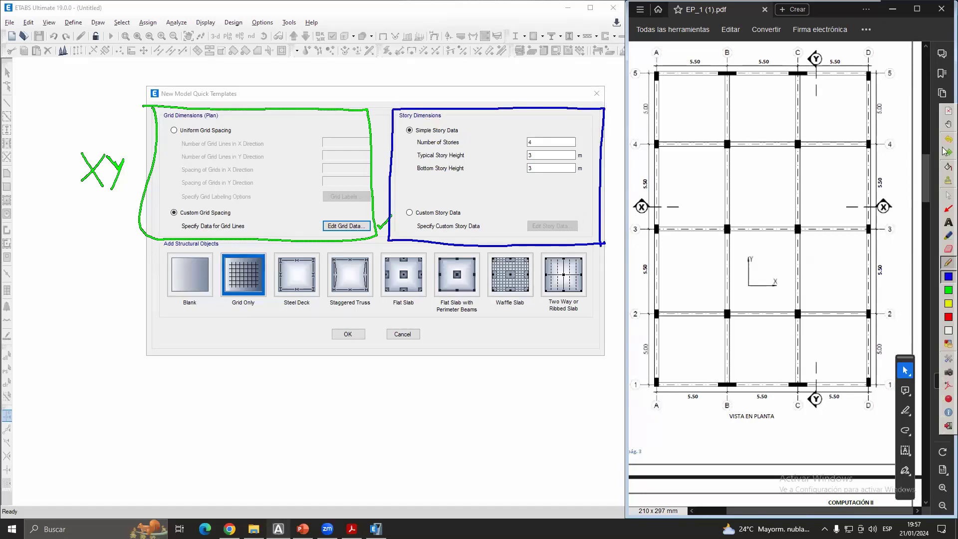
left_click(947, 195)
left_click(413, 5)
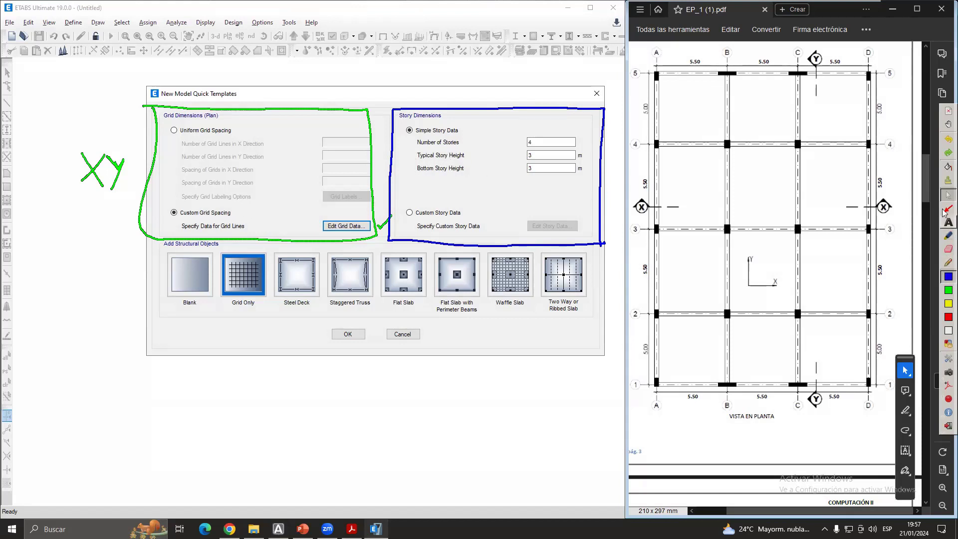
scroll(905, 263, "up", 4)
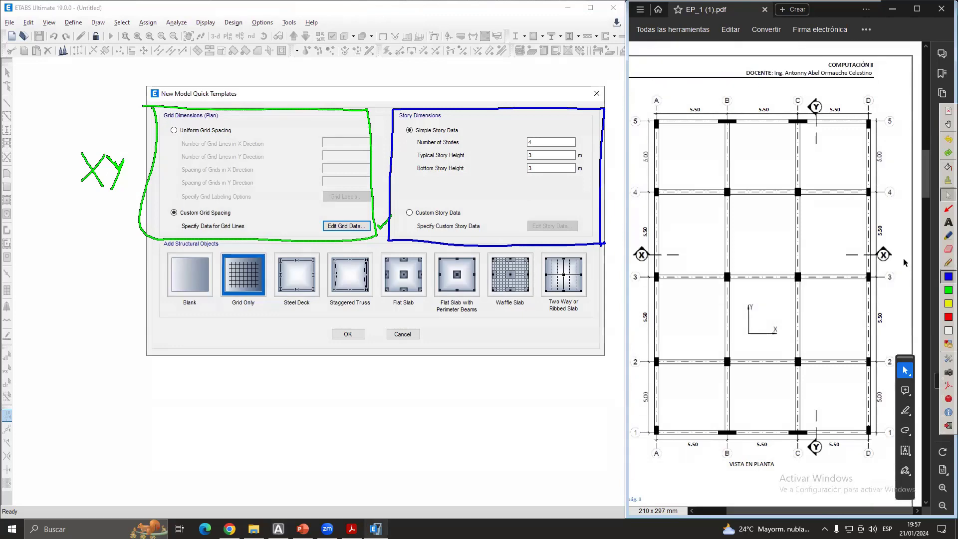
- Bring the PDF's CORTE X-X and CORTE Y-Y sections into view and mark Number of Stories with a blue dash
scroll(904, 262, "down", 5)
scroll(903, 258, "down", 5)
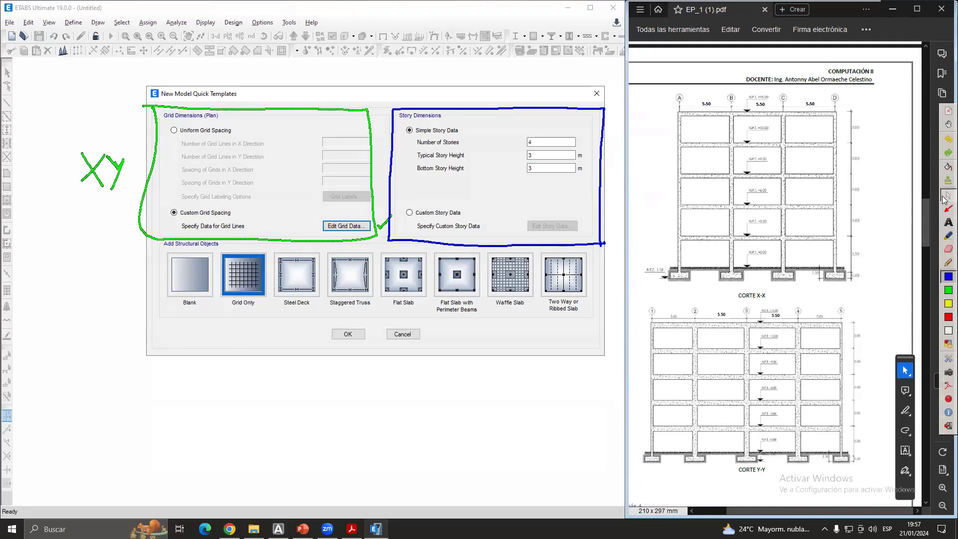
left_click(948, 289)
left_click(948, 262)
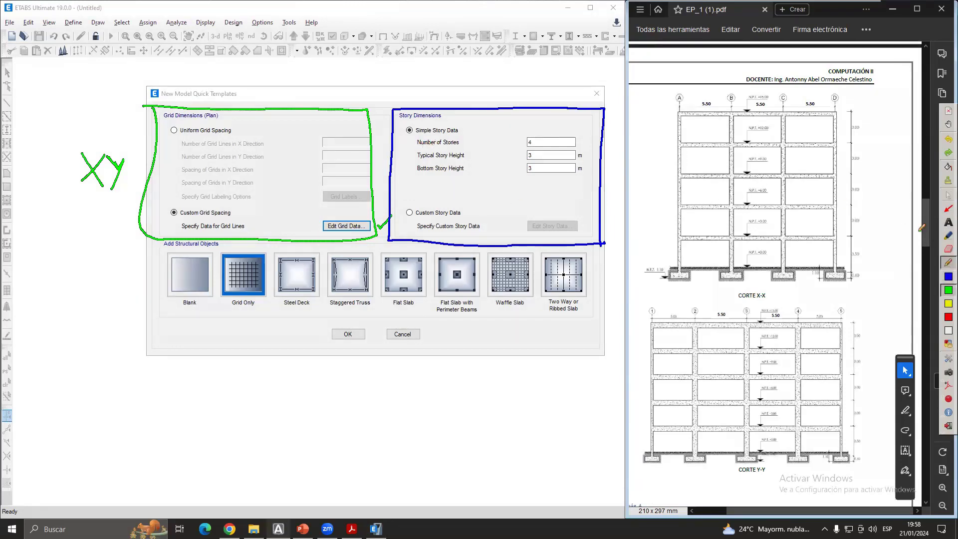
left_click(948, 276)
left_click_drag(463, 142, 475, 141)
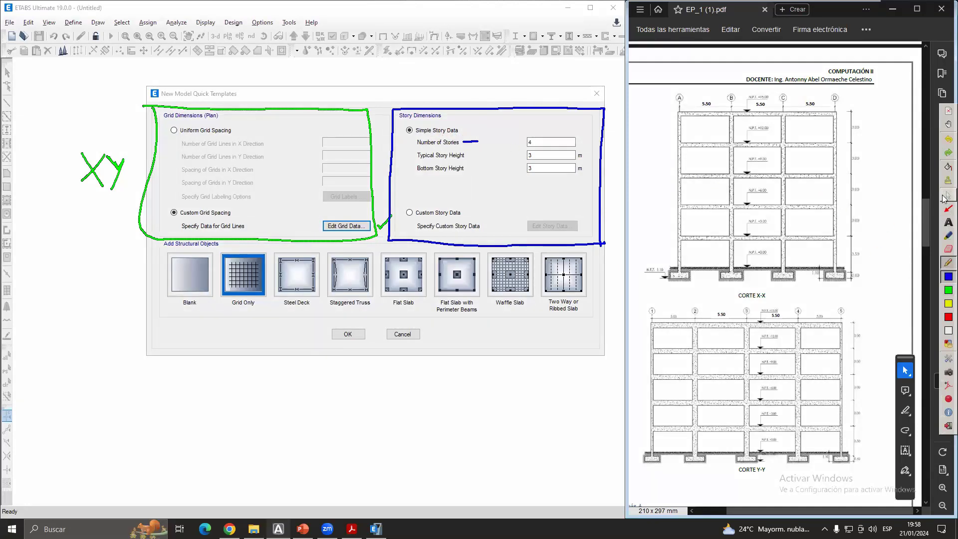
left_click(943, 197)
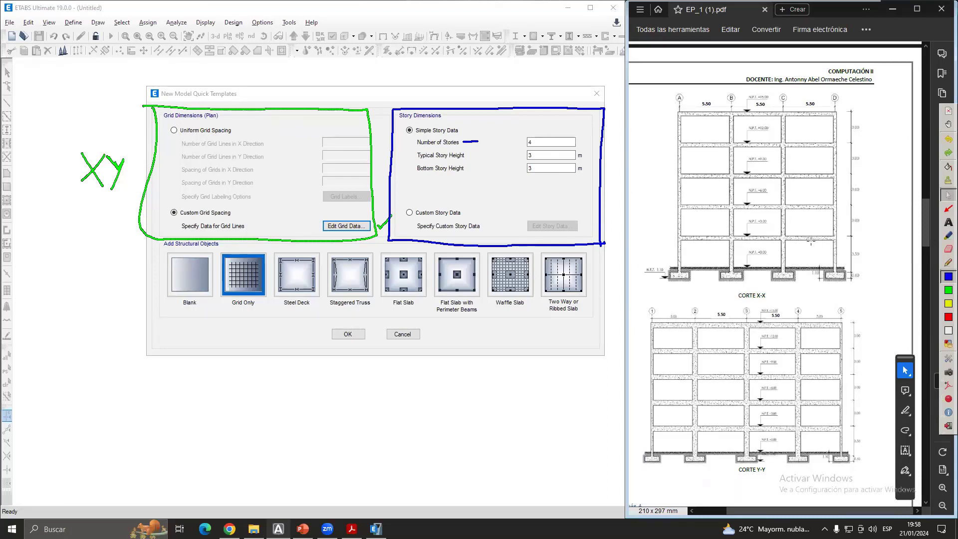
- Set the number of stories to 5 and mark Typical Story Height with a blue dash
left_click(498, 145)
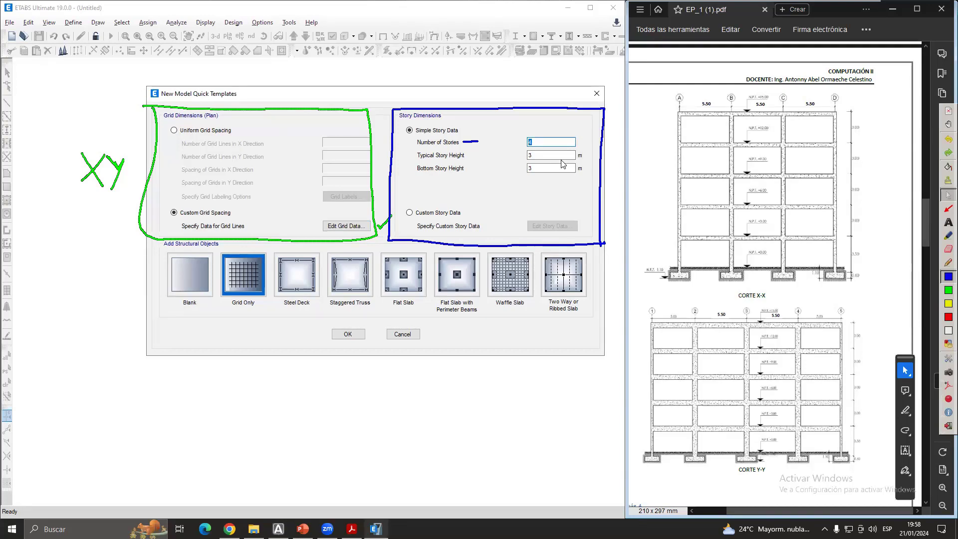
type("5")
left_click(947, 263)
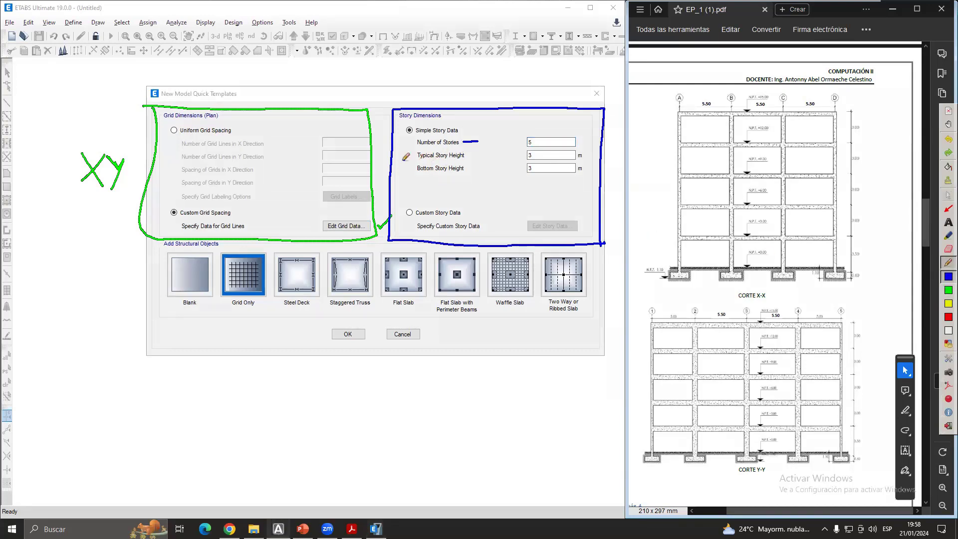
left_click_drag(467, 156, 474, 155)
left_click(947, 194)
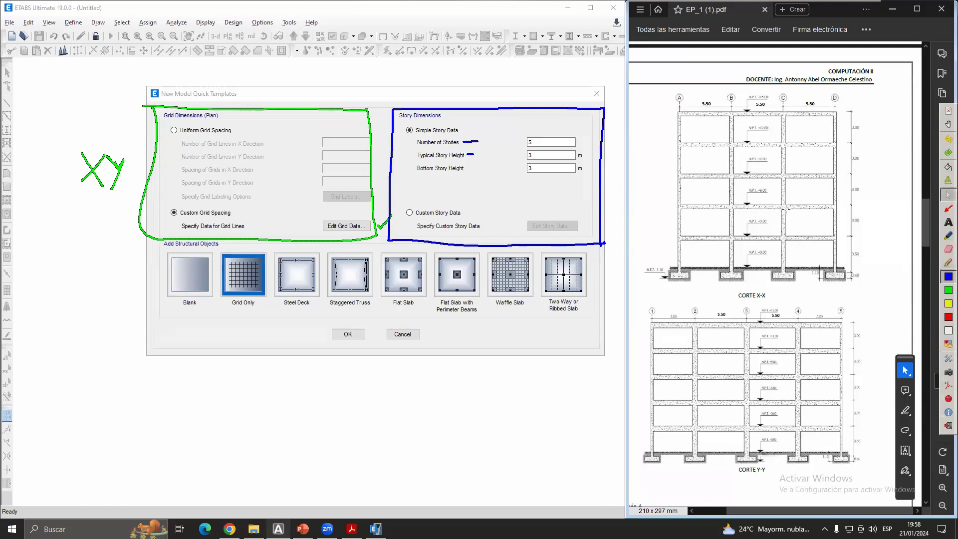
- Trace the five floor levels in blue on the CORTE X-X section, from the lowest slab to the roof
left_click(947, 261)
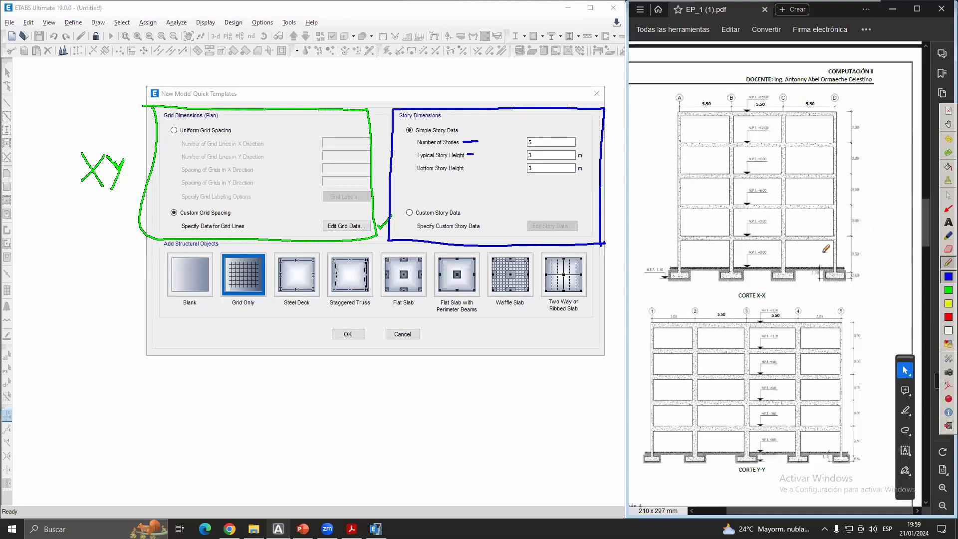
left_click_drag(679, 238, 842, 234)
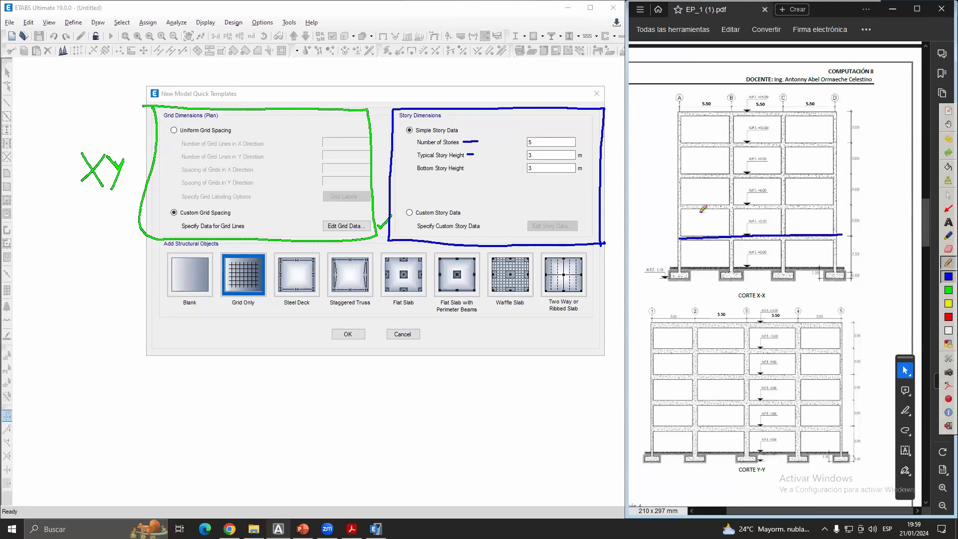
left_click_drag(678, 208, 837, 207)
left_click_drag(679, 178, 842, 177)
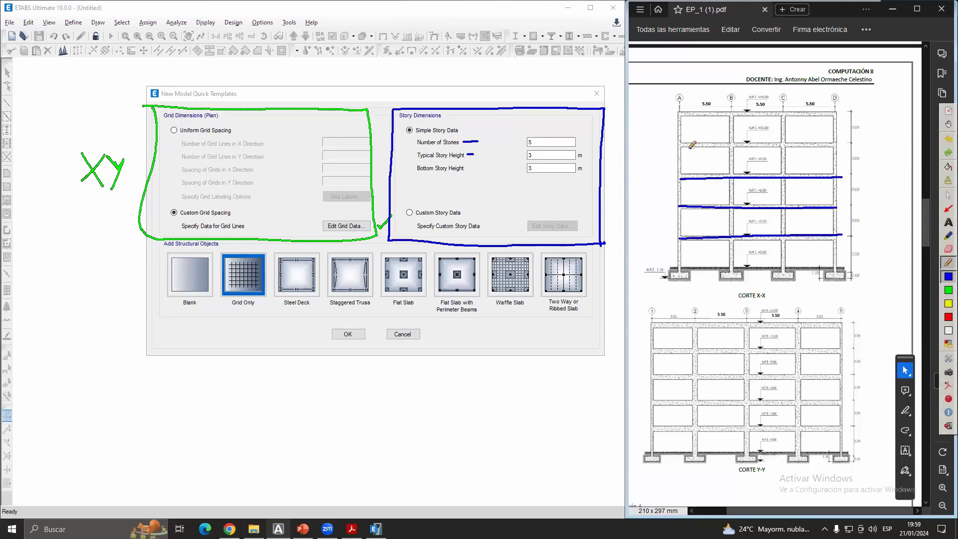
left_click_drag(686, 145, 850, 142)
left_click_drag(676, 116, 837, 113)
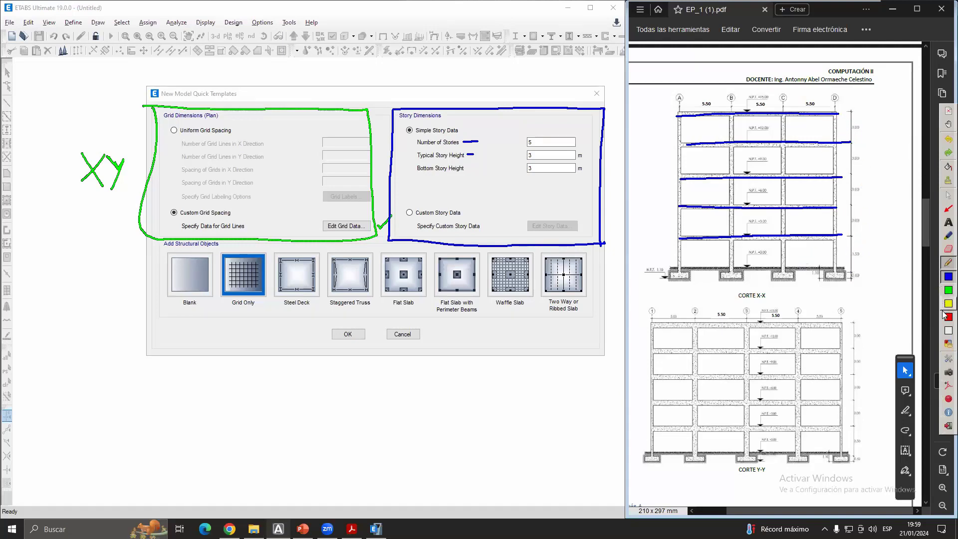
- Erase all drawn annotations from the screen
left_click(948, 180)
left_click(948, 195)
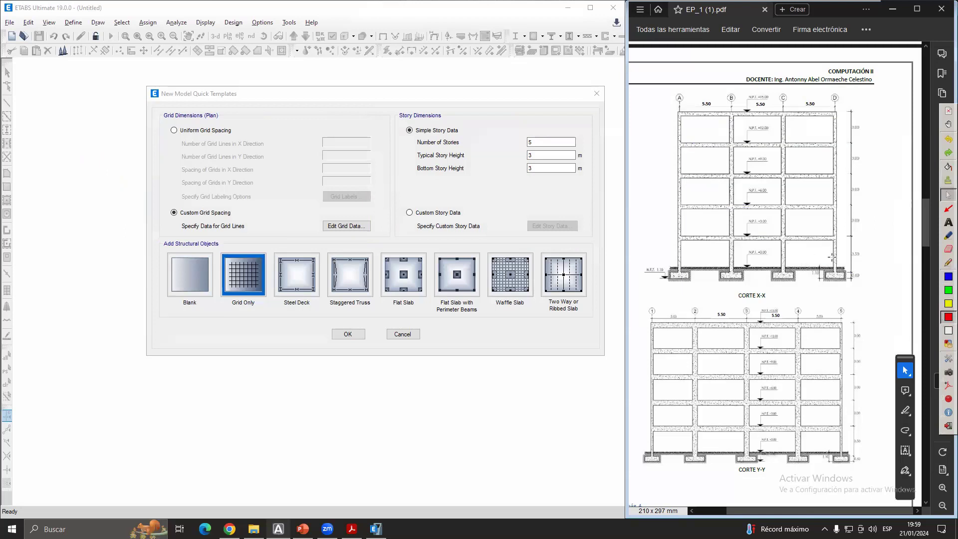
scroll(861, 257, "up", 1)
scroll(861, 258, "down", 1)
- In green, trace the first slab in CORTE X-X, underline Bottom Story Height, and bracket the lowest story with the label "bottom S."
left_click(944, 302)
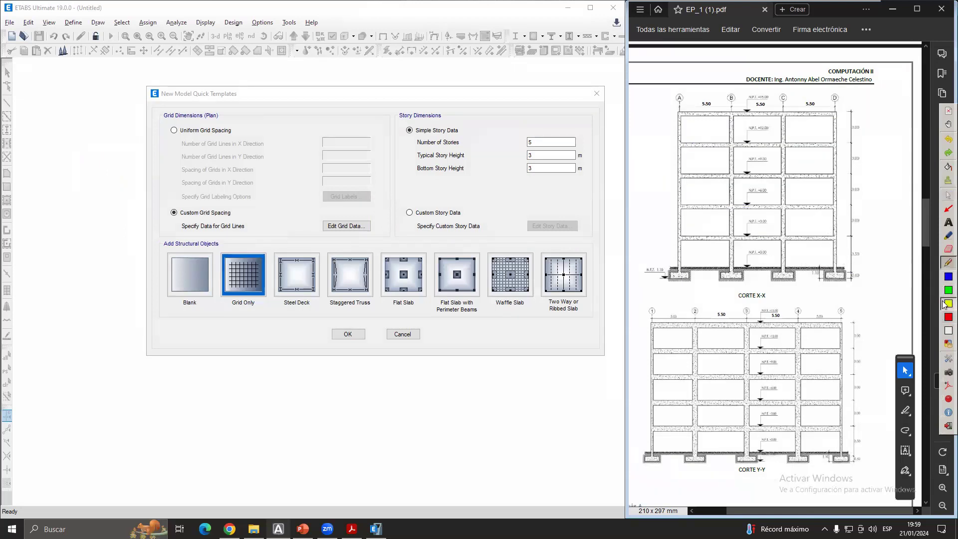
left_click(946, 290)
left_click_drag(679, 238, 837, 237)
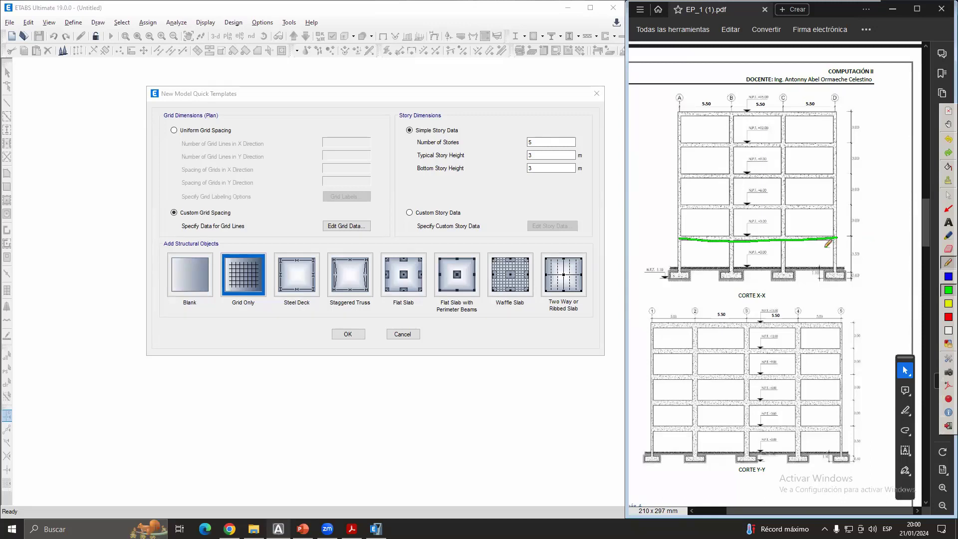
left_click_drag(415, 174, 467, 174)
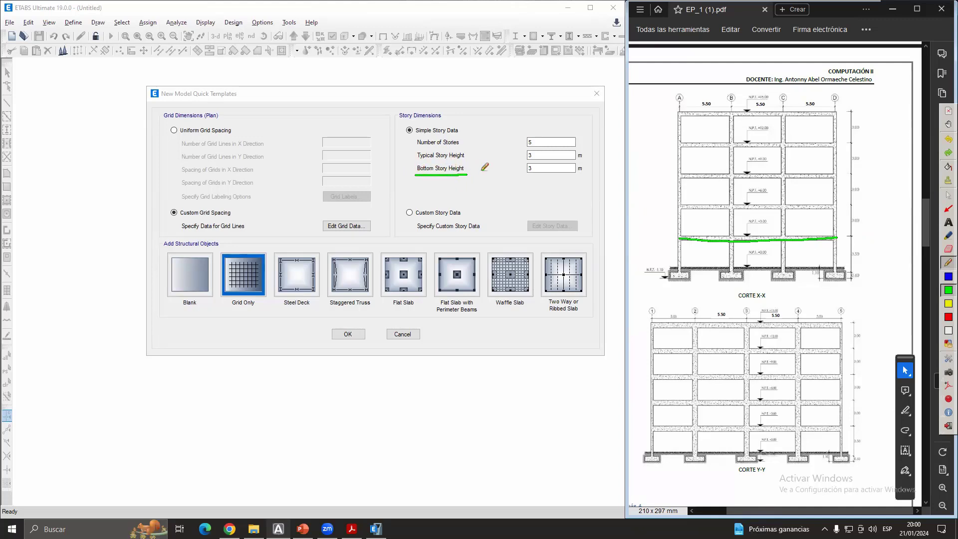
mouse_move(860, 236)
left_mouse_down()
mouse_move(877, 236)
mouse_move(857, 266)
mouse_move(921, 254)
left_mouse_up()
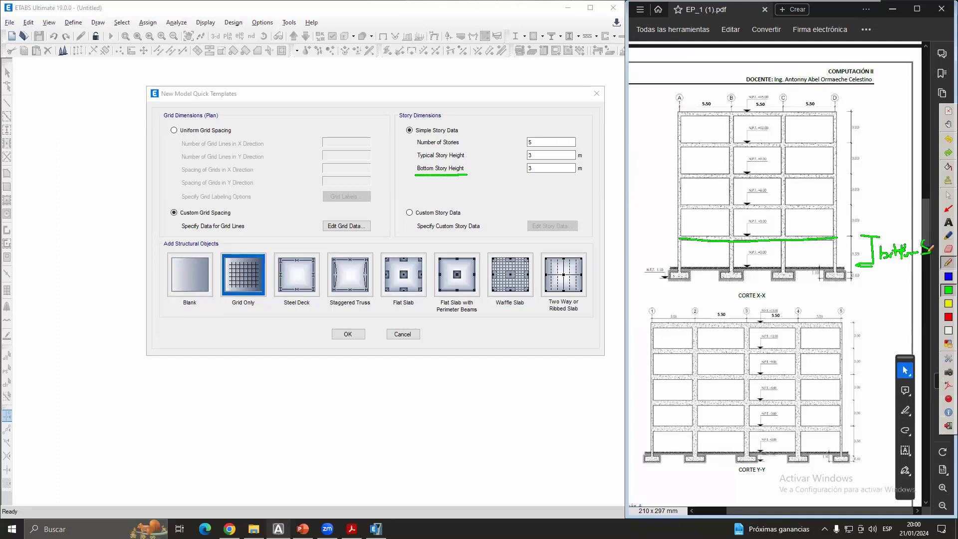
left_click(934, 252)
- Draw a blue vertical line along the full building height in CORTE X-X, label it T.S. and add ticks at the floor levels
left_click_drag(849, 269, 846, 111)
mouse_move(867, 153)
left_mouse_down()
mouse_move(869, 175)
mouse_move(878, 148)
mouse_move(882, 164)
left_mouse_up()
left_click(879, 170)
left_click(902, 160)
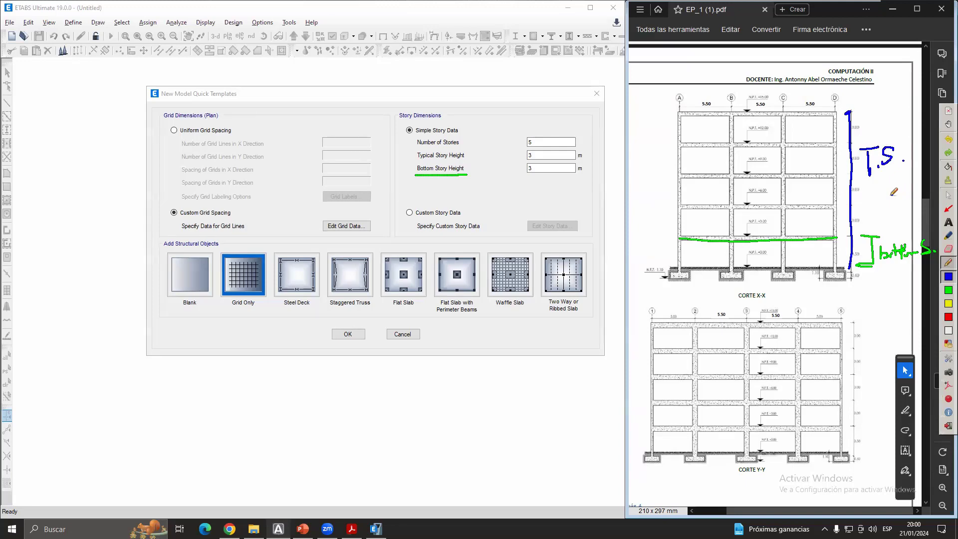
left_click_drag(850, 261, 837, 269)
left_click_drag(843, 236, 853, 236)
left_click_drag(843, 204, 854, 204)
mouse_move(841, 171)
left_mouse_down()
mouse_move(854, 171)
mouse_move(855, 144)
left_mouse_up()
left_click(948, 194)
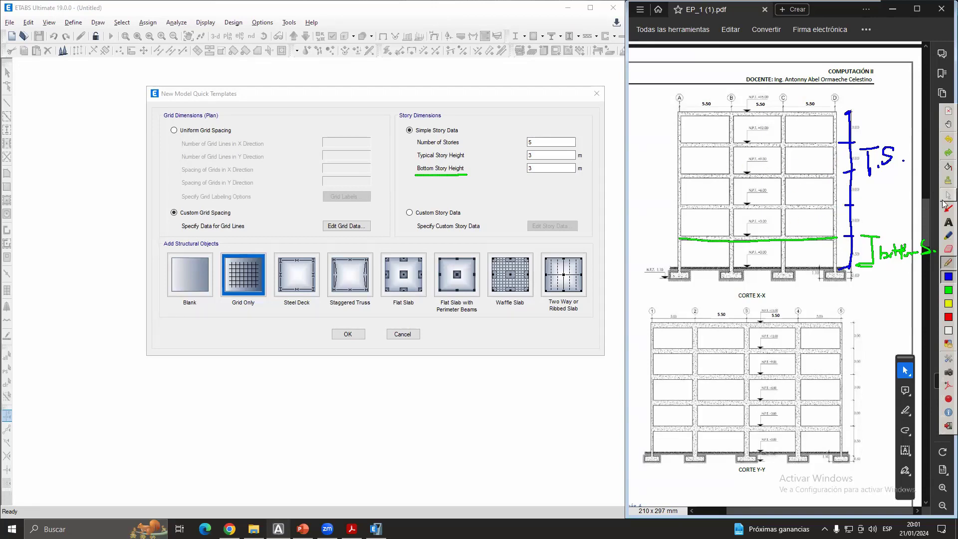
- Set both the typical story height and the bottom story height to 3 m
left_click(540, 155)
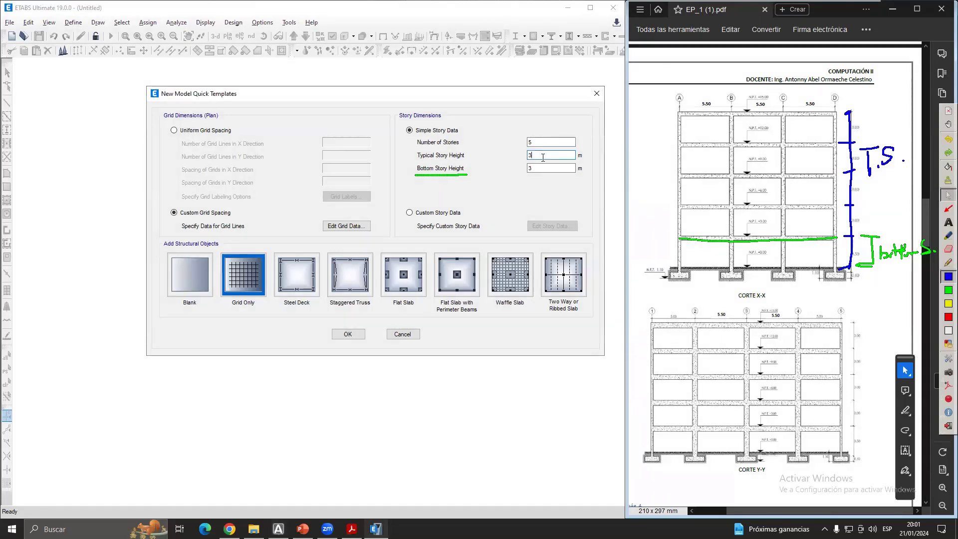
type("3")
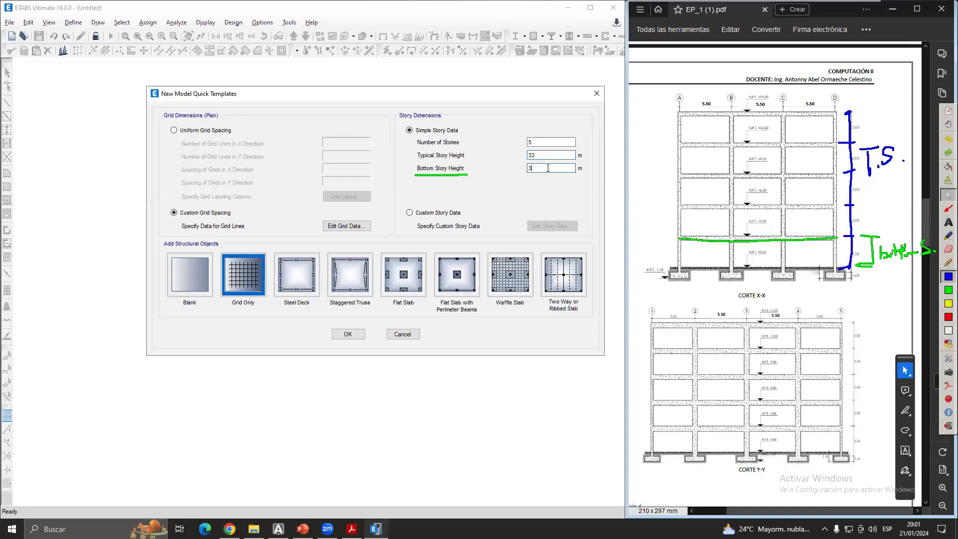
key("BackSpace")
key("Tab")
type("3")
- Draw a green brace beside the Story Dimensions section and underline Custom Story Data
left_click(948, 262)
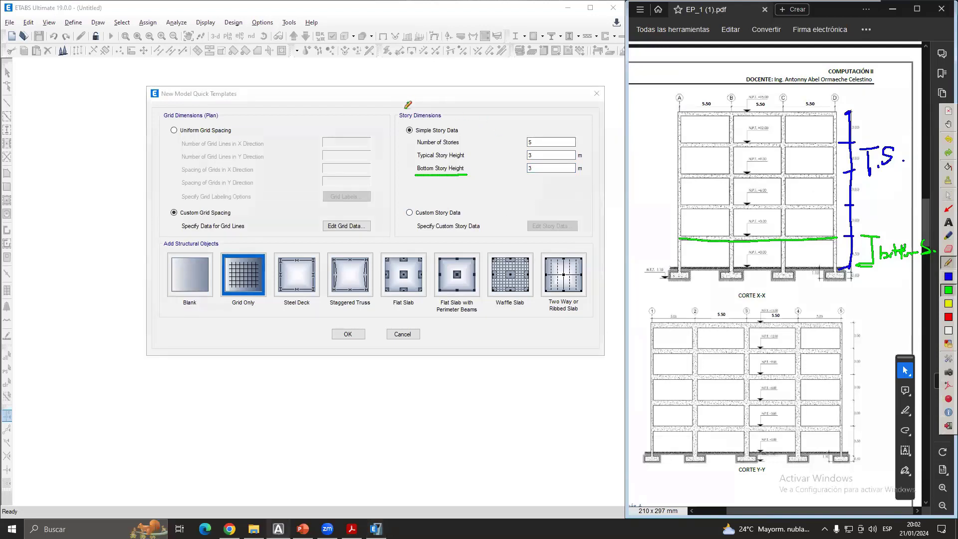
left_click_drag(406, 103, 403, 234)
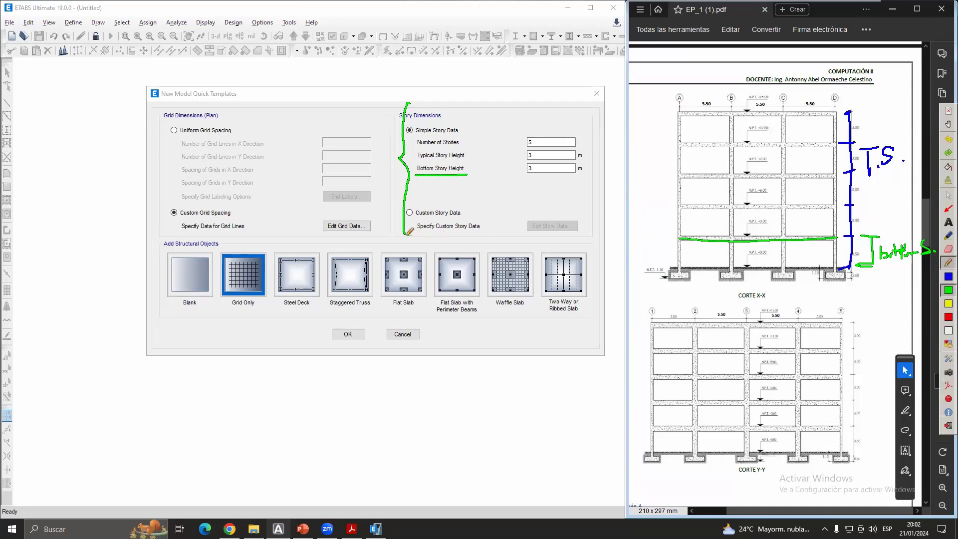
left_click_drag(414, 220, 472, 221)
left_click(948, 195)
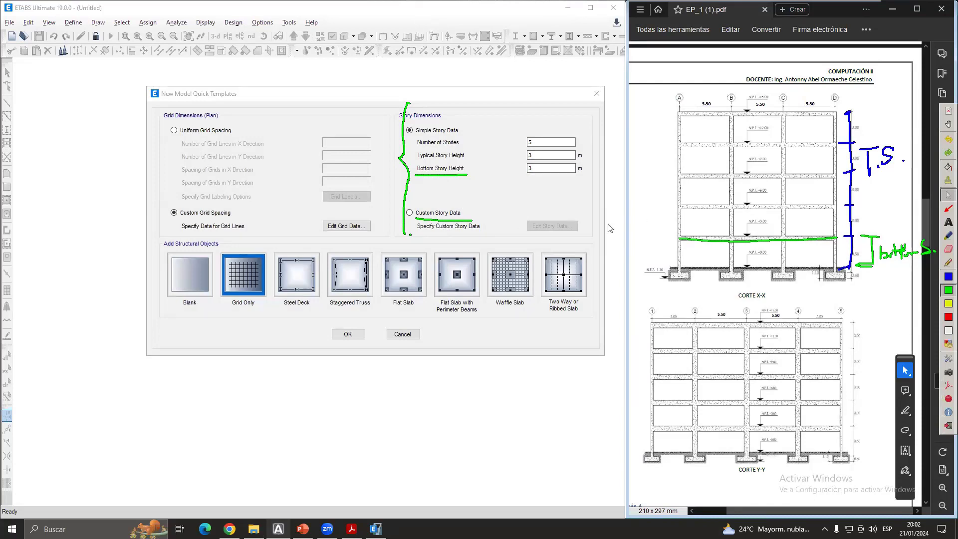
- Select Custom Story Data and circle Edit Story Data in yellow
left_click(410, 213)
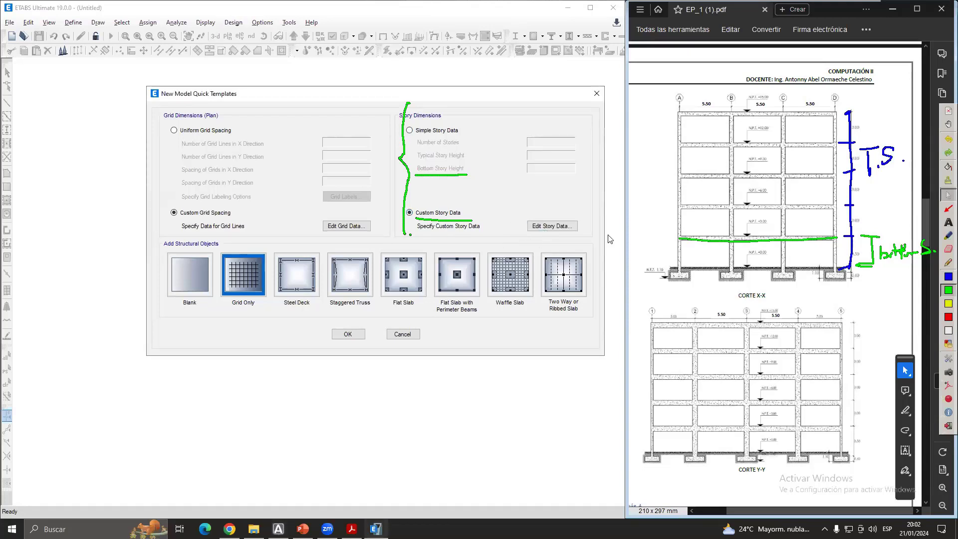
left_click(947, 303)
mouse_move(527, 230)
left_mouse_down()
mouse_move(567, 207)
mouse_move(534, 239)
left_mouse_up()
left_click(948, 195)
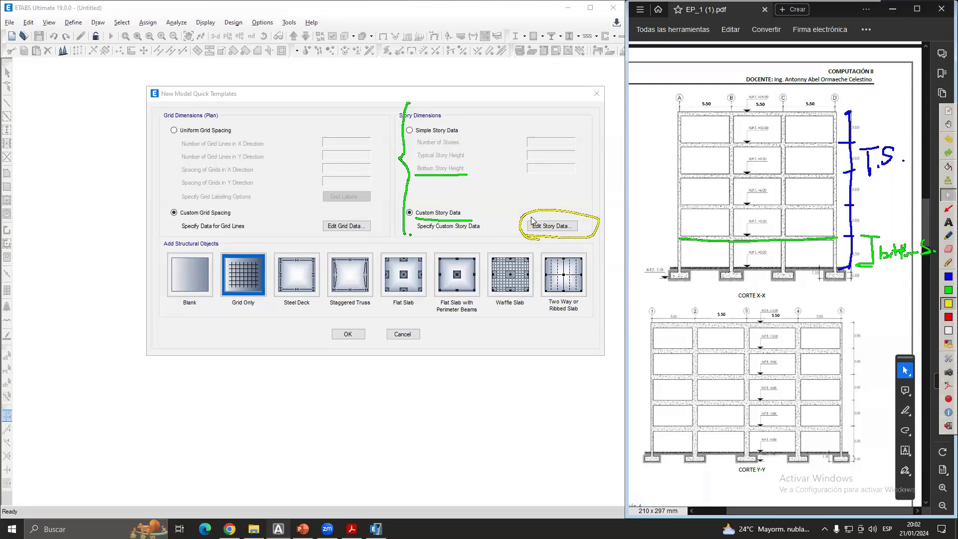
- Open the custom story data for editing, erase all annotations and move the Story Data dialog up and slightly left
left_click(557, 228)
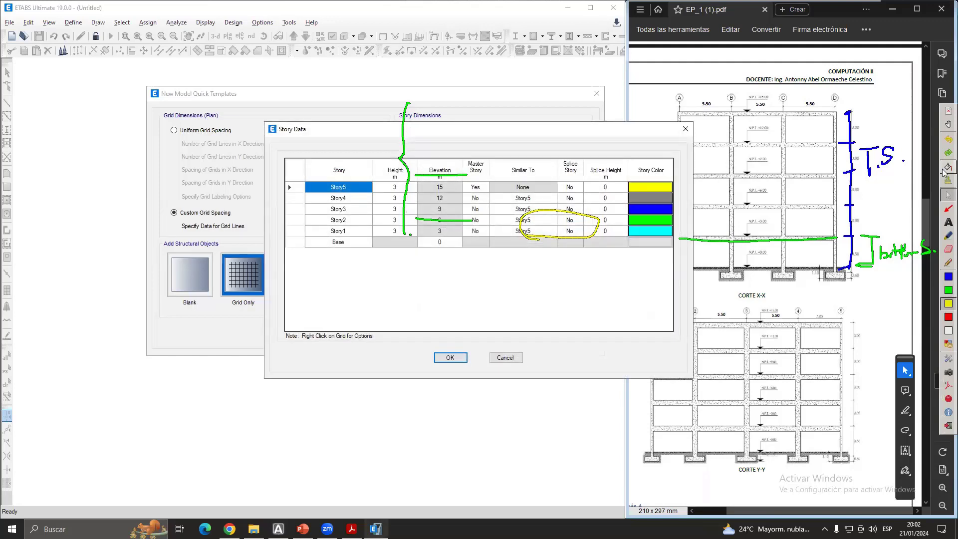
left_click(944, 171)
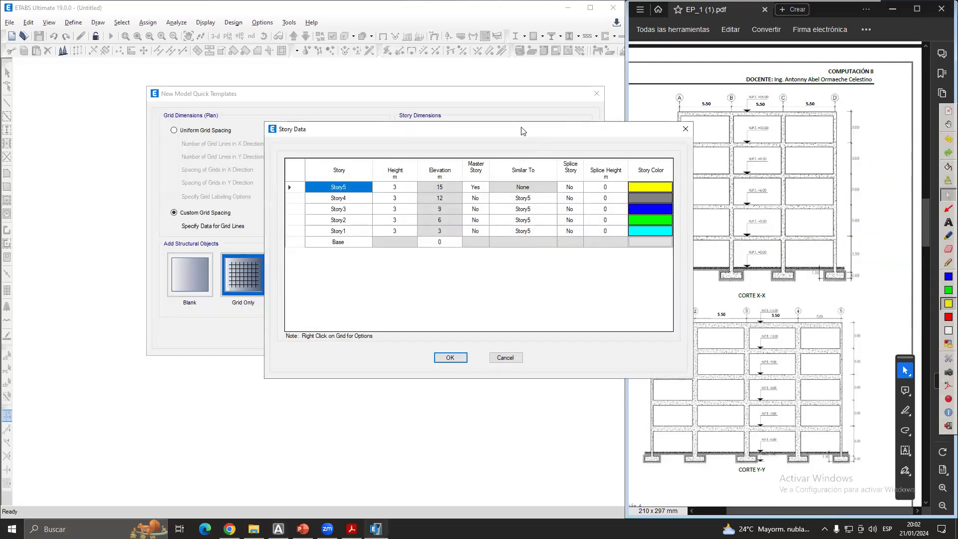
left_click_drag(522, 131, 506, 102)
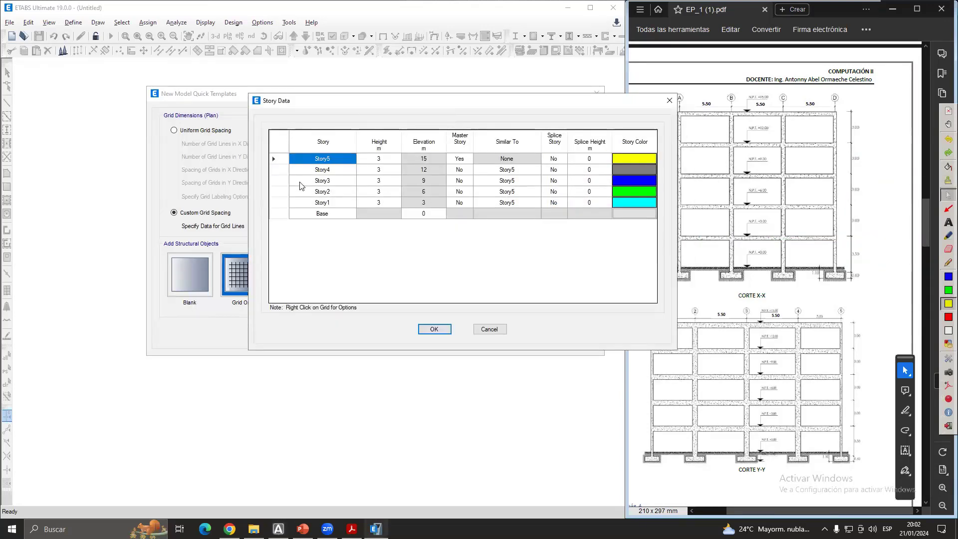
- Examine the name cells of the stories from Base up to Story5 in the story table
key("F2")
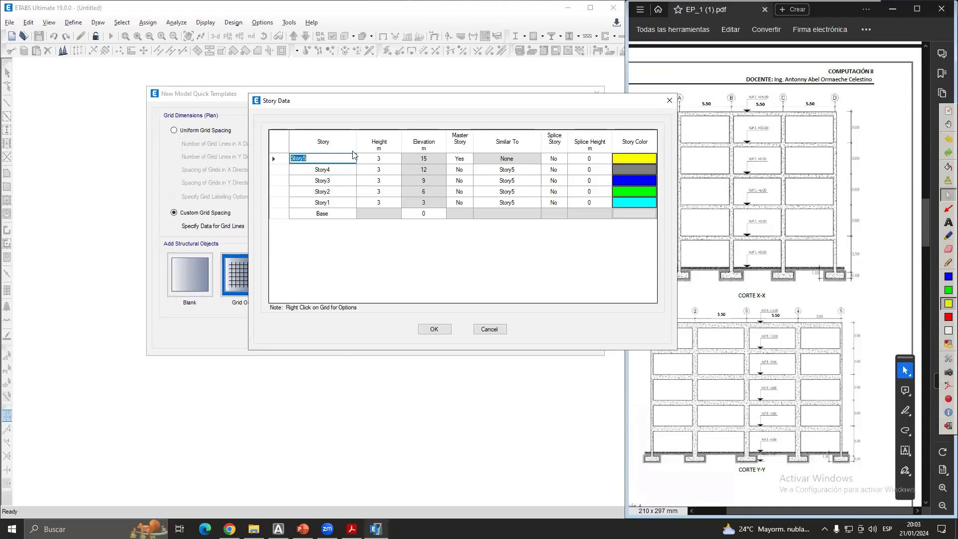
left_click(329, 202)
left_click(330, 160)
left_click(327, 200)
left_click(326, 189)
left_click(329, 179)
left_click(327, 169)
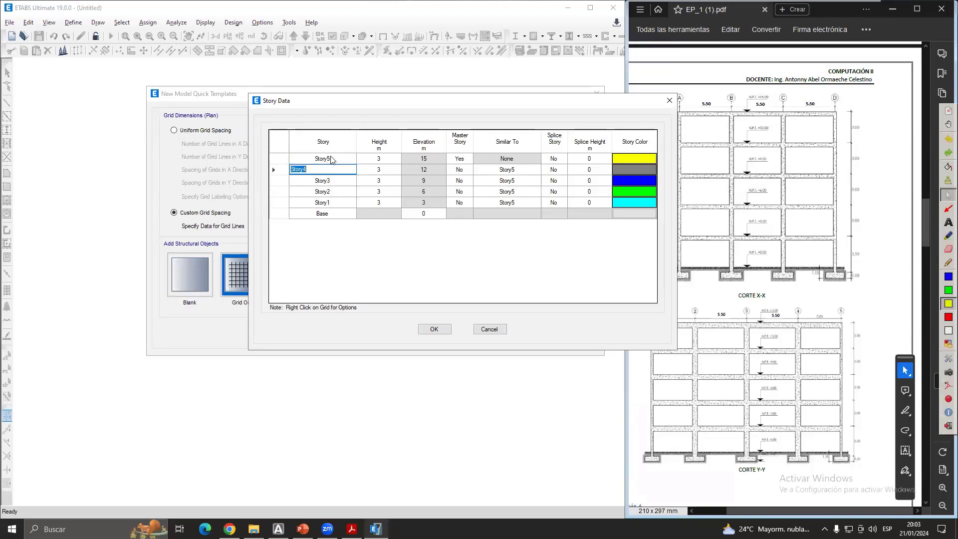
left_click(326, 159)
left_click(328, 192)
left_click(334, 201)
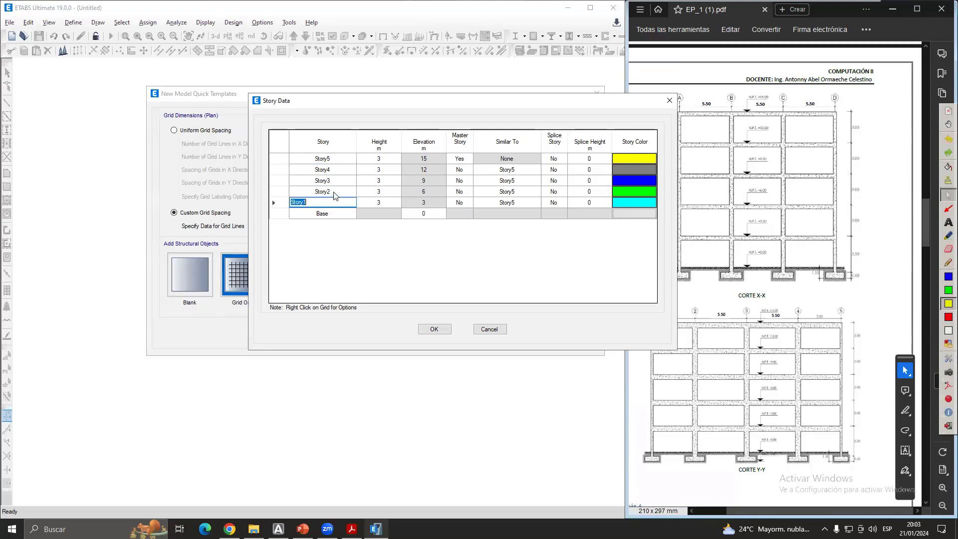
left_click(330, 192)
left_click(330, 180)
left_click(333, 170)
left_click(333, 159)
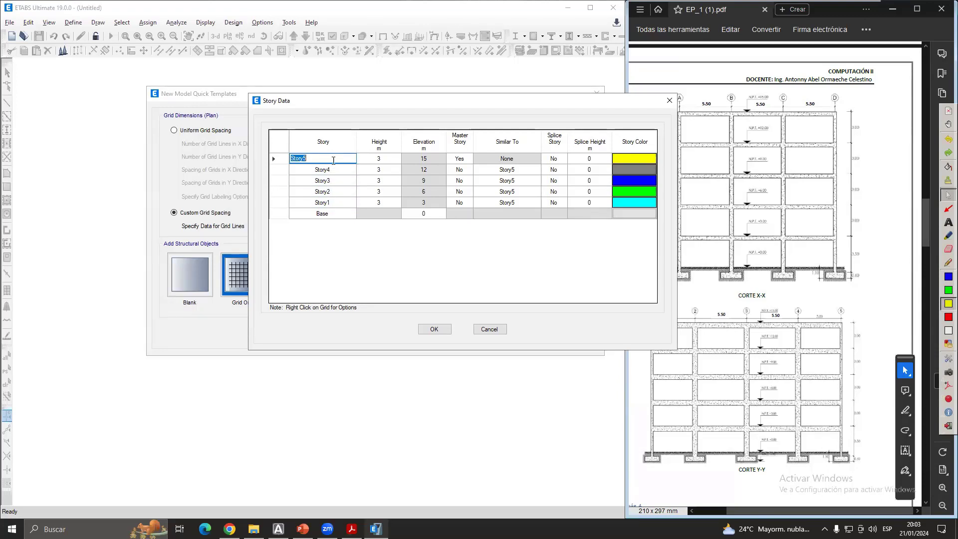
left_click(331, 213)
left_click(330, 202)
left_click(329, 214)
left_click(329, 203)
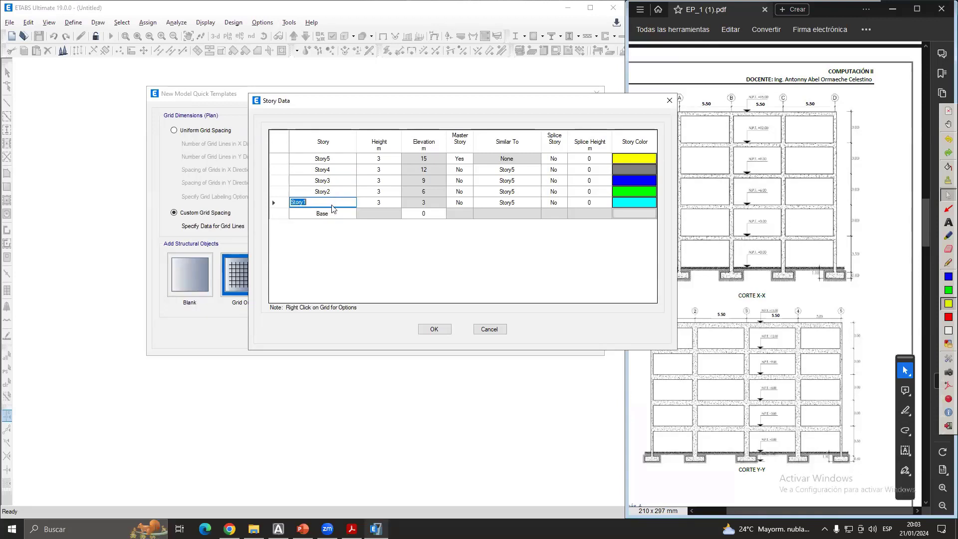
- Rename the Base level as BASE
left_click(326, 213)
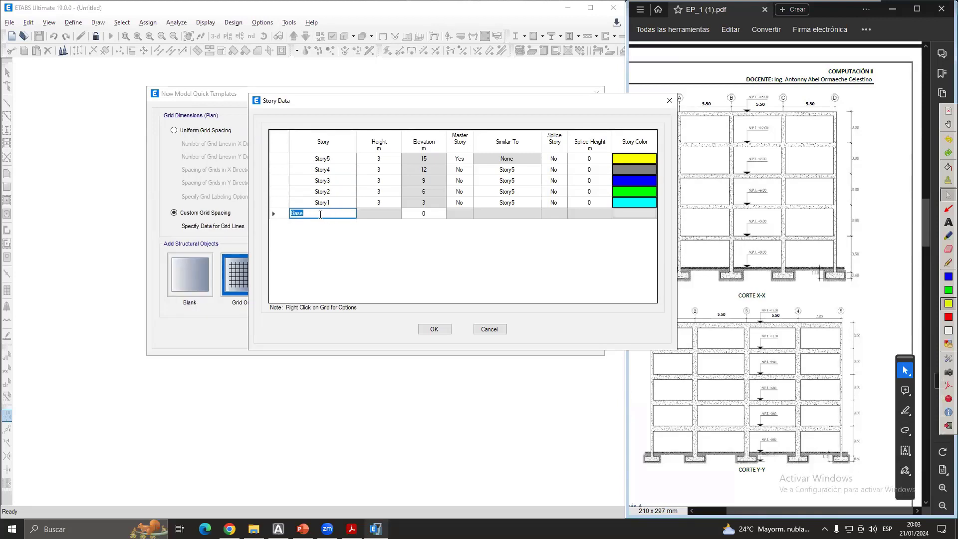
type("BASE")
left_click(338, 202)
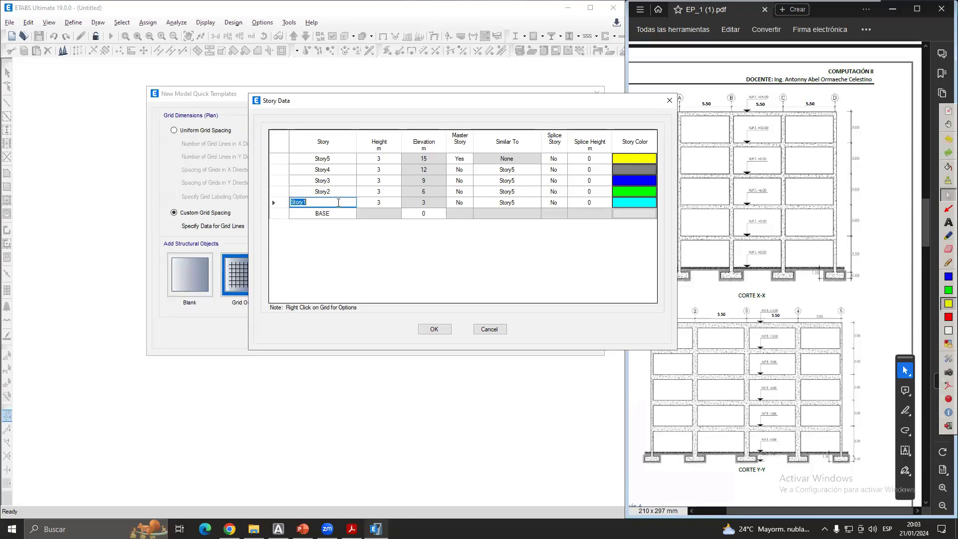
- Rename the five stories from lowest to highest as NIVEL 1, NIVEL 2, NIVEL 3, NIVEL 4 and NIVEL 5
type("NIVEL 1")
left_click(332, 193)
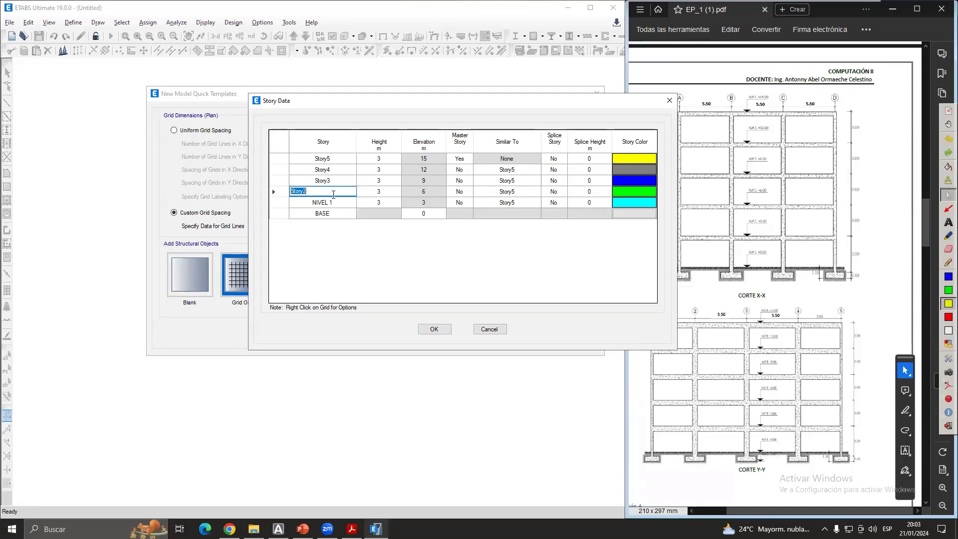
type("NIVEL 2")
left_click(331, 180)
type("NIVEL ")
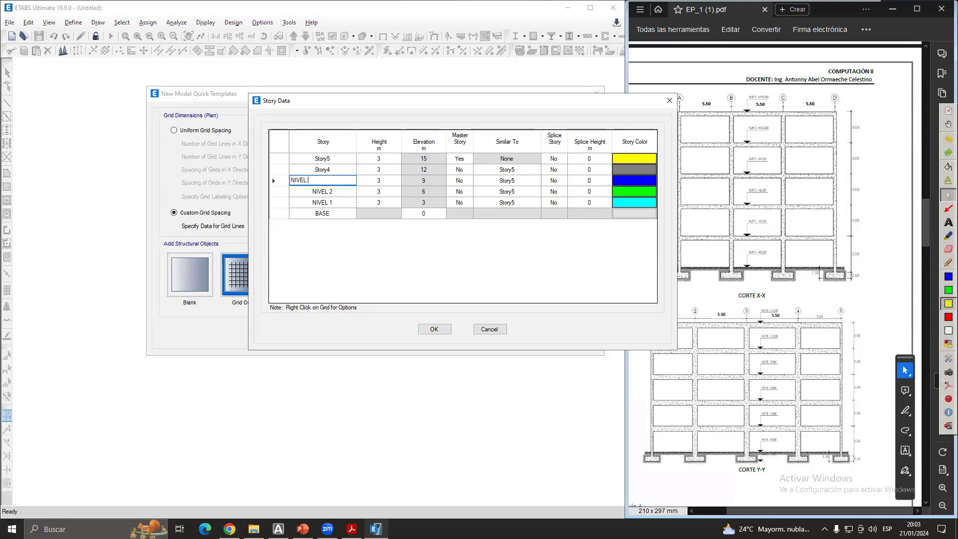
type("3")
left_click(326, 170)
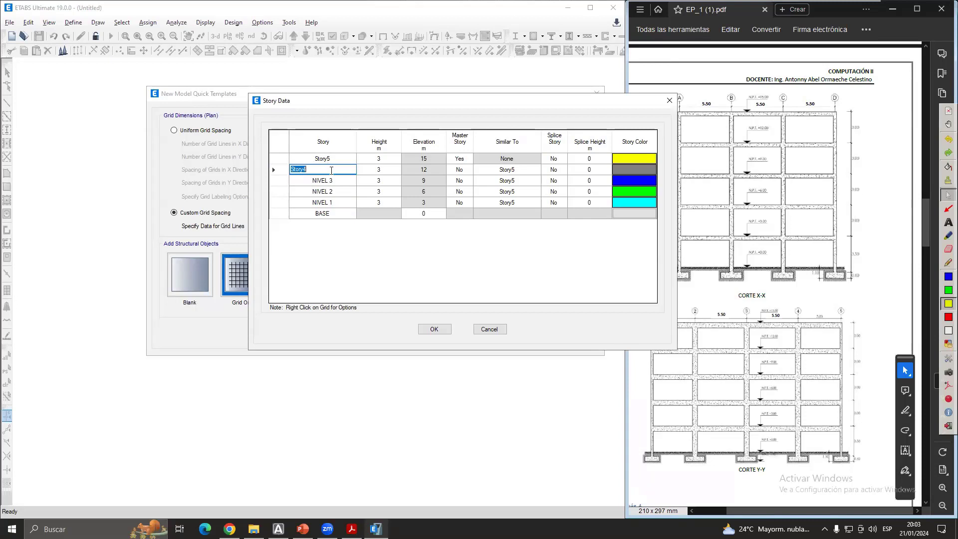
type("NIVEL 4")
left_click(341, 159)
type("NIVEL")
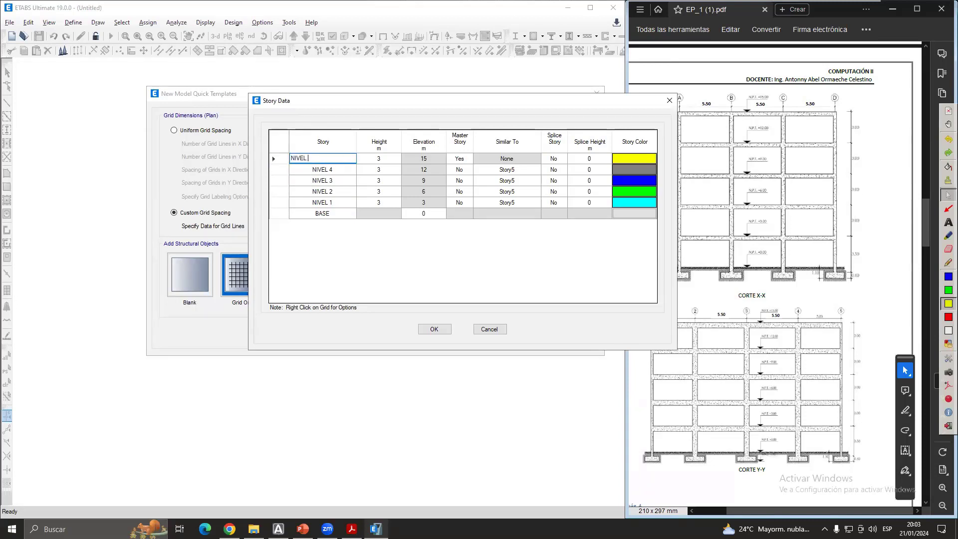
key("Return")
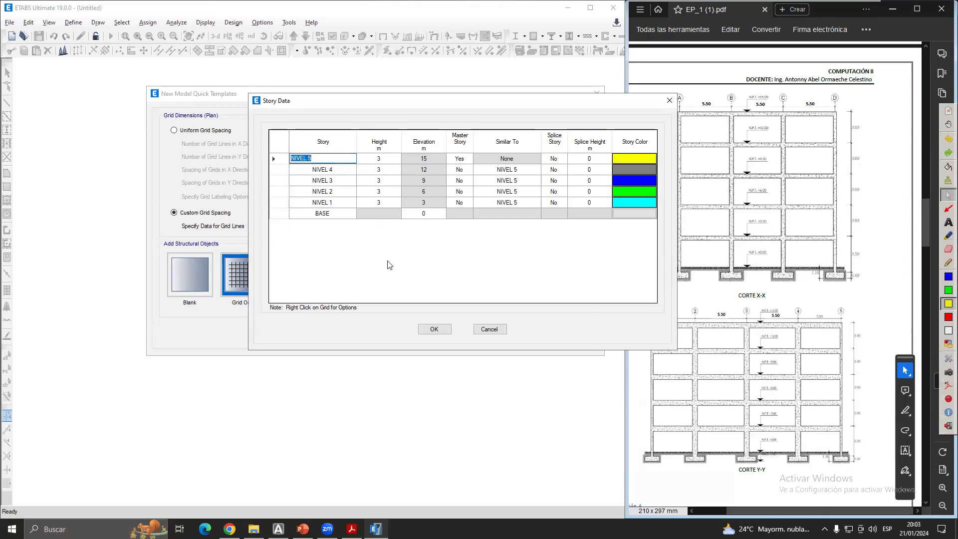
- Review the story names from NIVEL 1 up to NIVEL 5 in the story table
left_click(340, 171)
left_click(342, 159)
left_click(373, 157)
left_click(345, 168)
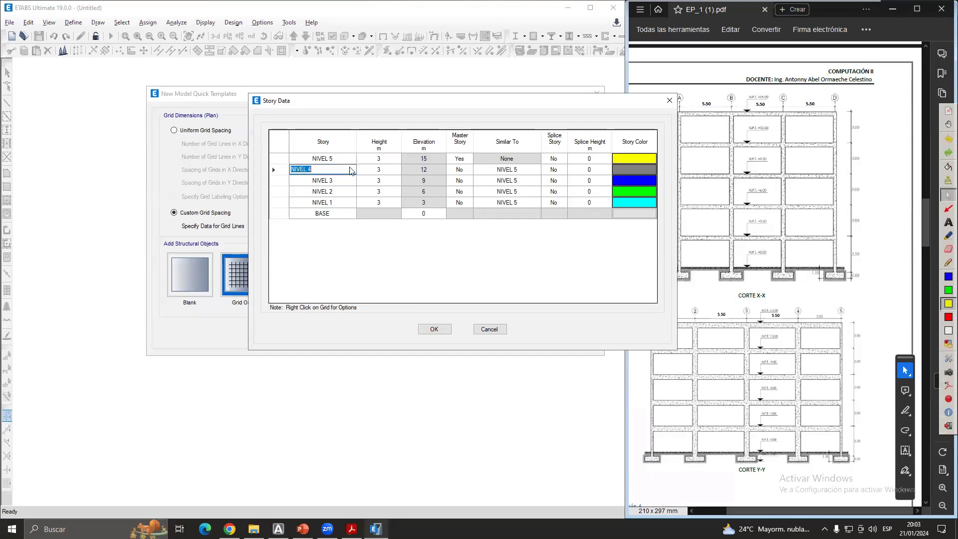
left_click(350, 159)
left_click(345, 169)
left_click(341, 194)
left_click(336, 170)
left_click(339, 160)
left_click(334, 201)
left_click(335, 193)
key("Up")
key("Up")
left_click(330, 157)
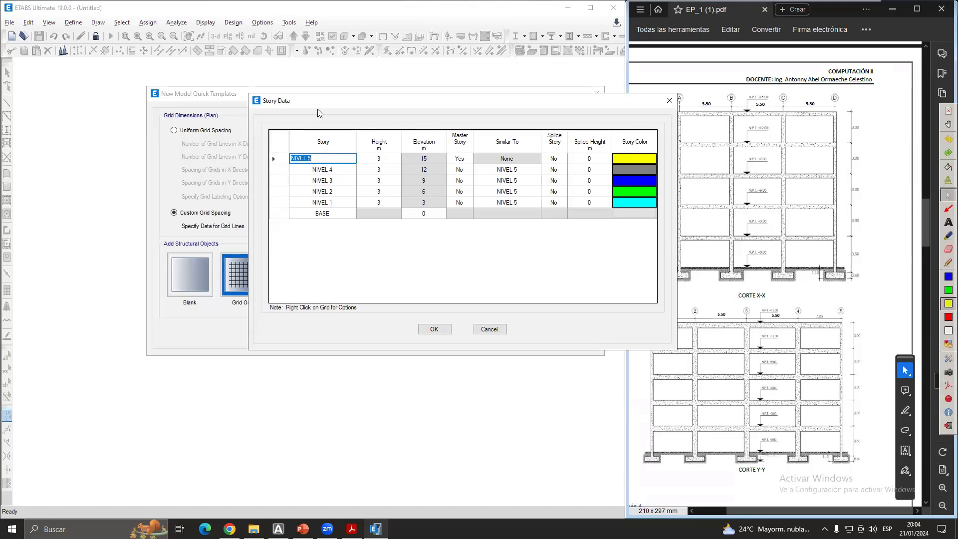
left_click(326, 180)
left_click(332, 169)
left_click(338, 157)
left_click(331, 183)
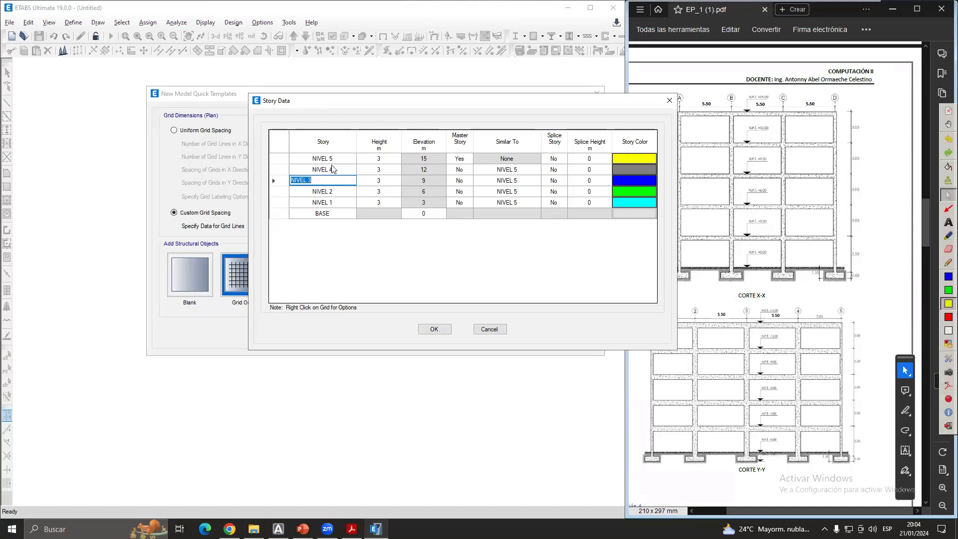
left_click(334, 158)
left_click(334, 194)
left_click(342, 170)
left_click(333, 158)
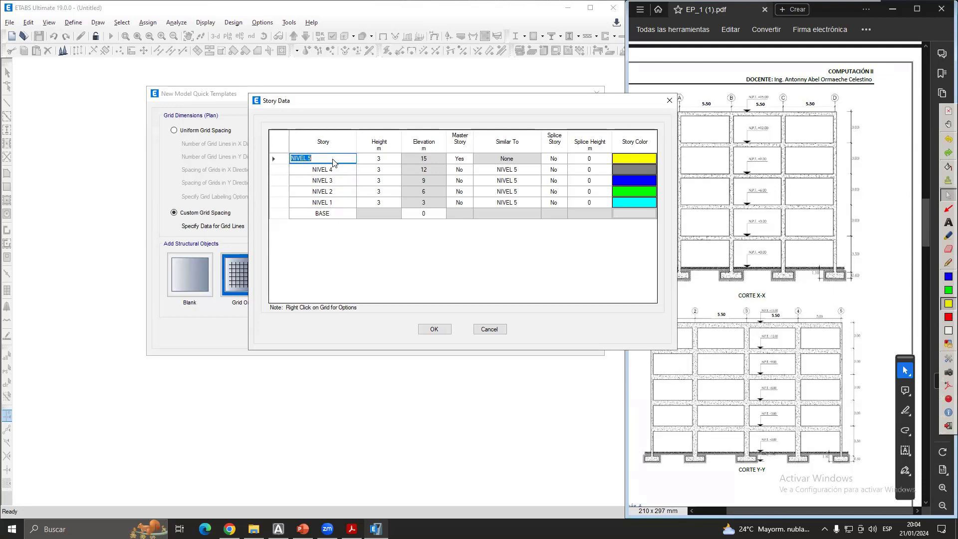
- Examine the height values of the stories from NIVEL 1 to NIVEL 5
left_click(377, 159)
left_click(381, 180)
left_click(381, 202)
left_click(381, 181)
left_click(386, 158)
left_click(389, 180)
left_click(387, 159)
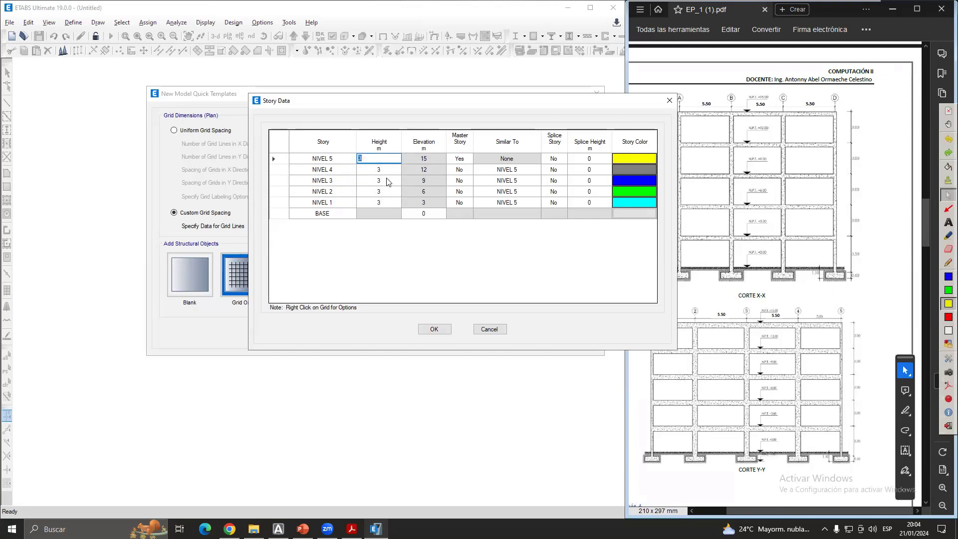
left_click(388, 181)
left_click(387, 158)
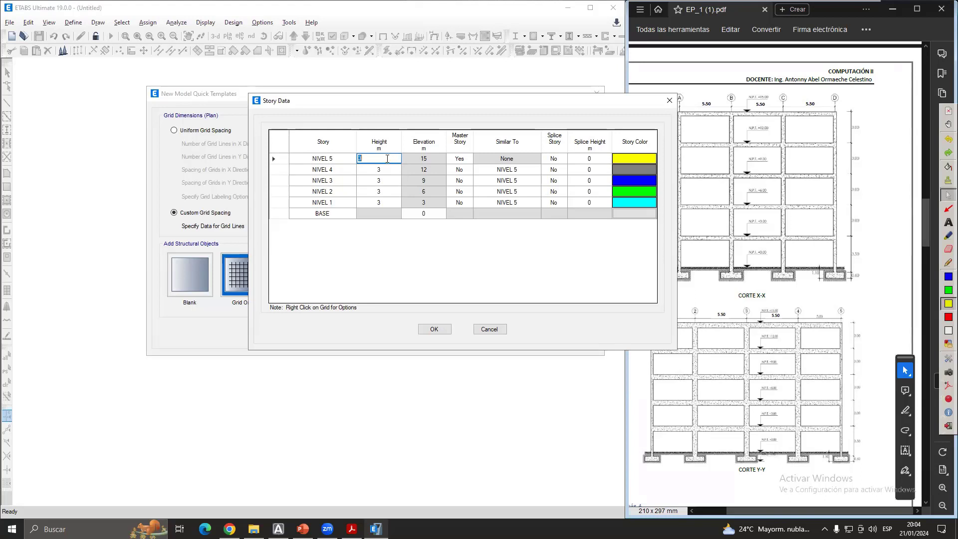
left_click(384, 202)
left_click(392, 159)
- Circle the Similar To column heading in green
left_click(527, 160)
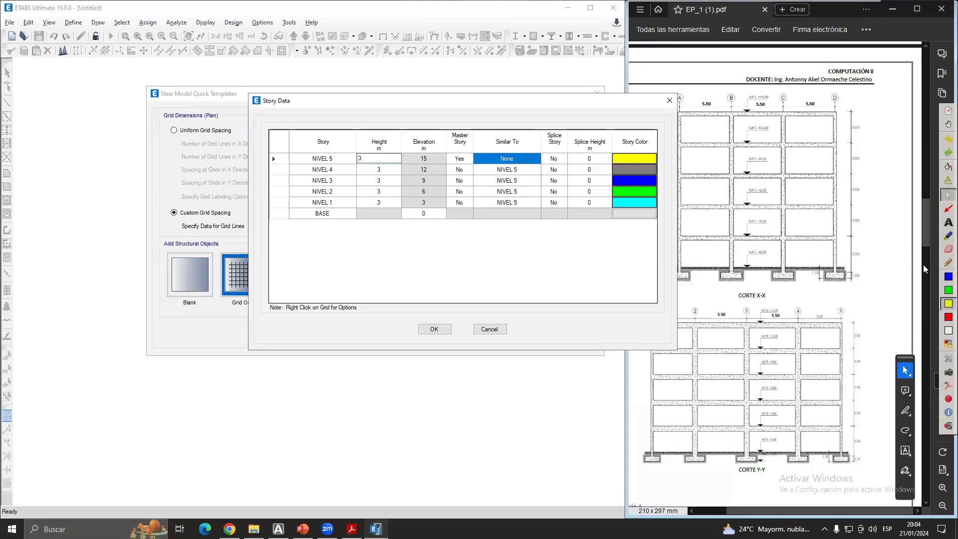
left_click(947, 290)
mouse_move(533, 132)
left_mouse_down()
mouse_move(505, 124)
mouse_move(537, 139)
mouse_move(533, 133)
left_mouse_up()
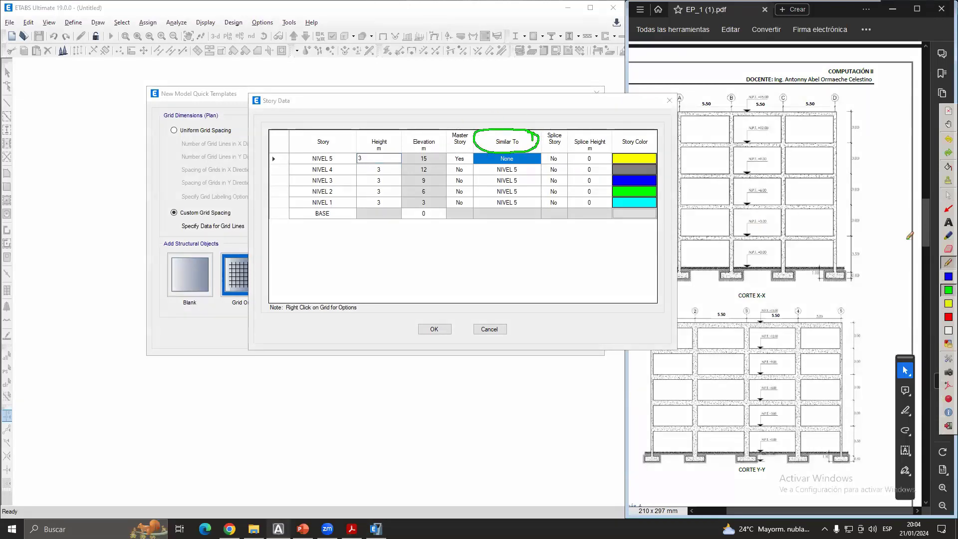
left_click(947, 194)
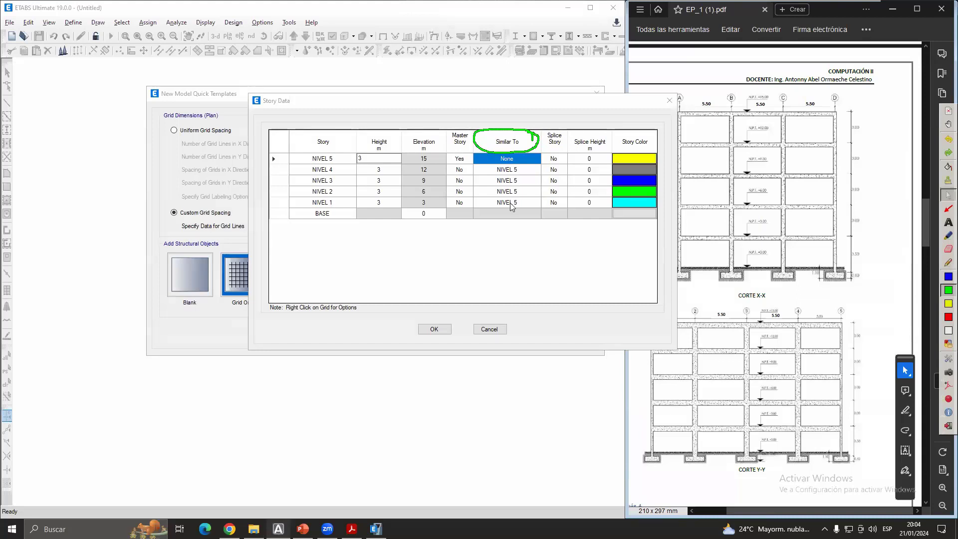
- Examine which story each of NIVEL 1 to NIVEL 4 is set similar to
left_click(511, 169)
left_click(517, 180)
left_click(515, 171)
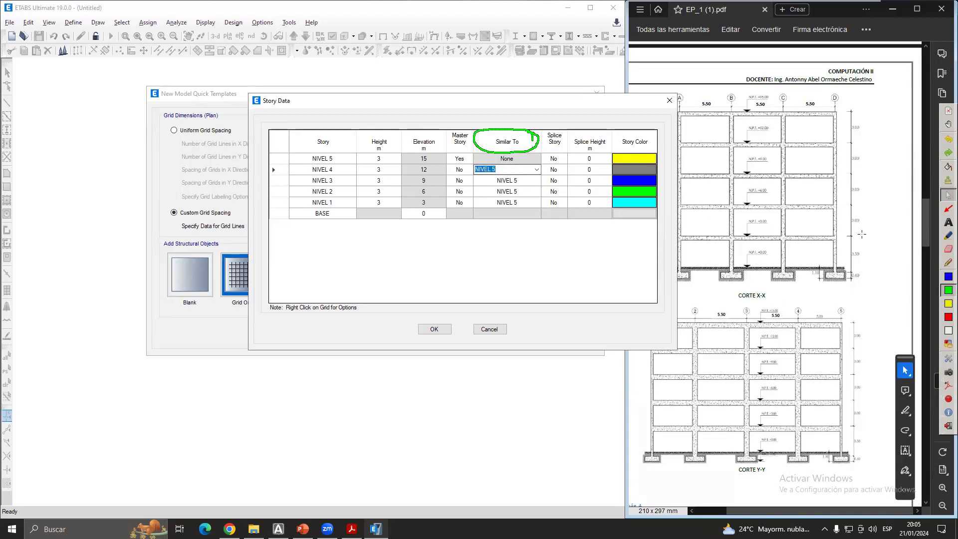
left_click(505, 180)
left_click(518, 191)
left_click(517, 202)
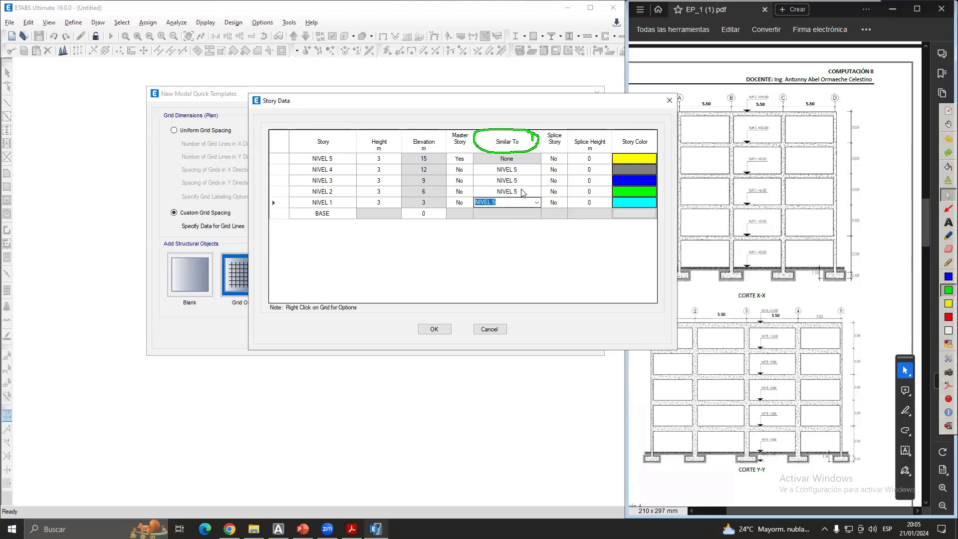
left_click(522, 192)
left_click(525, 181)
left_click(529, 170)
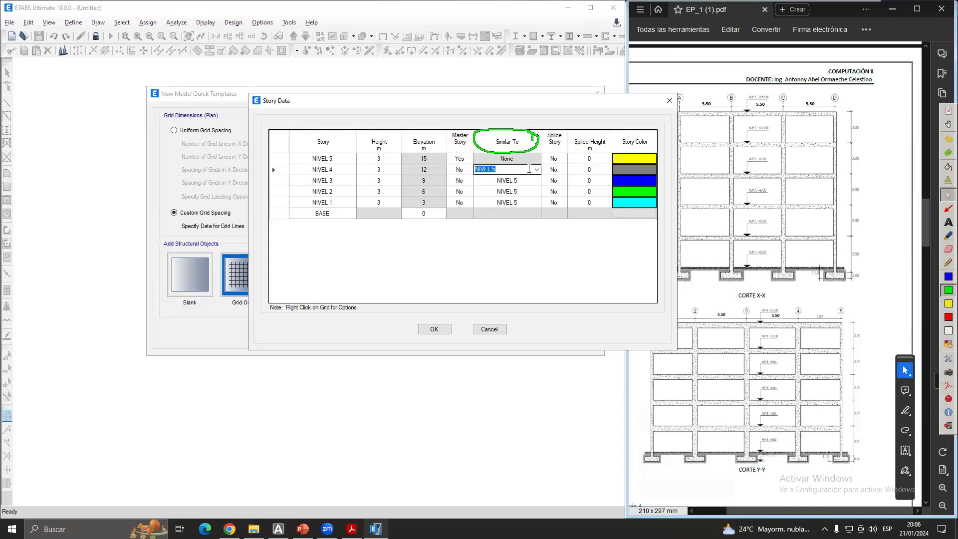
left_click(514, 180)
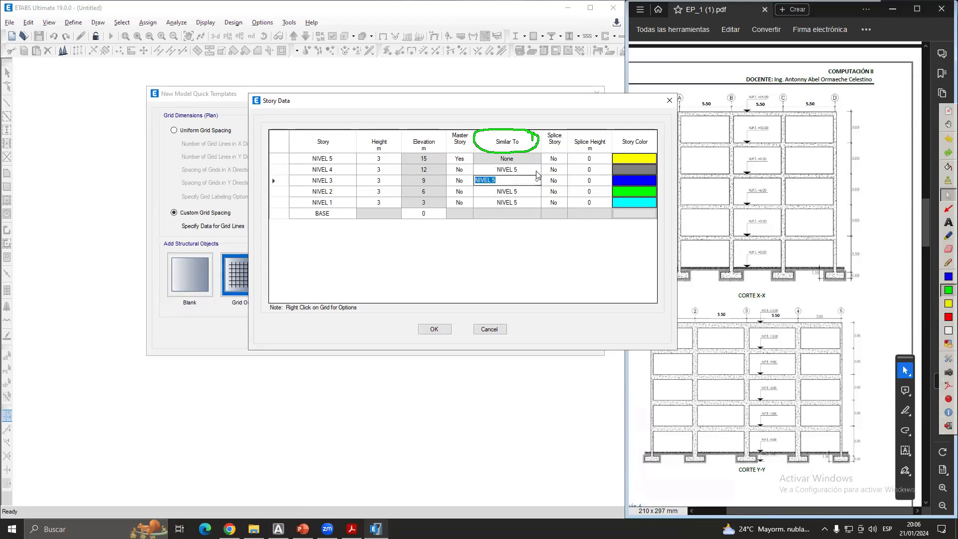
left_click(511, 203)
left_click(505, 170)
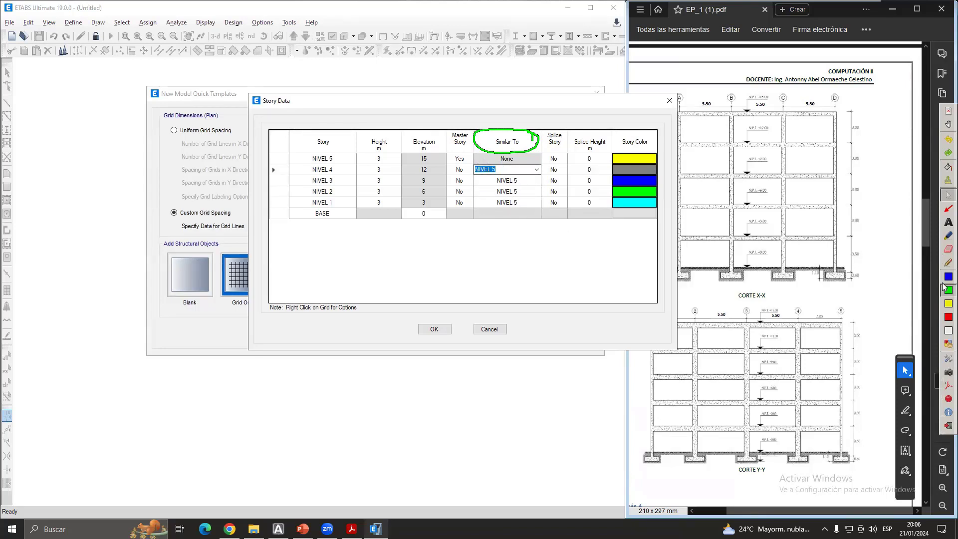
- Circle the Master Story column heading and underline NIVEL 5's master story setting in blue
left_click(947, 262)
mouse_move(475, 130)
left_mouse_down()
mouse_move(461, 125)
mouse_move(451, 148)
mouse_move(473, 132)
left_mouse_up()
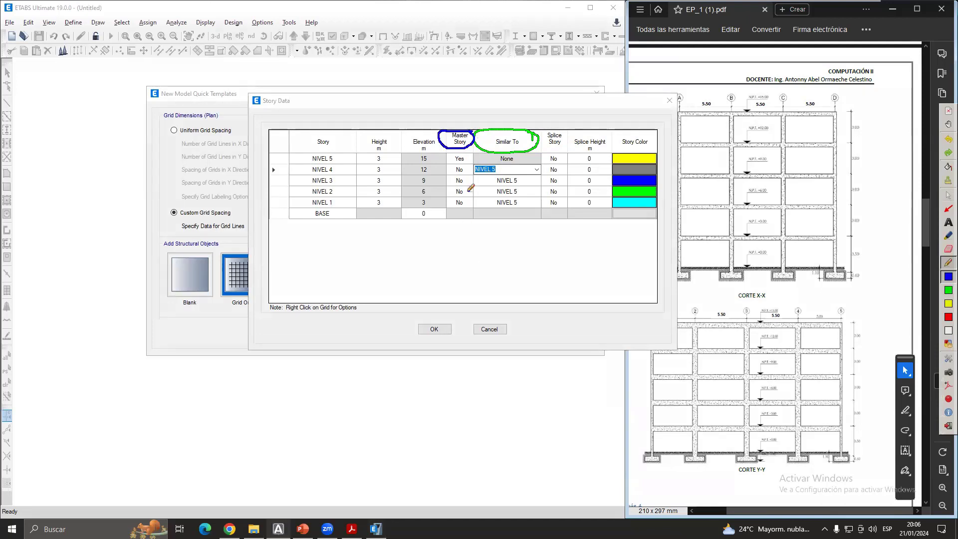
left_click_drag(450, 162, 472, 162)
left_click(947, 195)
- Make NIVEL 3 a master story by setting its Master Story value to Yes
left_click(460, 180)
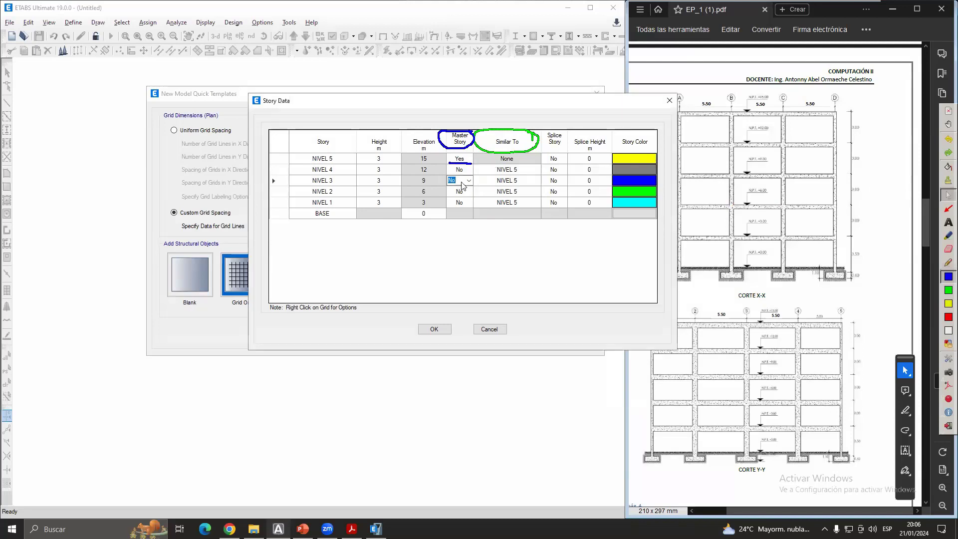
left_click(469, 181)
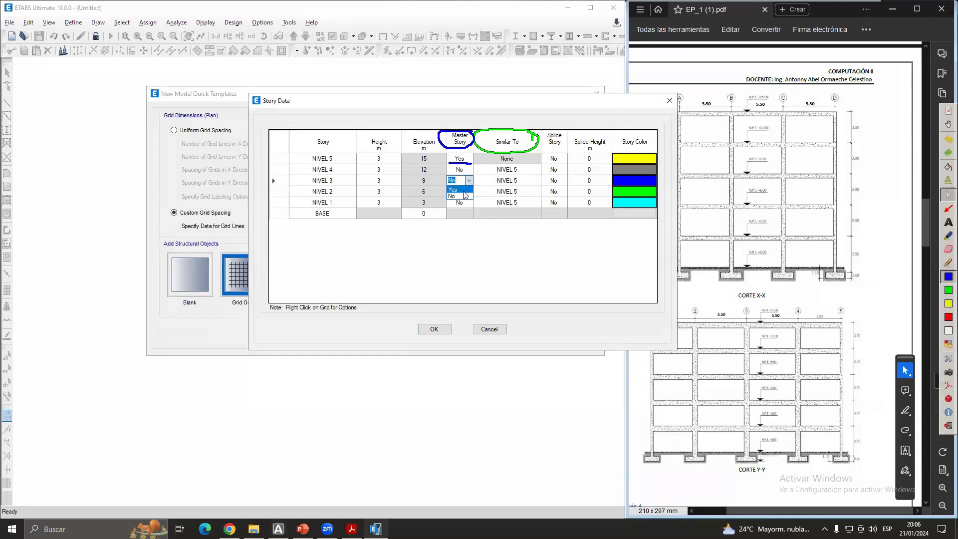
left_click(464, 256)
left_click(457, 188)
left_click(466, 181)
left_click(469, 181)
left_click(459, 188)
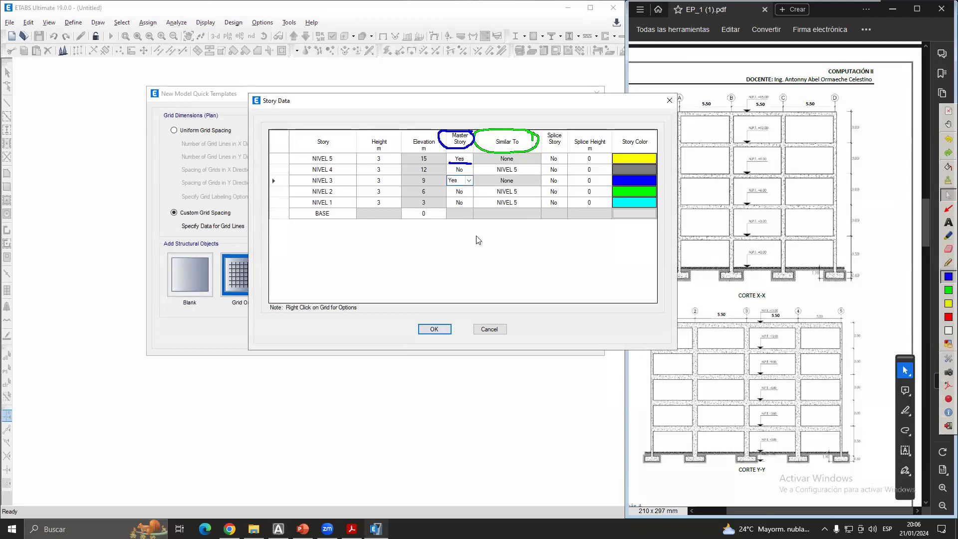
- Underline NIVEL 3's master story setting in blue, and clear all annotations
left_click(945, 279)
left_click_drag(448, 186, 469, 183)
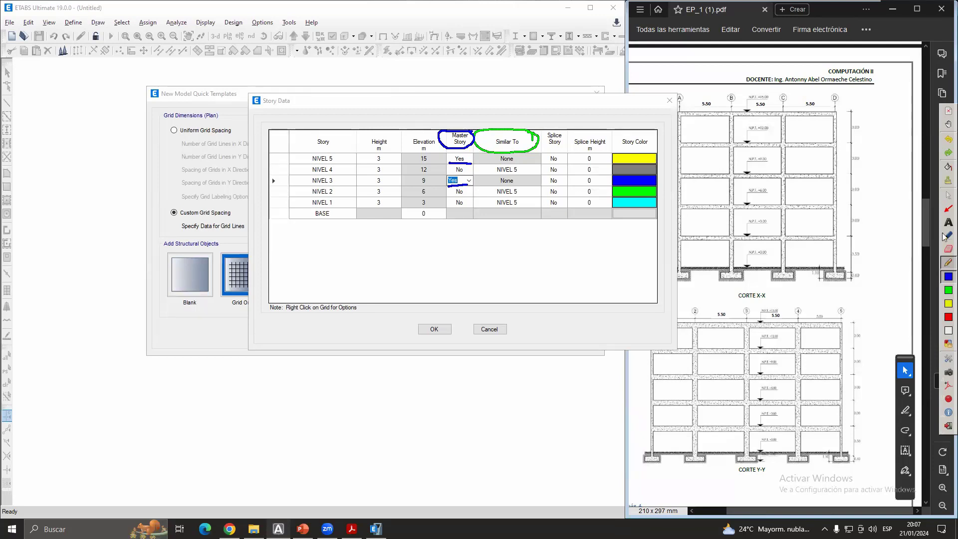
left_click(947, 194)
- Set NIVEL 3's Master Story value back to No and make it similar to NIVEL 5
left_click(468, 181)
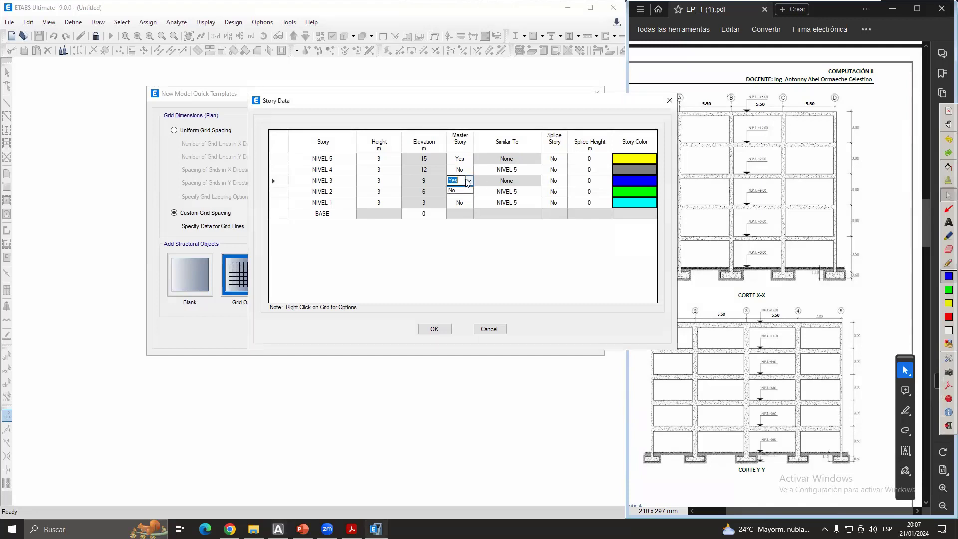
left_click(456, 190)
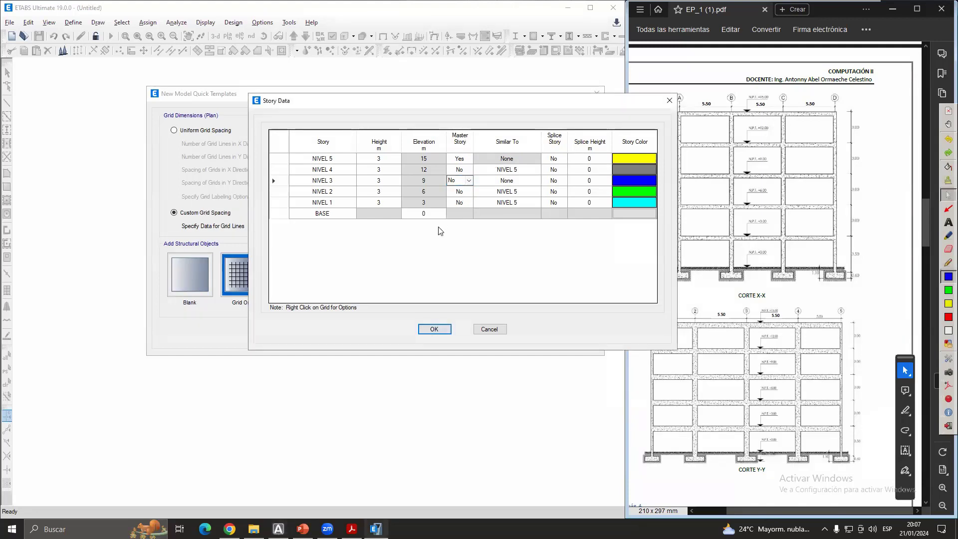
left_click(332, 159)
left_click(462, 158)
left_click(463, 169)
left_click(460, 161)
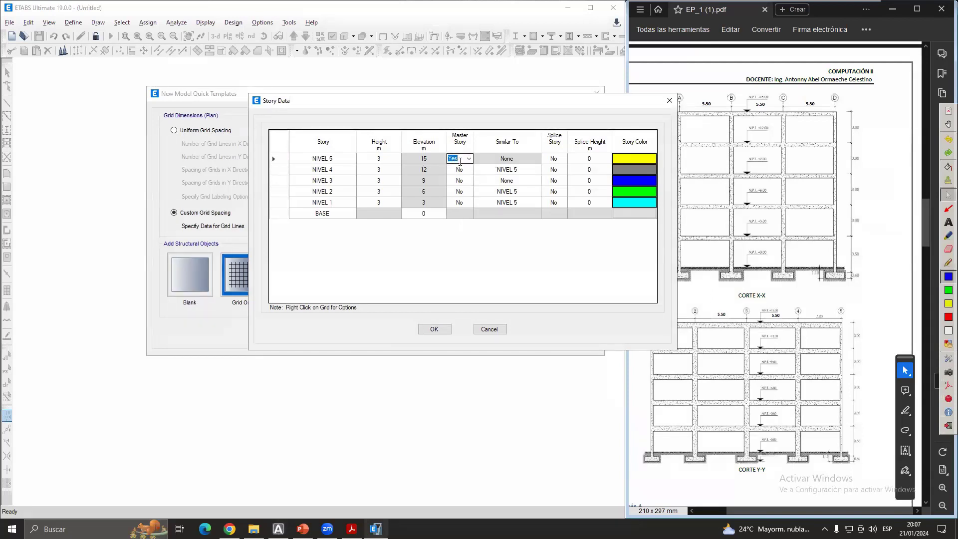
left_click(524, 179)
left_click(536, 180)
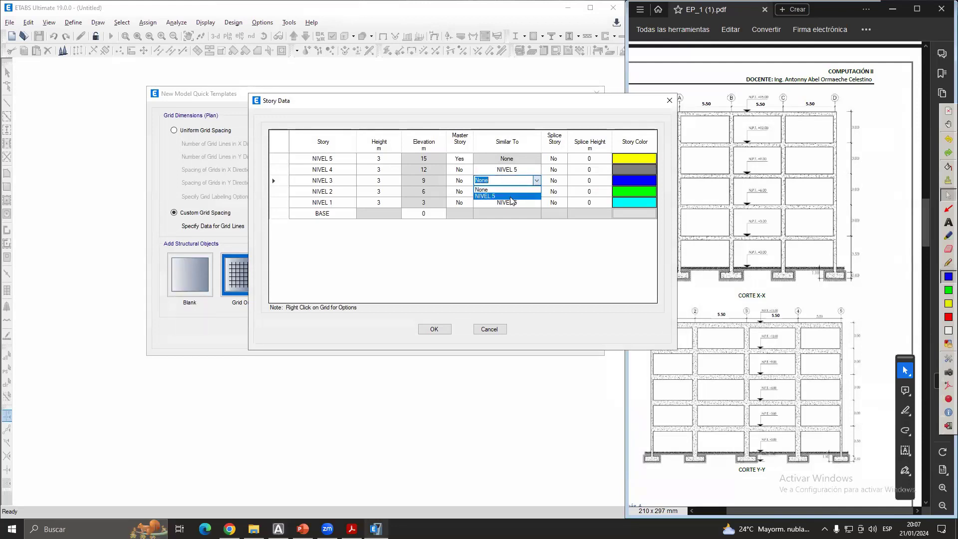
left_click(516, 202)
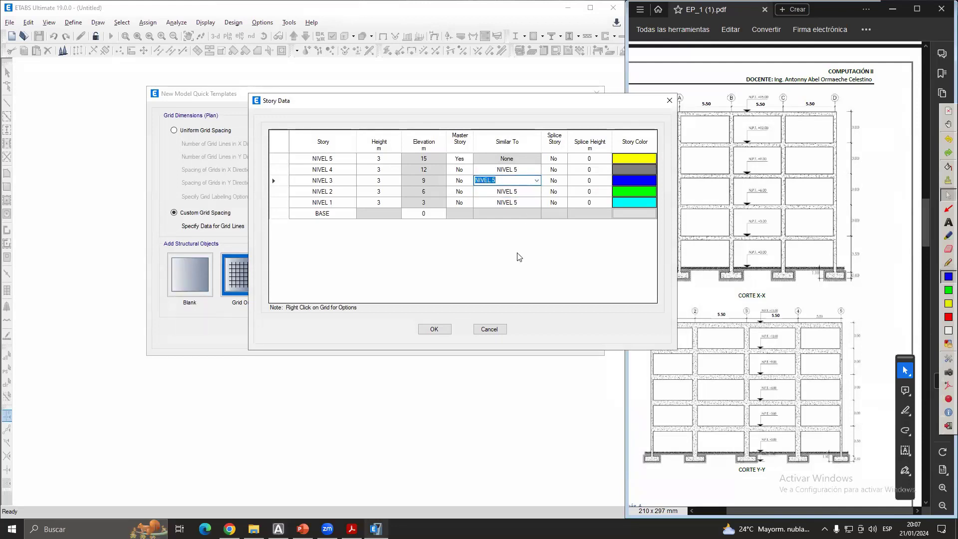
left_click(464, 10)
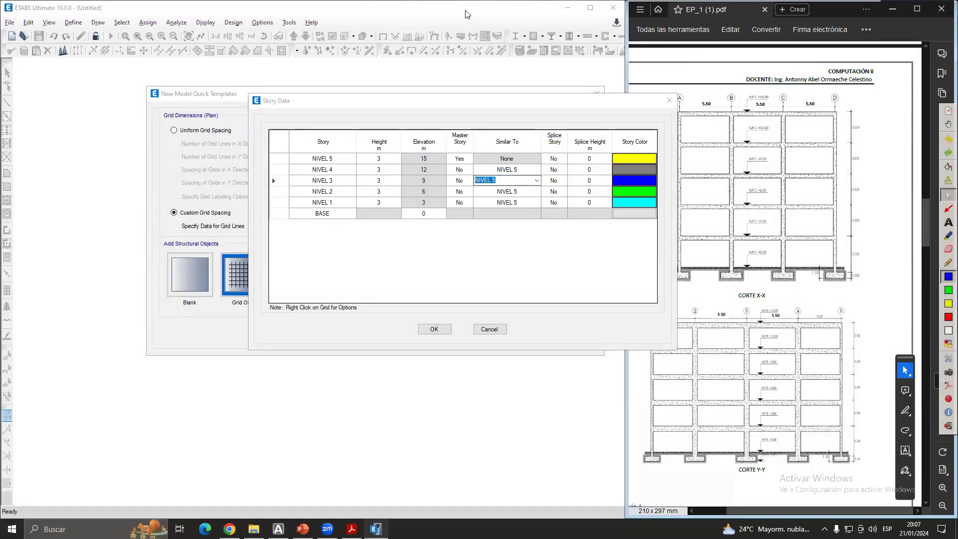
left_click(536, 227)
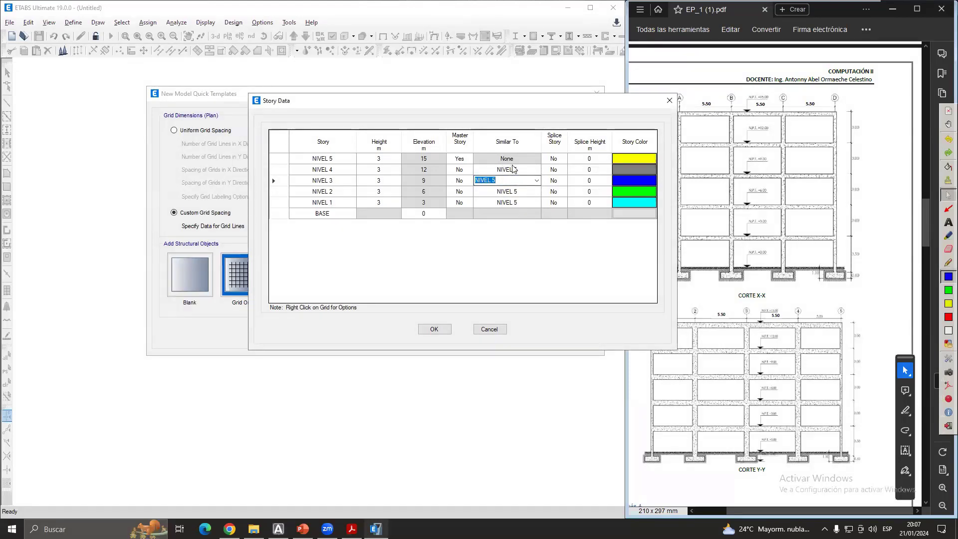
left_click(513, 171)
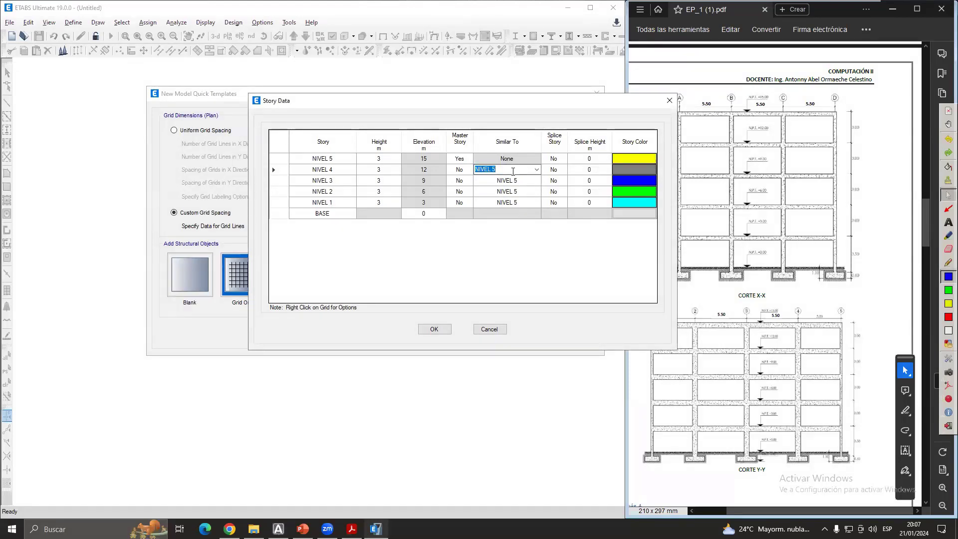
left_click(341, 159)
left_click(341, 171)
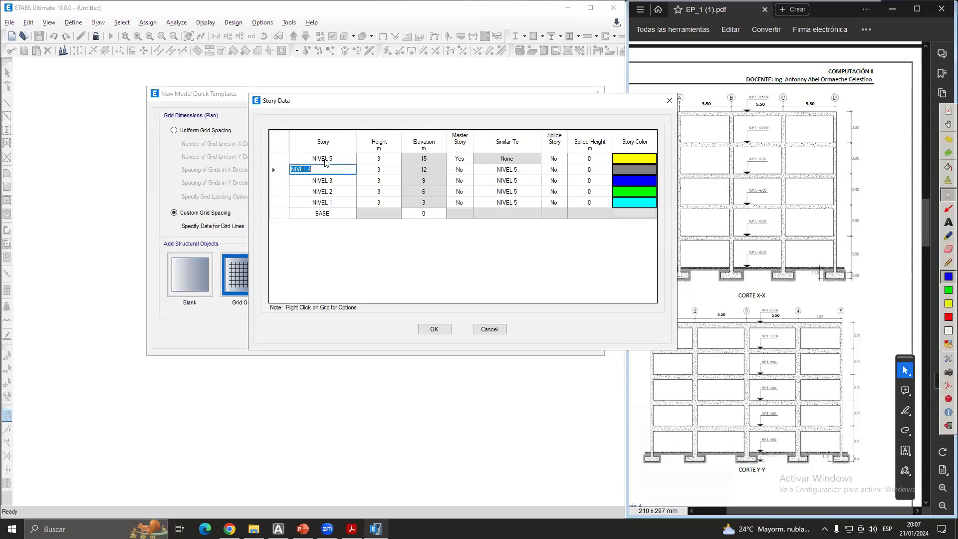
- Review the Add Story settings that keep existing story heights for NIVEL 5, and leave without adding a story
left_click(325, 156)
right_click(323, 158)
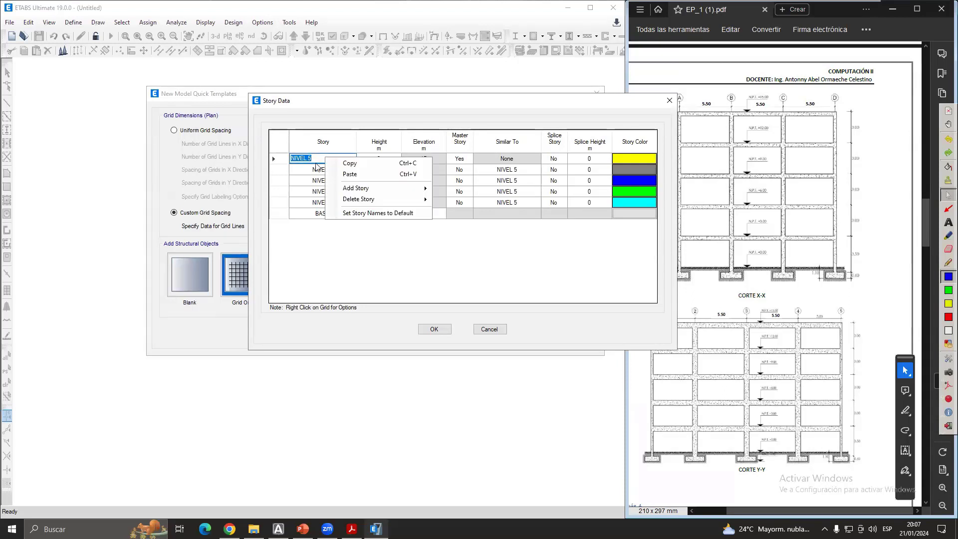
mouse_move(389, 189)
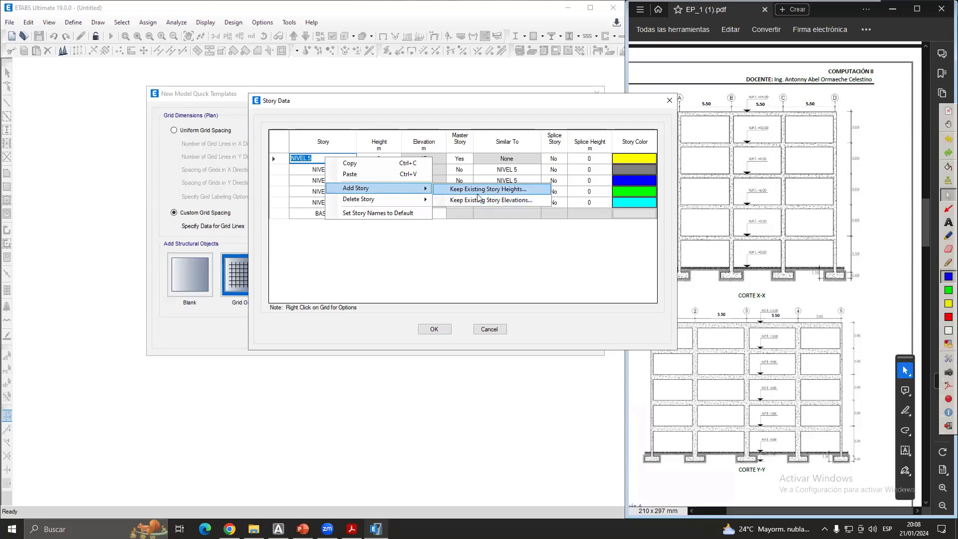
left_click(439, 230)
right_click(341, 161)
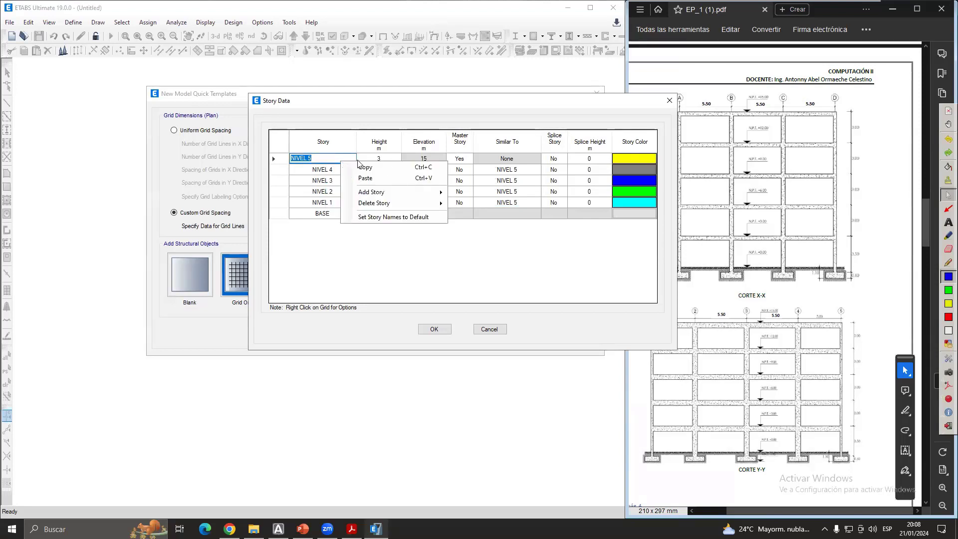
mouse_move(437, 192)
left_click(501, 197)
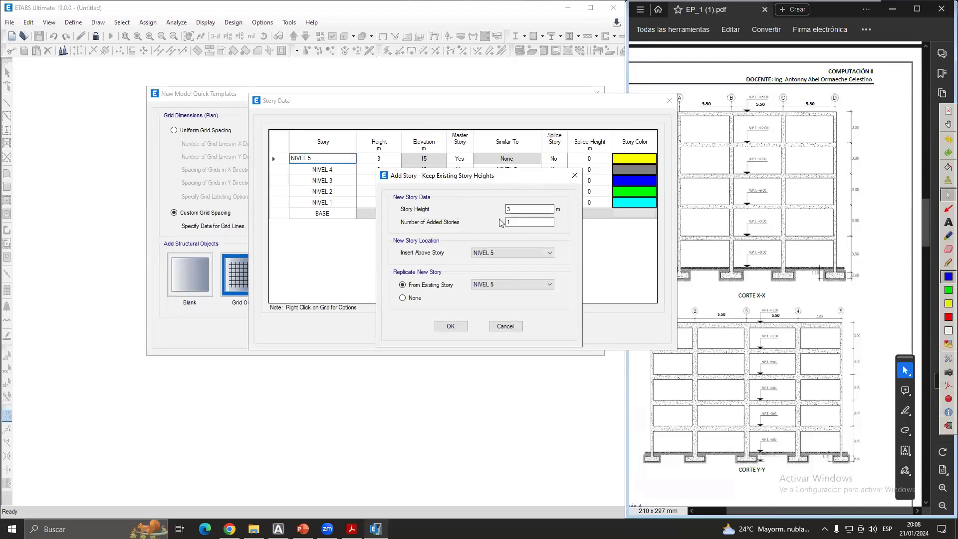
left_click(521, 210)
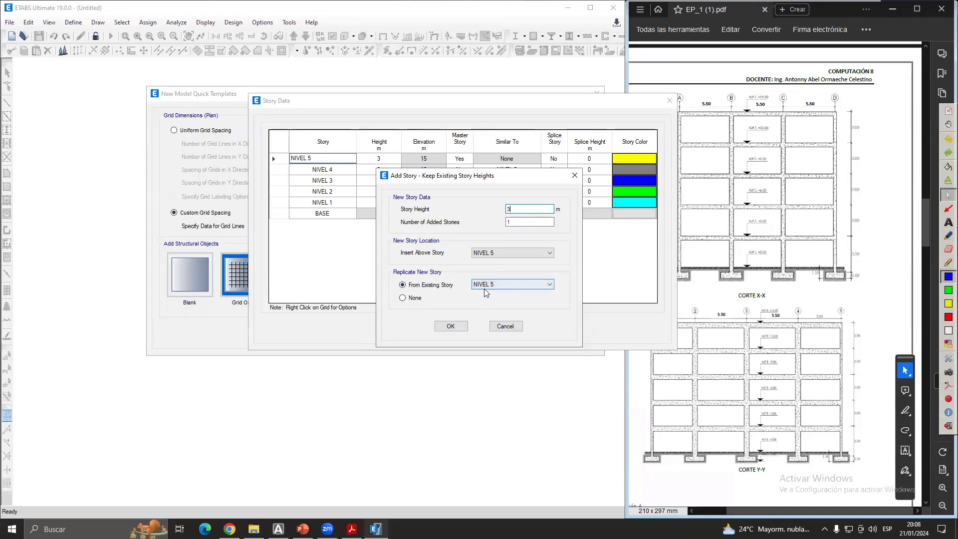
left_click(504, 327)
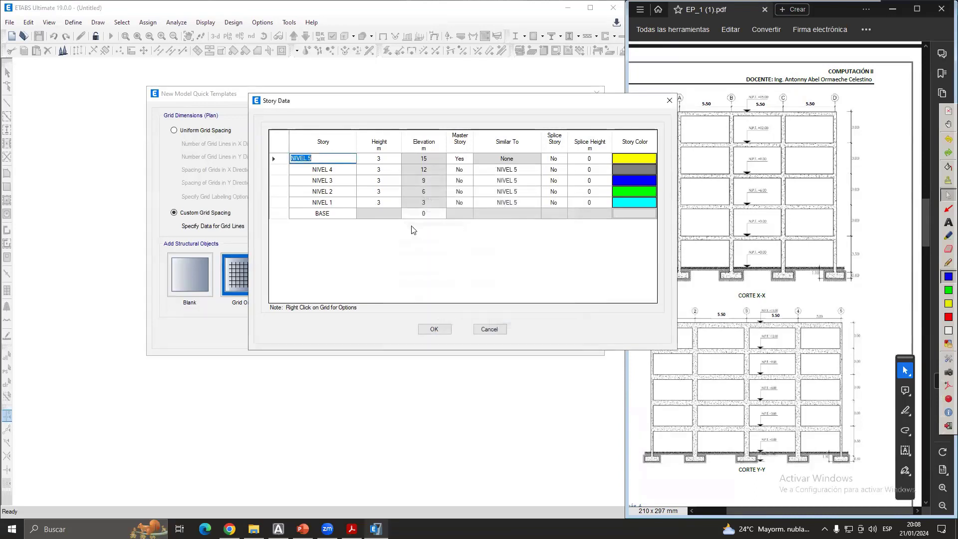
- Review the Add Story setting that keeps existing story elevations for NIVEL 5, and leave without adding a story
right_click(344, 156)
mouse_move(424, 187)
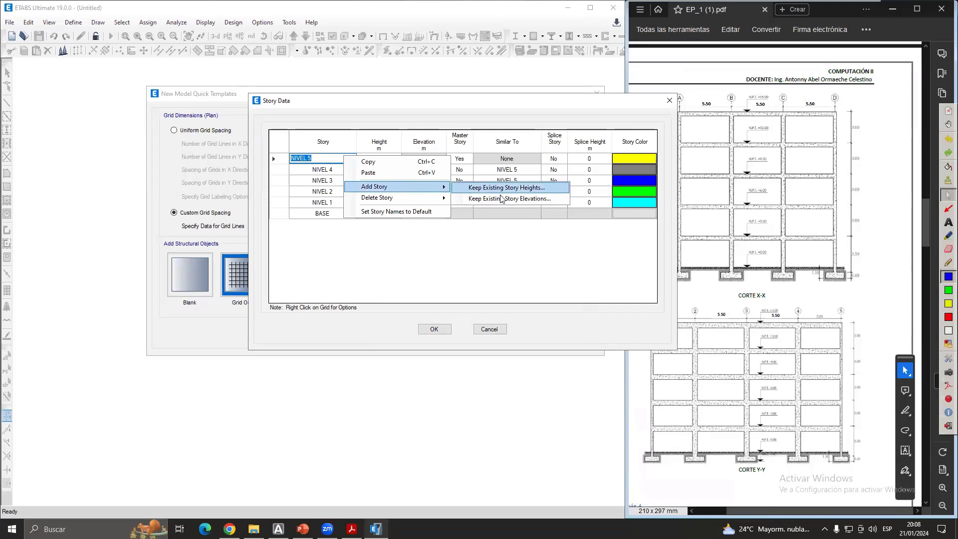
left_click(509, 198)
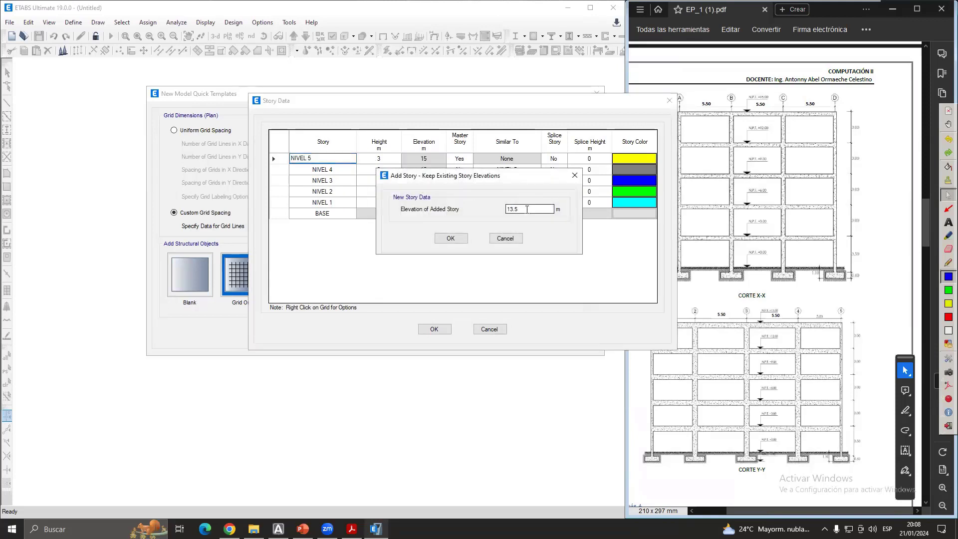
left_click_drag(481, 179, 517, 226)
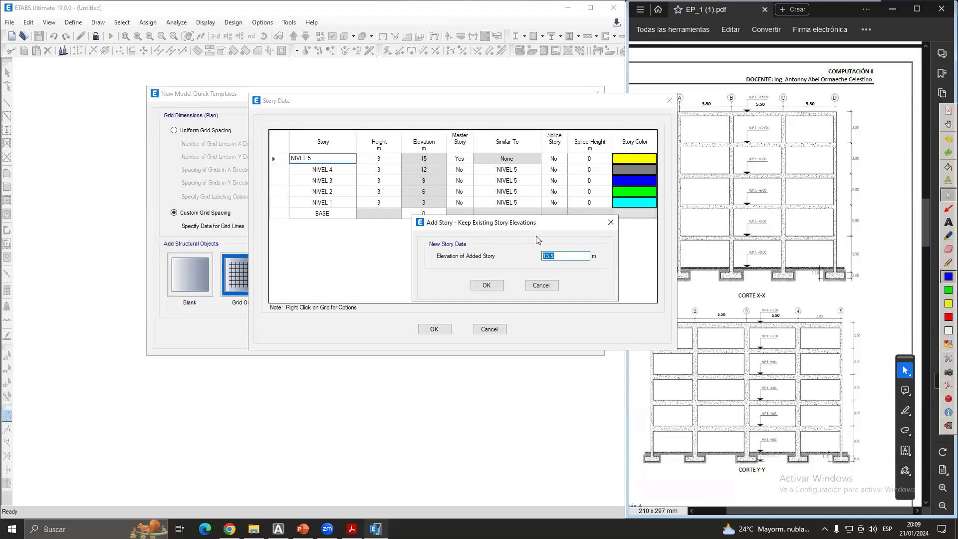
left_click(560, 255)
double_click(560, 255)
left_click(545, 286)
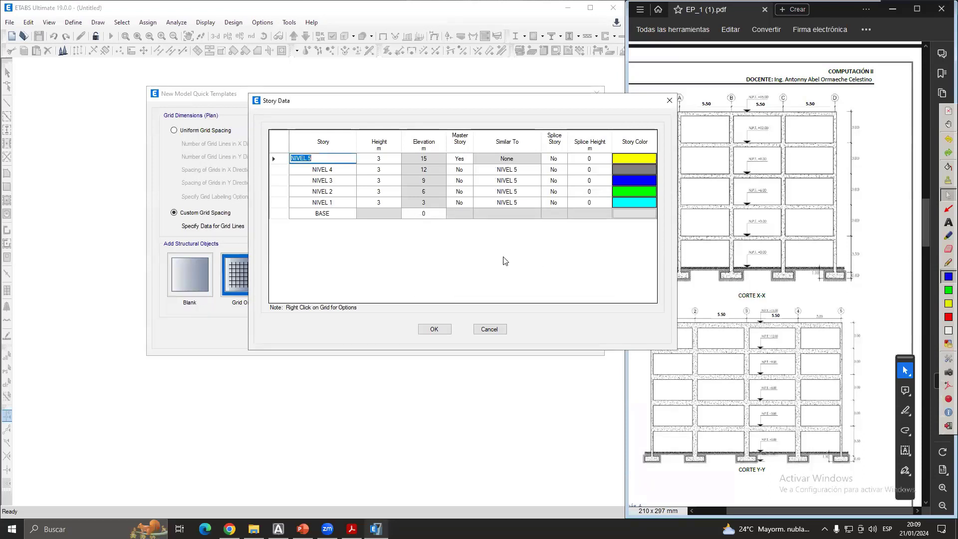
- Set NIVEL 4's story color to the basic pink with Rojo 255, Verde 0 and Azul 128
left_click(319, 191)
left_click(340, 170)
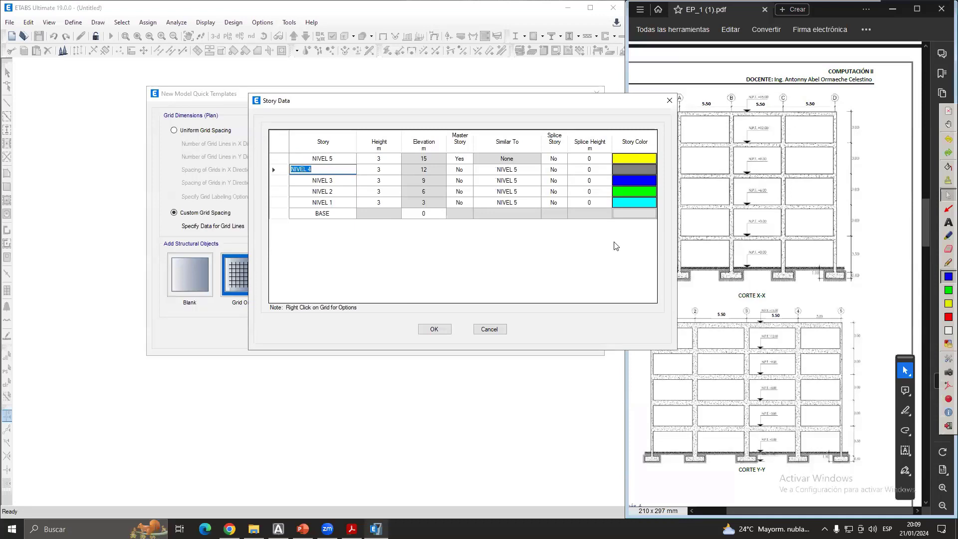
left_click(624, 157)
left_click(636, 169)
left_click(468, 171)
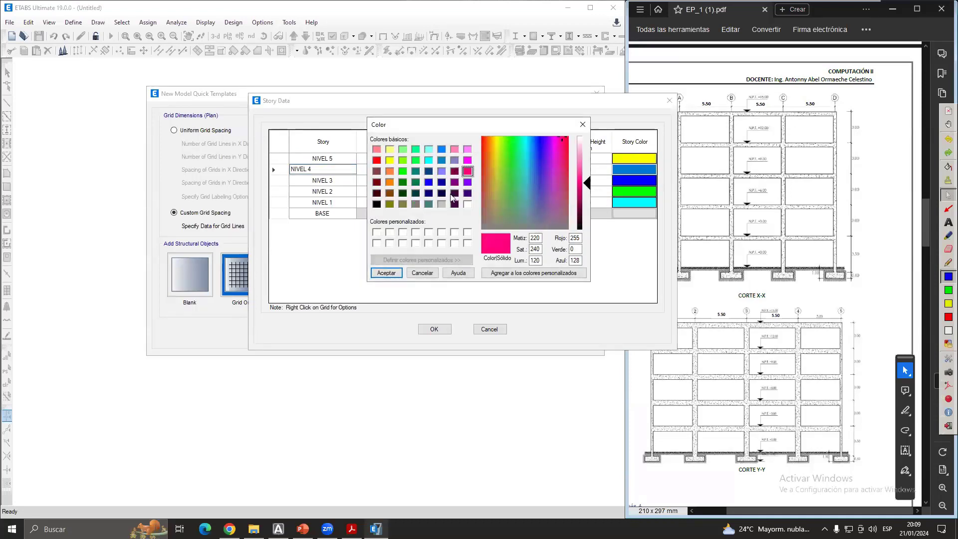
left_click(386, 272)
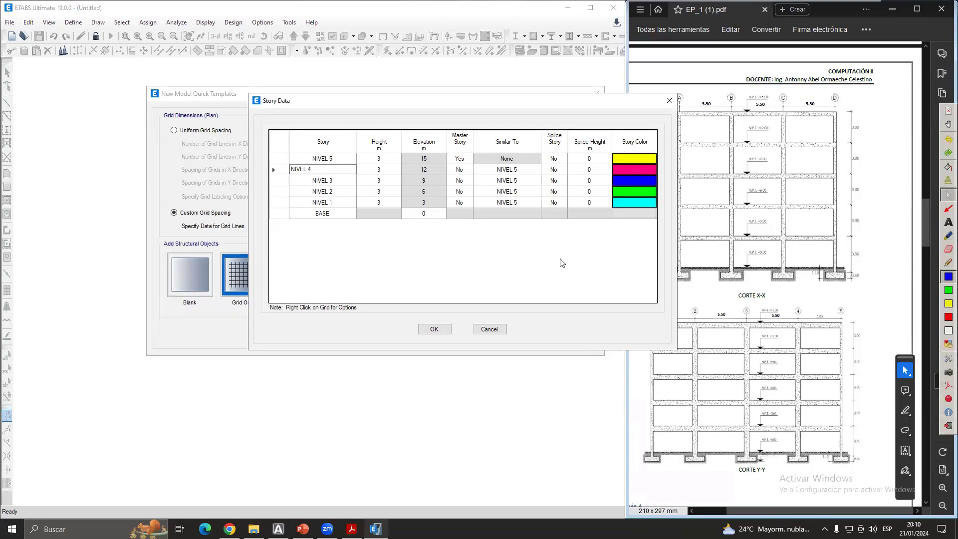
- Accept the custom story data and create the model from the Grid Only template
left_click(326, 181)
left_click(467, 180)
left_click(364, 180)
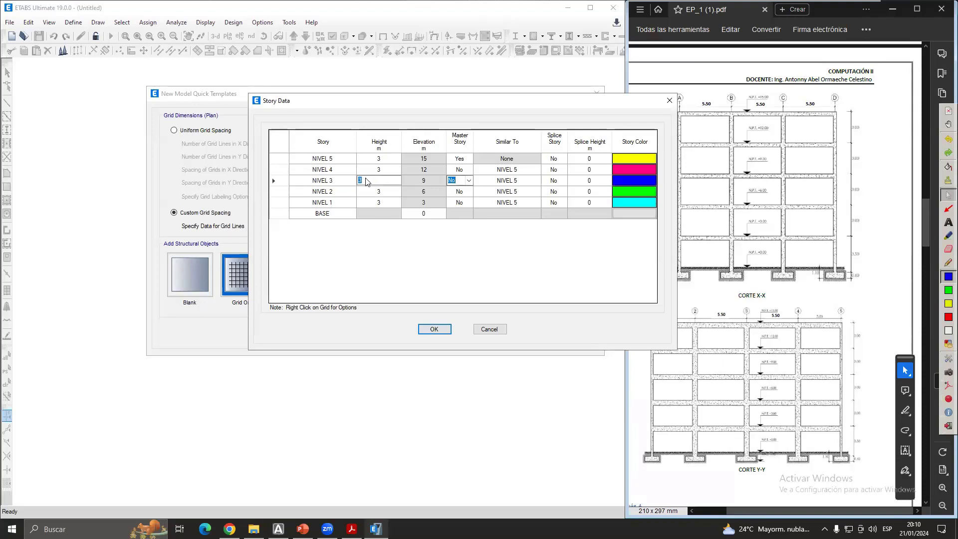
left_click(327, 159)
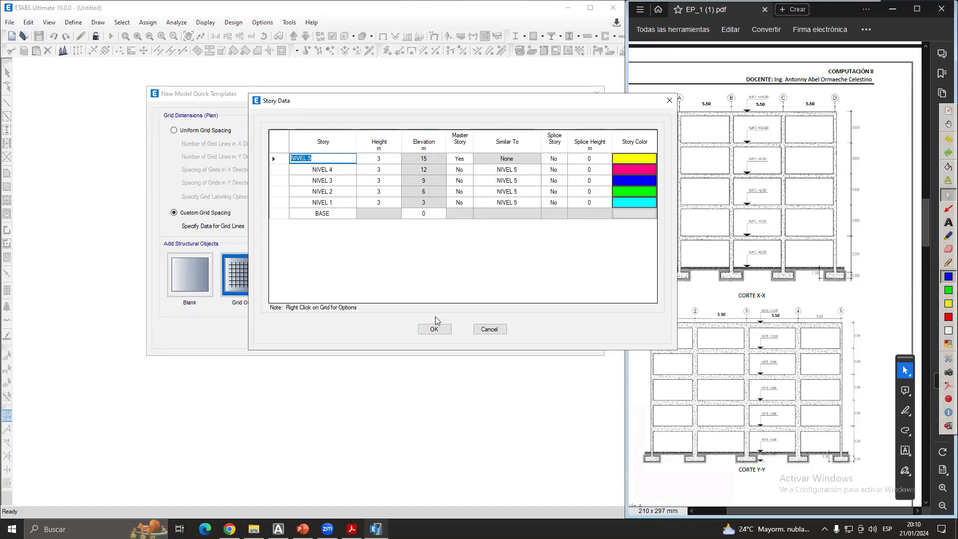
left_click(434, 329)
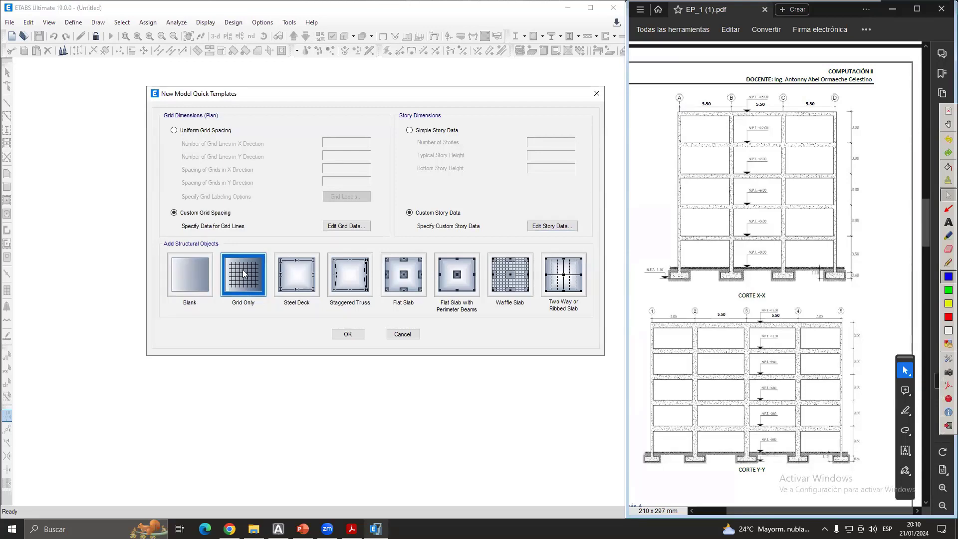
left_click(348, 334)
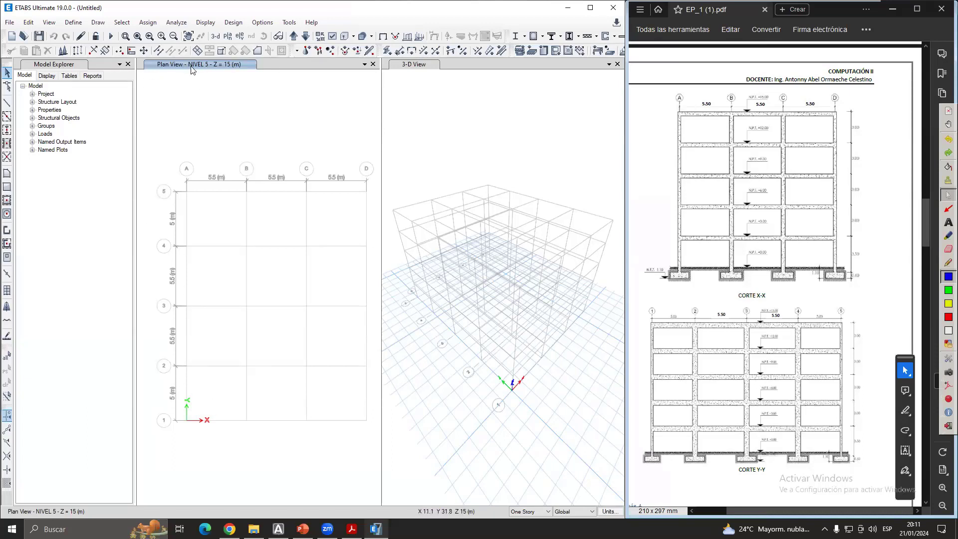
- Underline NIVEL 5 and its 15 m elevation in green in the plan view's title
left_click(946, 289)
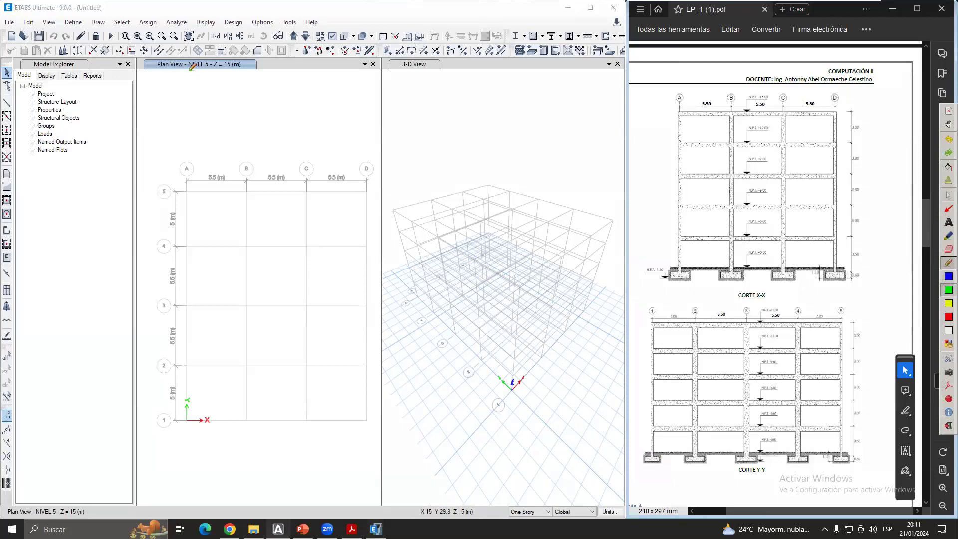
left_click_drag(187, 74, 213, 77)
left_click_drag(225, 71, 243, 71)
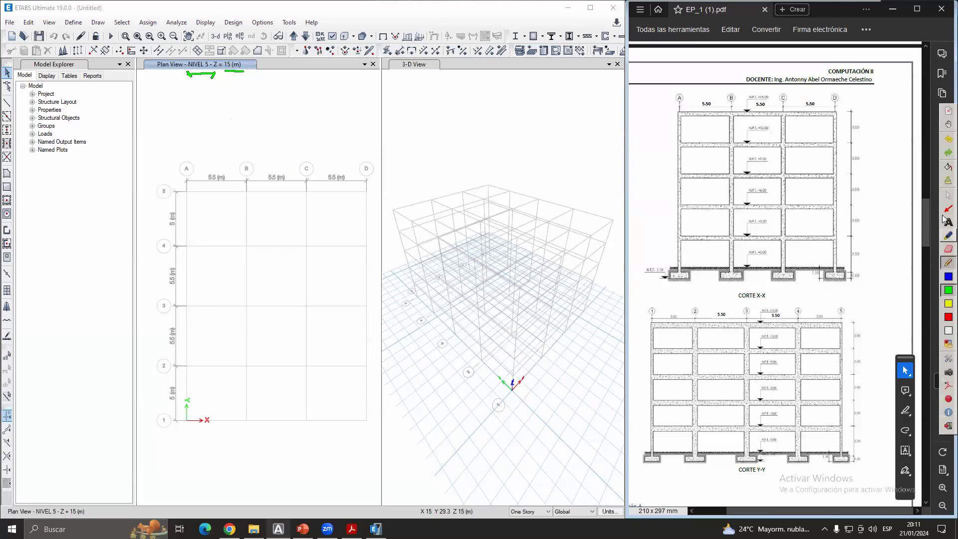
left_click(948, 195)
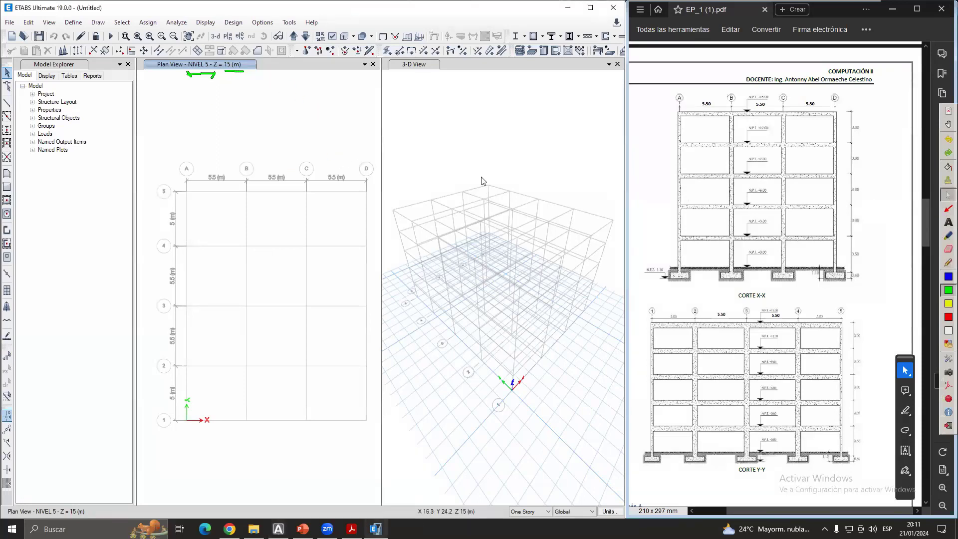
- Outline the uppermost level of the 3D grid in green
left_click(947, 291)
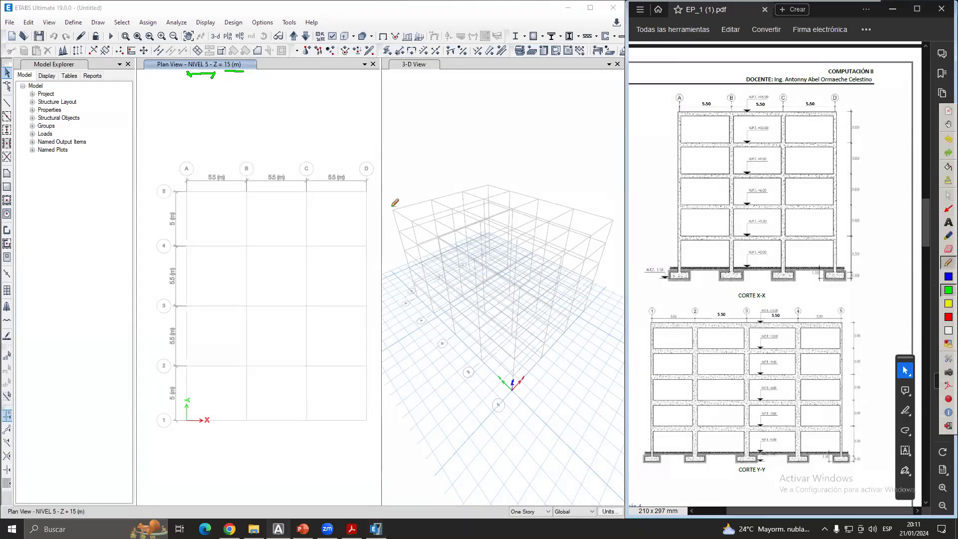
mouse_move(389, 210)
left_mouse_down()
mouse_move(494, 178)
mouse_move(615, 220)
mouse_move(561, 258)
mouse_move(486, 274)
left_mouse_up()
left_click_drag(444, 244, 381, 210)
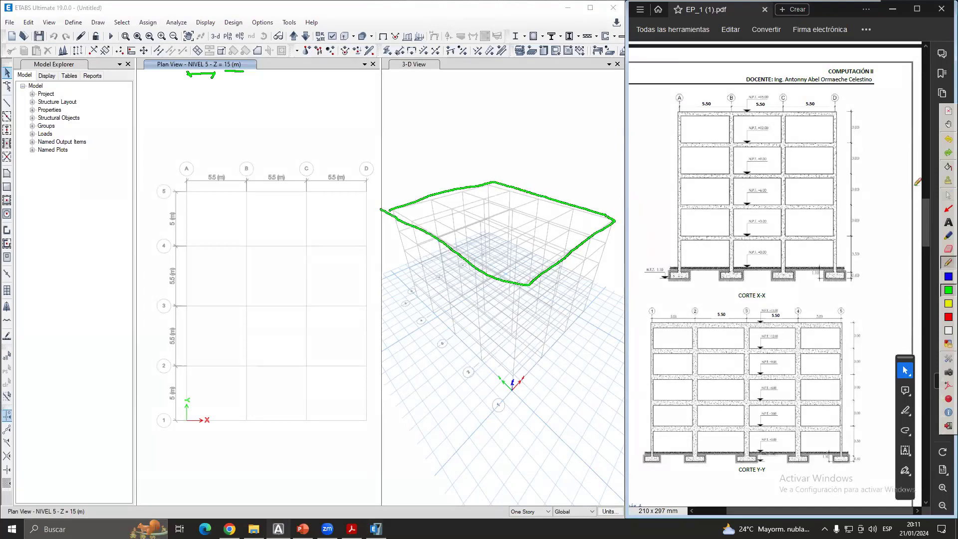
left_click(947, 194)
left_click(280, 132)
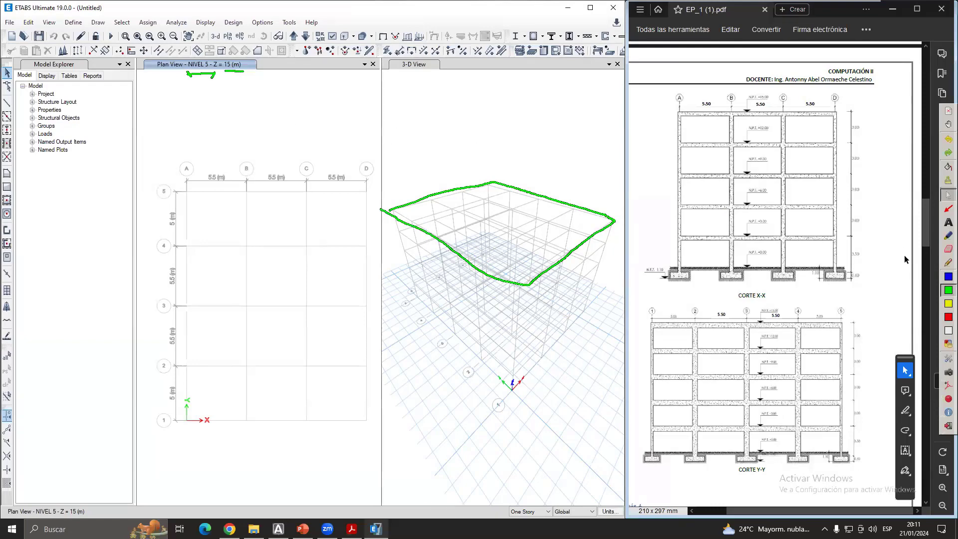
- Circle Z = 15 (m) in the plan view's title in yellow with an arrow below it, and clear all annotations
left_click(948, 303)
mouse_move(249, 67)
left_mouse_down()
mouse_move(209, 62)
mouse_move(242, 73)
mouse_move(251, 65)
mouse_move(231, 112)
mouse_move(232, 86)
mouse_move(236, 97)
left_mouse_up()
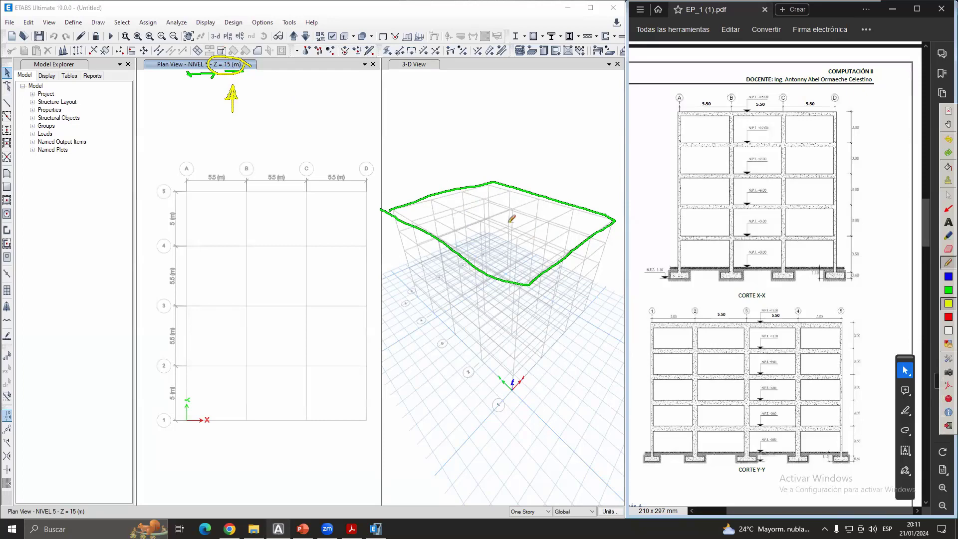
left_click(948, 196)
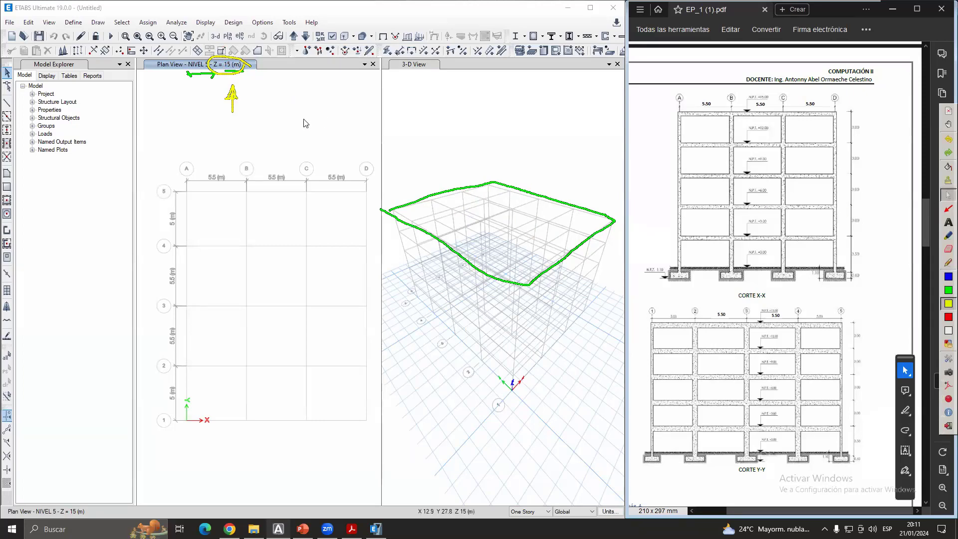
left_click(306, 123)
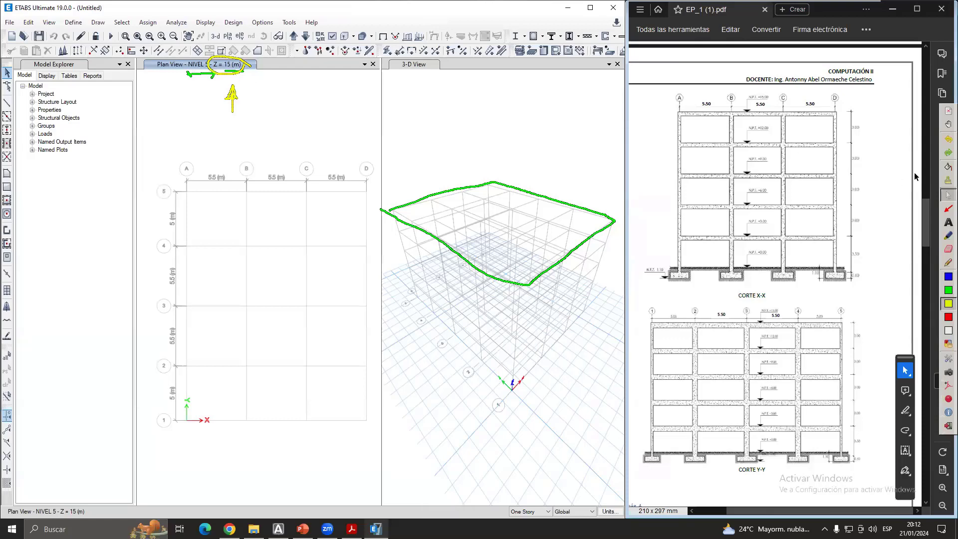
left_click(946, 182)
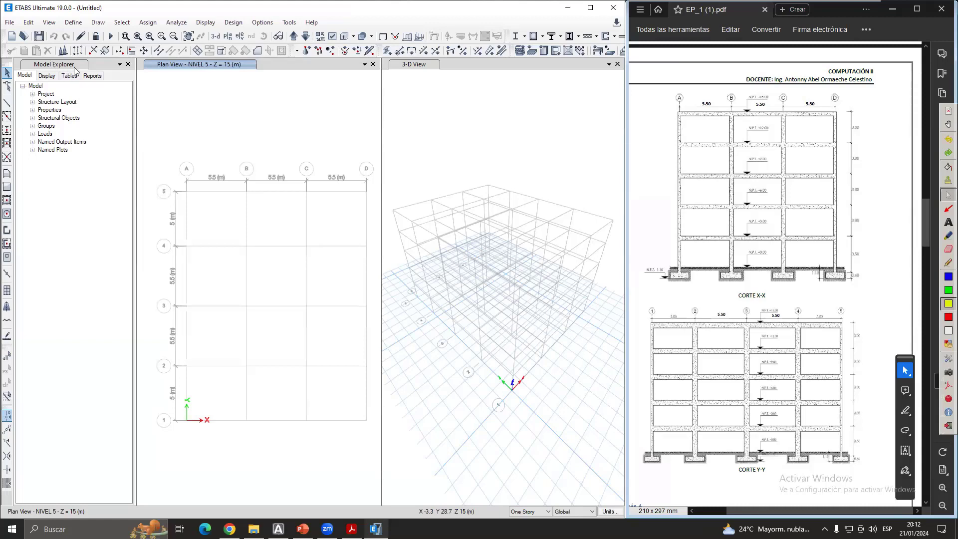
- Close the Model Explorer and mark the plan view with a green frame labelled XY
left_click(128, 64)
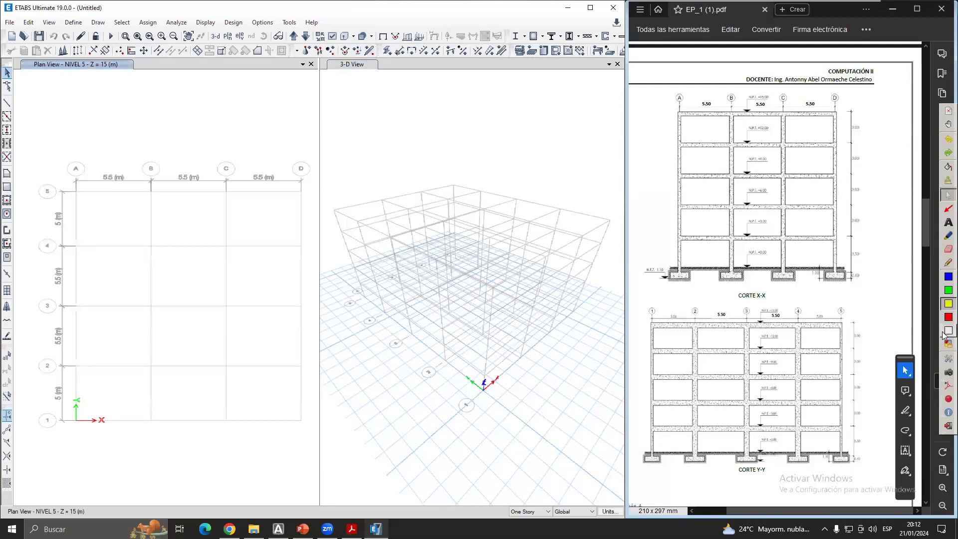
left_click(948, 289)
mouse_move(6, 57)
left_mouse_down()
mouse_move(289, 56)
mouse_move(312, 134)
mouse_move(305, 424)
mouse_move(103, 486)
mouse_move(5, 354)
mouse_move(6, 68)
left_mouse_up()
left_click_drag(120, 91, 147, 120)
mouse_move(146, 102)
left_mouse_down()
mouse_move(124, 118)
mouse_move(164, 118)
left_mouse_up()
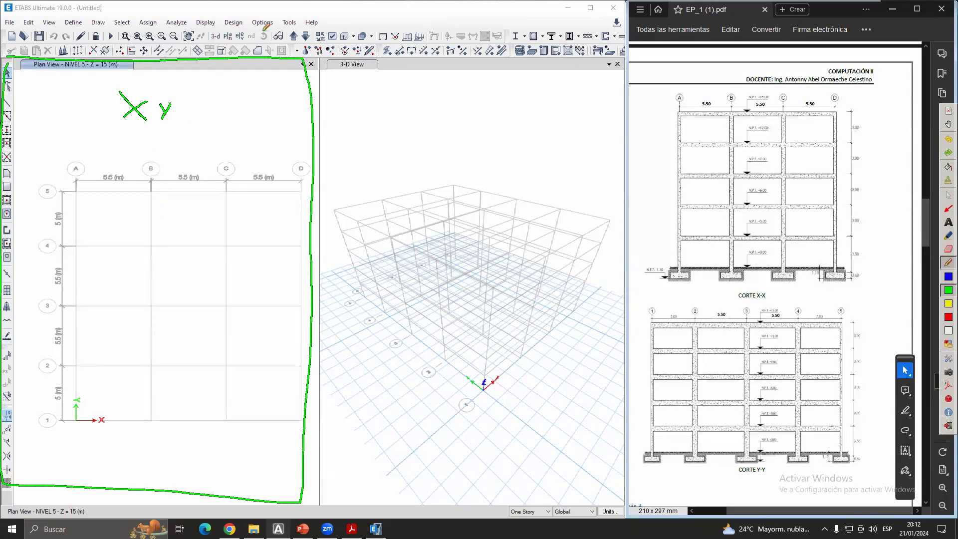
- Circle the view tools in green and draw an arrow from the plan view tool to the XY label
mouse_move(264, 30)
left_mouse_down()
mouse_move(259, 20)
mouse_move(202, 38)
mouse_move(265, 50)
mouse_move(272, 27)
left_mouse_up()
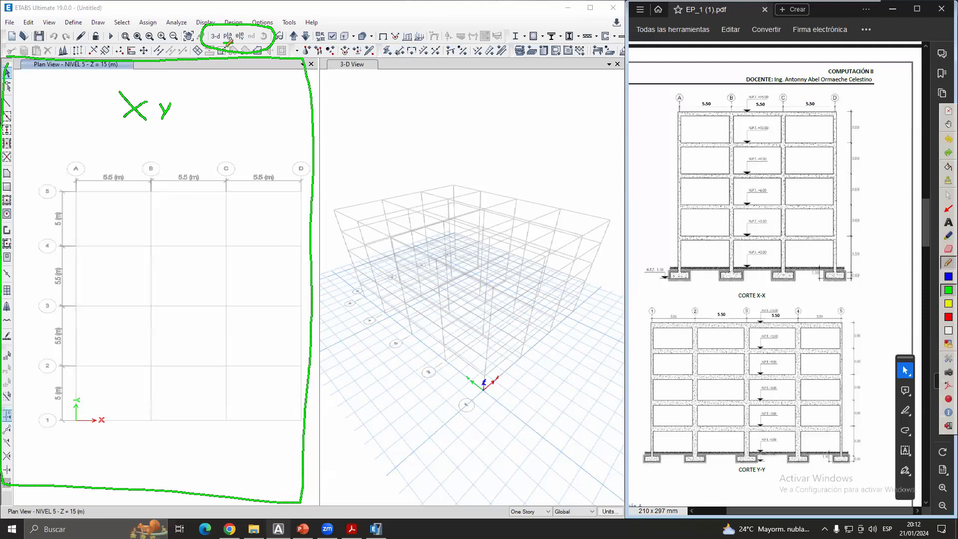
mouse_move(228, 46)
left_mouse_down()
mouse_move(157, 95)
mouse_move(168, 90)
left_mouse_up()
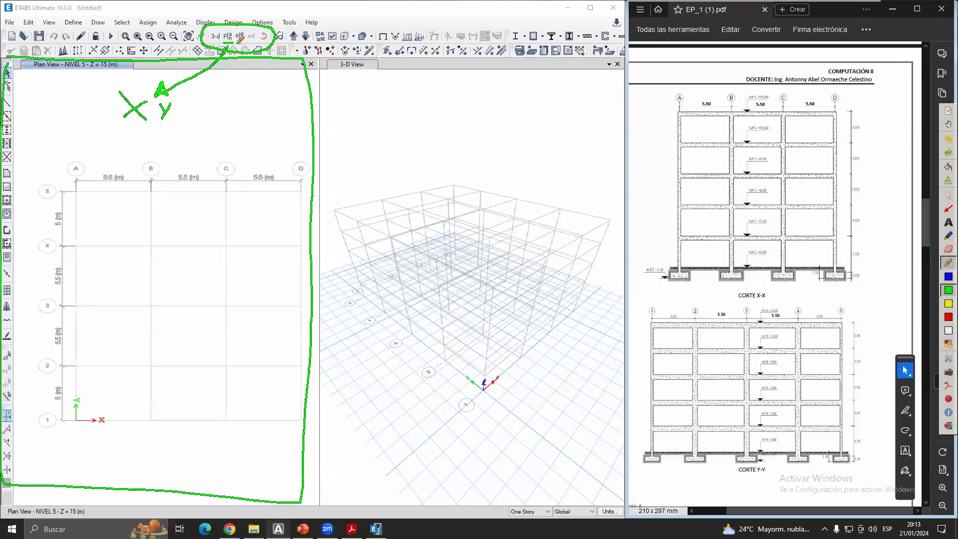
- Underline the elevation view tool in red and draw two branches from it labelled XZ; YZ
left_click(948, 316)
left_click_drag(237, 44, 241, 107)
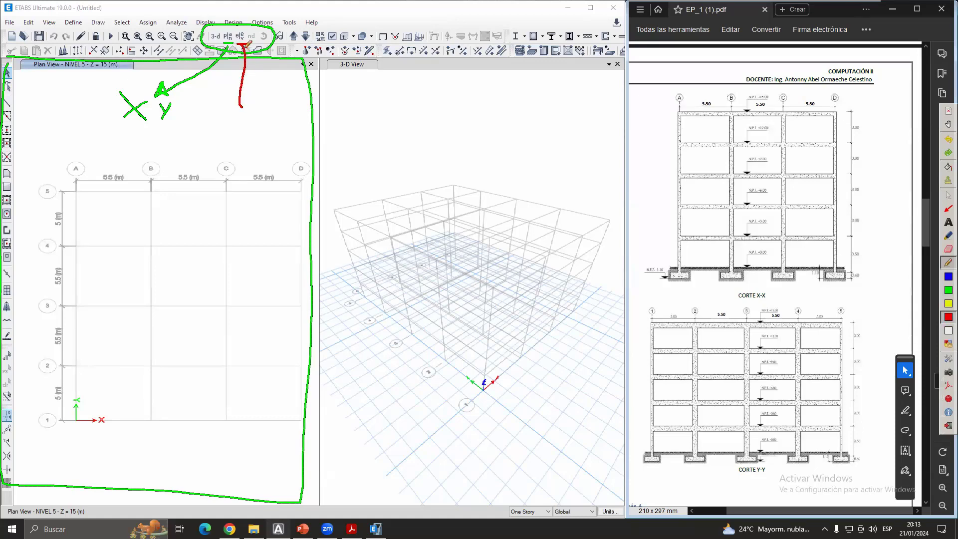
mouse_move(241, 55)
left_mouse_down()
mouse_move(286, 108)
mouse_move(228, 135)
mouse_move(259, 121)
mouse_move(265, 134)
left_mouse_up()
left_click_drag(276, 114, 279, 135)
mouse_move(289, 117)
left_mouse_down()
mouse_move(302, 116)
mouse_move(302, 134)
mouse_move(263, 151)
left_mouse_up()
left_click(266, 125)
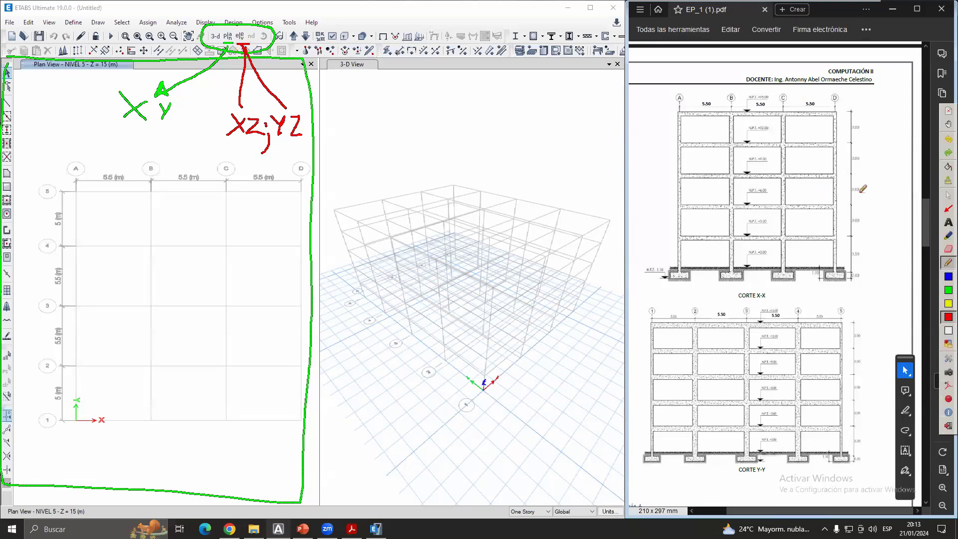
- Clear all annotations and open the elevation view settings
left_click(947, 180)
left_click(948, 194)
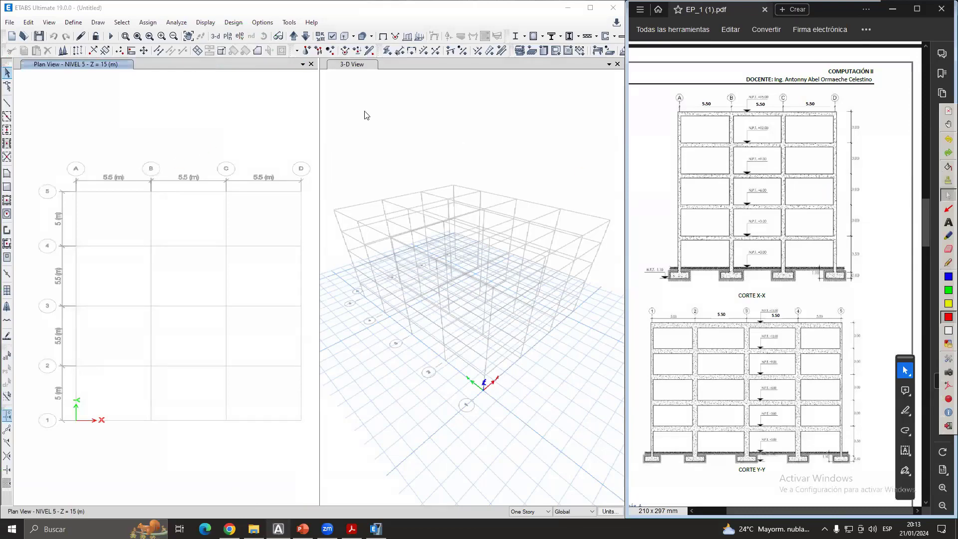
left_click(240, 39)
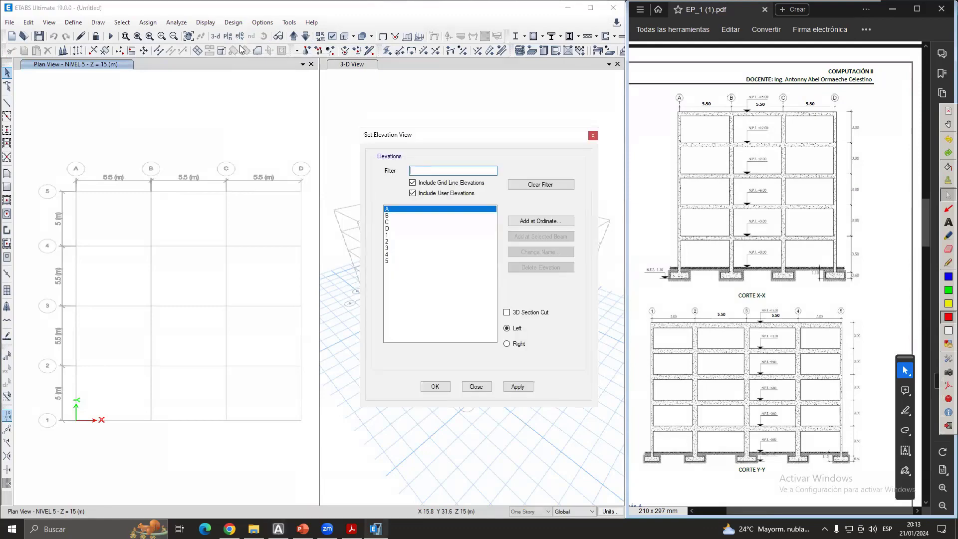
left_click_drag(422, 132, 341, 94)
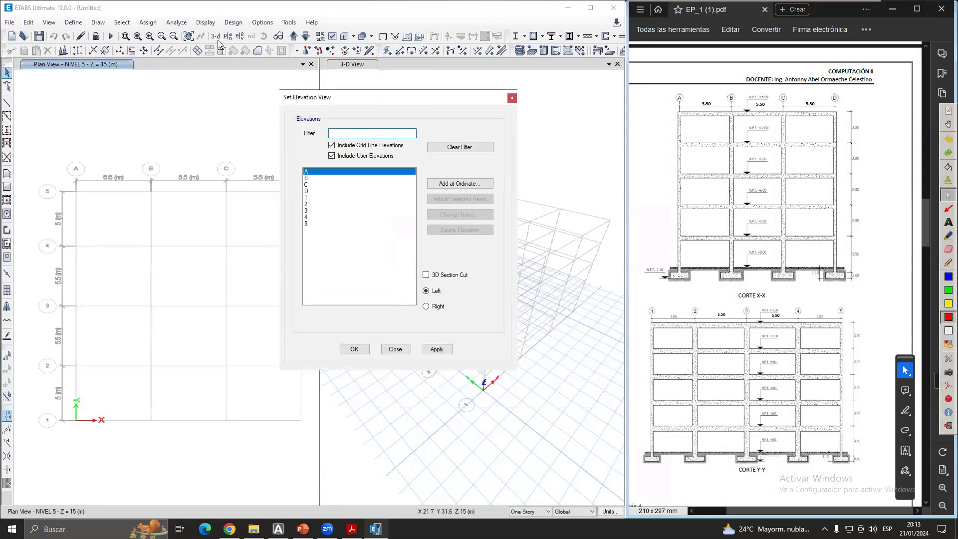
left_click(223, 38)
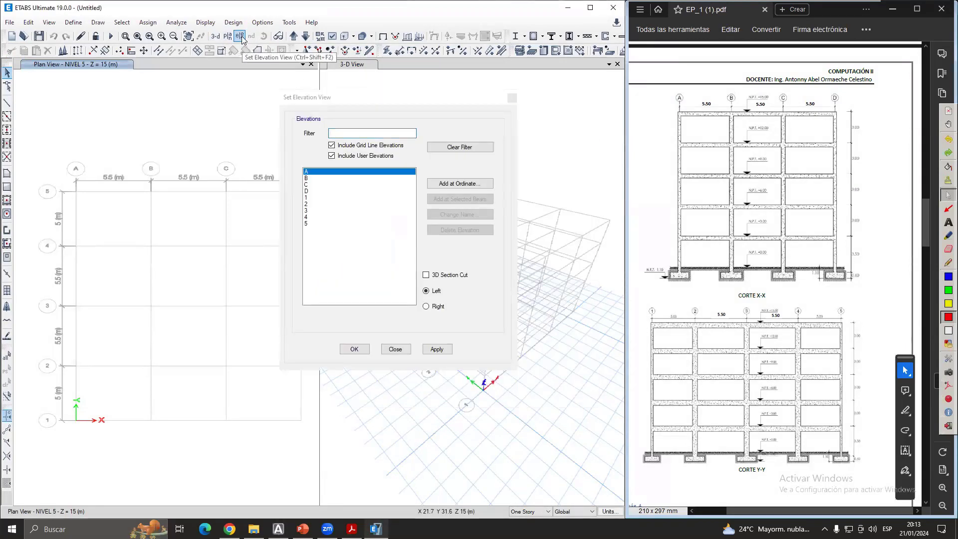
left_click_drag(361, 97, 362, 102)
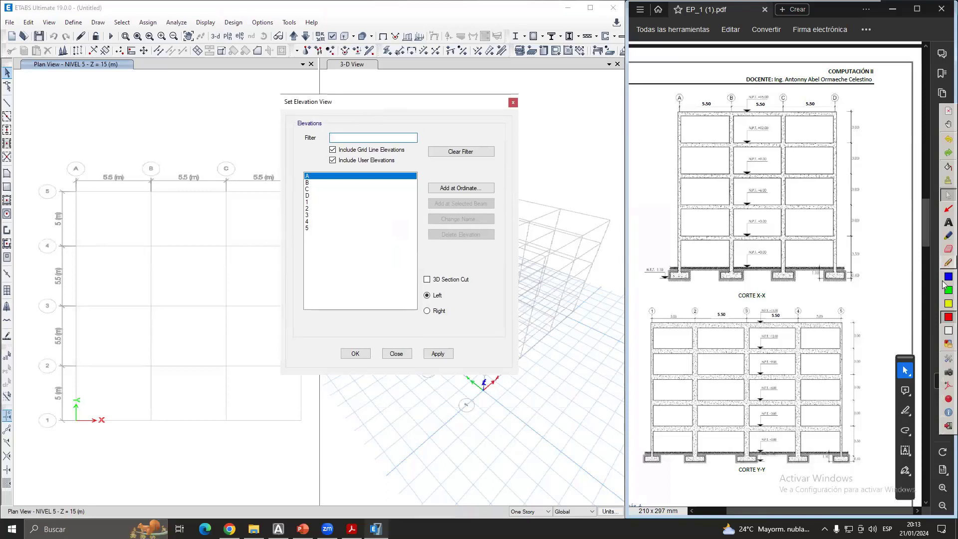
- Draw a green frame around the Set Elevation View dialog
left_click(948, 290)
left_click(948, 262)
mouse_move(271, 92)
left_mouse_down()
mouse_move(525, 100)
mouse_move(518, 376)
mouse_move(292, 365)
mouse_move(279, 93)
left_mouse_up()
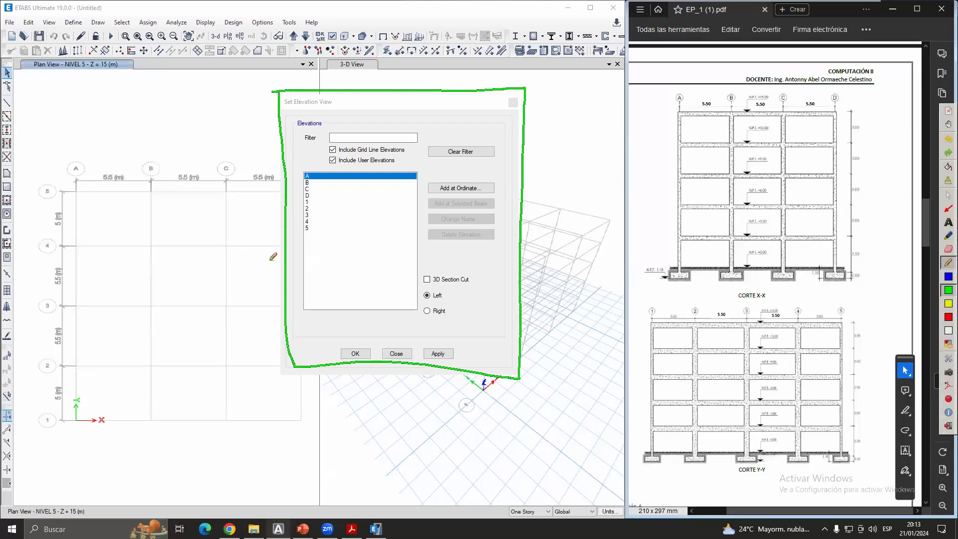
left_click(948, 194)
- Go through the entries in the elevations list, select A, and move the dialog over the plan view
left_click(413, 125)
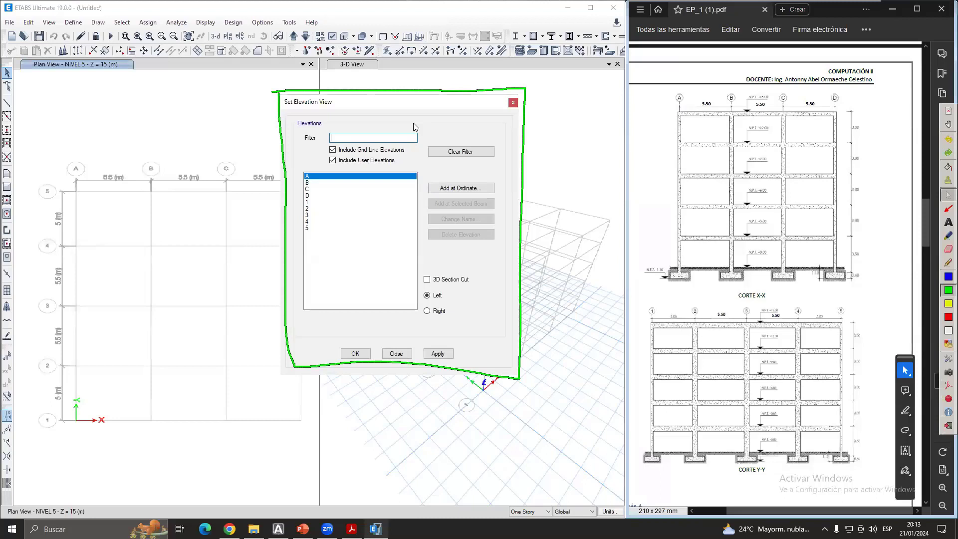
left_click(310, 201)
left_click(321, 182)
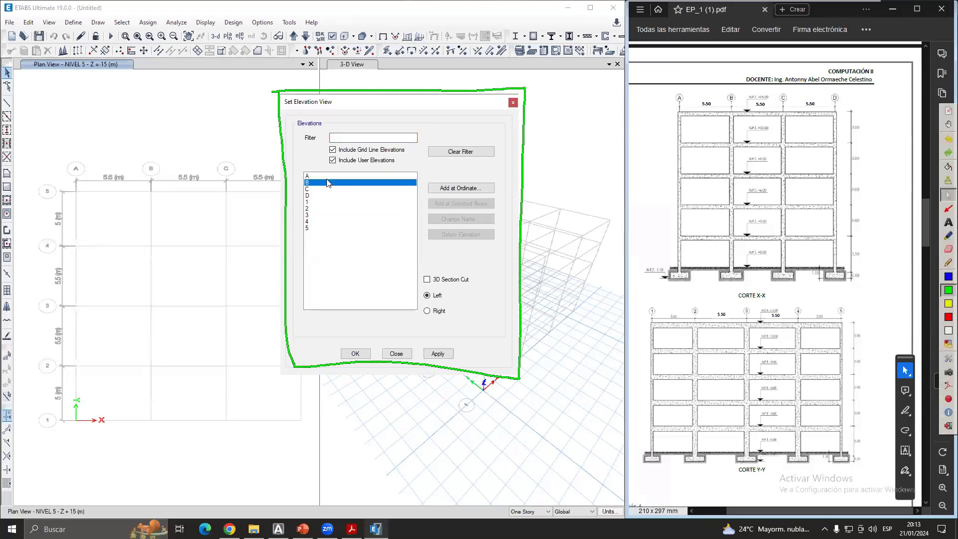
left_click(323, 176)
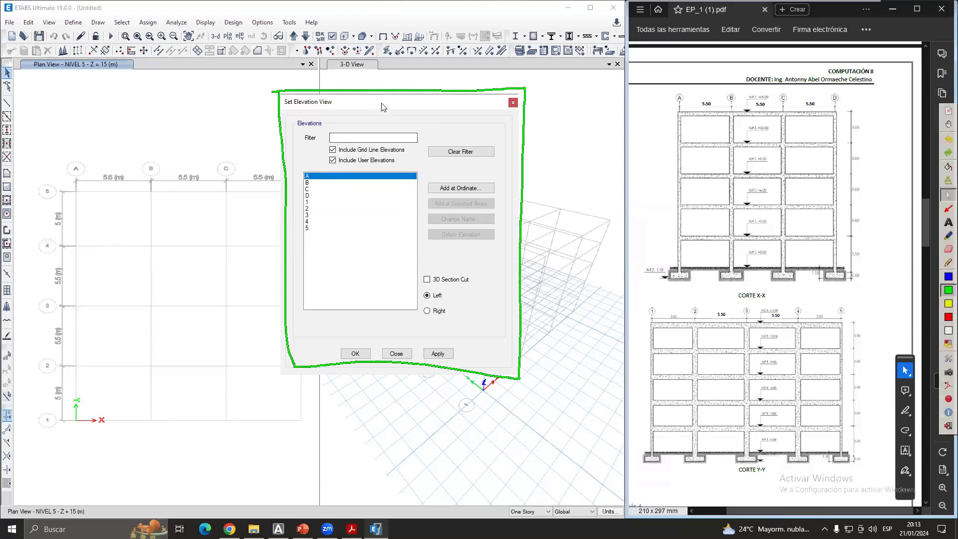
left_click_drag(352, 102, 118, 96)
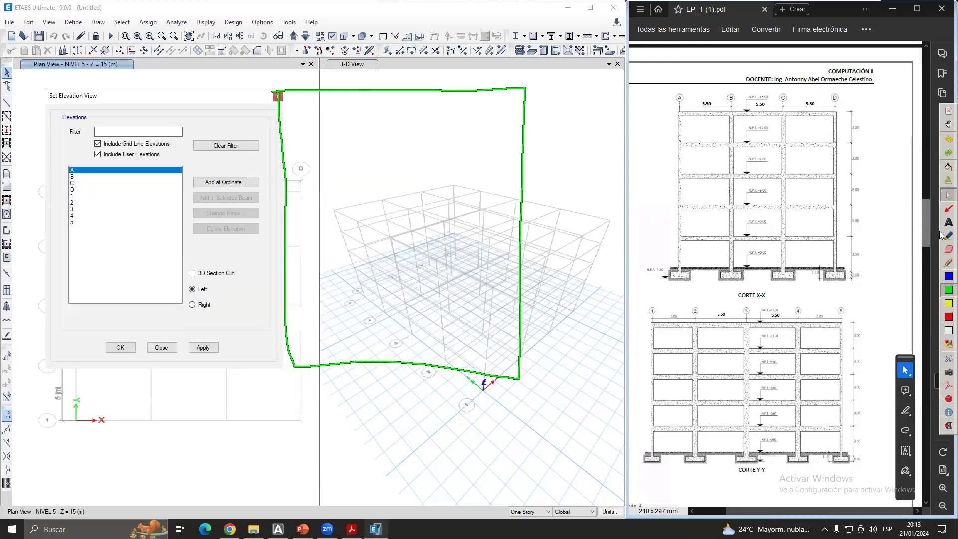
- Erase the green frame and outline grid A's vertical plane in the 3D view with a blue base line and green edges
left_click(948, 249)
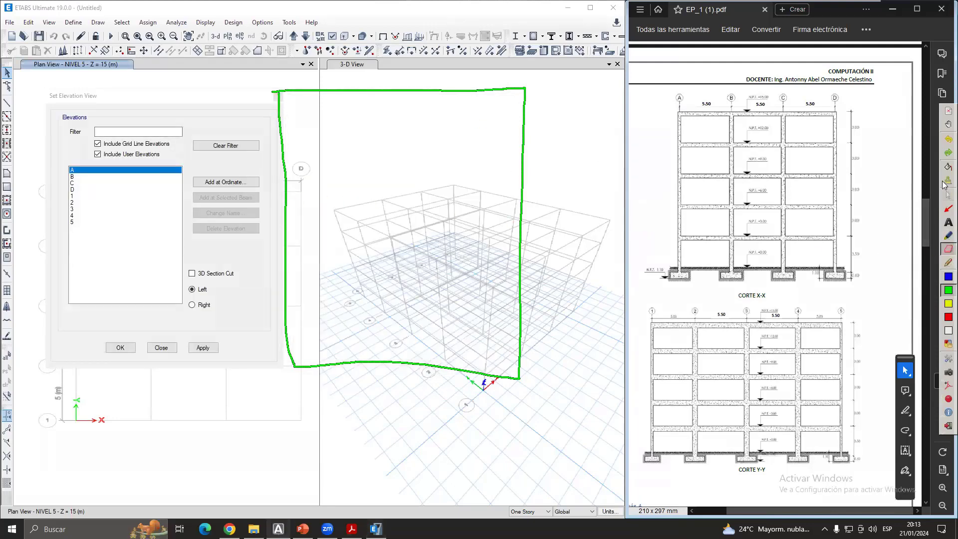
left_click(943, 195)
left_click(948, 262)
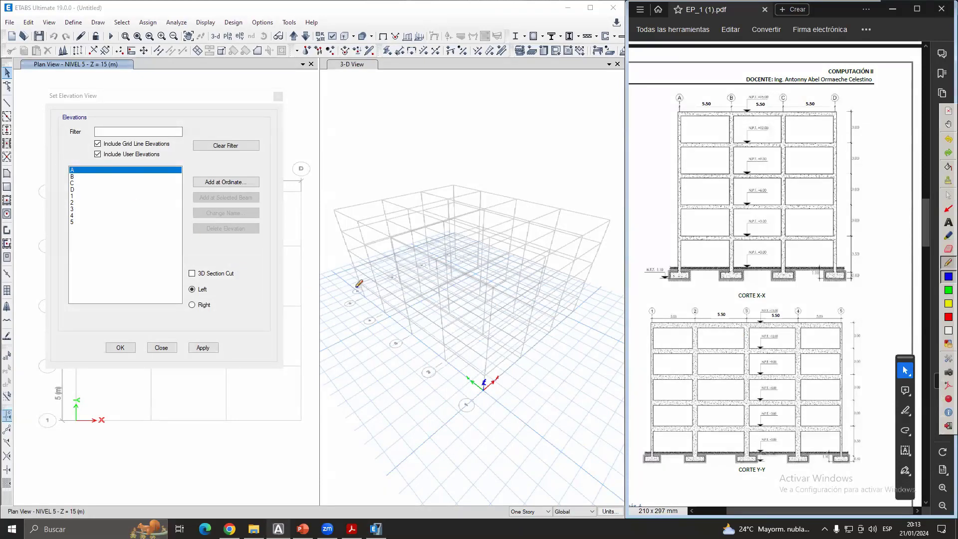
left_click_drag(362, 294, 485, 391)
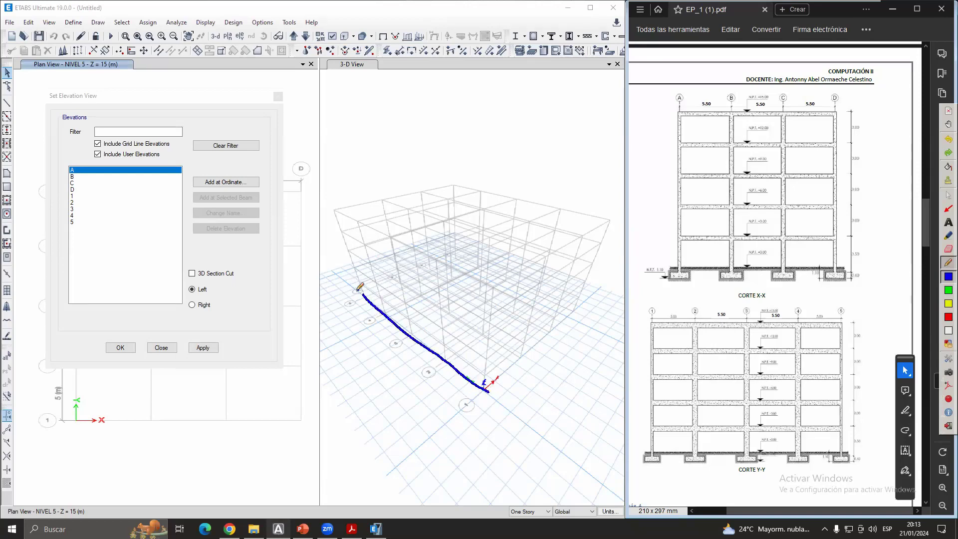
left_click_drag(363, 288, 362, 294)
left_click(948, 290)
mouse_move(361, 292)
left_mouse_down()
mouse_move(345, 222)
mouse_move(491, 289)
mouse_move(492, 383)
left_mouse_up()
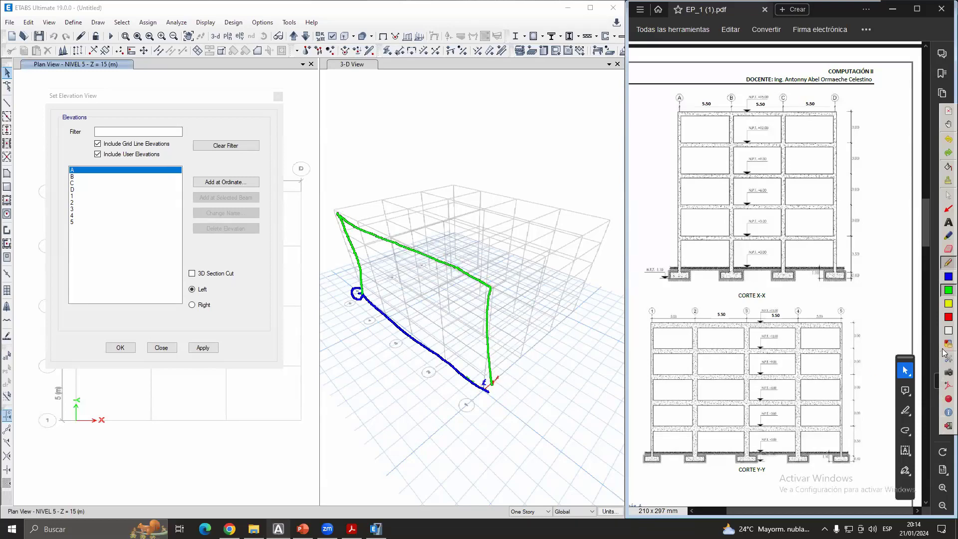
- Underline elevation 2 in the list in blue and outline grid 2's vertical plane in the 3D view in blue and green
left_click(948, 276)
left_click_drag(69, 204, 78, 205)
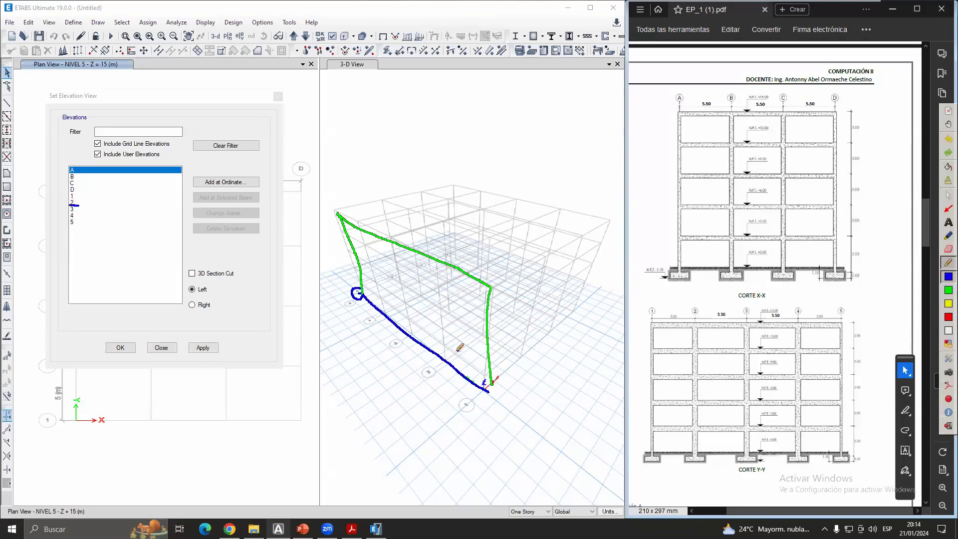
left_click_drag(431, 369, 539, 294)
left_click_drag(434, 368, 432, 379)
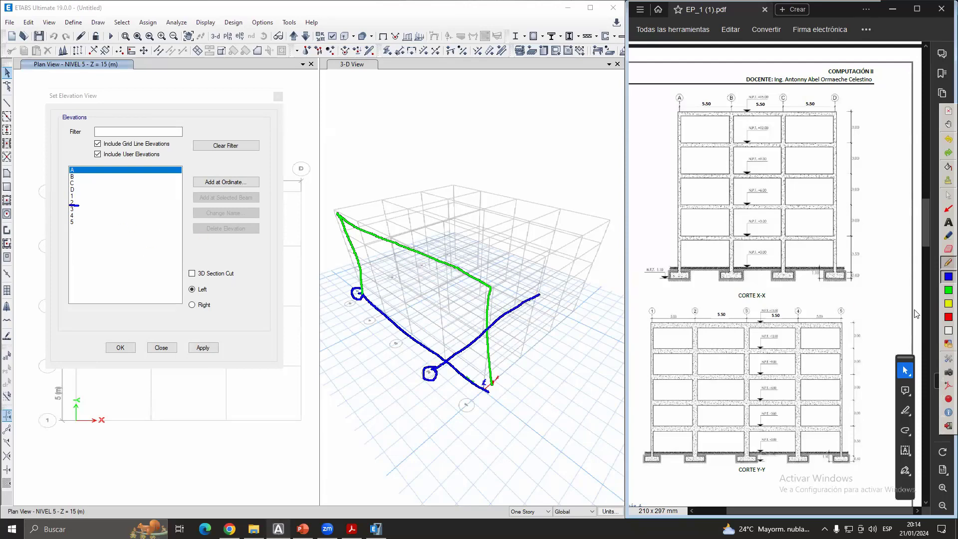
left_click(947, 290)
mouse_move(445, 359)
left_mouse_down()
mouse_move(438, 257)
mouse_move(556, 208)
mouse_move(541, 293)
left_mouse_up()
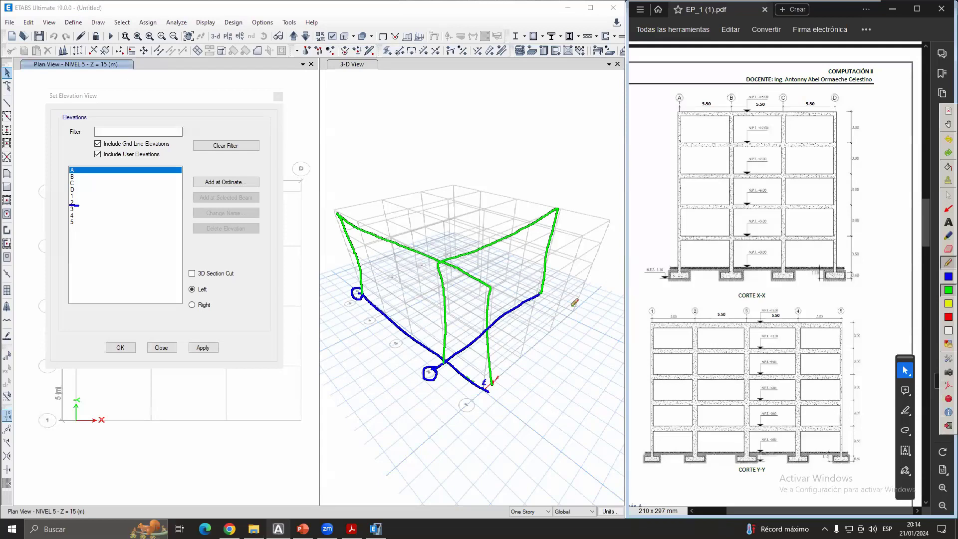
- Clear the annotations and replace the plan view with elevation A
left_click(948, 195)
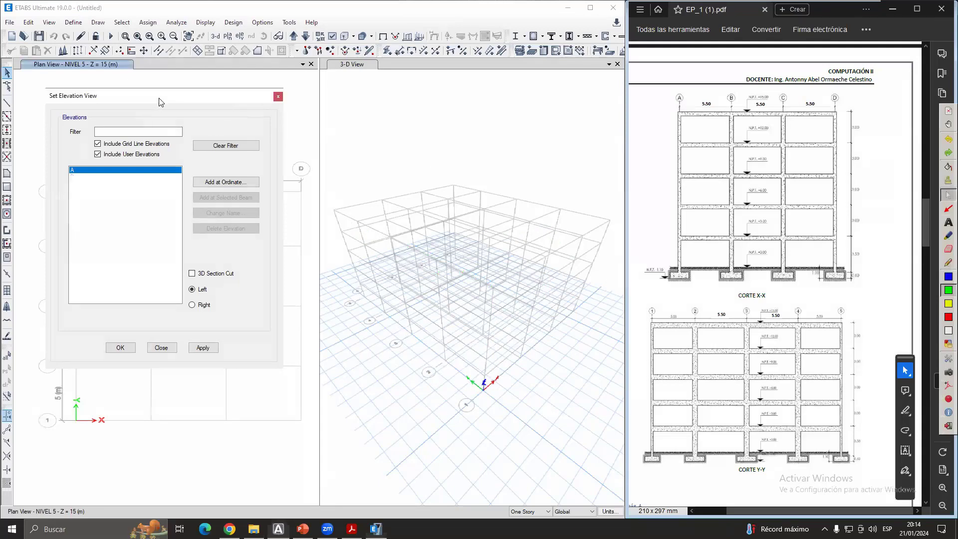
left_click_drag(155, 100, 490, 93)
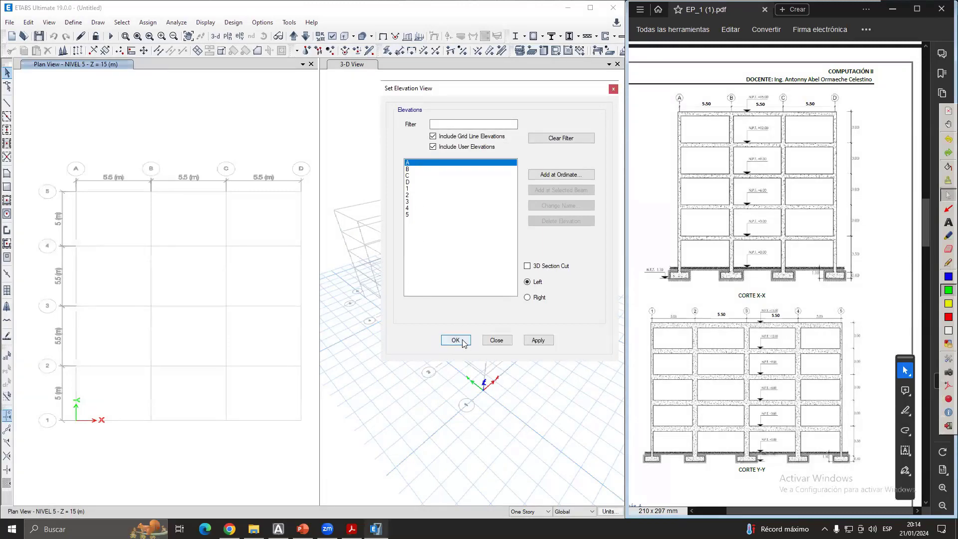
left_click(548, 341)
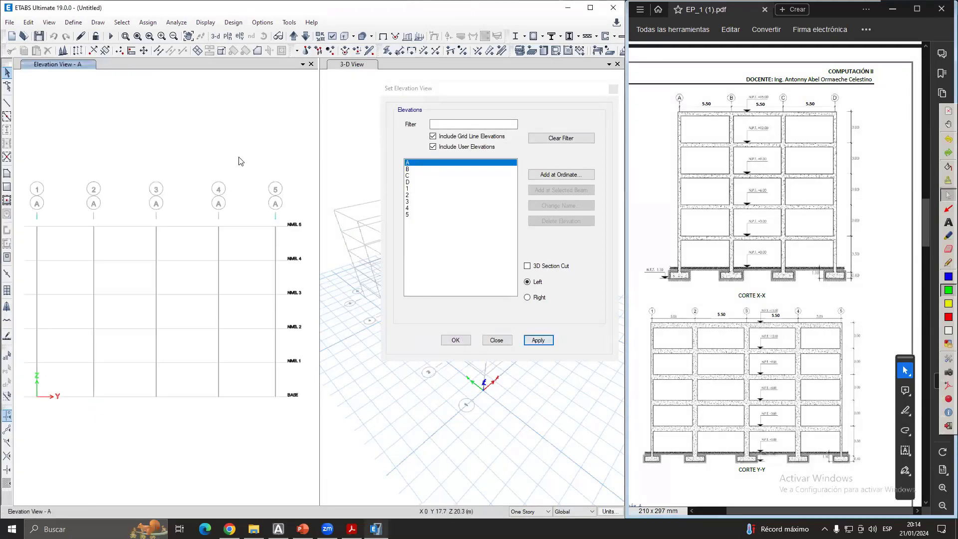
left_click(613, 90)
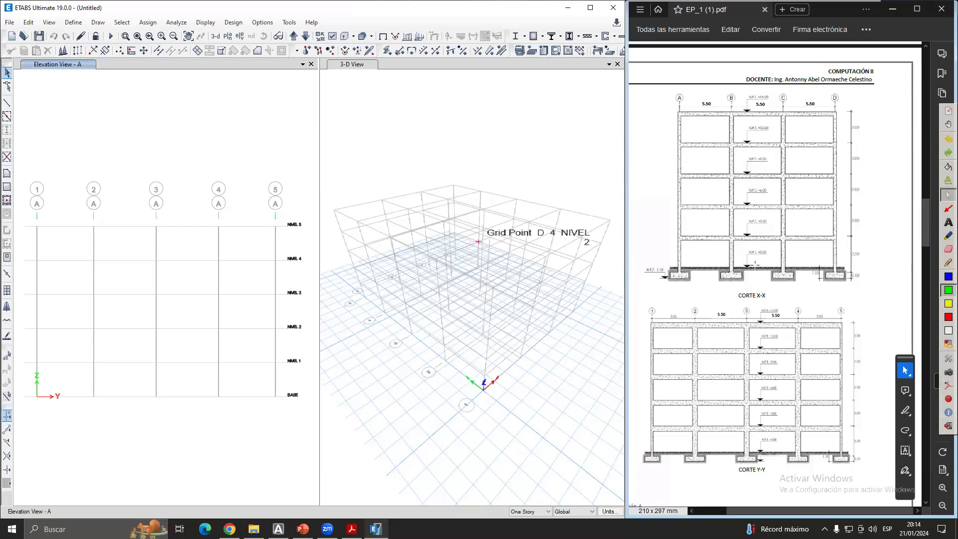
- Circle the five A bubbles in the elevation in green and outline grid A's vertical plane in the 3D view
left_click(948, 290)
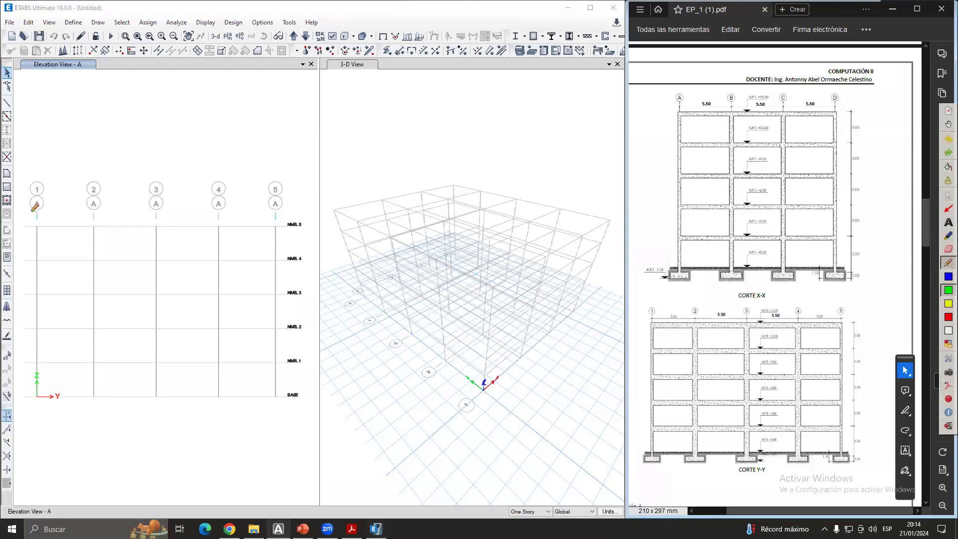
mouse_move(32, 210)
left_mouse_down()
mouse_move(42, 198)
mouse_move(31, 208)
left_mouse_up()
left_click_drag(92, 193, 96, 204)
mouse_move(161, 198)
left_mouse_down()
mouse_move(150, 194)
mouse_move(161, 201)
left_mouse_up()
left_click_drag(226, 199, 226, 203)
left_click_drag(269, 195, 278, 195)
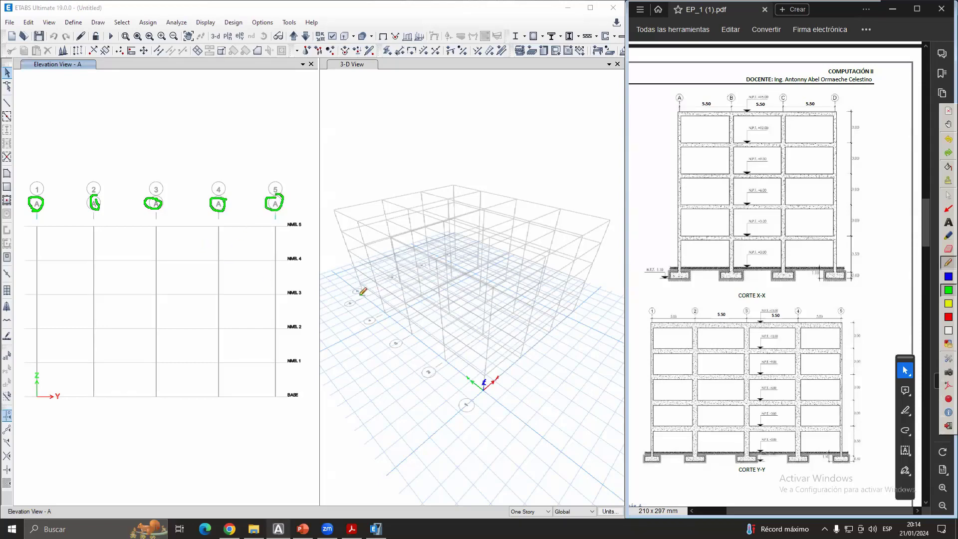
left_click_drag(360, 295, 484, 384)
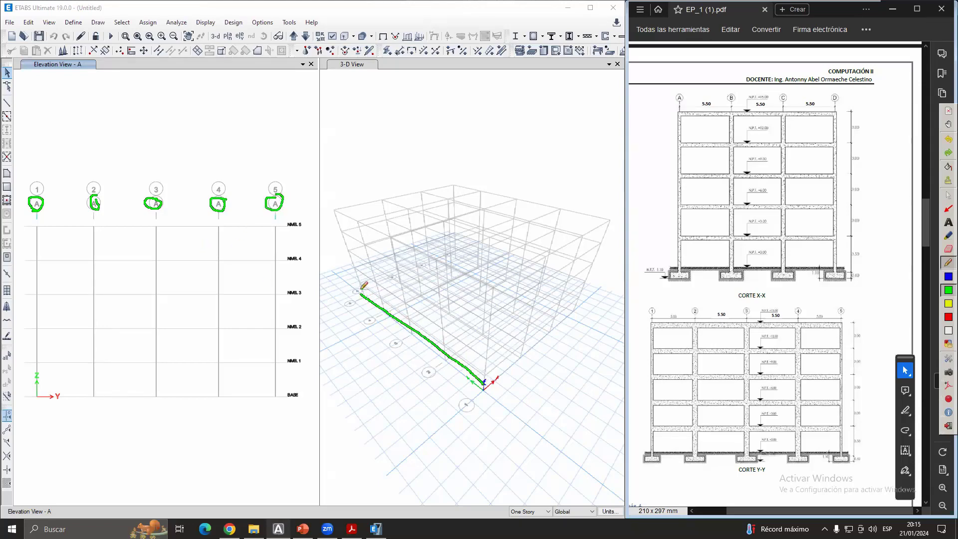
mouse_move(358, 289)
left_mouse_down()
mouse_move(335, 213)
mouse_move(472, 273)
mouse_move(487, 320)
mouse_move(483, 384)
left_mouse_up()
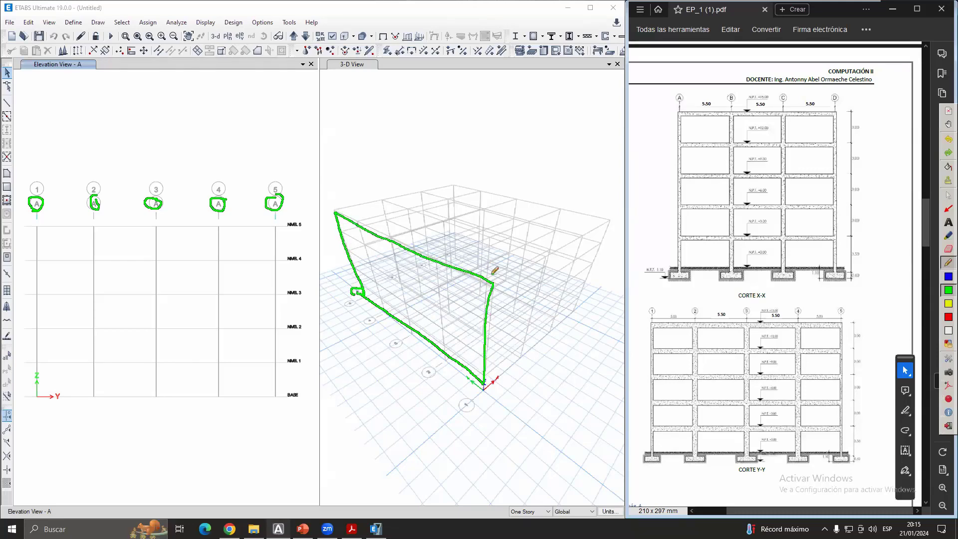
- Label axes 1 to 5 in green along the outlined plane's upper edge and draw a brace over the elevation's axis bubbles
left_click_drag(489, 250, 496, 263)
mouse_move(438, 242)
left_mouse_down()
mouse_move(438, 258)
mouse_move(444, 236)
mouse_move(454, 238)
left_mouse_up()
mouse_move(392, 238)
left_mouse_down()
mouse_move(388, 209)
mouse_move(356, 223)
mouse_move(366, 203)
left_mouse_up()
mouse_move(365, 194)
left_mouse_down()
mouse_move(365, 208)
mouse_move(328, 182)
left_mouse_up()
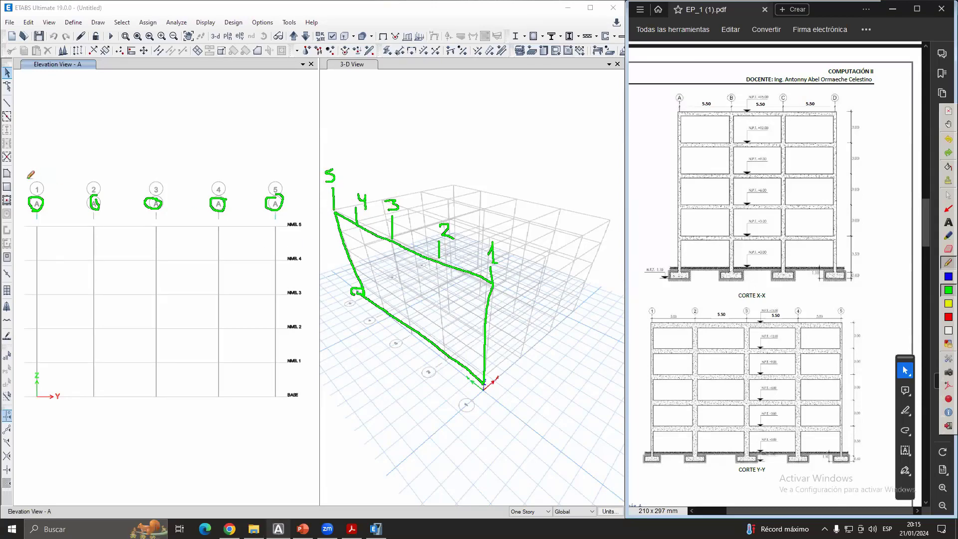
mouse_move(28, 177)
left_mouse_down()
mouse_move(126, 172)
mouse_move(289, 185)
left_mouse_up()
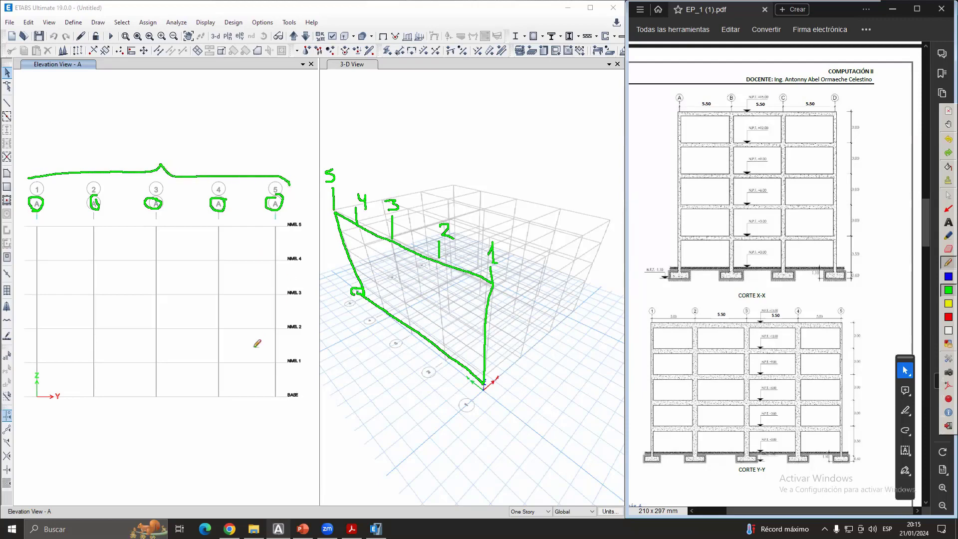
- Hatch the bay between axes 1 and 2 of grid A's plane in red in the 3D view
left_click(948, 317)
mouse_move(437, 264)
left_mouse_down()
mouse_move(443, 350)
mouse_move(446, 290)
mouse_move(447, 309)
left_mouse_up()
mouse_move(480, 286)
left_mouse_down()
mouse_move(444, 327)
mouse_move(456, 342)
left_mouse_up()
left_click_drag(481, 333, 469, 356)
left_click(493, 365)
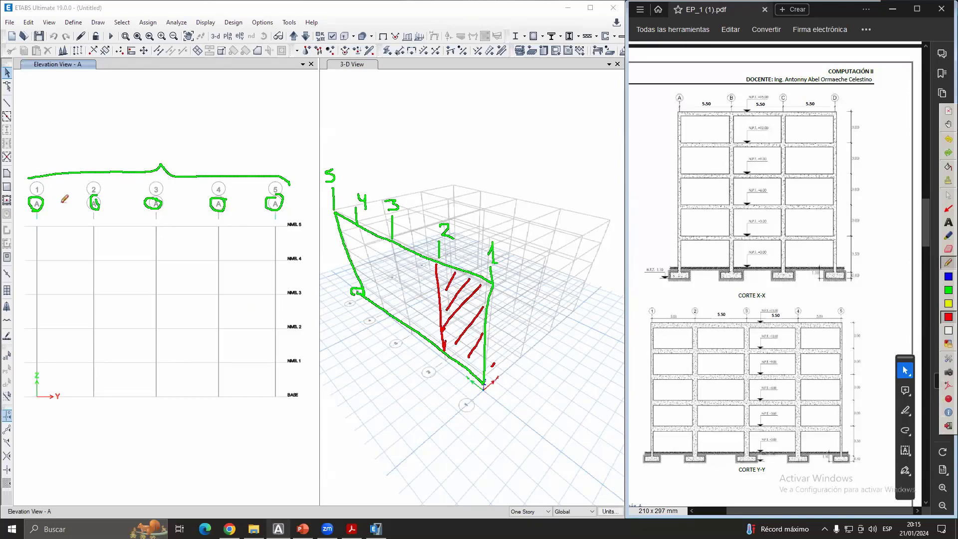
- Hatch the bay between axes 1 and 2 in red over its full height in elevation A
left_click_drag(56, 229, 37, 254)
left_click_drag(73, 233, 38, 281)
left_click_drag(91, 245, 51, 300)
mouse_move(87, 277)
left_mouse_down()
mouse_move(45, 328)
mouse_move(44, 353)
left_mouse_up()
left_click_drag(88, 331, 62, 368)
left_click_drag(85, 357, 28, 394)
left_click_drag(83, 378, 77, 389)
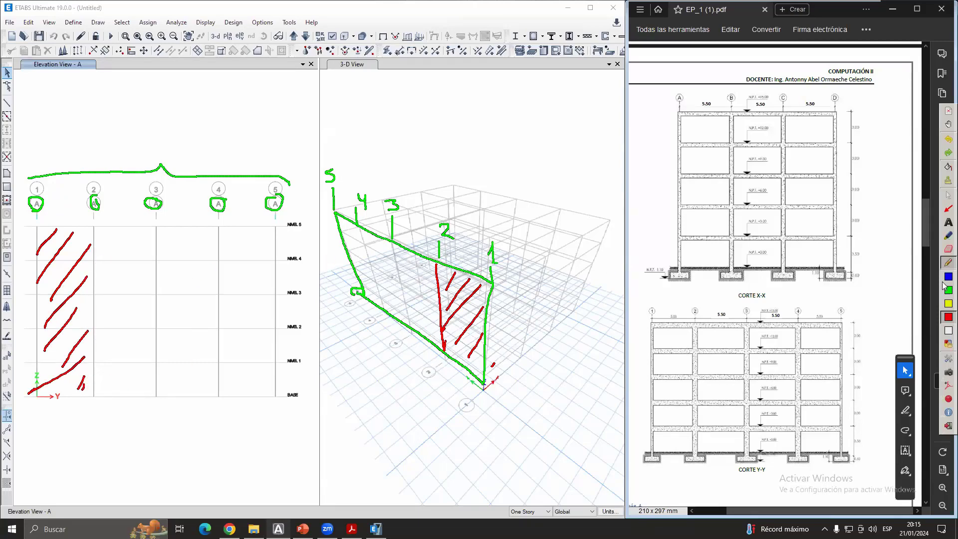
- Draw a yellow eye with an arrow pointing at grid A's plane in the 3D view, and clear all annotations
left_click(948, 303)
mouse_move(571, 195)
left_mouse_down()
mouse_move(461, 244)
mouse_move(480, 245)
left_mouse_up()
mouse_move(576, 173)
left_mouse_down()
mouse_move(613, 181)
mouse_move(580, 219)
mouse_move(593, 198)
mouse_move(568, 185)
mouse_move(564, 219)
left_mouse_up()
left_click_drag(573, 210, 569, 222)
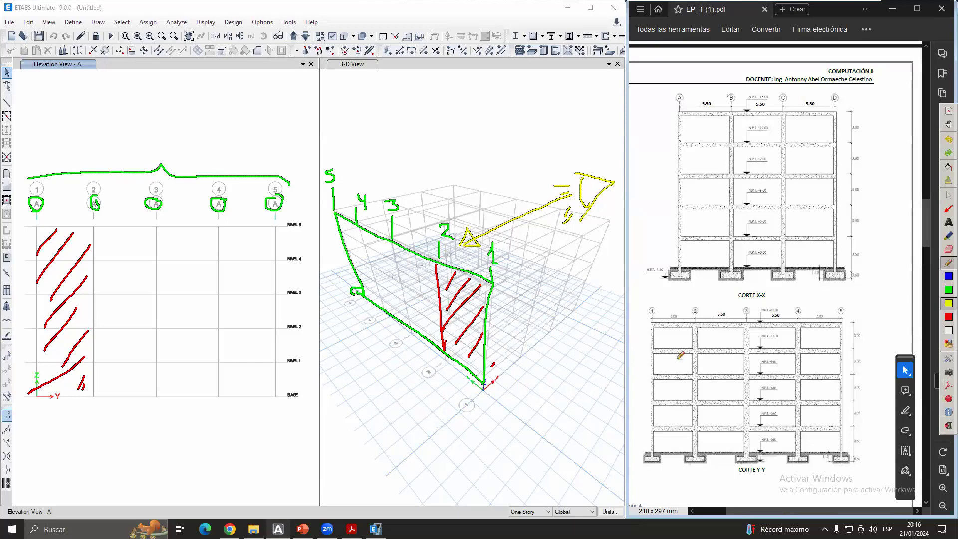
left_click(948, 180)
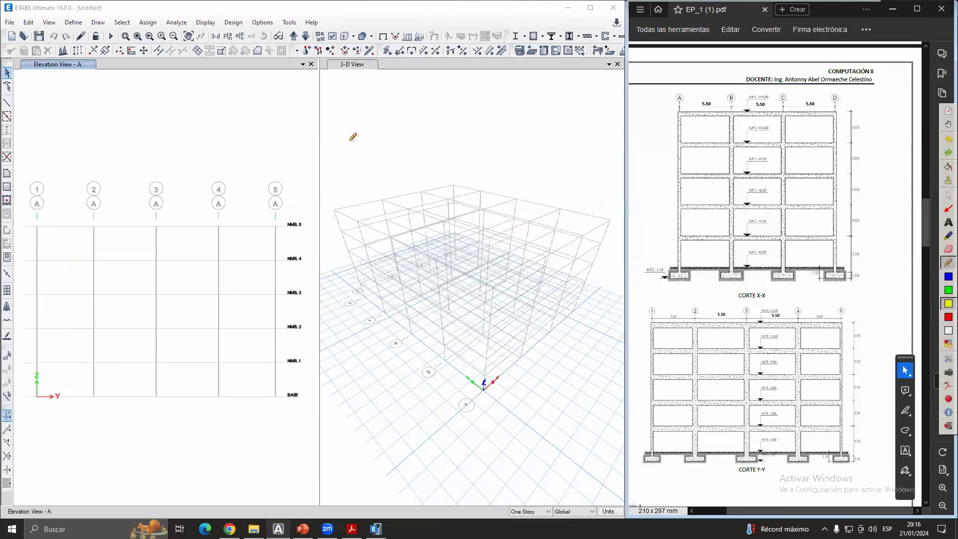
- Switch the elevation view from grid A to elevation 1 and close the elevation settings
left_click(948, 194)
left_click(190, 131)
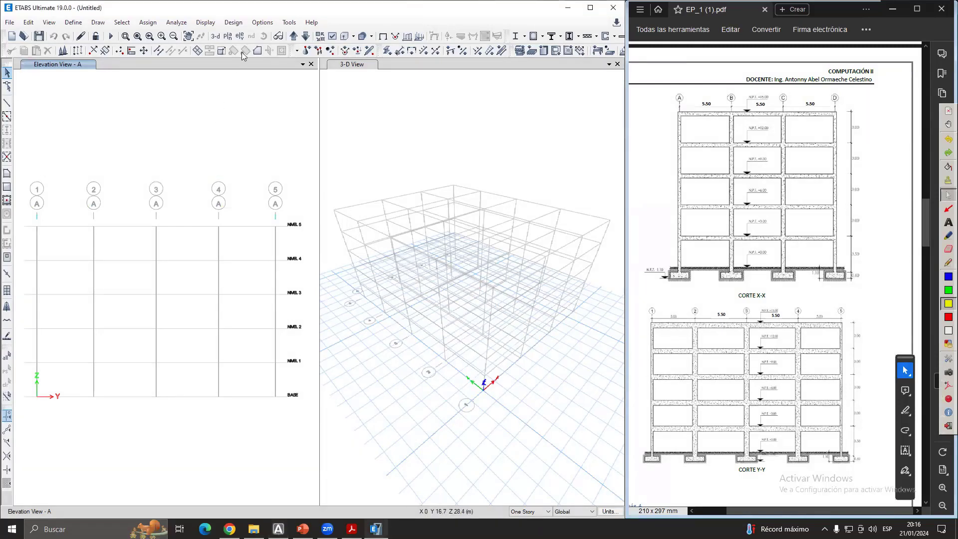
left_click(240, 36)
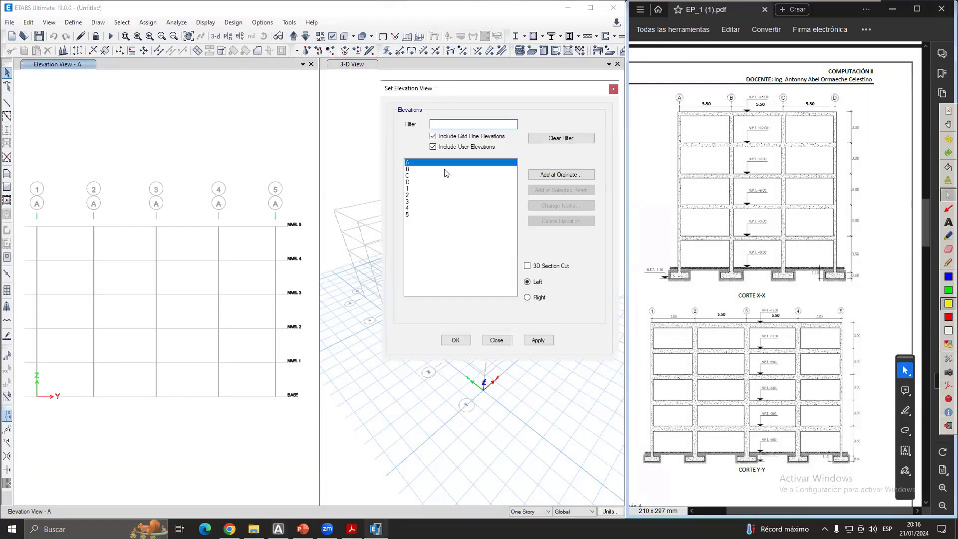
left_click(409, 189)
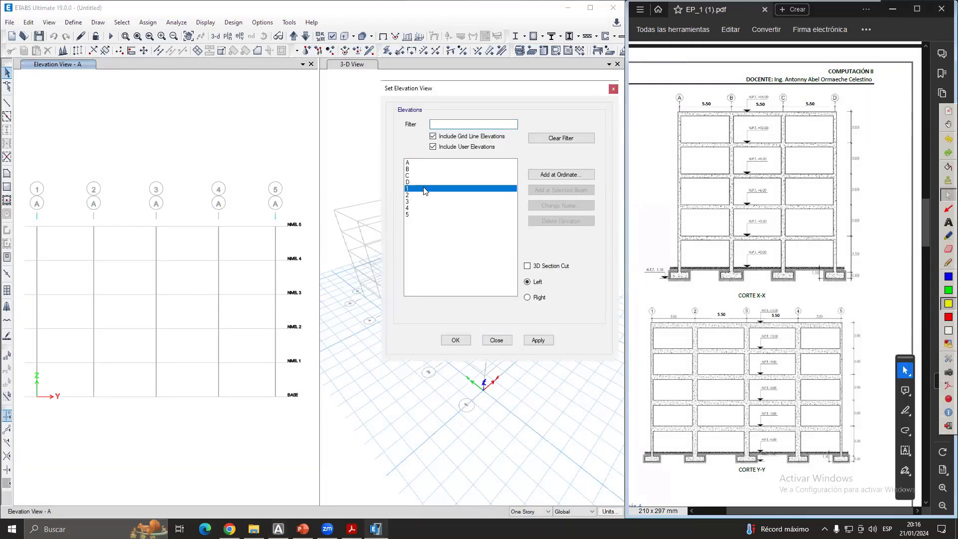
left_click(538, 339)
left_click(613, 89)
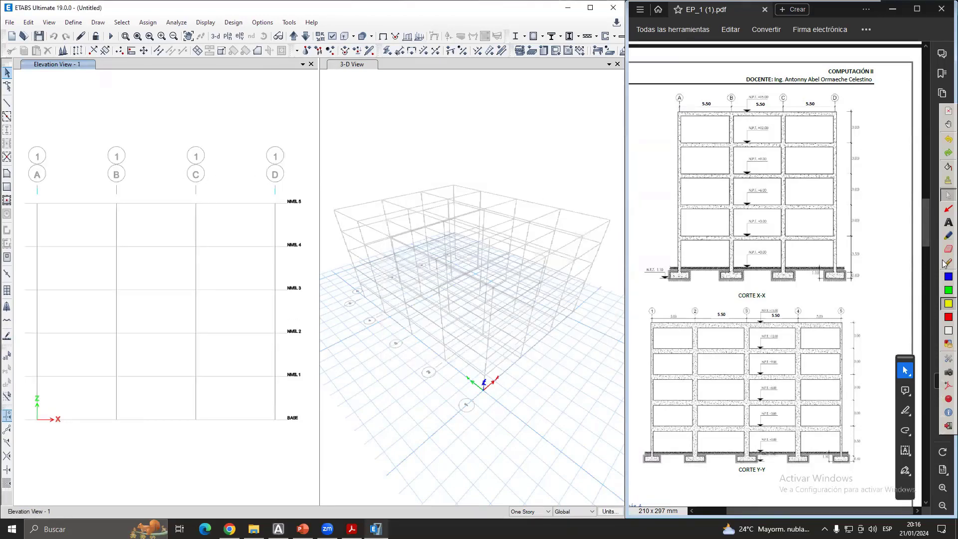
- Mark the axis 1 bubbles in green in the elevation, and outline grid 1's plane with axes A to D labelled in the 3D view
left_click(947, 289)
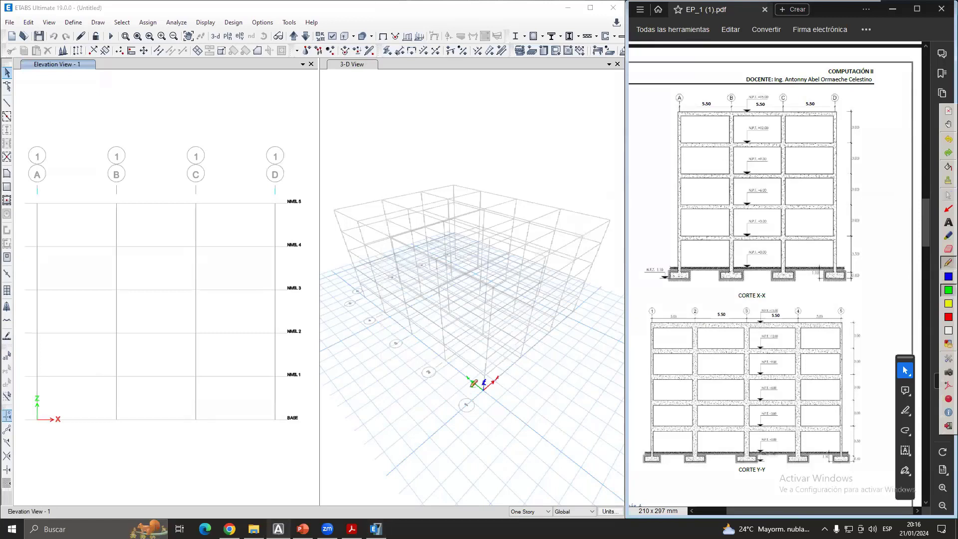
left_click_drag(32, 147, 263, 142)
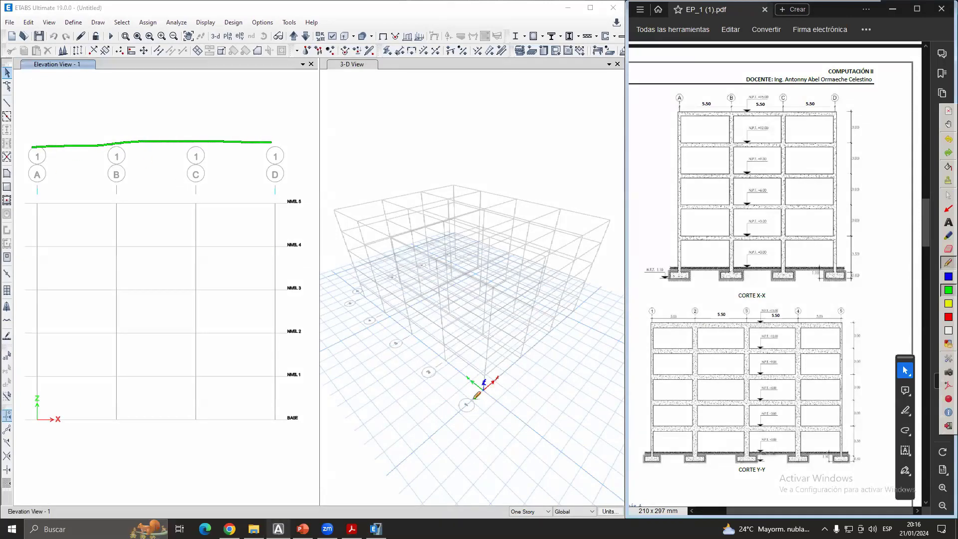
left_click_drag(472, 398, 579, 307)
mouse_move(473, 397)
left_mouse_down()
mouse_move(505, 278)
mouse_move(608, 218)
mouse_move(583, 302)
left_mouse_up()
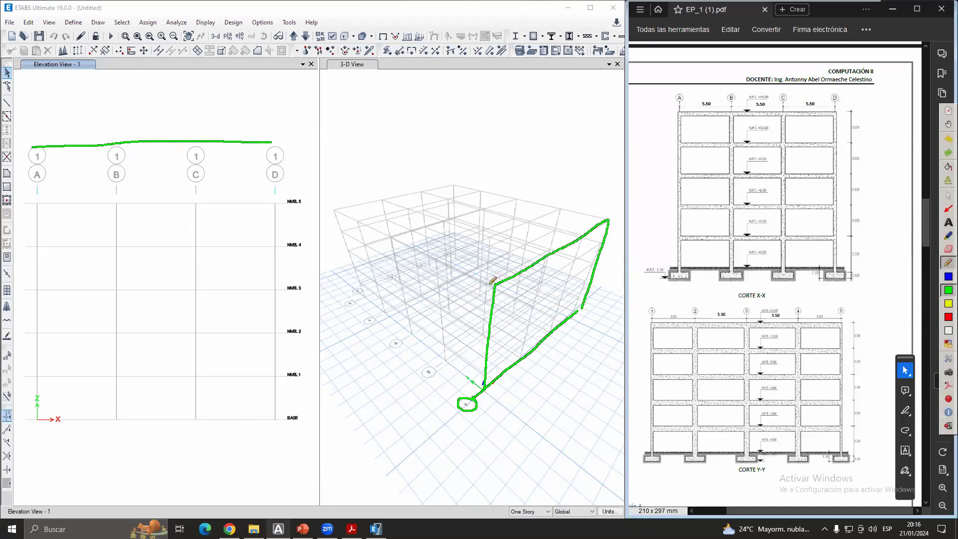
mouse_move(495, 283)
left_mouse_down()
mouse_move(504, 232)
mouse_move(498, 247)
mouse_move(547, 255)
mouse_move(545, 214)
mouse_move(581, 241)
left_mouse_up()
mouse_move(582, 200)
left_mouse_down()
mouse_move(610, 207)
mouse_move(609, 220)
left_mouse_up()
left_click_drag(602, 180, 601, 193)
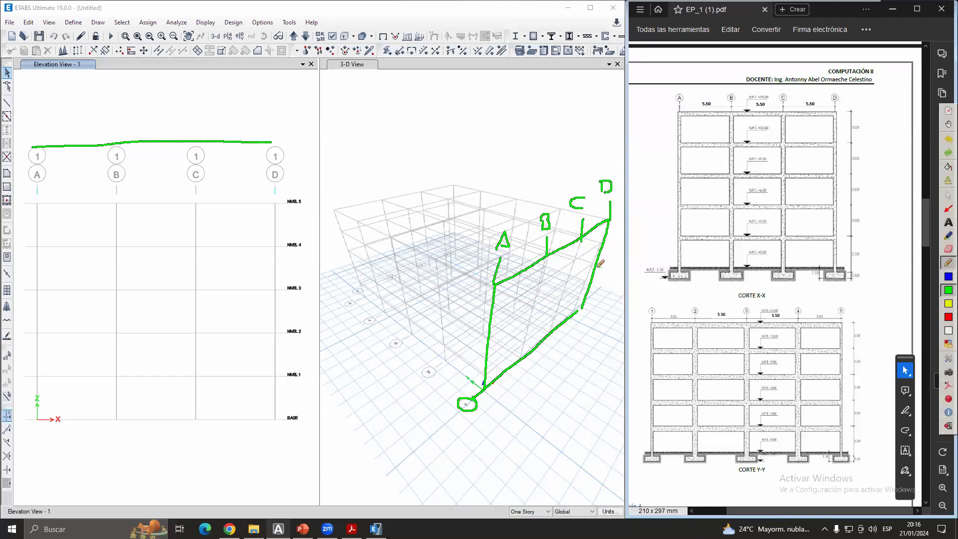
- Underline axis labels A, B, C and D in red in both the elevation and the 3D view
left_click(948, 317)
left_click_drag(31, 181, 43, 181)
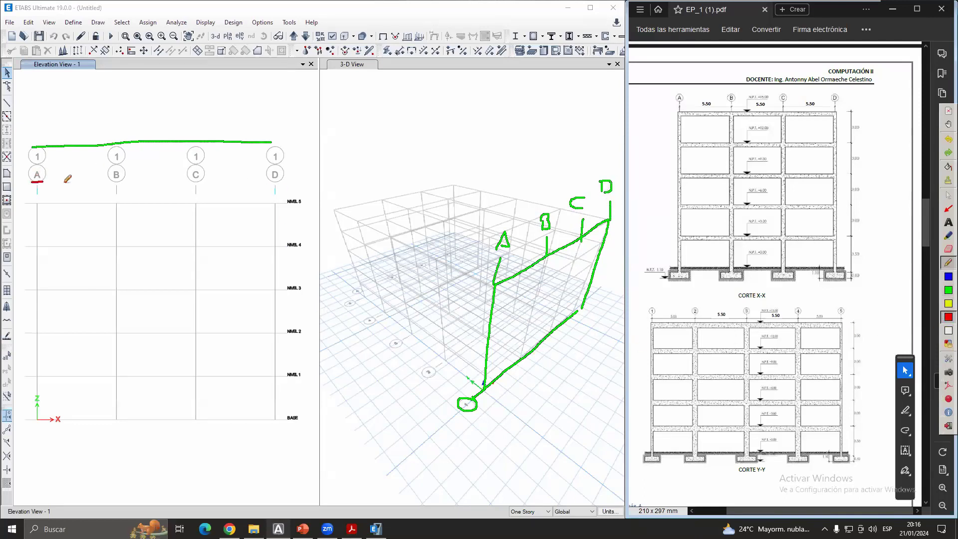
left_click_drag(109, 183, 125, 182)
left_click_drag(190, 184, 201, 184)
left_click_drag(266, 182, 275, 181)
left_click_drag(498, 255, 588, 212)
- Hatch the bay between axes C and D of grid 1's plane in red in the 3D view
mouse_move(600, 202)
left_mouse_down()
mouse_move(609, 198)
mouse_move(576, 267)
left_mouse_up()
left_click_drag(602, 237, 558, 304)
left_click_drag(585, 280, 562, 312)
left_click_drag(586, 288, 560, 317)
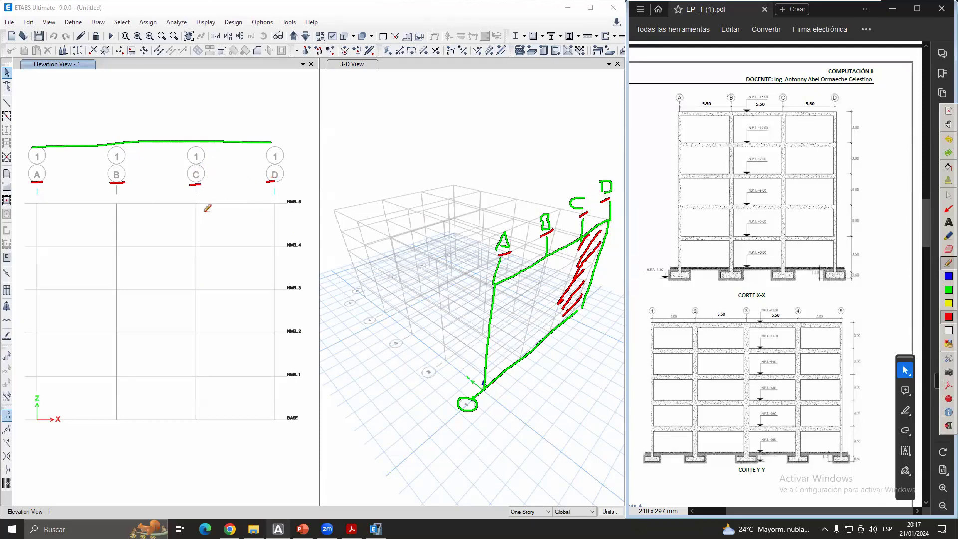
- Hatch the bay between axes C and D in red over its full height in elevation 1
mouse_move(213, 205)
left_mouse_down()
mouse_move(197, 229)
mouse_move(193, 275)
left_mouse_up()
left_click_drag(263, 207, 194, 306)
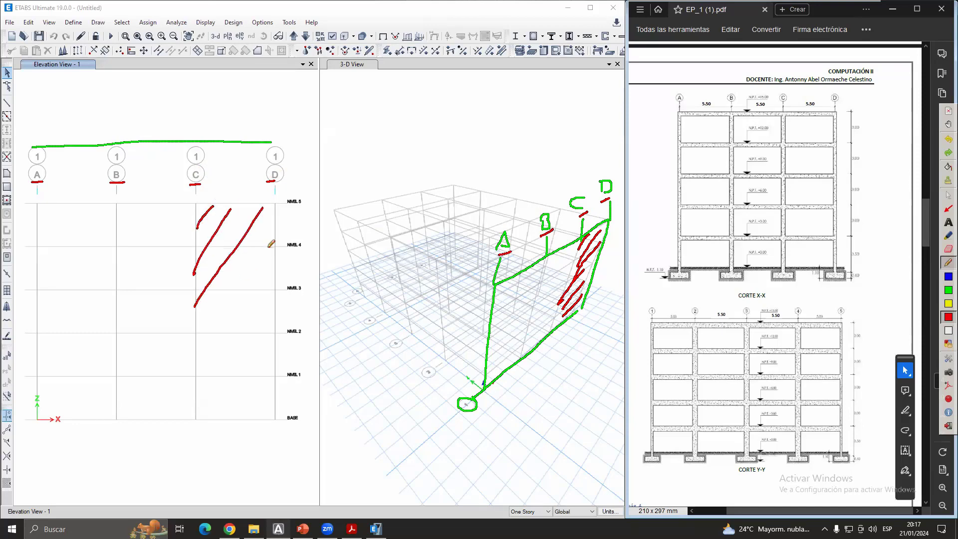
left_click_drag(278, 231, 208, 343)
left_click_drag(270, 301, 212, 414)
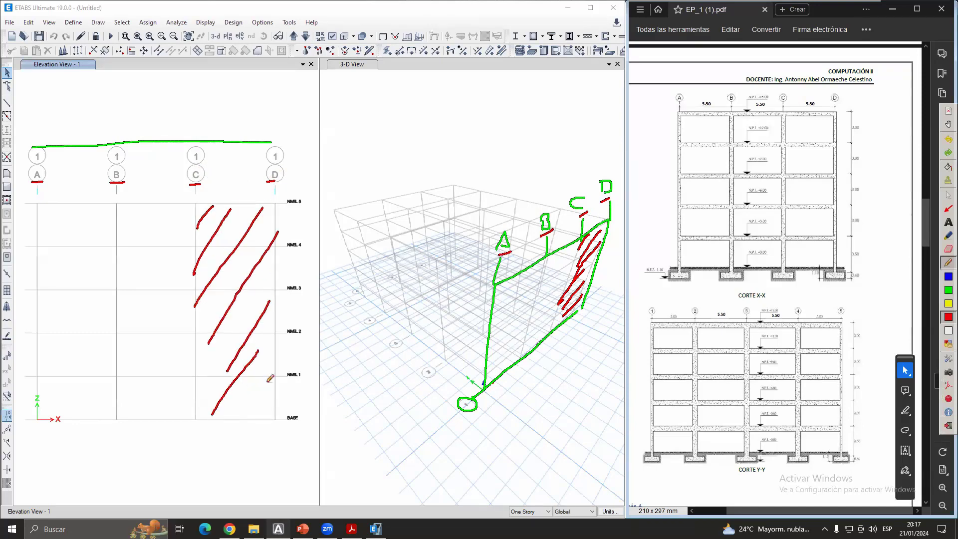
left_click_drag(269, 382, 259, 403)
left_click_drag(231, 368, 206, 402)
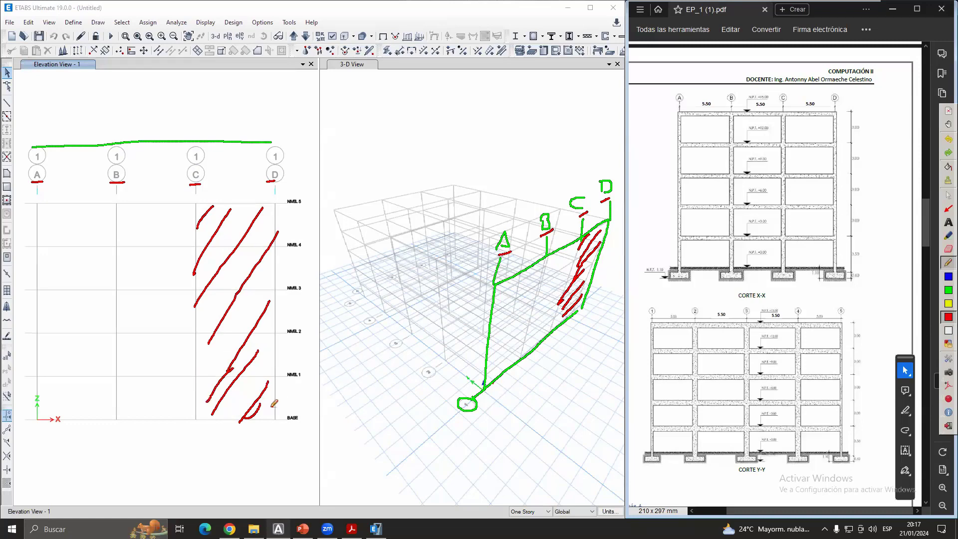
left_click_drag(273, 405, 265, 417)
- Draw a yellow eye with an arrow pointing at grid 1's plane in the 3D view, and clear all annotations
left_click(948, 304)
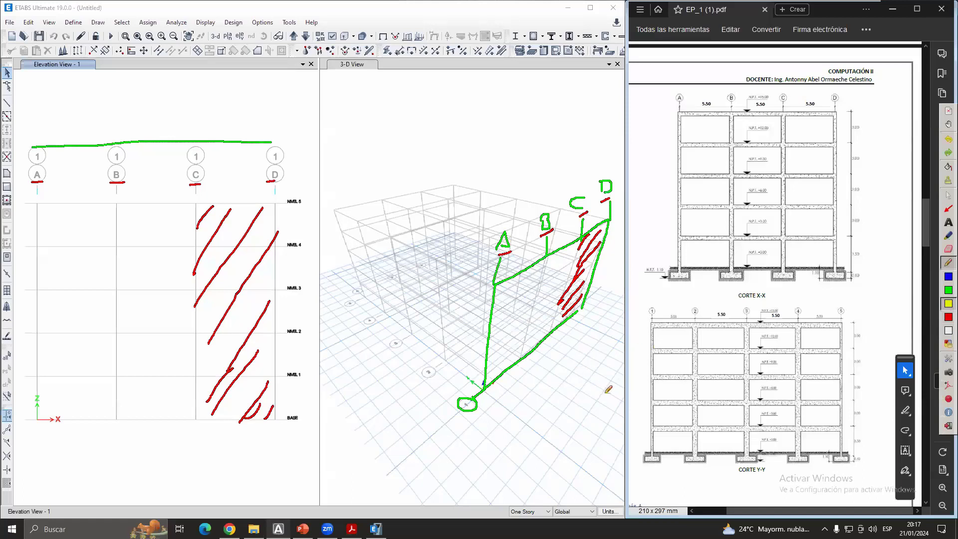
mouse_move(608, 388)
left_mouse_down()
mouse_move(553, 357)
mouse_move(539, 337)
mouse_move(550, 338)
left_mouse_up()
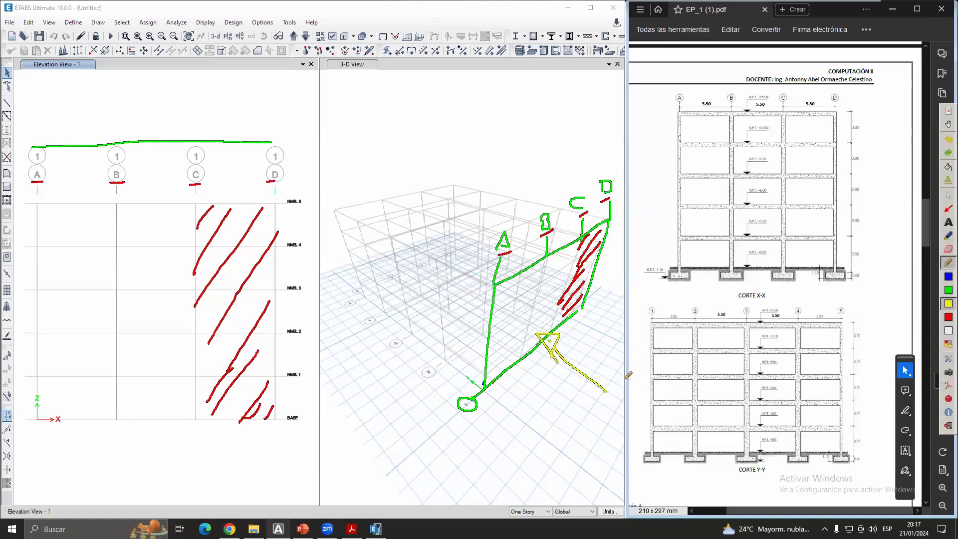
left_click_drag(616, 355, 648, 430)
left_click_drag(629, 377, 610, 420)
mouse_move(547, 409)
left_mouse_down()
mouse_move(647, 424)
mouse_move(616, 415)
left_mouse_up()
left_click_drag(580, 399, 571, 397)
left_click_drag(600, 366, 602, 328)
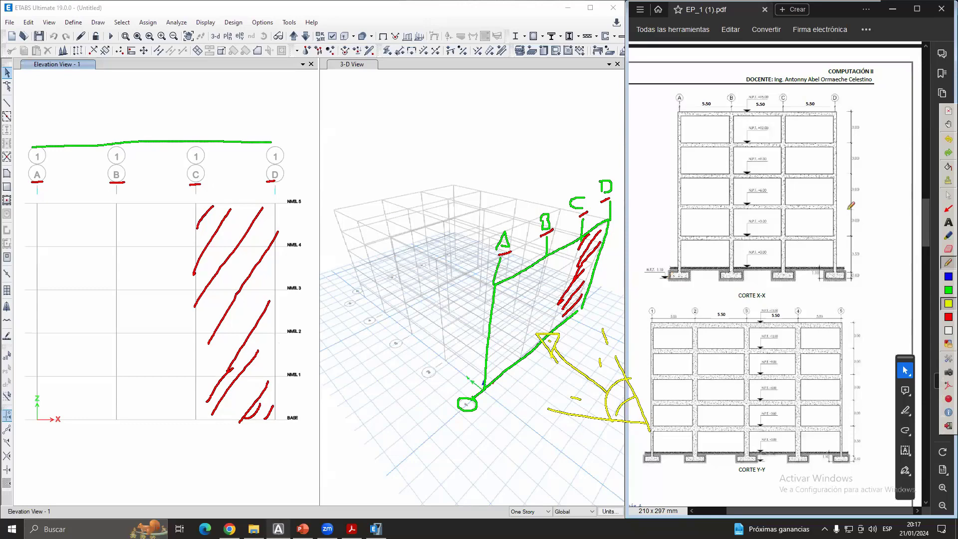
left_click(948, 195)
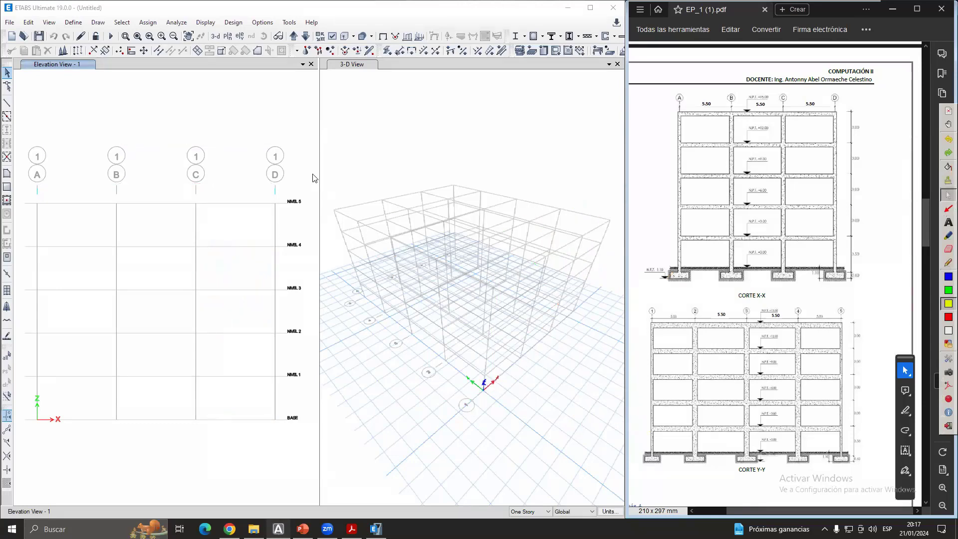
left_click(313, 174)
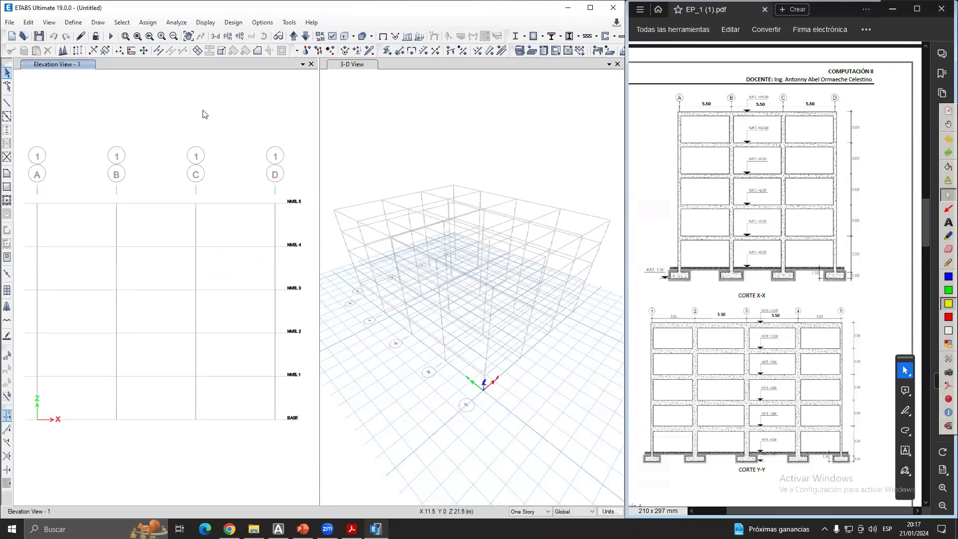
- Switch the elevation view to the plan view of story NIVEL 5 and close the plan view selection
left_click(228, 37)
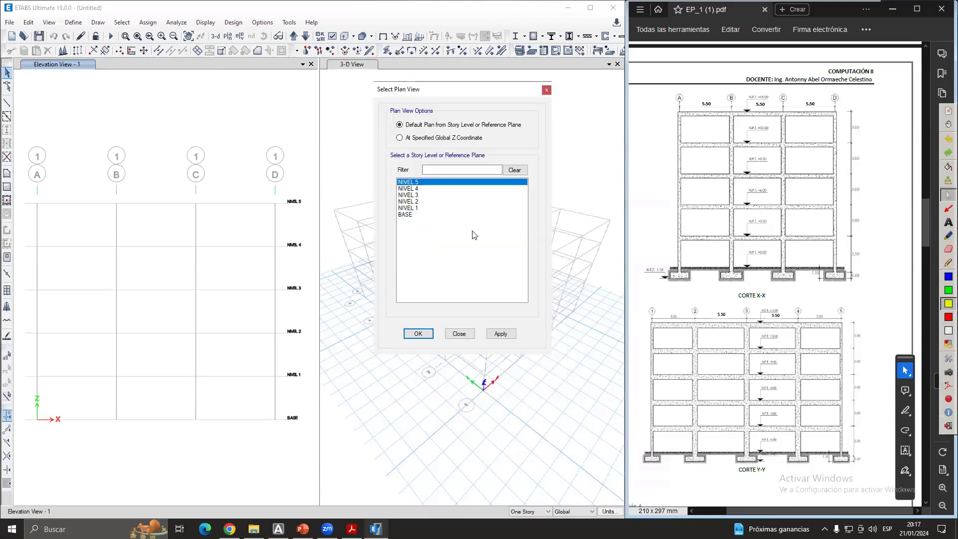
left_click(548, 90)
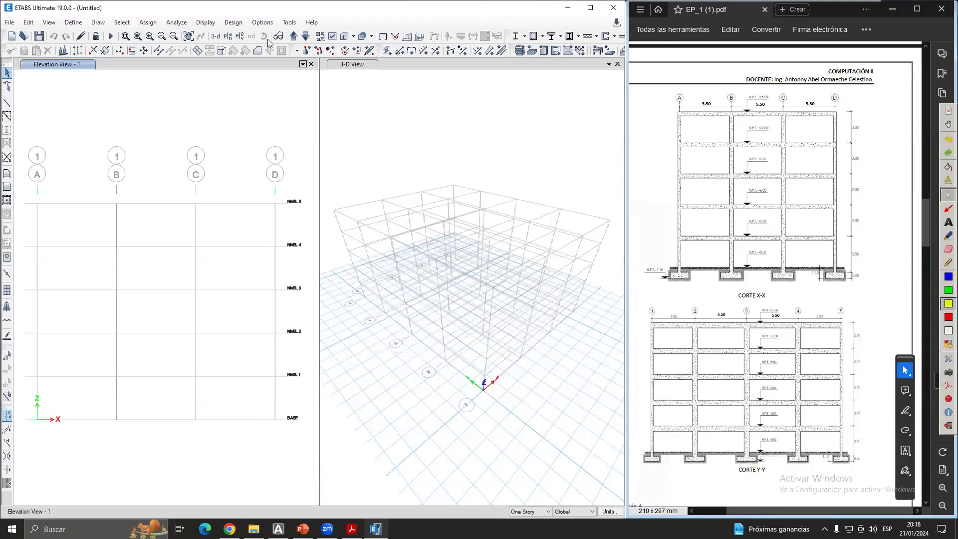
left_click(228, 37)
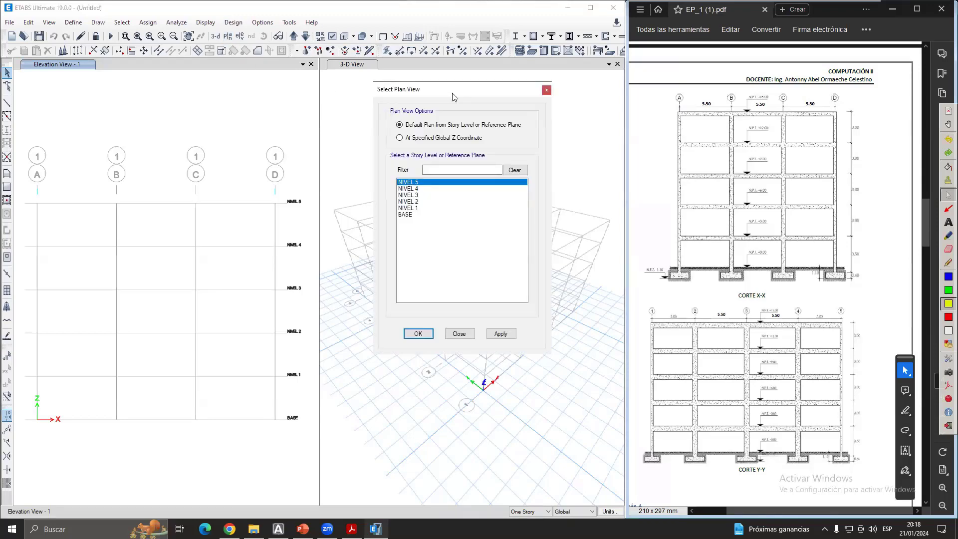
left_click_drag(415, 100, 372, 107)
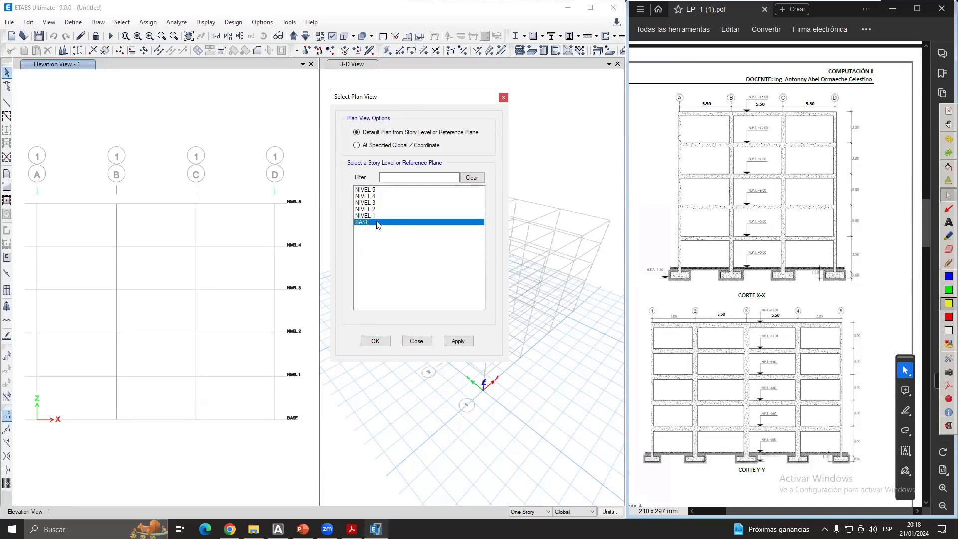
left_click(369, 190)
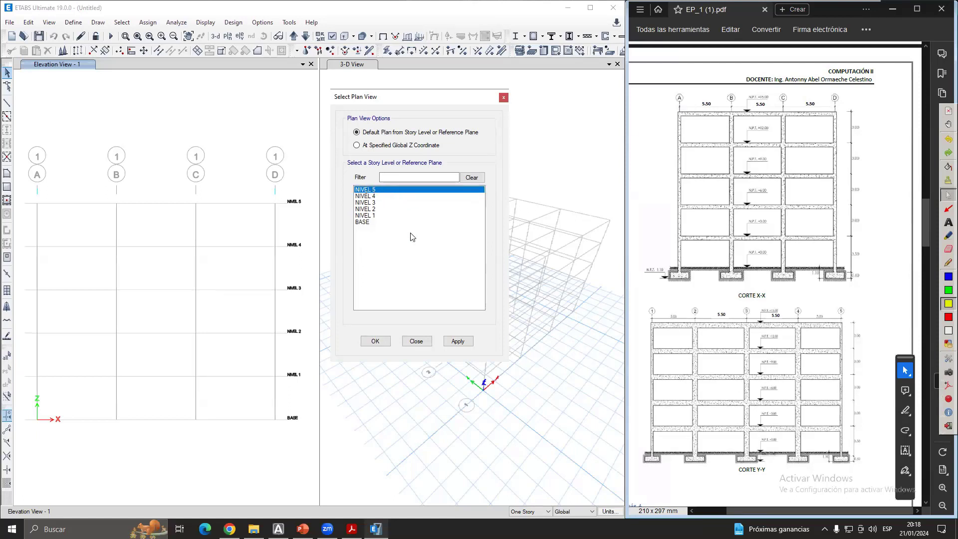
left_click(458, 341)
left_click(503, 98)
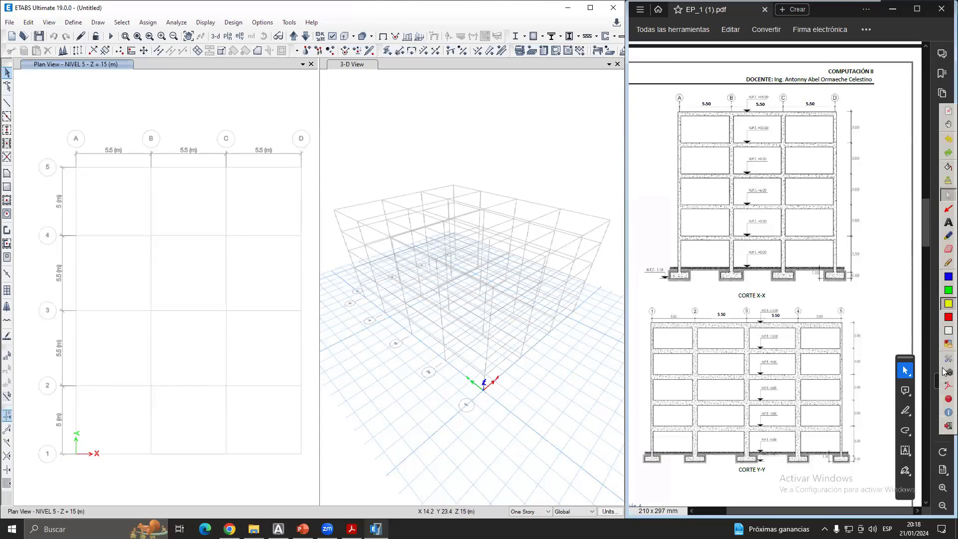
- Circle the NIVEL 5 - Z = 15 (m) plan view title in yellow with two arrows pointing at it, and clear the annotations
left_click(948, 261)
mouse_move(64, 74)
left_mouse_down()
mouse_move(85, 73)
mouse_move(68, 149)
left_mouse_up()
mouse_move(79, 91)
left_mouse_down()
mouse_move(71, 76)
mouse_move(75, 90)
mouse_move(130, 72)
mouse_move(113, 85)
mouse_move(112, 149)
mouse_move(111, 76)
left_mouse_up()
left_click_drag(111, 76, 117, 88)
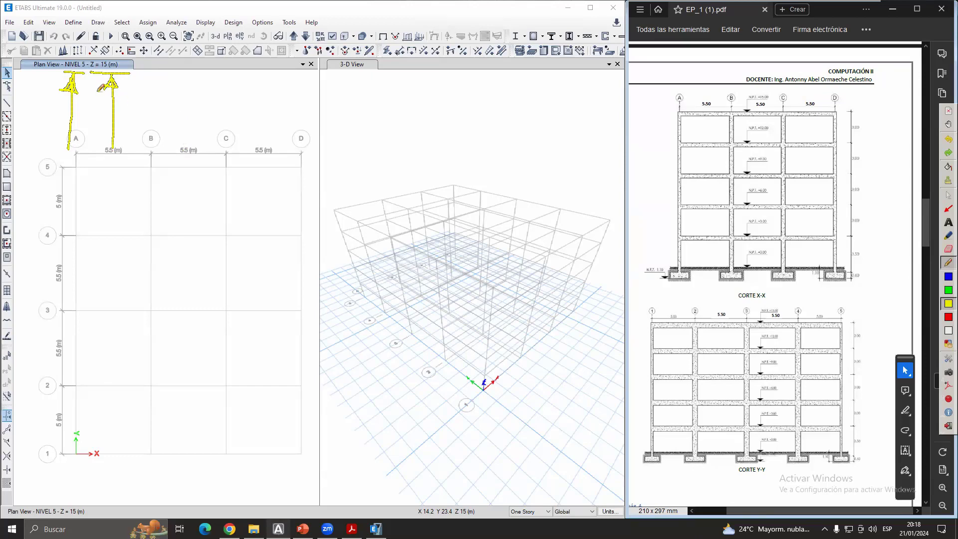
mouse_move(127, 71)
left_mouse_down()
mouse_move(99, 45)
mouse_move(136, 72)
left_mouse_up()
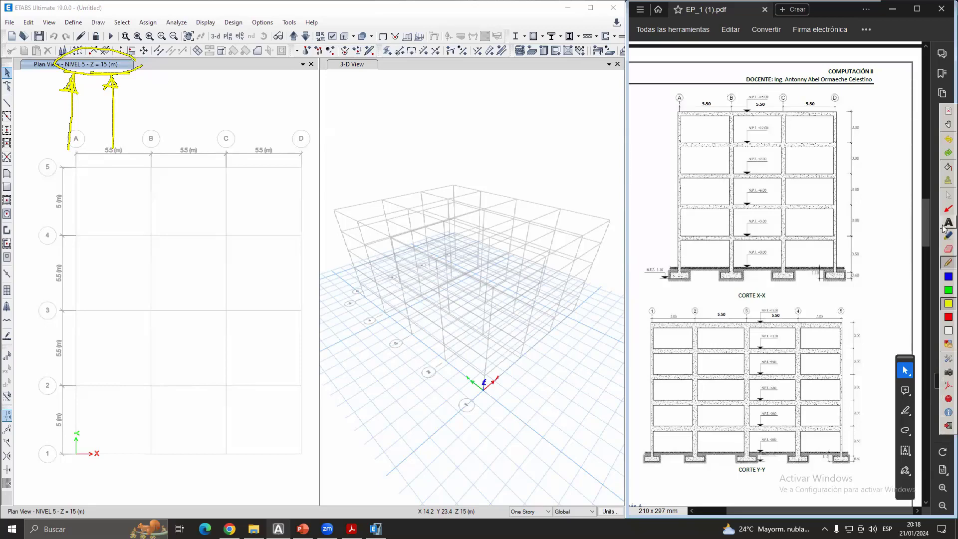
left_click(948, 194)
left_click(273, 113)
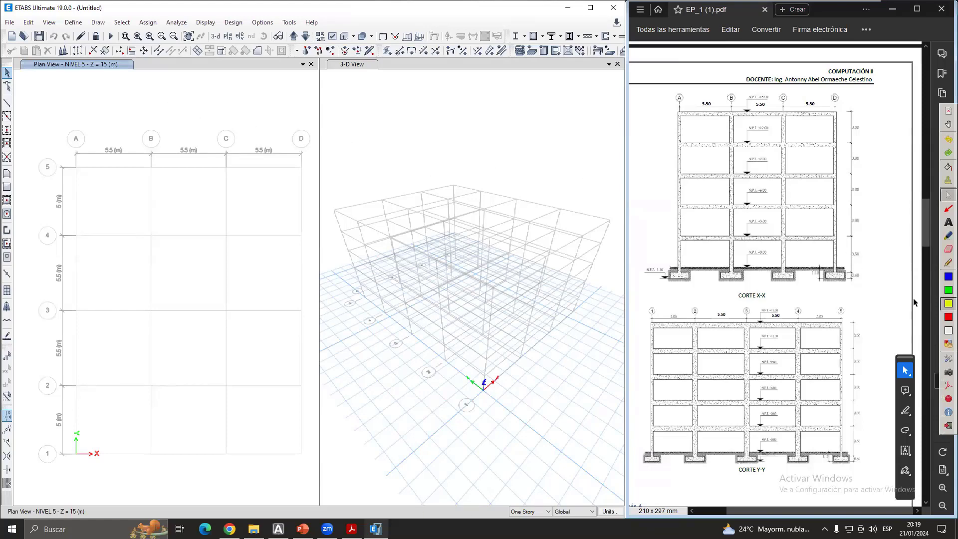
- Underline the level name and height in the plan view title in green and stop drawing
left_click(948, 289)
left_click_drag(60, 72, 124, 76)
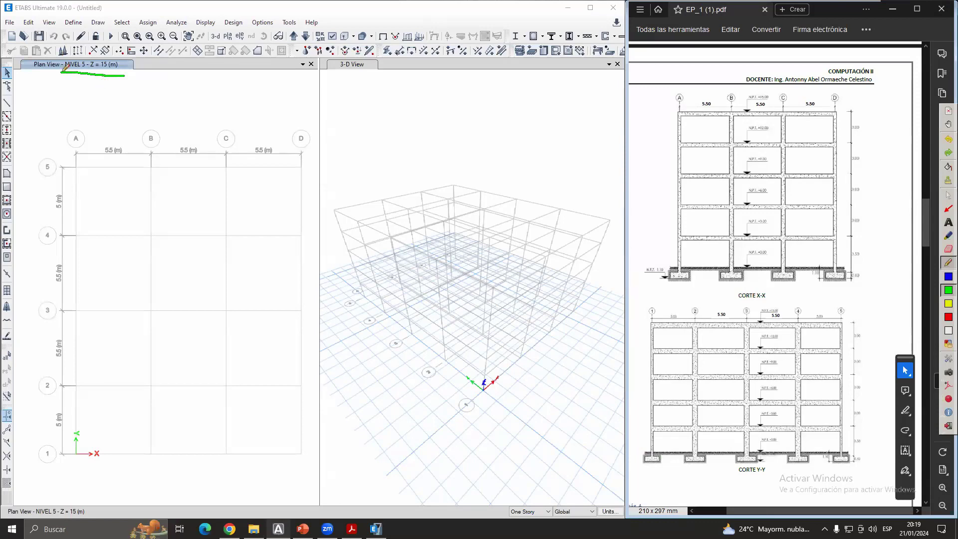
left_click_drag(122, 77, 126, 72)
left_click(947, 195)
- Open the model's story and grid system data for editing
right_click(193, 89)
left_click(220, 96)
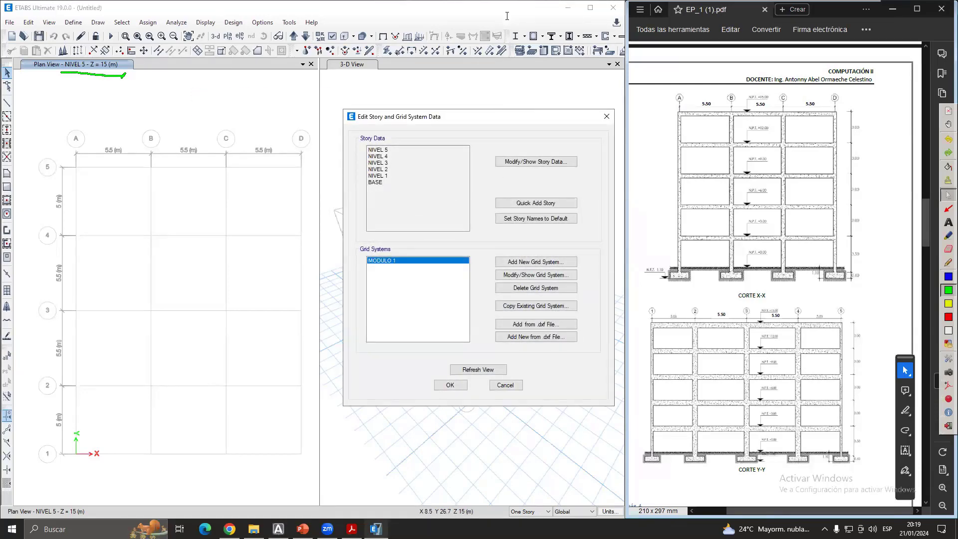
left_click(712, 167)
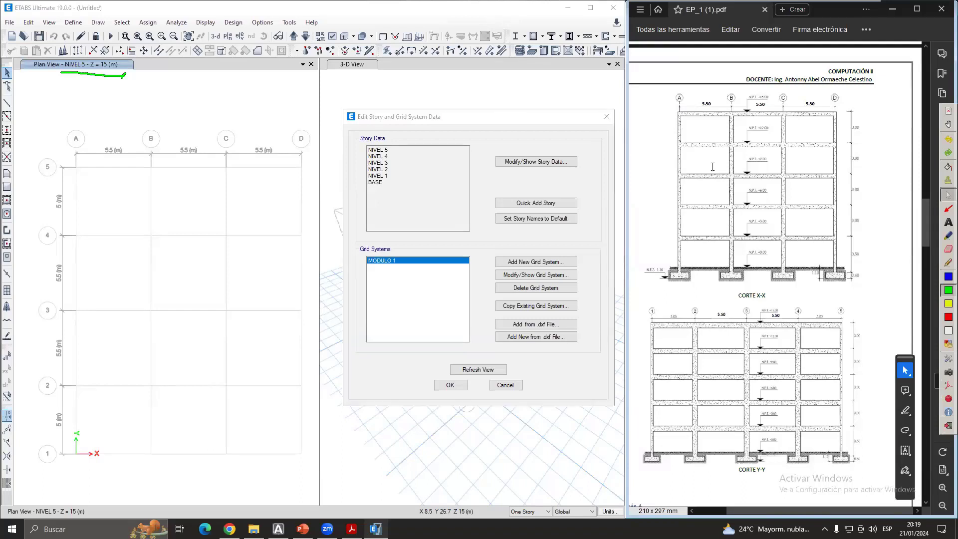
left_click(447, 179)
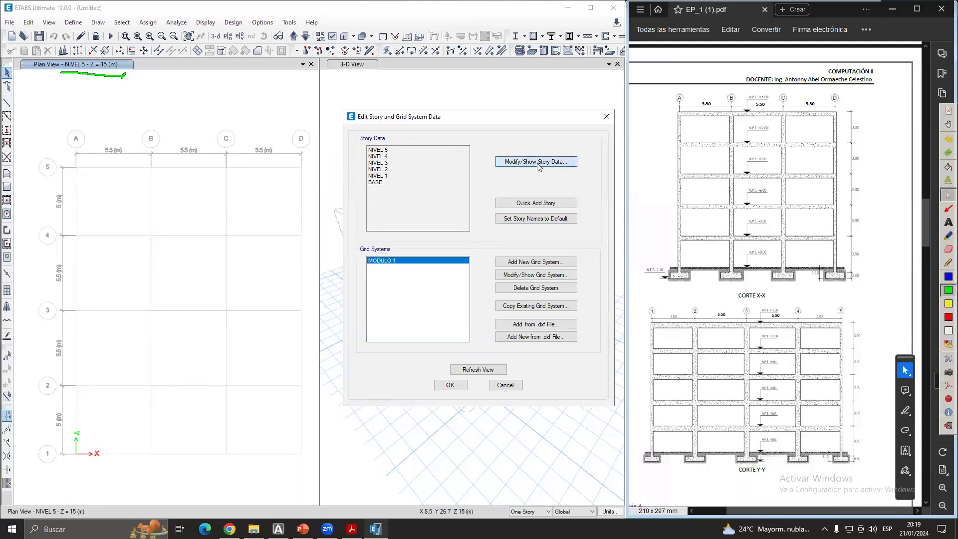
- Open the story data table and mark its BASE row in blue ink with a circle, an arrow and lines
left_click(516, 162)
left_click_drag(510, 132, 439, 124)
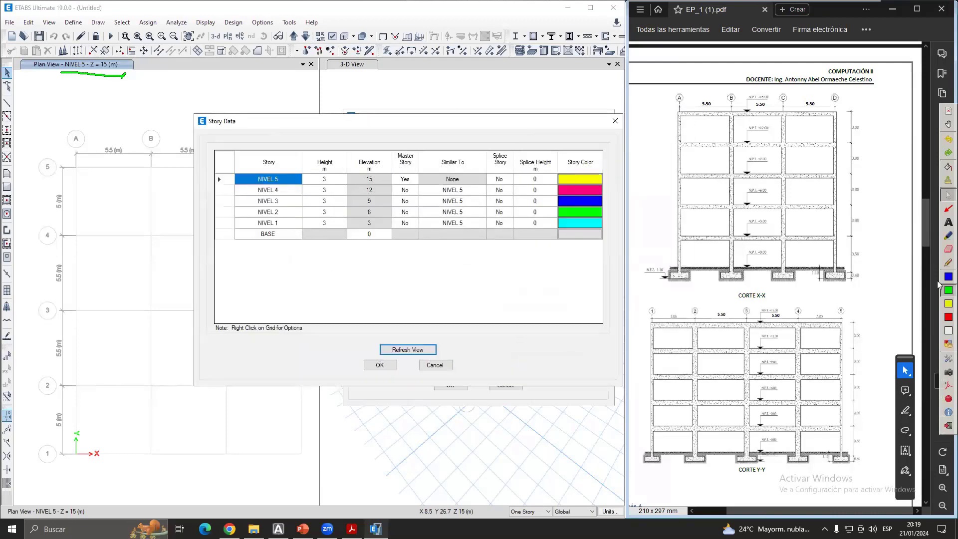
left_click(942, 279)
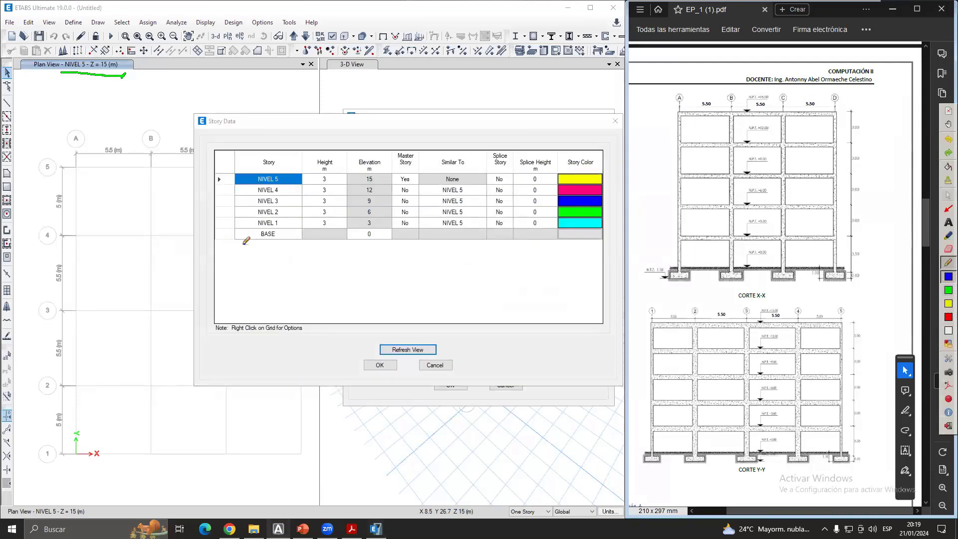
mouse_move(230, 242)
left_mouse_down()
mouse_move(285, 247)
mouse_move(252, 222)
mouse_move(250, 244)
left_mouse_up()
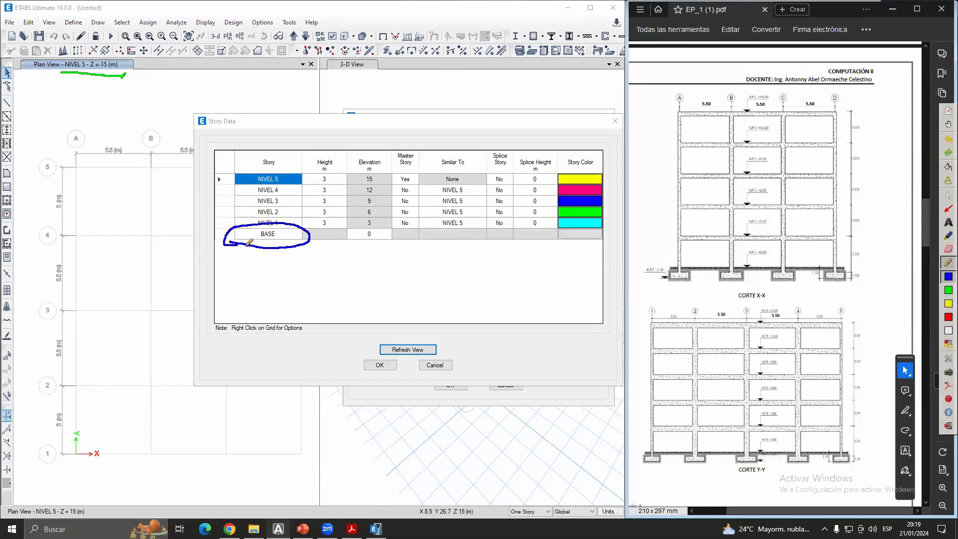
mouse_move(142, 233)
left_mouse_down()
mouse_move(216, 233)
mouse_move(215, 244)
left_mouse_up()
left_click_drag(318, 234, 339, 233)
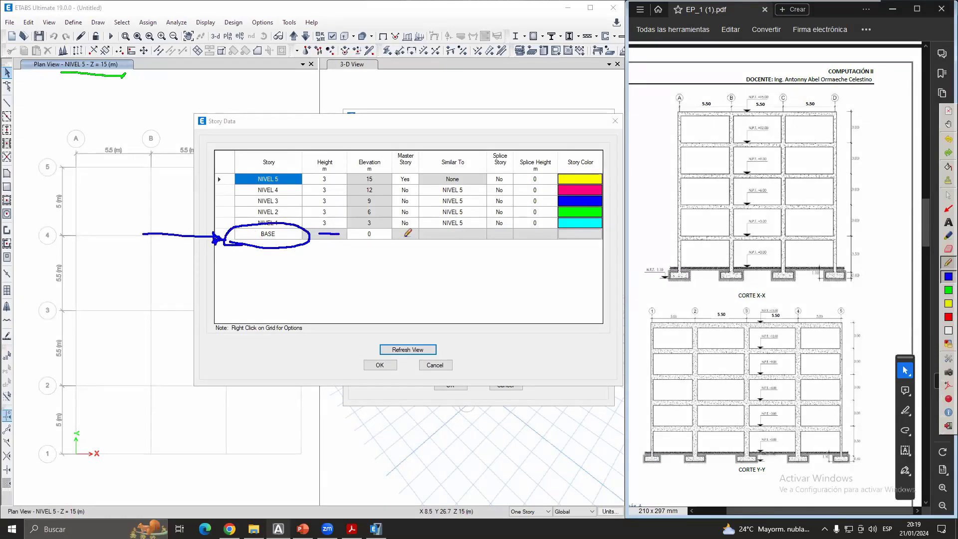
left_click_drag(405, 235, 590, 233)
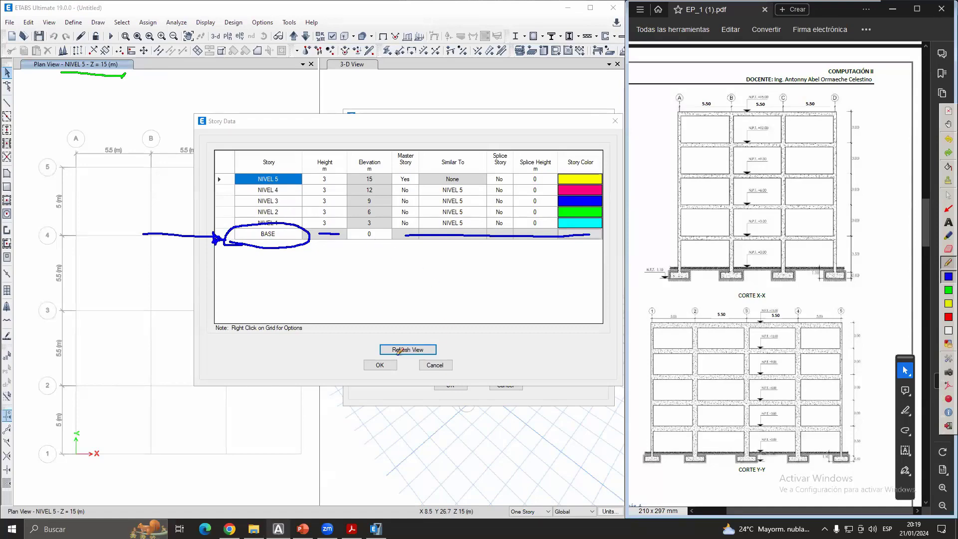
- Clear the ink marks, close both story data dialogs and show the material assignments in the PDF
left_click(947, 180)
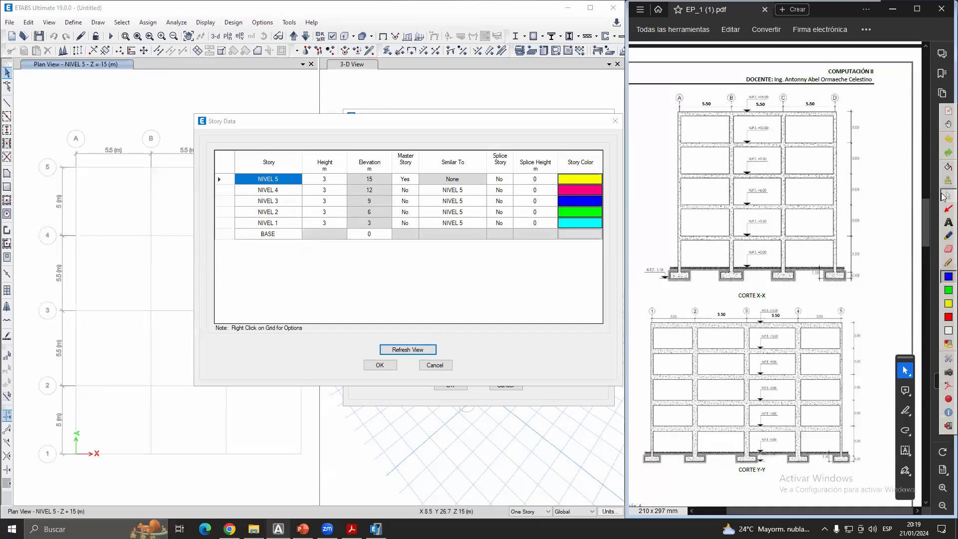
left_click(615, 119)
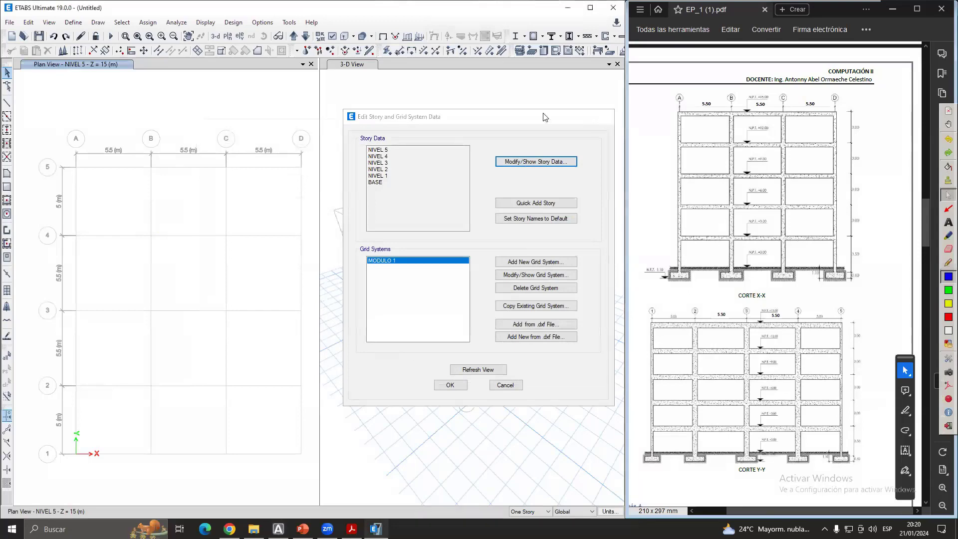
left_click(609, 116)
scroll(690, 244, "down", 15)
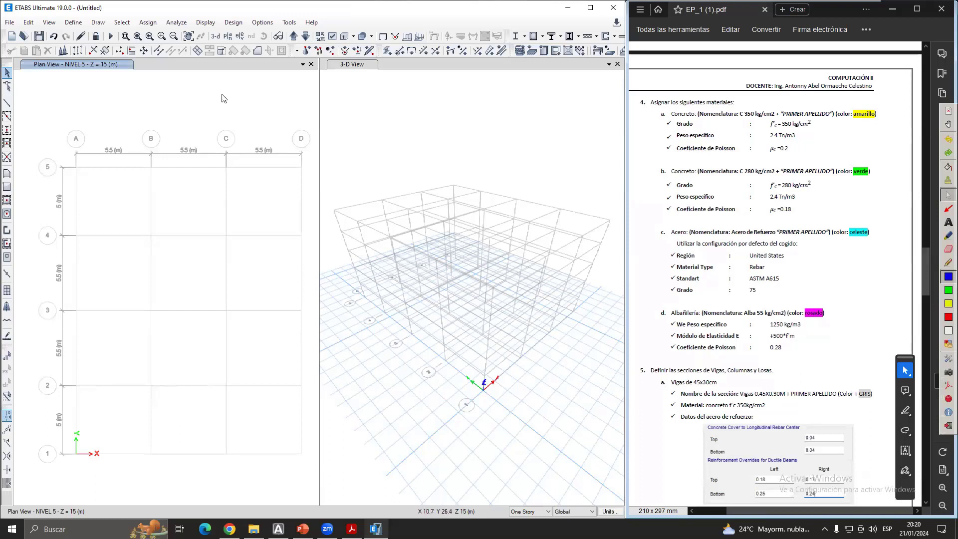
- Set the 3-D window to the default 3-D view of the grid model
left_click(396, 107)
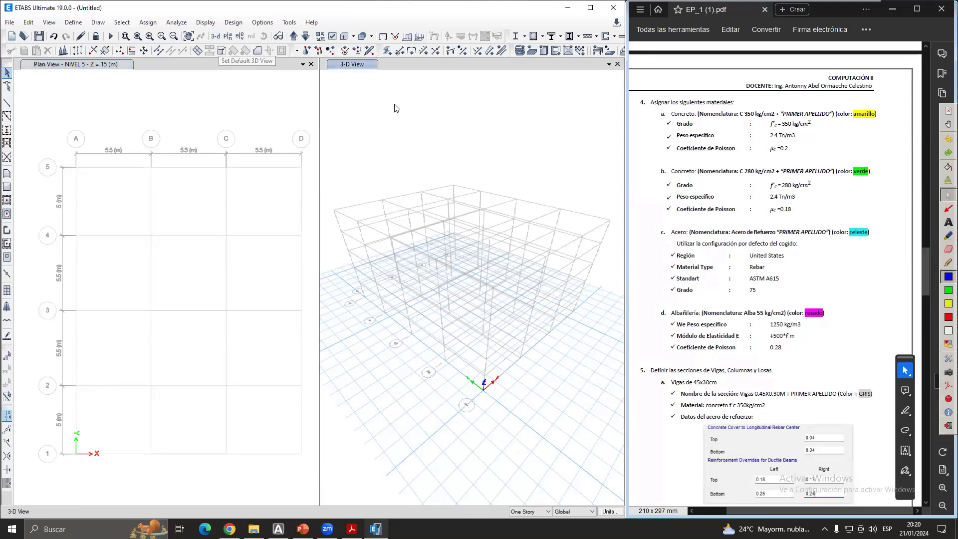
left_click(218, 37)
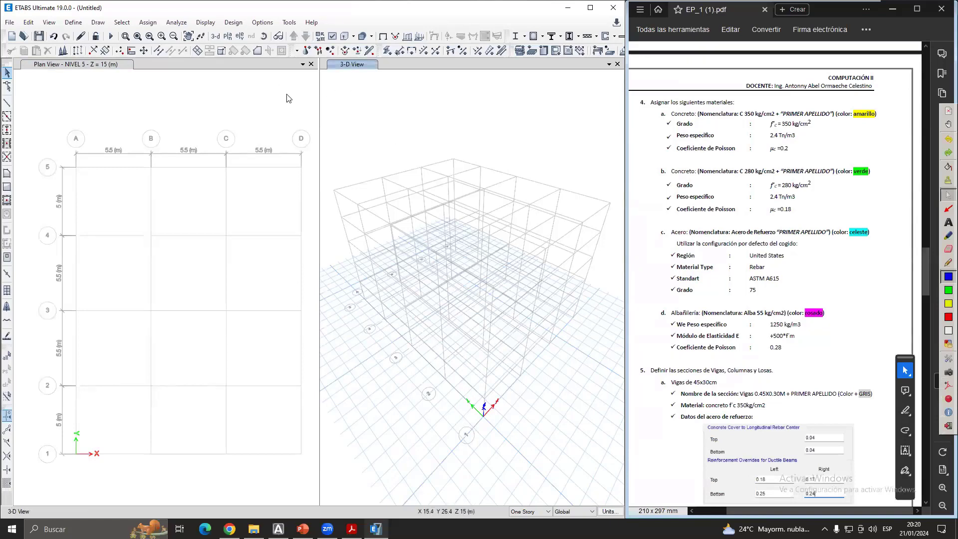
scroll(425, 163, "down", 5)
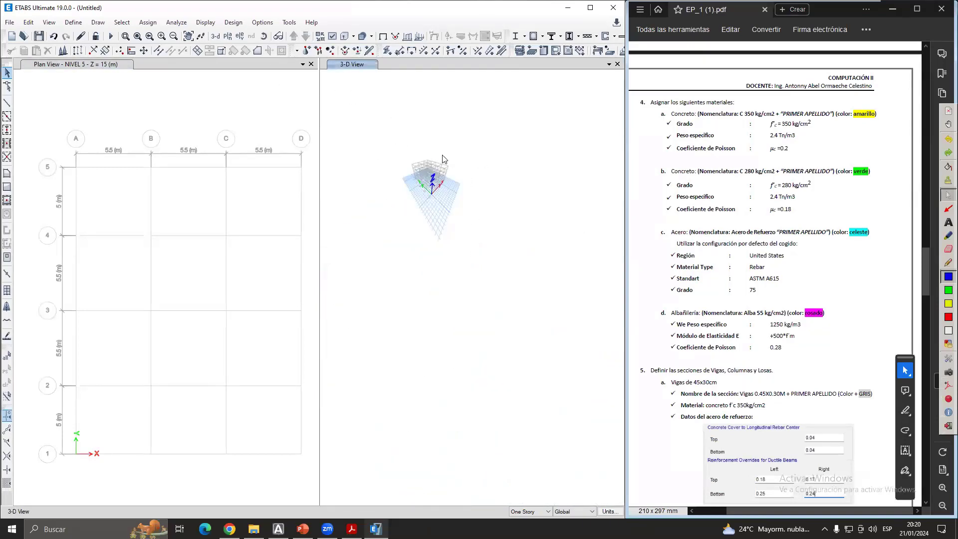
left_click(215, 38)
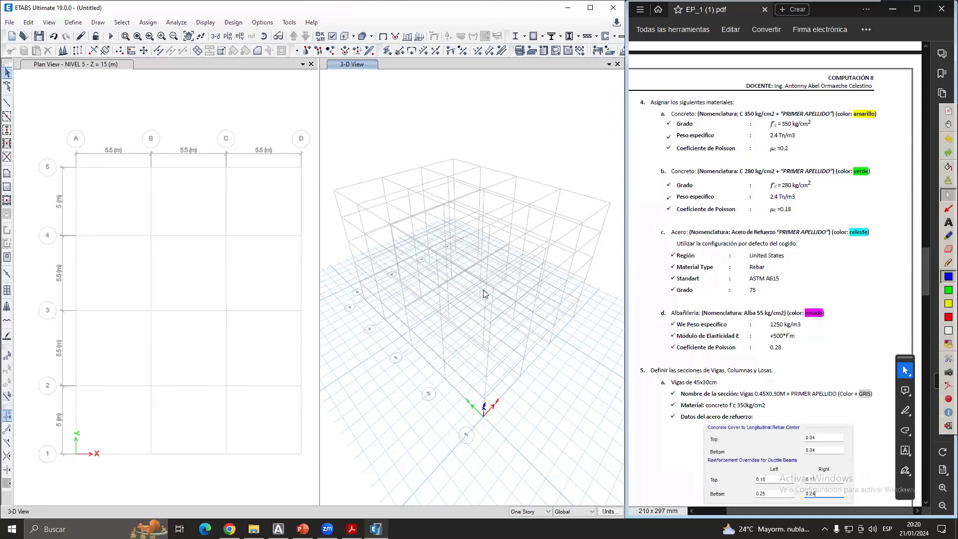
- Reset the plan window to the default NIVEL 5 plan view
left_click(243, 127)
scroll(243, 126, "down", 5)
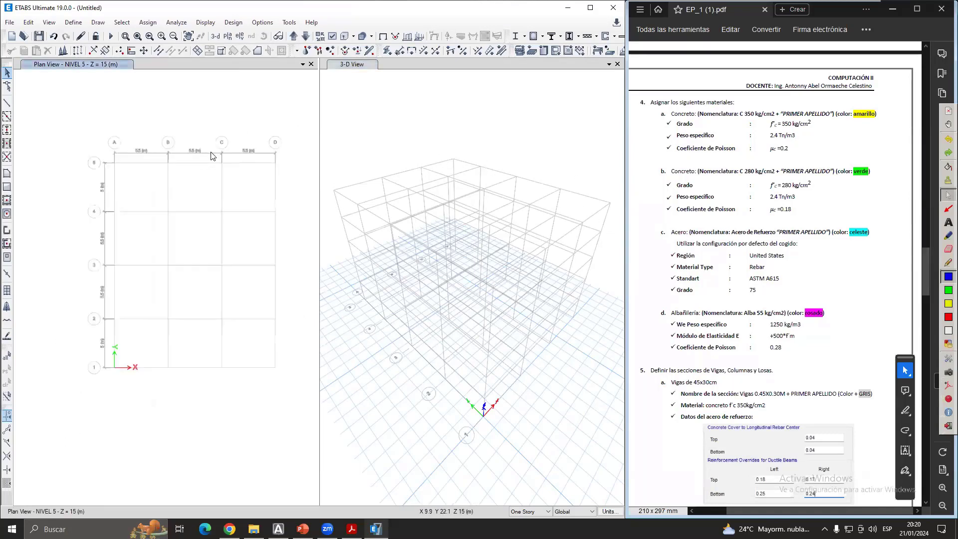
scroll(262, 177, "down", 2)
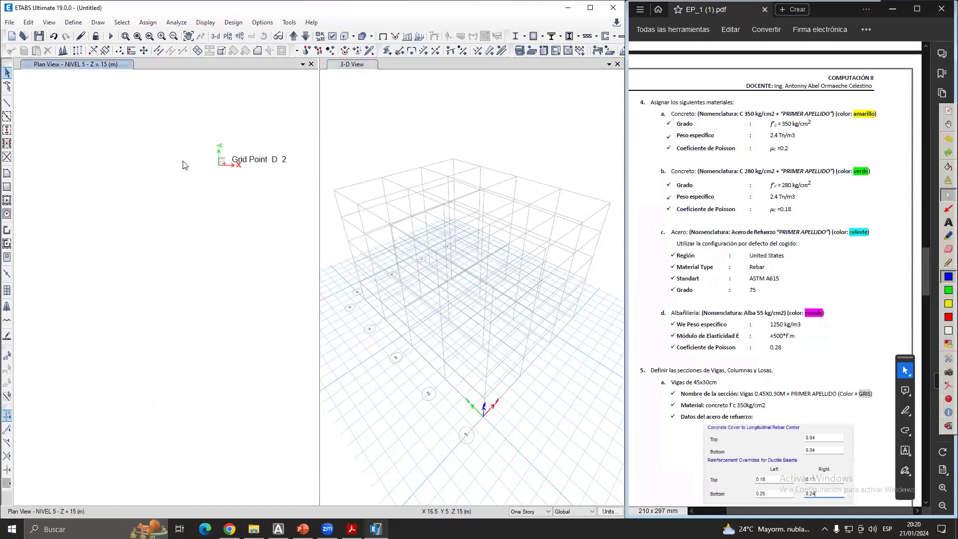
left_click(227, 36)
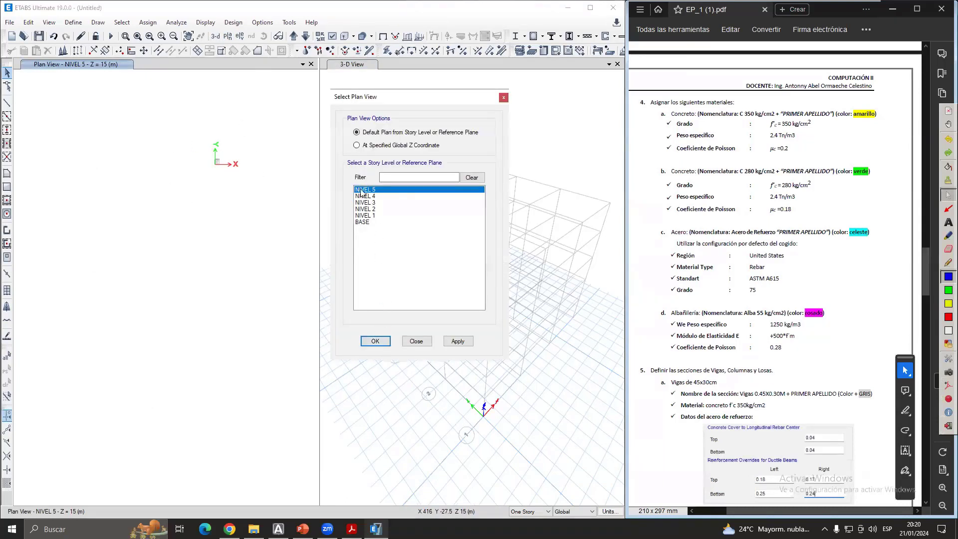
left_click(374, 342)
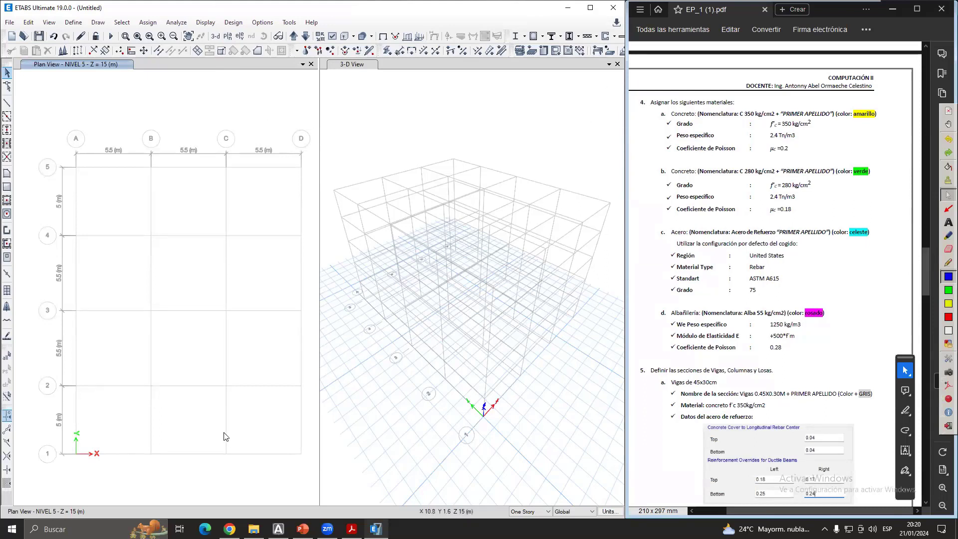
- Launch the Lupa magnifier and examine the options of the One Story selector
key("super")
type("LUPA")
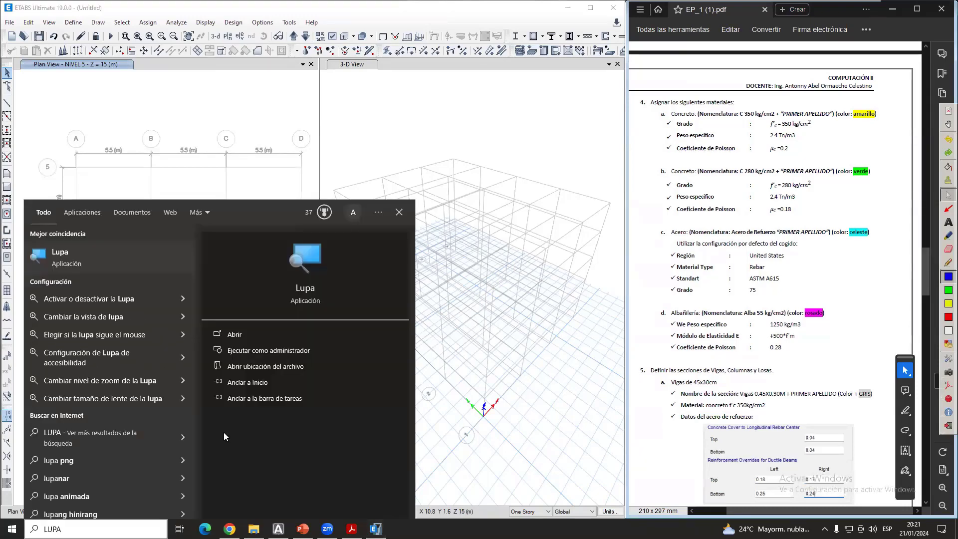
key("Return")
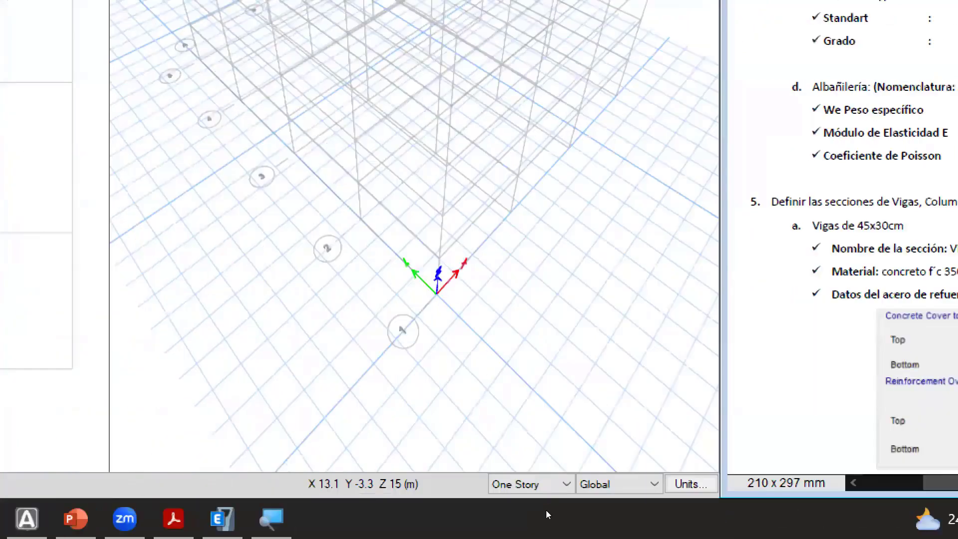
left_click(545, 509)
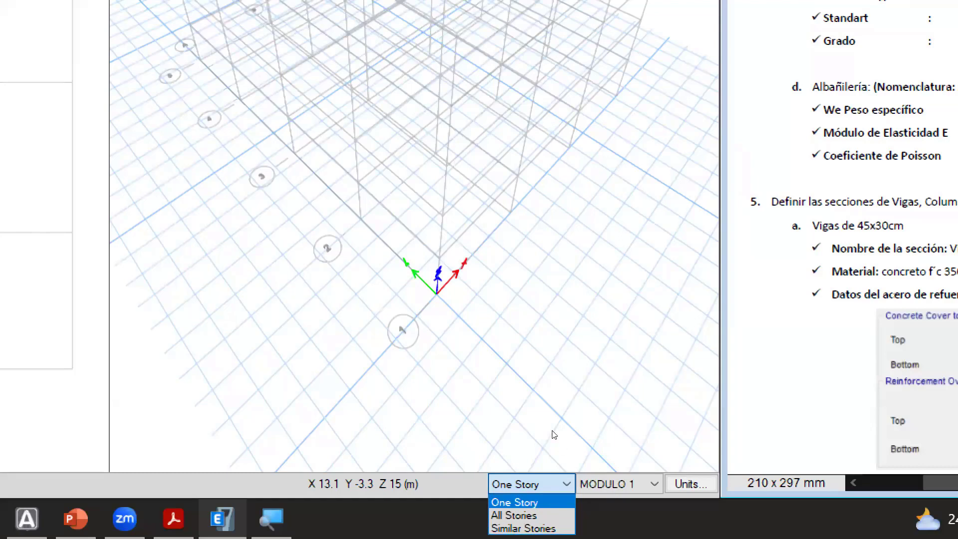
left_click(551, 431)
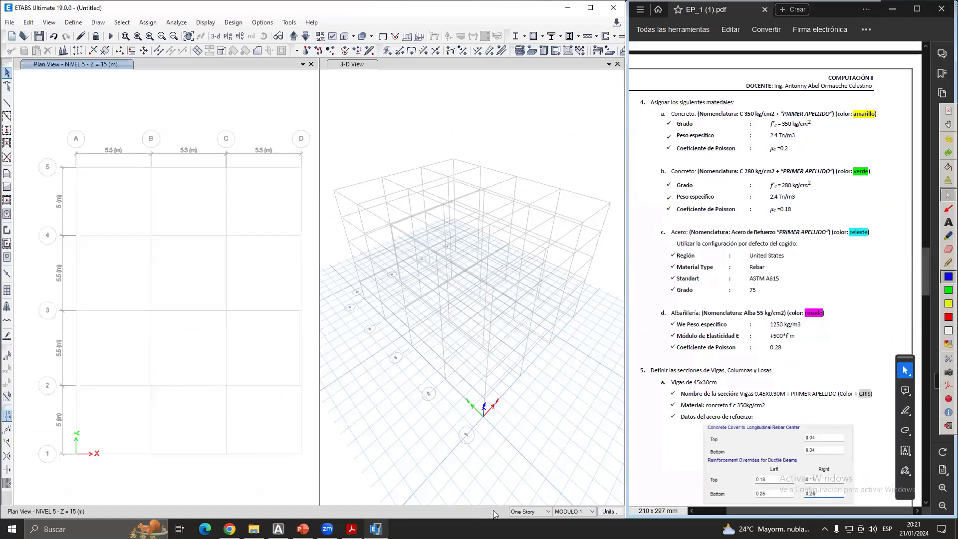
- Circle the One Story selector in yellow ink and draw an arrow pointing to it
left_click(948, 303)
left_click(949, 262)
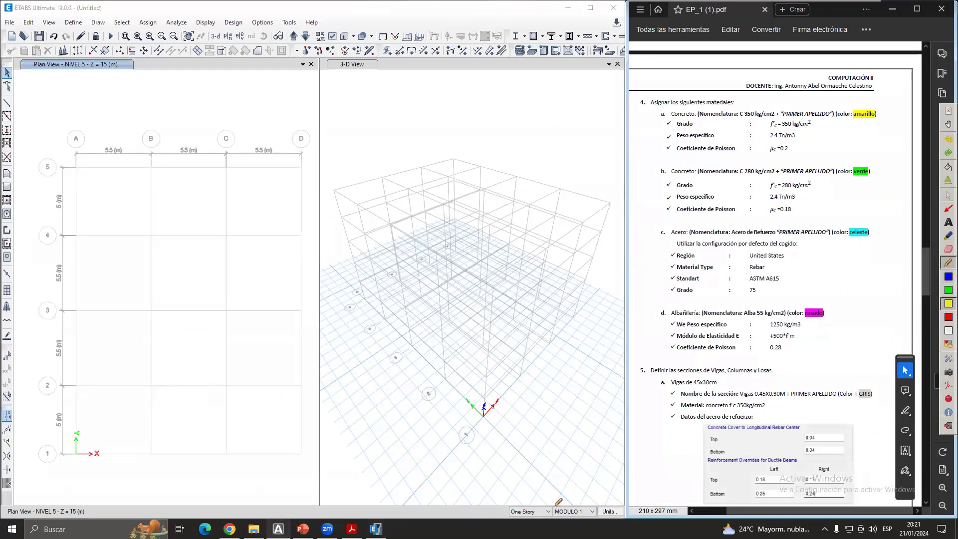
mouse_move(558, 499)
left_mouse_down()
mouse_move(508, 488)
mouse_move(528, 529)
mouse_move(556, 497)
left_mouse_up()
left_click_drag(494, 482, 368, 362)
mouse_move(458, 454)
left_mouse_down()
mouse_move(491, 451)
mouse_move(469, 466)
mouse_move(487, 446)
mouse_move(496, 482)
mouse_move(484, 461)
mouse_move(494, 454)
left_mouse_up()
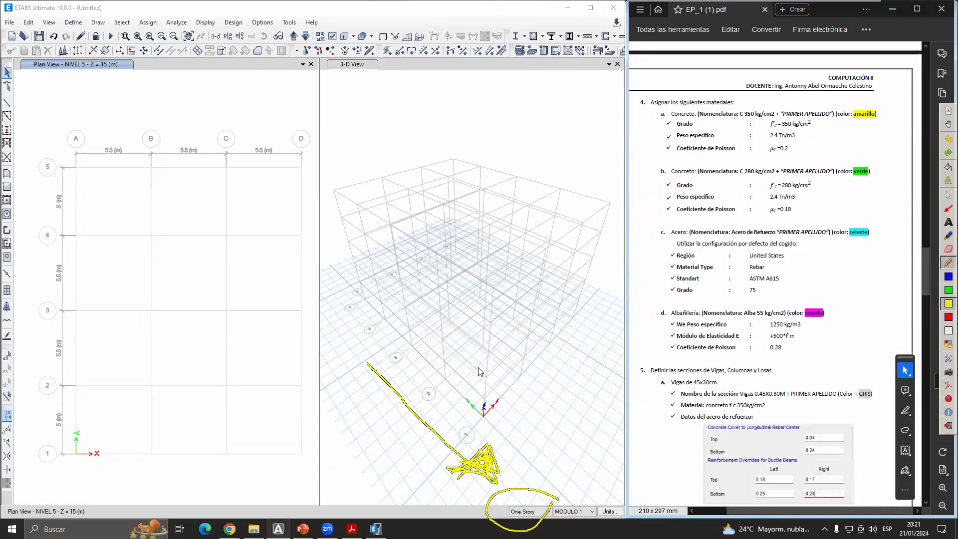
- Magnify the marked One Story selector with Lupa, and clear the yellow ink after closing the magnifier
key("super")
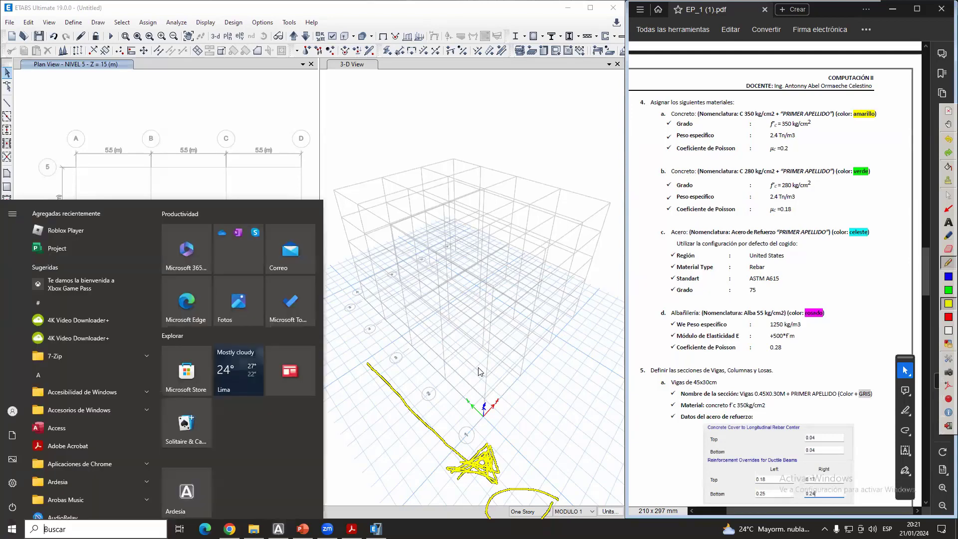
type("lupa")
key("Return")
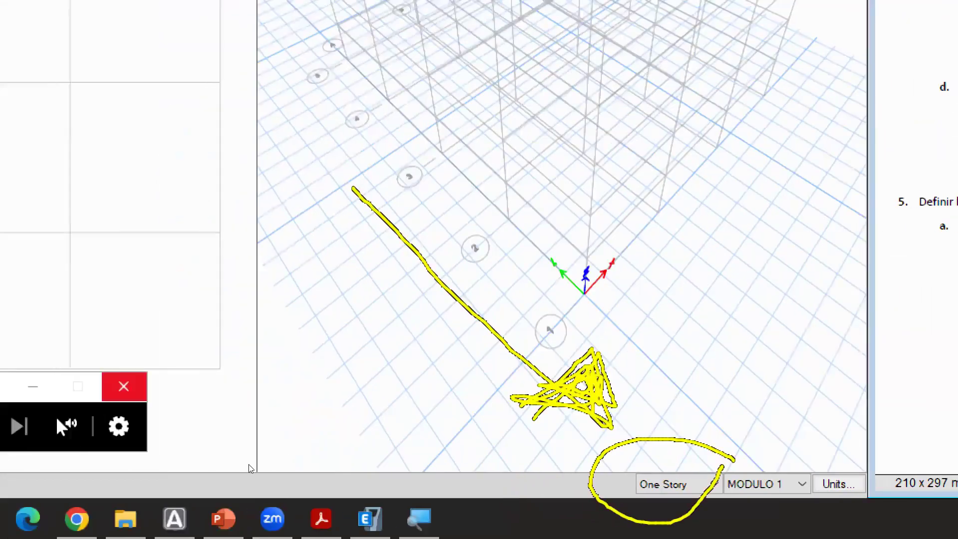
left_click(249, 464)
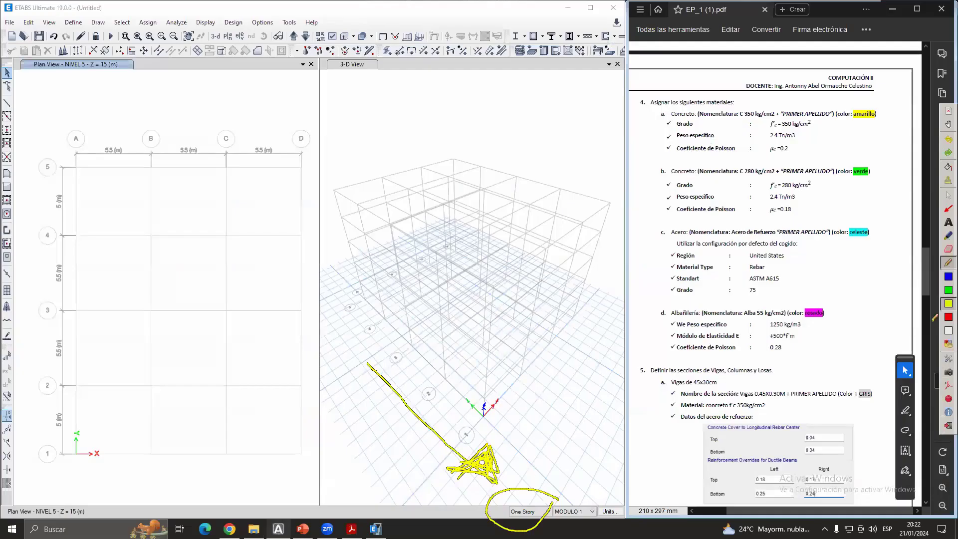
left_click(948, 195)
- Magnify the expanded One Story selector with Lupa to read its options, and close the magnifier
left_click(547, 512)
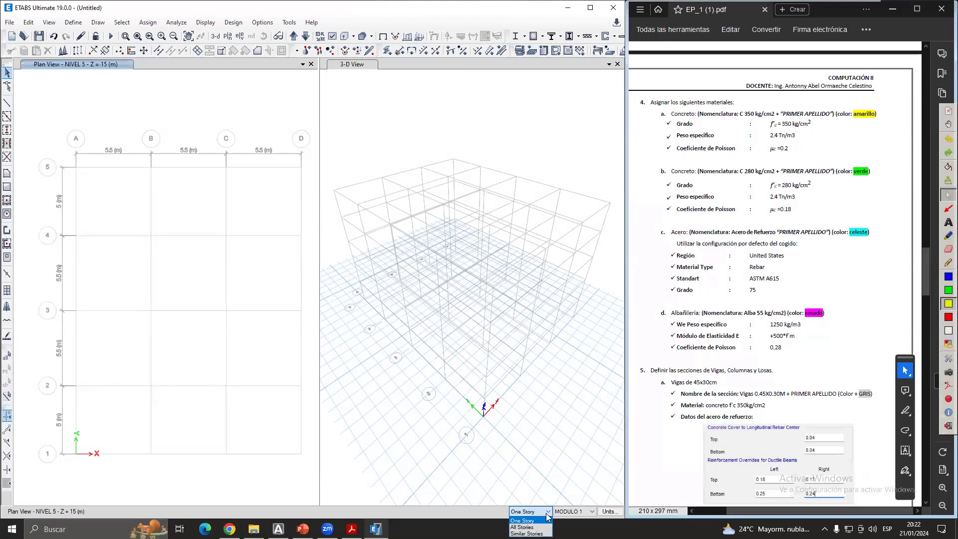
key("super")
type("lupa")
key("Return")
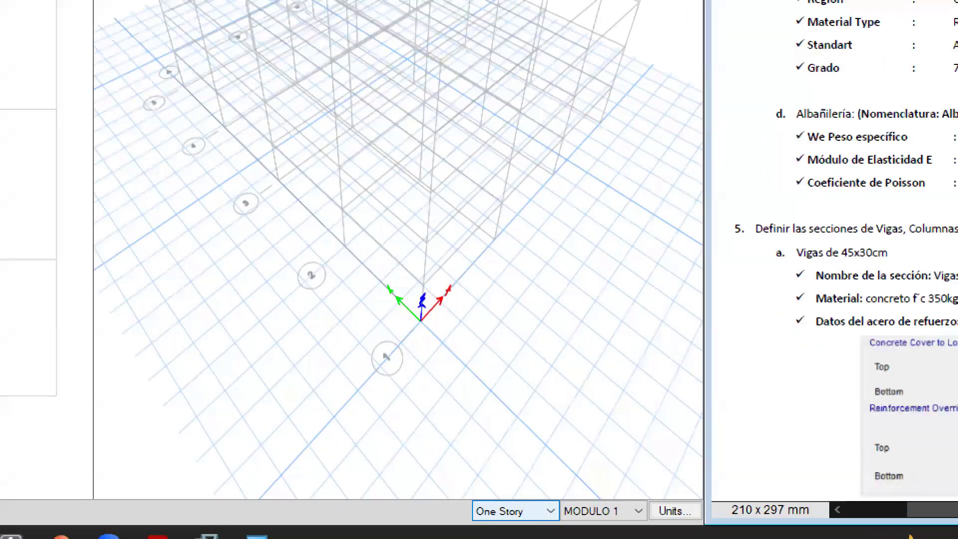
left_click(547, 512)
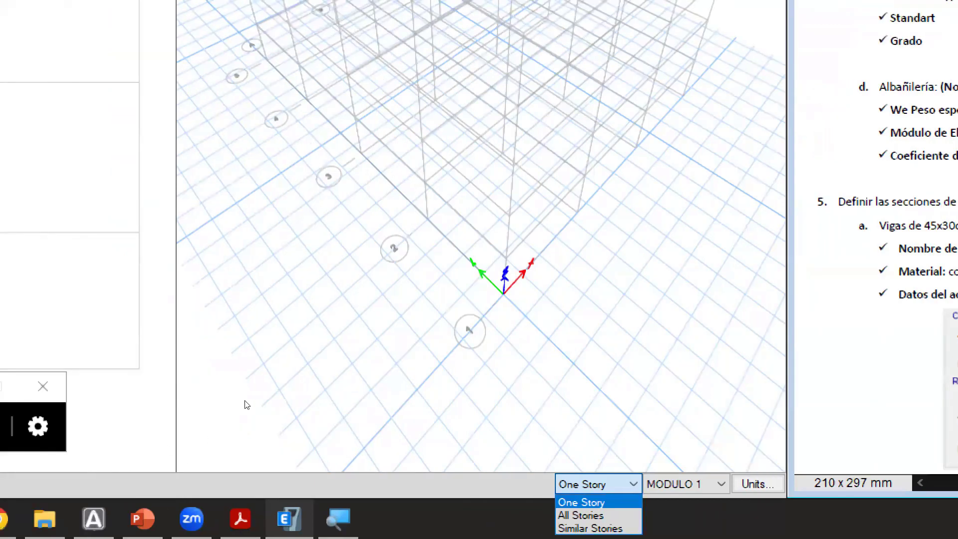
left_click(253, 463)
key("super+Escape")
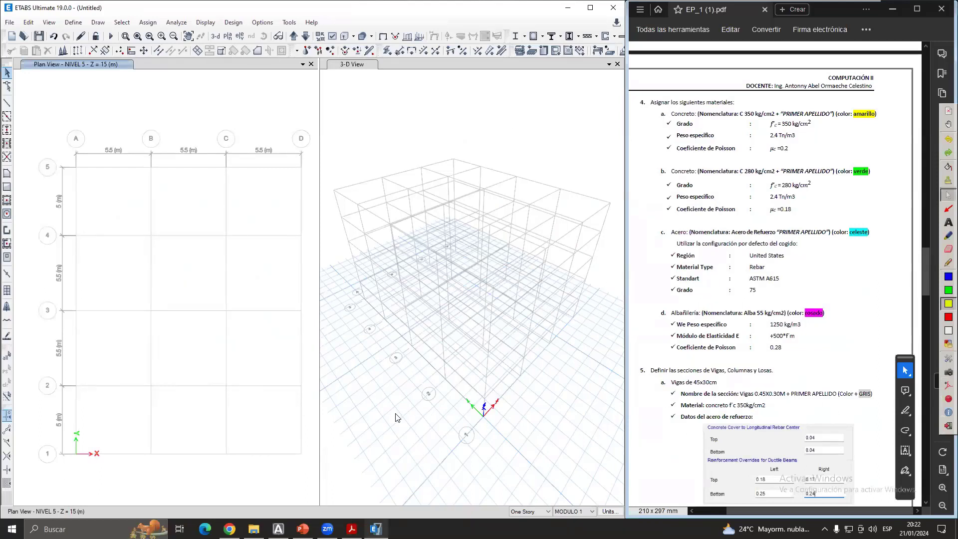
- Choose One Story as the story scope and set the annotation colour to blue
left_click(529, 511)
left_click(531, 517)
left_click(948, 275)
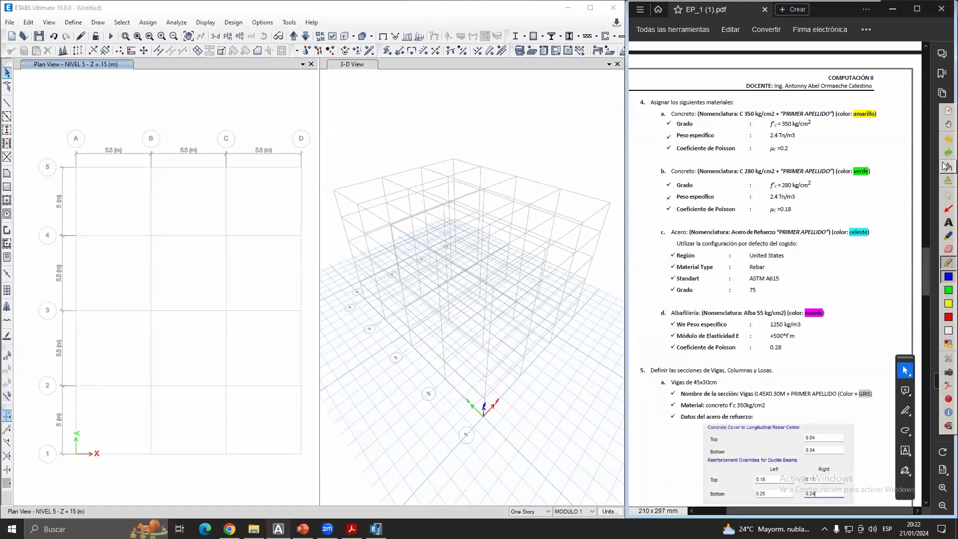
left_click(948, 195)
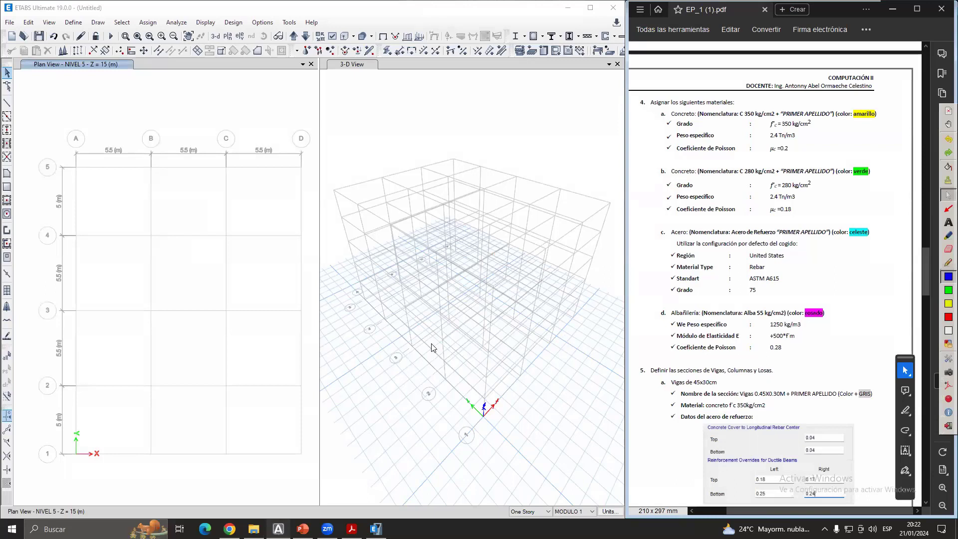
- Sketch an L of blue outlines over the A–D bays between axes 4 and 5 and the C–D bays to axis 1, in plan and 3-D
left_click(948, 262)
left_click_drag(76, 173, 73, 232)
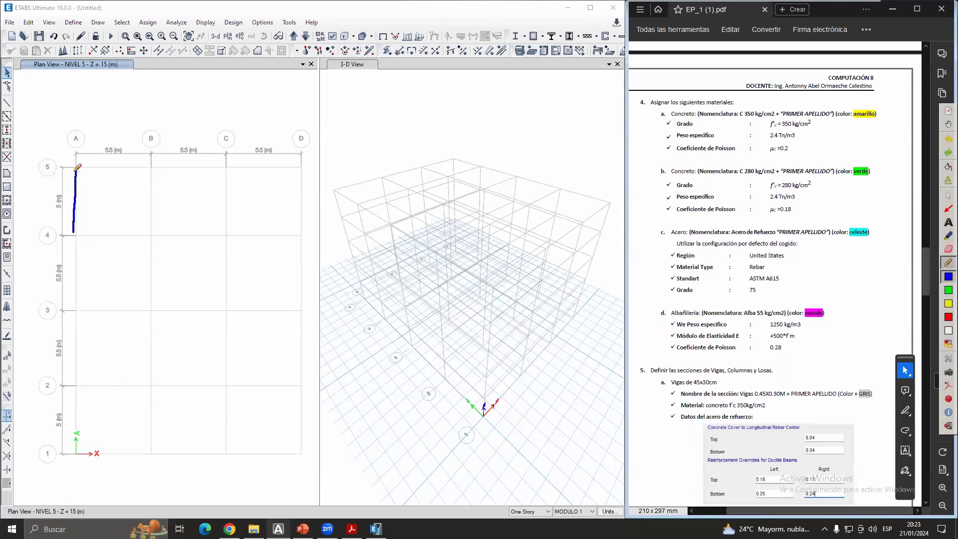
mouse_move(76, 166)
left_mouse_down()
mouse_move(135, 167)
mouse_move(154, 192)
mouse_move(155, 244)
mouse_move(77, 240)
left_mouse_up()
mouse_move(156, 166)
left_mouse_down()
mouse_move(228, 169)
mouse_move(204, 233)
mouse_move(158, 235)
left_mouse_up()
mouse_move(229, 167)
left_mouse_down()
mouse_move(291, 166)
mouse_move(302, 222)
mouse_move(231, 234)
mouse_move(227, 256)
mouse_move(255, 311)
mouse_move(301, 312)
left_mouse_up()
left_click_drag(302, 232, 301, 314)
mouse_move(228, 313)
left_mouse_down()
mouse_move(227, 332)
mouse_move(273, 386)
mouse_move(299, 385)
left_mouse_up()
left_click_drag(303, 308, 299, 384)
mouse_move(225, 389)
left_mouse_down()
mouse_move(269, 459)
mouse_move(293, 452)
left_mouse_up()
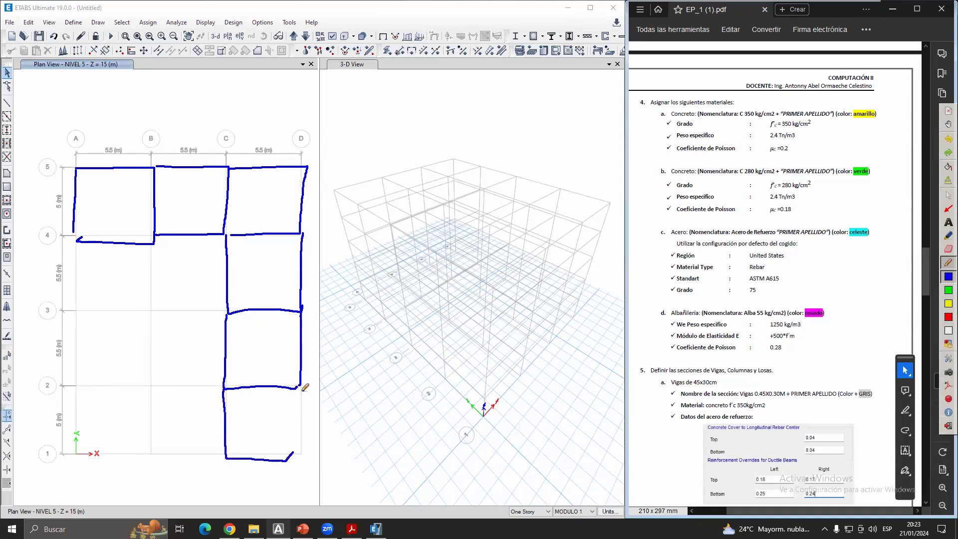
left_click_drag(303, 390, 300, 455)
mouse_move(342, 190)
left_mouse_down()
mouse_move(444, 157)
mouse_move(604, 200)
mouse_move(581, 226)
mouse_move(455, 177)
mouse_move(382, 199)
mouse_move(327, 184)
left_mouse_up()
mouse_move(392, 180)
left_mouse_down()
mouse_move(409, 188)
mouse_move(474, 163)
mouse_move(516, 175)
mouse_move(540, 198)
mouse_move(563, 187)
left_mouse_up()
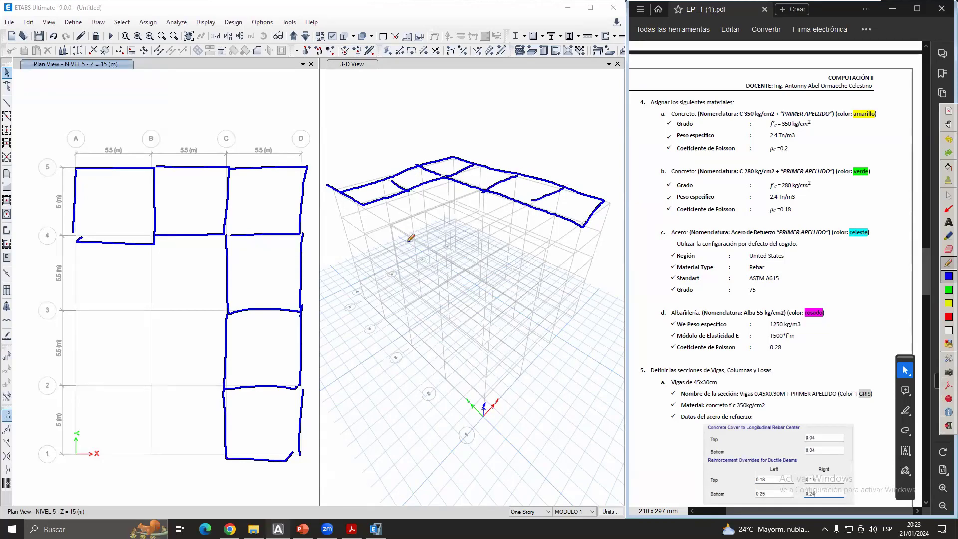
- Switch from annotating to the model and change the story scope to All Stories
left_click(948, 195)
left_click(538, 513)
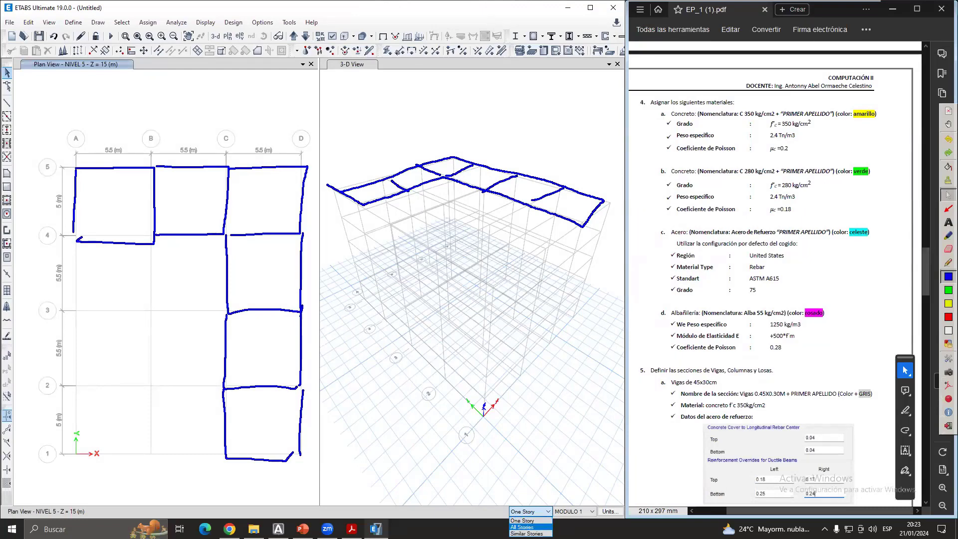
left_click(530, 527)
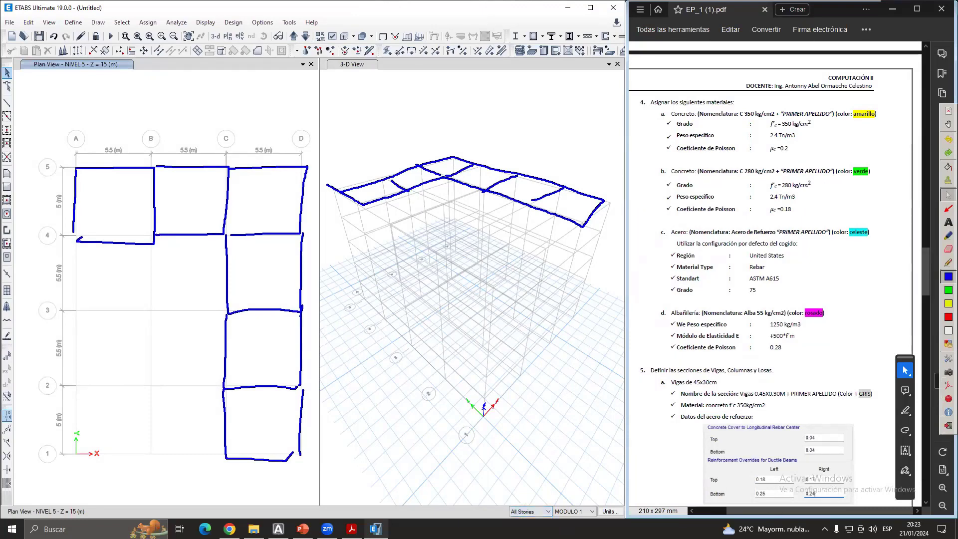
left_click(533, 512)
left_click(525, 527)
- Sketch the L-shaped bay outlines in blue on the lower stories of the 3-D view, with dividing lines between bays
left_click(944, 278)
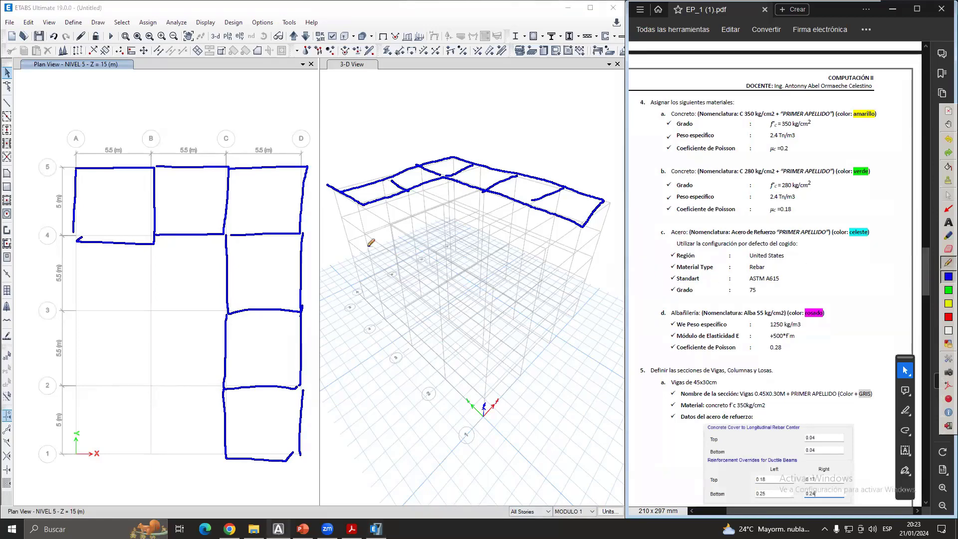
mouse_move(345, 218)
left_mouse_down()
mouse_move(374, 230)
mouse_move(474, 193)
mouse_move(345, 215)
mouse_move(448, 183)
mouse_move(591, 236)
left_mouse_up()
mouse_move(470, 206)
left_mouse_down()
mouse_move(549, 244)
mouse_move(586, 234)
mouse_move(549, 243)
mouse_move(528, 231)
left_mouse_up()
left_click_drag(504, 206, 498, 219)
mouse_move(445, 195)
left_mouse_down()
mouse_move(423, 186)
mouse_move(407, 215)
left_mouse_up()
mouse_move(350, 244)
left_mouse_down()
mouse_move(388, 264)
mouse_move(499, 220)
mouse_move(581, 279)
mouse_move(433, 215)
left_mouse_up()
left_click_drag(326, 246, 451, 196)
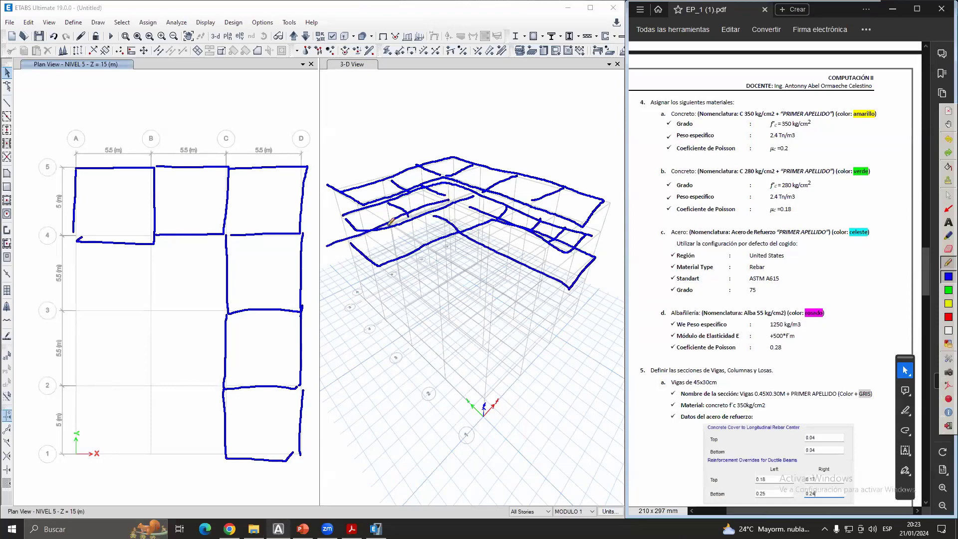
left_click_drag(384, 218, 439, 247)
mouse_move(529, 233)
left_mouse_down()
mouse_move(506, 255)
mouse_move(569, 247)
left_mouse_up()
mouse_move(362, 273)
left_mouse_down()
mouse_move(396, 284)
mouse_move(463, 246)
mouse_move(573, 265)
mouse_move(559, 310)
mouse_move(444, 235)
mouse_move(408, 256)
left_mouse_up()
mouse_move(508, 253)
left_mouse_down()
mouse_move(490, 279)
mouse_move(544, 271)
left_mouse_up()
left_click_drag(418, 255, 434, 270)
mouse_move(362, 293)
left_mouse_down()
mouse_move(548, 314)
mouse_move(490, 274)
mouse_move(372, 282)
left_mouse_up()
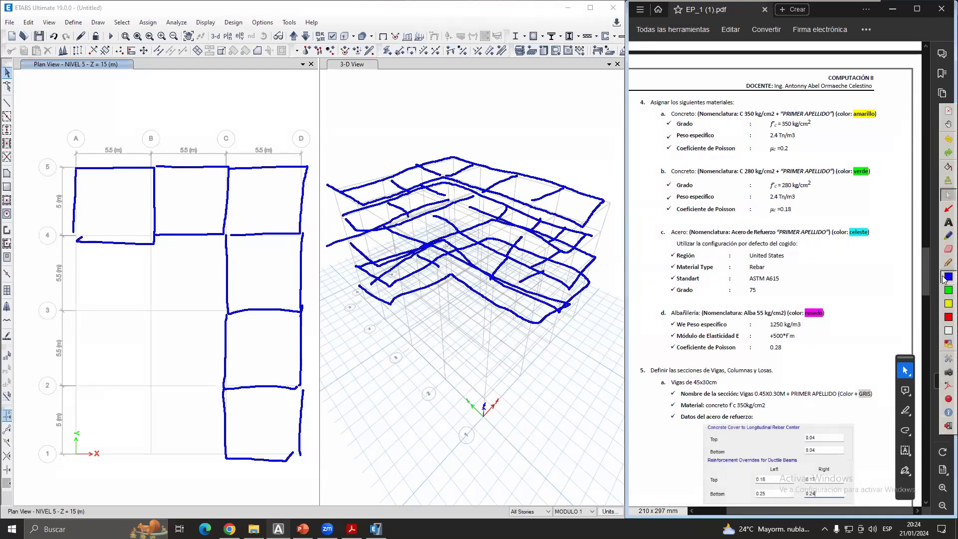
- Clear the ink, outline plan bay C–D between axes 4 and 5 in blue, and hatch it in red
left_click(947, 180)
left_click(948, 263)
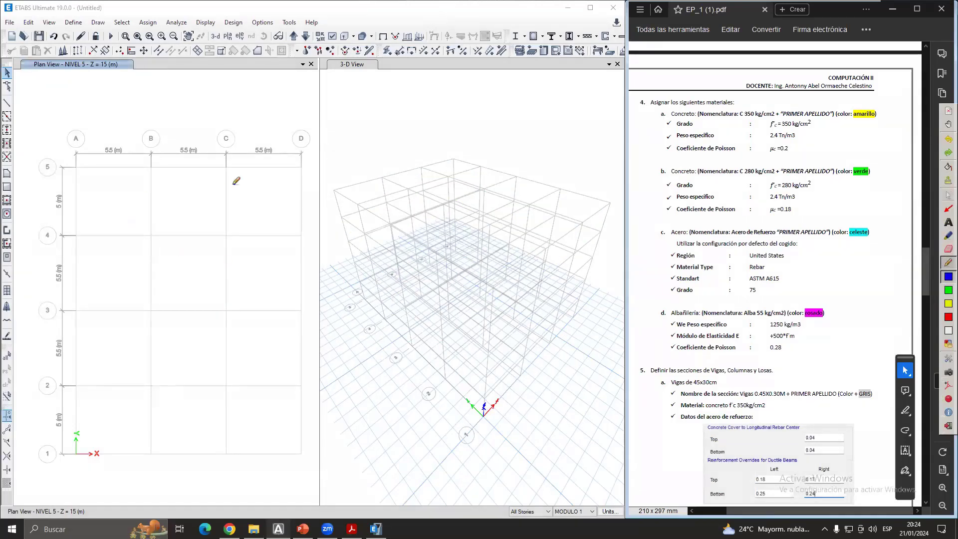
mouse_move(224, 170)
left_mouse_down()
mouse_move(224, 214)
mouse_move(286, 236)
mouse_move(300, 234)
mouse_move(284, 169)
mouse_move(299, 239)
left_mouse_up()
left_click(948, 317)
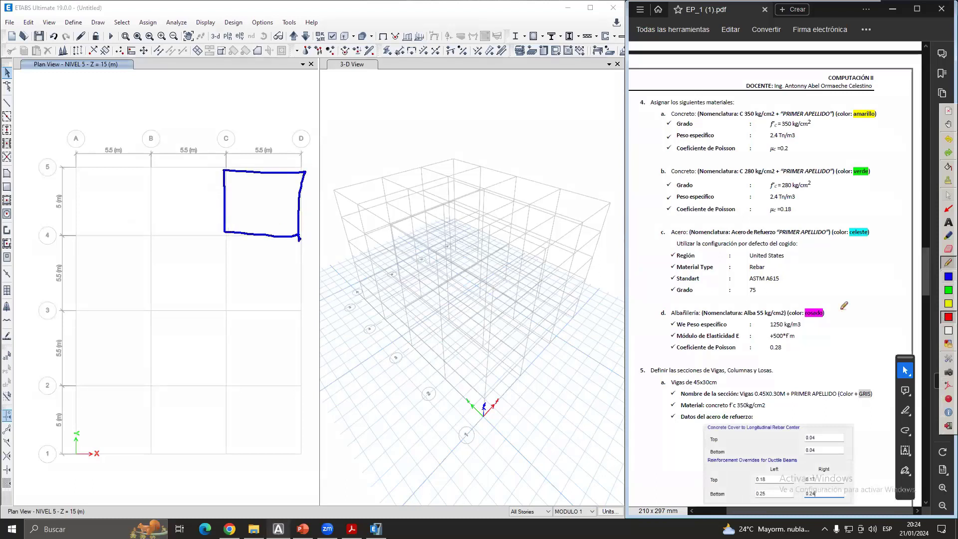
left_click_drag(250, 175, 237, 202)
left_click_drag(287, 180, 238, 221)
mouse_move(289, 196)
left_mouse_down()
mouse_move(261, 232)
mouse_move(288, 238)
left_mouse_up()
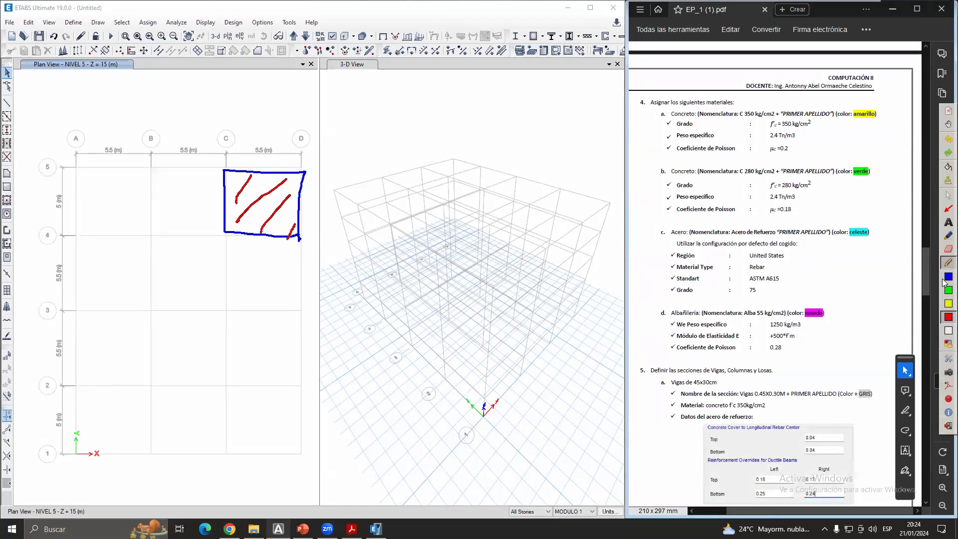
- Sketch the hatched bay's outline in blue at each of the five levels in the 3-D view
left_click(948, 276)
mouse_move(454, 157)
left_mouse_down()
mouse_move(425, 170)
mouse_move(482, 168)
mouse_move(459, 159)
left_mouse_up()
mouse_move(425, 190)
left_mouse_down()
mouse_move(466, 180)
mouse_move(450, 201)
mouse_move(473, 213)
mouse_move(434, 221)
mouse_move(474, 238)
mouse_move(427, 251)
mouse_move(460, 236)
mouse_move(454, 265)
mouse_move(433, 247)
left_mouse_up()
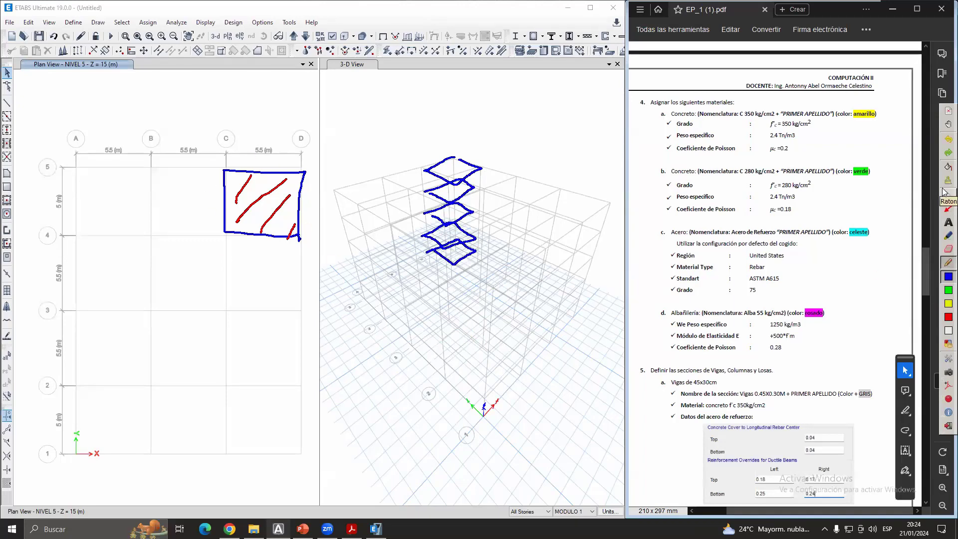
- Erase the bay sketches from the plan and the 3-D view with the eraser
left_click(948, 248)
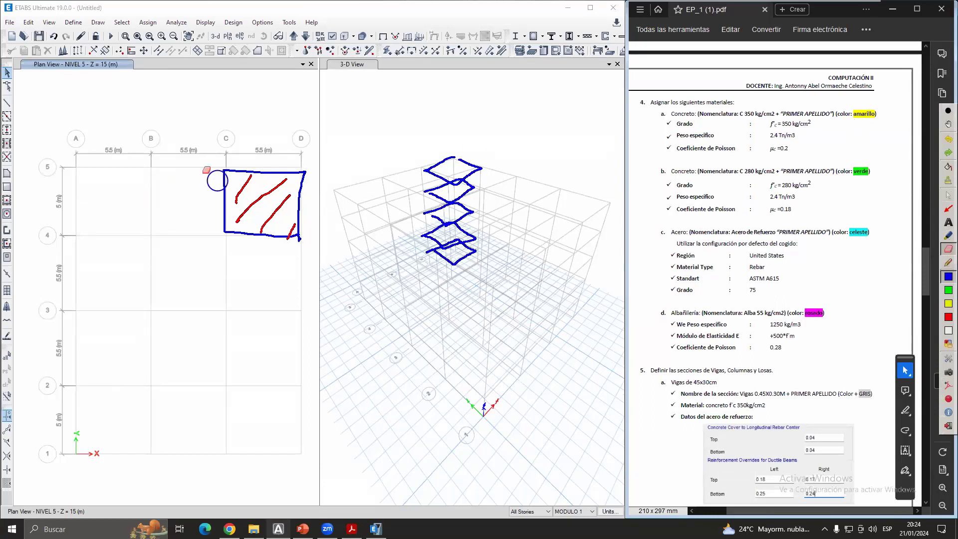
mouse_move(217, 180)
left_mouse_down()
mouse_move(228, 186)
mouse_move(214, 214)
mouse_move(295, 231)
mouse_move(273, 235)
left_mouse_up()
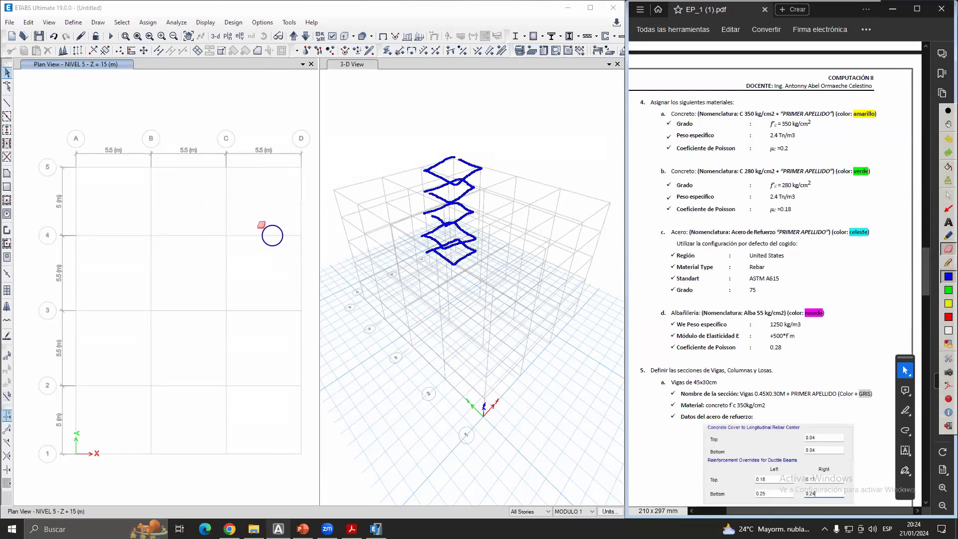
mouse_move(427, 200)
left_mouse_down()
mouse_move(427, 145)
mouse_move(421, 260)
mouse_move(431, 172)
mouse_move(441, 262)
mouse_move(458, 159)
mouse_move(475, 209)
mouse_move(460, 321)
left_mouse_up()
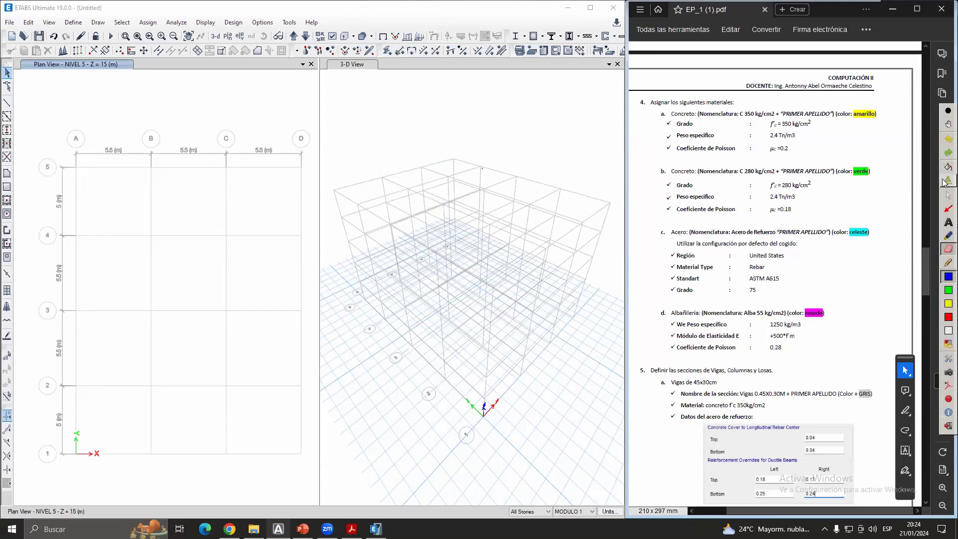
- Change the story scope to Similar Stories
left_click(948, 195)
left_click(525, 512)
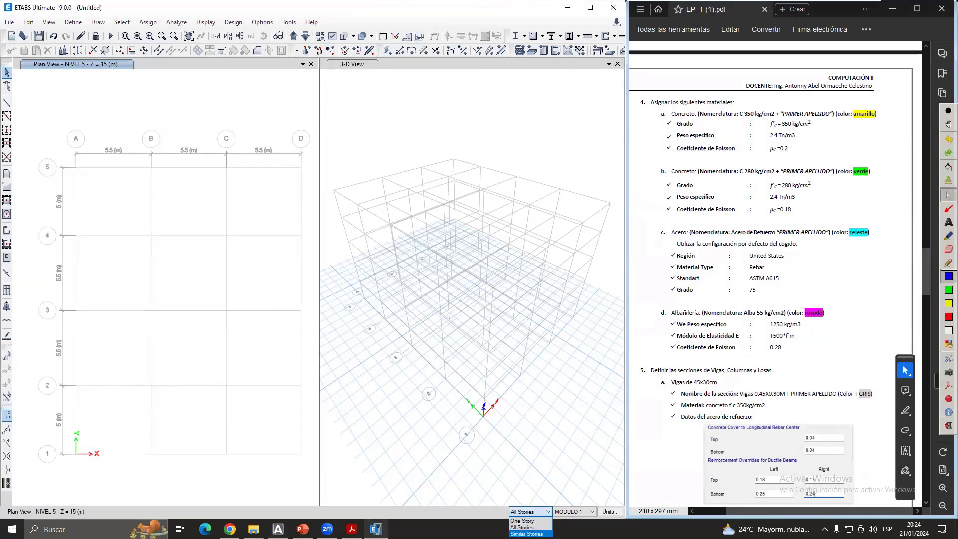
left_click(526, 533)
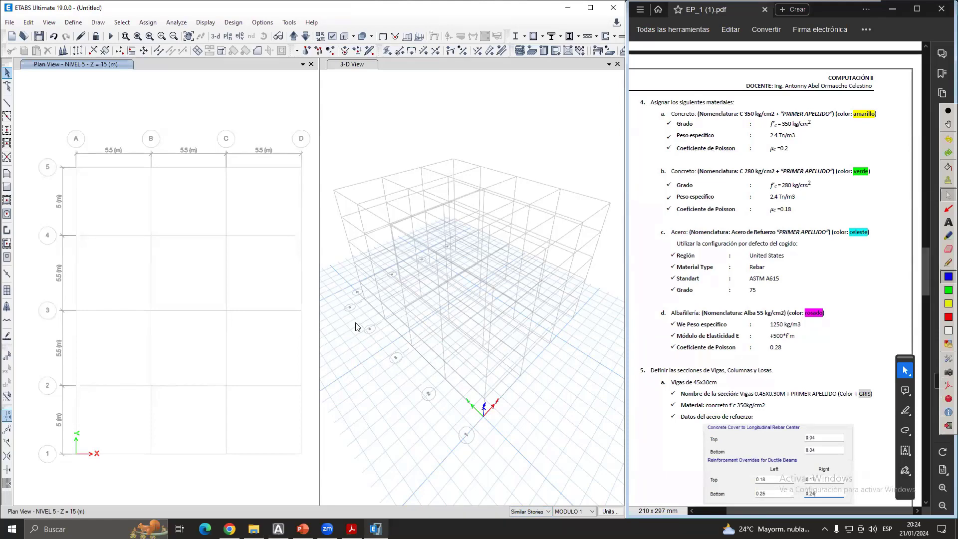
- Open the Story Data table from the story and grid system settings
right_click(233, 114)
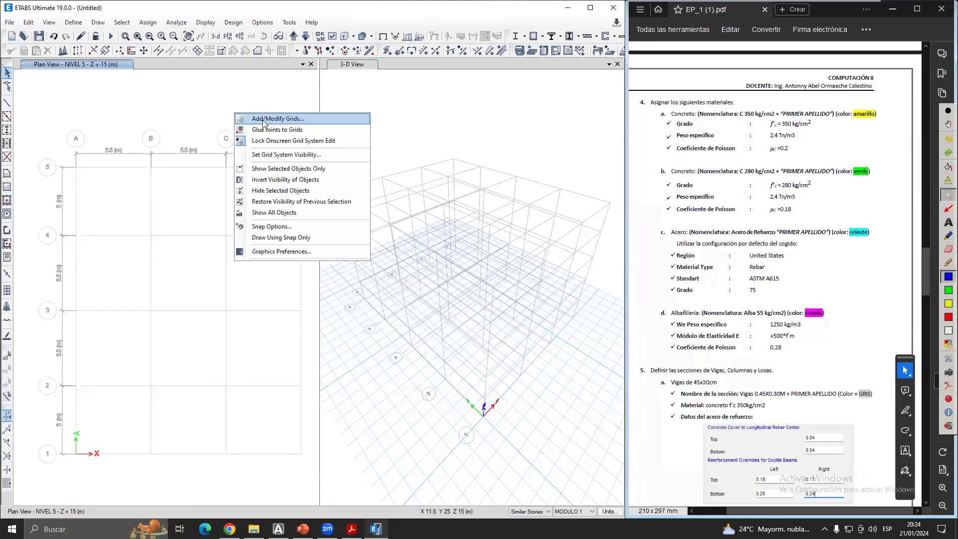
left_click(259, 119)
left_click(536, 162)
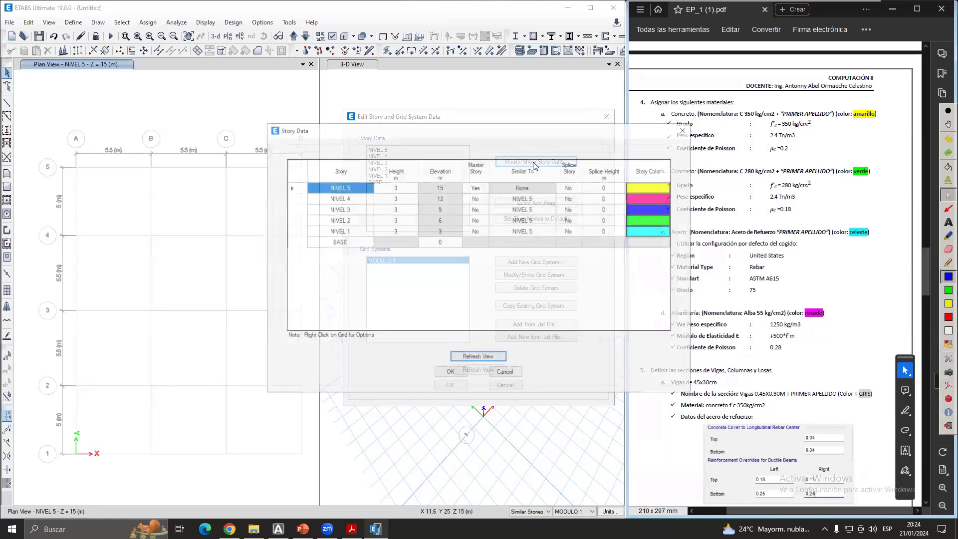
- Circle the Similar To column in green, link it to the Similar Stories selector with a double-headed arrow, and clear the ink
left_click(947, 290)
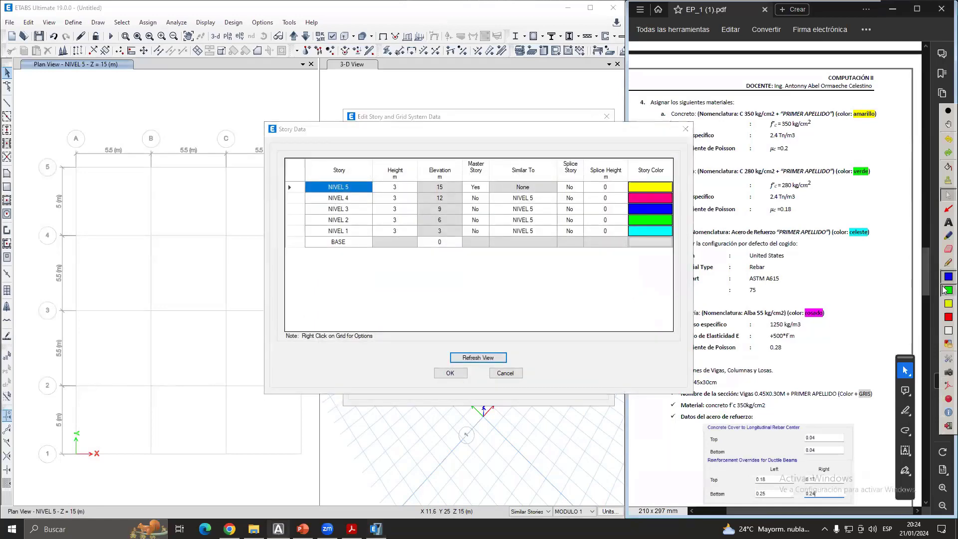
left_click(948, 262)
mouse_move(545, 157)
left_mouse_down()
mouse_move(491, 172)
mouse_move(544, 259)
mouse_move(533, 148)
left_mouse_up()
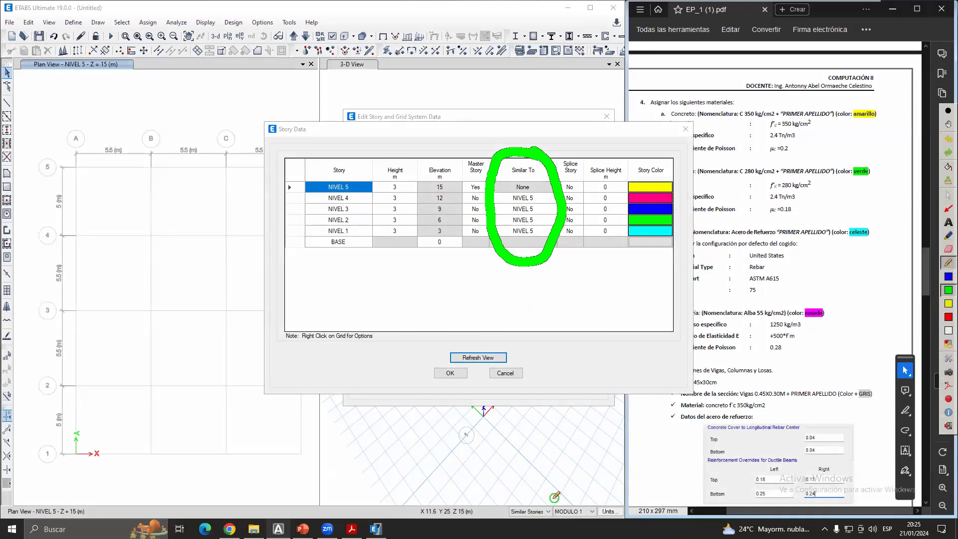
mouse_move(537, 268)
left_mouse_down()
mouse_move(550, 310)
mouse_move(532, 499)
left_mouse_up()
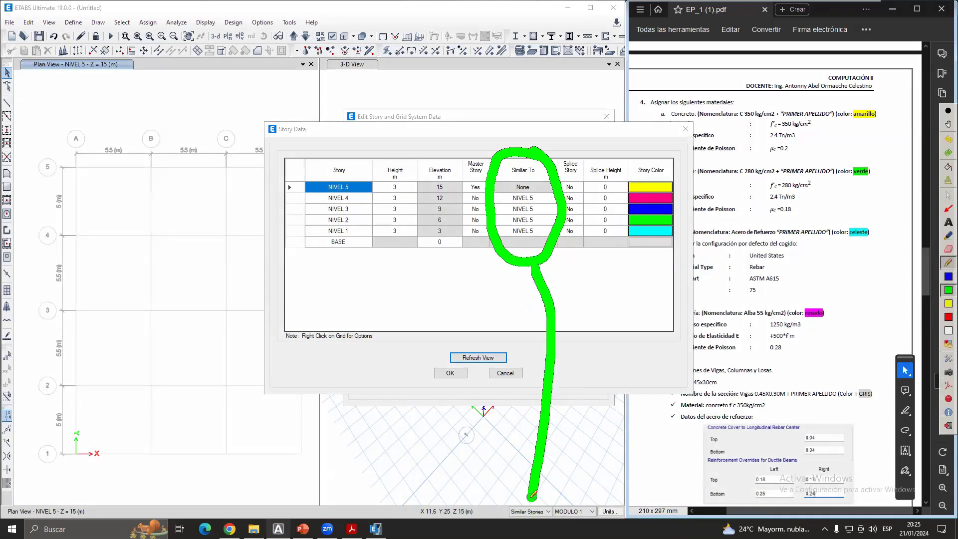
left_click_drag(527, 299, 535, 291)
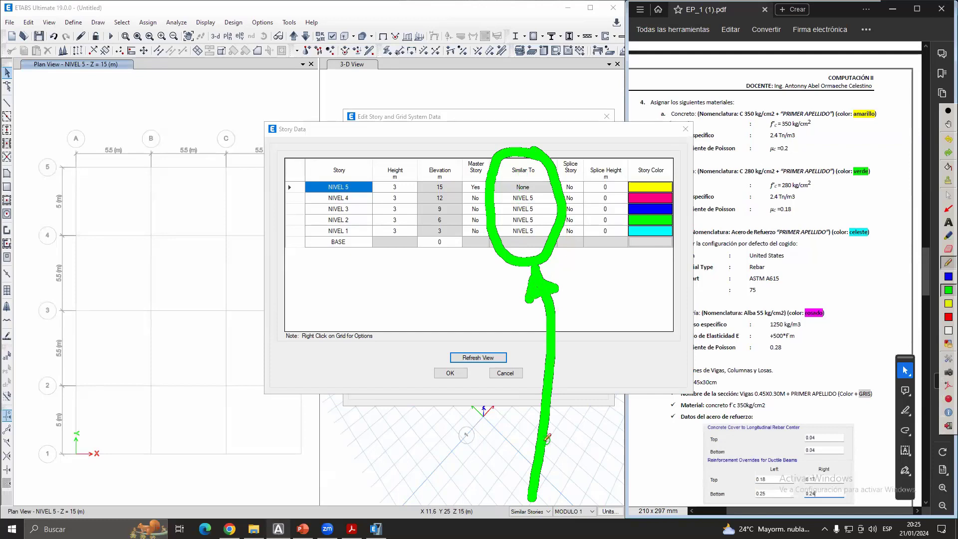
left_click_drag(526, 477, 541, 485)
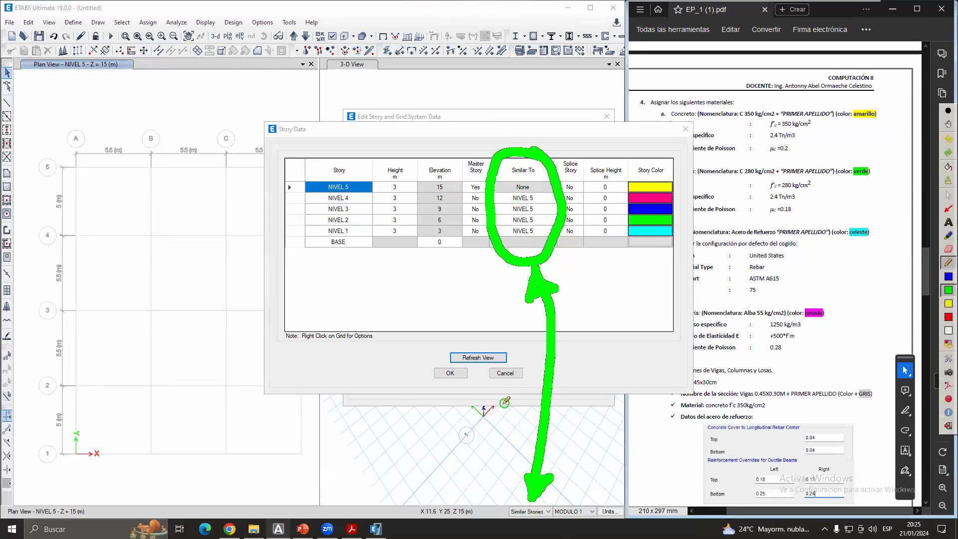
left_click(945, 196)
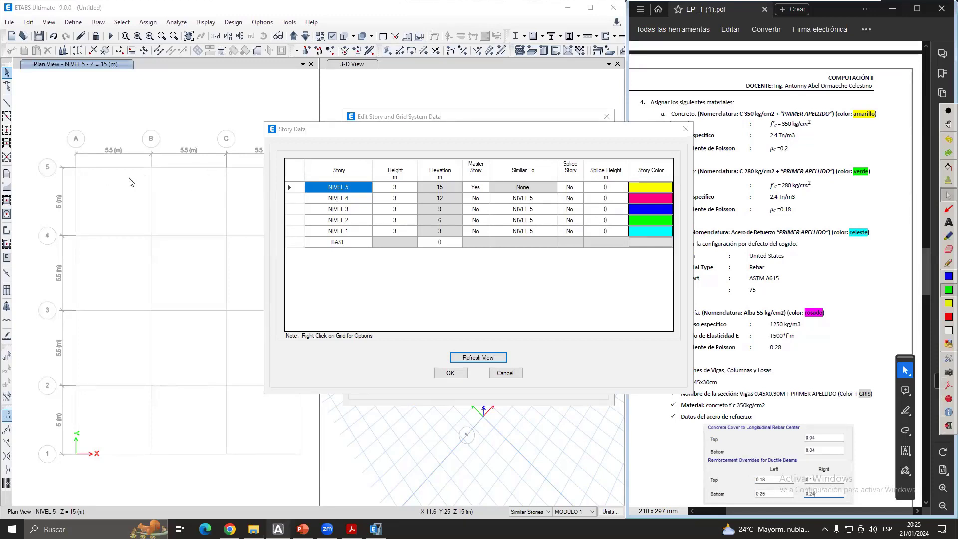
left_click(947, 261)
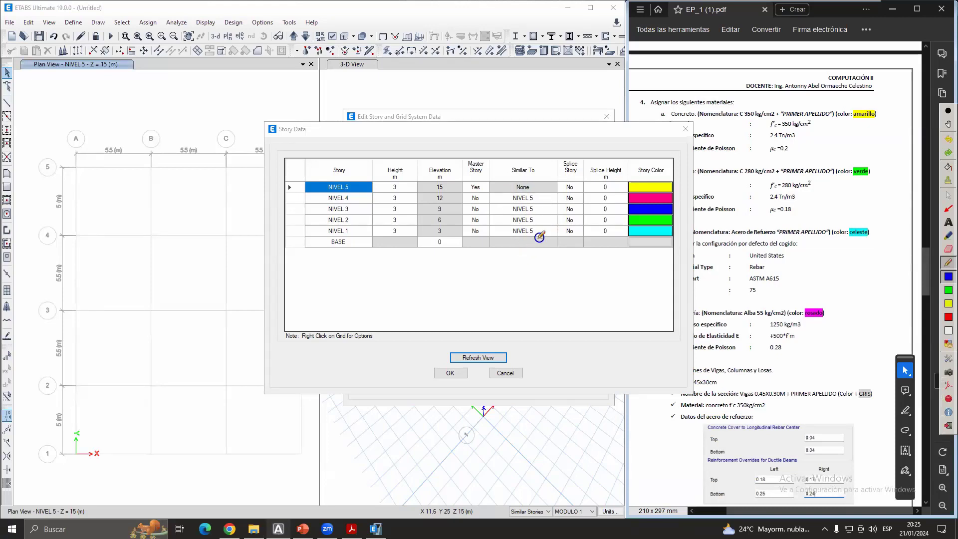
left_click(943, 194)
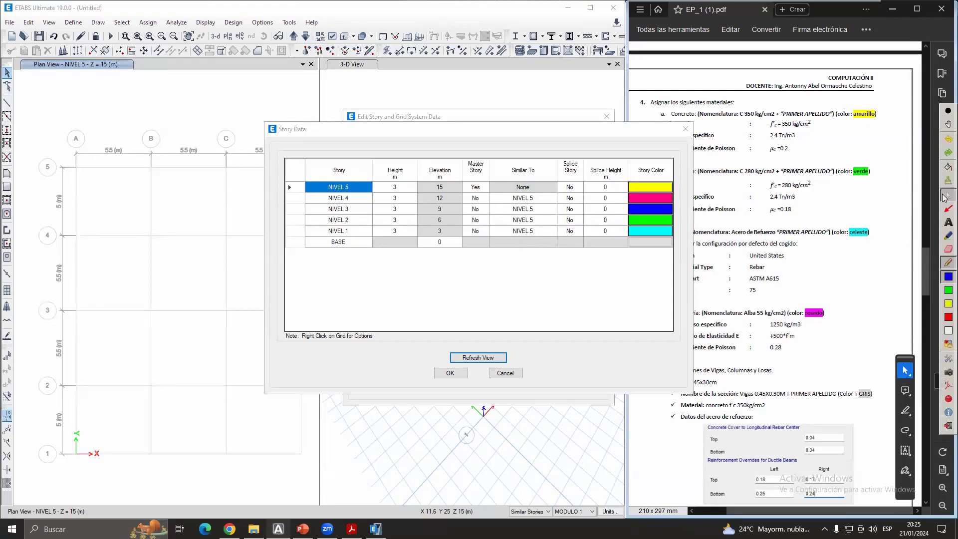
- Set NIVEL 2's Similar To value to None and accept the story data and grid settings
left_click(545, 225)
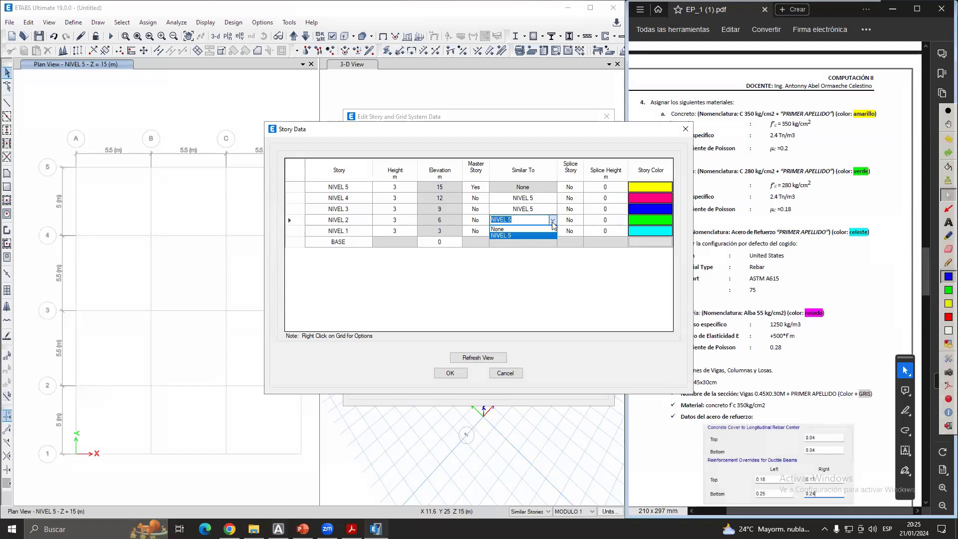
left_click(528, 221)
left_click(551, 220)
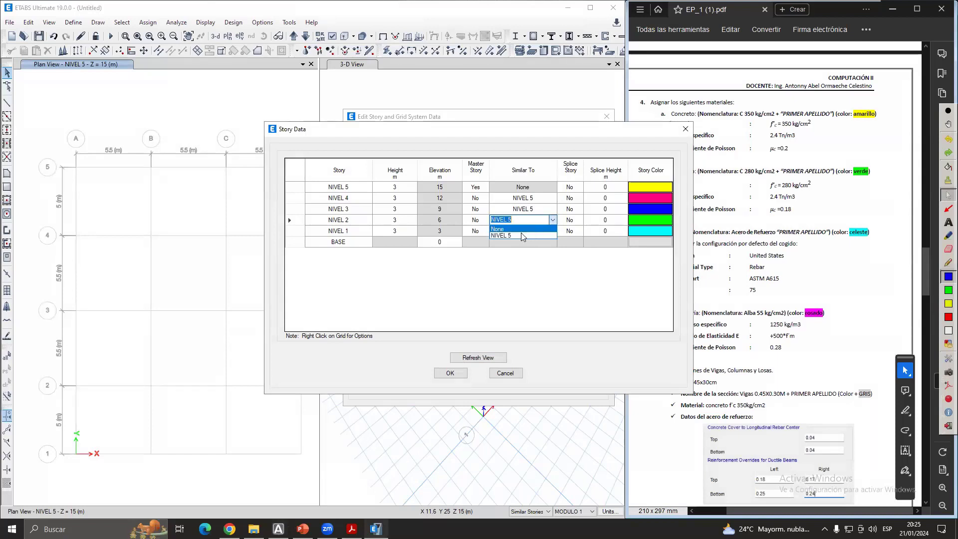
left_click(505, 229)
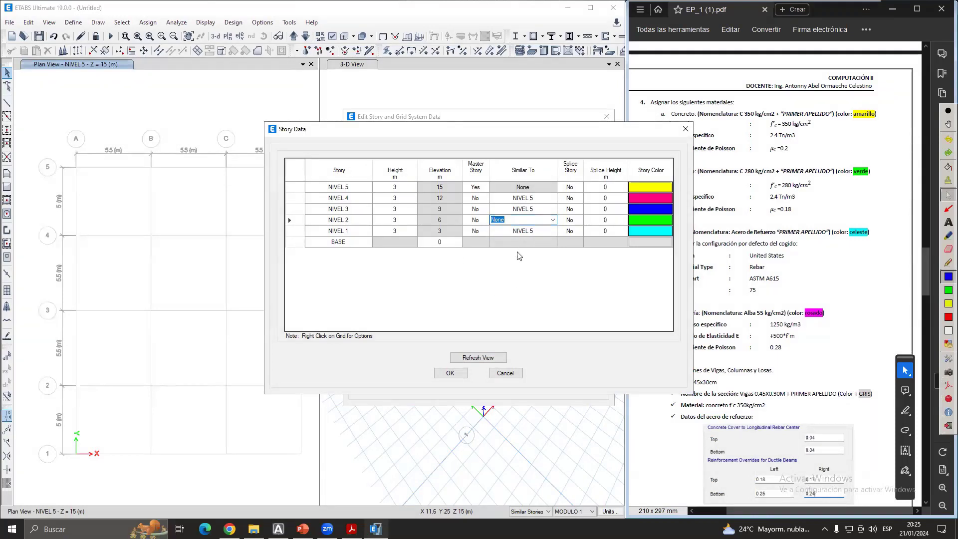
left_click(522, 208)
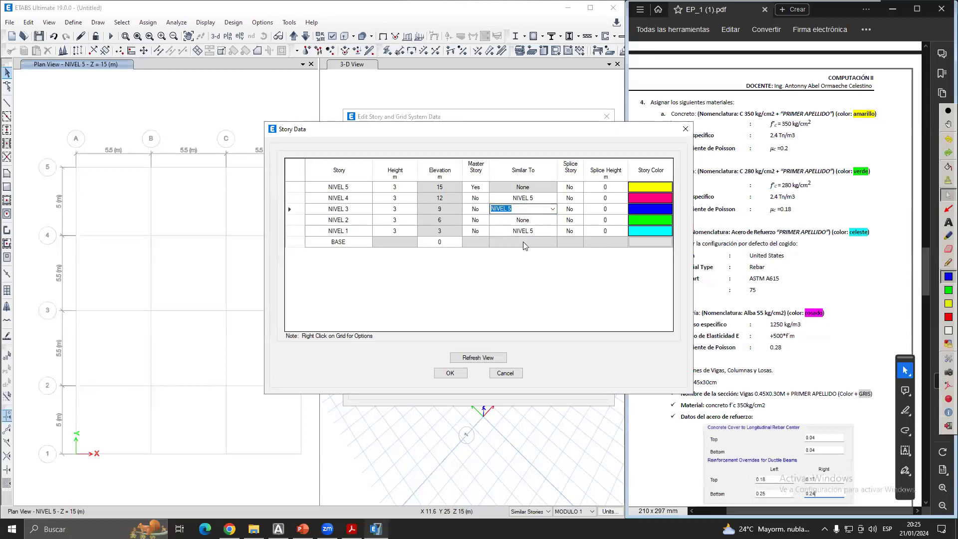
left_click(451, 374)
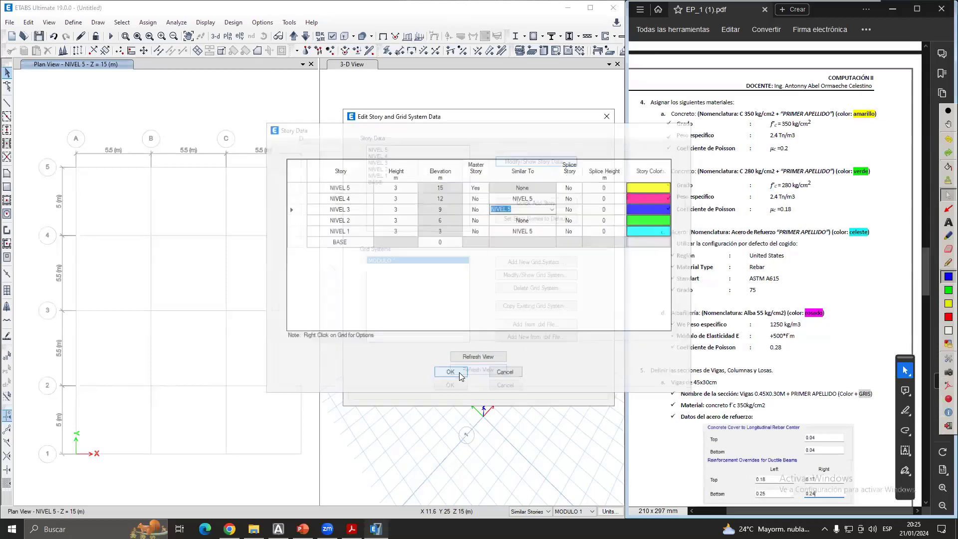
left_click(453, 388)
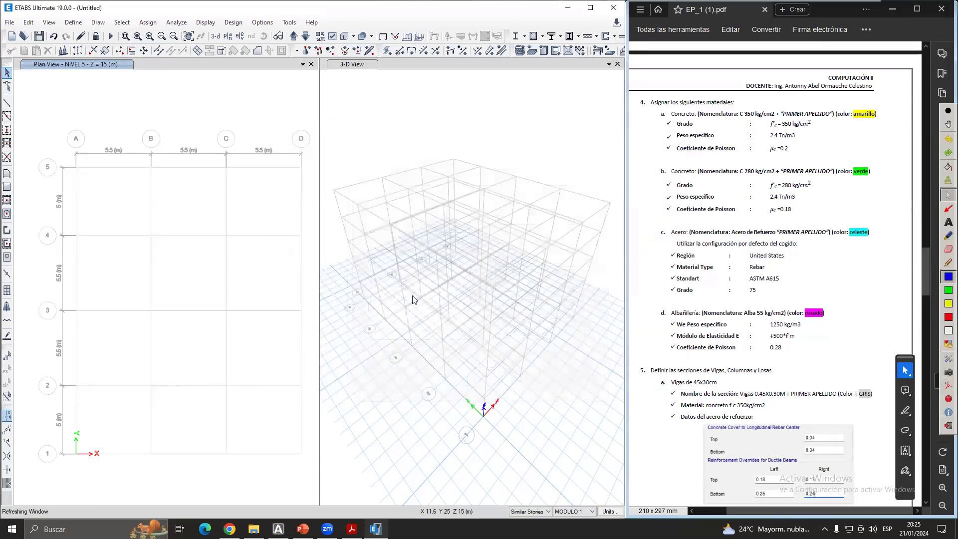
- Quick-draw A-LatBm frame beams along all grid lines of the NIVEL 5 plan, enclosing the whole grid in one window
left_click(7, 130)
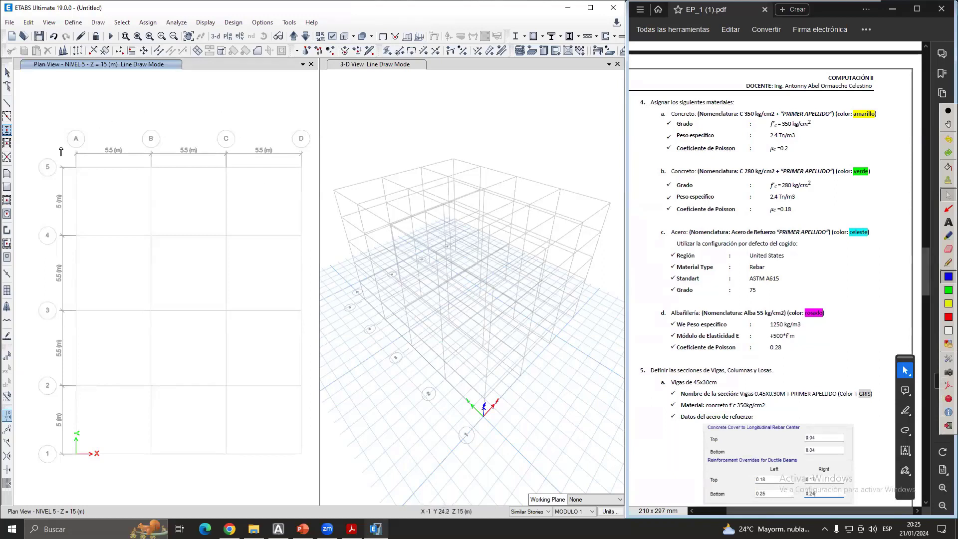
left_click(7, 116)
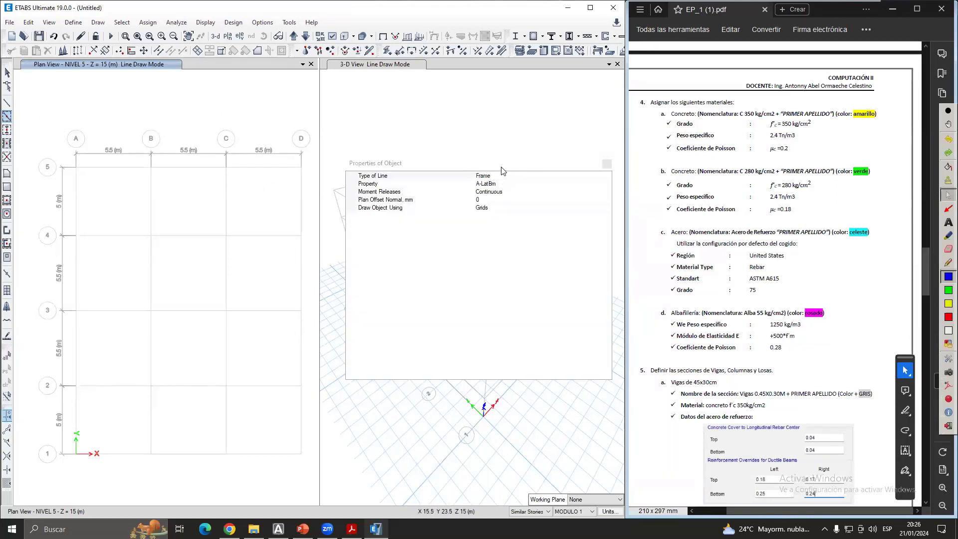
left_click(514, 173)
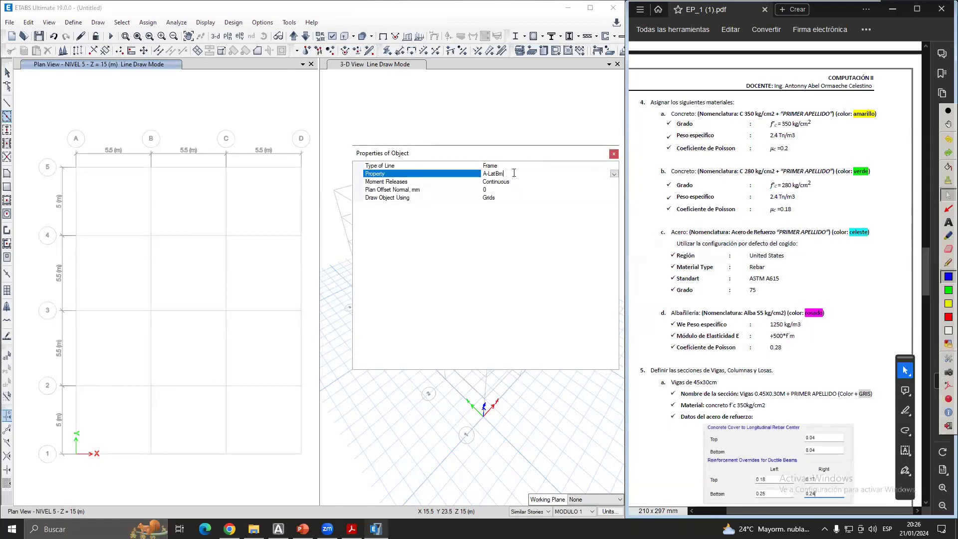
left_click_drag(524, 154, 567, 151)
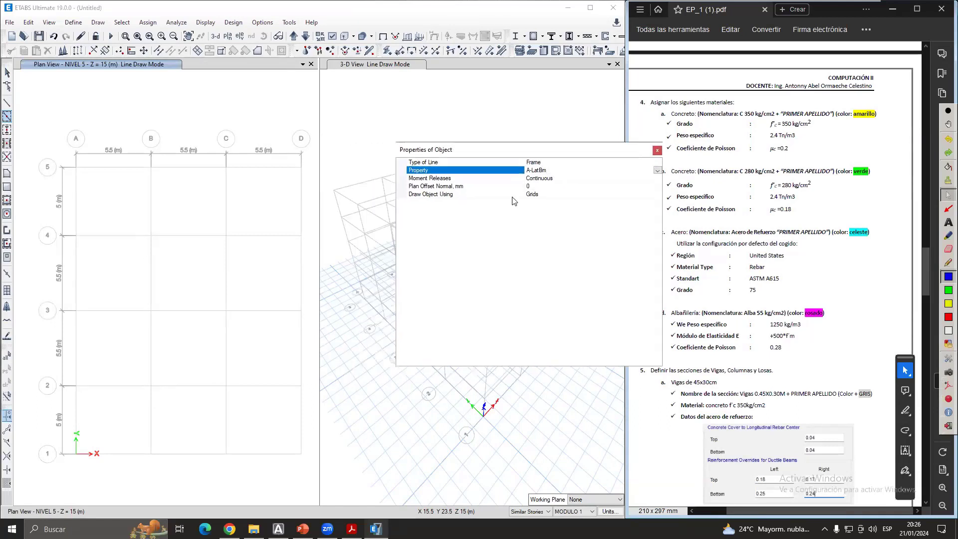
mouse_move(310, 480)
left_mouse_down()
mouse_move(193, 301)
mouse_move(45, 131)
left_mouse_up()
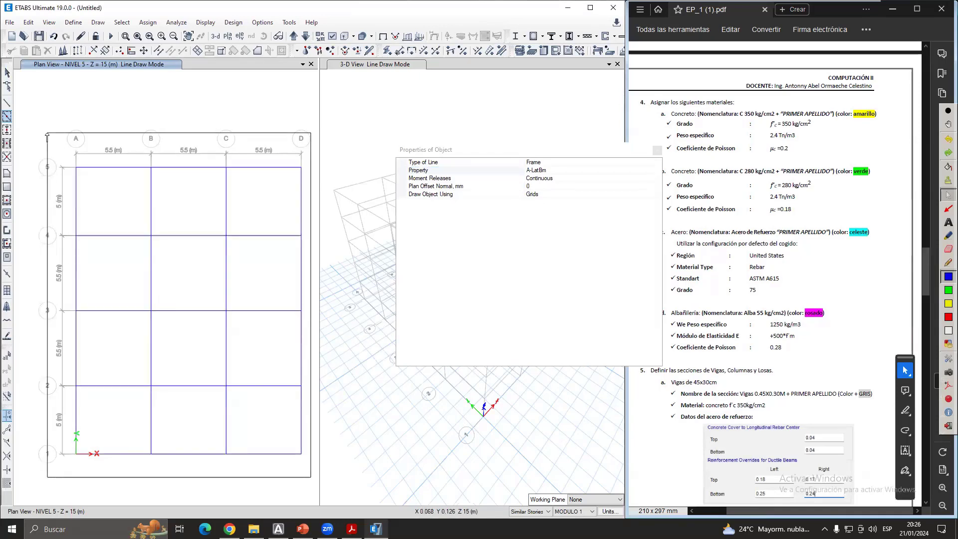
- Finish the beam drawing and display the frames as extruded solids in the 3-D view, examining the beams on each story
left_click(657, 150)
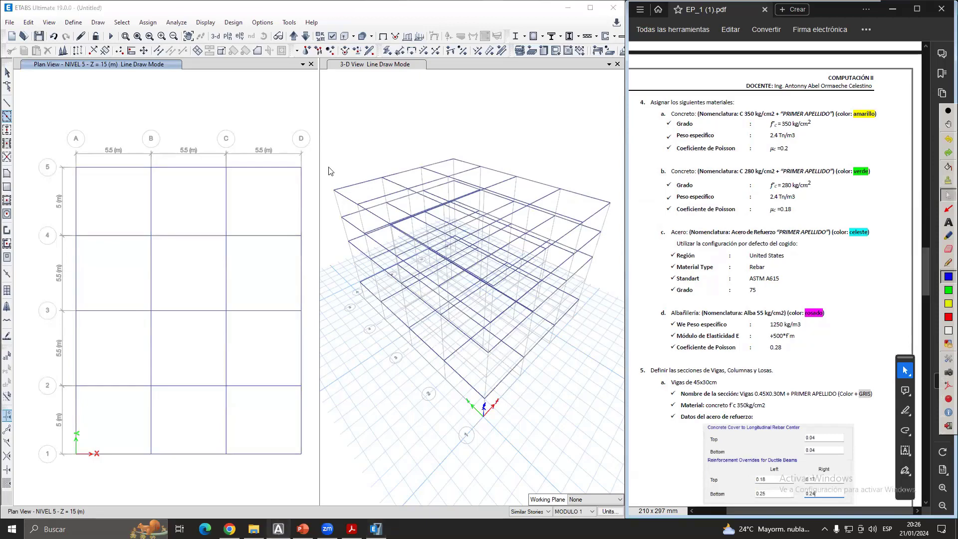
key("Escape")
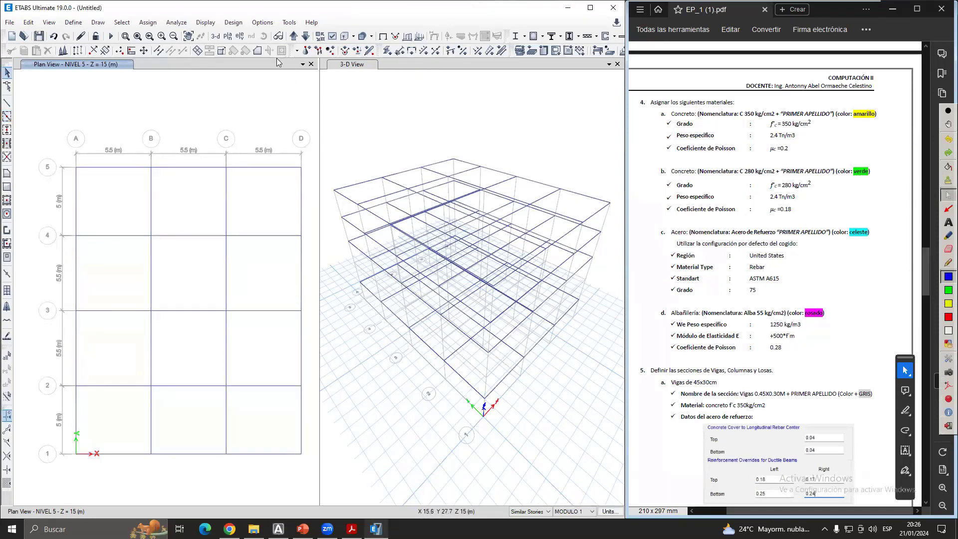
left_click(379, 150)
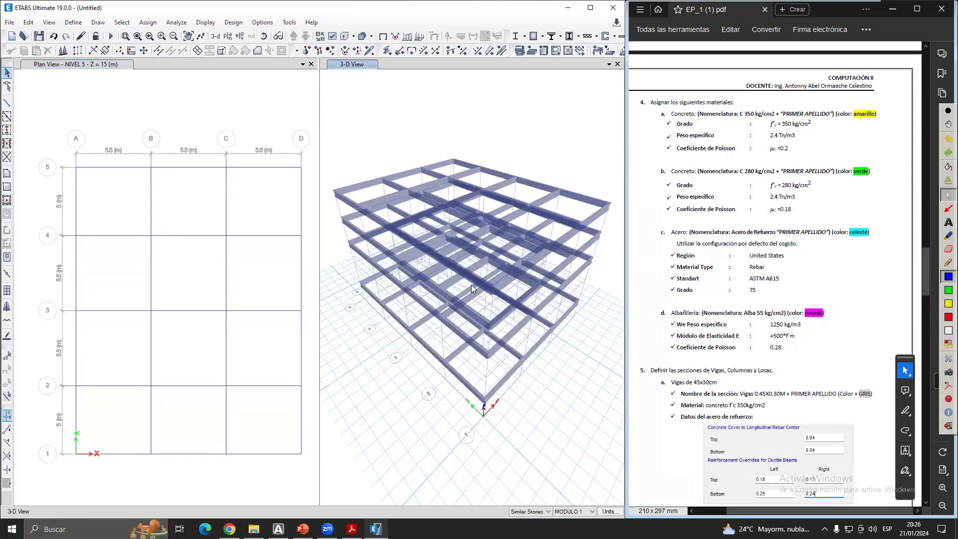
middle_click_drag(467, 286, 485, 218, "shift")
scroll(485, 217, "up", 3)
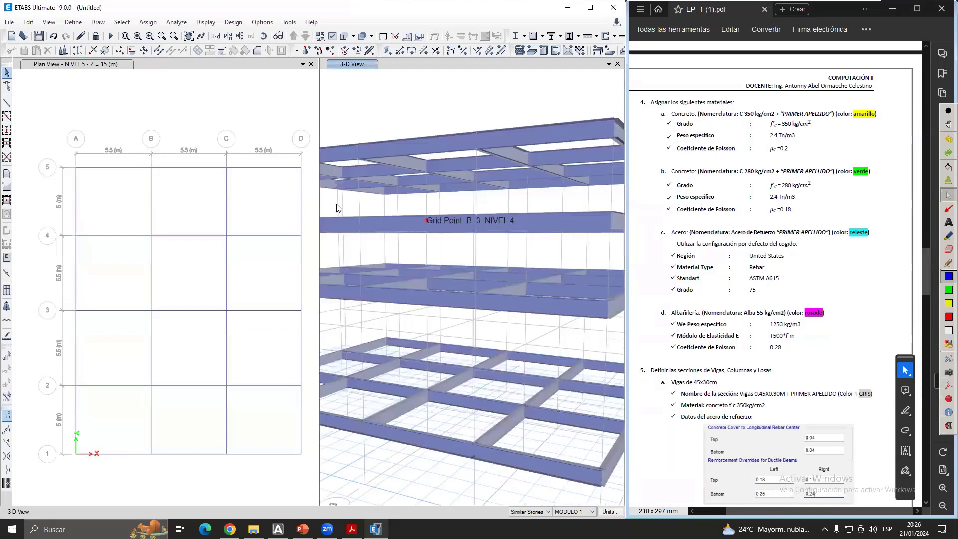
scroll(402, 234, "down", 5)
scroll(334, 244, "up", 3)
middle_click_drag(374, 269, 409, 279, "shift")
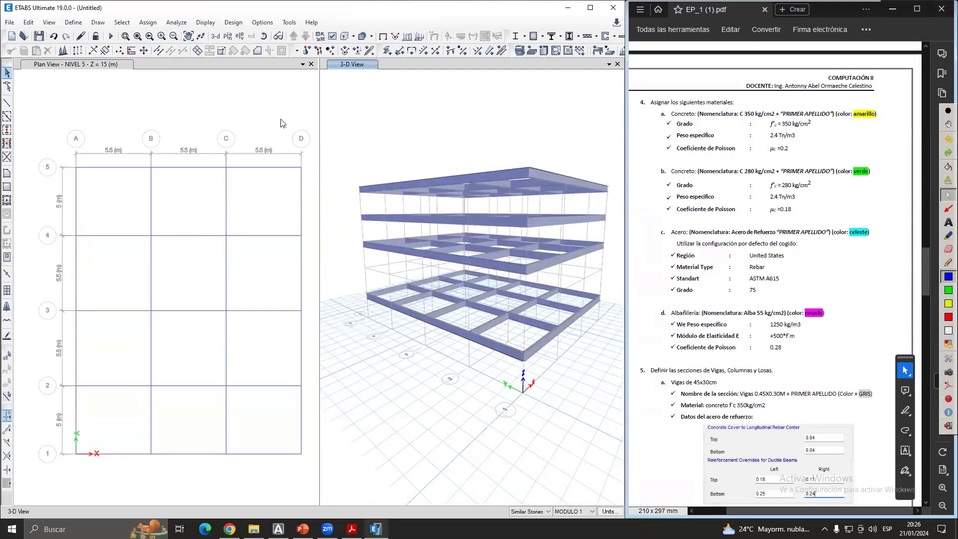
- Open the Story Data table from the story and grid system settings and place it beside the dialog behind it
right_click(227, 108)
left_click(247, 124)
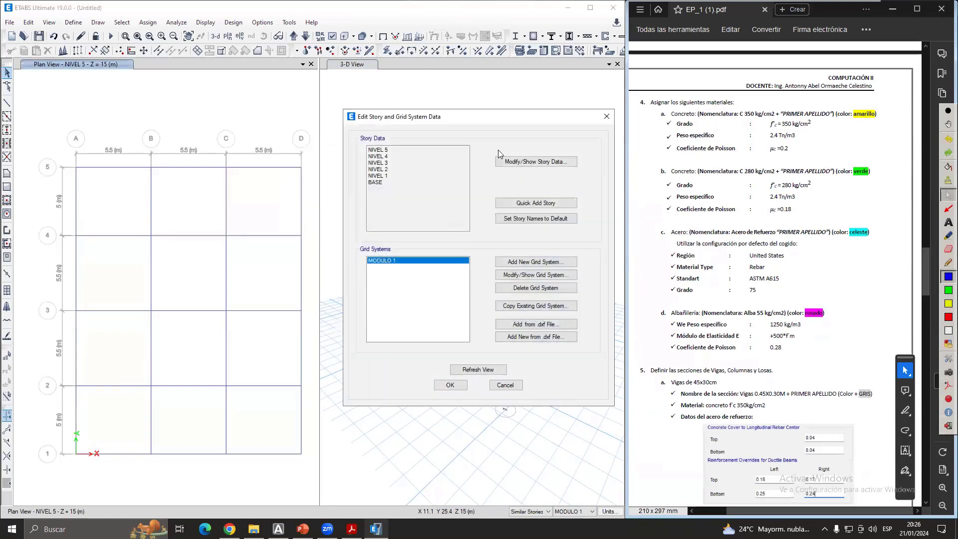
left_click(534, 163)
left_click_drag(518, 132, 359, 120)
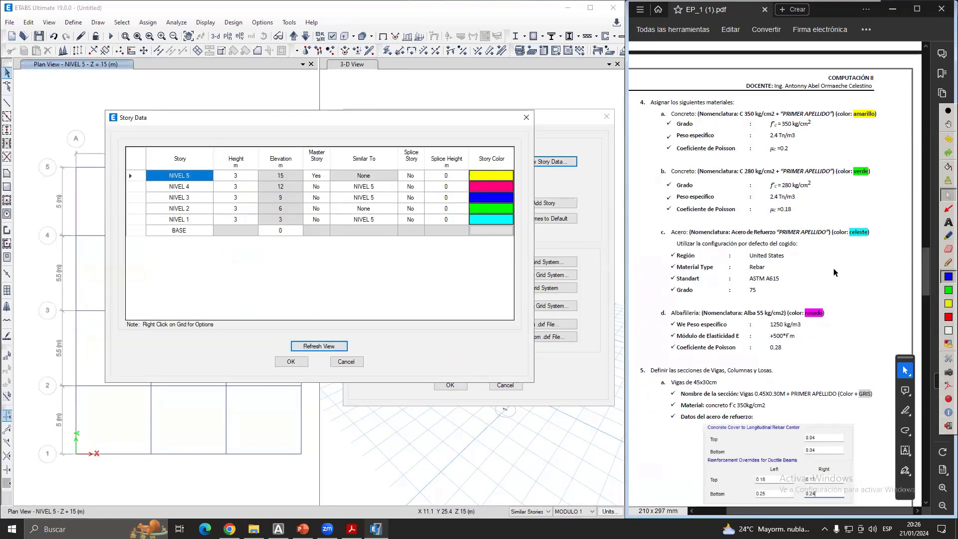
- Mark the NIVEL 2 row and the Similar To values of NIVEL 4, 3 and 1 in green, and cancel both story dialogs
left_click(948, 289)
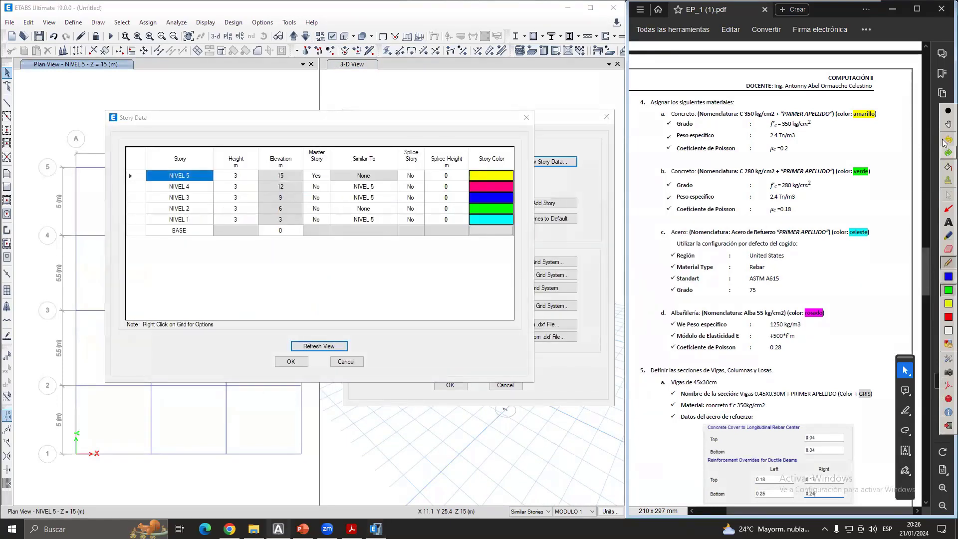
left_click_drag(204, 207, 339, 204)
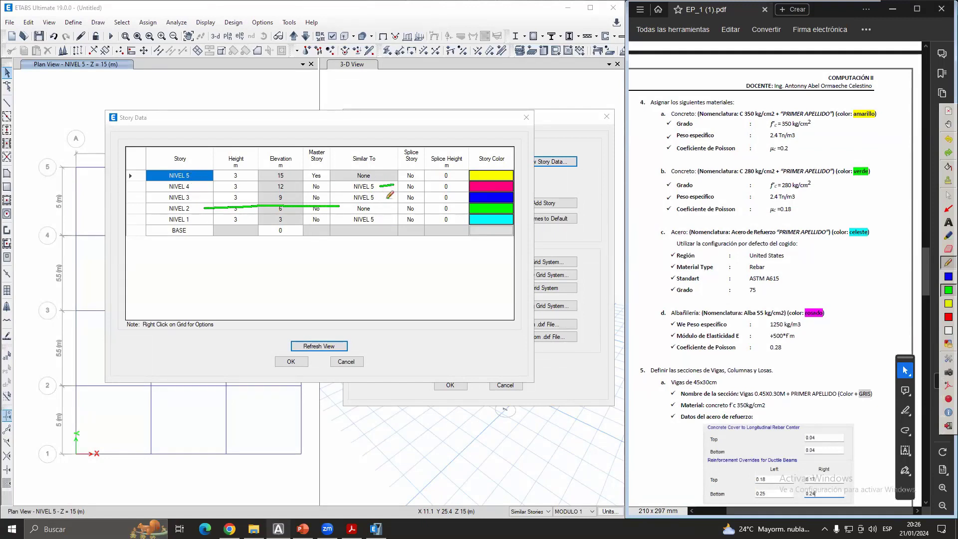
left_click_drag(377, 198, 391, 197)
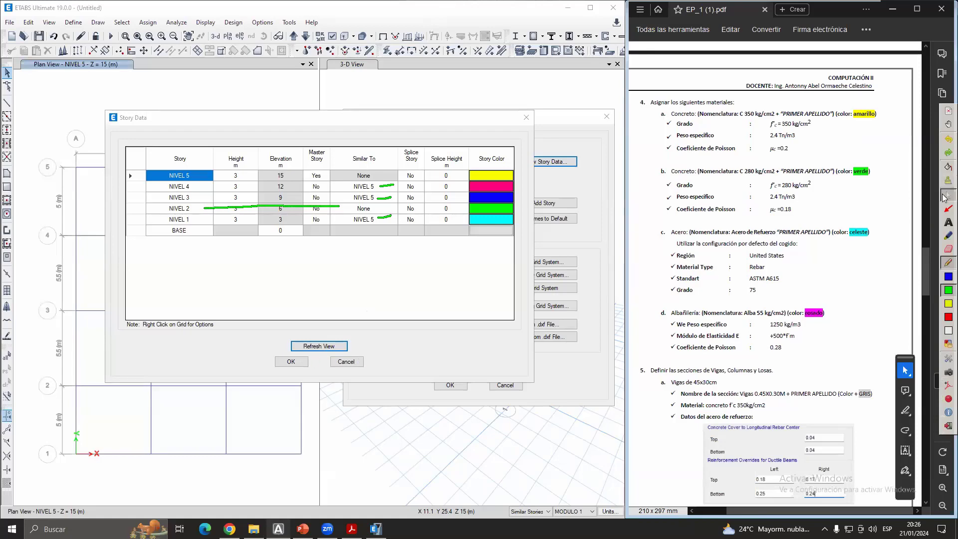
left_click(346, 362)
left_click(503, 386)
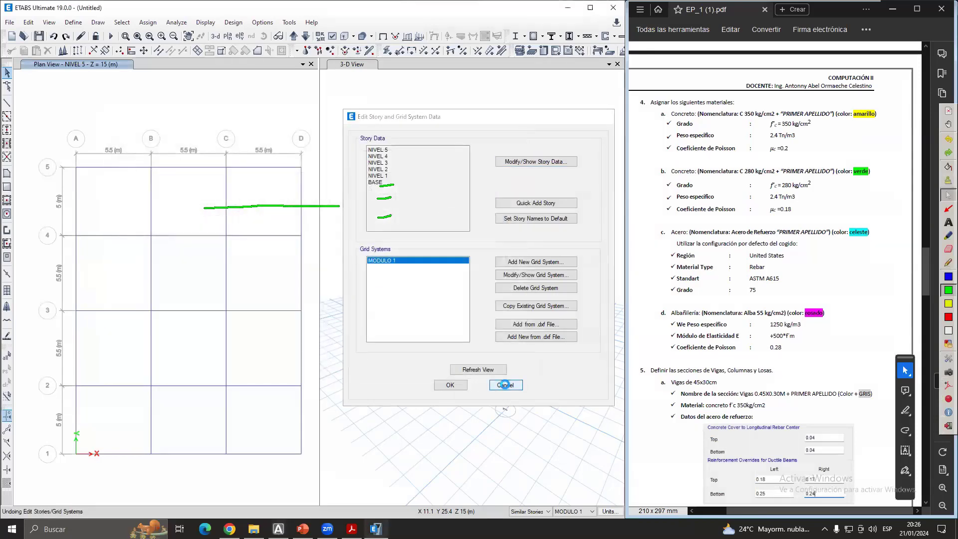
- Outline the NIVEL 2 floor perimeter in blue over the 3-D view, and clear all ink from the screen
left_click(947, 277)
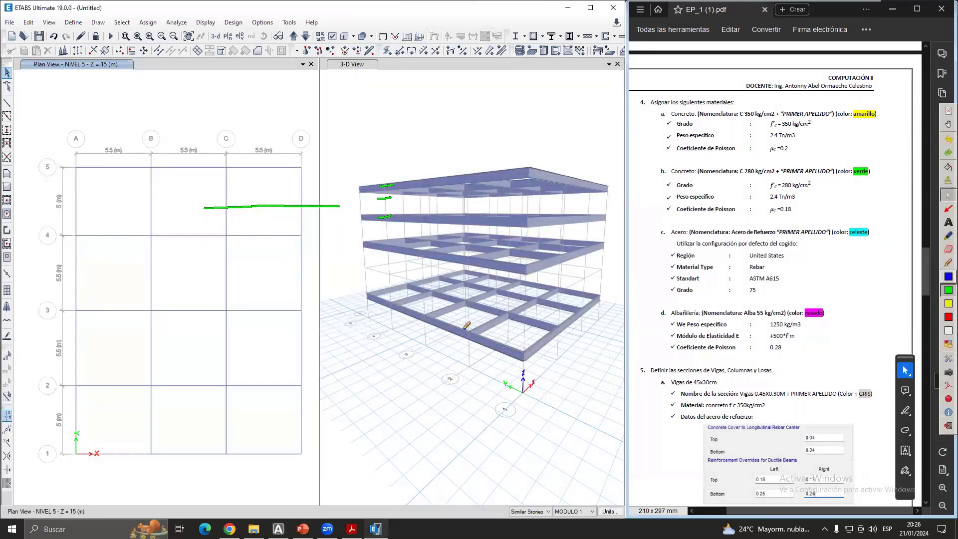
mouse_move(393, 268)
left_mouse_down()
mouse_move(521, 305)
mouse_move(601, 269)
mouse_move(486, 257)
mouse_move(359, 269)
left_mouse_up()
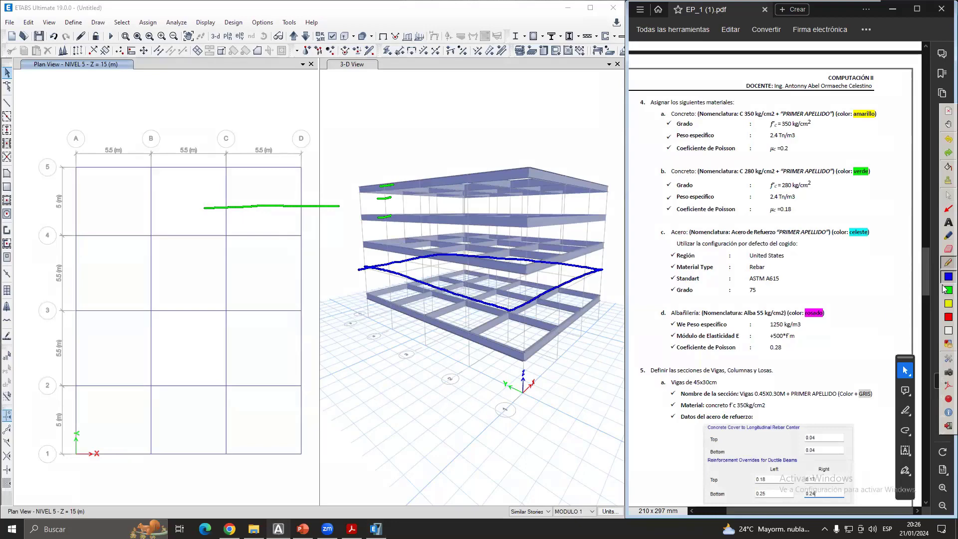
left_click(944, 194)
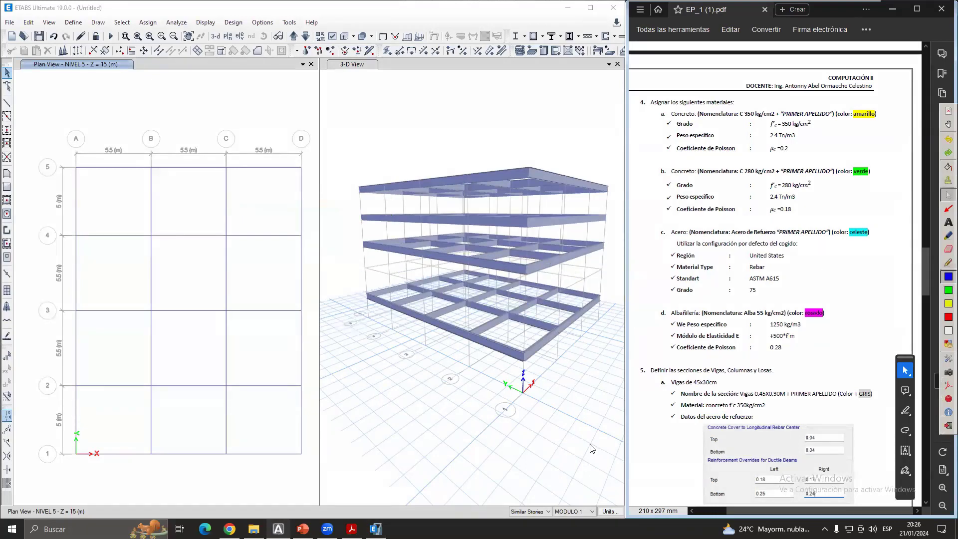
- Set the story scope to All Stories and delete all beams by enclosing the whole grid in the NIVEL 5 plan
left_click(530, 511)
left_click(528, 526)
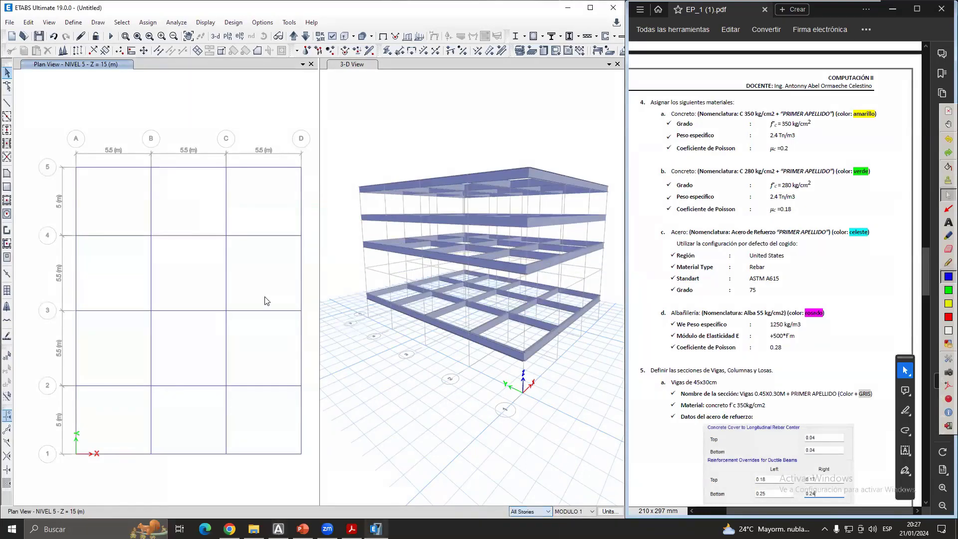
left_click_drag(38, 125, 306, 479)
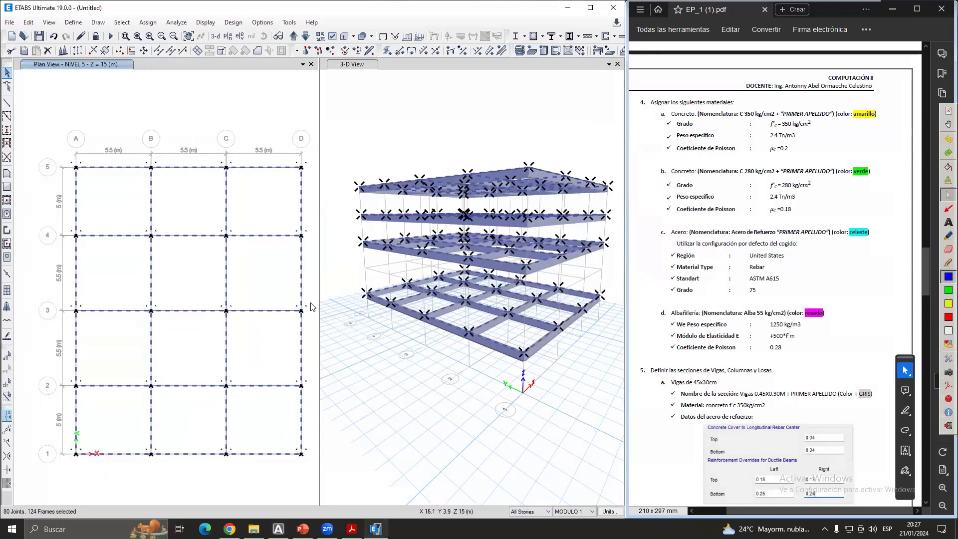
left_click(45, 51)
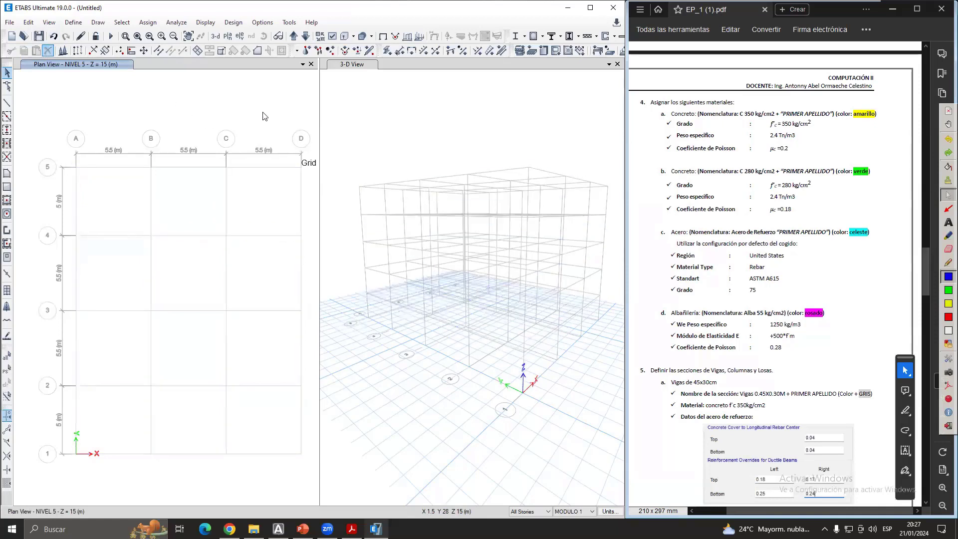
- Quick-draw A-LatBm frame beams along every grid line with All Stories active, and show them extruded in the 3-D view
left_click(7, 116)
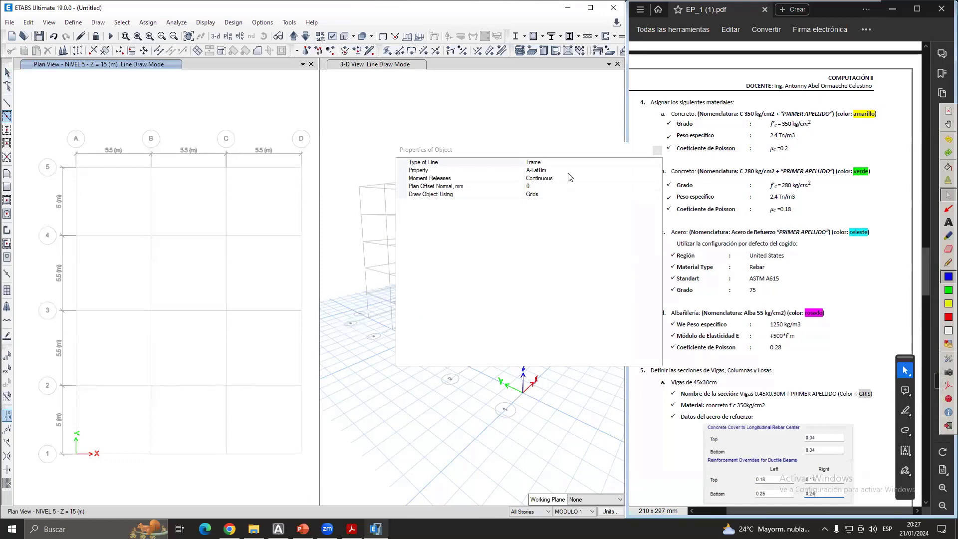
left_click_drag(564, 152, 532, 106)
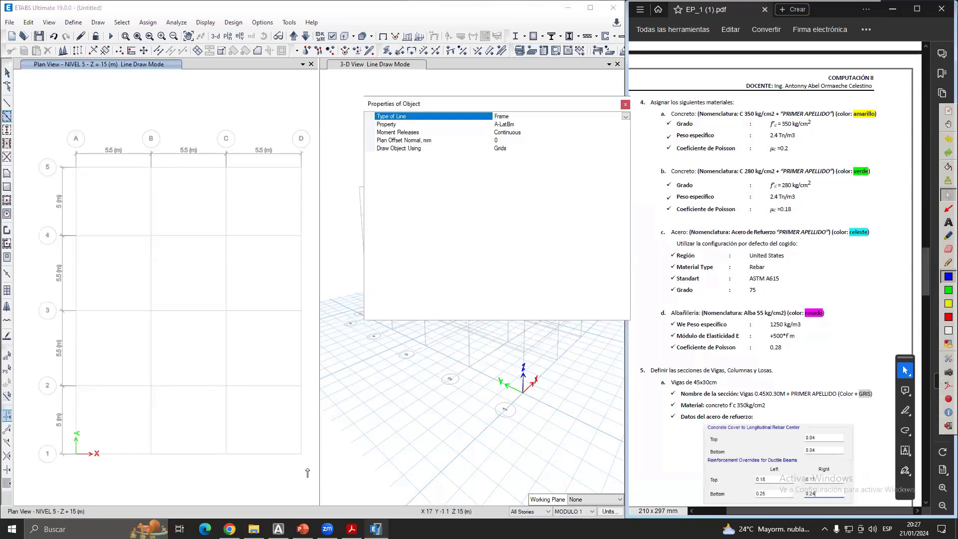
mouse_move(308, 469)
left_mouse_down()
mouse_move(125, 262)
mouse_move(65, 155)
left_mouse_up()
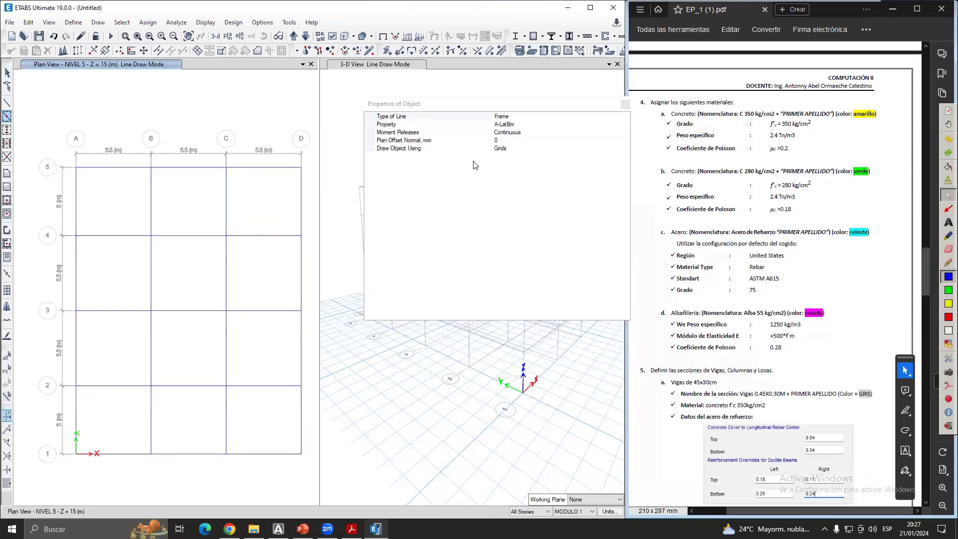
left_click(625, 105)
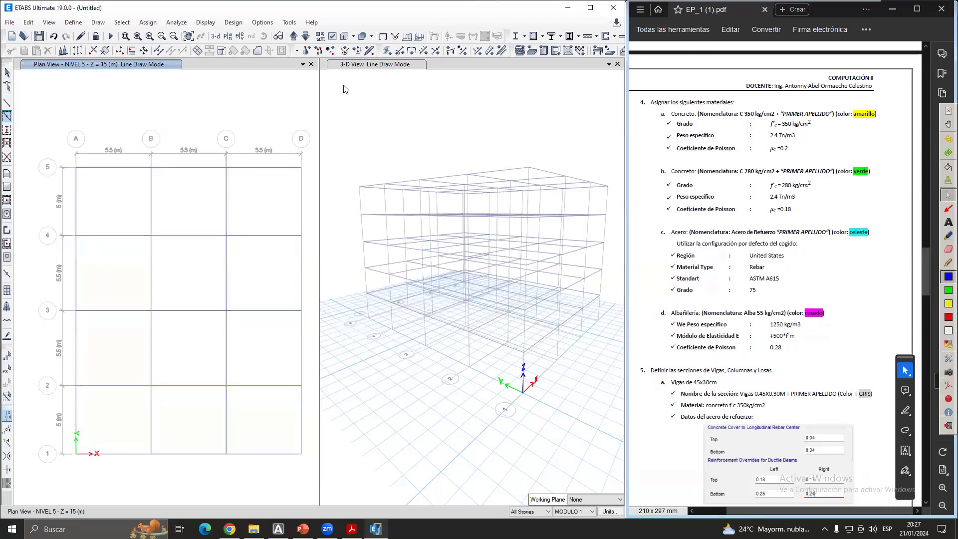
left_click(356, 90)
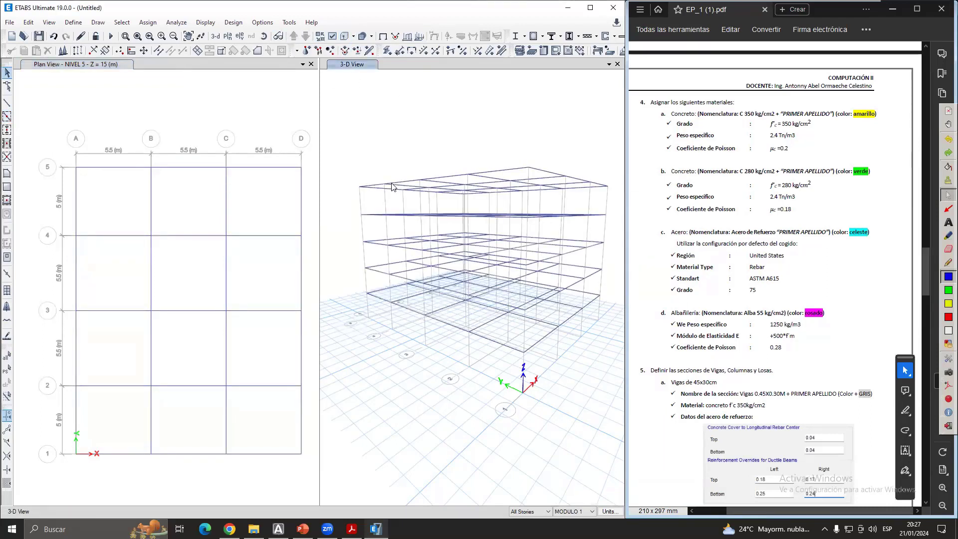
left_click(343, 36)
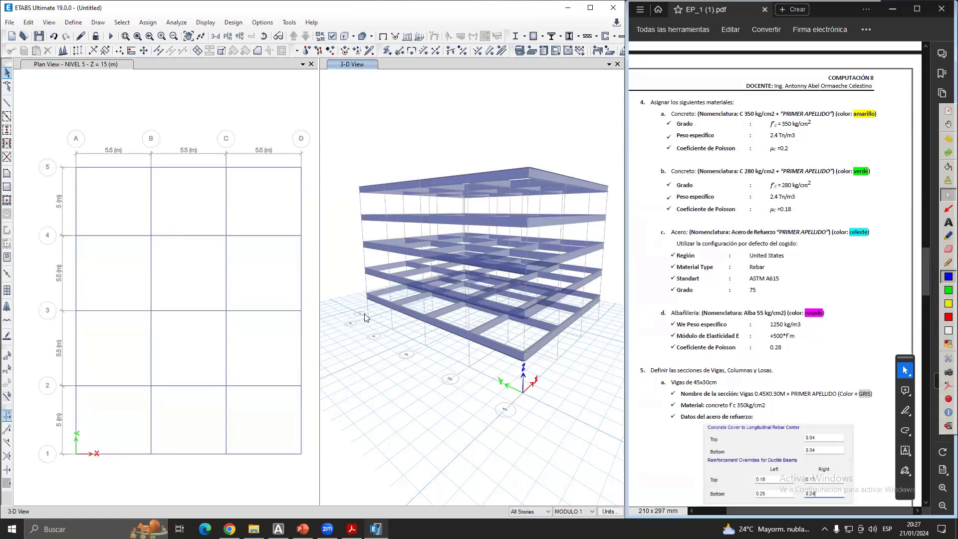
- Set the story scope to One Story and select all joints and beams in the NIVEL 5 plan
left_click(547, 511)
left_click(530, 525)
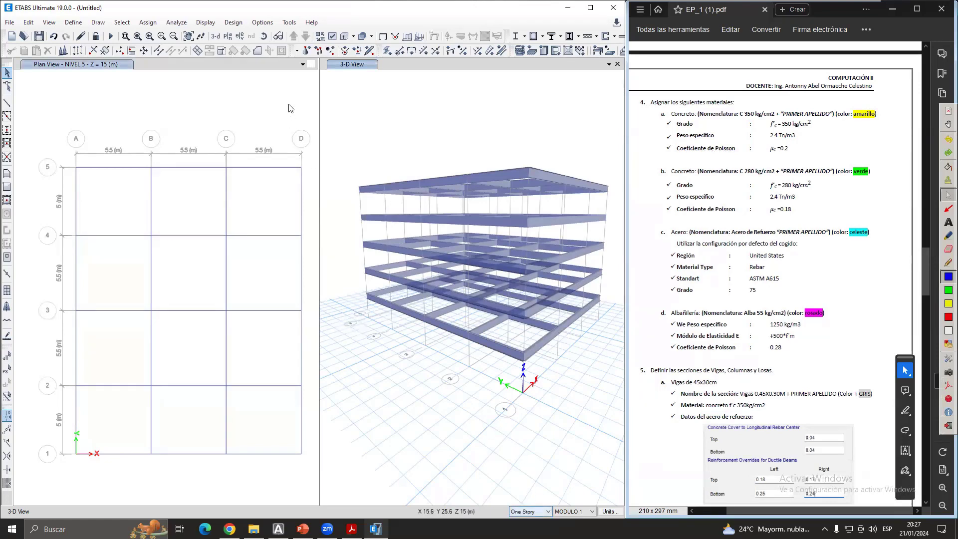
left_click_drag(313, 478, 45, 134)
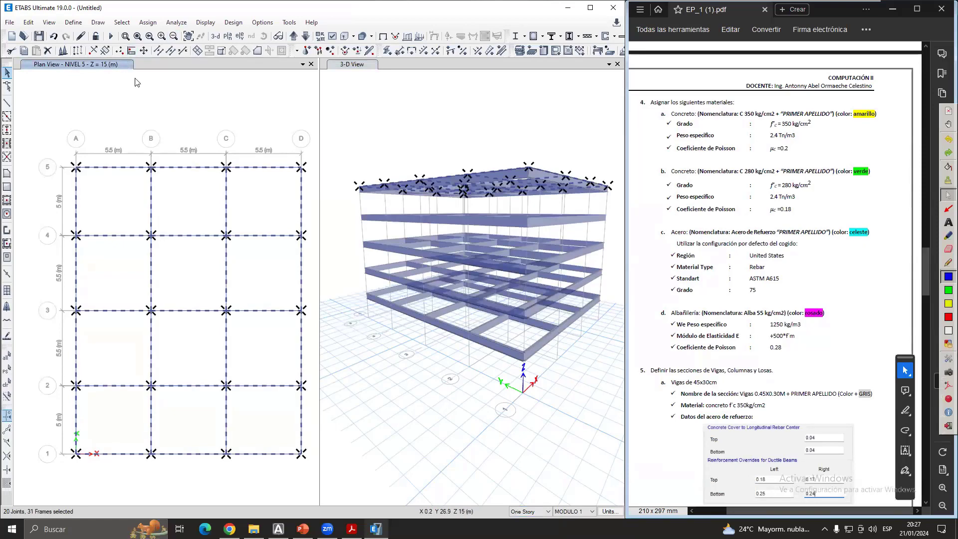
- Switch the story scope back to All Stories, select the entire grid in plan, and delete the beams on every story
left_click(531, 512)
left_click(529, 521)
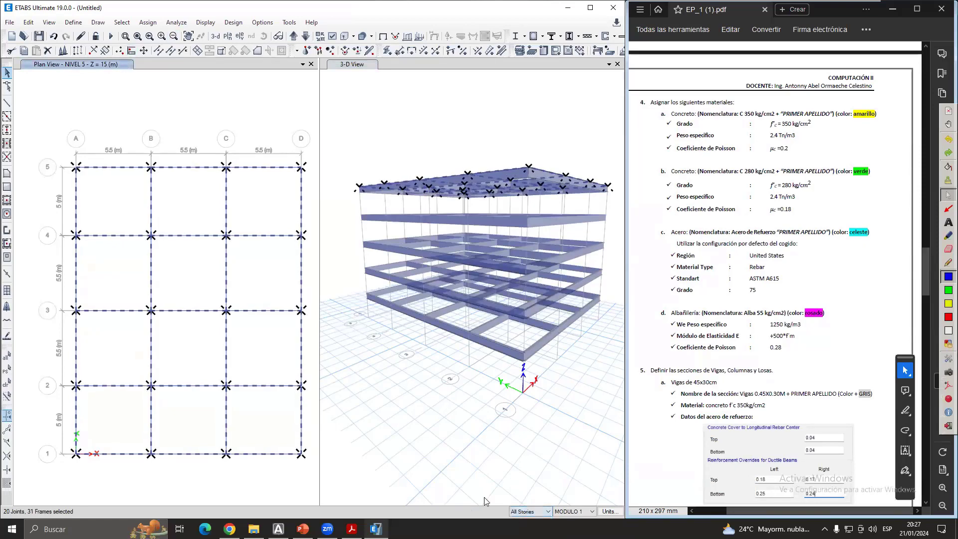
left_click_drag(306, 477, 35, 116)
left_click(48, 50)
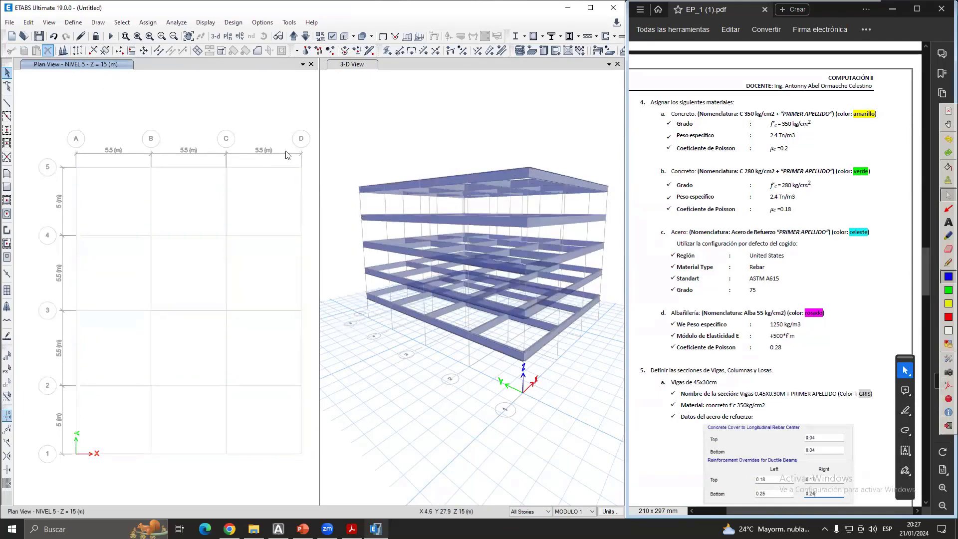
- Quick-draw A-LatBm beams along all NIVEL 5 grid lines with the scope set to One Story, and show them extruded in the 3-D view
left_click(533, 511)
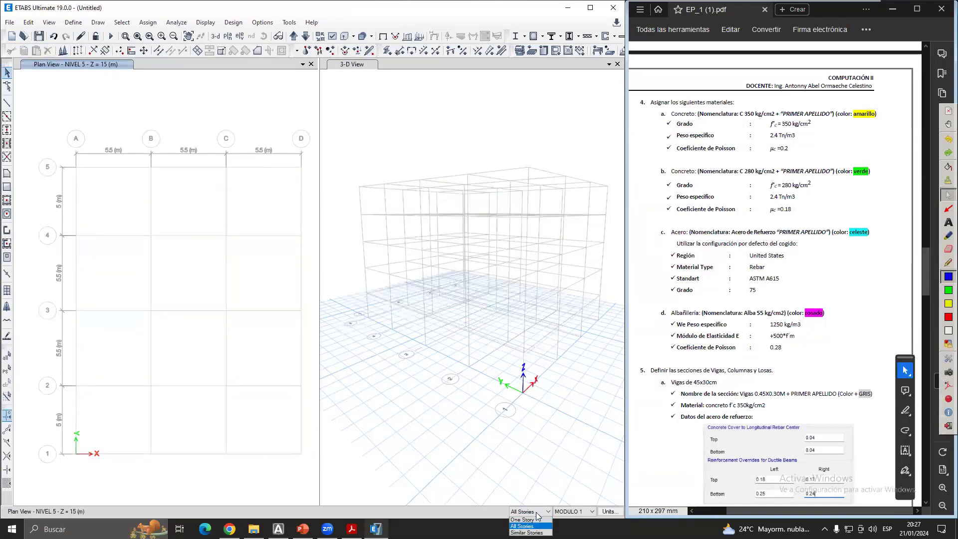
left_click(532, 520)
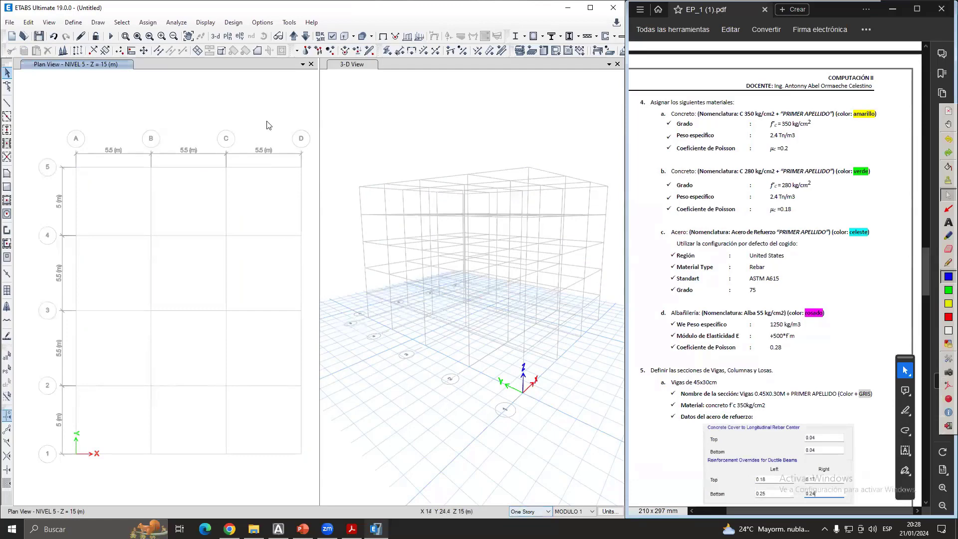
left_click(6, 116)
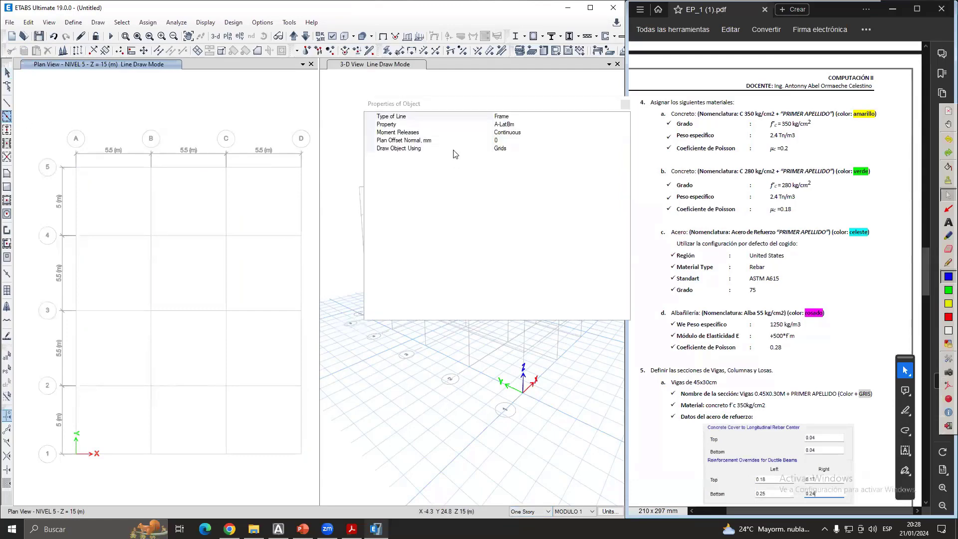
left_click_drag(503, 104, 501, 91)
left_click_drag(310, 468, 75, 167)
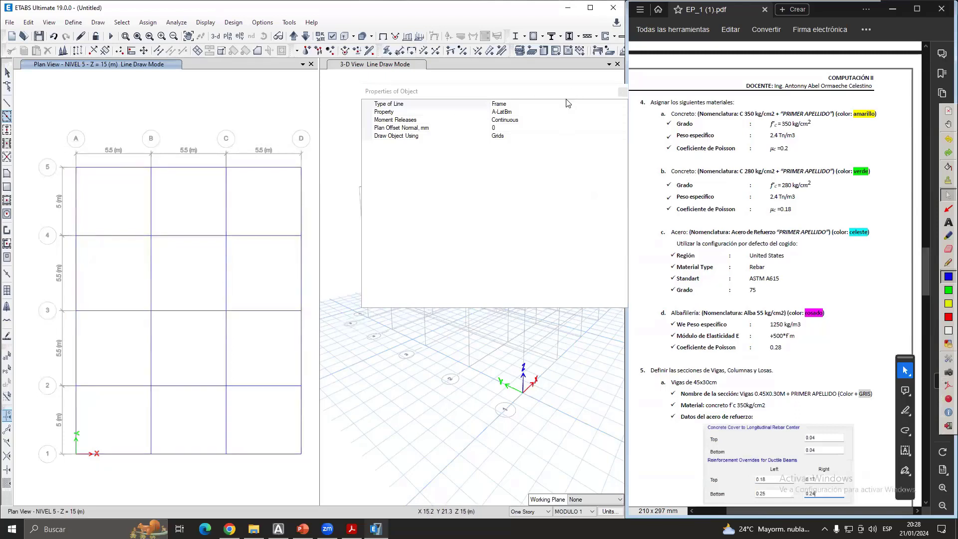
left_click(623, 92)
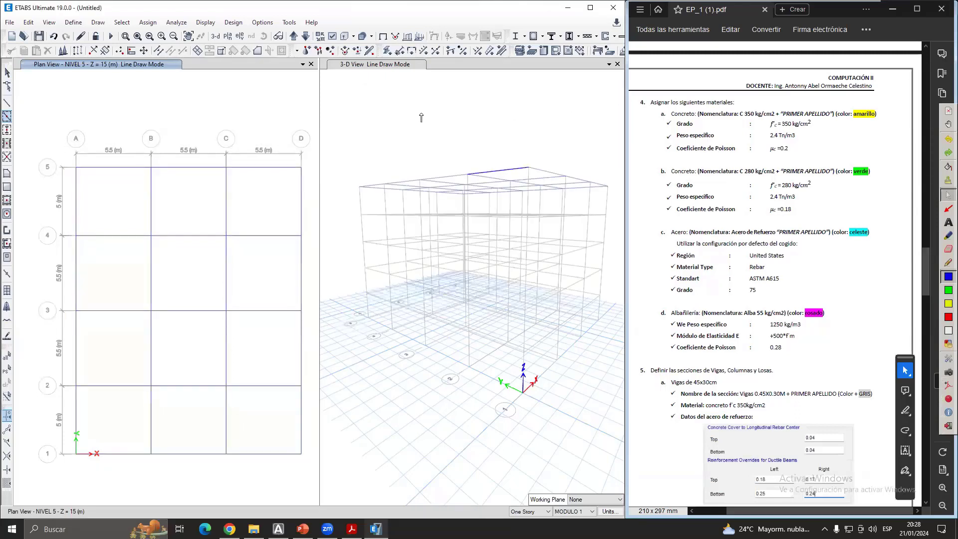
left_click(342, 38)
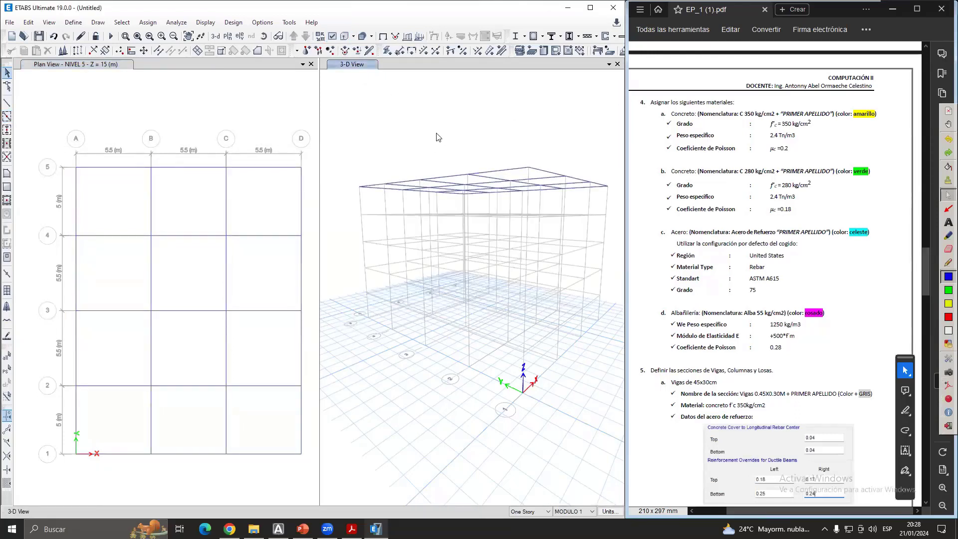
left_click(345, 38)
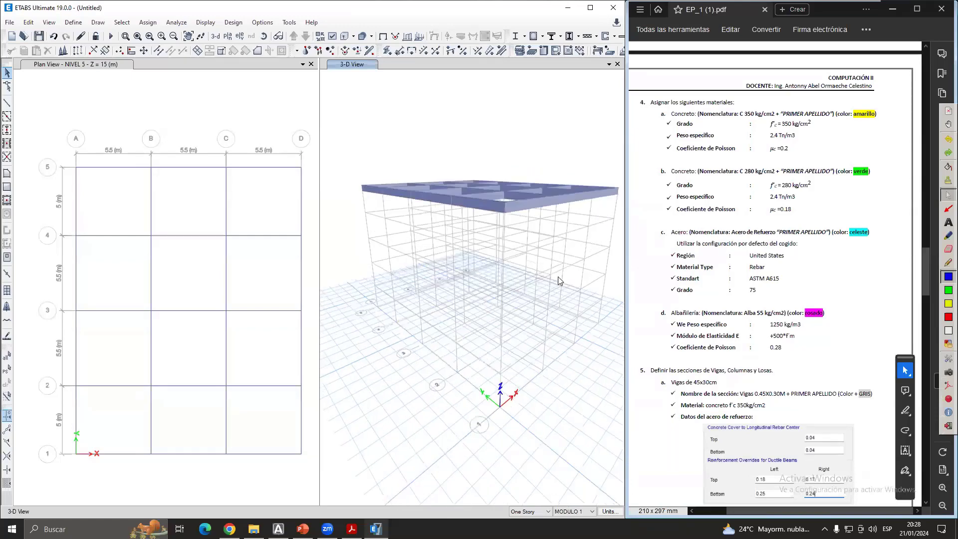
- Cycle the story scope through One Story and All Stories, and set it to Similar Stories
left_click(529, 512)
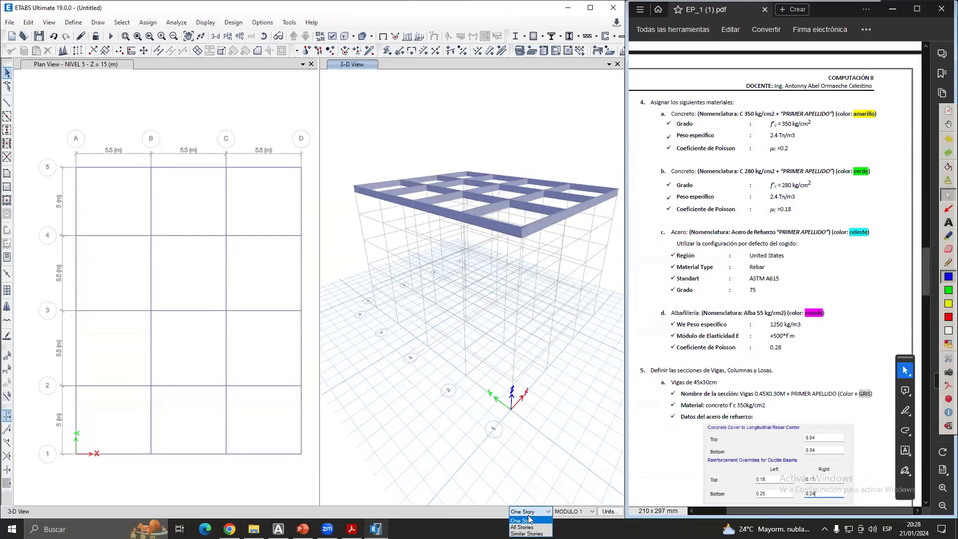
left_click(529, 520)
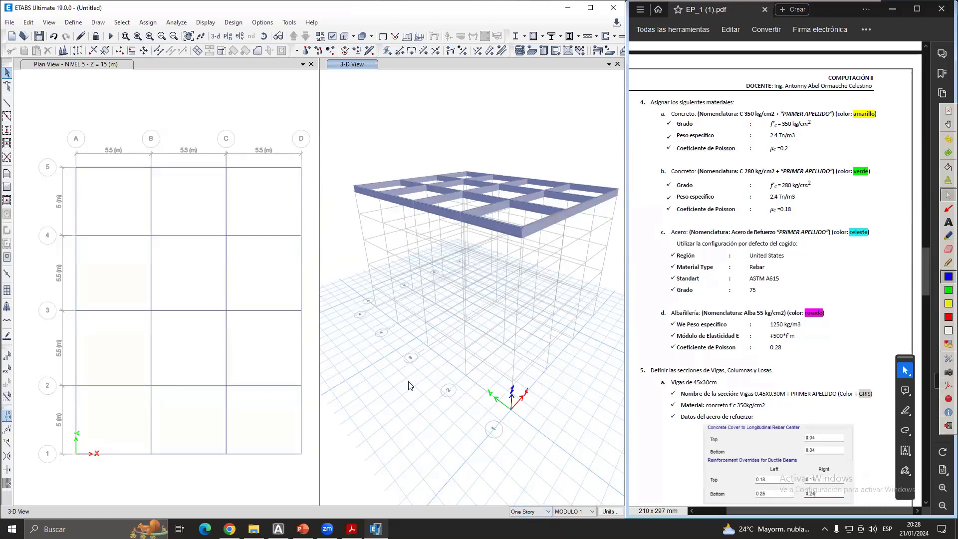
left_click(67, 69)
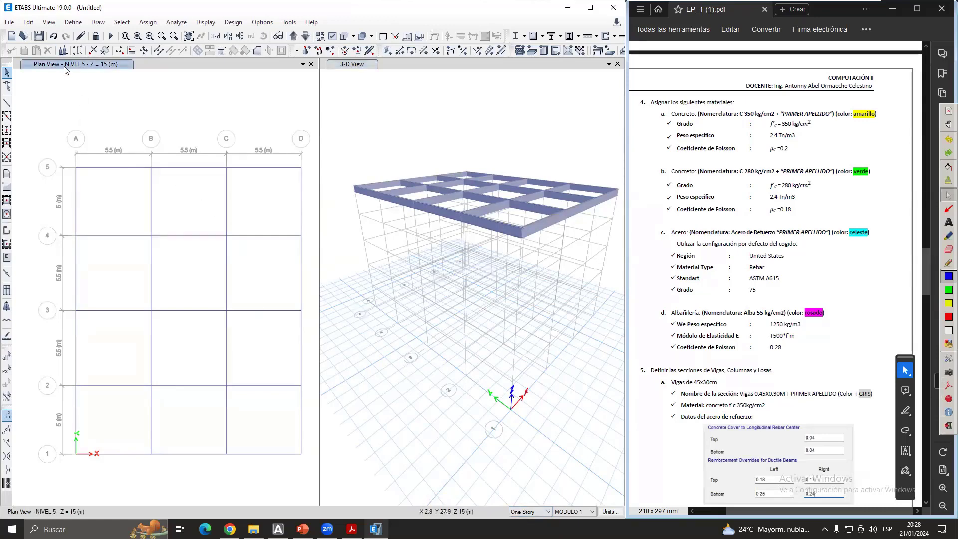
left_click(539, 511)
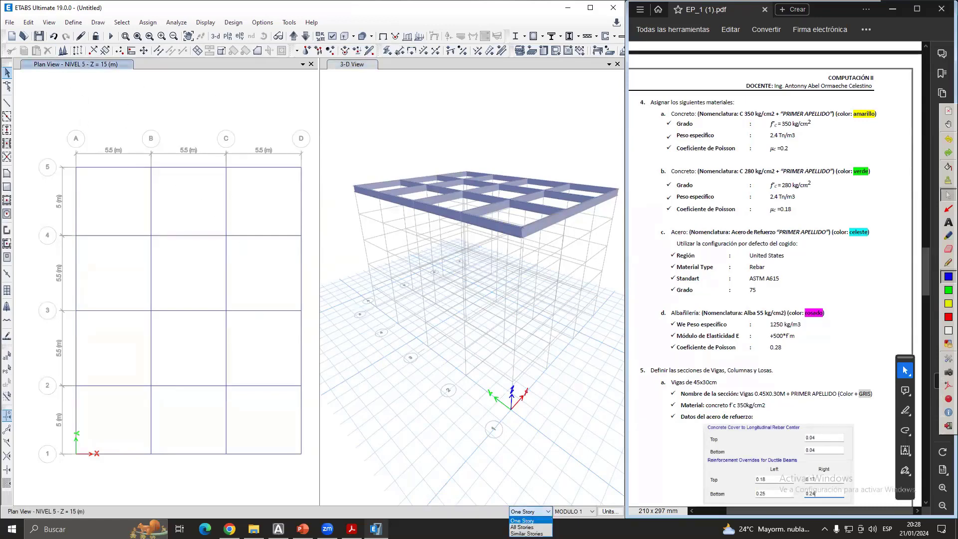
left_click(529, 527)
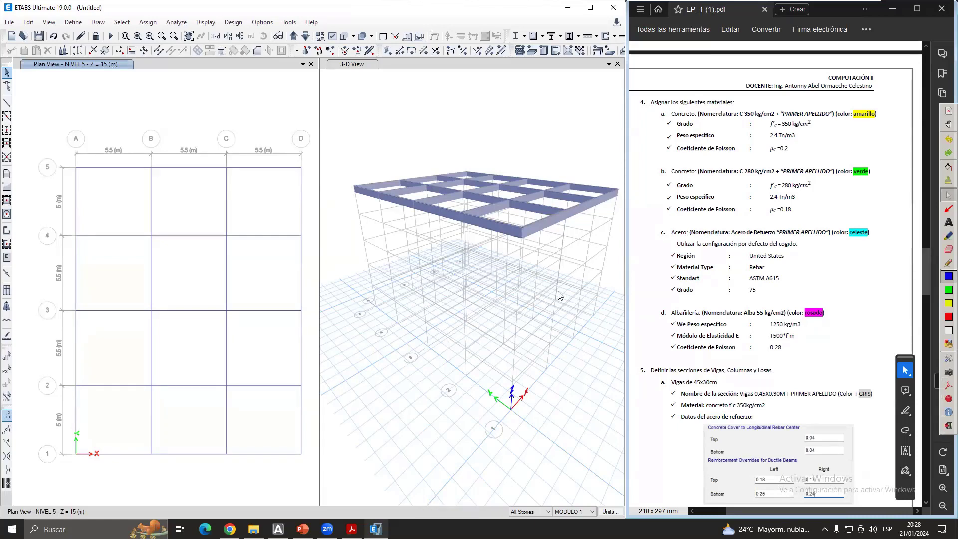
left_click(516, 512)
left_click(528, 532)
- Open the story data from the plan's grid settings and mark the Similar To entries of NIVEL 4, NIVEL 3 and NIVEL 1
right_click(235, 106)
left_click(257, 108)
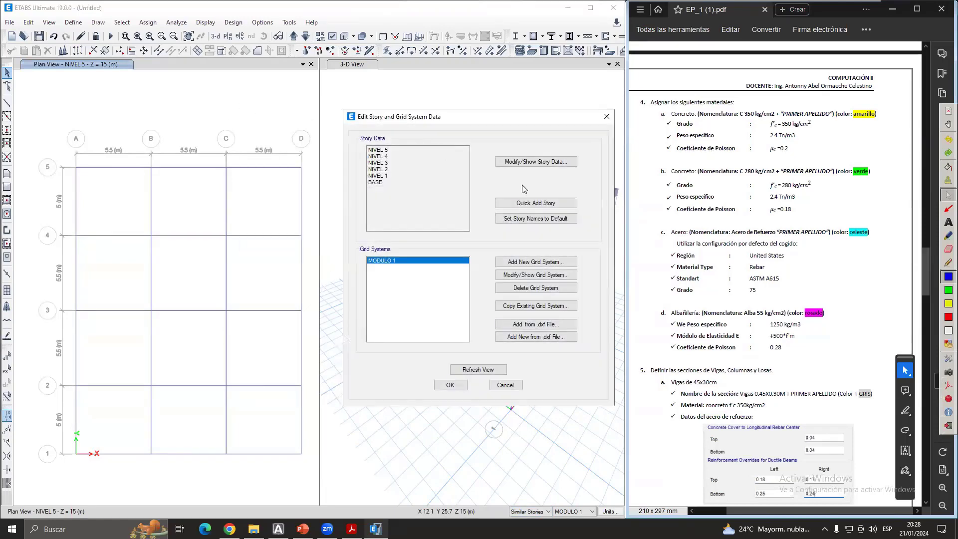
left_click(538, 162)
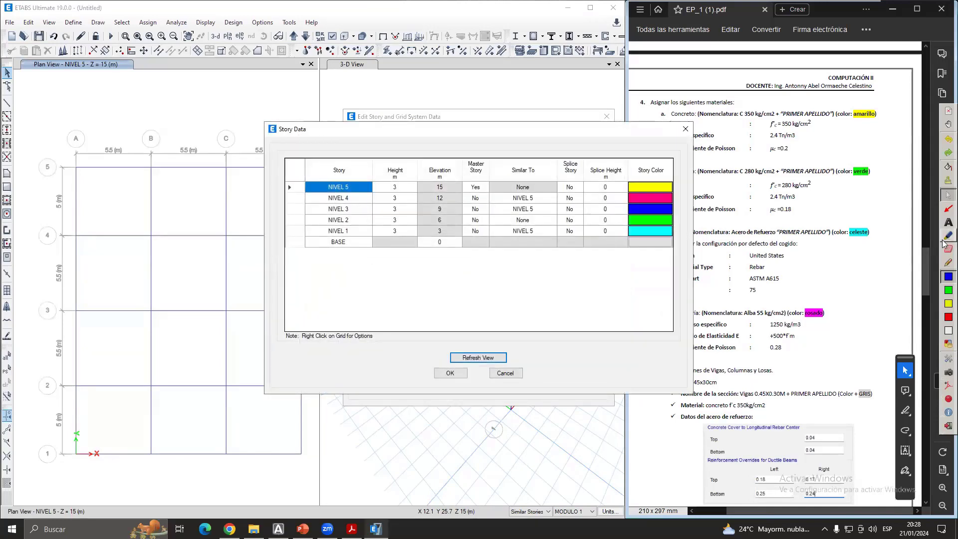
left_click(947, 262)
mouse_move(543, 209)
left_mouse_down()
mouse_move(560, 209)
mouse_move(563, 197)
left_mouse_up()
left_click_drag(545, 231, 559, 230)
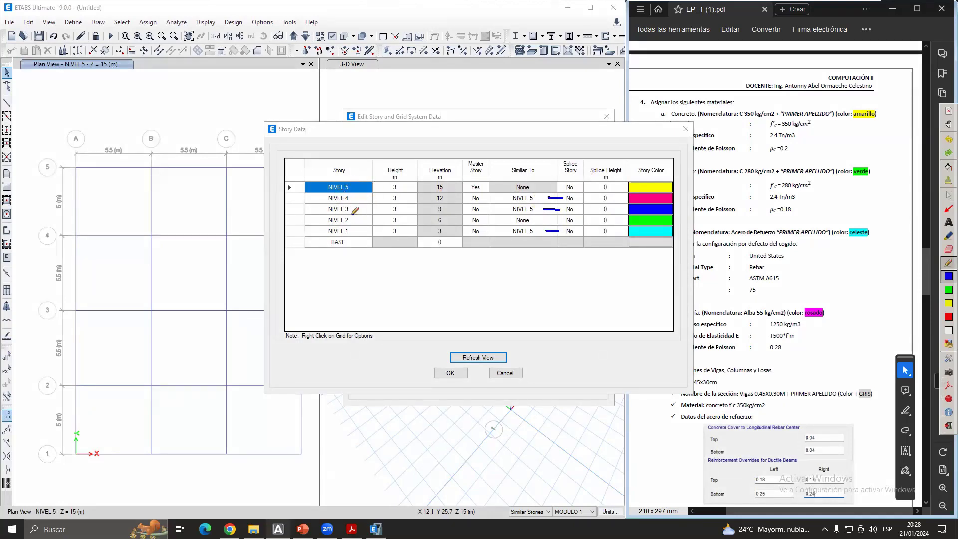
left_click_drag(564, 232, 576, 232)
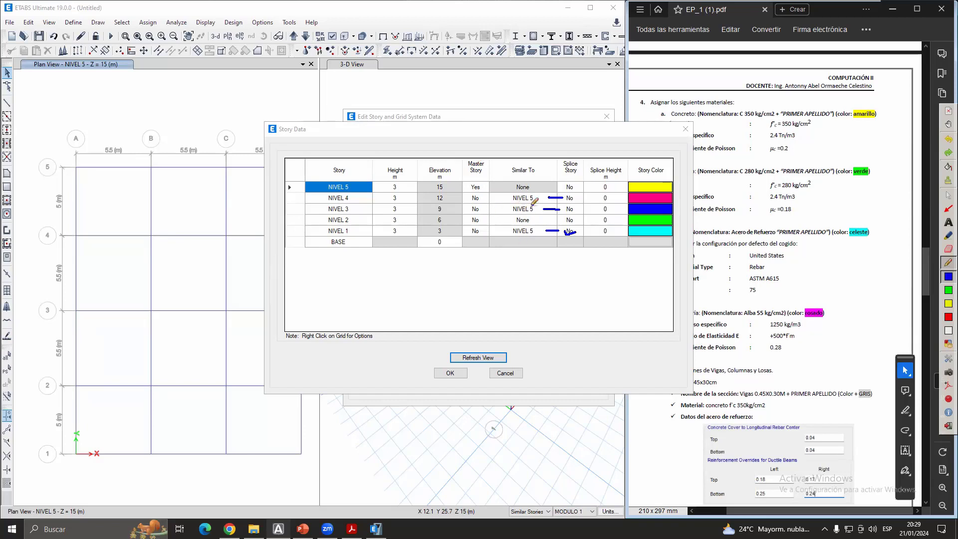
- Set NIVEL 2 as similar to NIVEL 5 in the story data and accept the story and grid changes
left_click(947, 195)
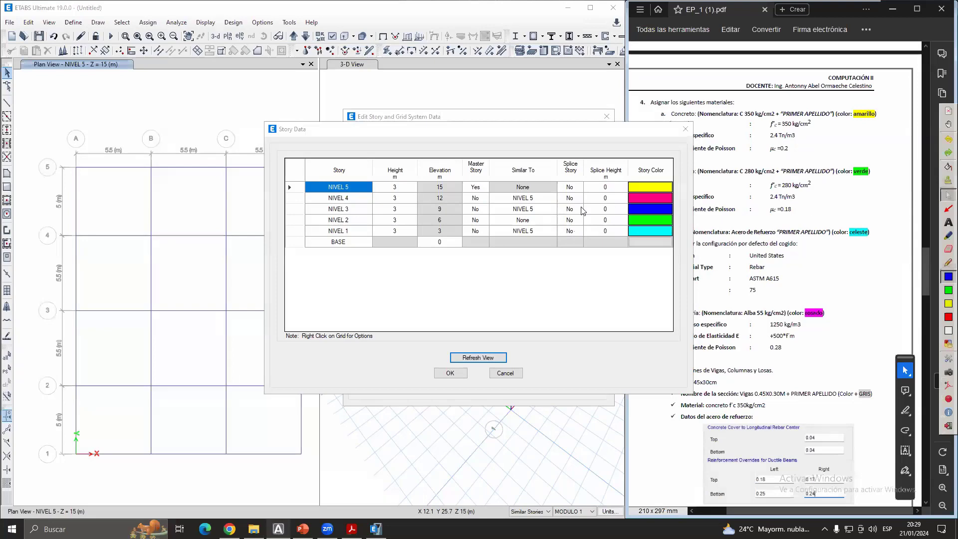
left_click(538, 220)
left_click(553, 220)
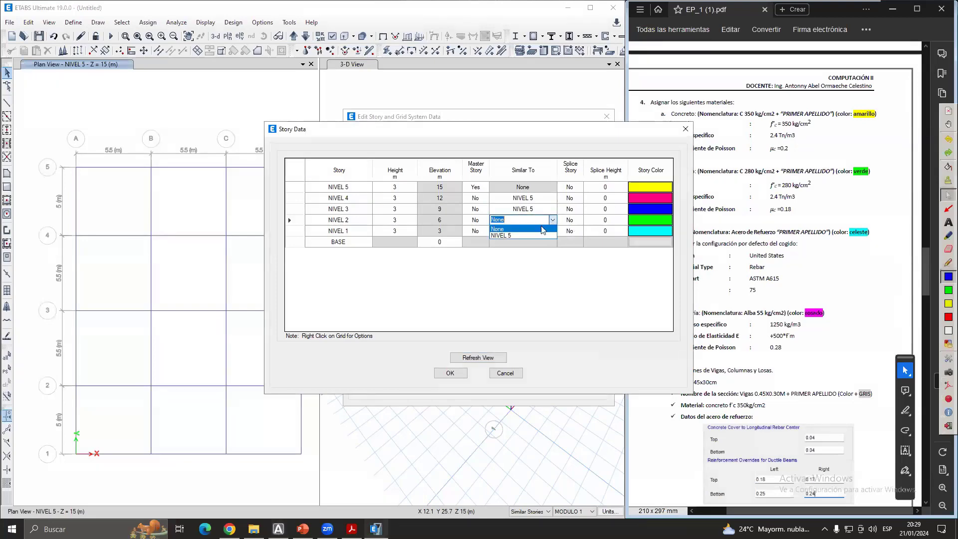
left_click(516, 235)
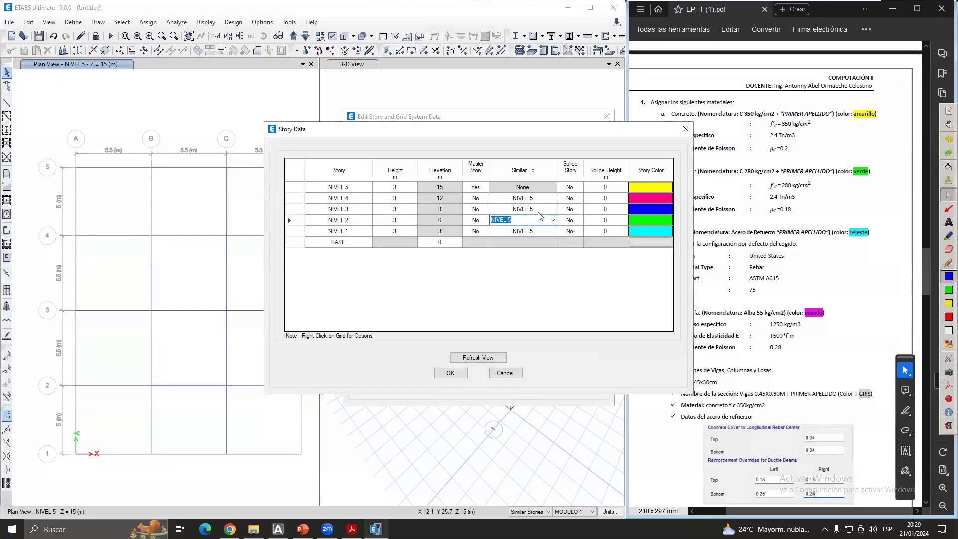
left_click(449, 373)
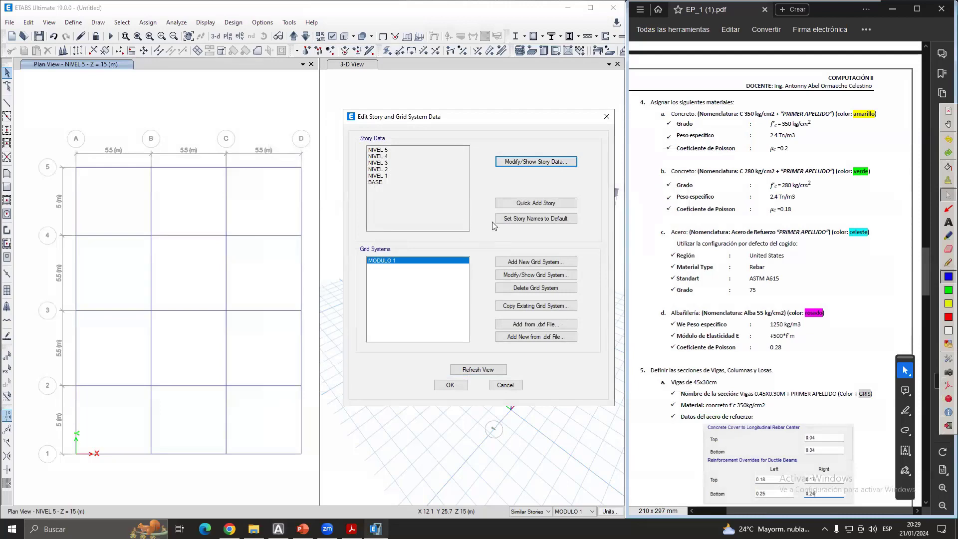
left_click(450, 385)
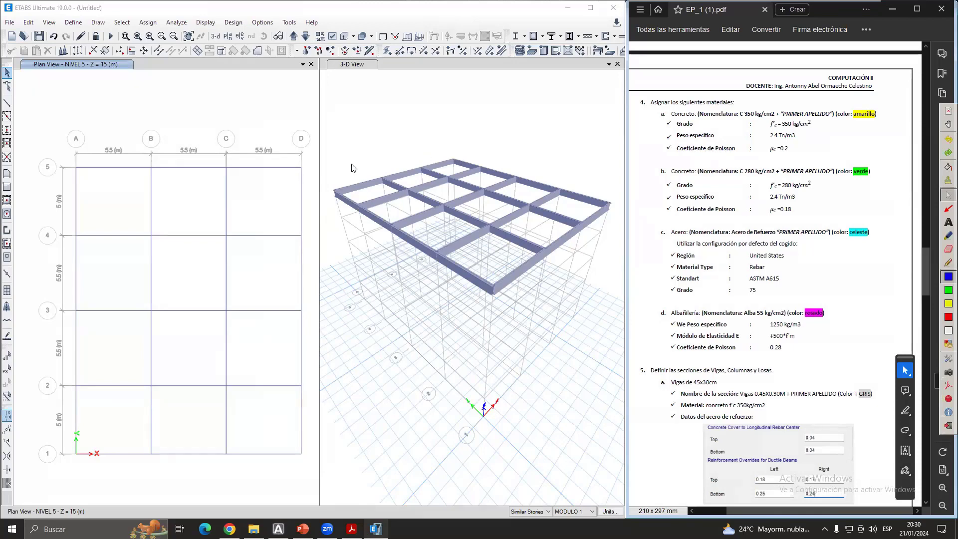
left_click(948, 290)
left_click(946, 196)
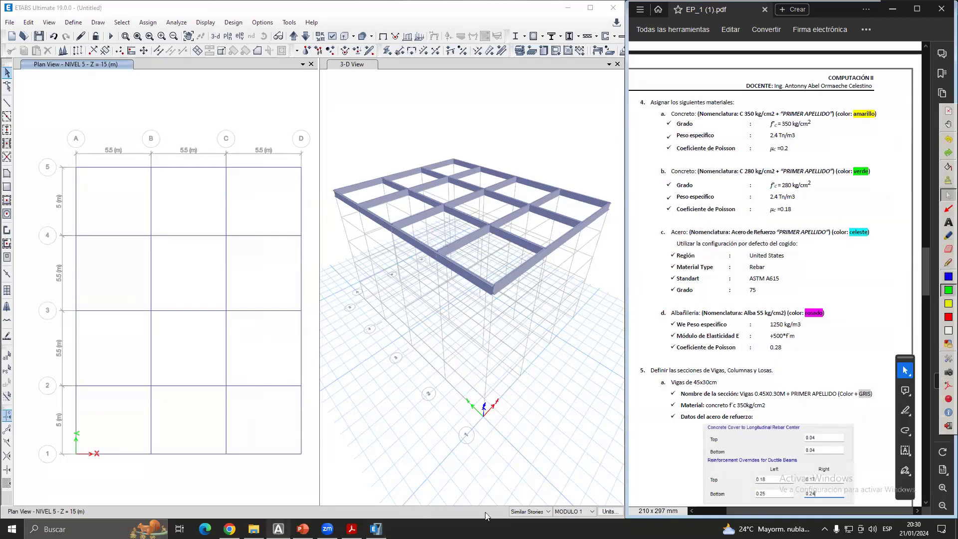
- Set the story scope to One Story, select the entire grid in the NIVEL 5 plan, and delete its beams
left_click(546, 511)
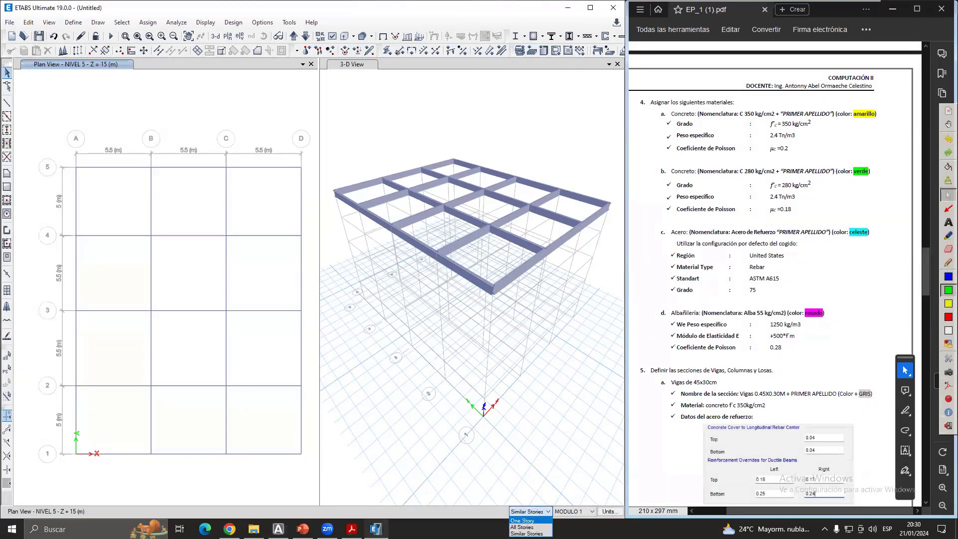
left_click(527, 520)
left_click(541, 512)
left_click(527, 520)
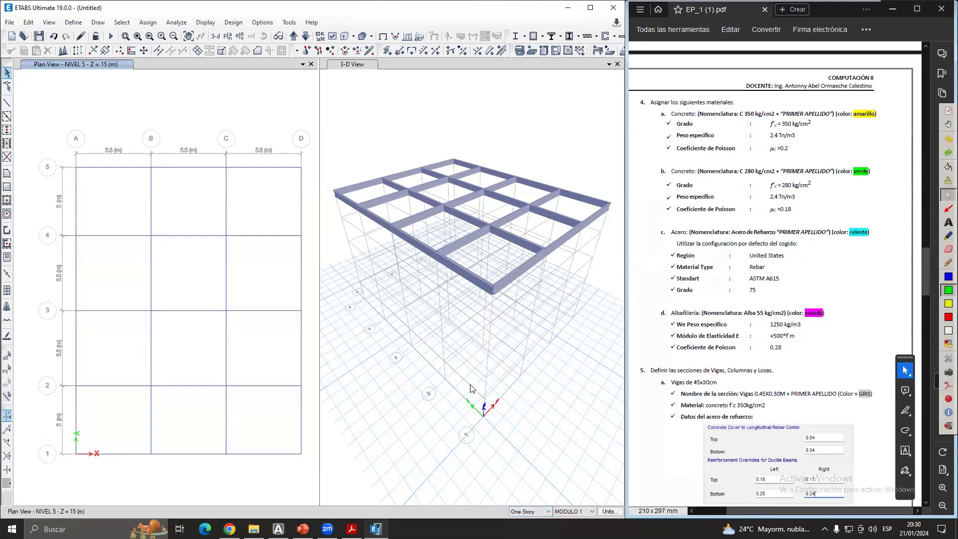
left_click(515, 124)
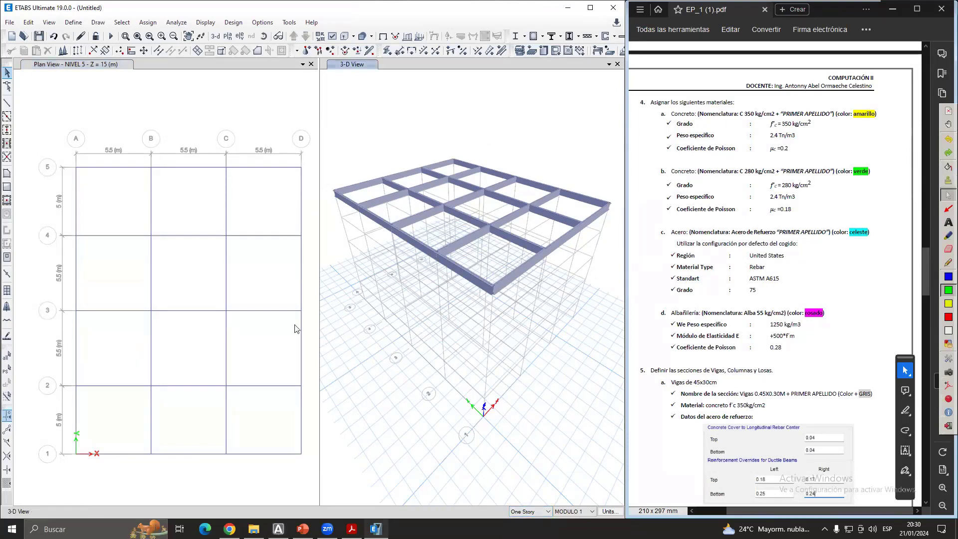
left_click(241, 108)
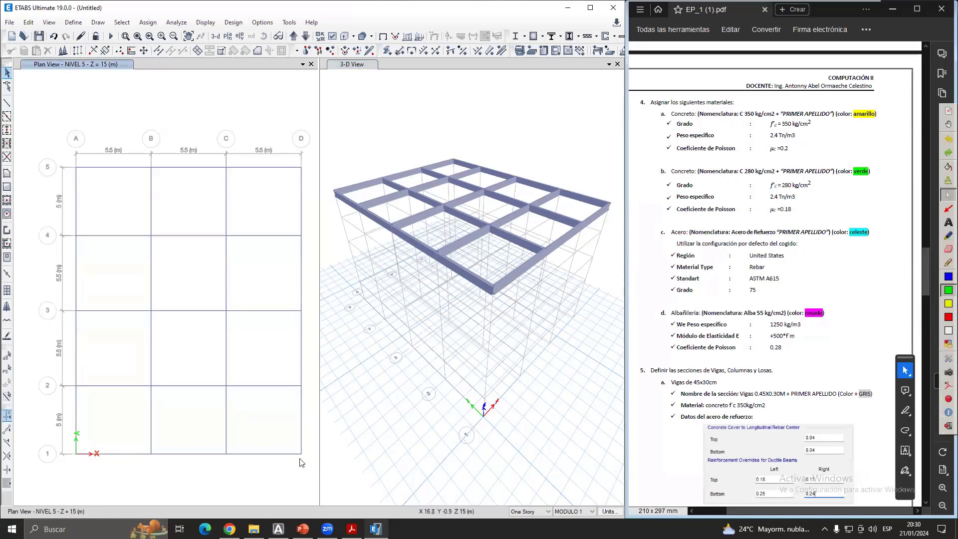
left_click_drag(301, 462, 57, 139)
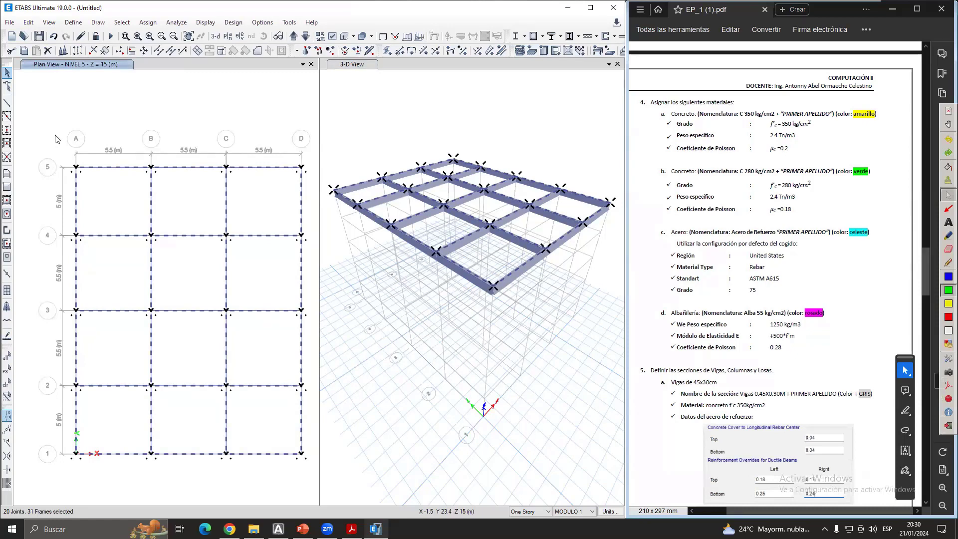
left_click(48, 51)
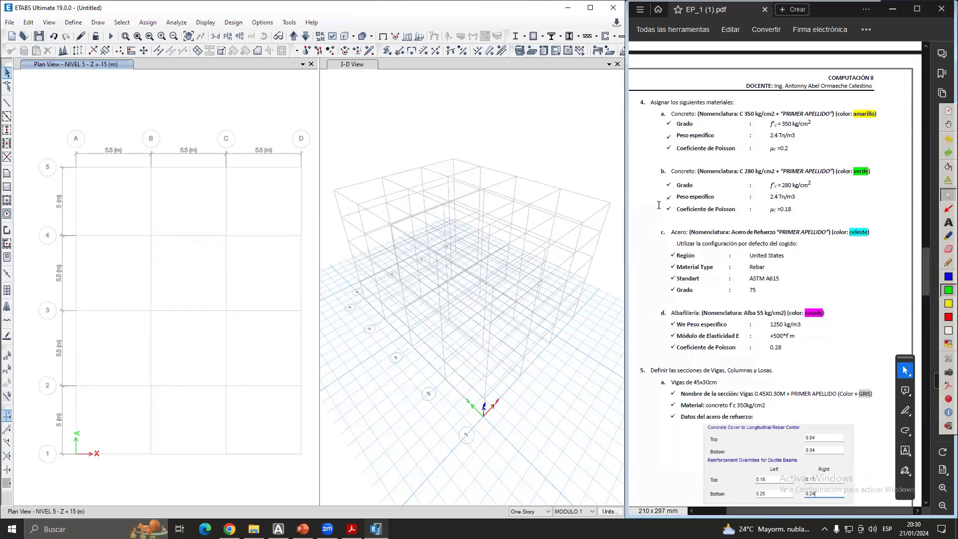
- Consult the item 4 material specifications in the assignment PDF and open the material definitions in ETABS
left_click(794, 149)
scroll(803, 144, "up", 1, "ctrl")
scroll(824, 149, "down", 1, "ctrl")
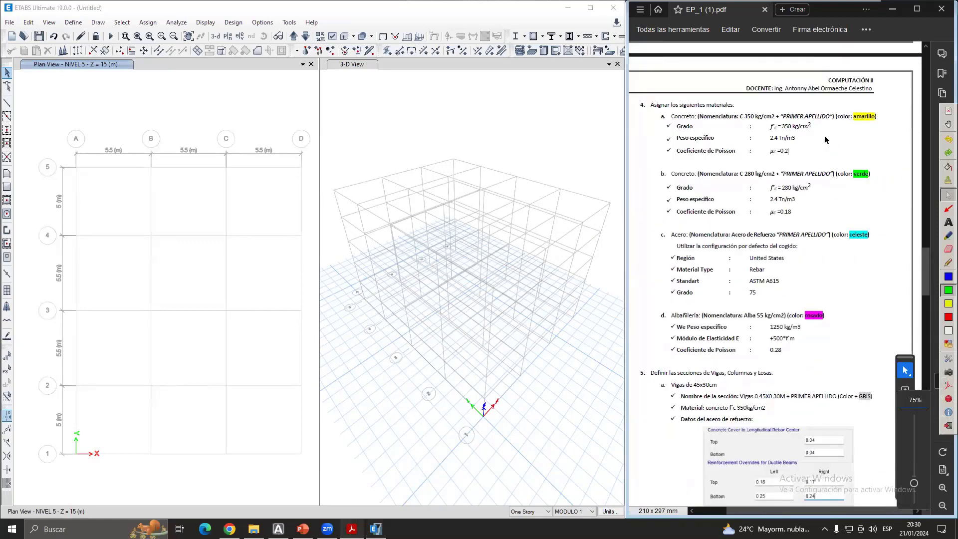
scroll(824, 137, "up", 1)
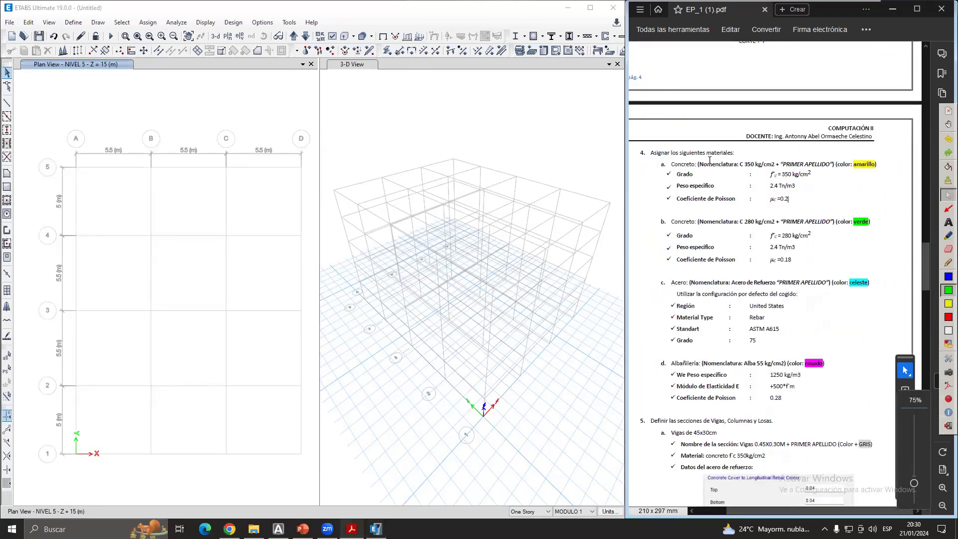
left_click(260, 108)
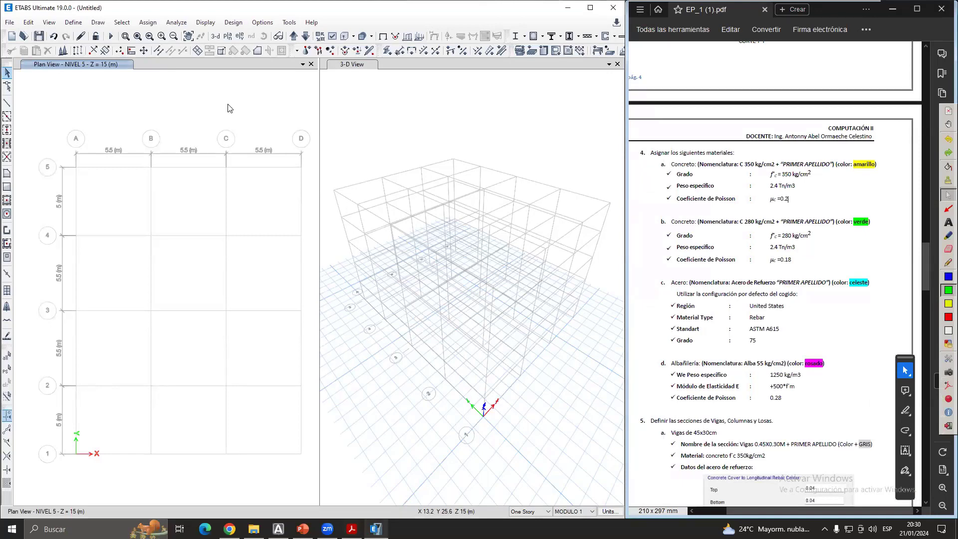
left_click(73, 23)
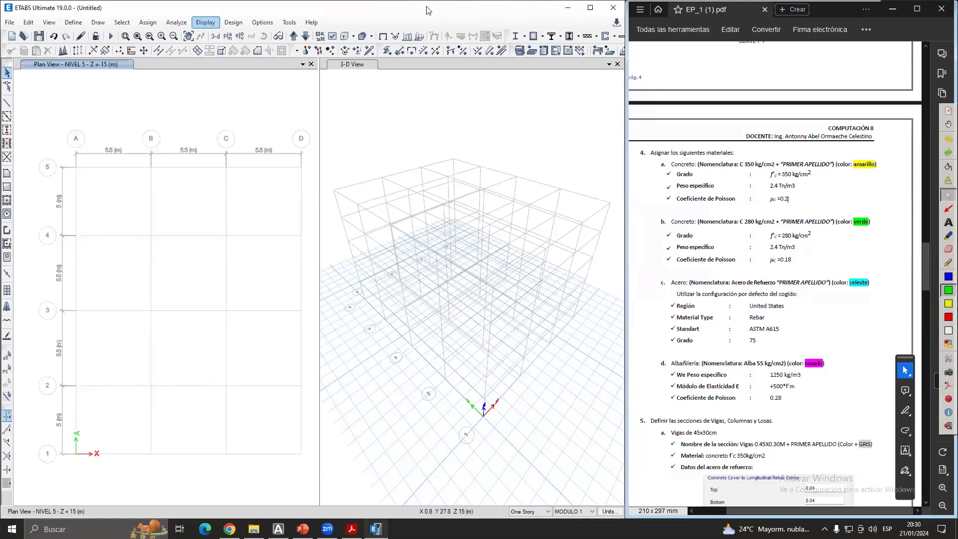
left_click(855, 108)
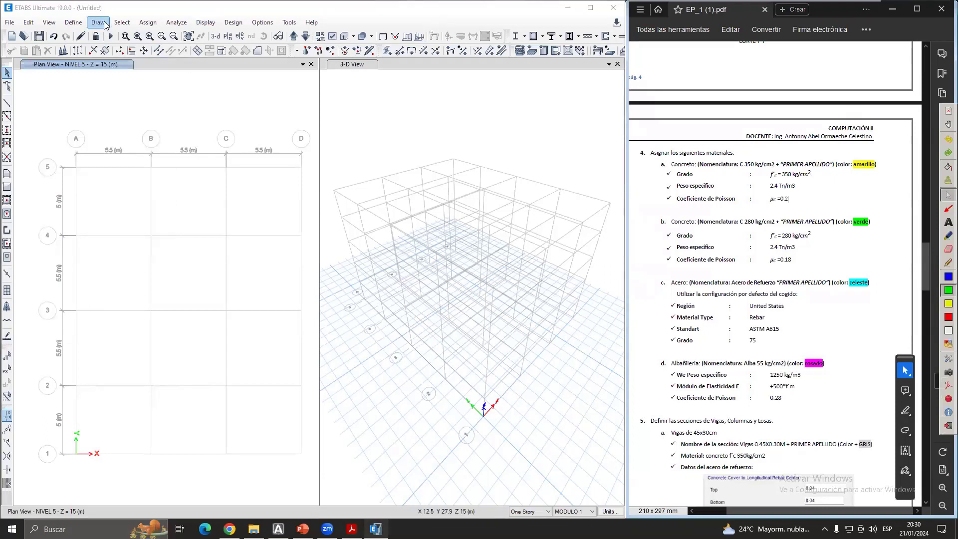
left_click(78, 22)
left_click(78, 23)
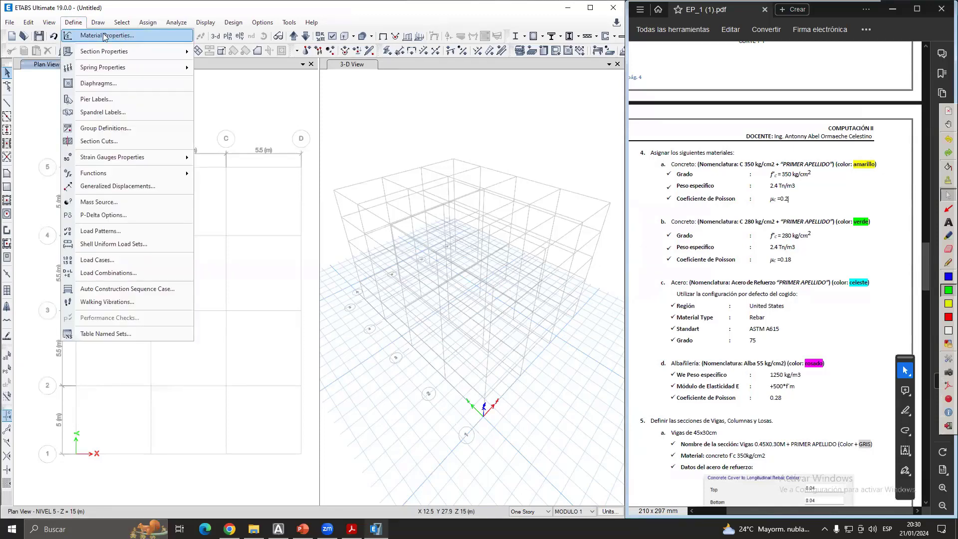
left_click(148, 35)
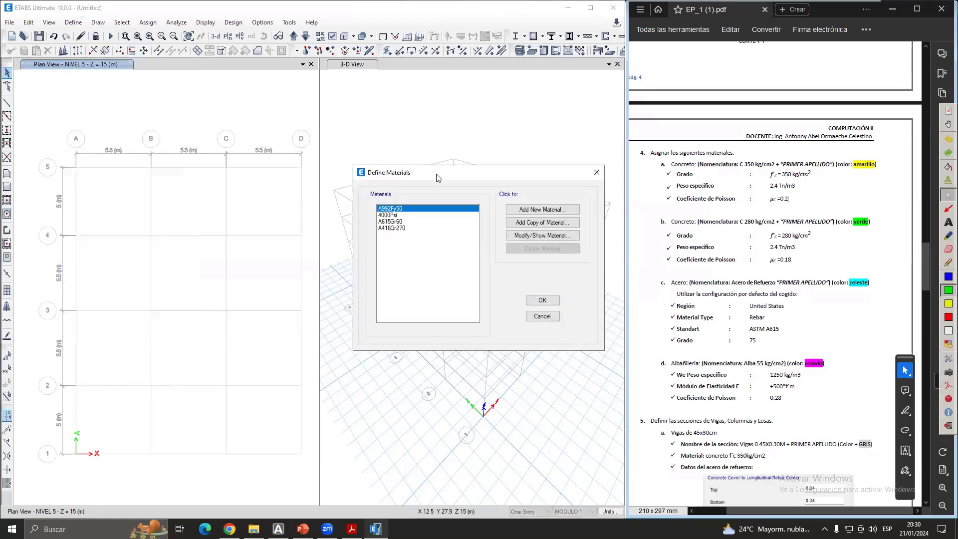
left_click_drag(457, 178, 371, 156)
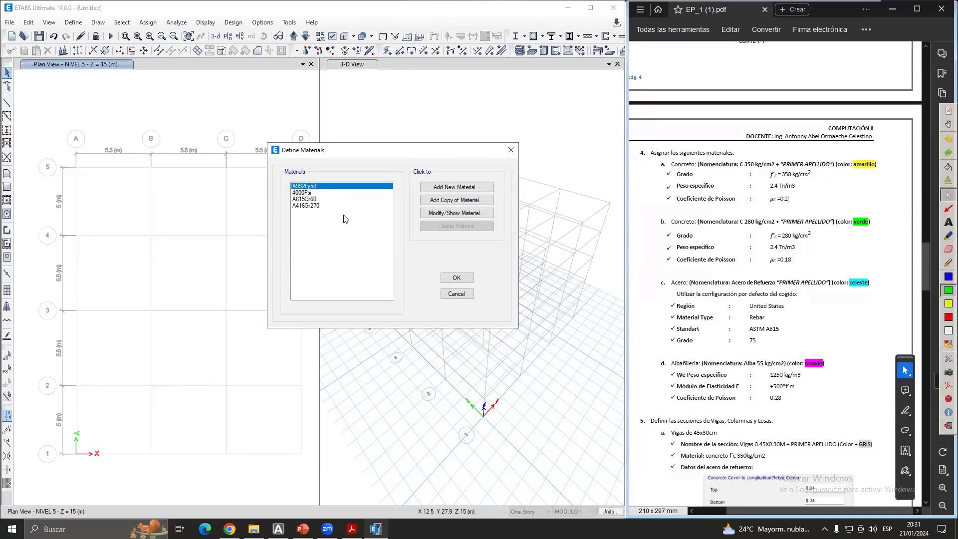
- Go through the default materials A992Fy50, 4000Psi, A615Gr60 and A416Gr270 in the materials list
left_click(316, 200)
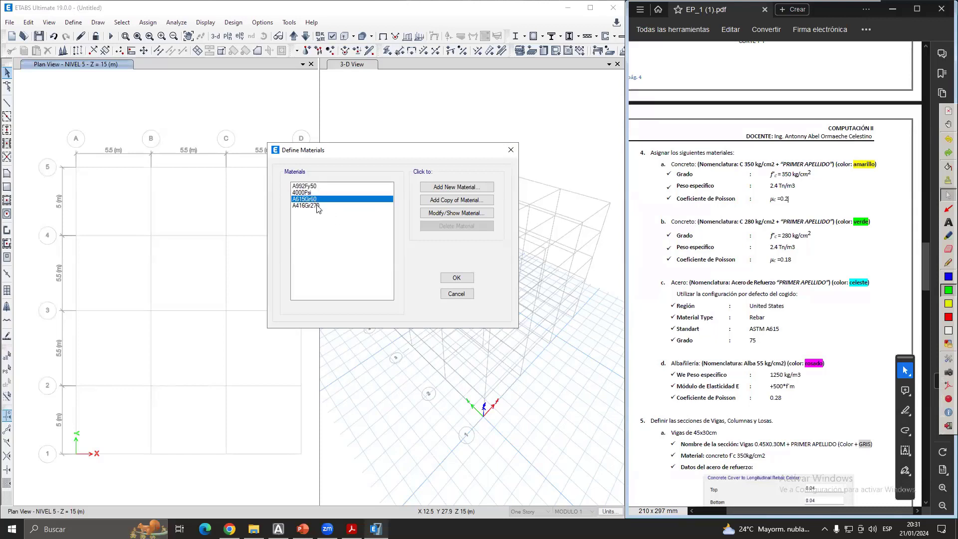
left_click(316, 205)
left_click(315, 193)
left_click(317, 187)
left_click(317, 193)
left_click(318, 204)
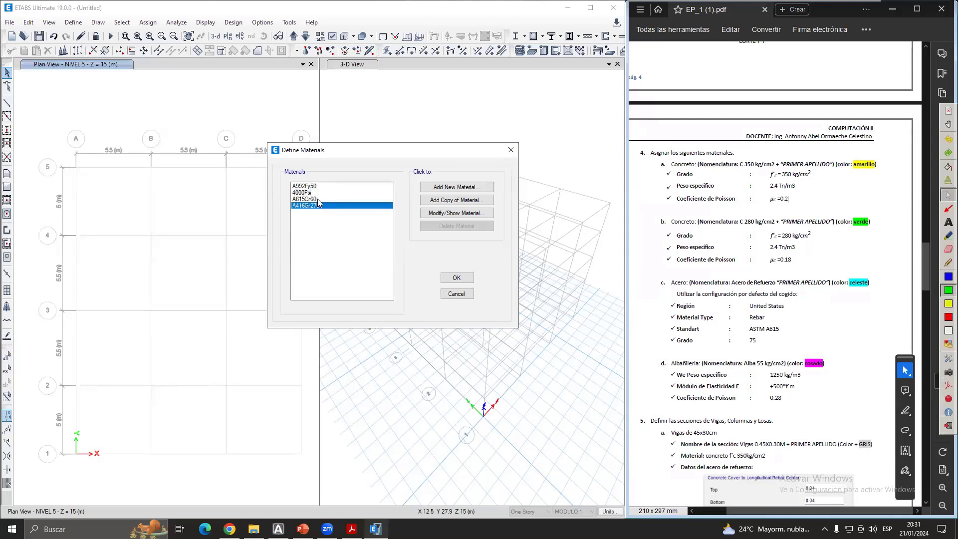
left_click(318, 199)
left_click(319, 194)
left_click(331, 187)
left_click(328, 198)
left_click(328, 187)
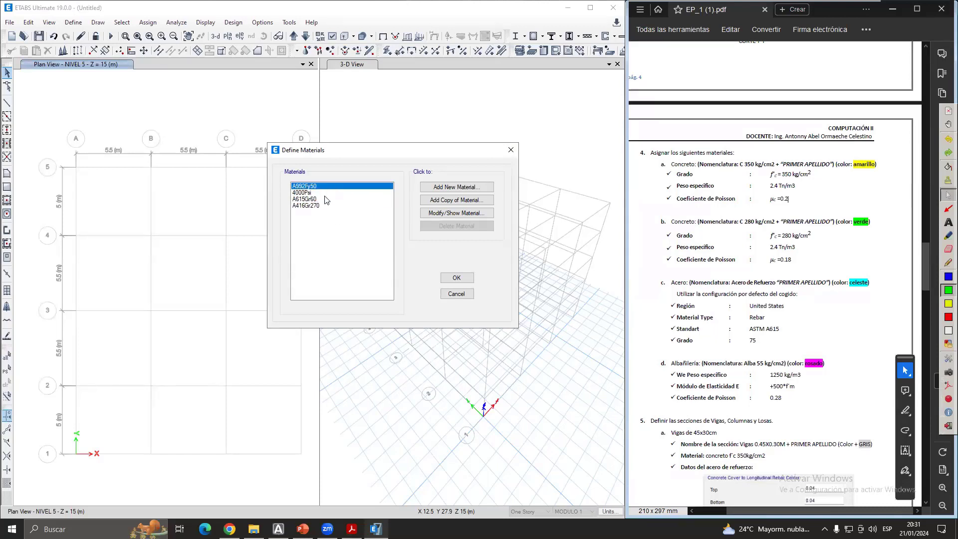
left_click(325, 198)
left_click(330, 187)
left_click(329, 193)
left_click(334, 204)
left_click(341, 186)
- Highlight the C 350 kg/cm2 concrete name and grade lines in the PDF, and circle the Add New Material command in yellow
left_click_drag(670, 164, 813, 174)
left_click(794, 185)
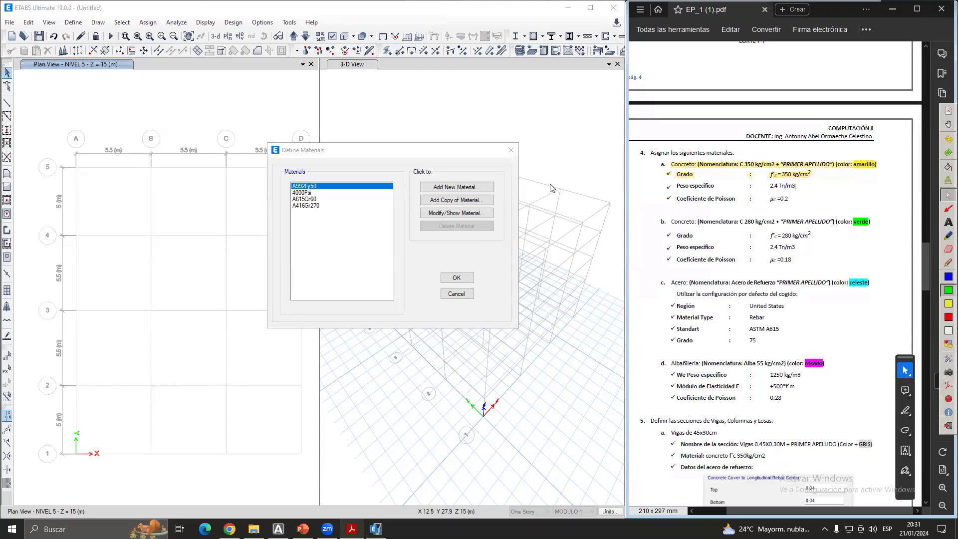
left_click(948, 303)
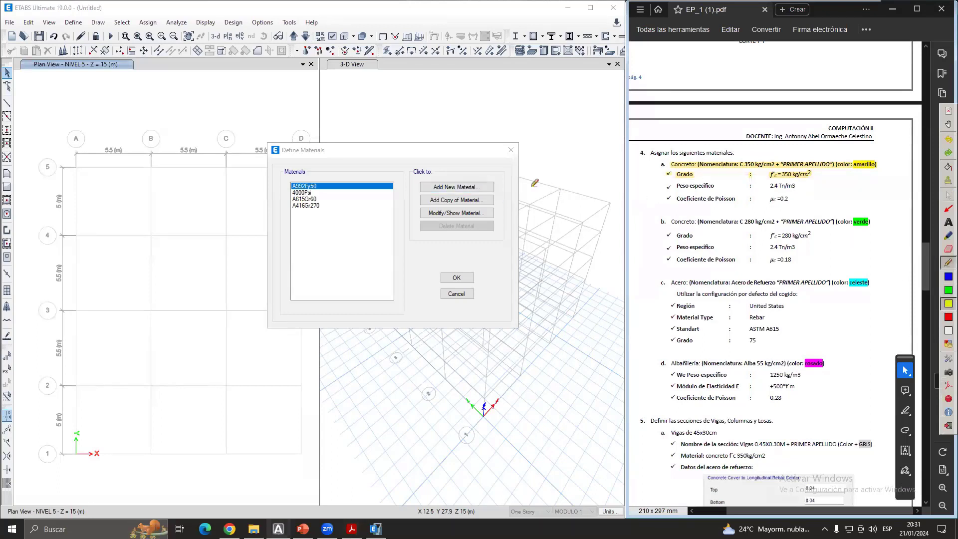
mouse_move(495, 176)
left_mouse_down()
mouse_move(450, 171)
mouse_move(418, 181)
mouse_move(451, 192)
mouse_move(500, 189)
mouse_move(496, 175)
left_mouse_up()
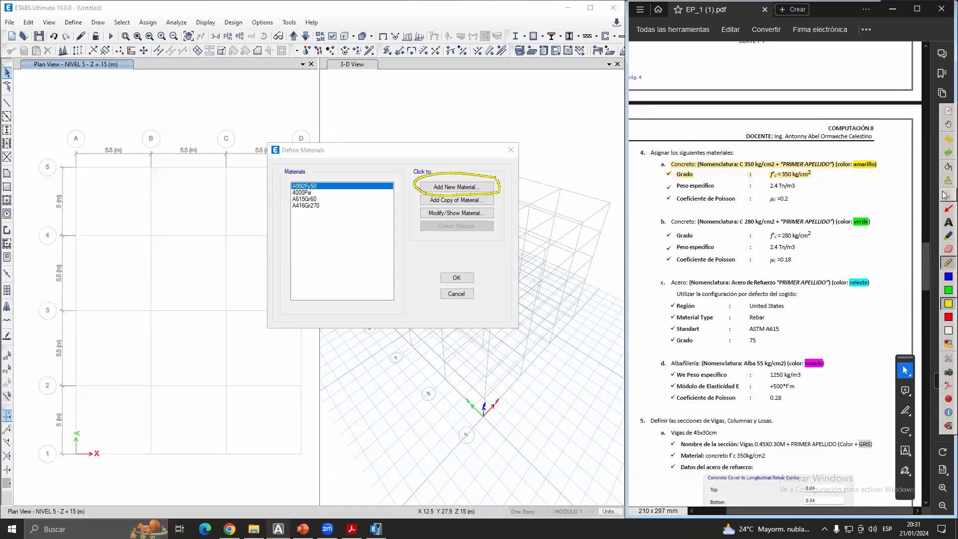
- Start adding a new material, clear the yellow circle annotation, and reposition the new material dialog
left_click(945, 195)
left_click(481, 188)
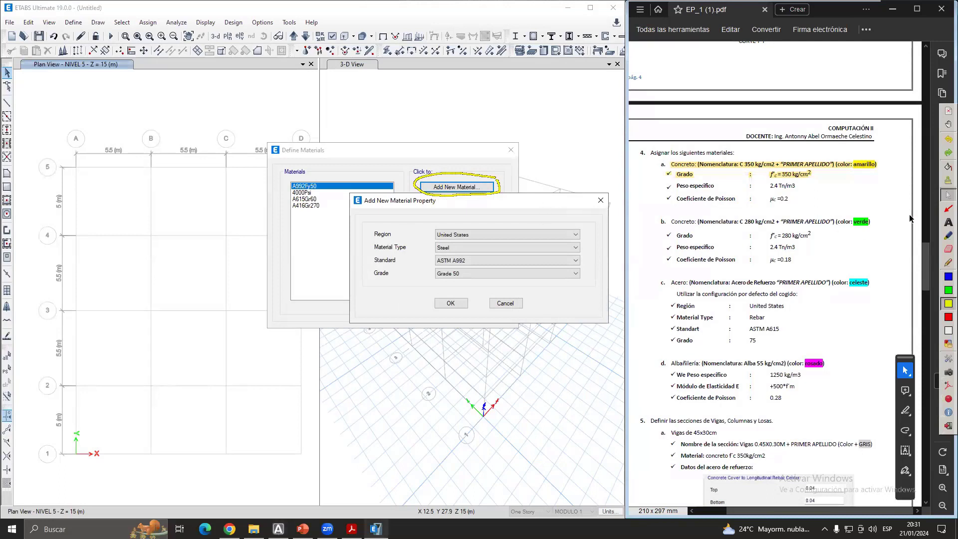
left_click(944, 199)
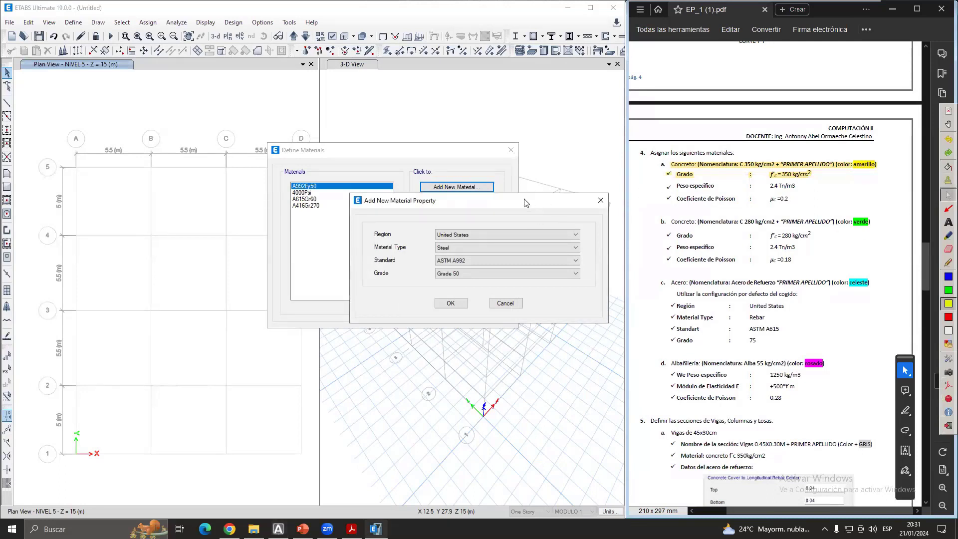
left_click_drag(525, 206, 515, 178)
left_click(946, 303)
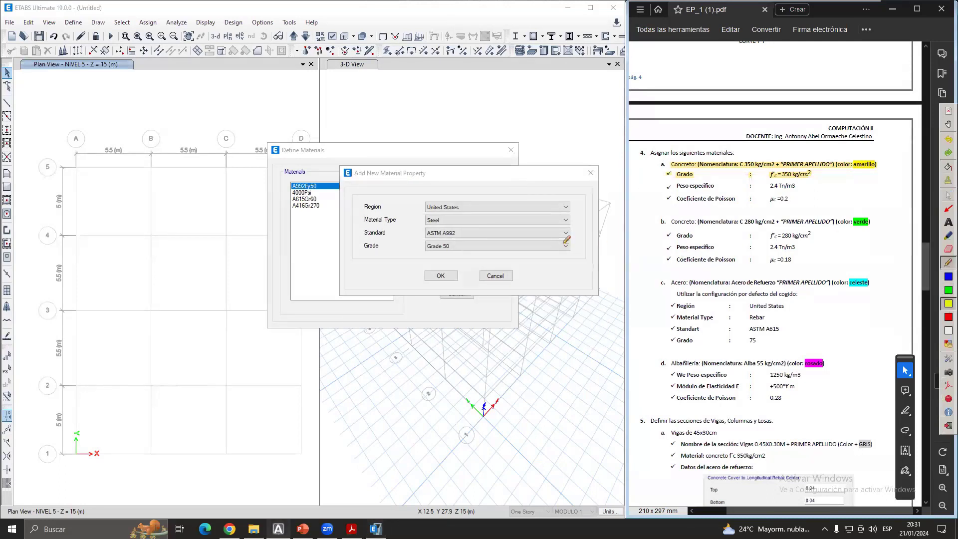
key("Escape")
- Launch the Windows Magnifier (lupa) and review the available regions for the new material, keeping United States
key("super")
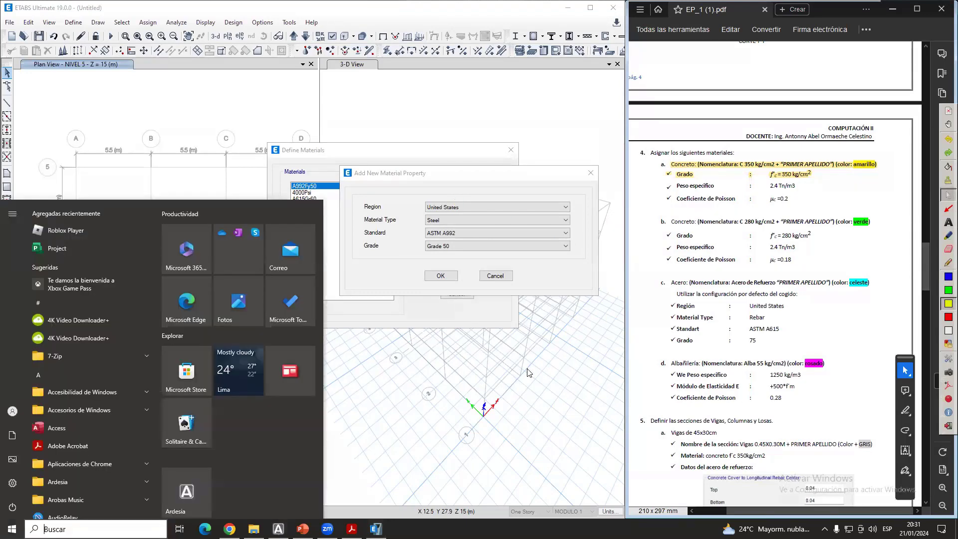
type("lupa")
key("Return")
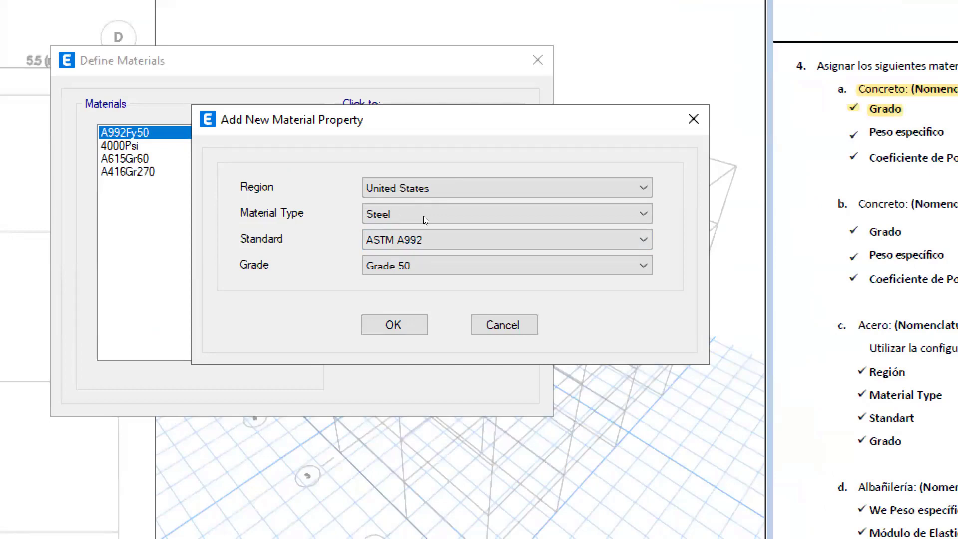
left_click(509, 215)
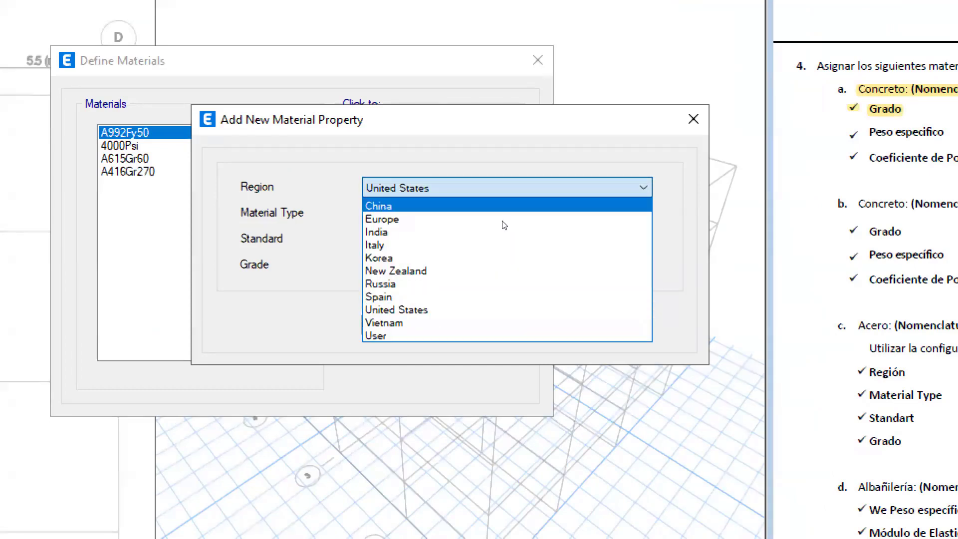
key("Escape")
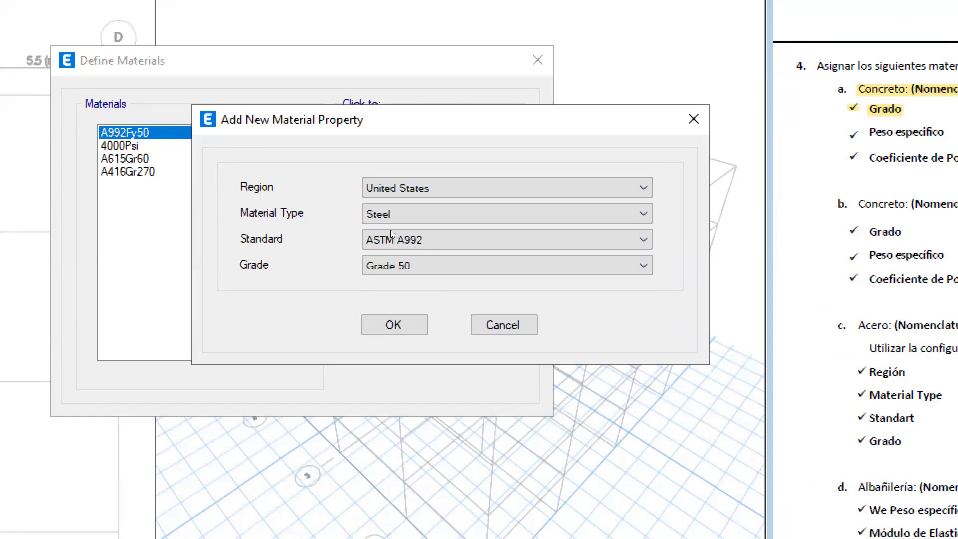
- Set the new material's type to Concrete and review the f'c grades of the Customary standard
left_click(488, 225)
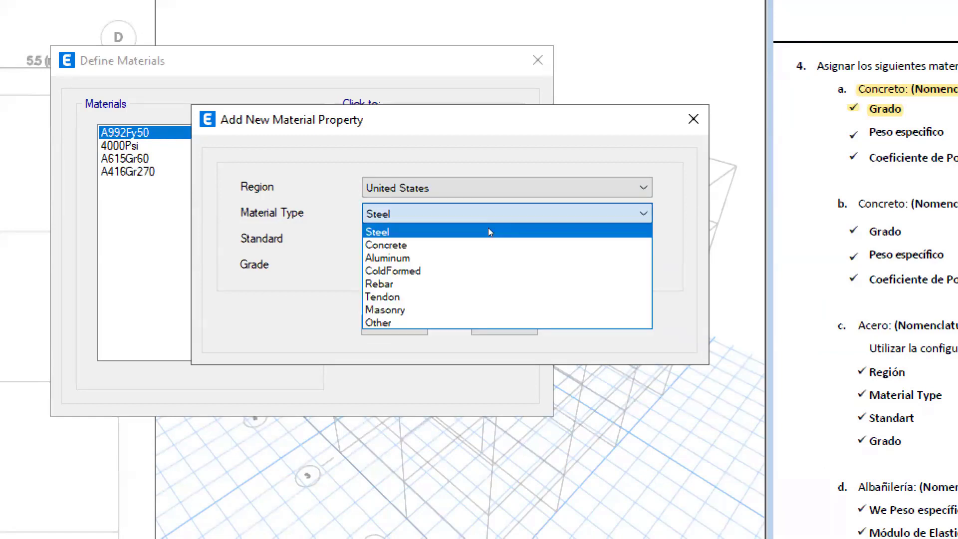
left_click(438, 244)
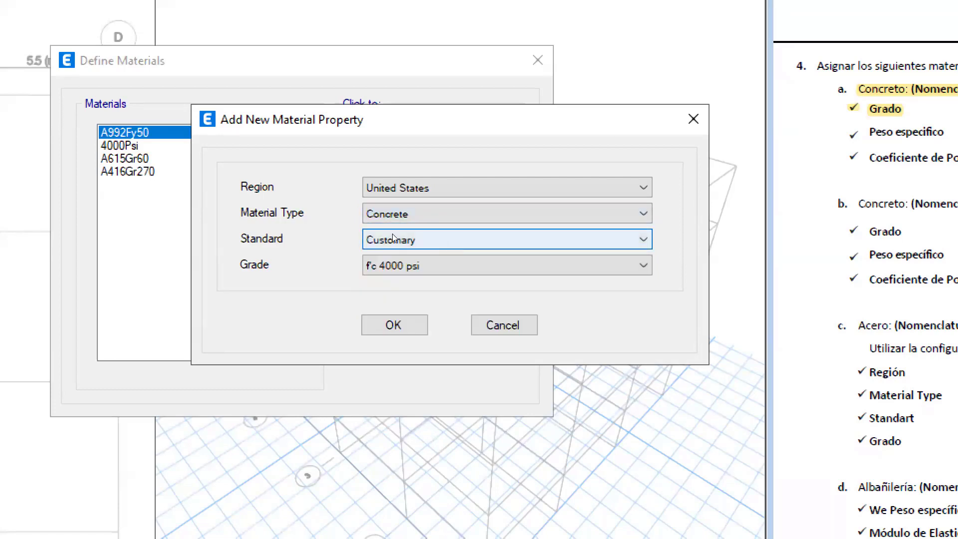
left_click(490, 238)
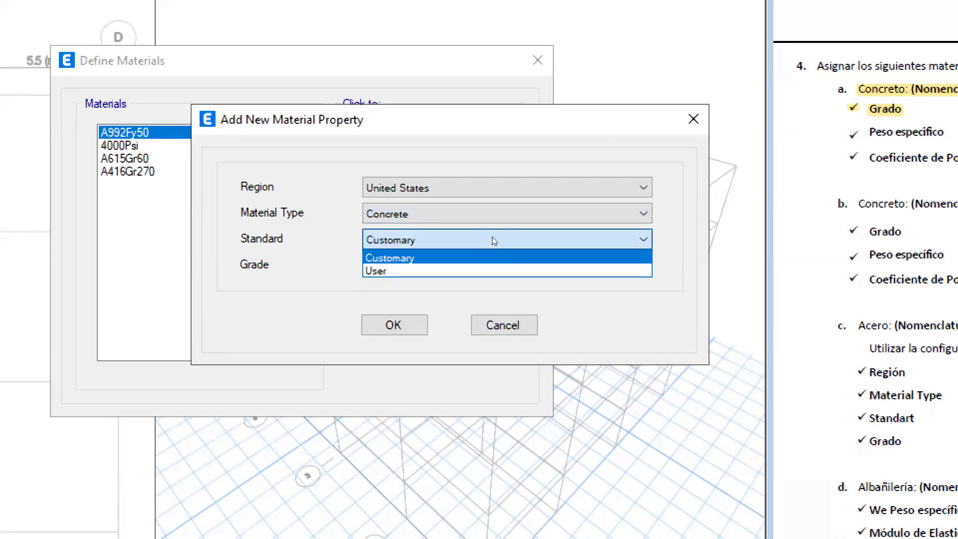
key("Down")
left_click(432, 245)
left_click(457, 257)
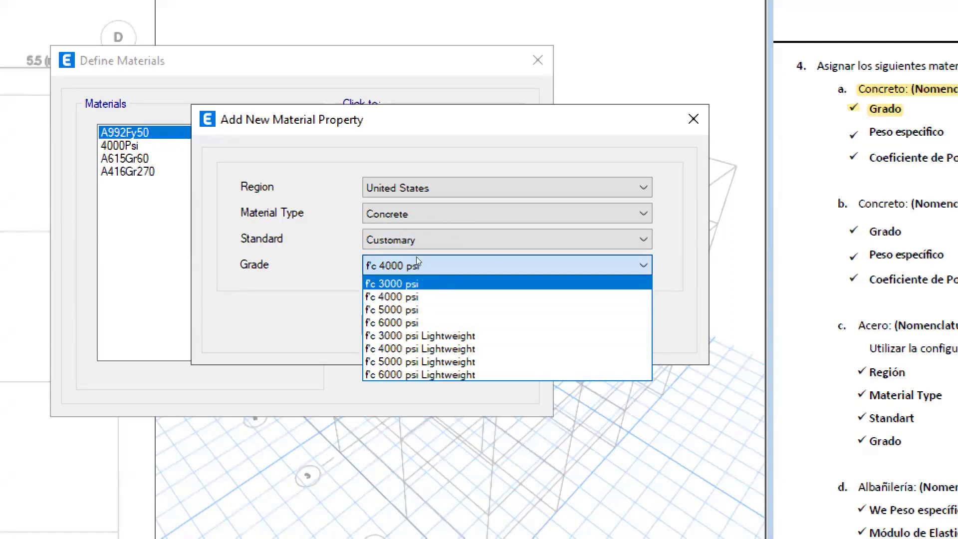
- Try the User standard for the new concrete material, accept it, and dismiss its property data
left_click(429, 262)
left_click(470, 239)
left_click(441, 268)
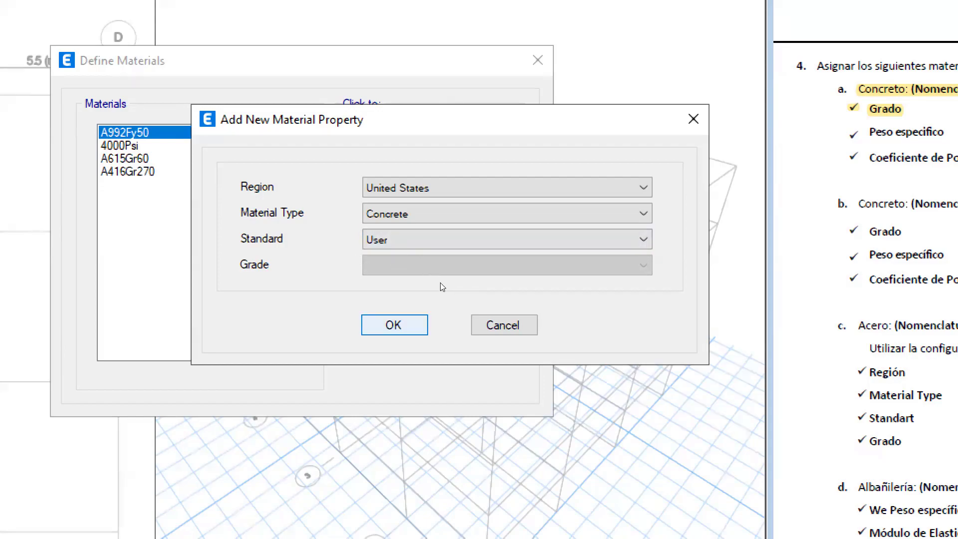
key("Return")
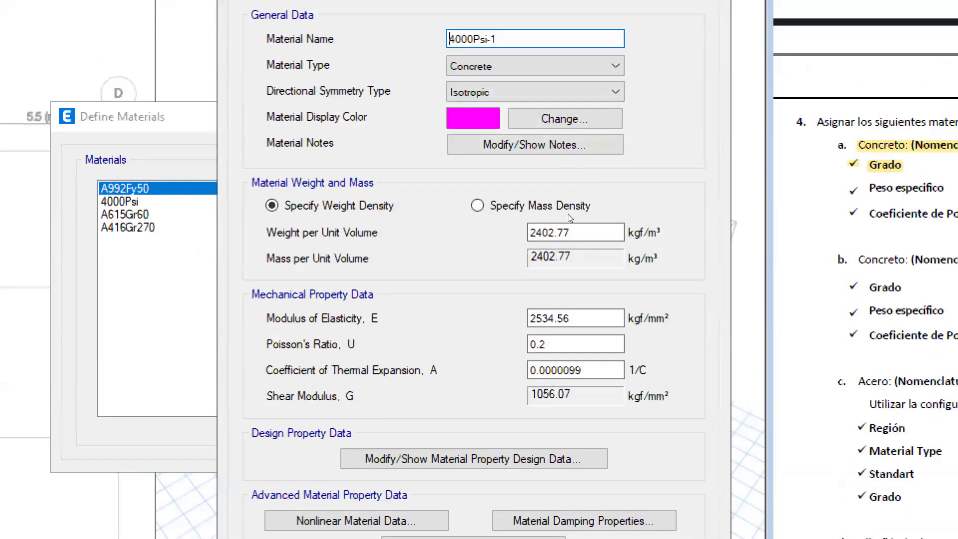
key("Escape")
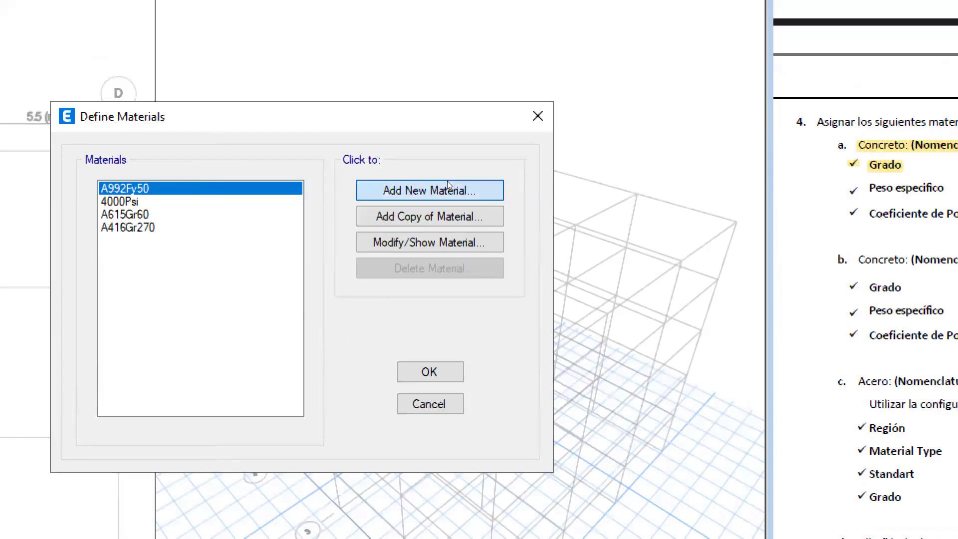
- Add a new concrete material again and reposition its property data dialog, ready for naming
left_click(444, 190)
key("Return")
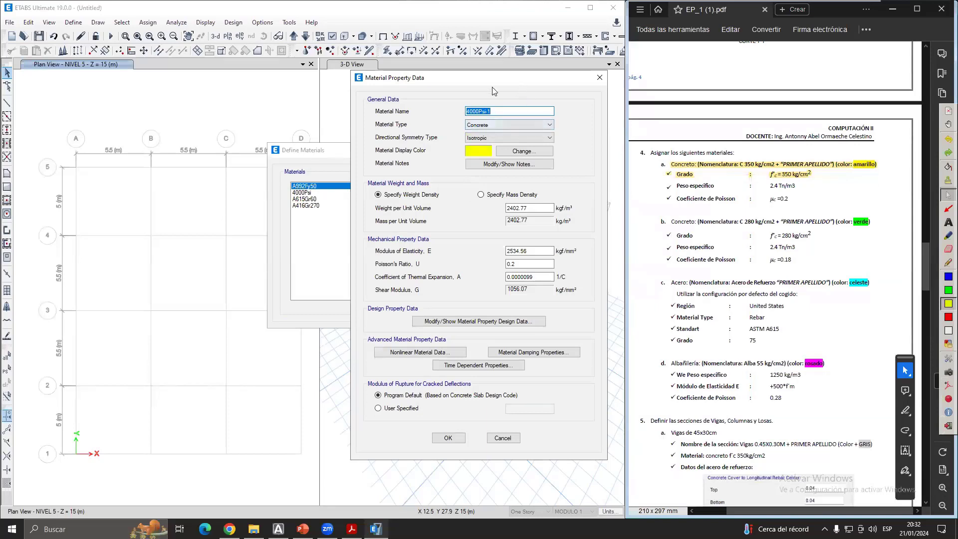
left_click_drag(466, 79, 441, 82)
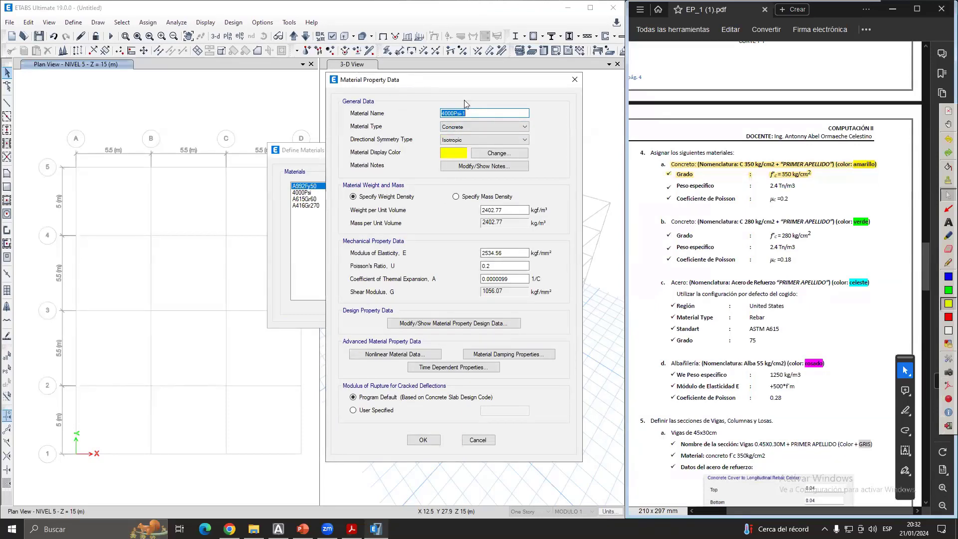
left_click(473, 111)
- Remove the yellow highlight from the C 350 kg/cm2 concrete name and grade lines in the assignment PDF
left_click(720, 164)
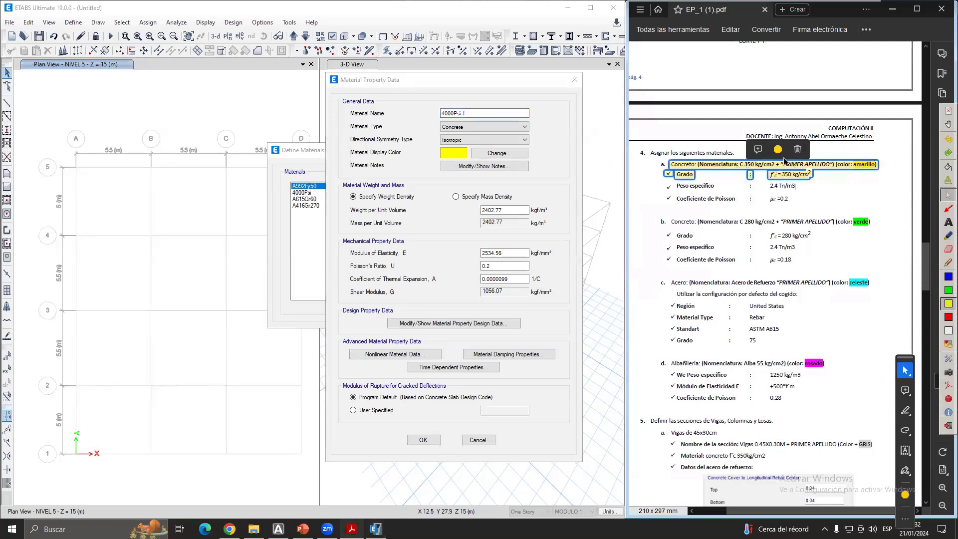
left_click(777, 150)
left_click(810, 174)
left_click(810, 175)
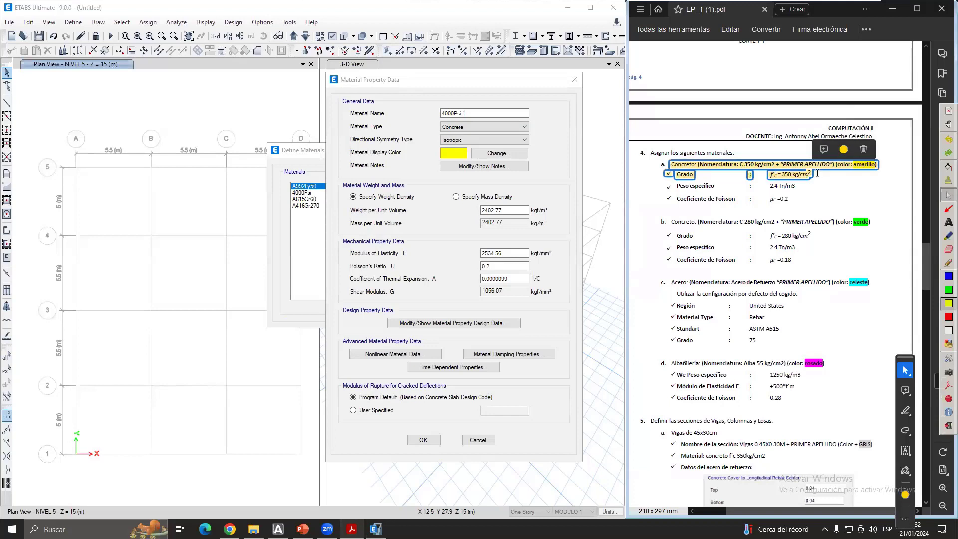
key("Delete")
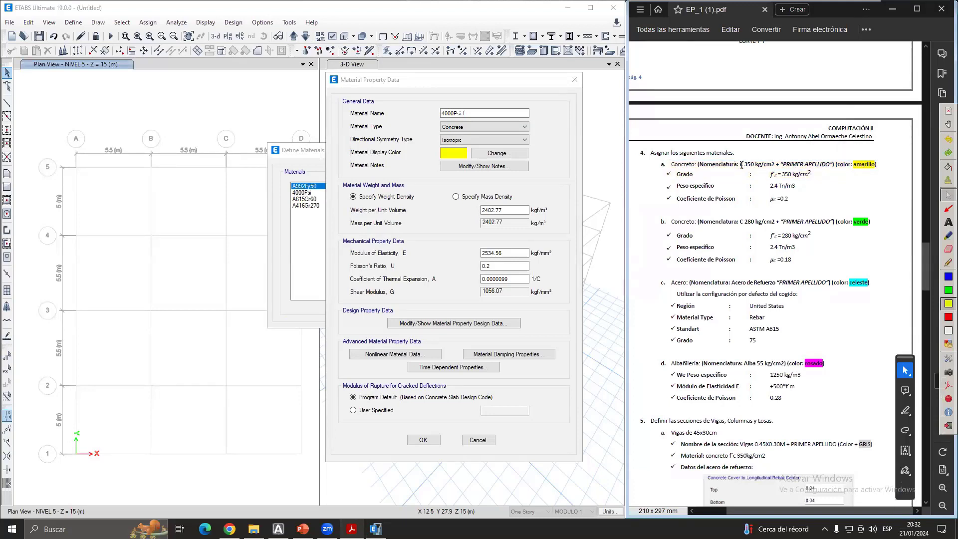
- Copy the concrete nomenclature from the PDF and name the material C 350 kg/cm2 followed by the instructor's surname
left_click_drag(752, 166, 775, 164)
key("ctrl+c")
left_click(476, 112)
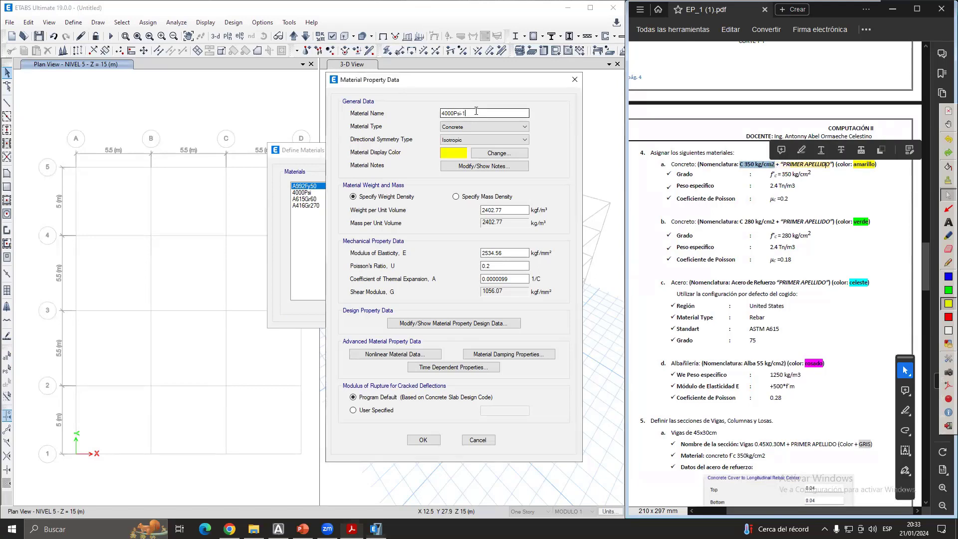
left_click_drag(476, 112, 439, 114)
key("ctrl+v")
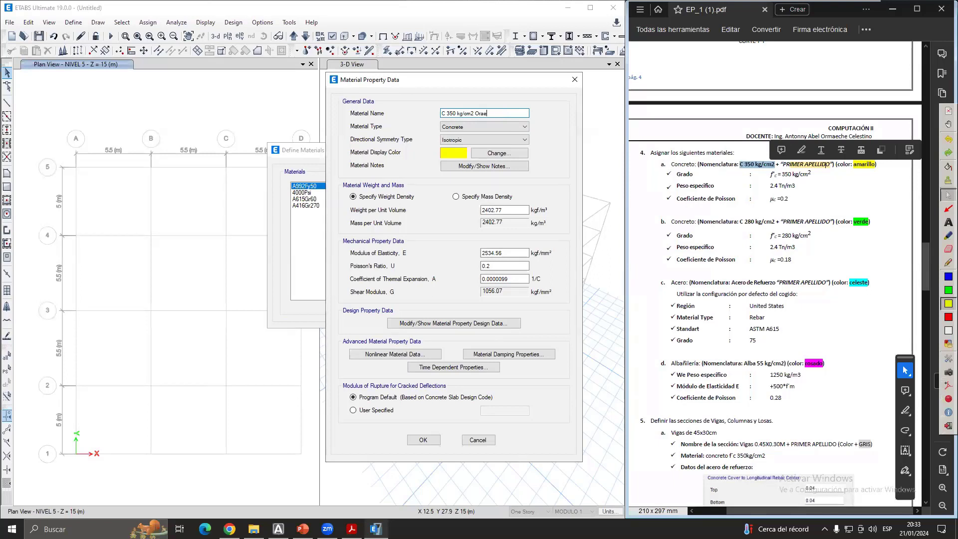
type("che")
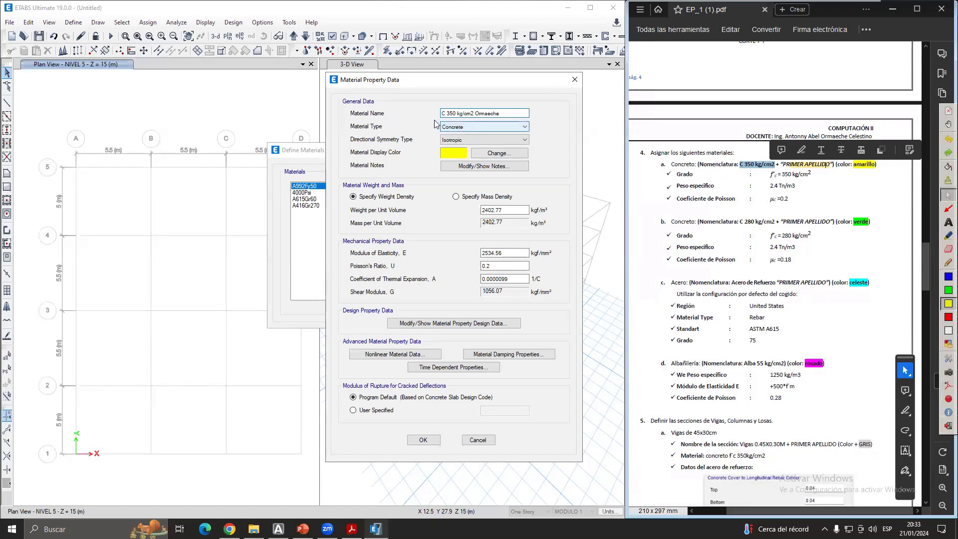
- Review the material type and directional symmetry options for the new material, keeping Concrete and Isotropic
left_click(472, 127)
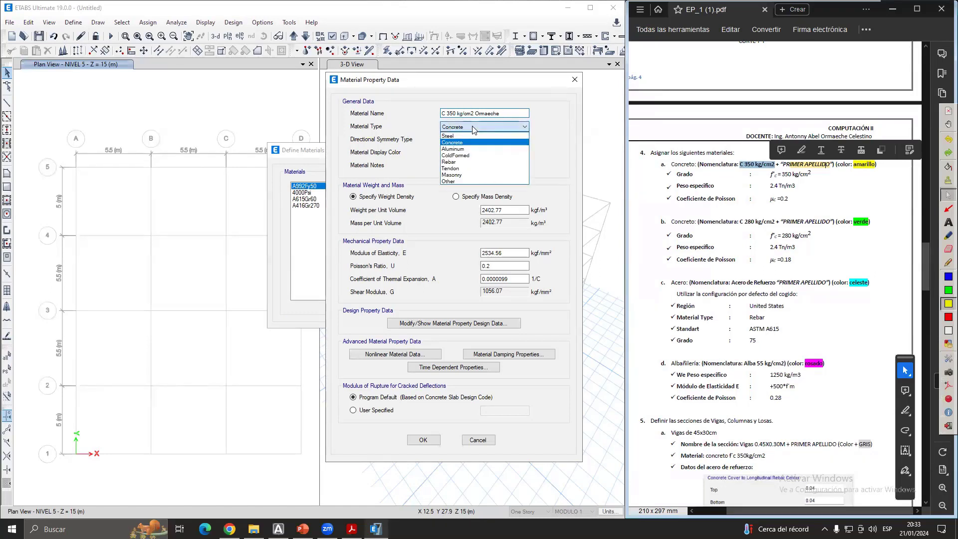
left_click(473, 128)
left_click(473, 127)
left_click(473, 128)
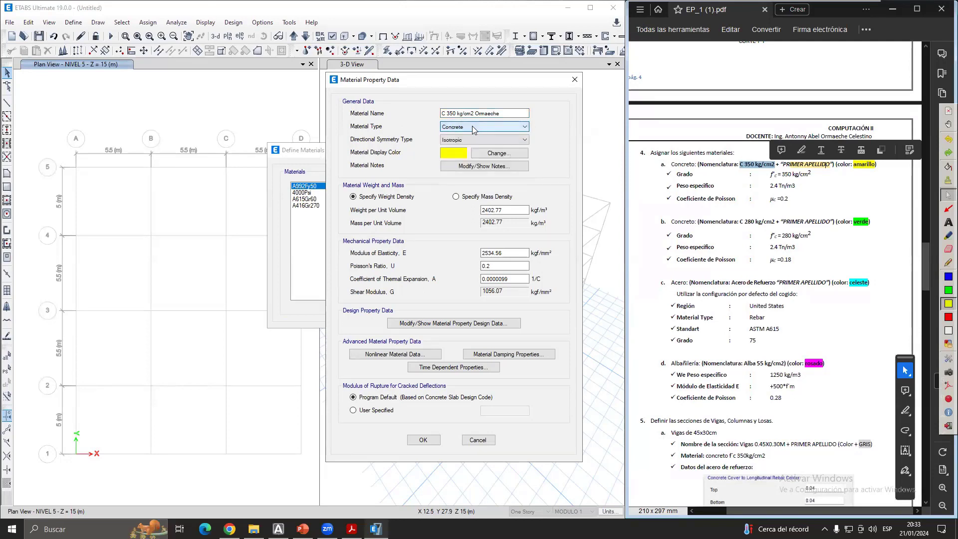
left_click(485, 127)
left_click(485, 127)
left_click(485, 127)
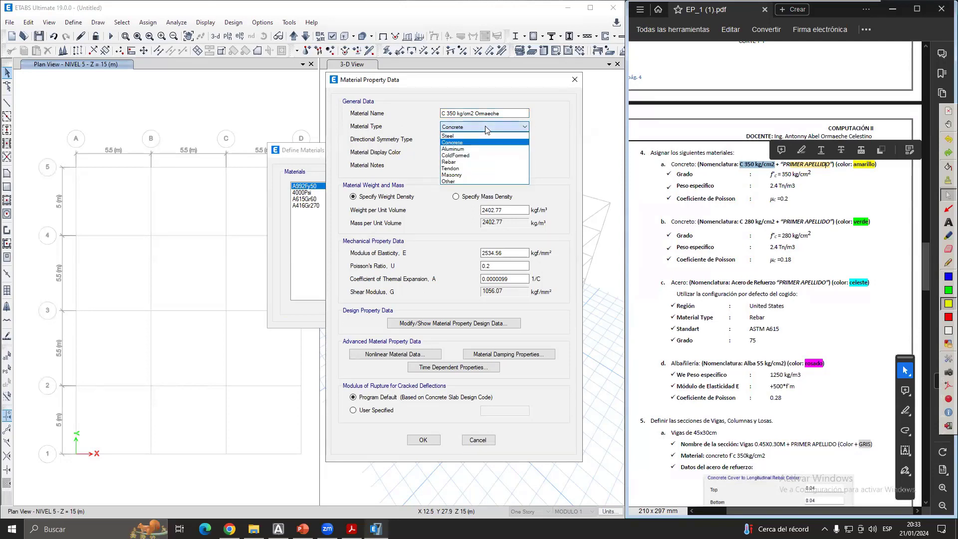
left_click(486, 129)
left_click(486, 129)
left_click(481, 141)
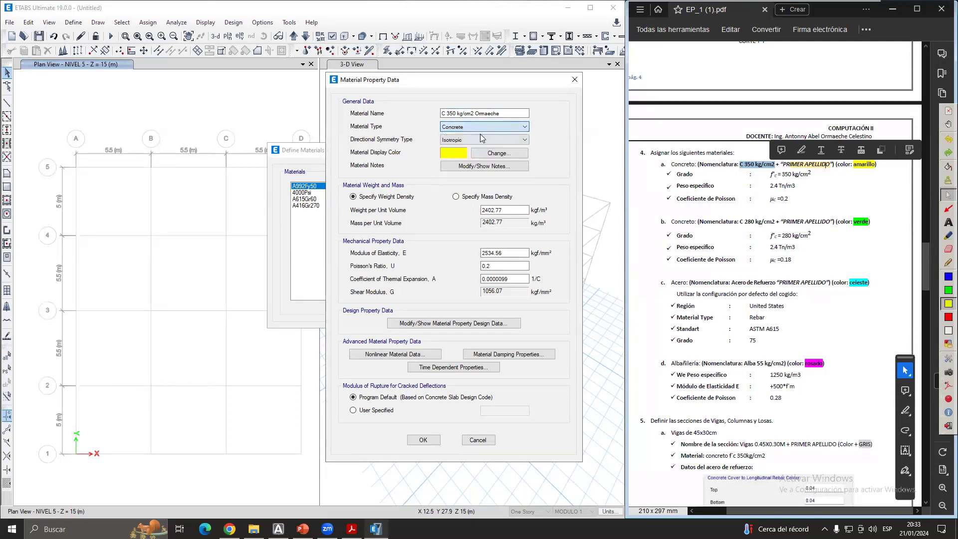
left_click(481, 127)
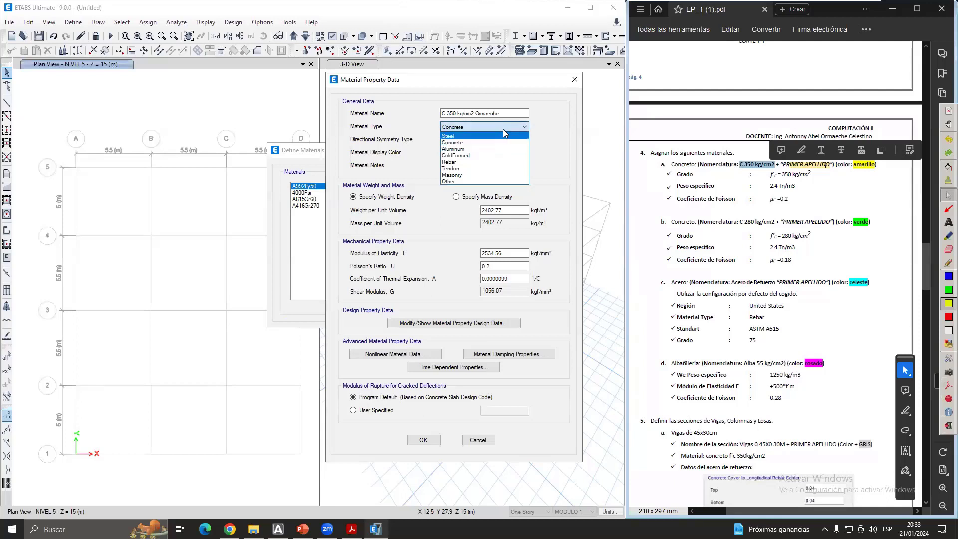
left_click(503, 129)
left_click(506, 128)
left_click(469, 142)
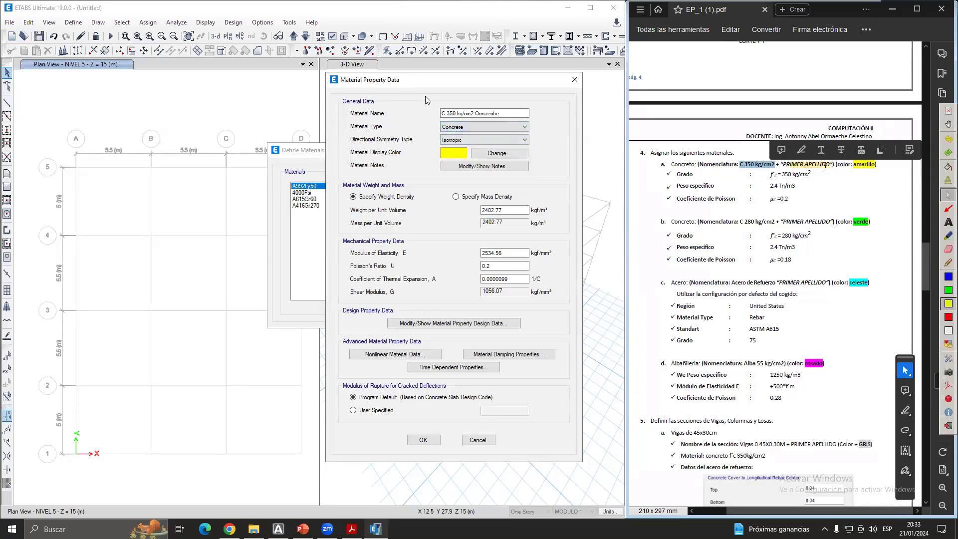
left_click(475, 127)
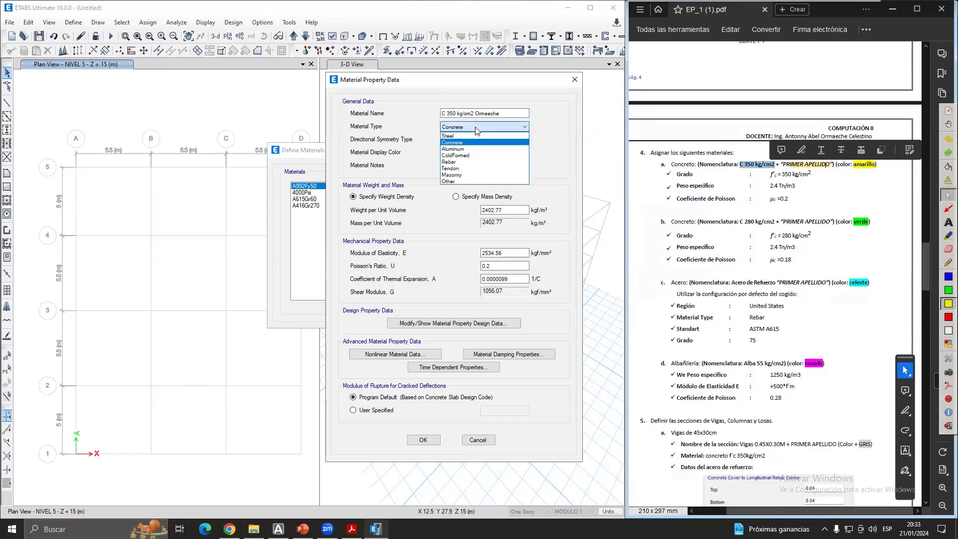
left_click(475, 126)
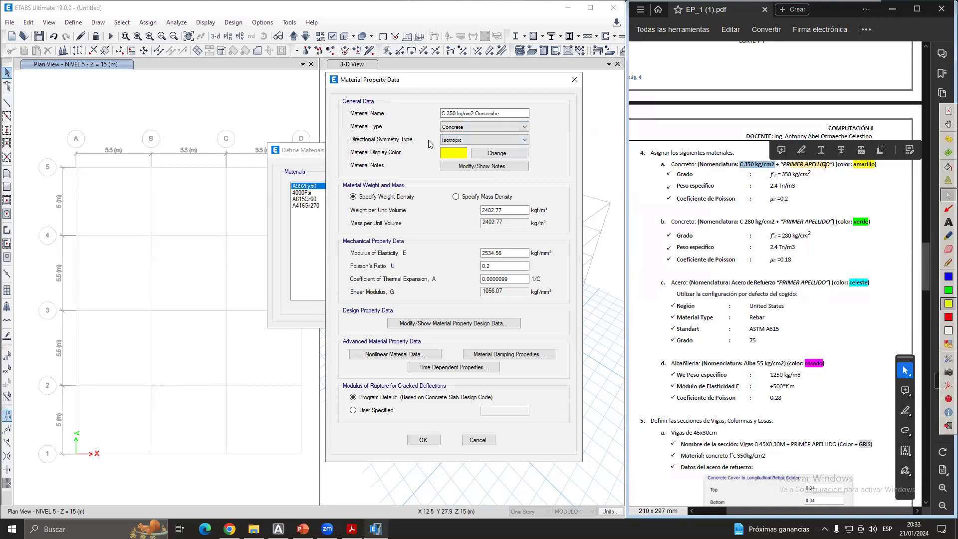
left_click(492, 142)
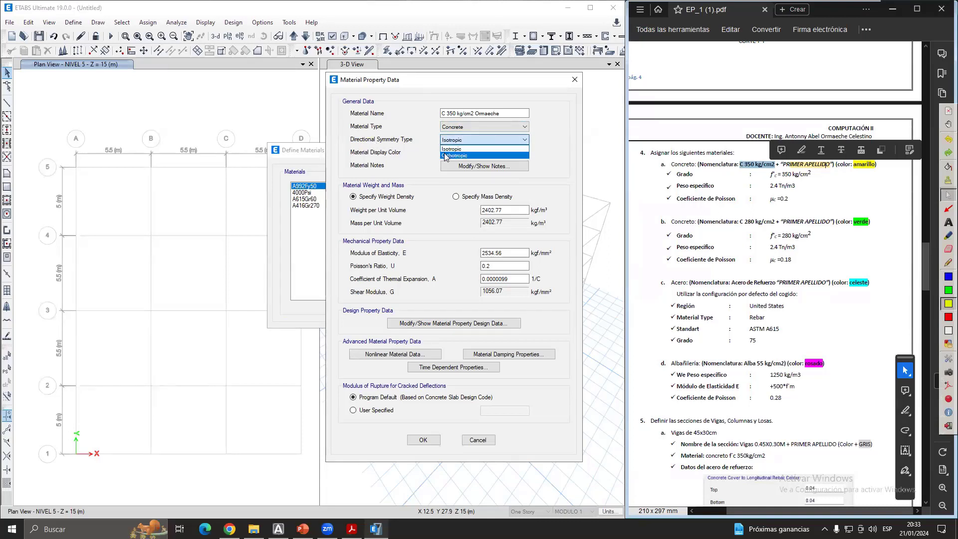
left_click(543, 145)
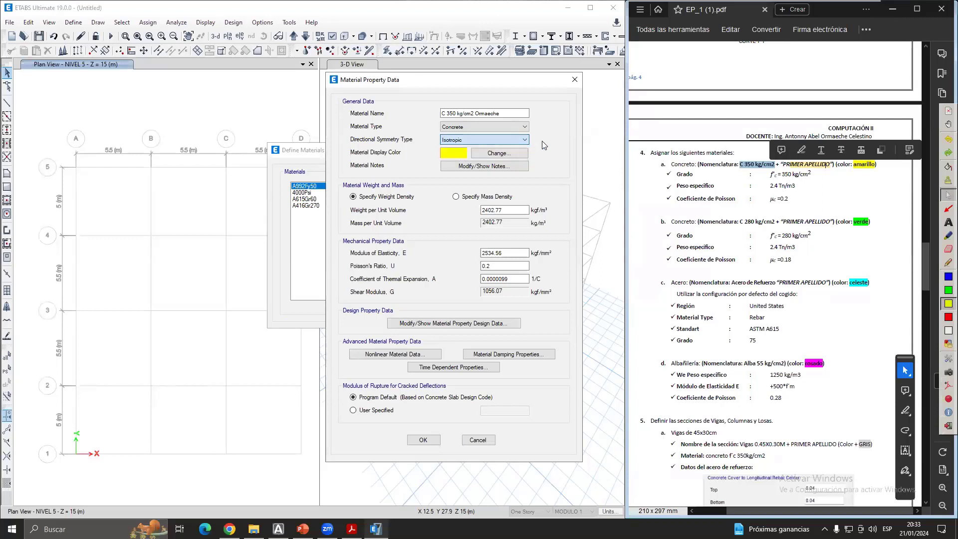
- Sketch a green three-dimensional rectangular beam across the material dialog with the annotation pen
left_click(948, 263)
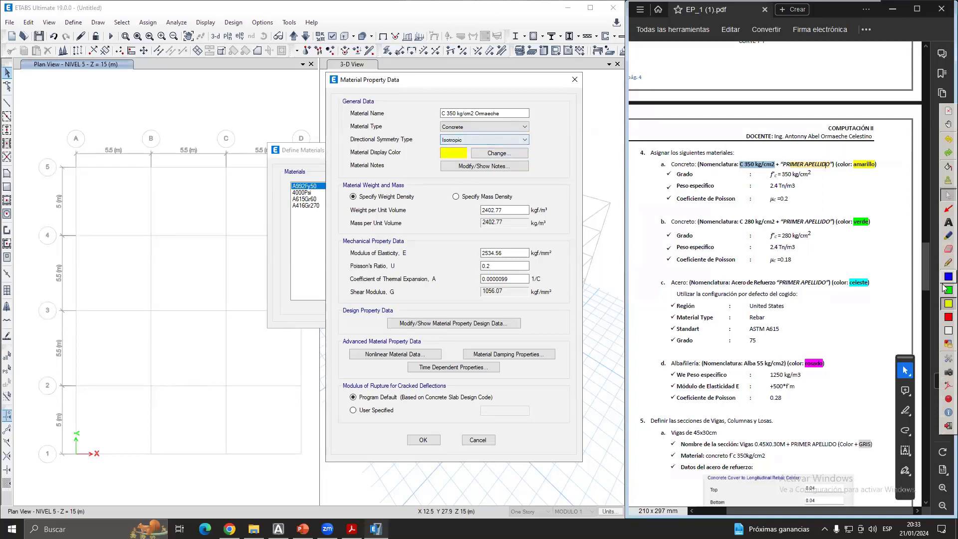
left_click(948, 290)
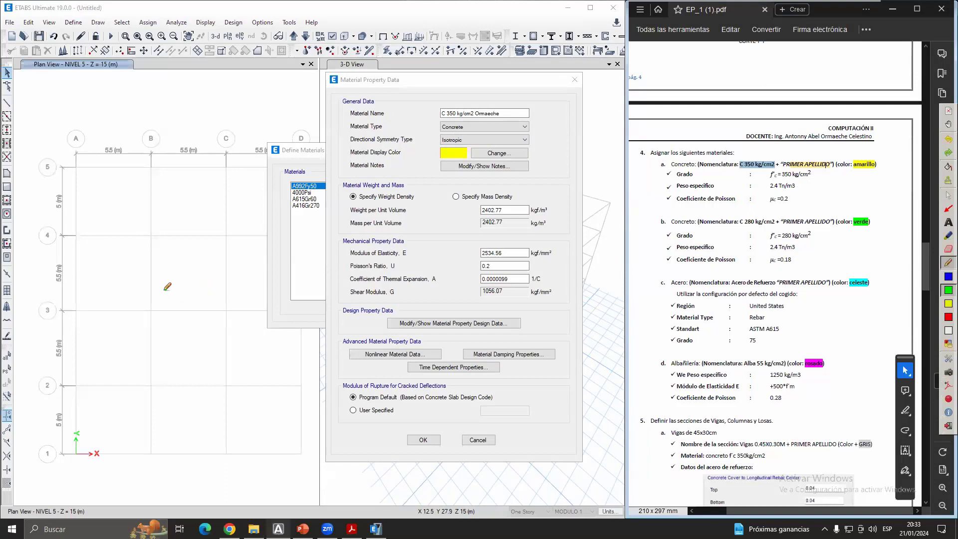
mouse_move(152, 288)
left_mouse_down()
mouse_move(233, 343)
mouse_move(242, 288)
left_mouse_up()
left_click_drag(383, 288, 631, 282)
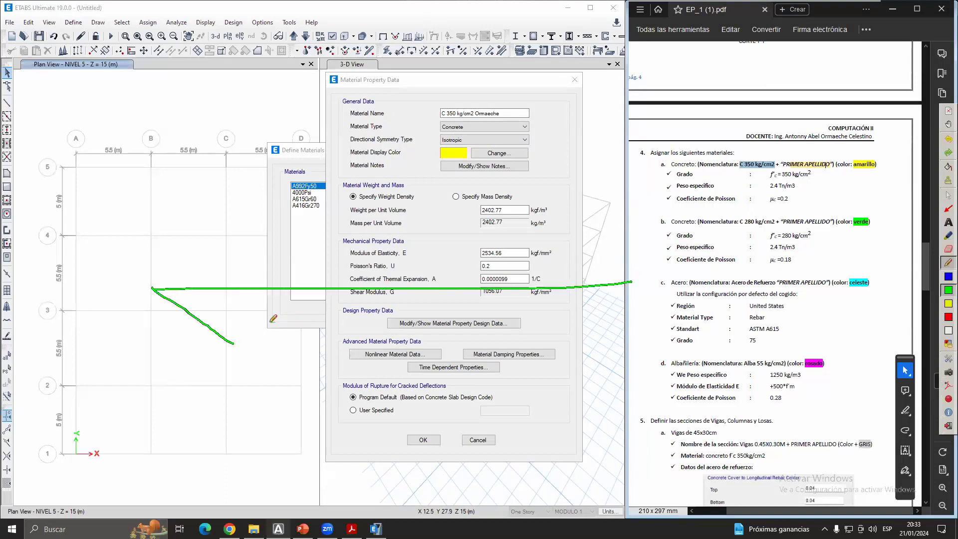
left_click_drag(227, 343, 663, 335)
left_click_drag(618, 283, 700, 348)
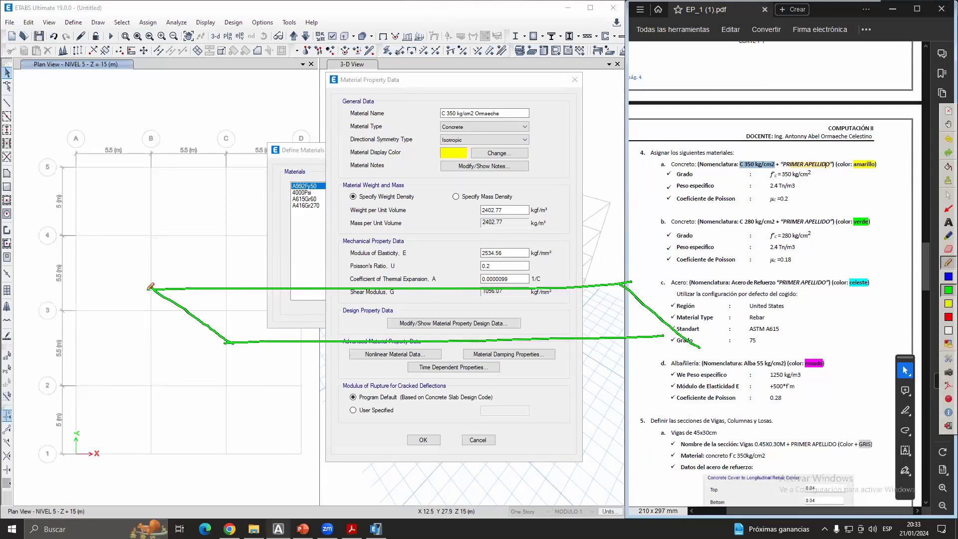
left_click_drag(151, 288, 154, 396)
left_click_drag(227, 342, 227, 446)
mouse_move(163, 397)
left_mouse_down()
mouse_move(214, 435)
mouse_move(675, 408)
left_mouse_up()
left_click_drag(686, 340, 674, 406)
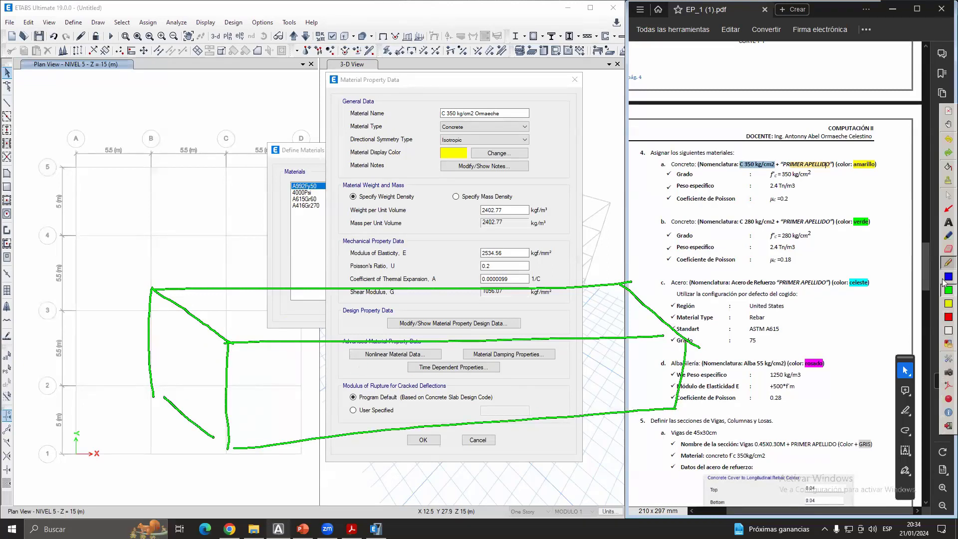
- Mark a blue cross-section at the middle of the sketched beam and add its dashed hidden edge and end face in green
left_click(947, 276)
mouse_move(372, 285)
left_mouse_down()
mouse_move(457, 328)
mouse_move(386, 363)
mouse_move(433, 411)
left_mouse_up()
left_click_drag(460, 340, 449, 410)
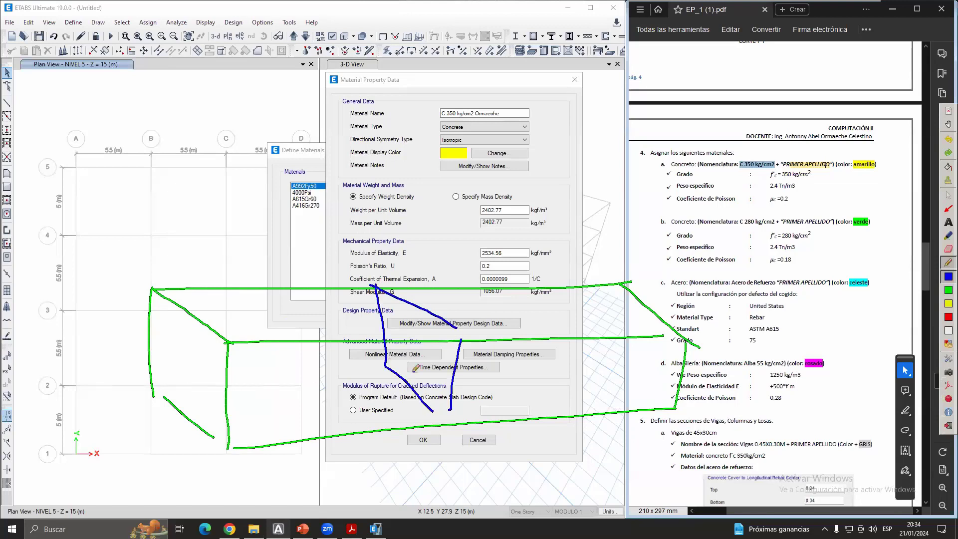
left_click(946, 289)
left_click(945, 289)
left_click_drag(154, 392, 176, 390)
left_click_drag(292, 386, 328, 383)
left_click_drag(389, 380, 439, 373)
left_click_drag(492, 369, 530, 365)
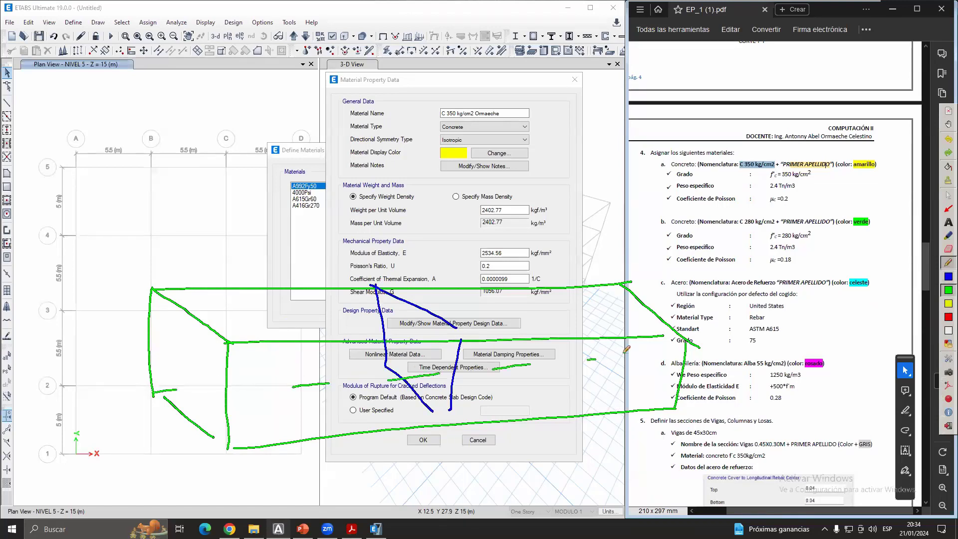
left_click_drag(587, 359, 634, 349)
mouse_move(642, 287)
left_mouse_down()
mouse_move(634, 344)
mouse_move(675, 399)
left_mouse_up()
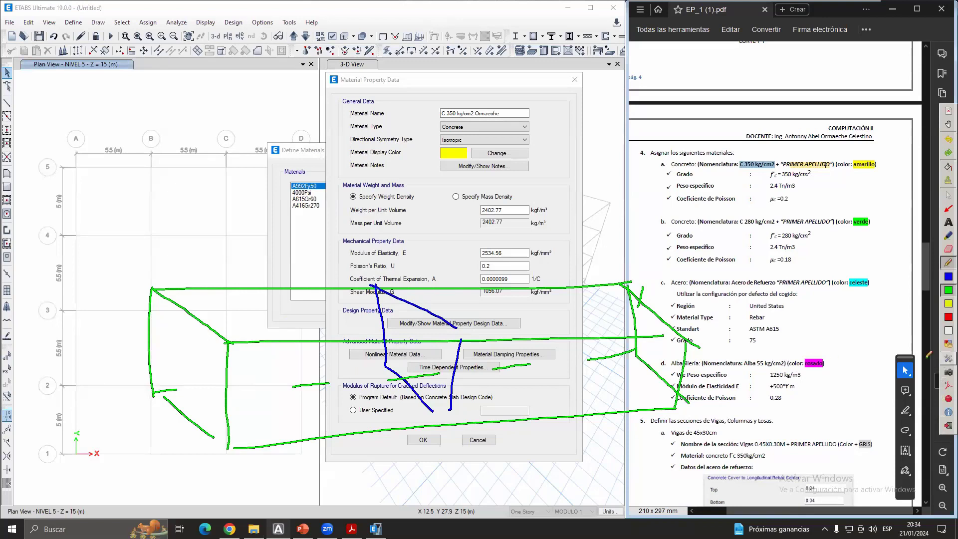
- Draw a red downward arrow onto the beam's cross-section and a blue double wavy mark beside it
left_click(943, 278)
left_click(948, 317)
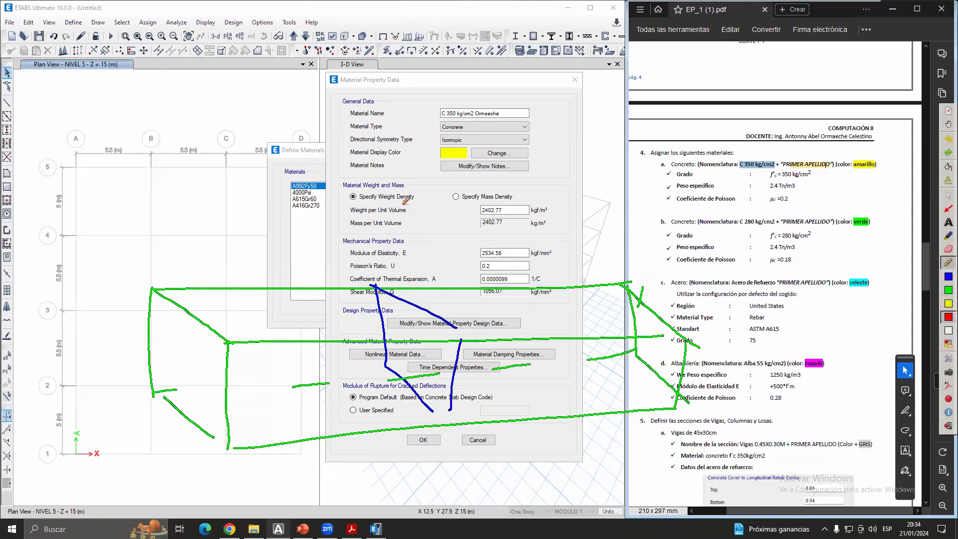
left_click_drag(407, 192, 403, 414)
left_click_drag(379, 373, 405, 413)
left_click_drag(405, 375, 425, 380)
left_click_drag(425, 415, 395, 380)
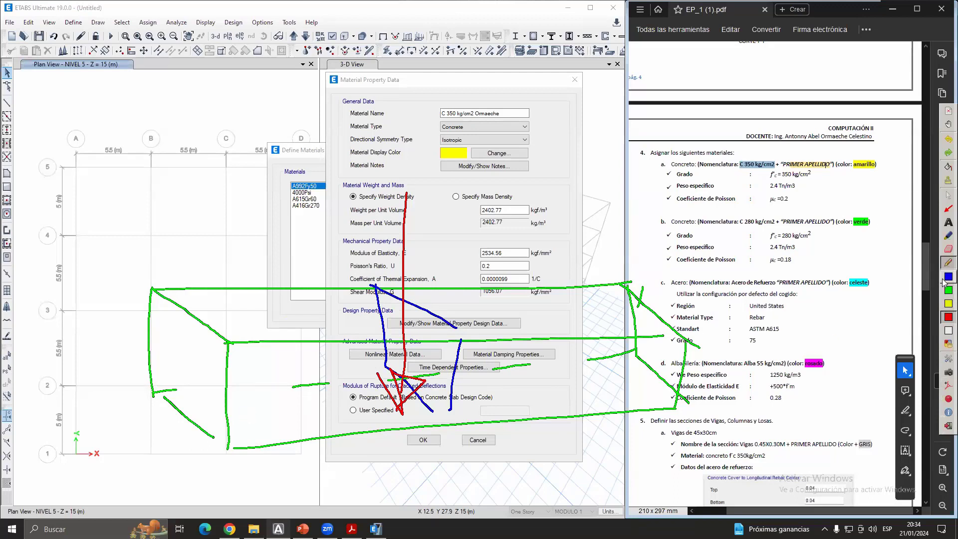
left_click(948, 277)
left_click_drag(282, 363, 322, 351)
left_click_drag(292, 370, 320, 369)
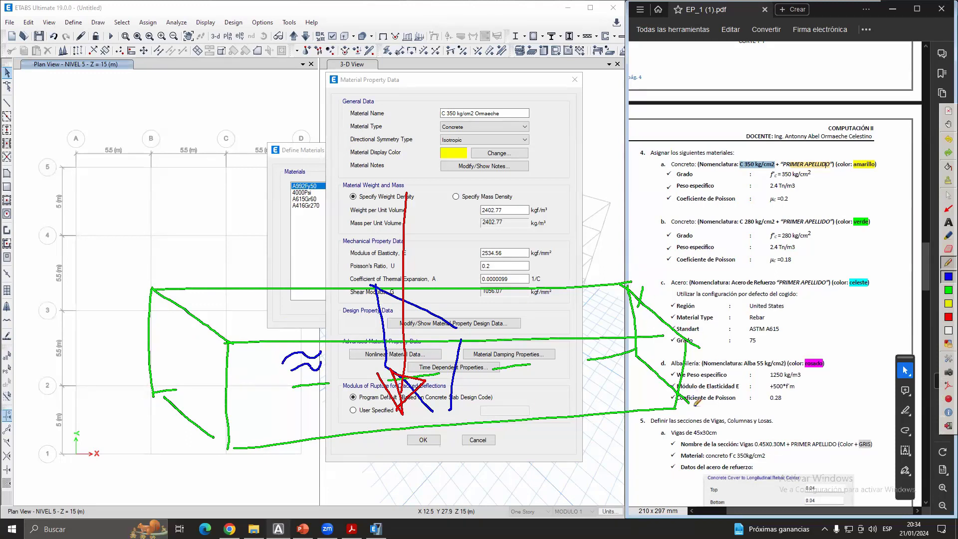
- Sketch a second, irregular green beam above the first one, with a cut line and three irregular cross-section outlines in blue
left_click(948, 290)
mouse_move(156, 114)
left_mouse_down()
mouse_move(204, 125)
mouse_move(141, 146)
mouse_move(139, 113)
mouse_move(471, 101)
left_mouse_up()
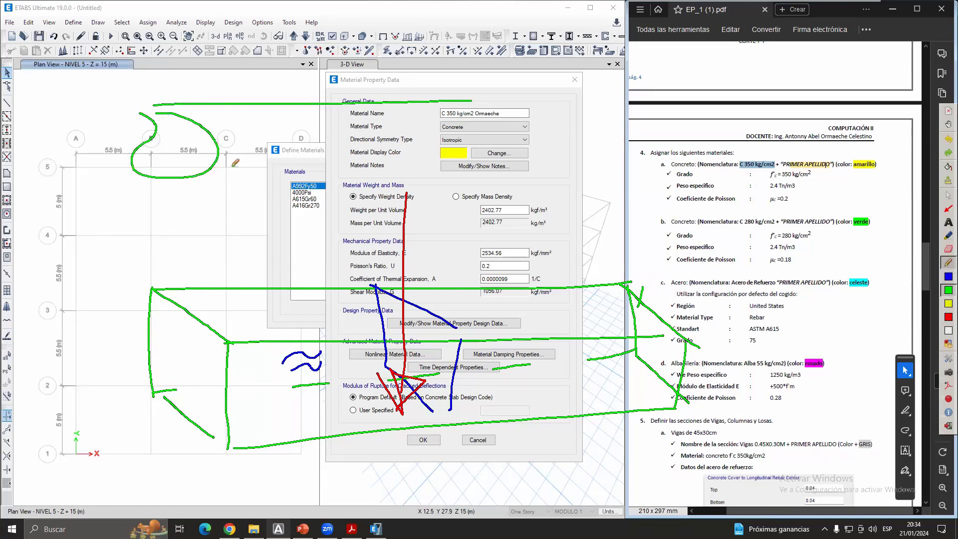
left_click_drag(216, 169, 499, 156)
mouse_move(473, 100)
left_mouse_down()
mouse_move(519, 147)
mouse_move(466, 97)
left_mouse_up()
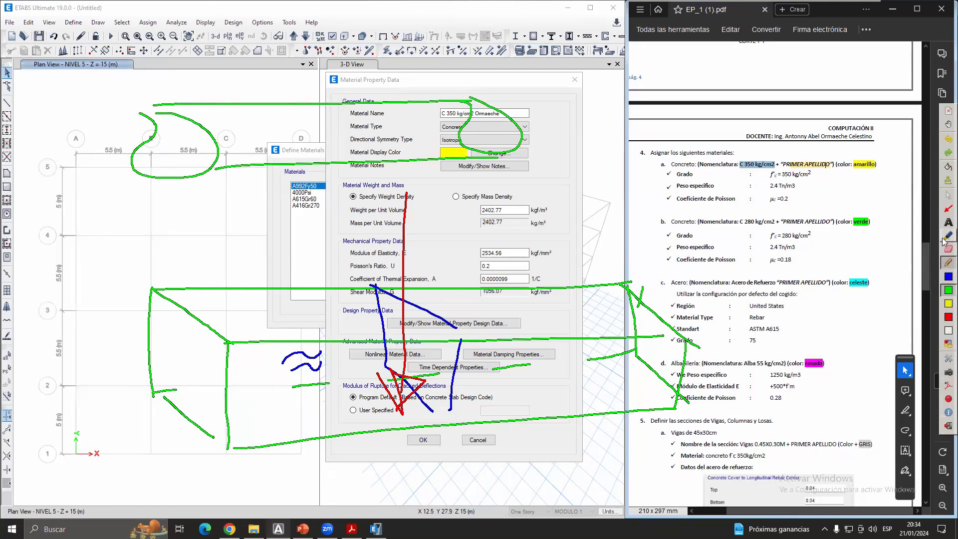
left_click(948, 277)
mouse_move(338, 79)
left_mouse_down()
mouse_move(348, 172)
mouse_move(339, 220)
mouse_move(345, 194)
left_mouse_up()
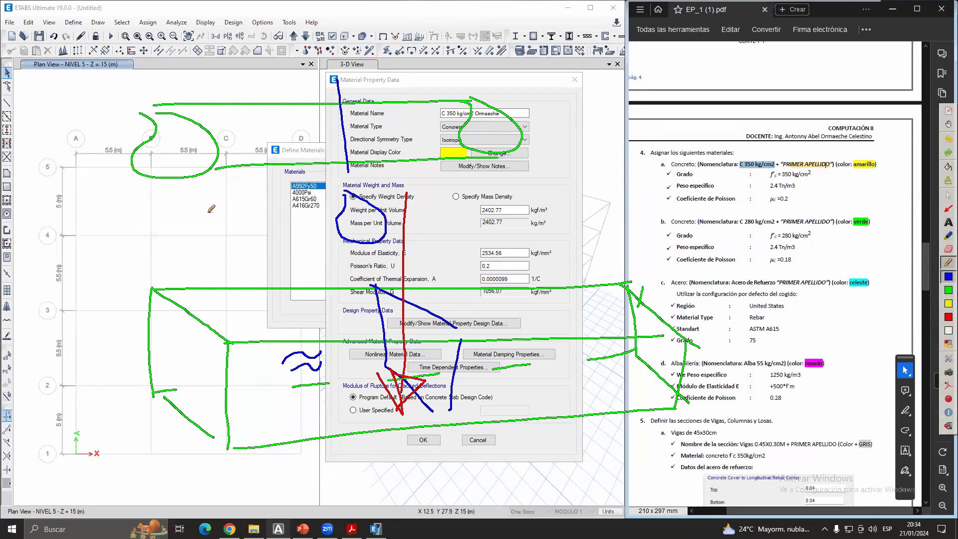
mouse_move(170, 202)
left_mouse_down()
mouse_move(149, 239)
mouse_move(155, 201)
left_mouse_up()
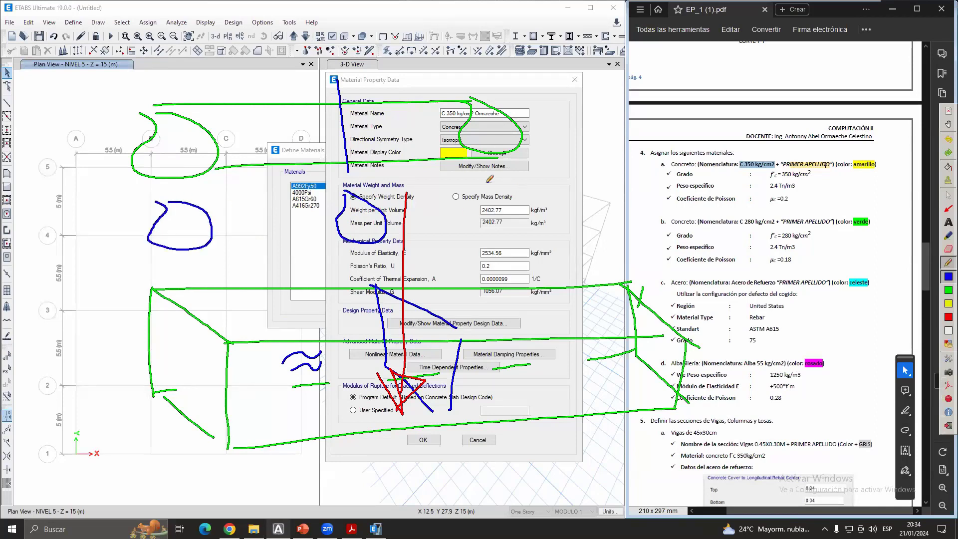
mouse_move(488, 182)
left_mouse_down()
mouse_move(478, 212)
mouse_move(485, 180)
left_mouse_up()
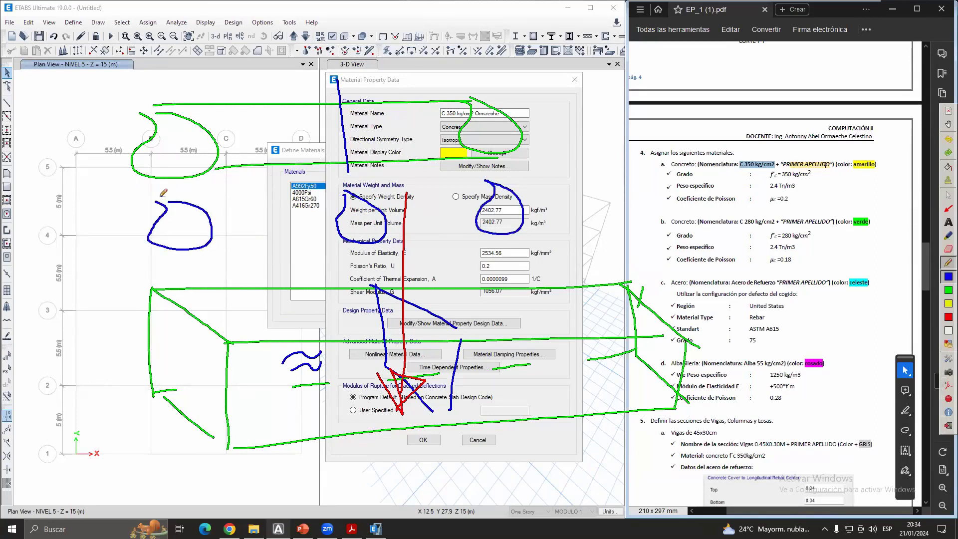
- Draw red dashed longitudinal axis lines through both sketched beams
left_click(948, 317)
left_click_drag(70, 153, 123, 153)
left_click_drag(153, 155, 165, 153)
left_click_drag(223, 143, 268, 142)
left_click_drag(336, 137, 355, 136)
left_click_drag(398, 134, 410, 133)
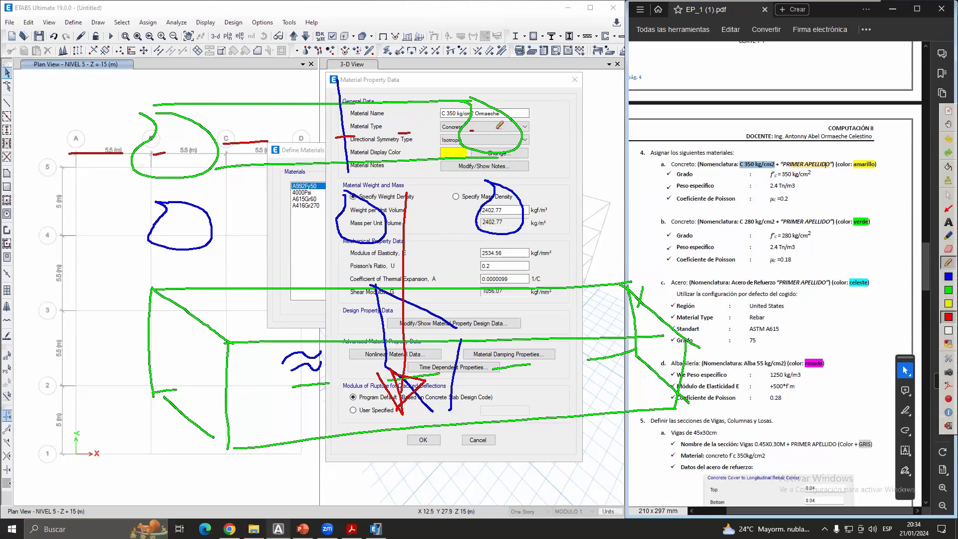
left_click_drag(470, 131, 504, 129)
left_click_drag(563, 126, 605, 121)
left_click_drag(104, 360, 111, 360)
left_click_drag(191, 361, 223, 360)
left_click_drag(305, 362, 342, 360)
left_click_drag(404, 358, 449, 355)
left_click_drag(495, 352, 684, 342)
left_click_drag(725, 339, 751, 338)
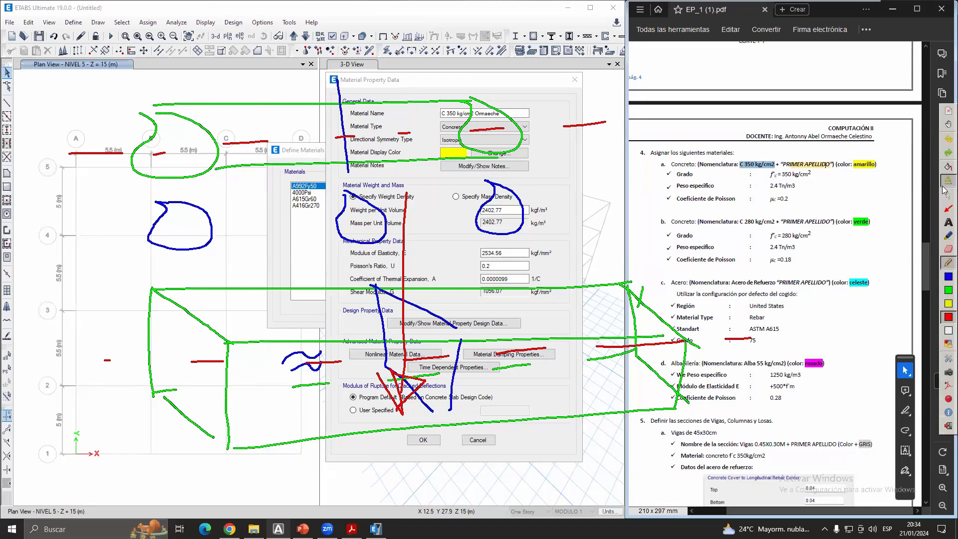
- Clear all pen annotations and keep the material's directional symmetry type as Isotropic
left_click(944, 198)
left_click(507, 145)
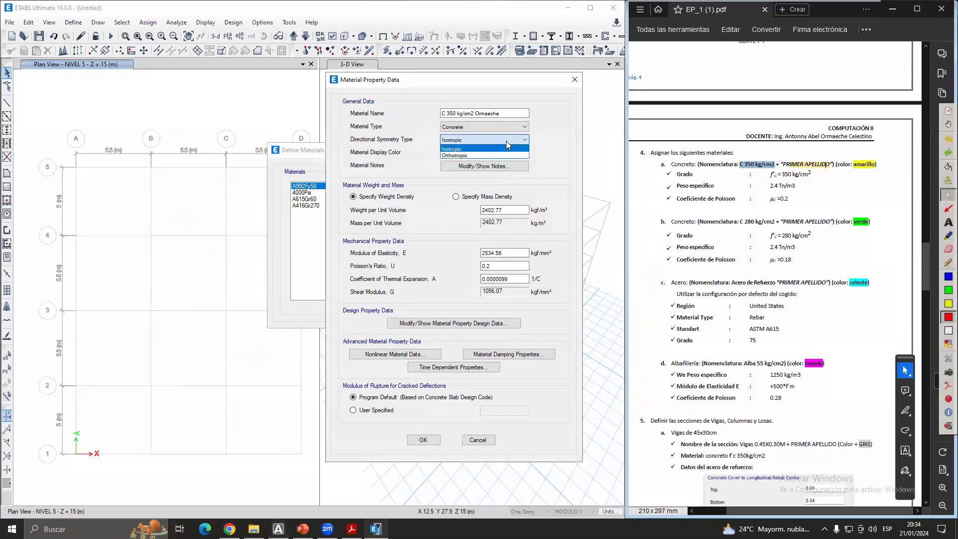
left_click(461, 149)
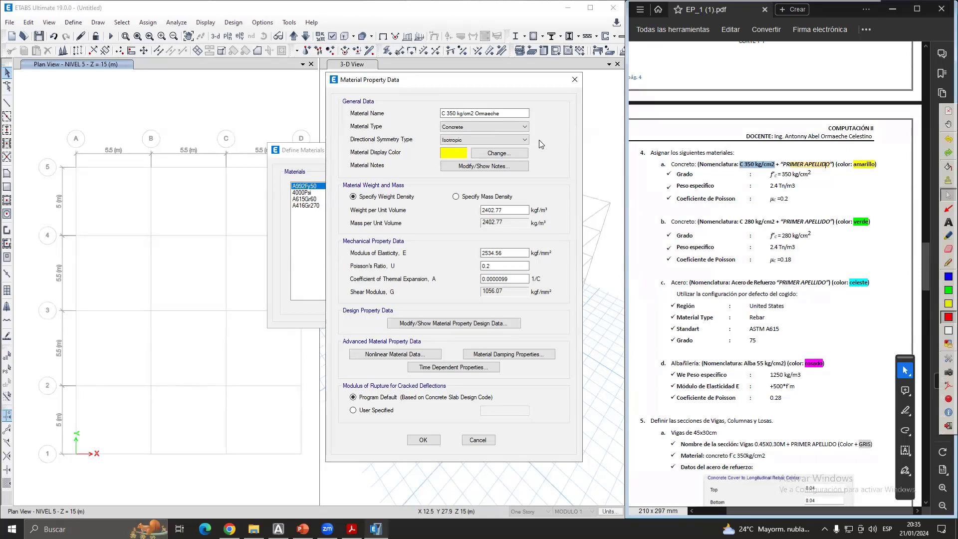
- Review the color choices for the material display color, leaving it yellow
left_click(454, 152)
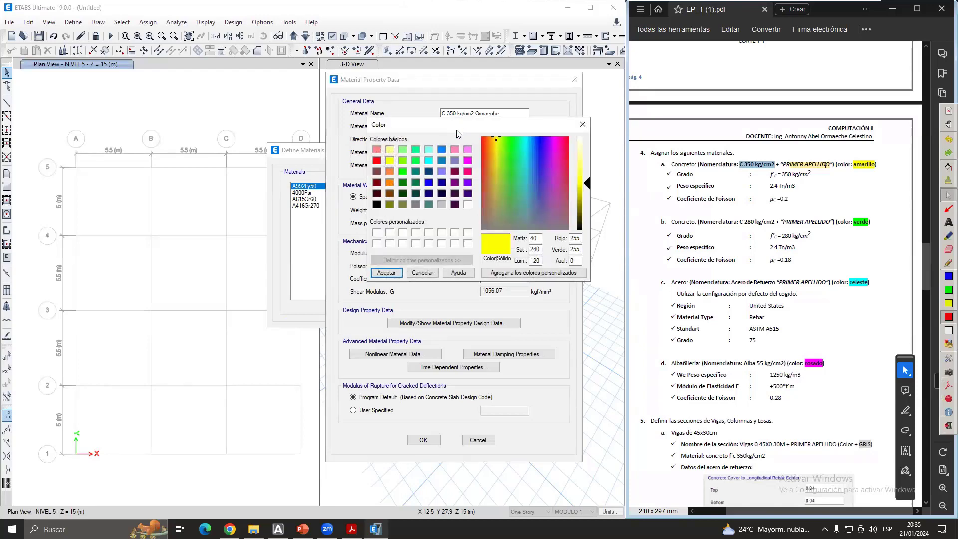
left_click_drag(456, 134, 428, 175)
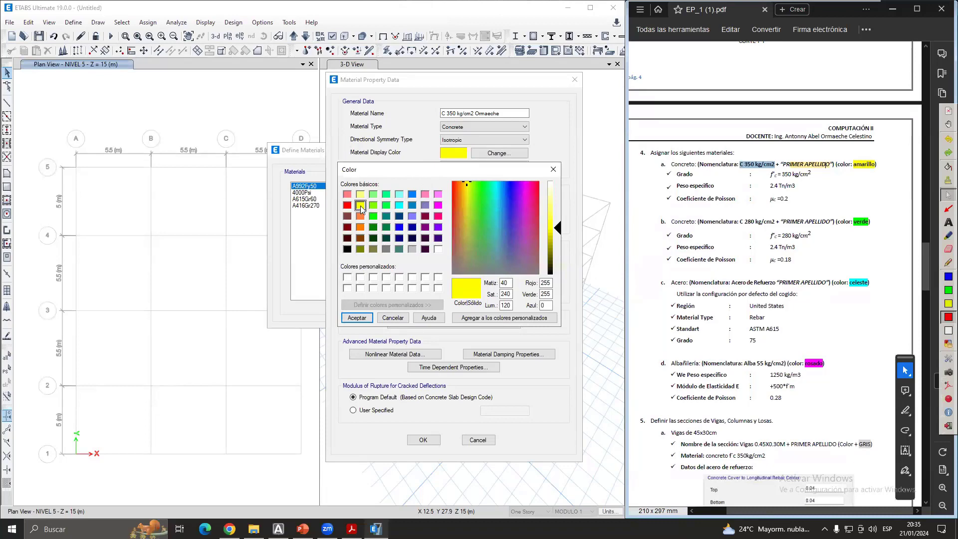
left_click(553, 170)
left_click(513, 154)
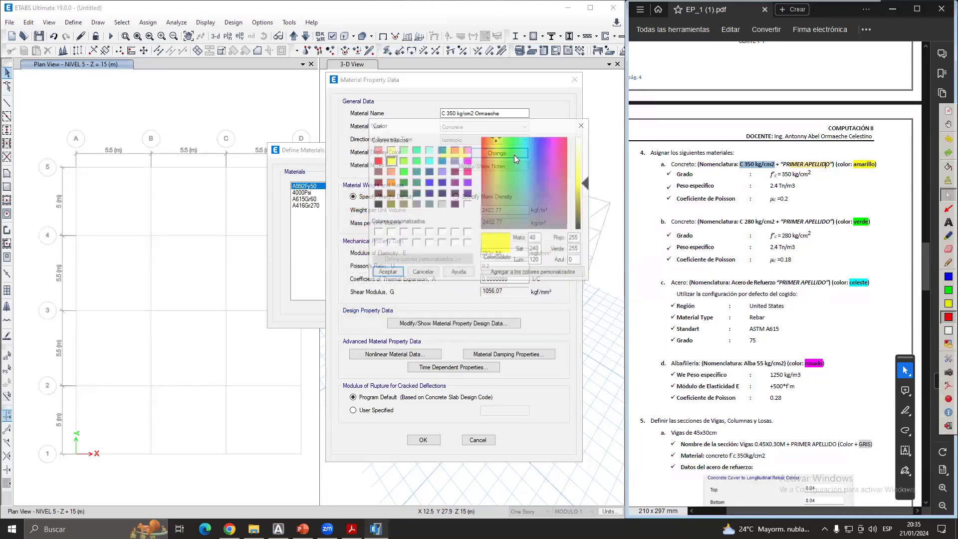
left_click(577, 130)
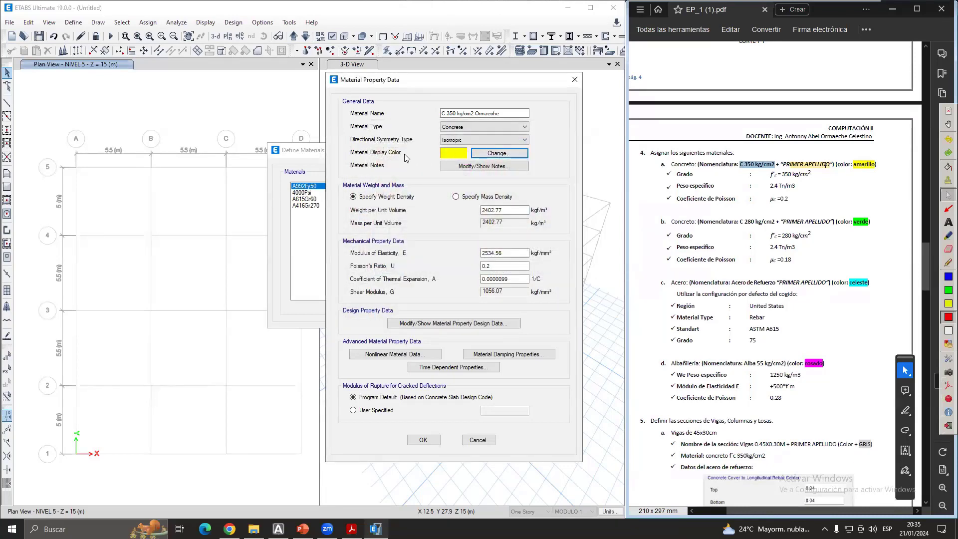
left_click(452, 153)
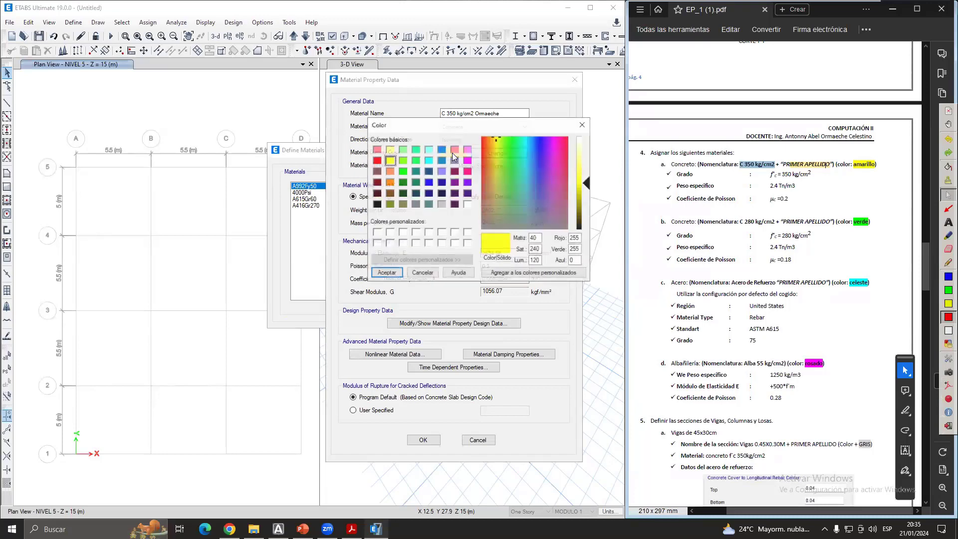
left_click(583, 129)
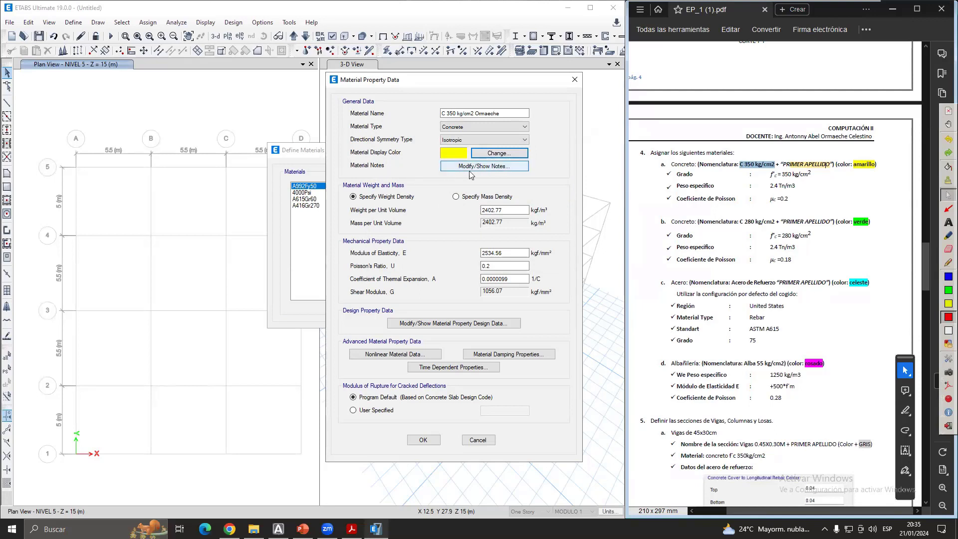
- Mark the material notes option with a short yellow line and view its notes box without adding a note
left_click(948, 263)
left_click(948, 303)
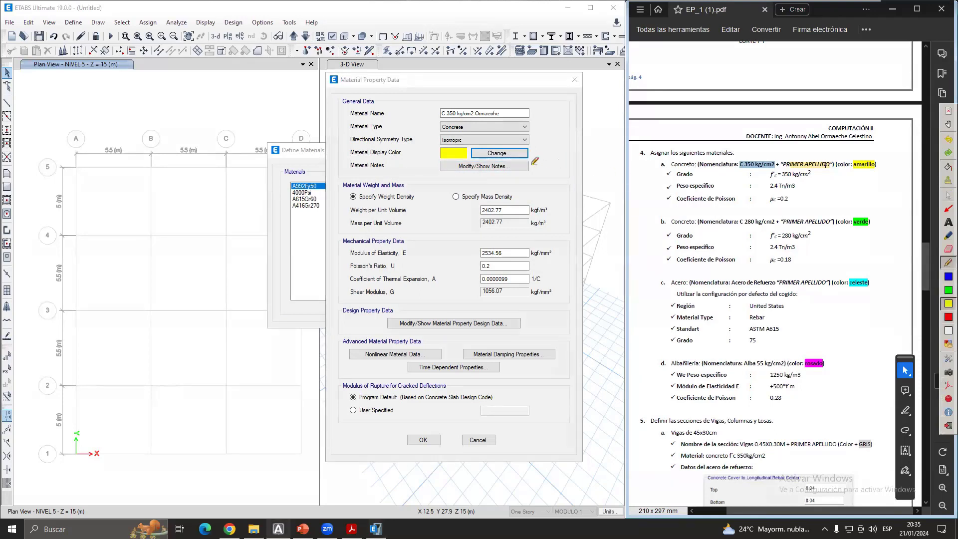
left_click_drag(531, 164, 547, 165)
left_click(947, 194)
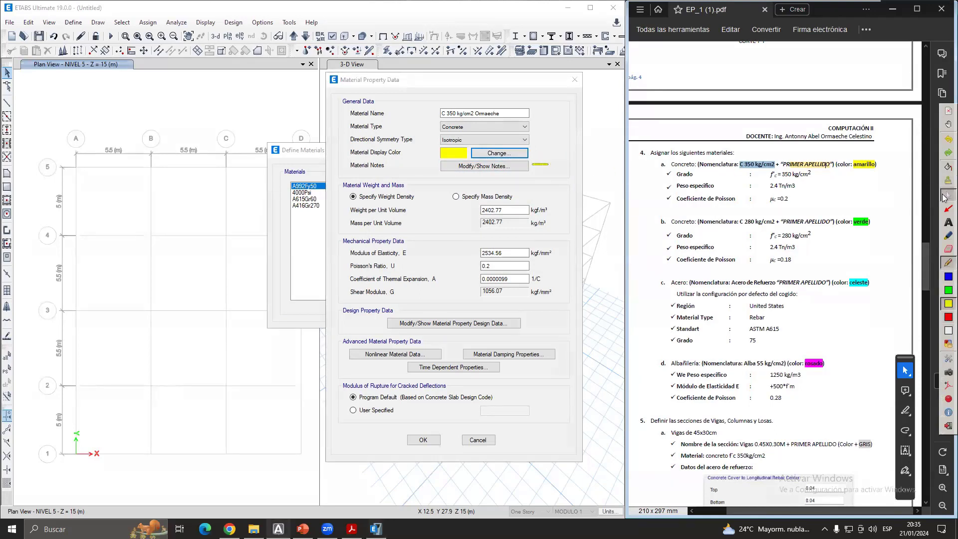
left_click(482, 166)
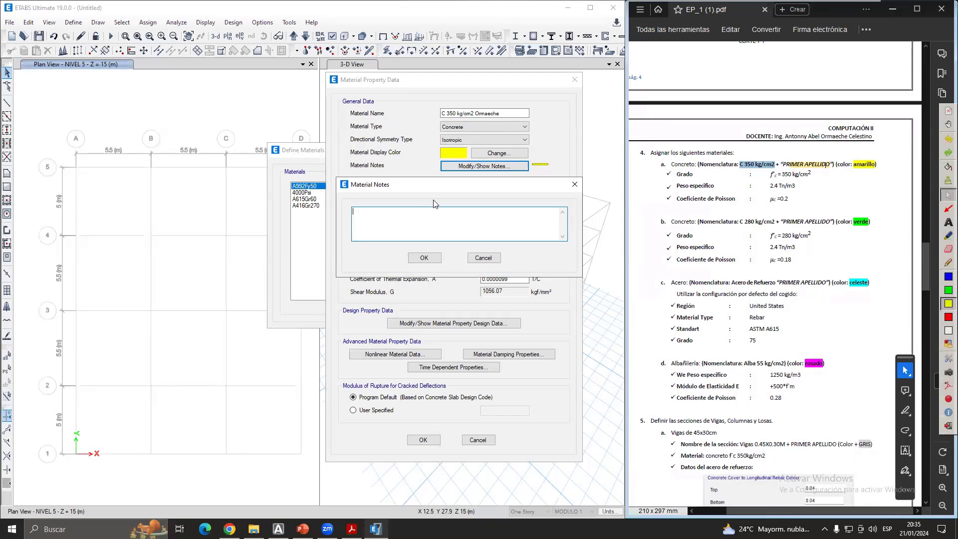
left_click(482, 258)
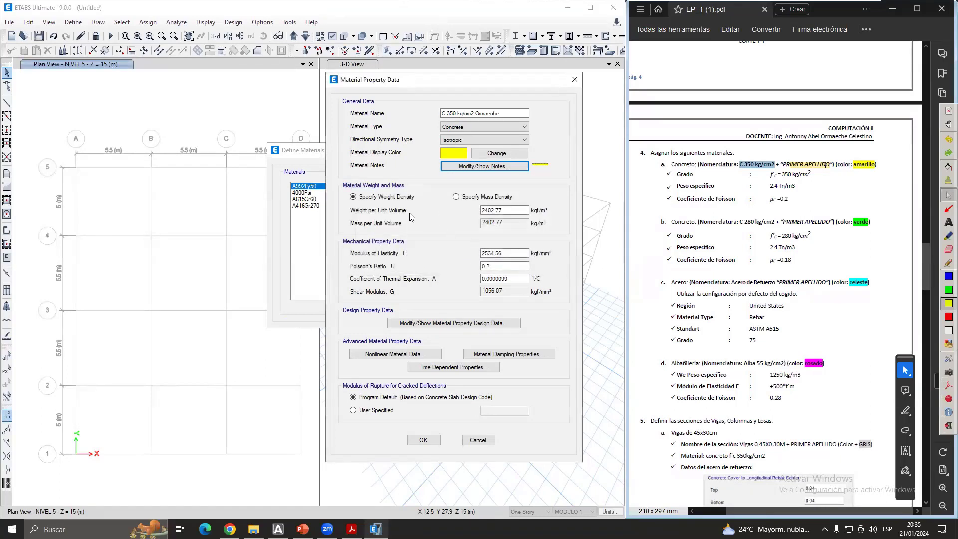
- Draw a green brace spanning the property groups from Material Weight and Mass to Modulus of Rupture
left_click(947, 290)
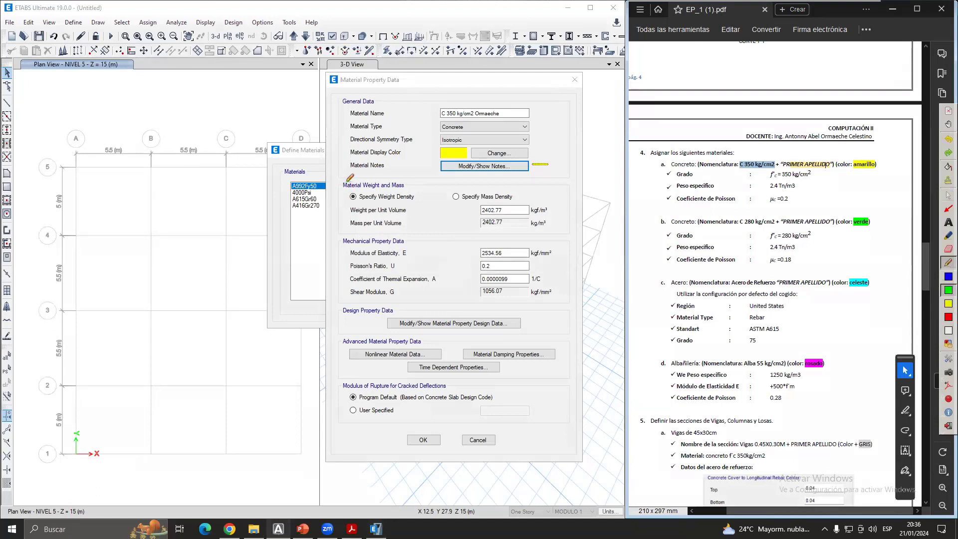
mouse_move(350, 178)
left_mouse_down()
mouse_move(327, 194)
mouse_move(323, 296)
mouse_move(332, 399)
mouse_move(347, 414)
left_mouse_up()
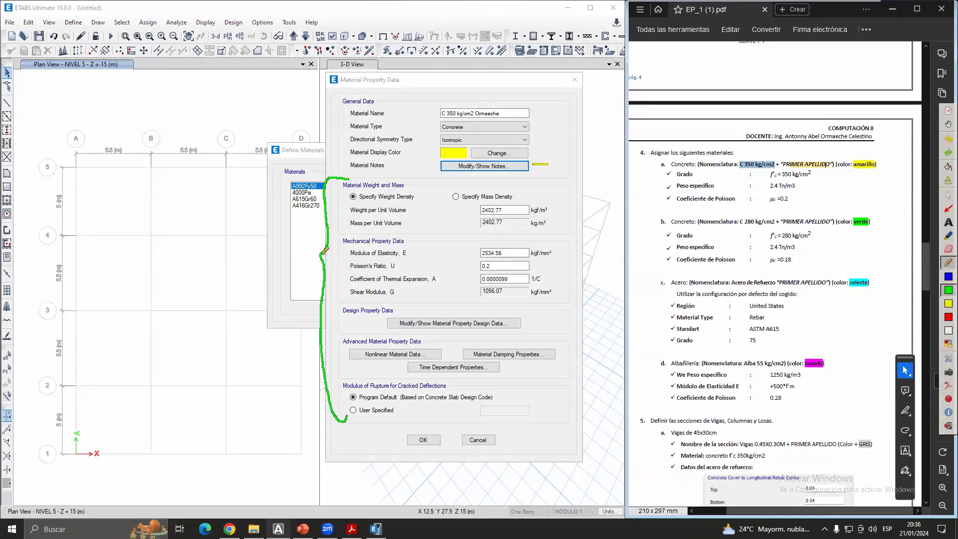
mouse_move(325, 249)
left_mouse_down()
mouse_move(316, 257)
mouse_move(330, 261)
mouse_move(325, 266)
left_mouse_up()
left_click(948, 195)
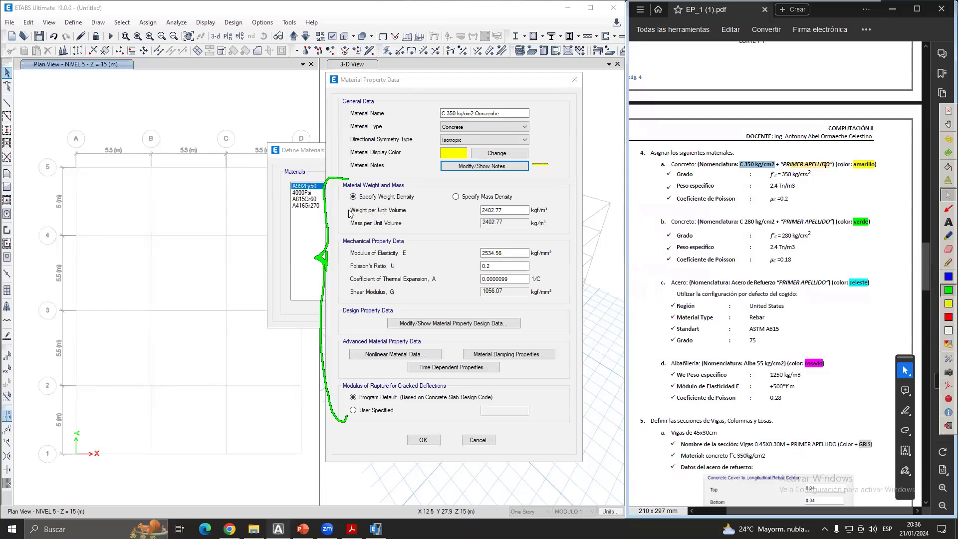
- Mark the weight per unit volume value with a blue pen stroke, and clear all annotations
left_click(525, 210)
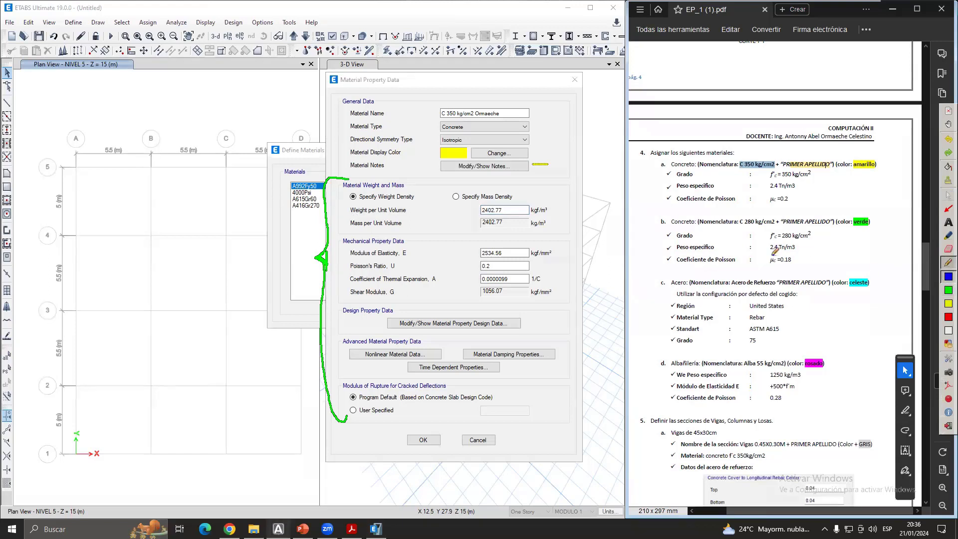
left_click(948, 262)
mouse_move(530, 202)
left_mouse_down()
mouse_move(554, 203)
mouse_move(561, 185)
mouse_move(566, 200)
mouse_move(565, 192)
mouse_move(595, 188)
left_mouse_up()
left_click(948, 180)
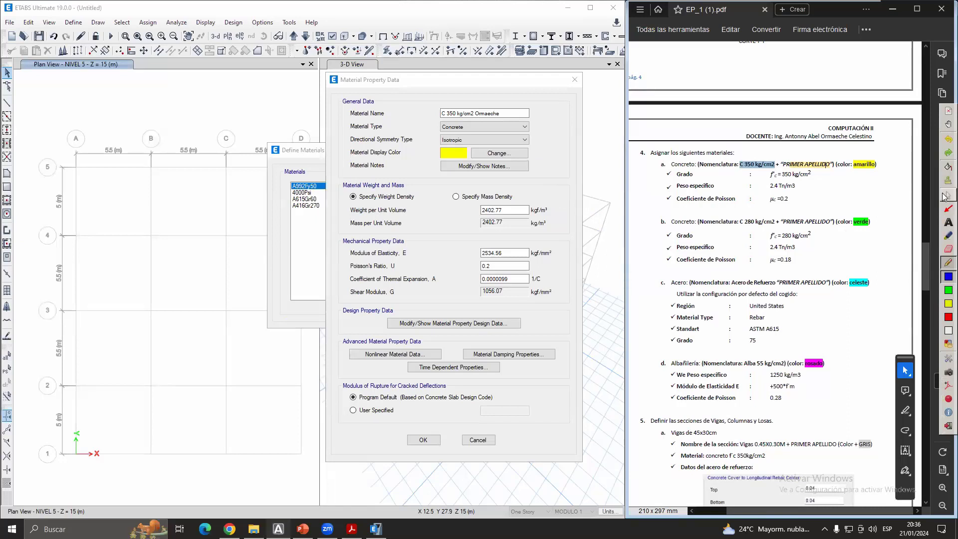
- Mark the unit of the weight per unit volume with a short blue line, and set its value to 2400 kgf/m³
left_click(946, 263)
left_click_drag(551, 210, 570, 209)
left_click(948, 194)
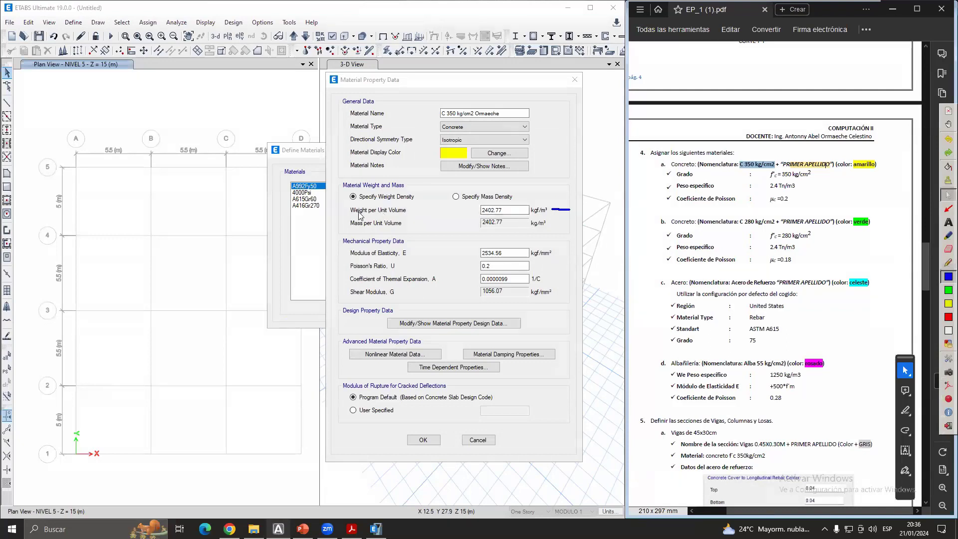
left_click(505, 210)
left_click_drag(505, 210, 479, 210)
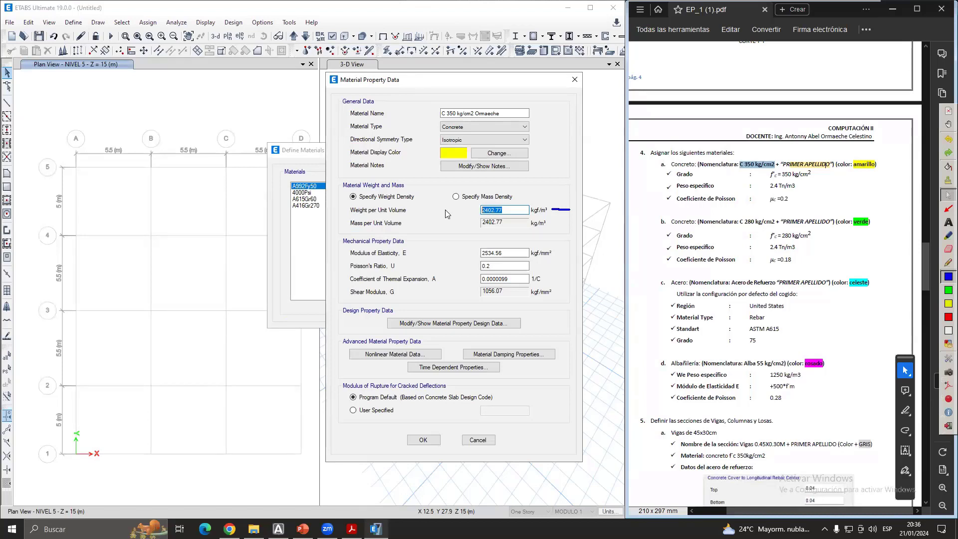
type("2400")
- Handwrite the modulus of elasticity formula +15 000 √f'c in green ink above the plan grid
left_click(508, 252)
double_click(489, 253)
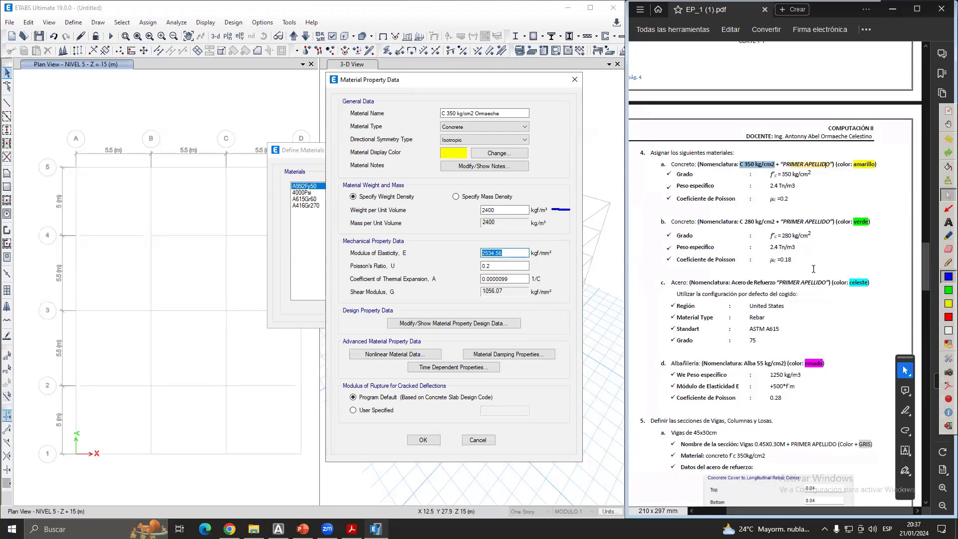
left_click(948, 290)
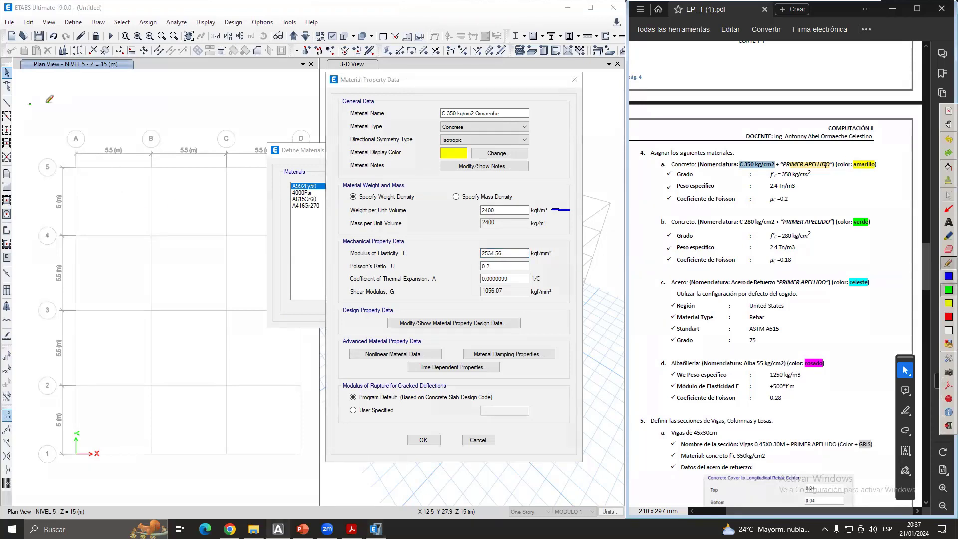
mouse_move(57, 100)
left_mouse_down()
mouse_move(65, 119)
mouse_move(100, 103)
mouse_move(127, 113)
mouse_move(161, 87)
mouse_move(225, 88)
mouse_move(191, 99)
mouse_move(183, 120)
mouse_move(201, 103)
mouse_move(216, 125)
left_mouse_up()
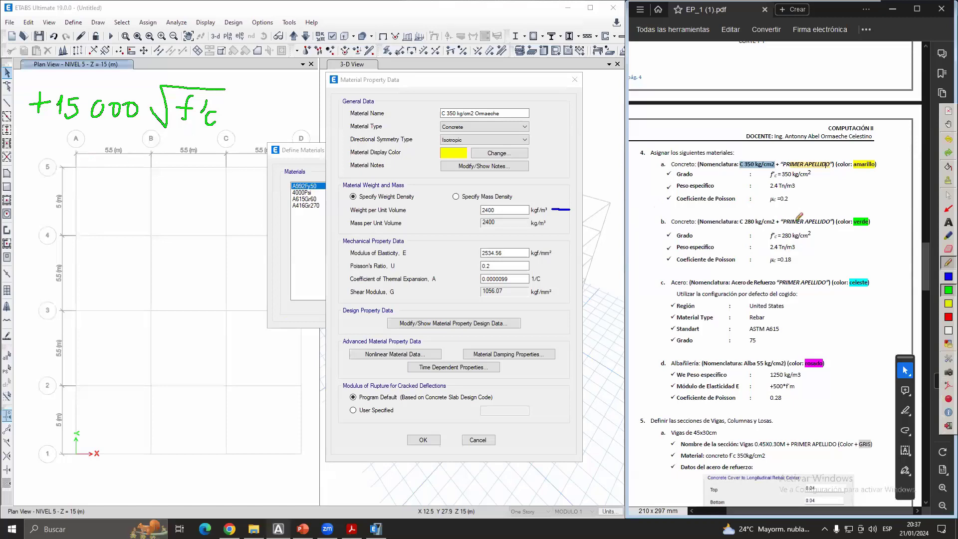
left_click(947, 194)
left_click(518, 256)
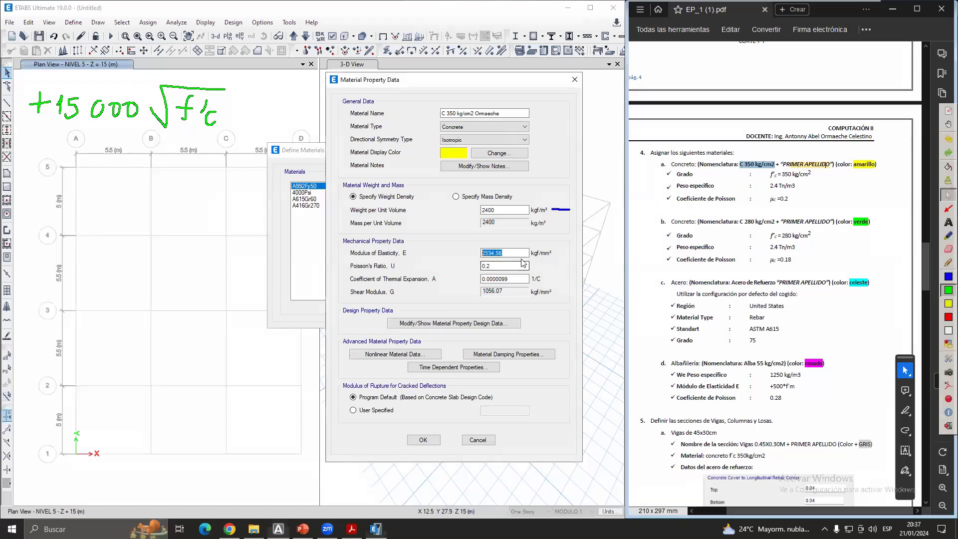
left_click(519, 256)
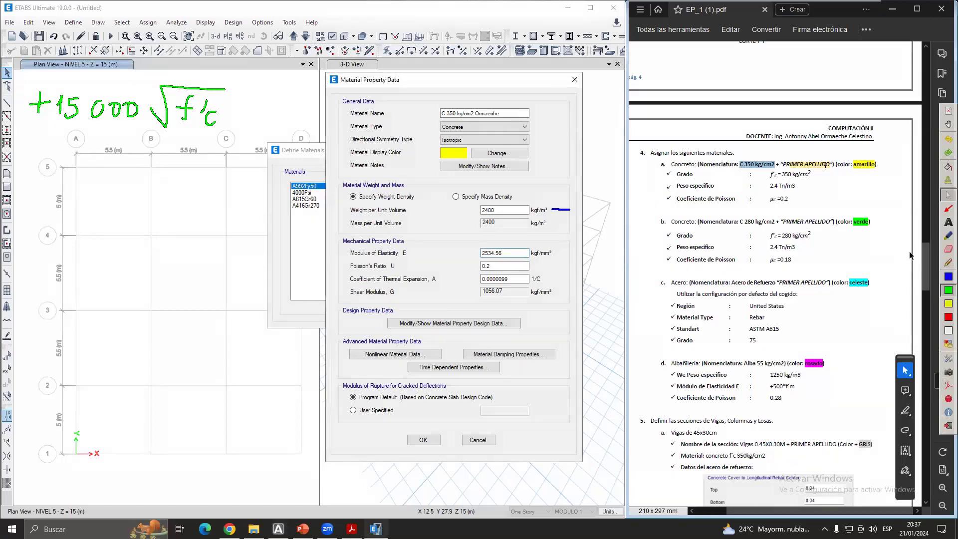
- Underline the kgf/mm² unit of the modulus of elasticity in blue
left_click(947, 262)
left_click_drag(532, 258, 556, 257)
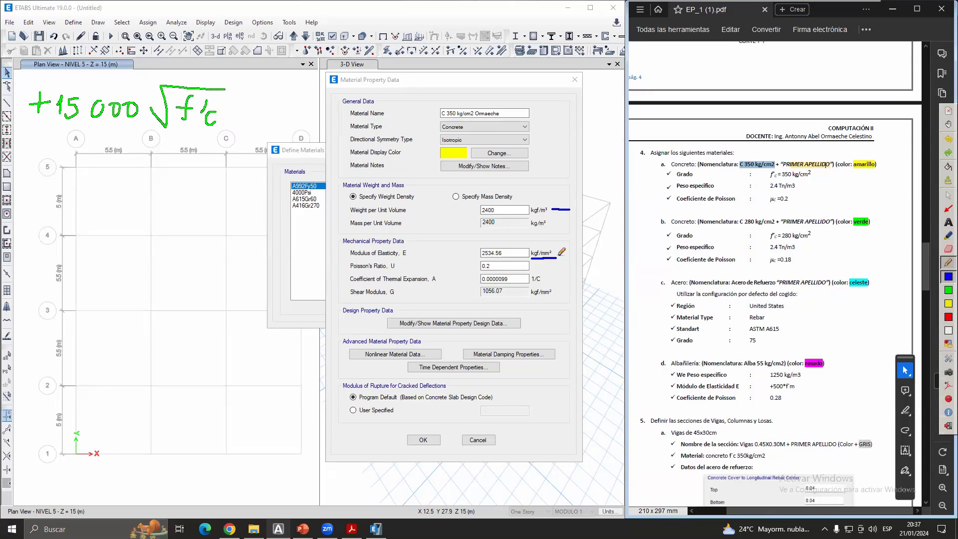
left_click(948, 195)
- Clear the modulus of elasticity and view its formula calculator, closing it without entering a formula
left_click(514, 255)
left_click_drag(515, 255, 479, 256)
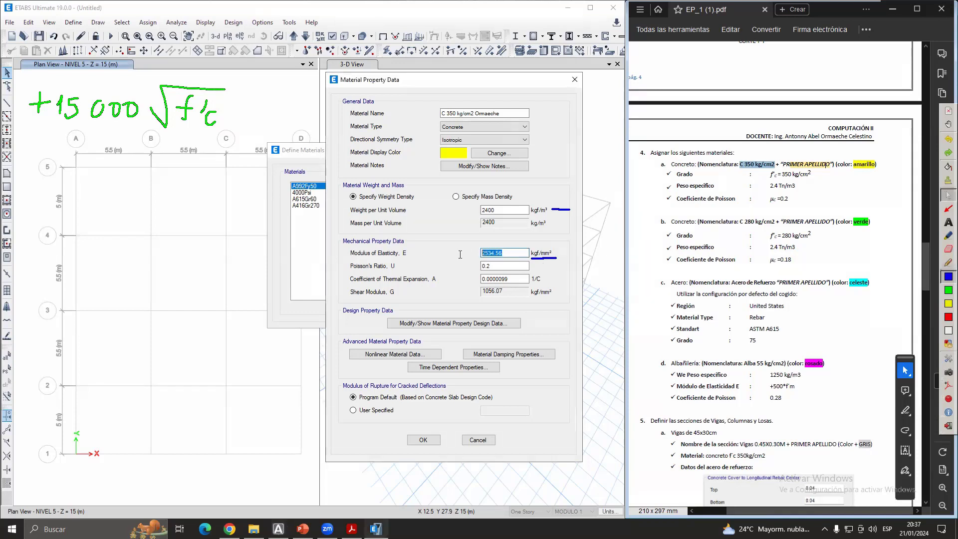
key("BackSpace")
double_click(502, 253)
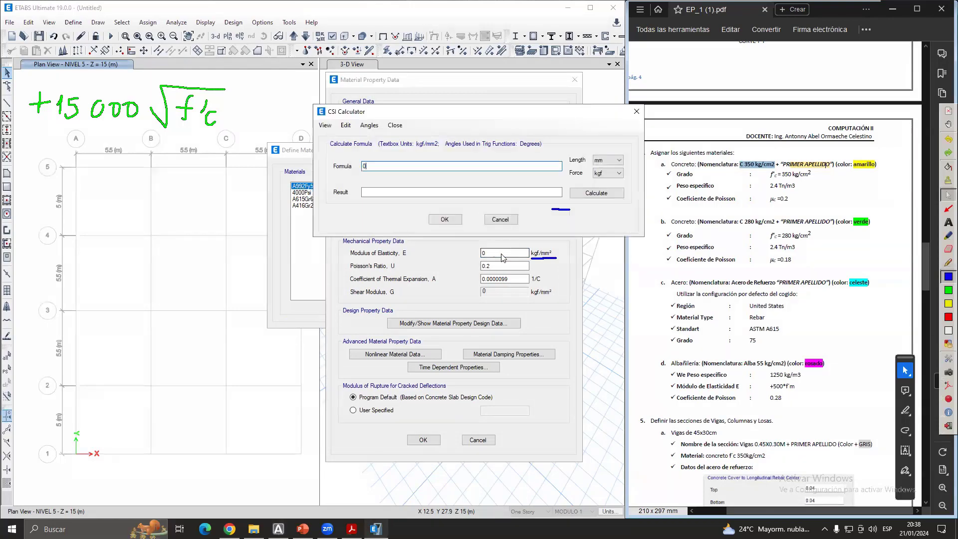
left_click(636, 115)
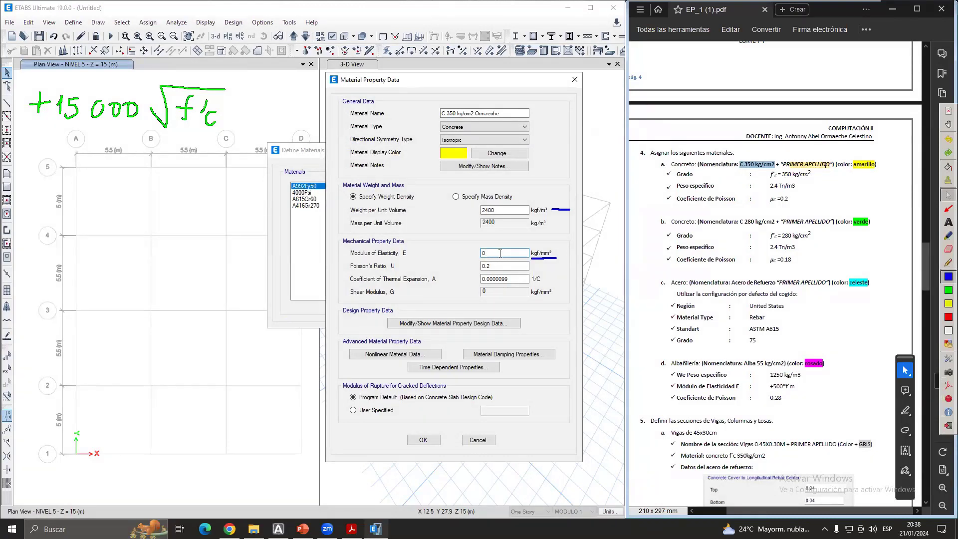
- Open the formula calculator for the modulus of elasticity and set its length unit to cm
double_click(500, 253)
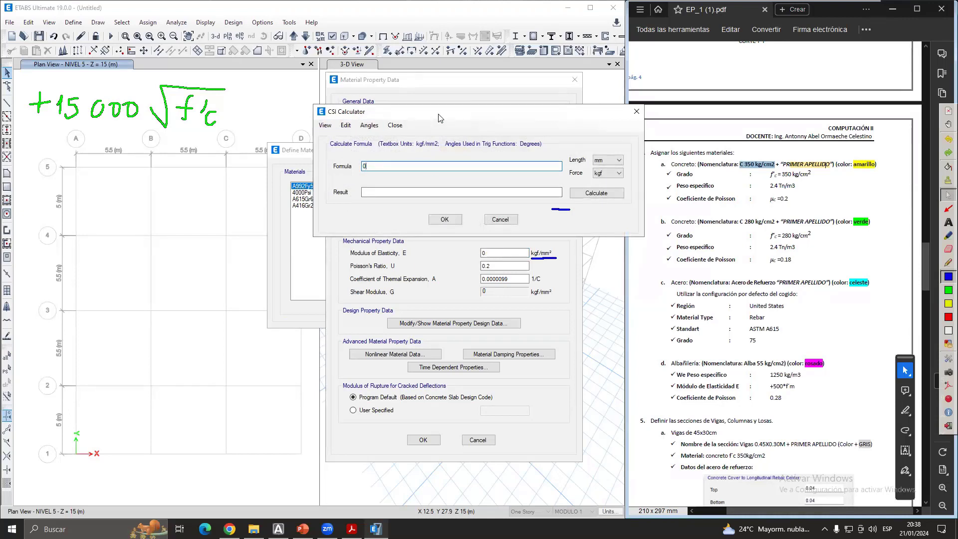
left_click_drag(414, 119, 398, 119)
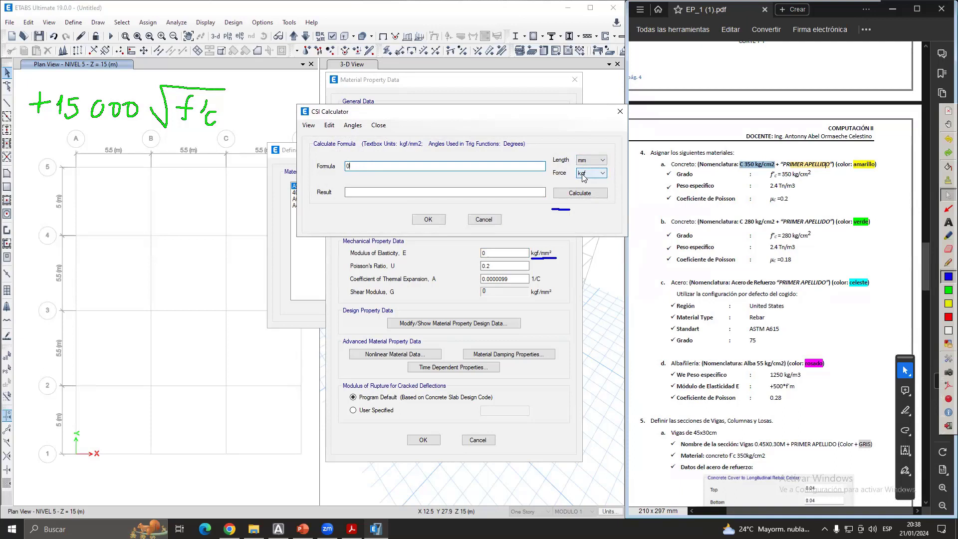
left_click(591, 160)
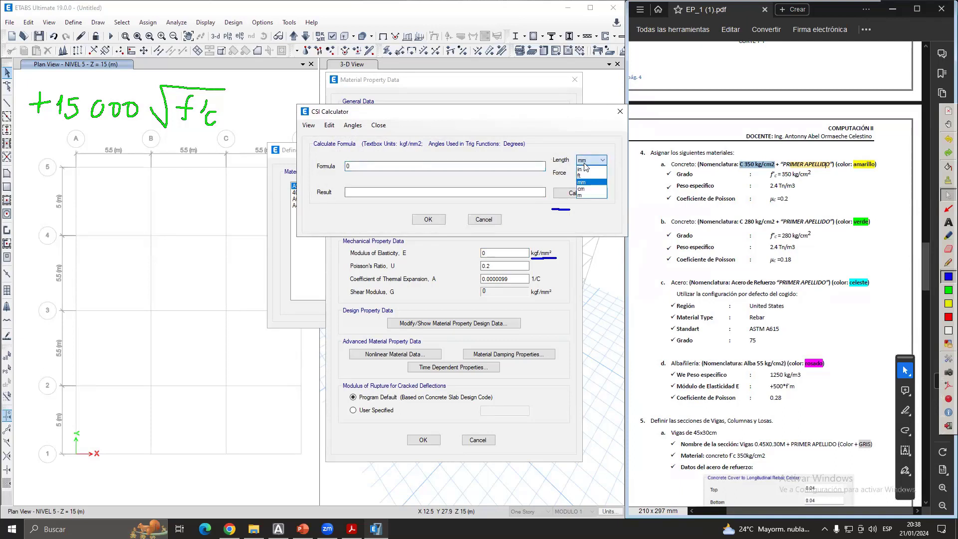
left_click(589, 188)
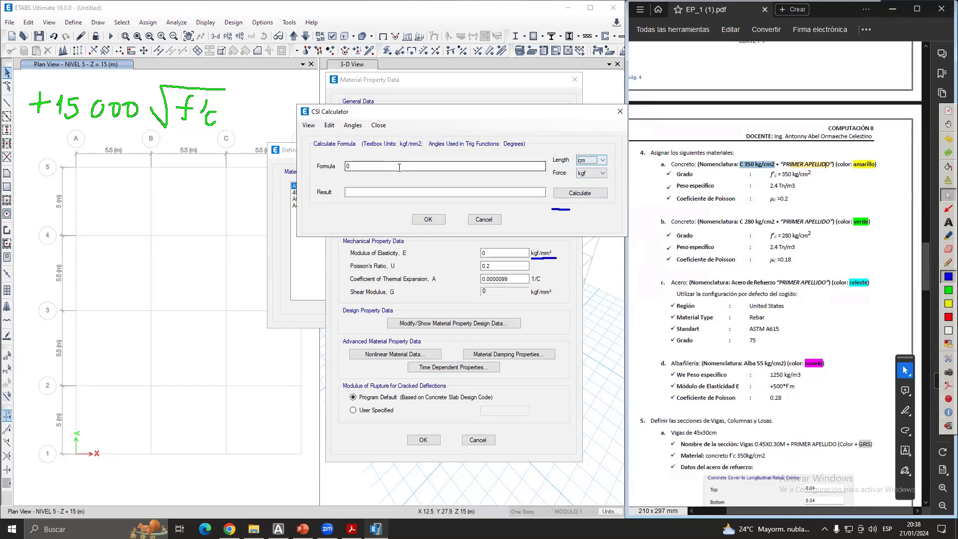
- Enter the formula +15000*sqr(350) and reposition the calculator so the modulus of elasticity and its unit stay uncovered
left_click(356, 166)
left_click_drag(350, 170, 343, 174)
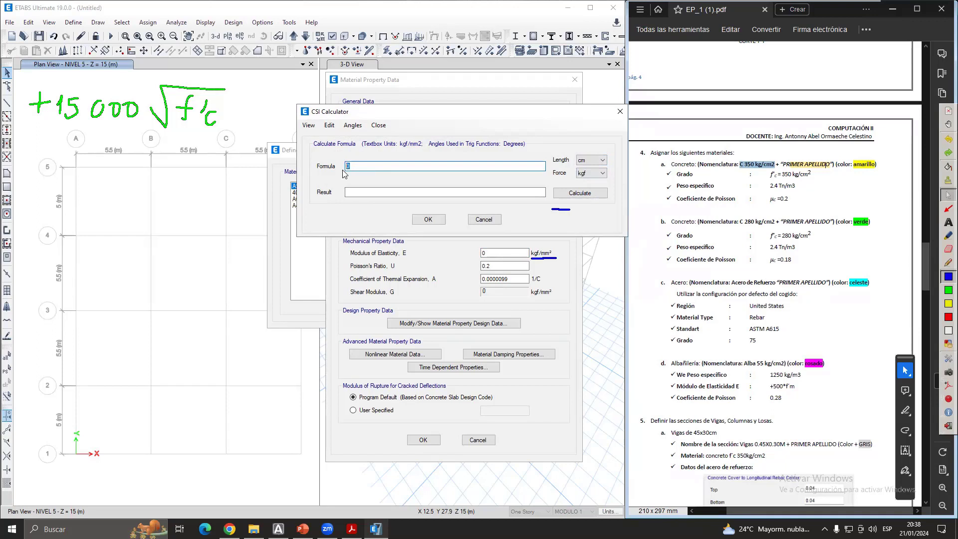
type("+15000*sqr(")
left_click_drag(404, 116, 395, 131)
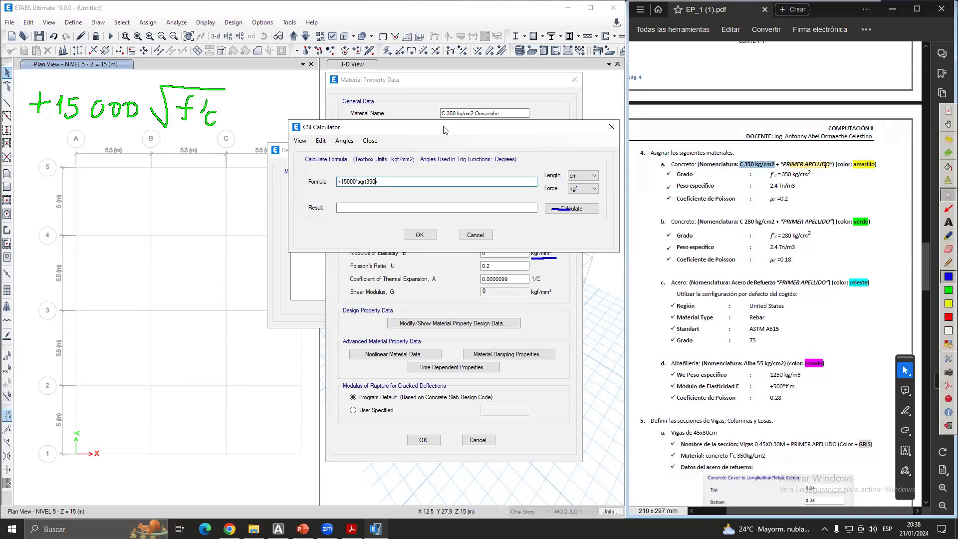
left_click_drag(446, 130, 429, 143)
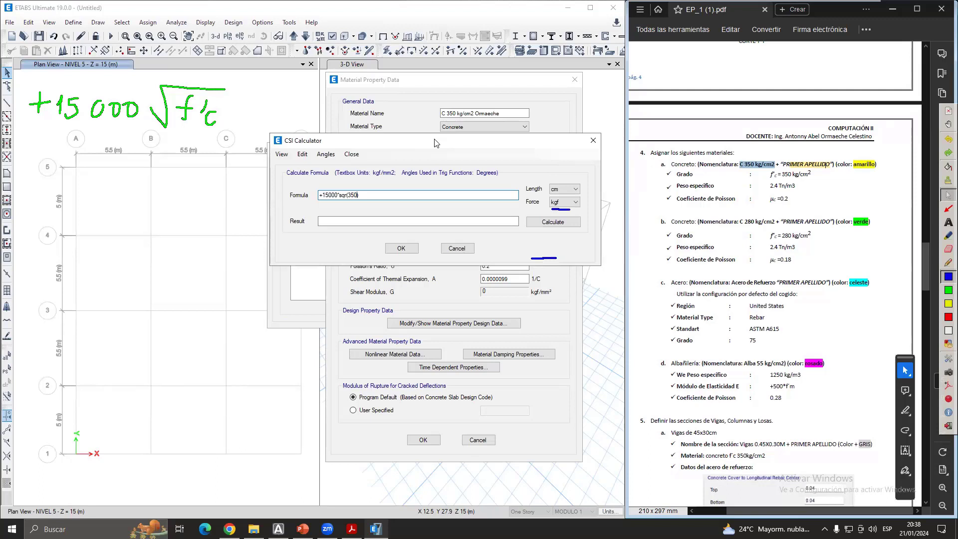
left_click_drag(434, 143, 420, 124)
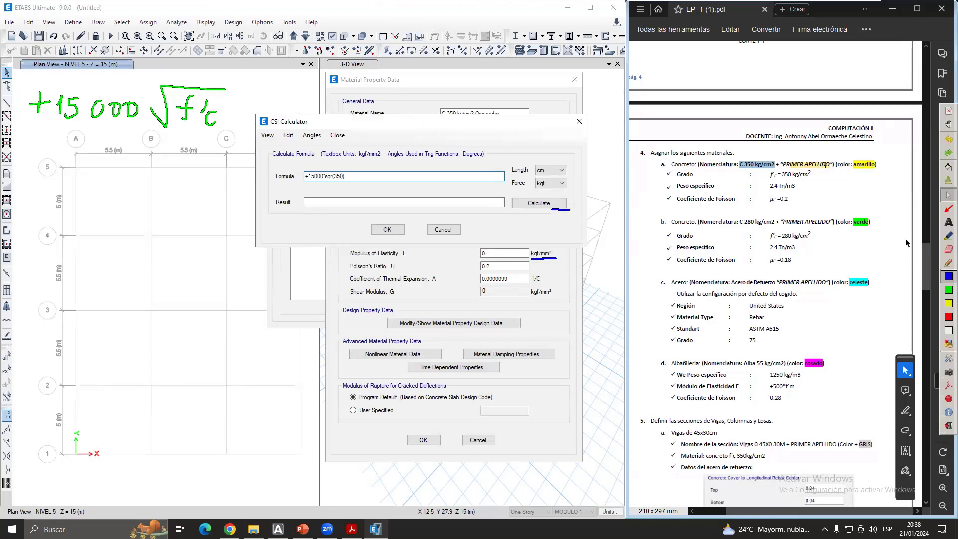
- Clear the annotations, circle the calculator's Calculate option in yellow, and underline its Result box
left_click(945, 193)
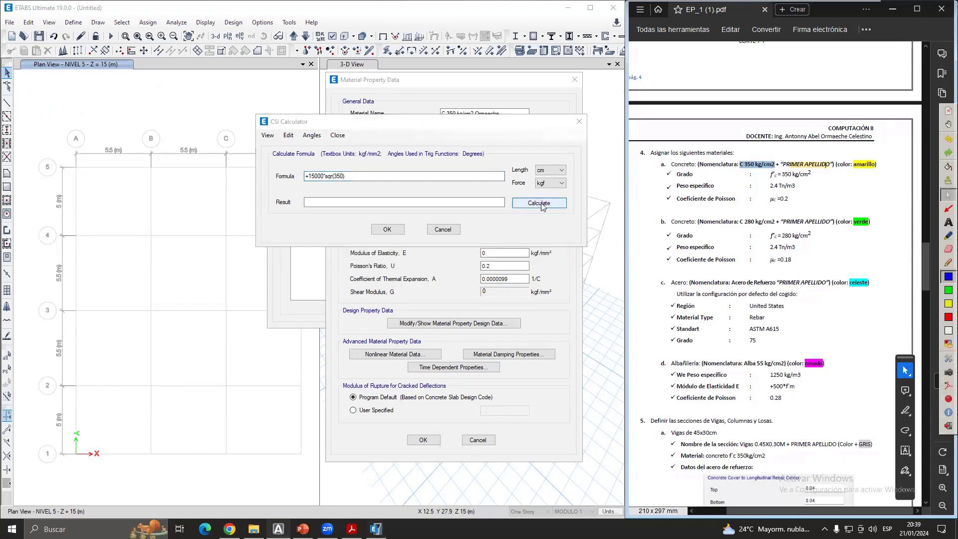
left_click(948, 304)
left_click(947, 262)
mouse_move(568, 197)
left_mouse_down()
mouse_move(528, 193)
mouse_move(571, 208)
left_mouse_up()
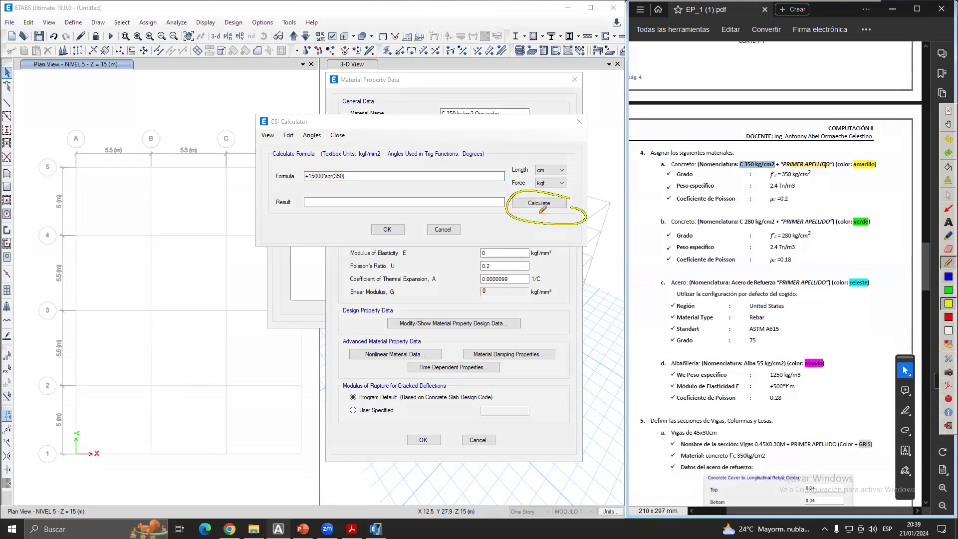
left_click_drag(301, 211, 349, 208)
left_click(946, 193)
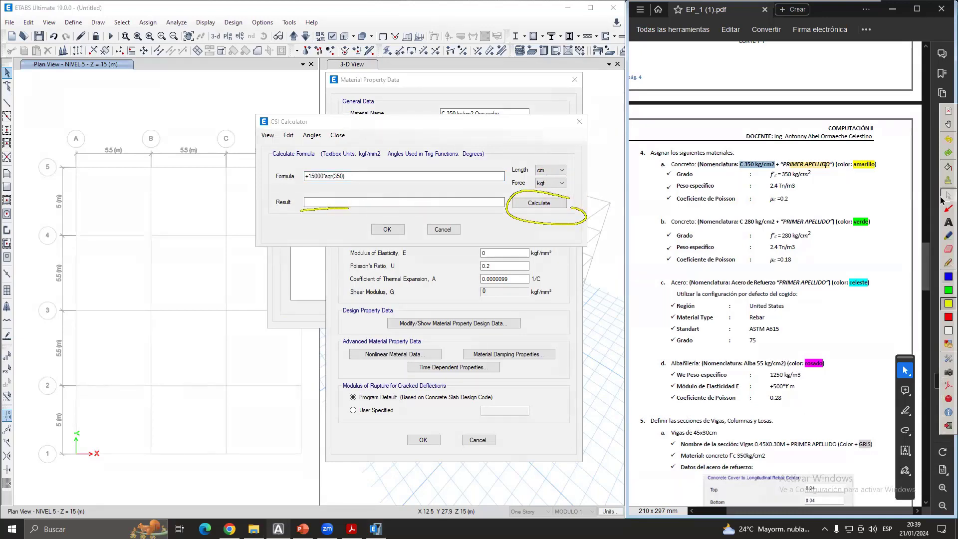
- Calculate the modulus of elasticity formula and highlight the digits of the result for review
left_click(539, 203)
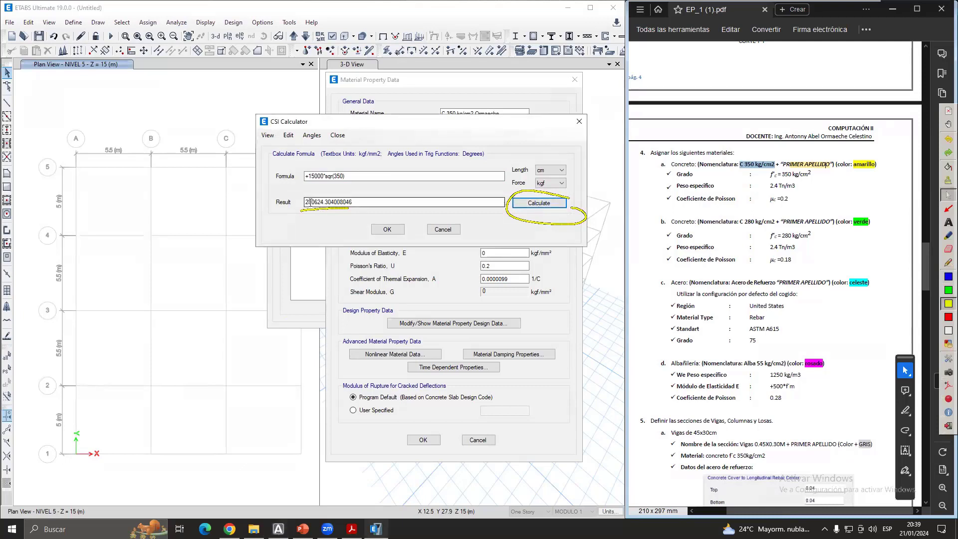
left_click_drag(308, 202, 347, 201)
left_click(361, 201)
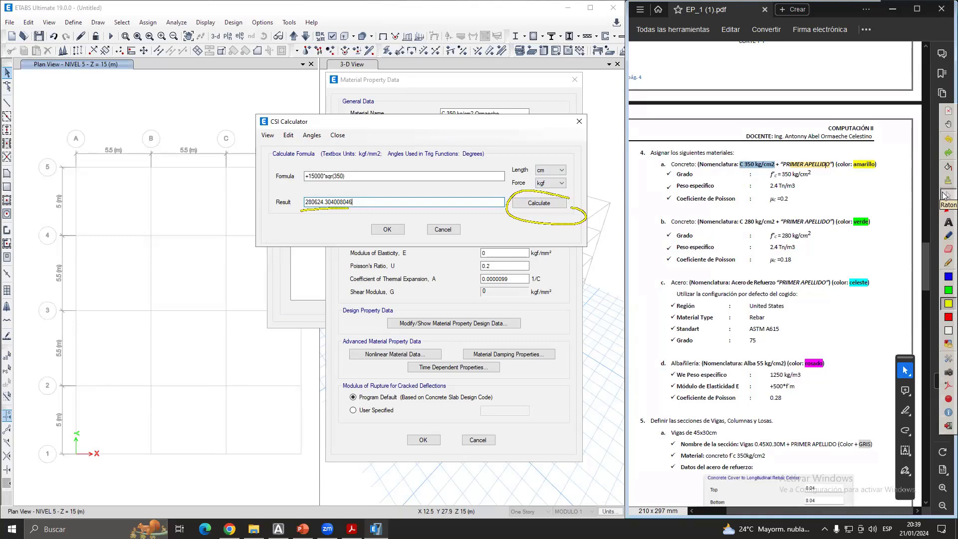
- Draw green arrows from the result and the cm/kgf units to the modulus of elasticity and its unit, and circle the OK option
left_click(948, 290)
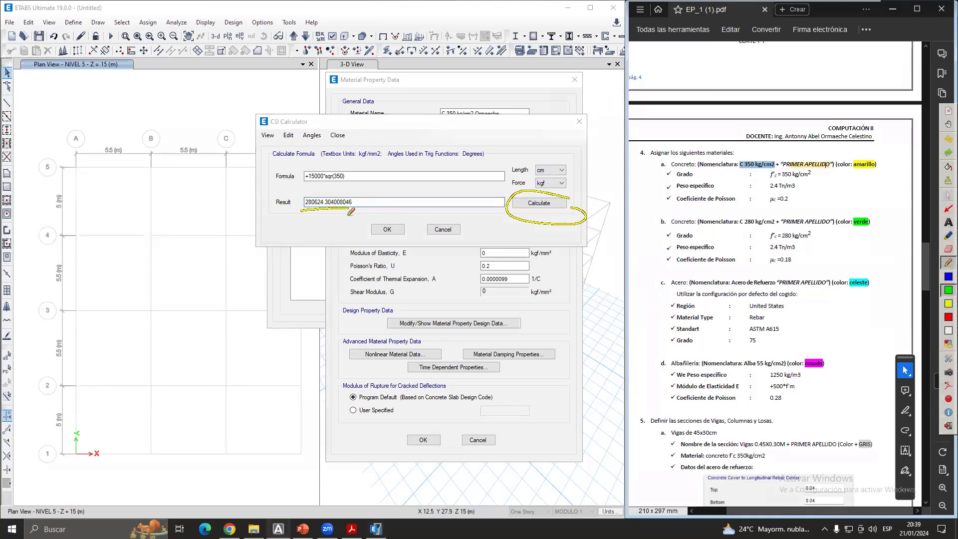
mouse_move(338, 216)
left_mouse_down()
mouse_move(363, 243)
mouse_move(469, 260)
left_mouse_up()
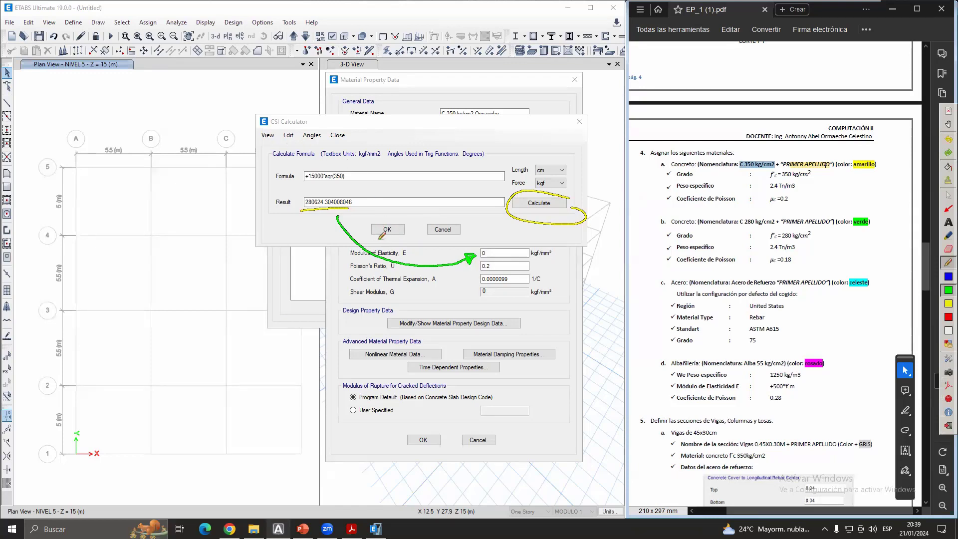
mouse_move(380, 238)
left_mouse_down()
mouse_move(408, 244)
mouse_move(399, 217)
mouse_move(367, 234)
mouse_move(391, 244)
left_mouse_up()
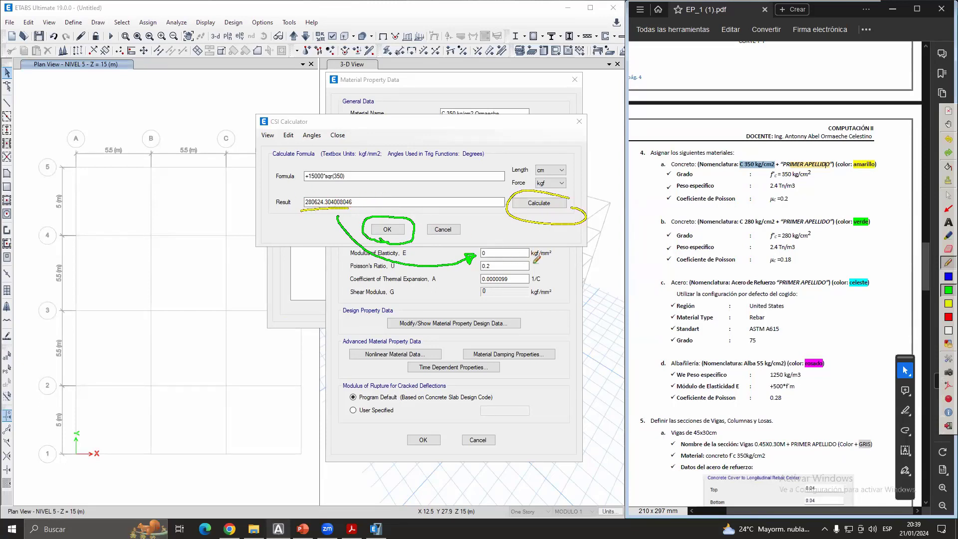
left_click_drag(530, 257, 550, 256)
mouse_move(561, 160)
left_mouse_down()
mouse_move(557, 195)
mouse_move(575, 166)
mouse_move(601, 251)
mouse_move(561, 253)
mouse_move(568, 260)
mouse_move(563, 249)
left_mouse_up()
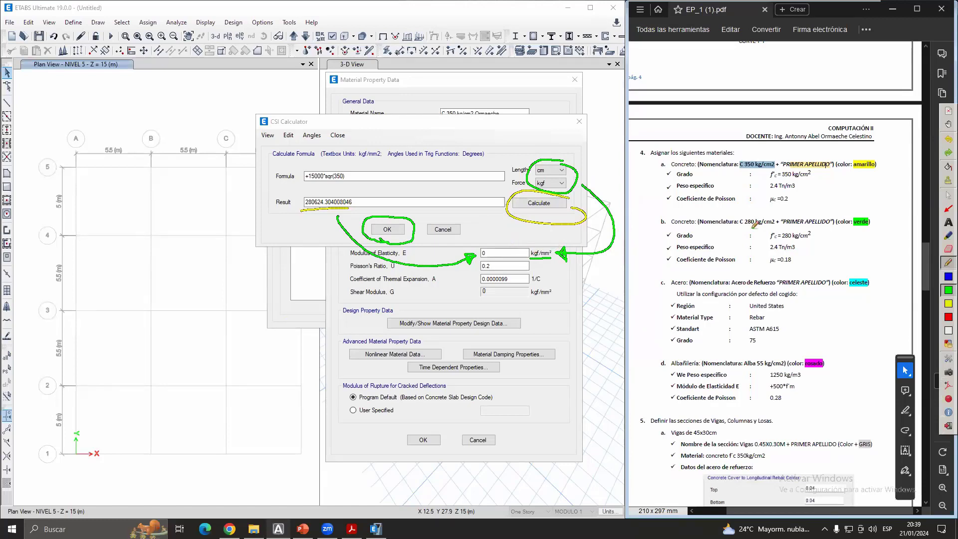
left_click(947, 195)
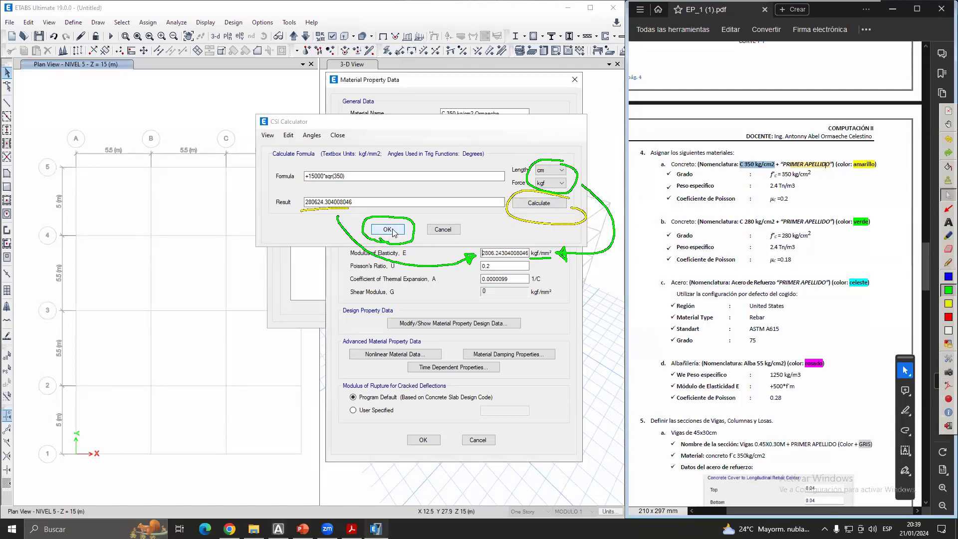
- Apply the calculated result to the modulus of elasticity and clear all annotations
left_click(391, 230)
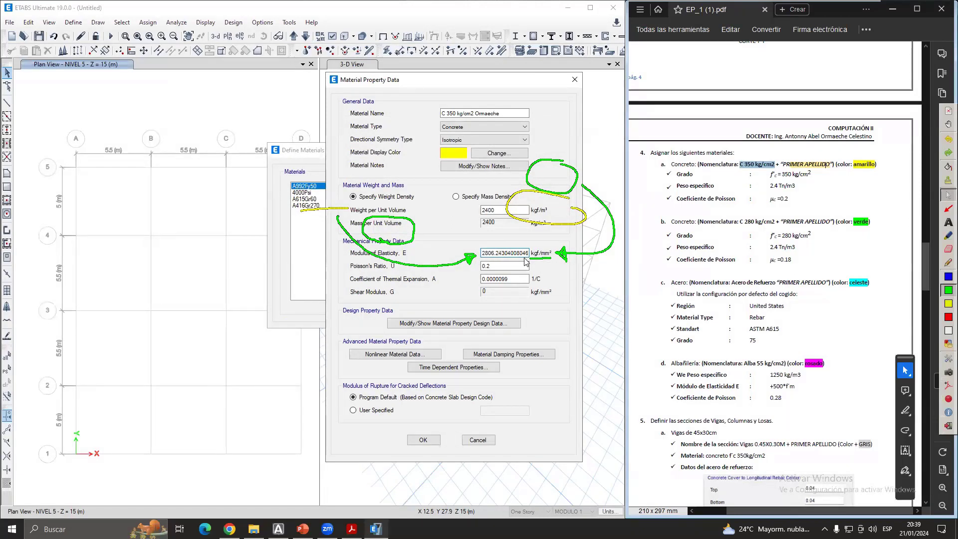
left_click(948, 181)
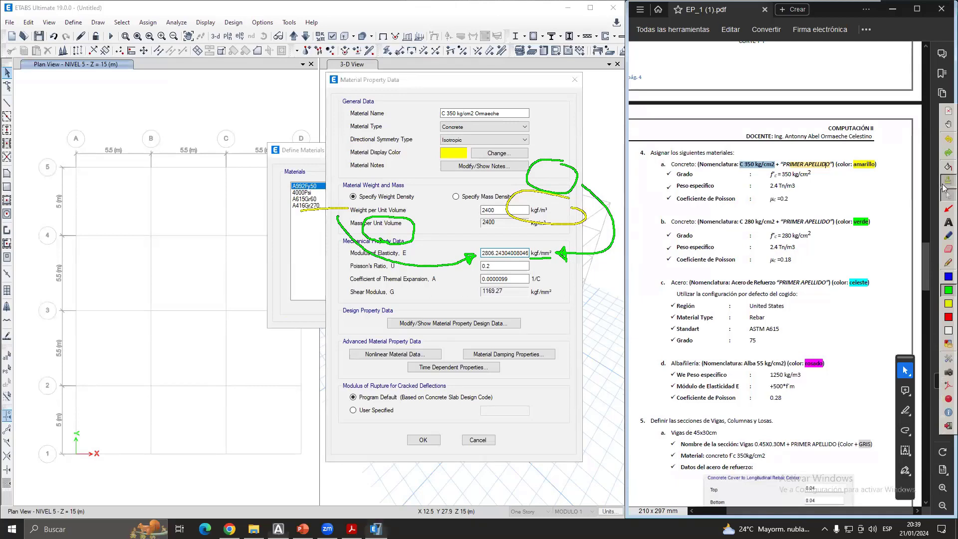
left_click(501, 263)
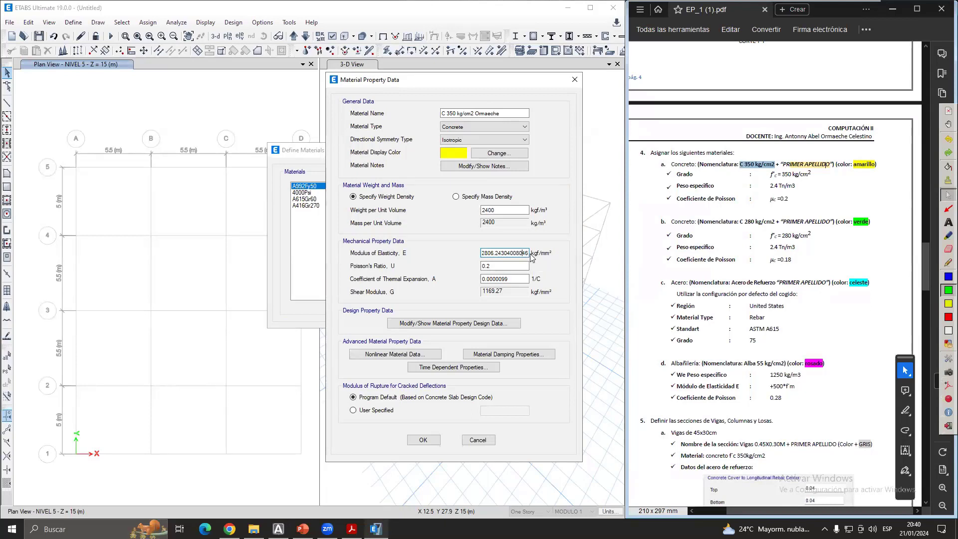
- View the formula calculator for the weight per unit volume, and open it again without entering a formula
left_click(518, 210)
double_click(503, 209, "shift")
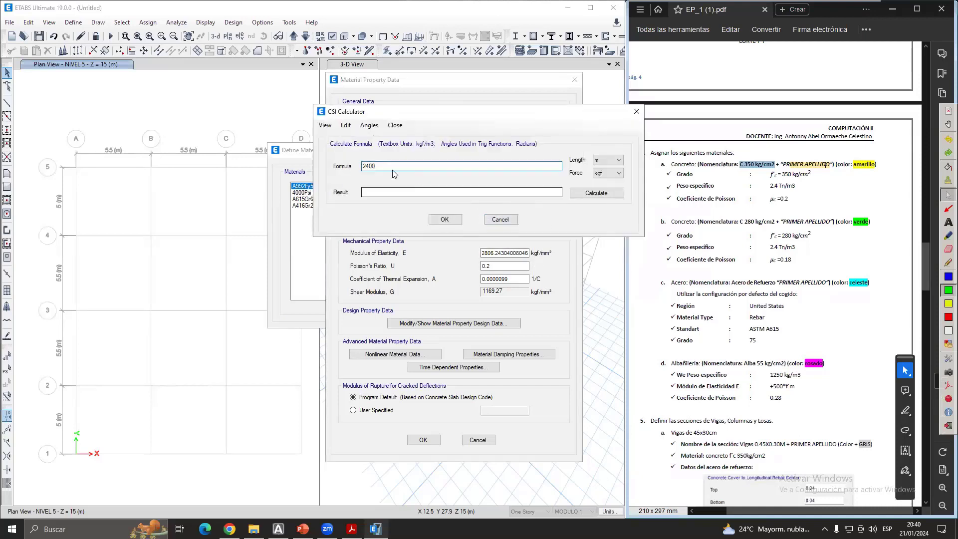
left_click(636, 112)
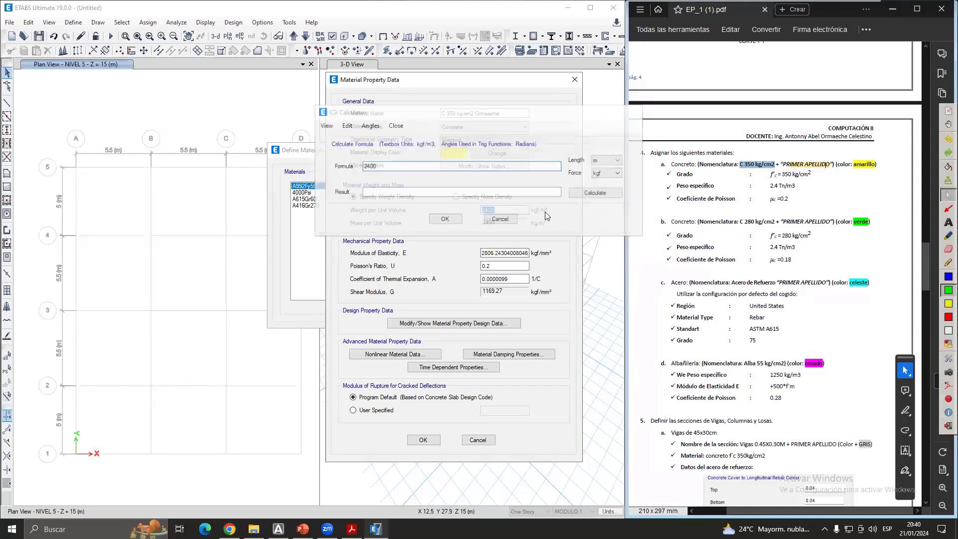
double_click(511, 209, "shift")
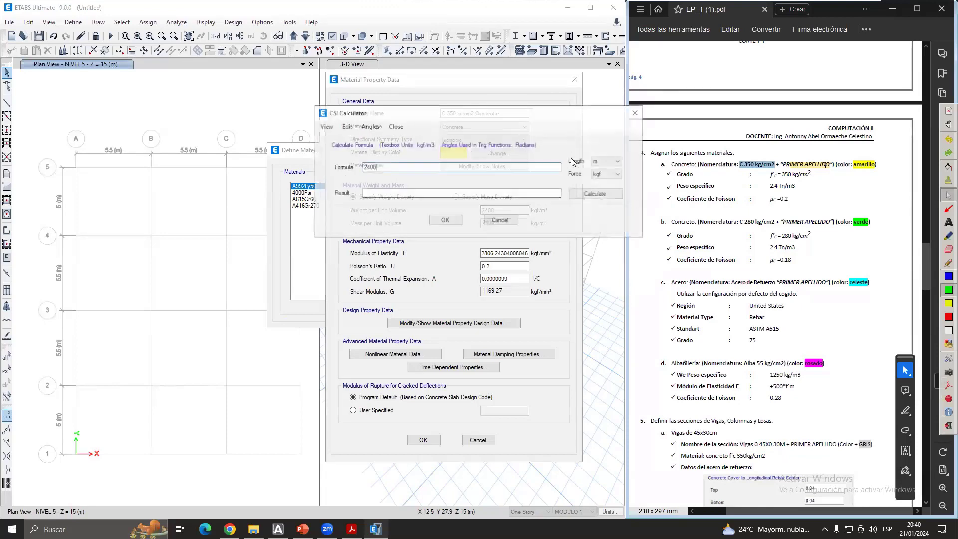
- Close the weight calculator and view the formula calculator for Poisson's ratio without entering a formula
left_click(637, 111)
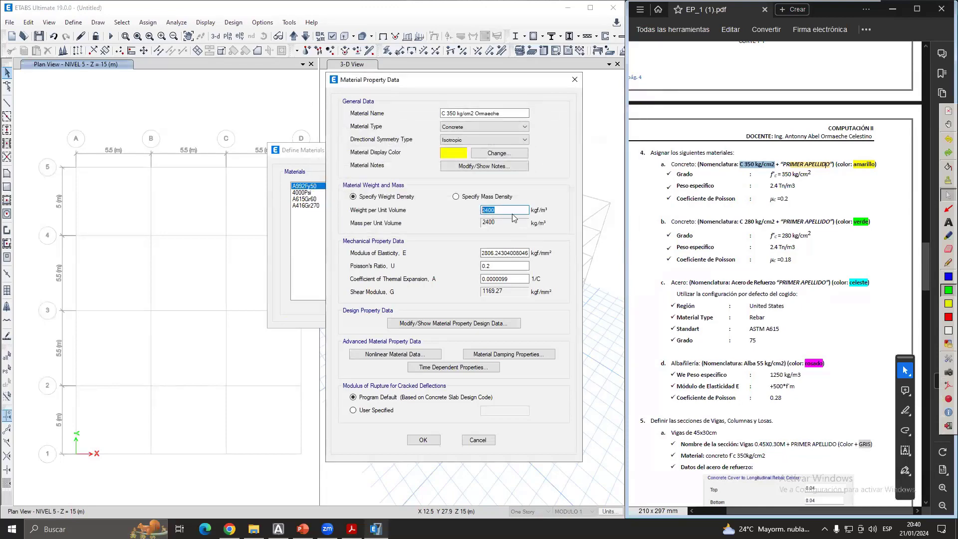
double_click(499, 266, "shift")
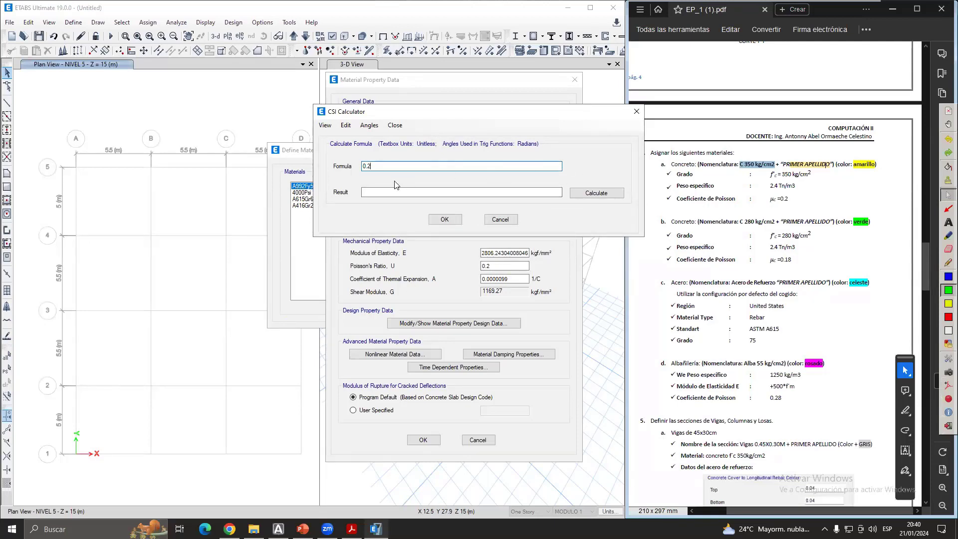
left_click(635, 111)
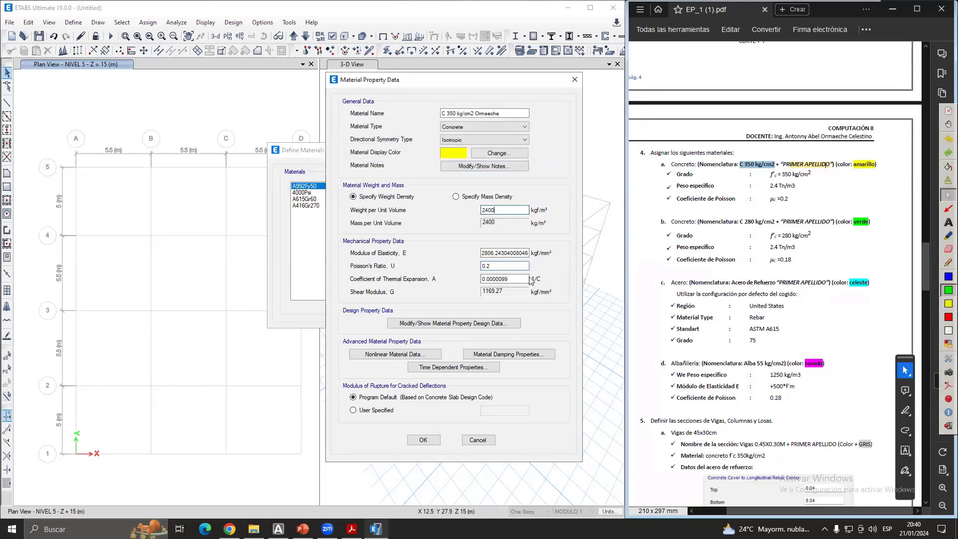
left_click(520, 256)
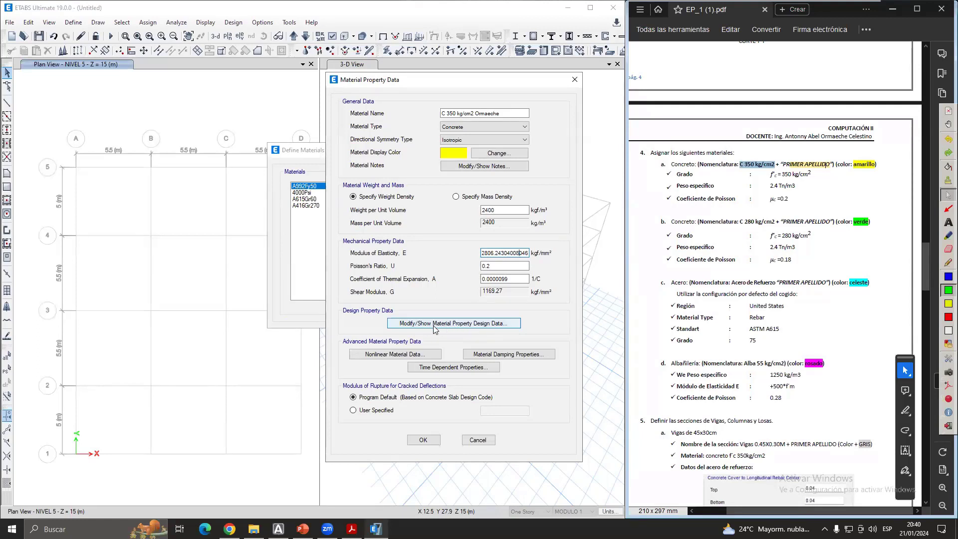
- Open the material's design property data and draw a yellow underline below Grade with an arrow up to Material Type
left_click(471, 325)
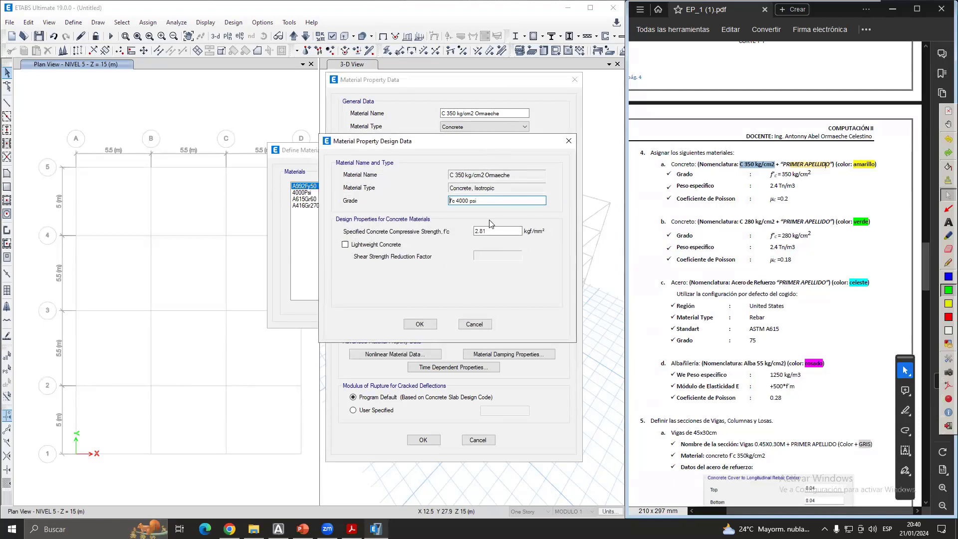
left_click(949, 304)
left_click(948, 262)
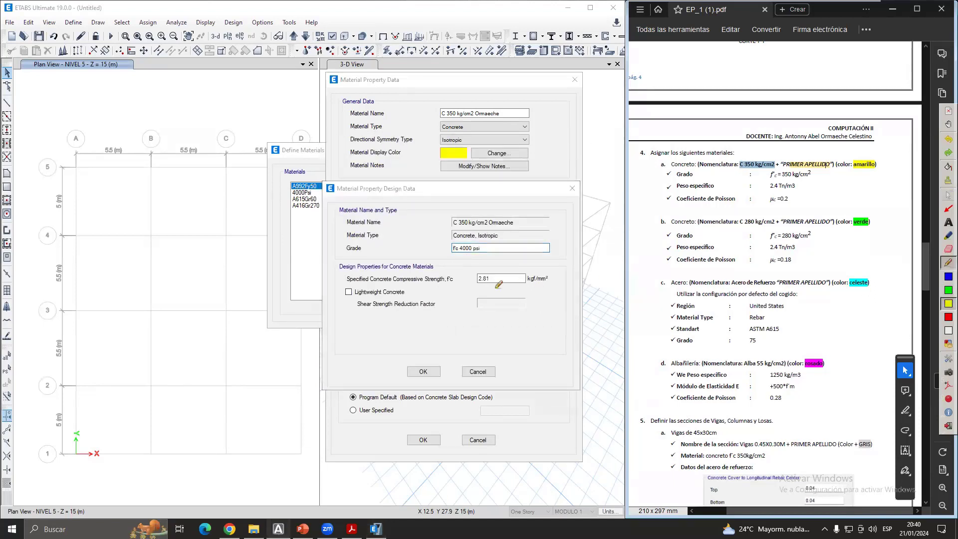
mouse_move(338, 258)
left_mouse_down()
mouse_move(390, 254)
mouse_move(327, 239)
mouse_move(313, 163)
mouse_move(344, 127)
mouse_move(344, 136)
mouse_move(391, 133)
left_mouse_up()
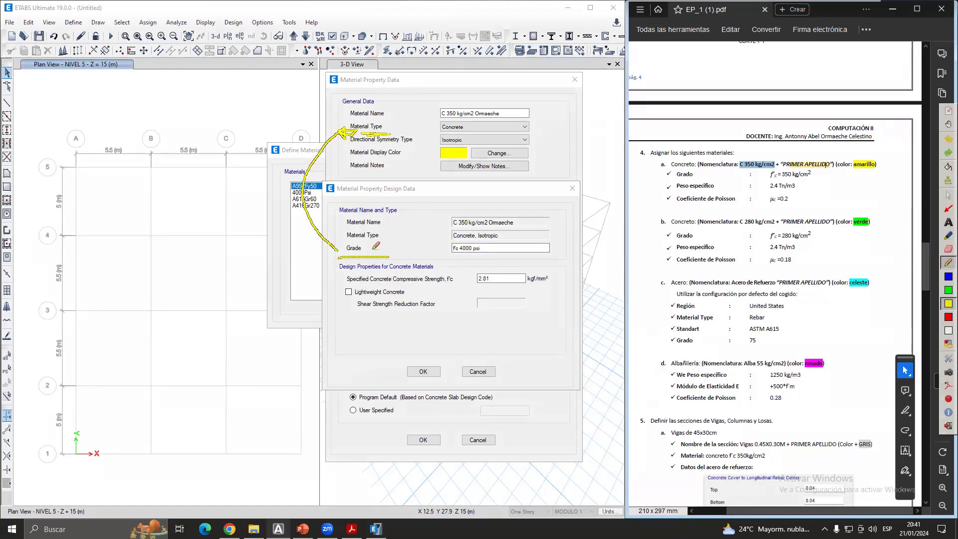
- Set the concrete's grade to f'c 350 kg/cm2 in the design property data
left_click(948, 195)
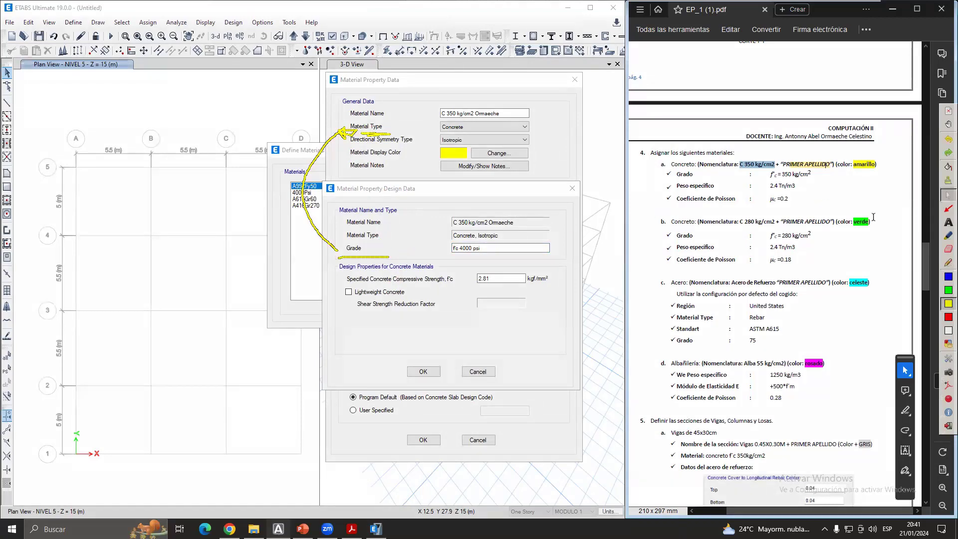
left_click_drag(491, 250, 461, 250)
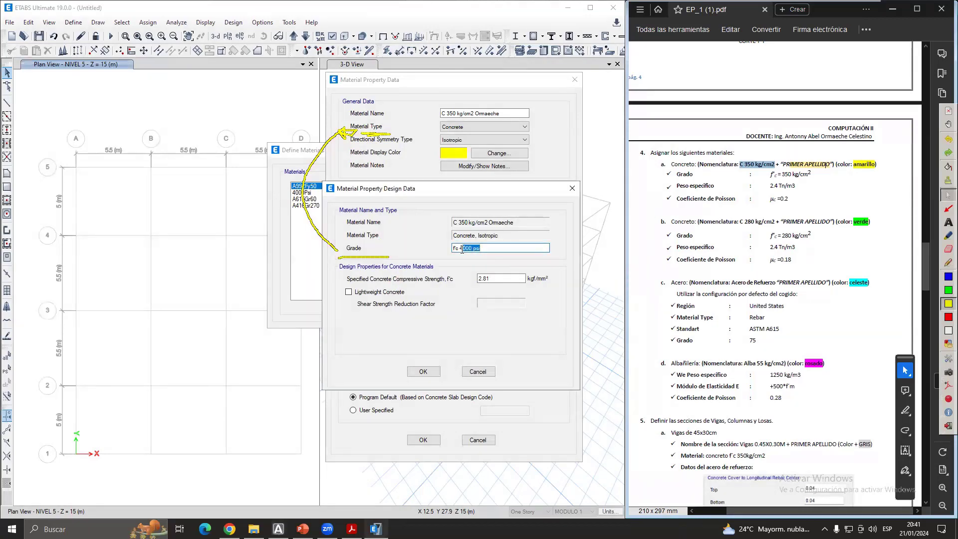
type("350")
- Underline the f'c symbol and the kgf/mm² unit of the specified compressive strength in yellow
left_click(491, 278)
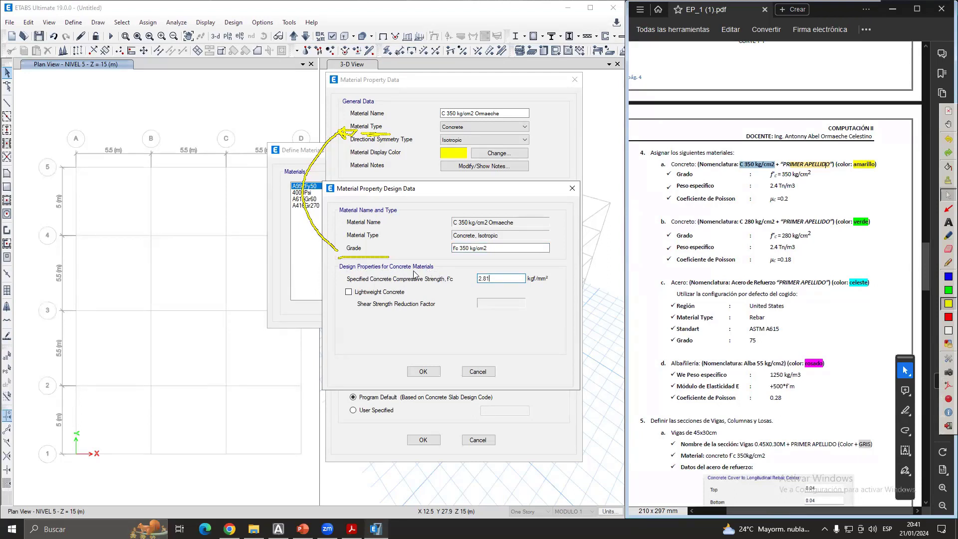
left_click_drag(497, 278, 420, 279)
left_click(948, 304)
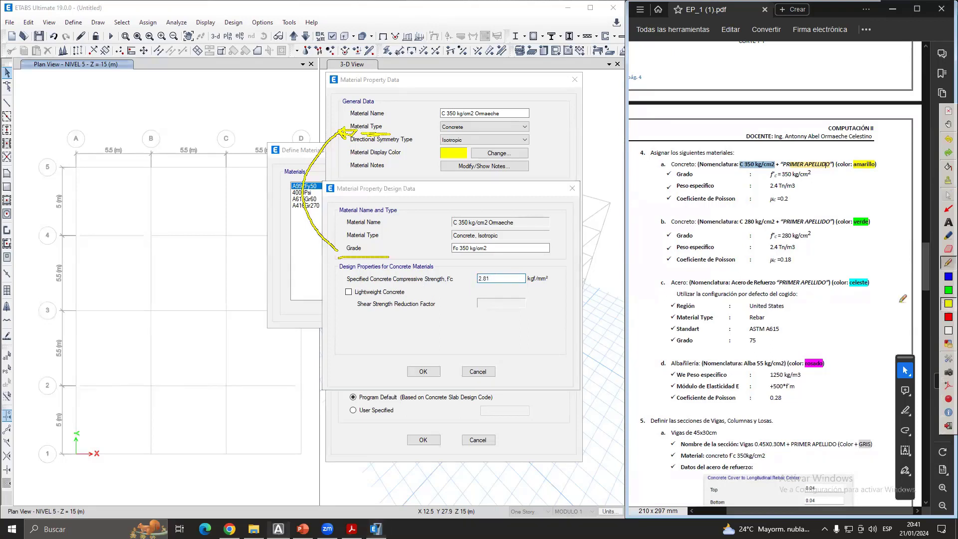
left_click_drag(441, 284, 460, 281)
left_click_drag(528, 286, 549, 286)
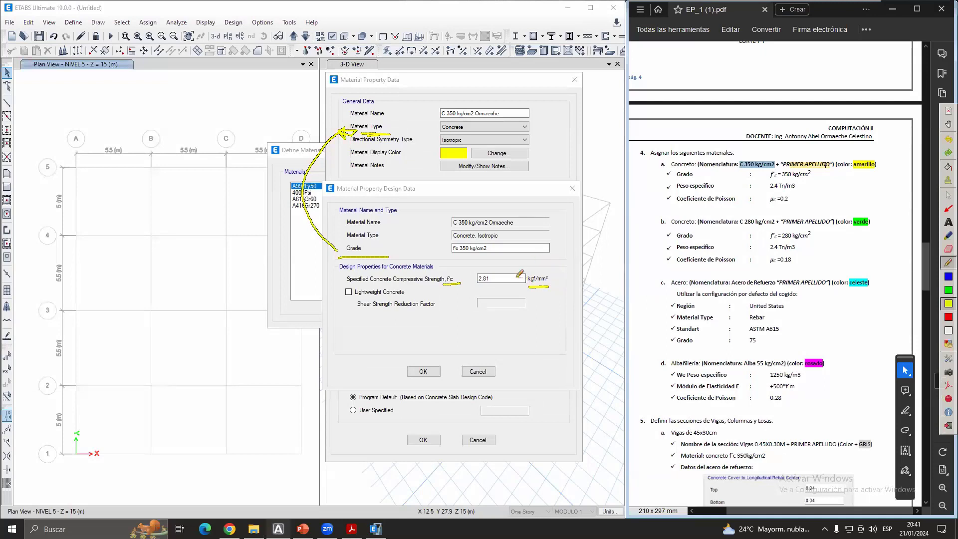
left_click(946, 196)
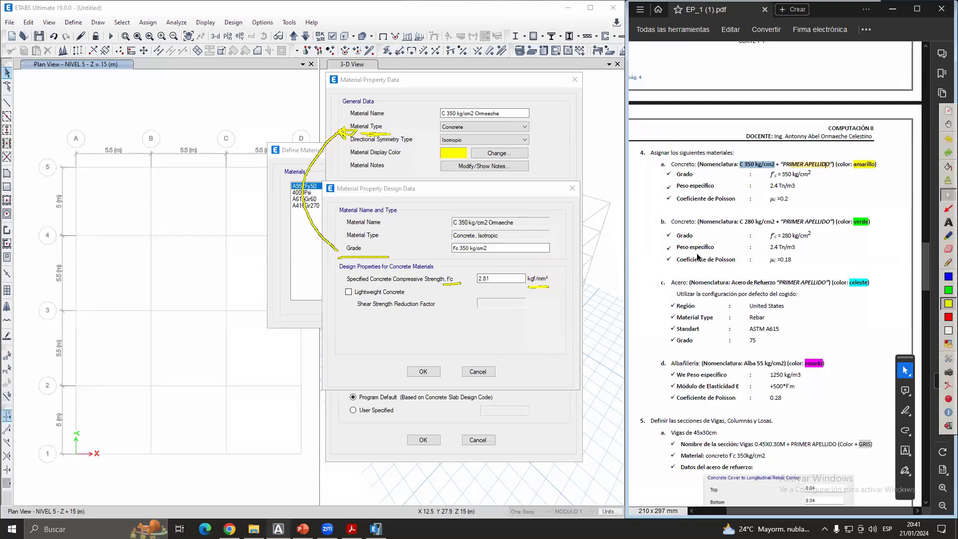
- Use the formula calculator in cm and kgf units to set the specified concrete compressive strength to 350 kgf/cm²
left_click(500, 279)
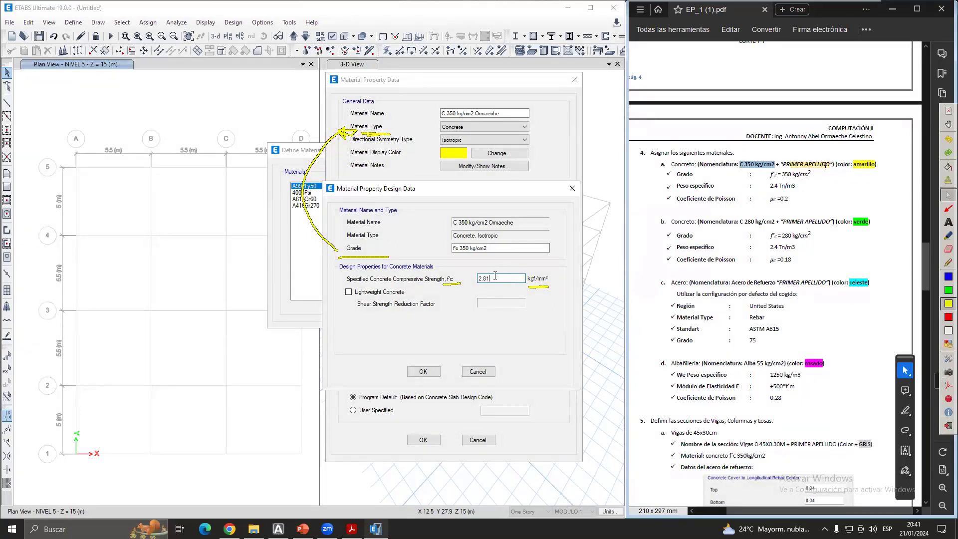
double_click(495, 278, "shift")
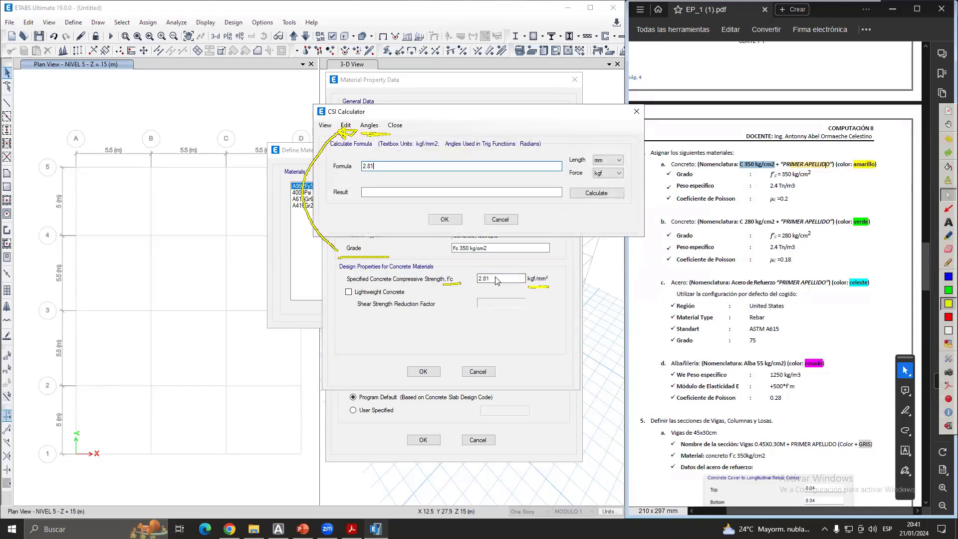
left_click_drag(482, 120, 530, 133)
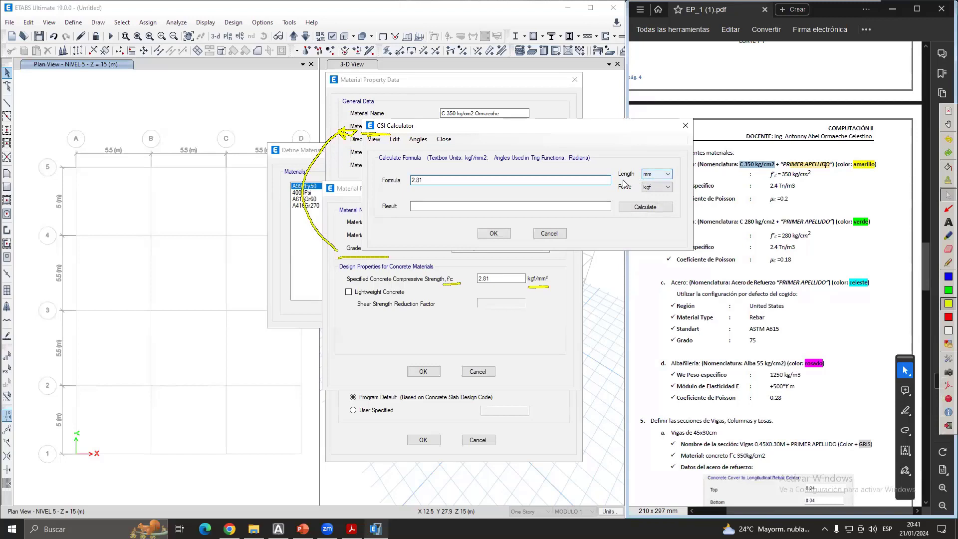
left_click(656, 173)
left_click(651, 205)
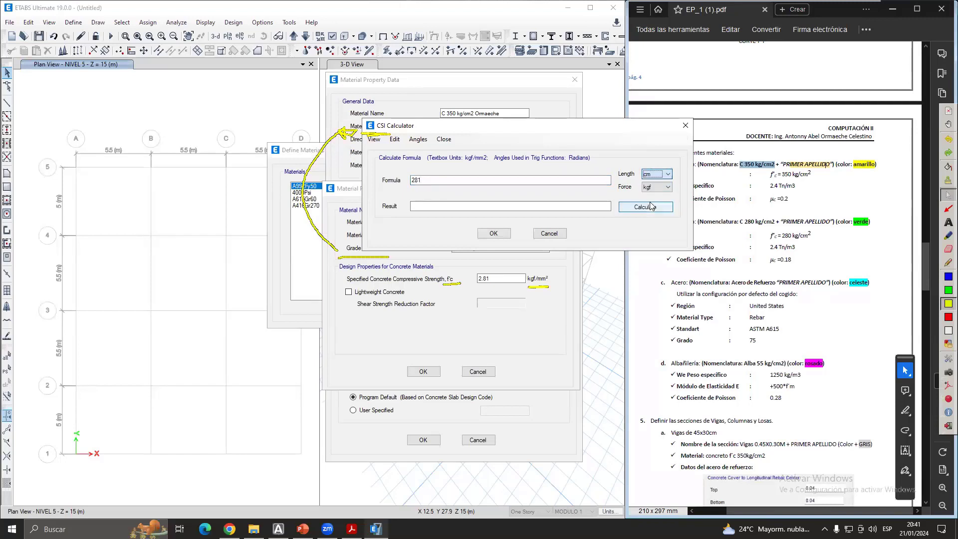
double_click(442, 180)
type("3")
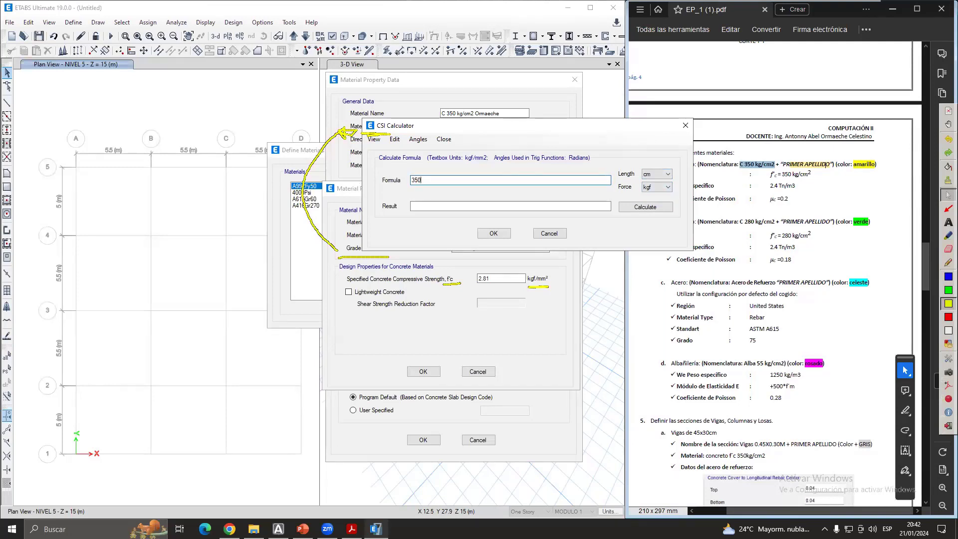
type("50")
left_click(641, 207)
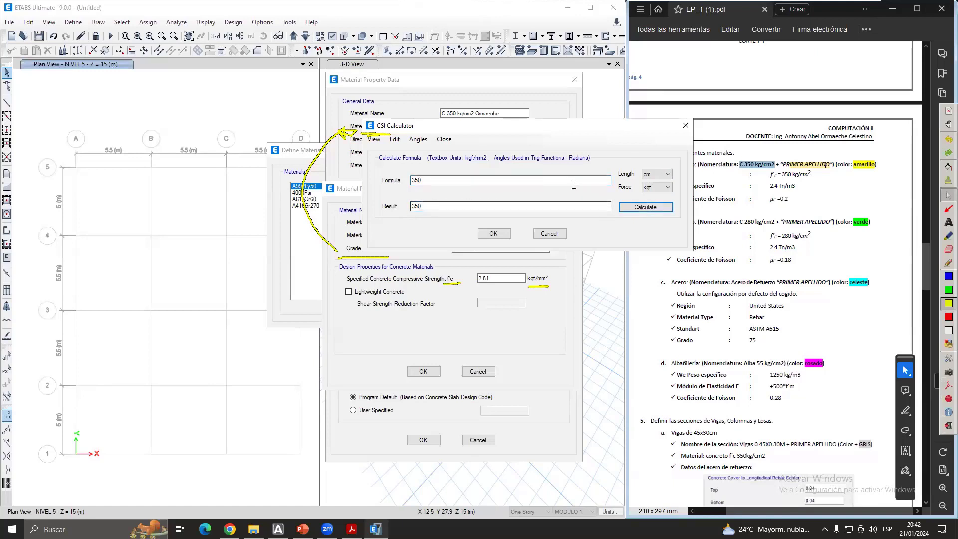
left_click_drag(547, 128, 528, 127)
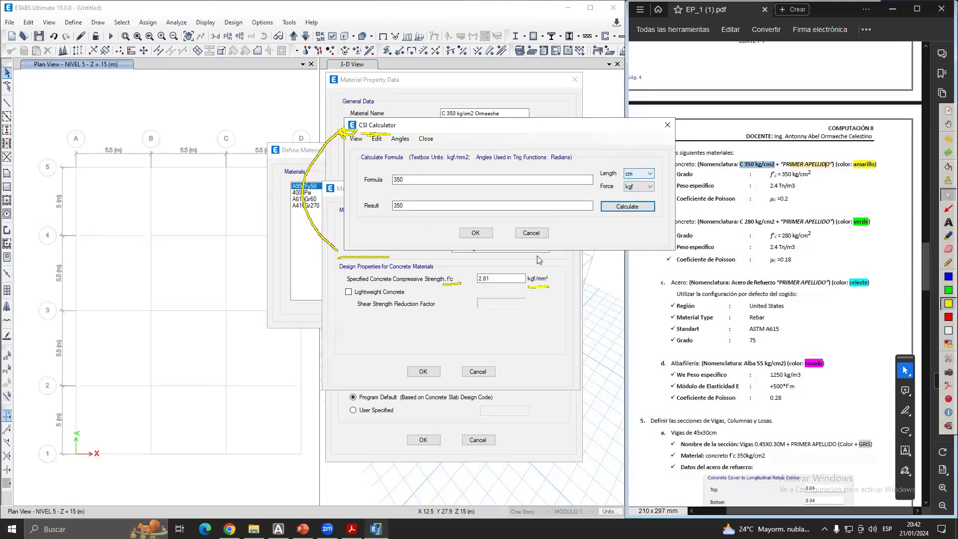
left_click(475, 233)
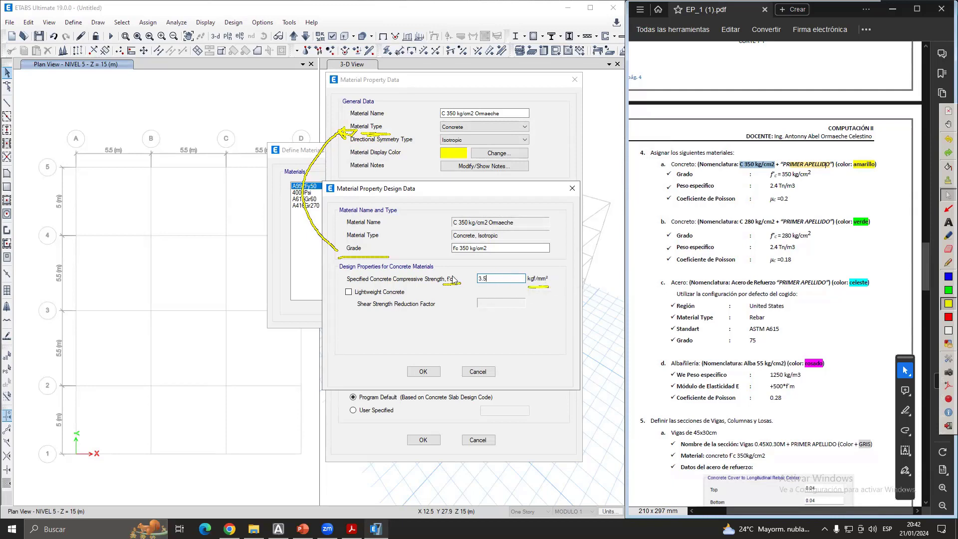
- Clear all yellow annotations and accept the material's design property data
left_click(948, 181)
left_click(494, 187)
left_click_drag(494, 190, 495, 168)
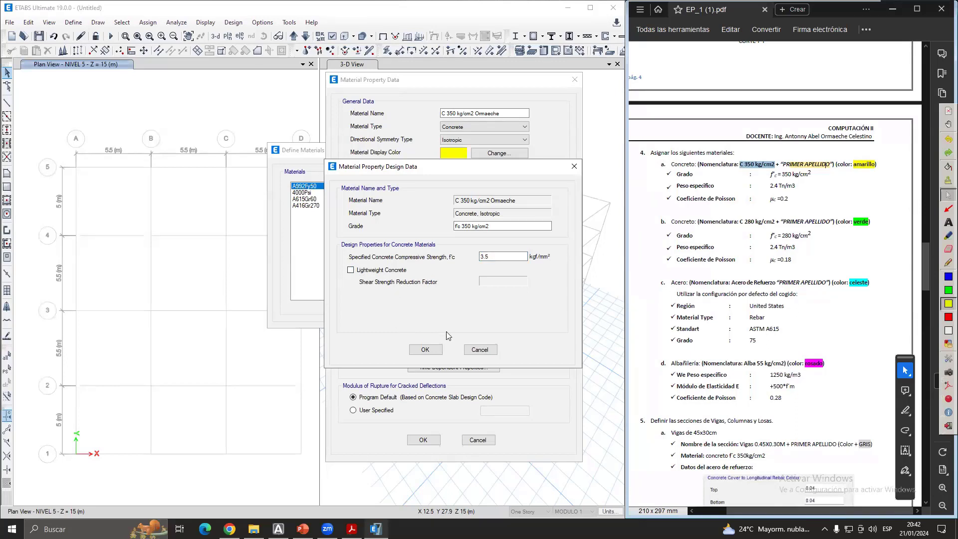
left_click(430, 349)
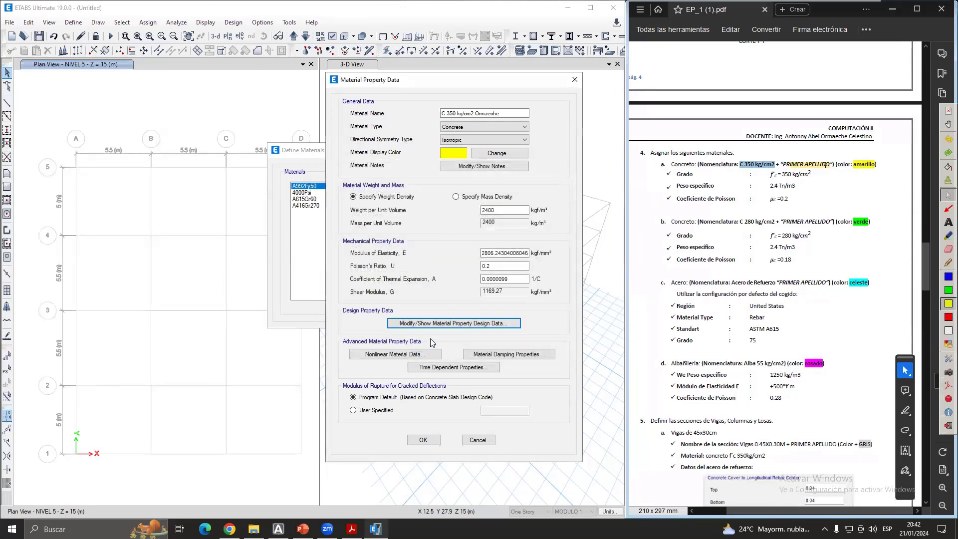
- Choose Concrete as the hysteresis type in the nonlinear material data and accept it
left_click(394, 354)
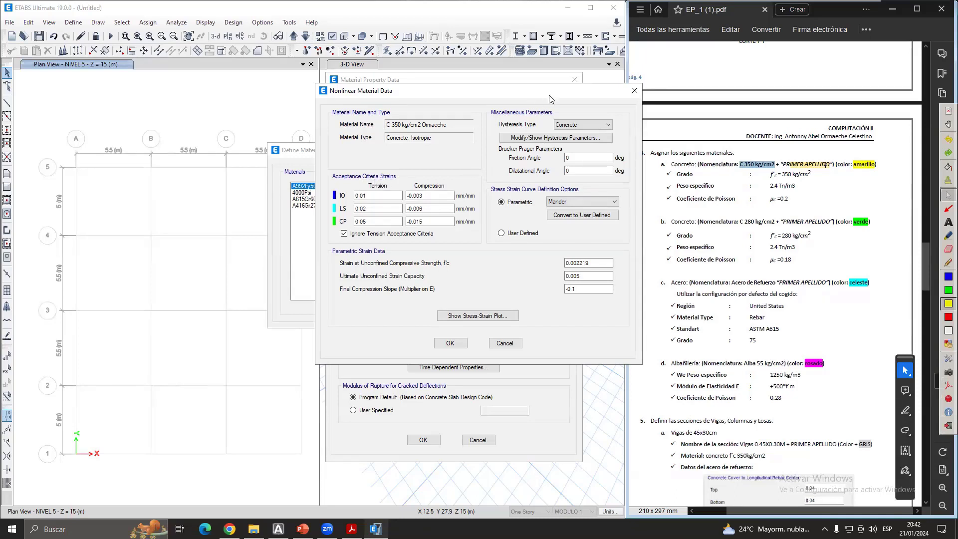
left_click_drag(551, 92, 518, 106)
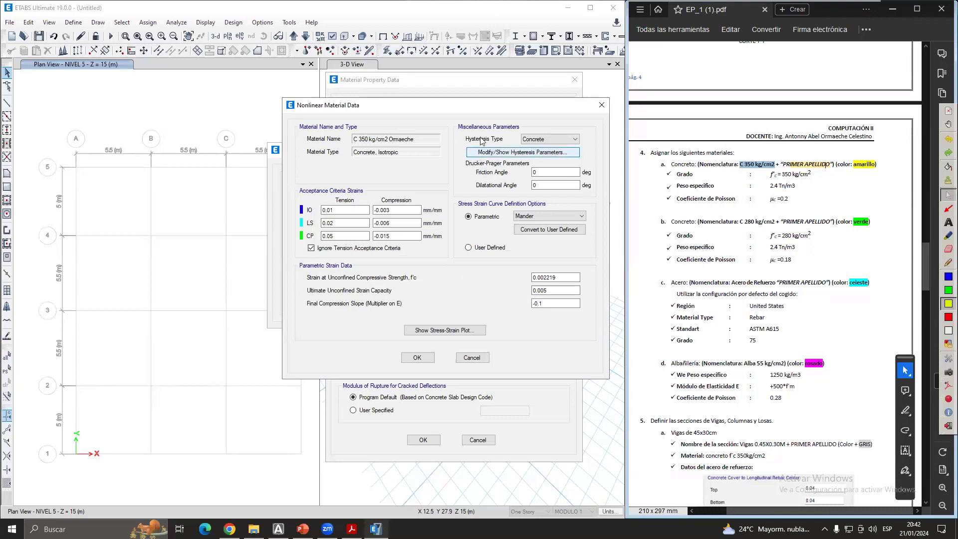
left_click(563, 139)
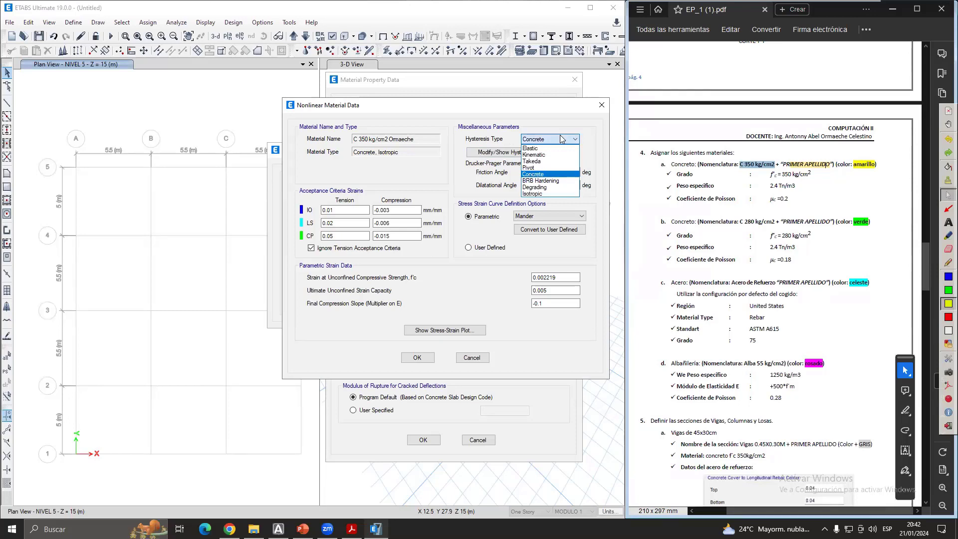
left_click(541, 173)
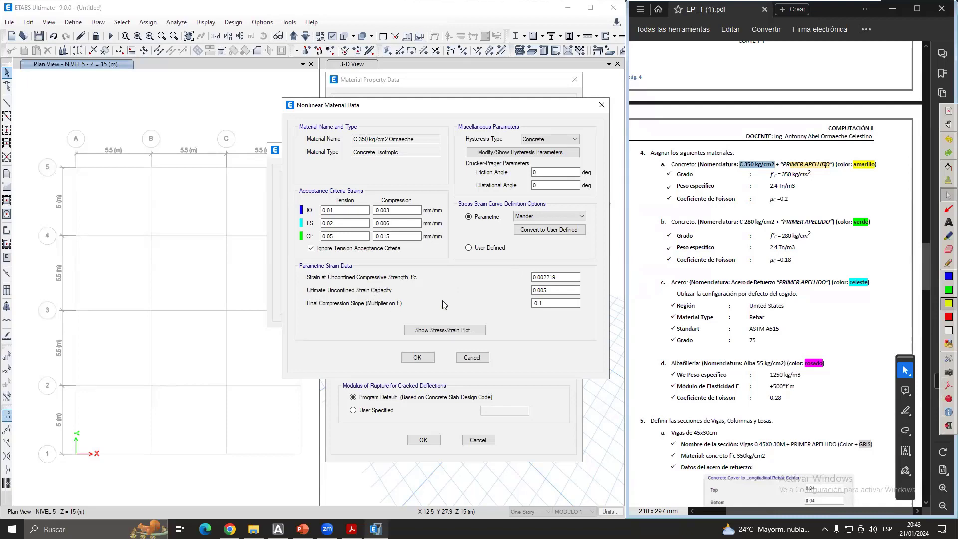
left_click(418, 358)
- View the material's damping properties and time-dependent properties without changing anything
left_click(516, 352)
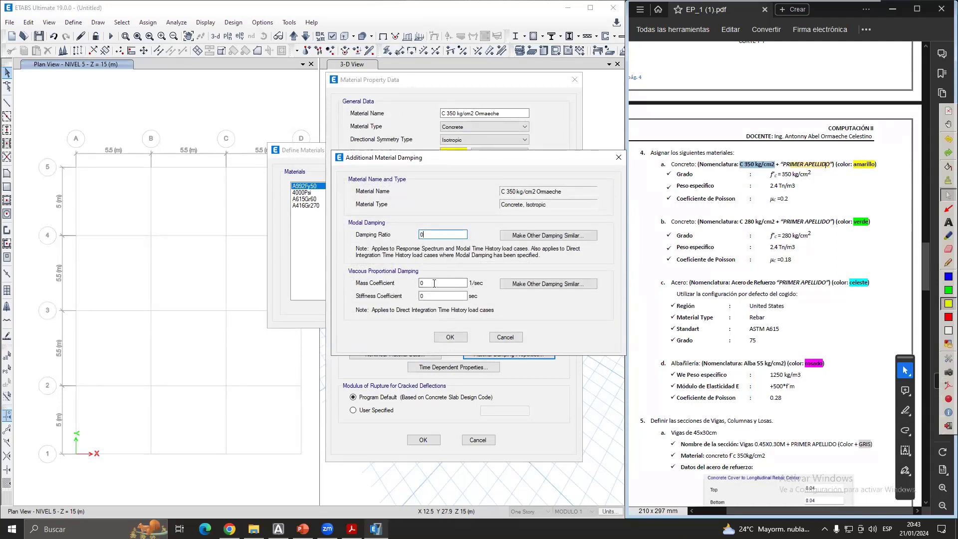
left_click(449, 337)
left_click(455, 367)
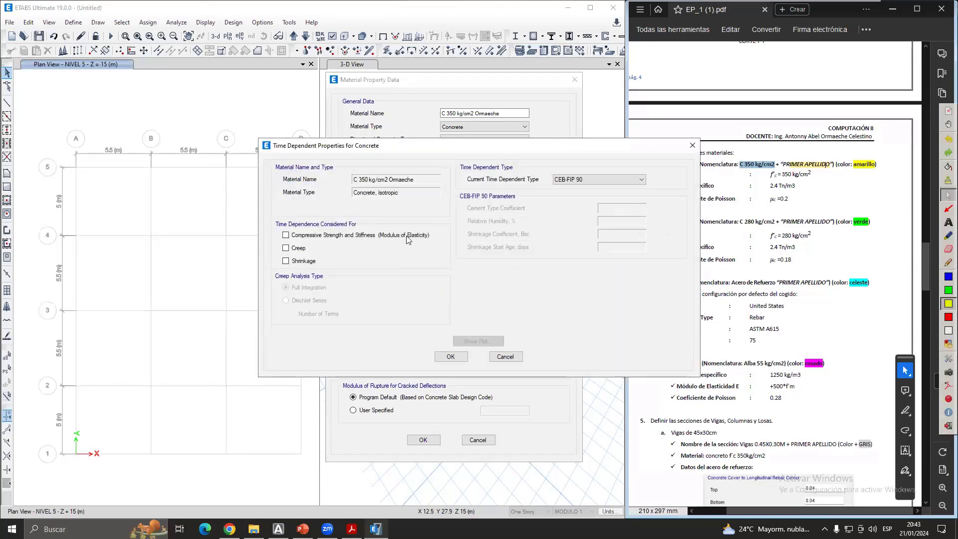
left_click(692, 145)
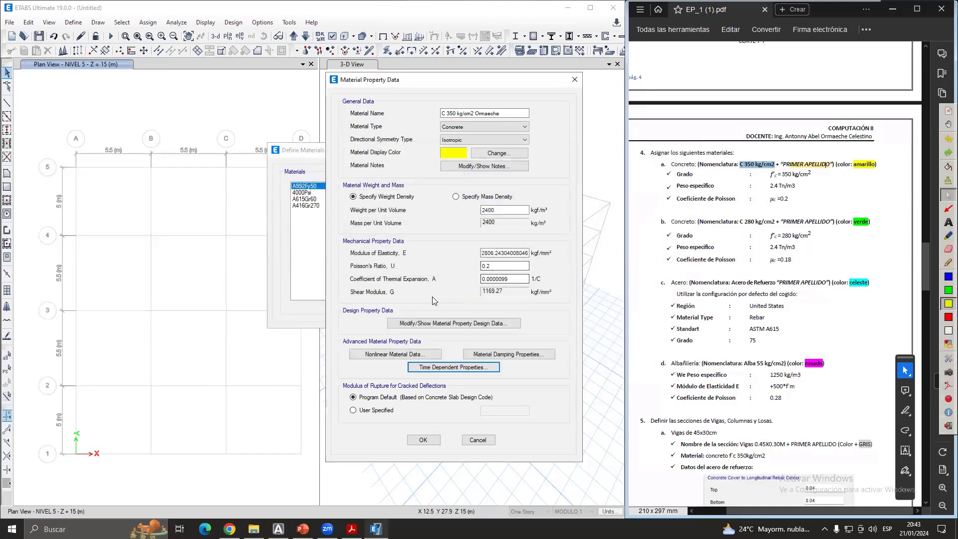
- Draw a green bracket and check mark around the general data, and write We, E and μ beside the weight, modulus and Poisson's ratio
left_click(948, 290)
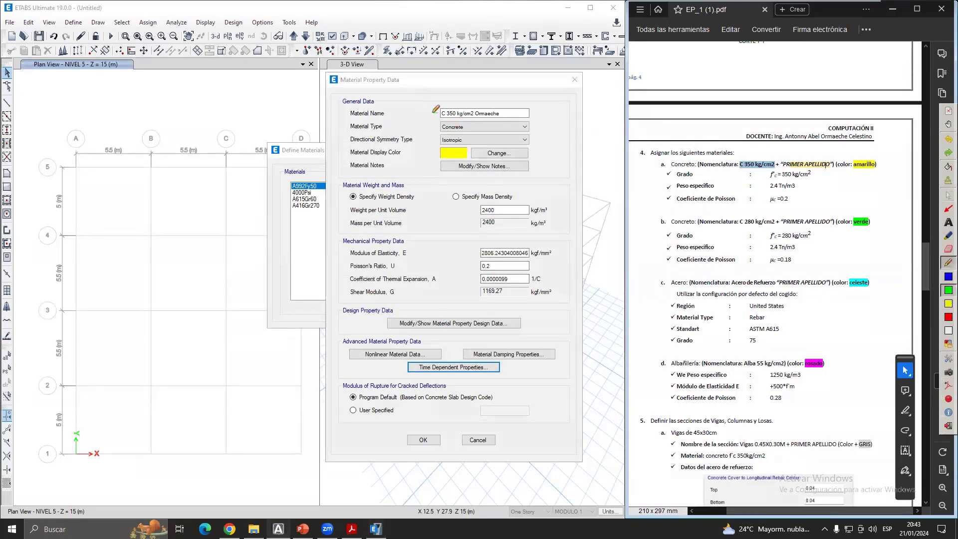
mouse_move(438, 106)
left_mouse_down()
mouse_move(424, 125)
mouse_move(426, 171)
mouse_move(535, 148)
mouse_move(560, 126)
left_mouse_up()
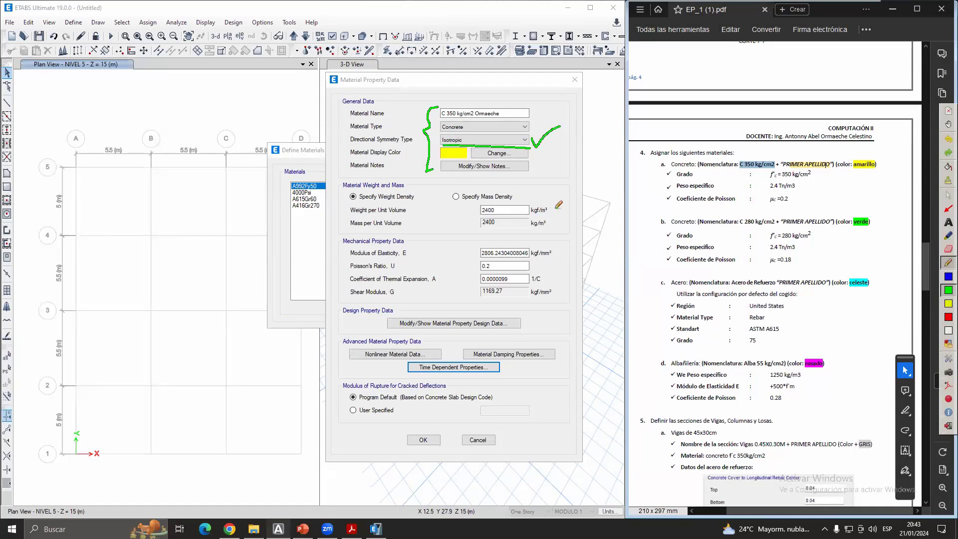
mouse_move(557, 195)
left_mouse_down()
mouse_move(566, 212)
mouse_move(570, 193)
left_mouse_up()
mouse_move(578, 208)
left_mouse_down()
mouse_move(582, 202)
mouse_move(587, 216)
mouse_move(584, 251)
mouse_move(575, 237)
mouse_move(587, 233)
mouse_move(559, 273)
mouse_move(568, 264)
left_mouse_up()
left_click_drag(567, 256, 568, 273)
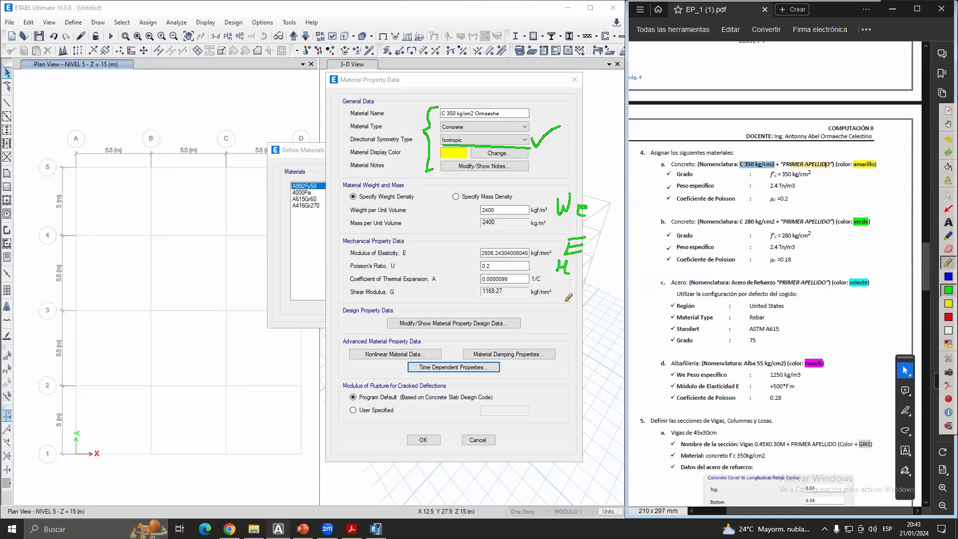
- Underline the material property design data option in green and write "grado" and "f'c" beside it
left_click_drag(393, 332, 512, 330)
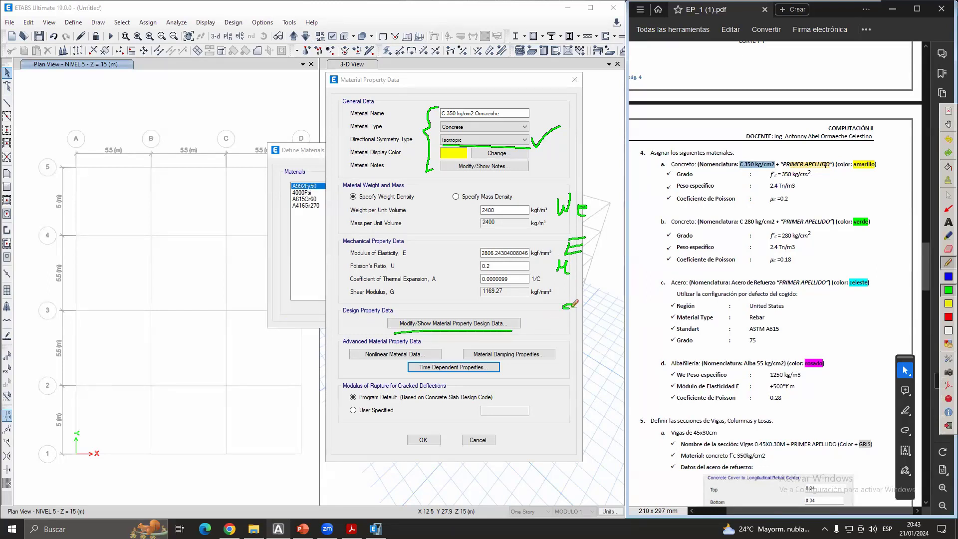
mouse_move(574, 305)
left_mouse_down()
mouse_move(583, 316)
mouse_move(614, 311)
mouse_move(573, 362)
mouse_move(588, 341)
left_mouse_up()
mouse_move(601, 324)
left_mouse_down()
mouse_move(595, 342)
mouse_move(609, 363)
left_mouse_up()
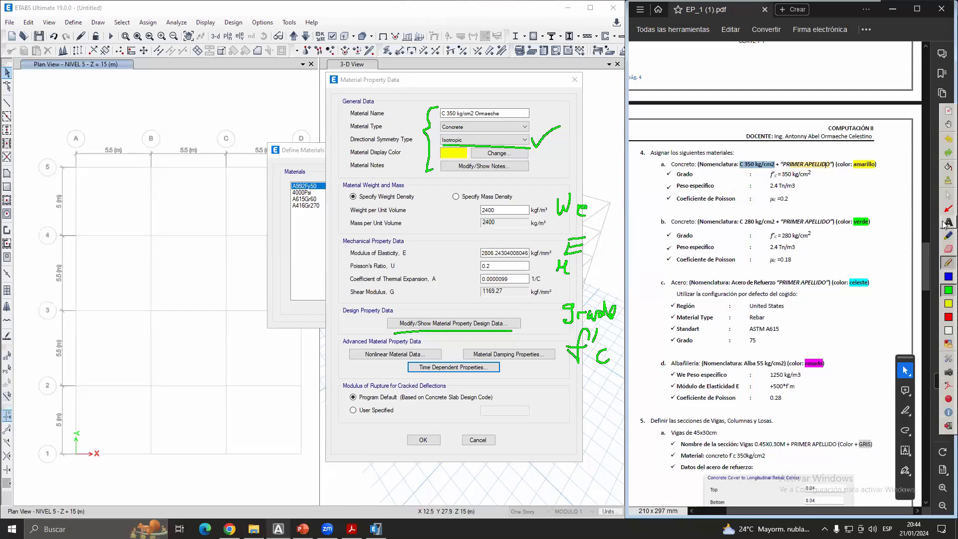
- Clear the green annotations from the screen and accept the C 350 kg/cm2 concrete's material properties
left_click(944, 290)
left_click_drag(531, 259, 550, 258)
mouse_move(532, 228)
left_mouse_down()
mouse_move(545, 226)
mouse_move(544, 217)
left_mouse_up()
left_click(948, 195)
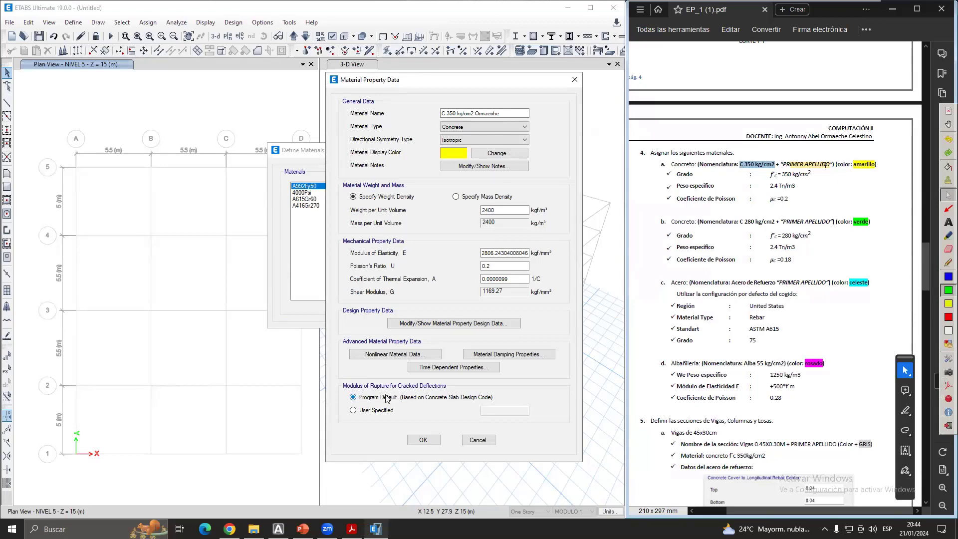
left_click(423, 439)
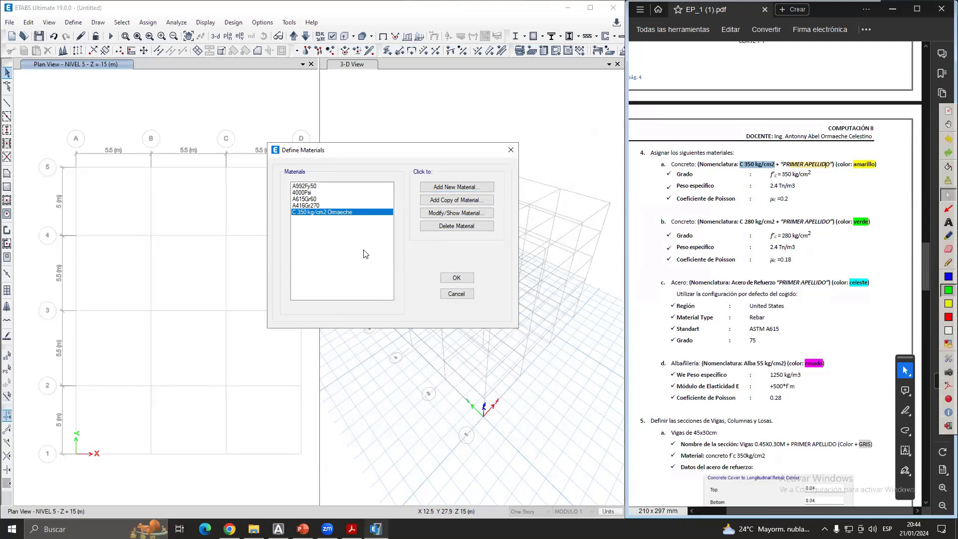
- Copy the C 350 kg/cm2 concrete and name the copy C 280 kg/cm2 followed by the surname, as in item 4b
left_click(725, 232)
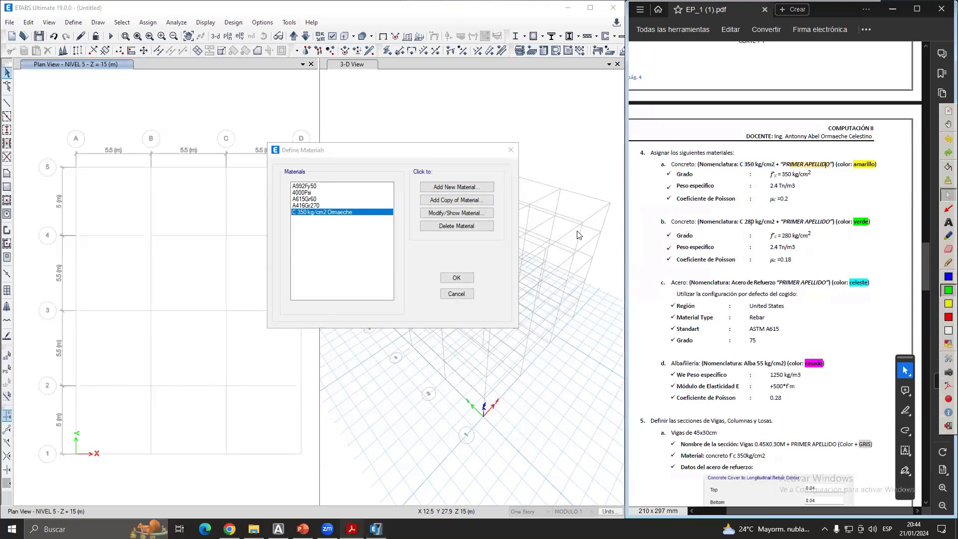
left_click(362, 234)
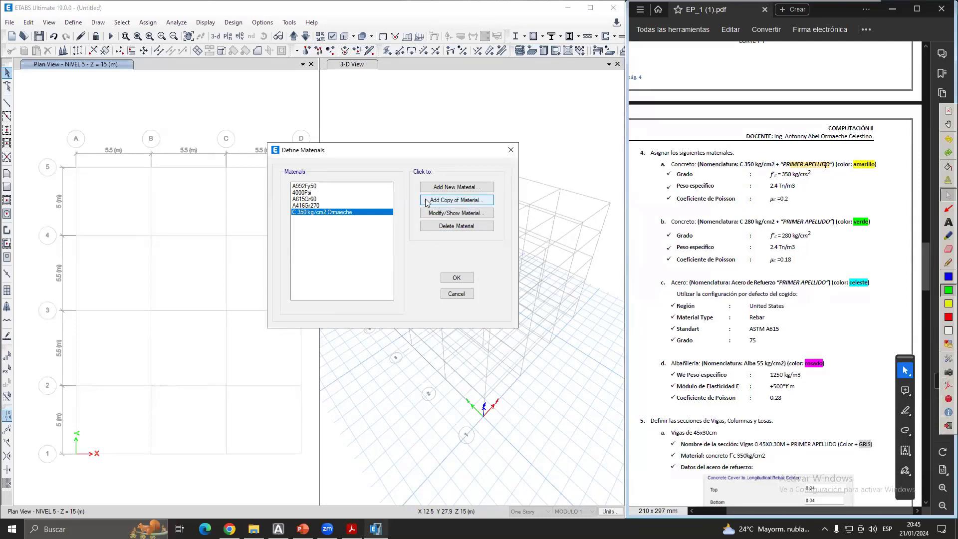
left_click(458, 201)
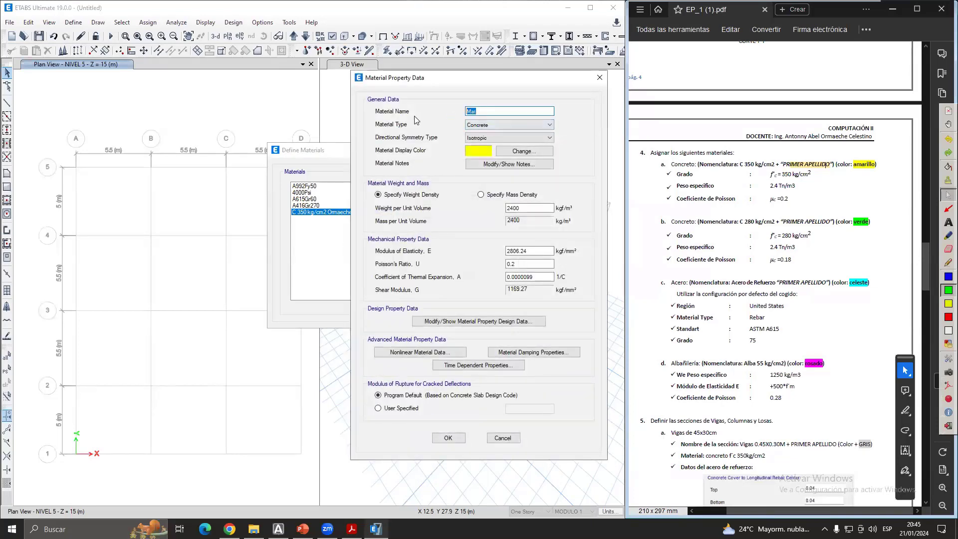
left_click(767, 209)
left_click_drag(742, 221, 775, 223)
left_click(742, 221)
double_click(479, 112)
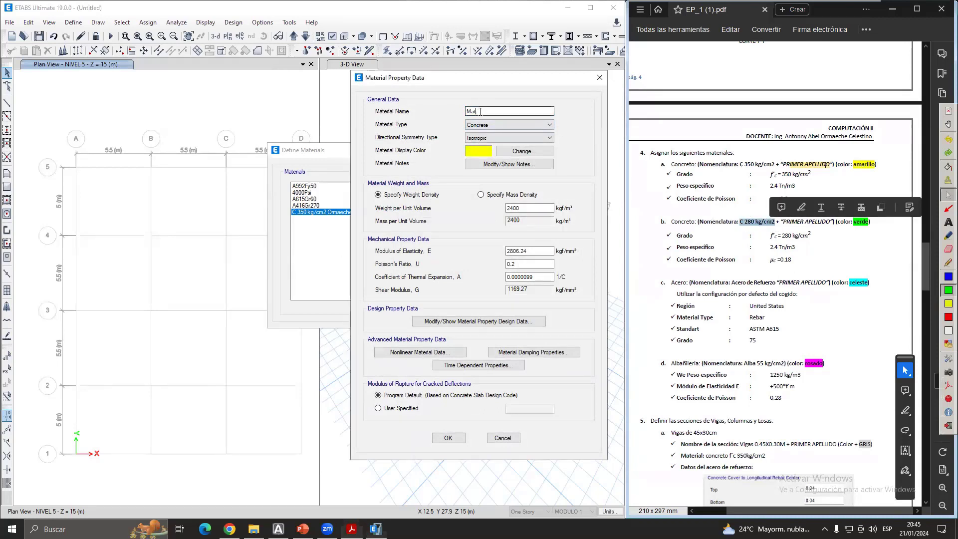
key("ctrl+v")
type("O")
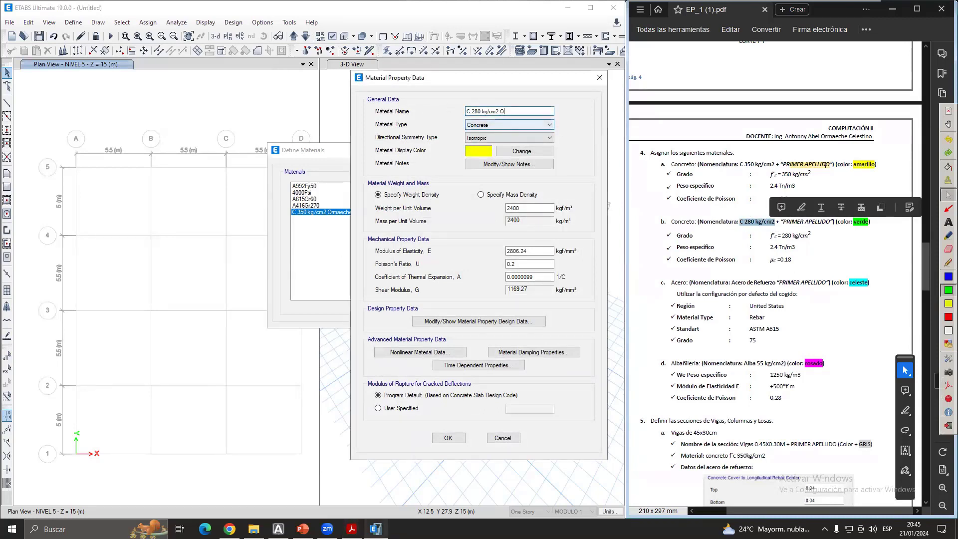
type("rmaeche")
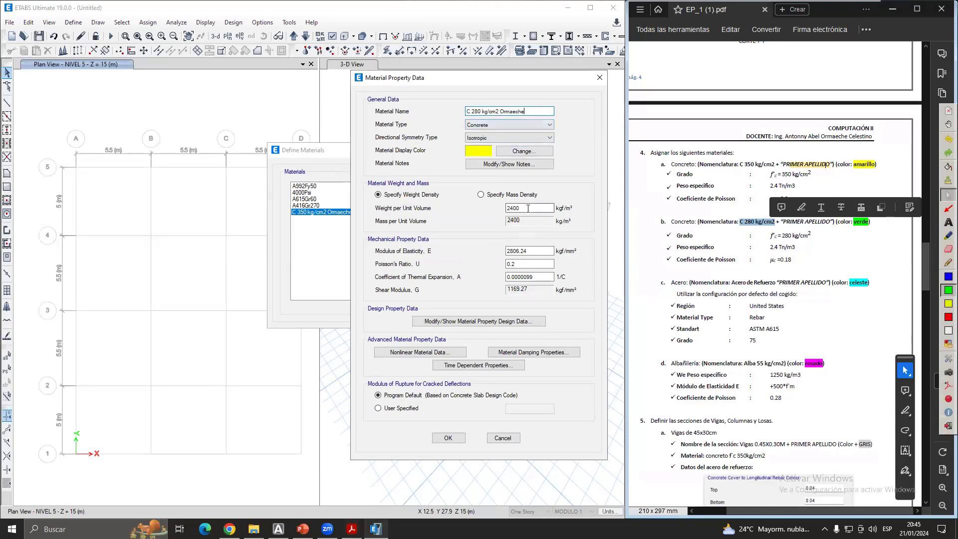
- Calculate the C 280 concrete's modulus of elasticity with the formula +15000*sqr(280), using kgf and cm as units
double_click(519, 250)
key("BackSpace")
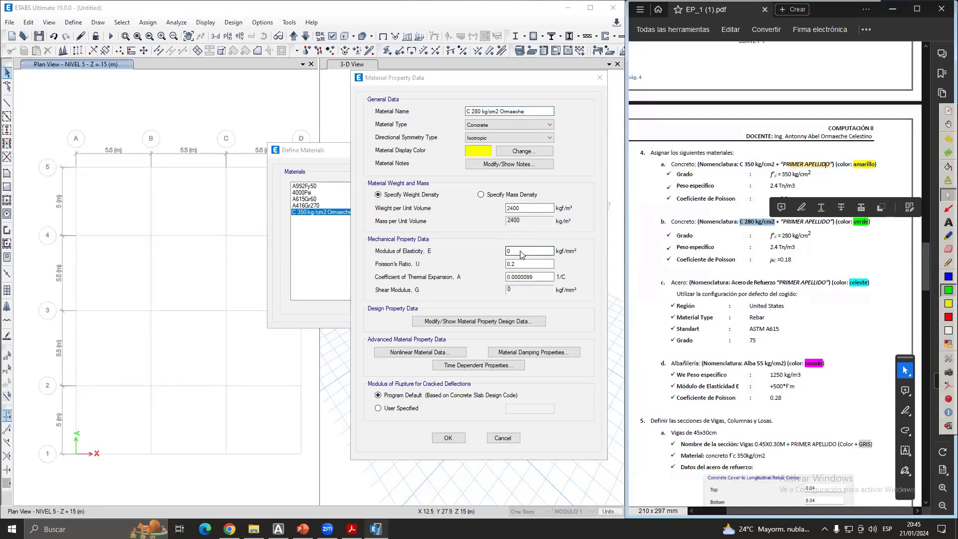
double_click(521, 251, "shift")
left_click(608, 159)
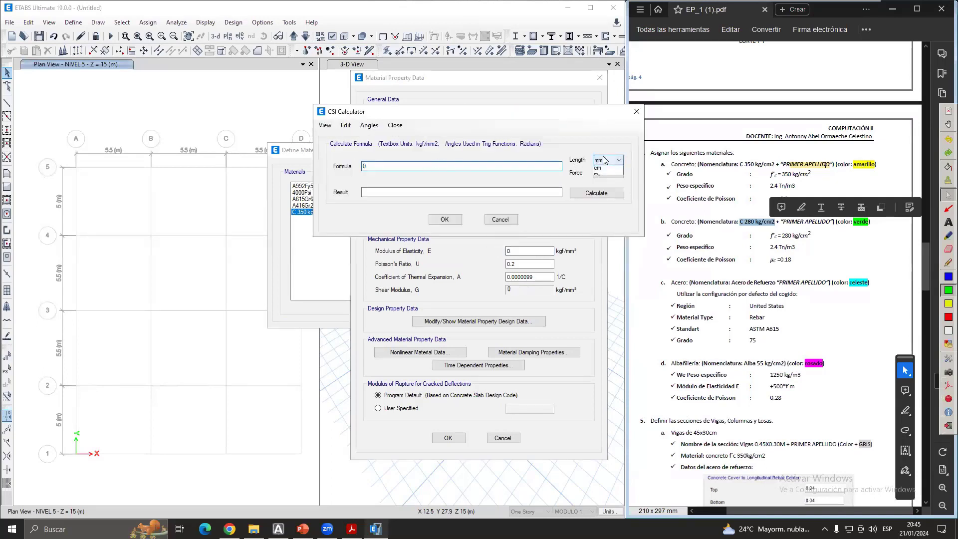
left_click(603, 173)
left_click_drag(389, 165, 345, 161)
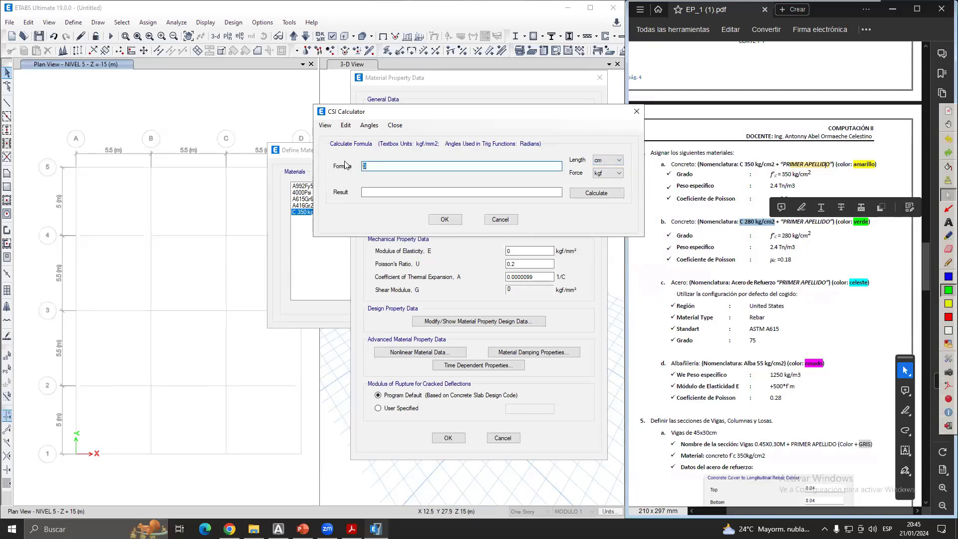
type("+15000*sqr(280)")
left_click(580, 195)
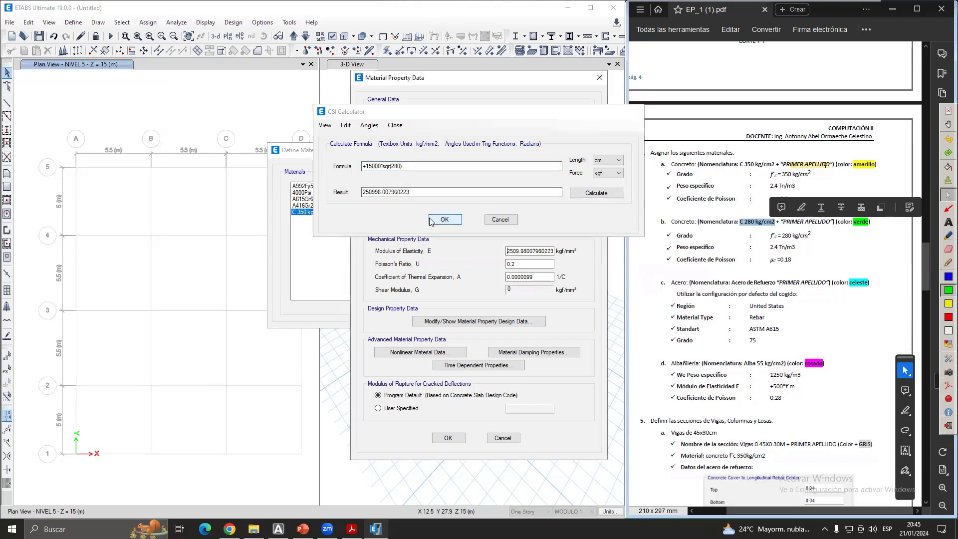
left_click(445, 220)
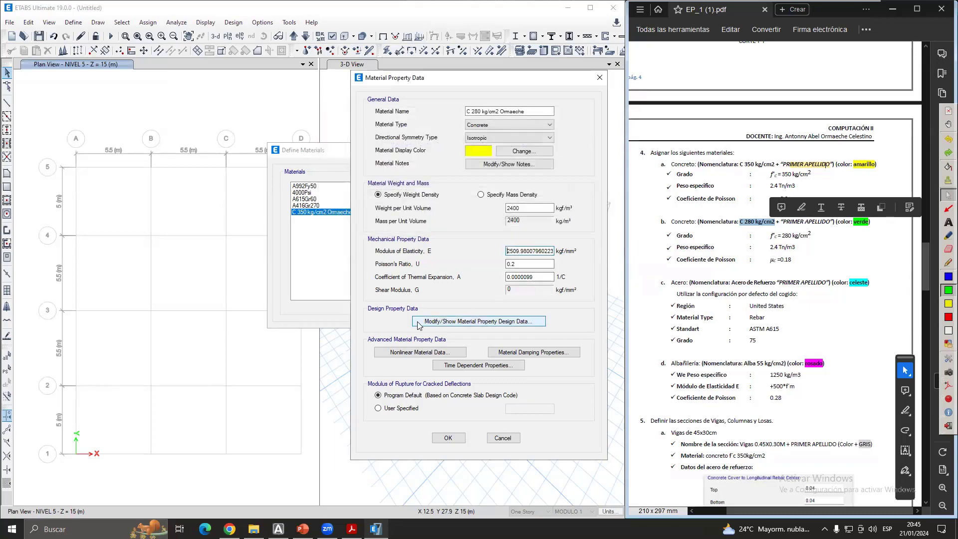
- Set the C 280 concrete's grade to f'c 280 kg/cm2 and its compressive strength to 2.8 kgf/mm², and accept the material
left_click(469, 324)
left_click(469, 322)
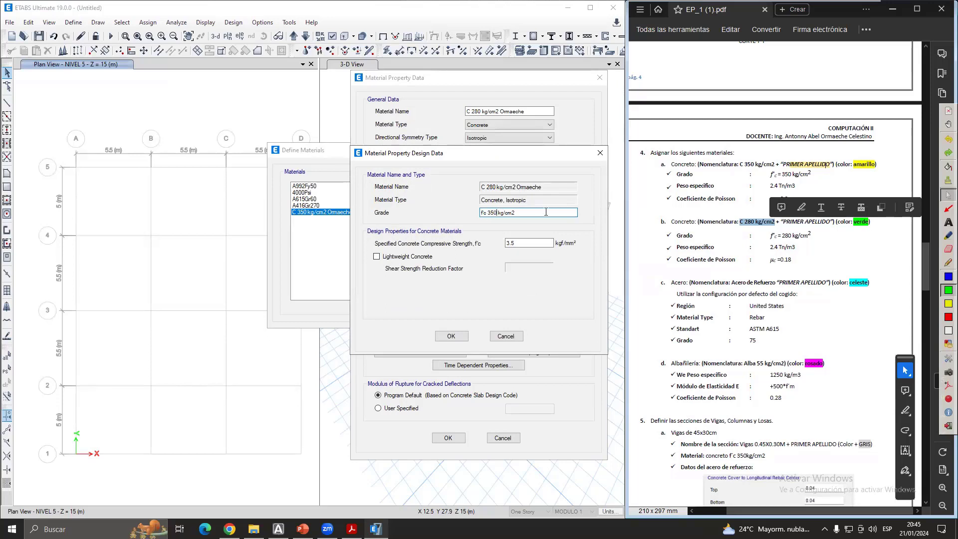
key("BackSpace")
key("BackSpace")
key("BackSpace")
type("280")
key("Tab")
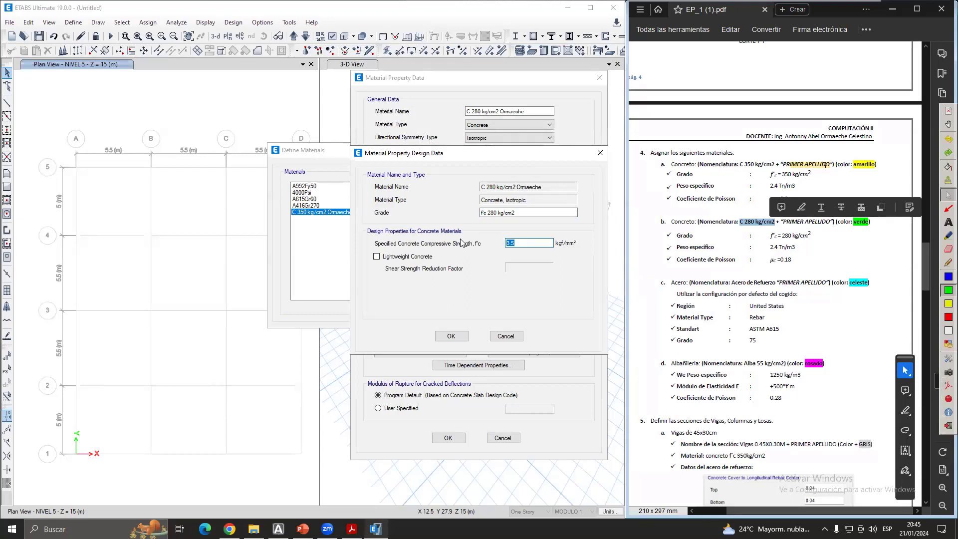
key("BackSpace")
type("2.8")
left_click(451, 335)
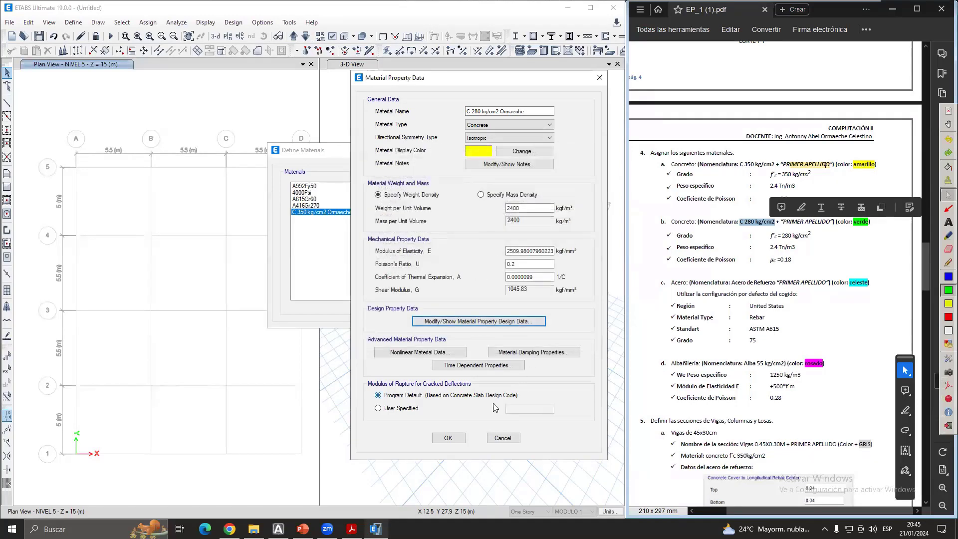
left_click(448, 438)
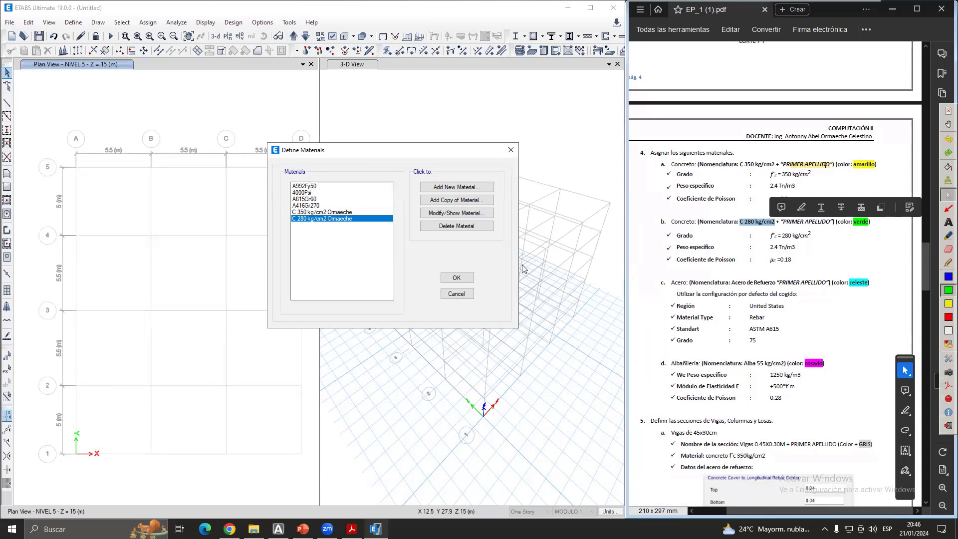
- Copy the name Acero de Refuerzo from item 4c and add a United States rebar material, standard ASTM A615, Grade 75
left_click(762, 317)
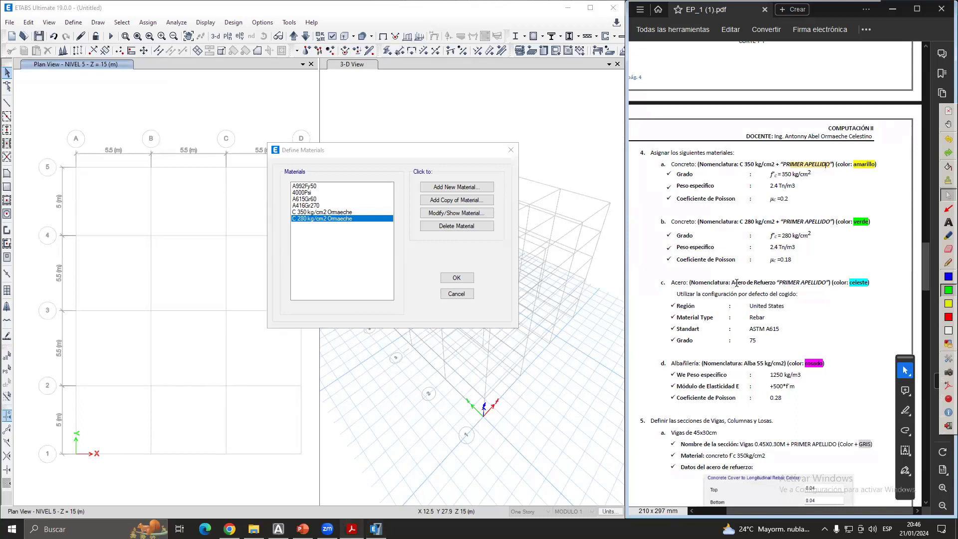
left_click_drag(732, 283, 776, 284)
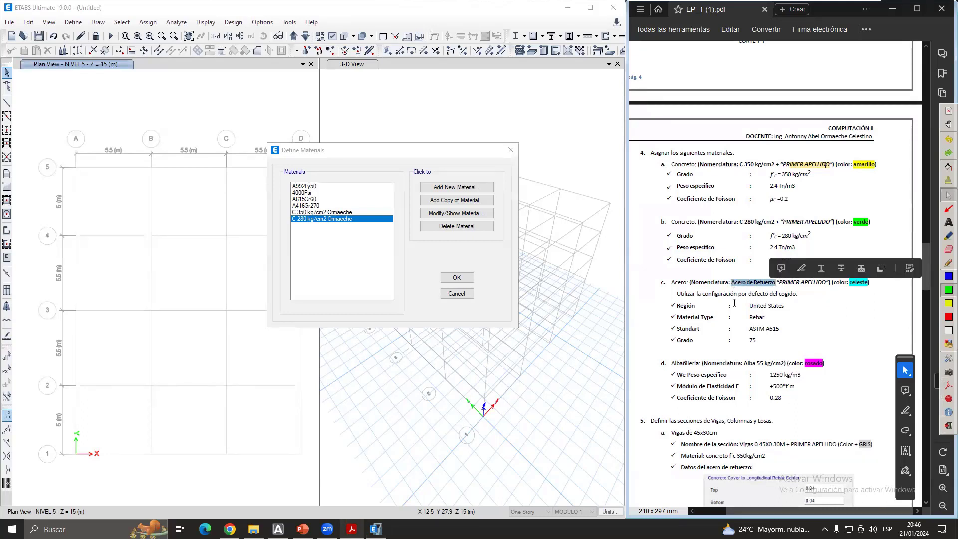
left_click(353, 258)
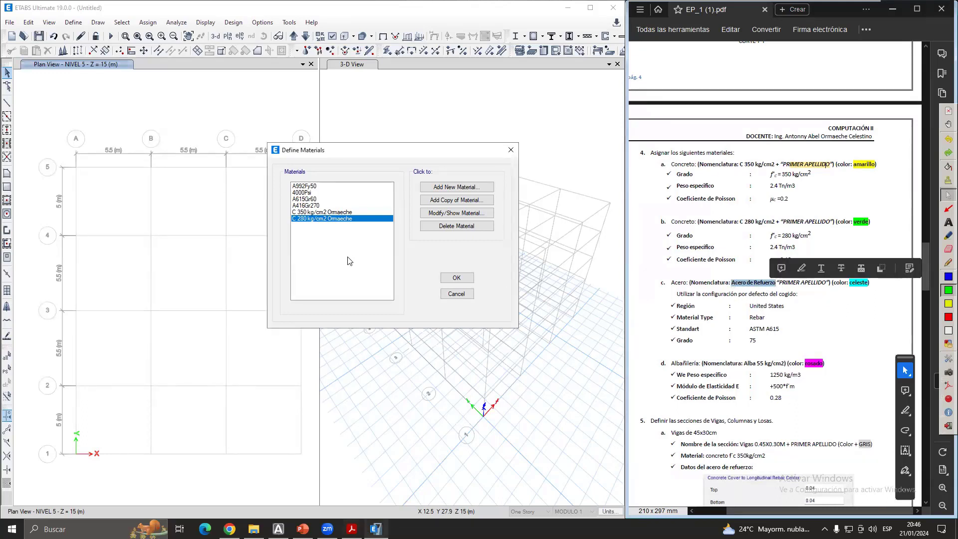
left_click(456, 186)
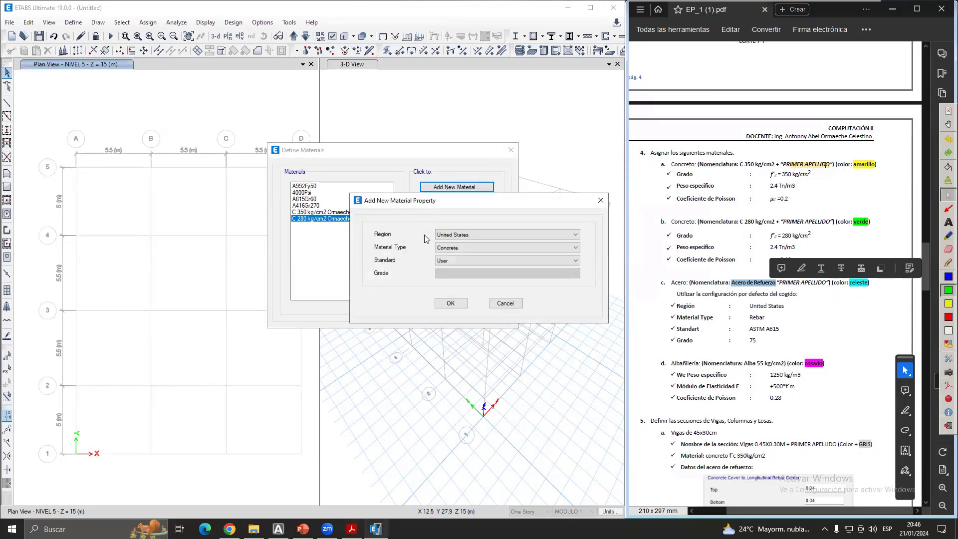
left_click(488, 248)
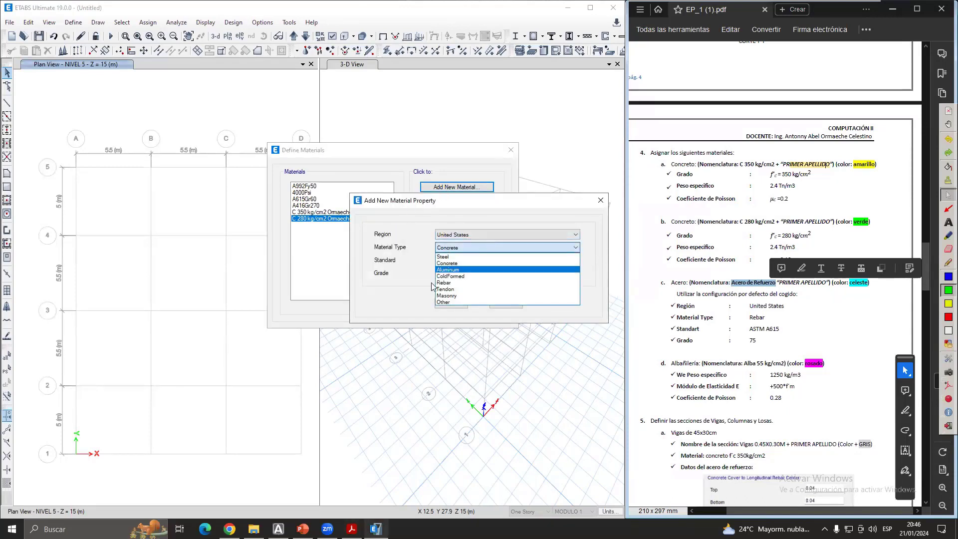
left_click(459, 282)
left_click(470, 260)
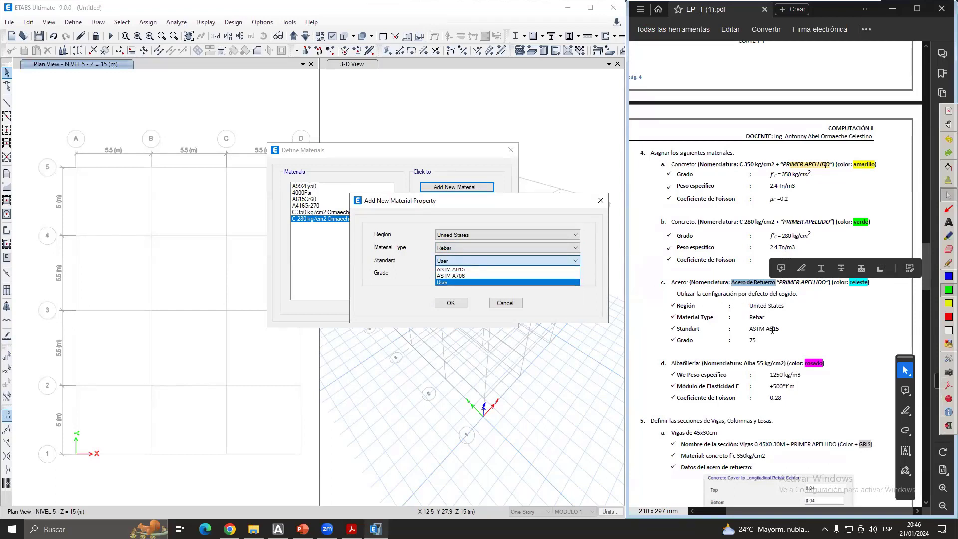
left_click(461, 269)
left_click(464, 273)
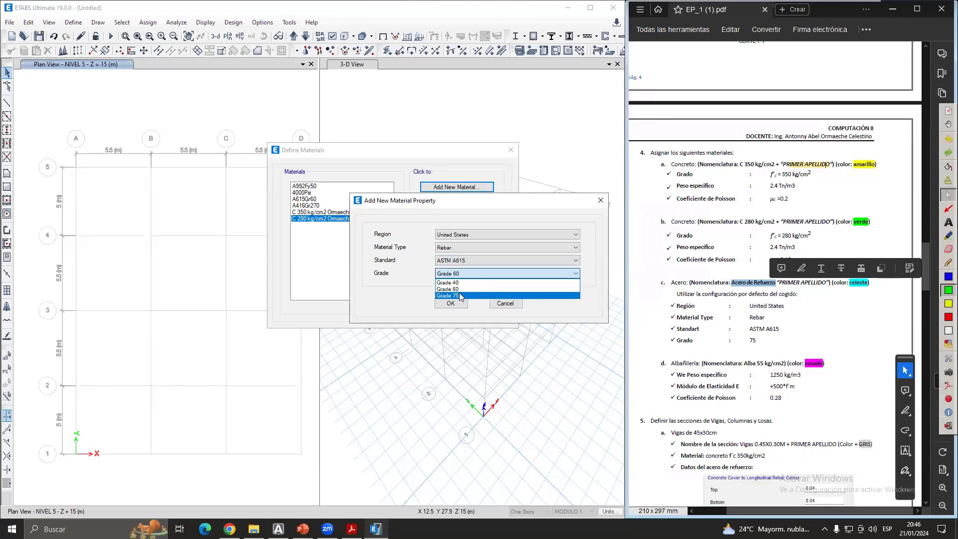
left_click(463, 294)
left_click(450, 303)
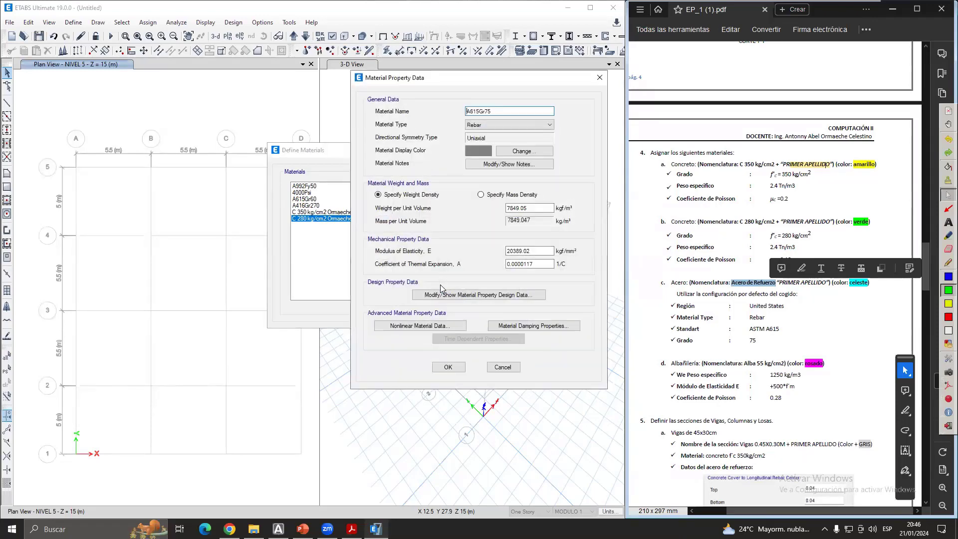
- Name the Grade 75 rebar material Acero de Refuerzo followed by the surname and accept it
left_click_drag(501, 111, 435, 116)
key("ctrl+v")
left_click(448, 367)
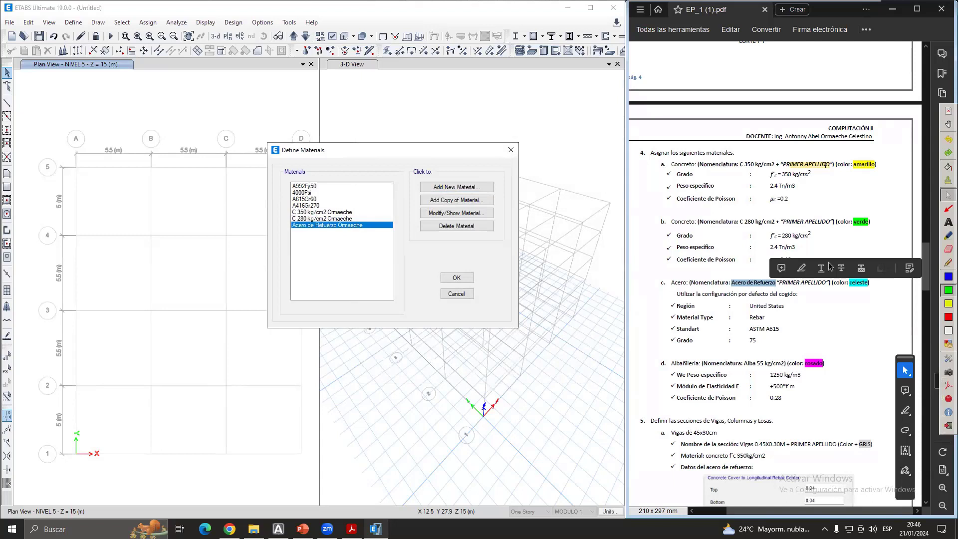
- Check the masonry specification in item 4d and add a new material with region User and material type Other
left_click(826, 274)
scroll(798, 299, "down", 4)
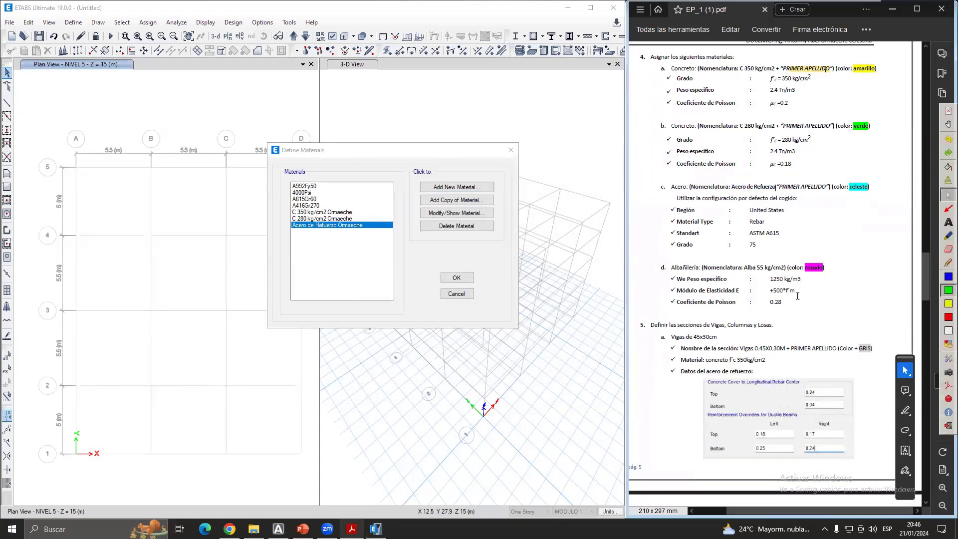
left_click_drag(785, 300, 671, 272)
left_click(675, 272)
left_click(430, 255)
left_click(467, 188)
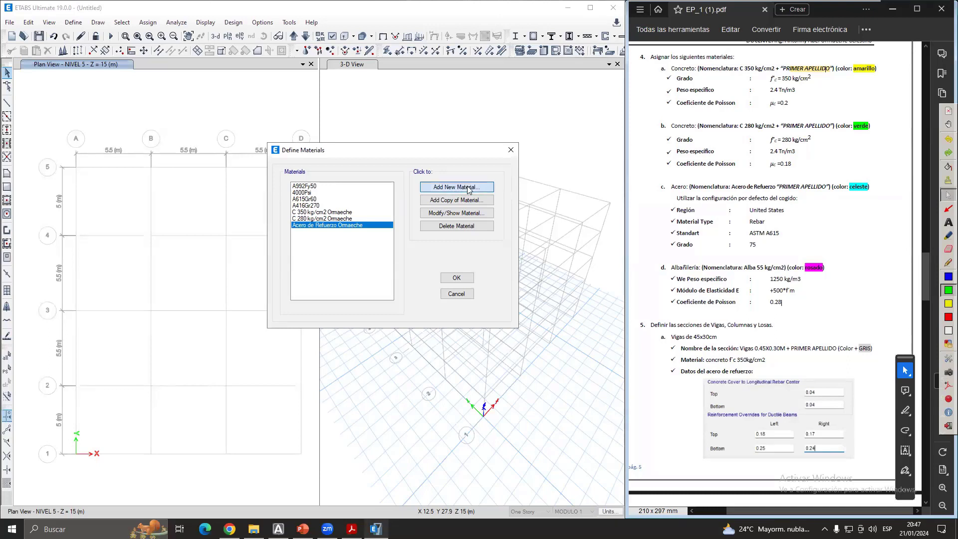
left_click(458, 234)
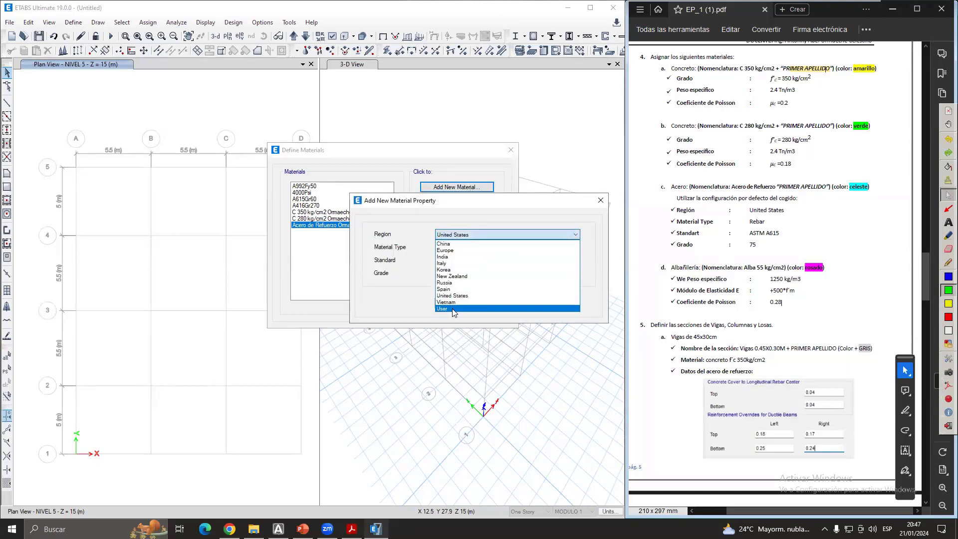
left_click(442, 308)
left_click(449, 248)
left_click(443, 303)
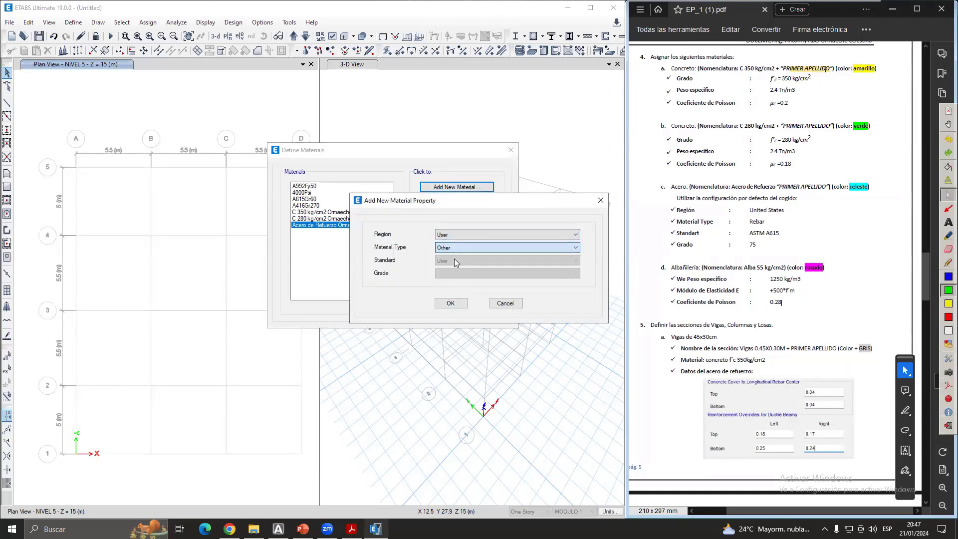
left_click(451, 304)
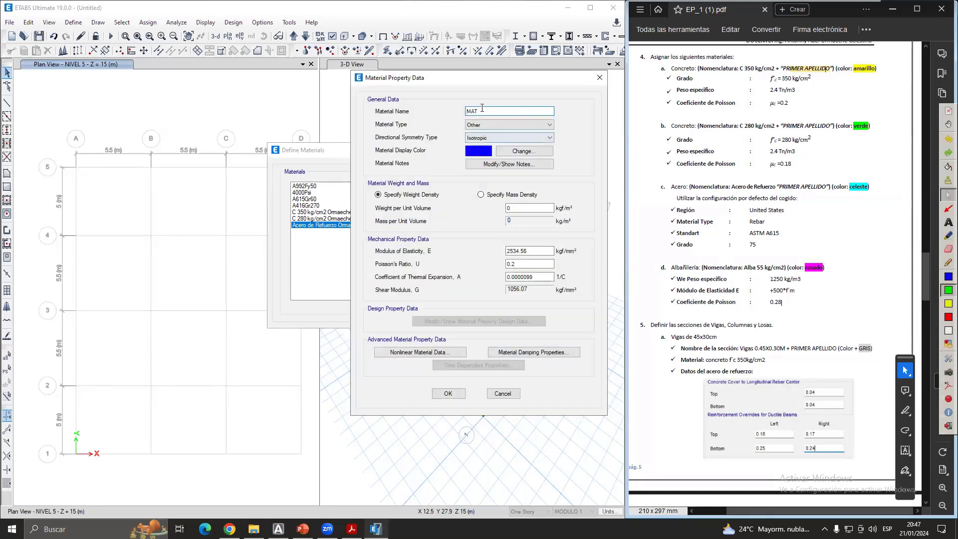
- Name the masonry material Alba 55 kg/cm2, copying the name from item 4d of the PDF
left_click_drag(482, 109, 409, 109)
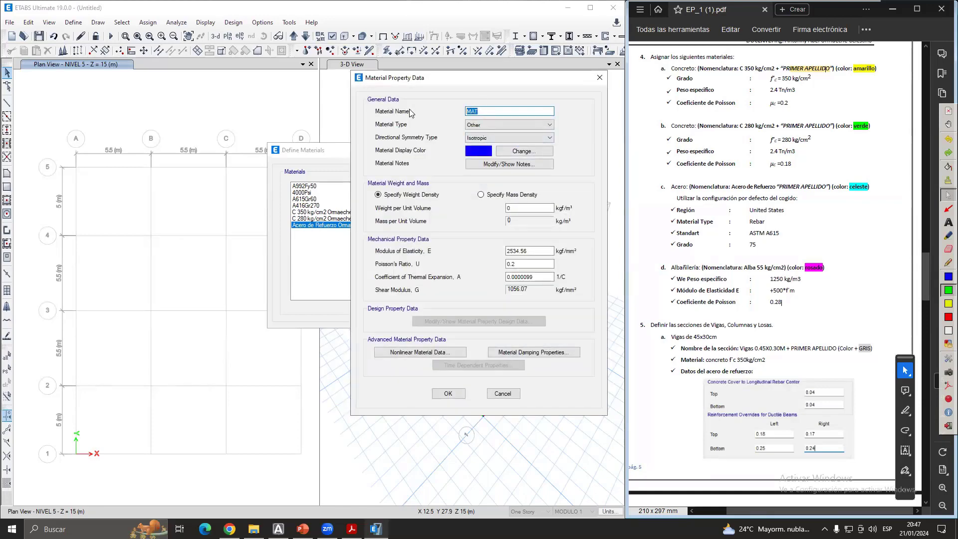
left_click(759, 267)
left_click_drag(744, 268, 785, 269)
key("ctrl+c")
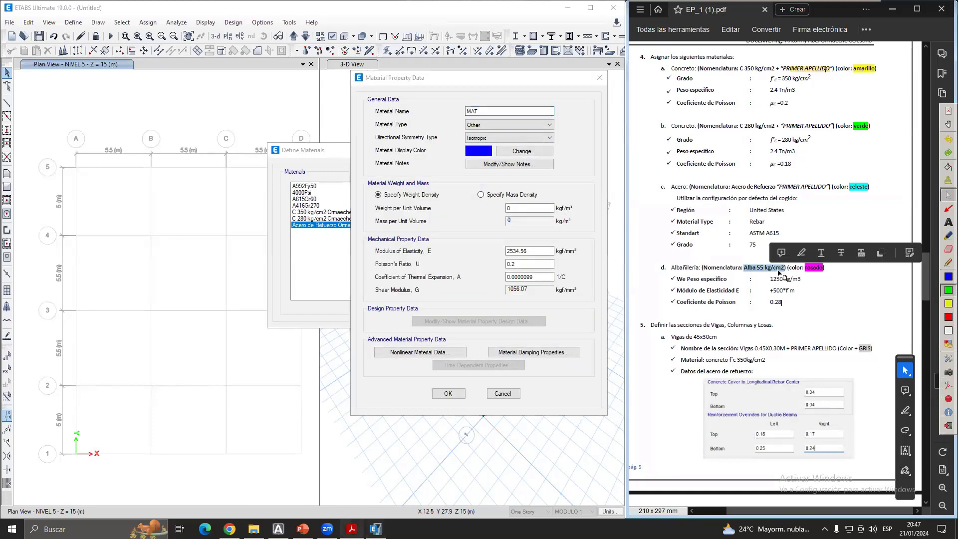
left_click(435, 109)
key("ctrl+v")
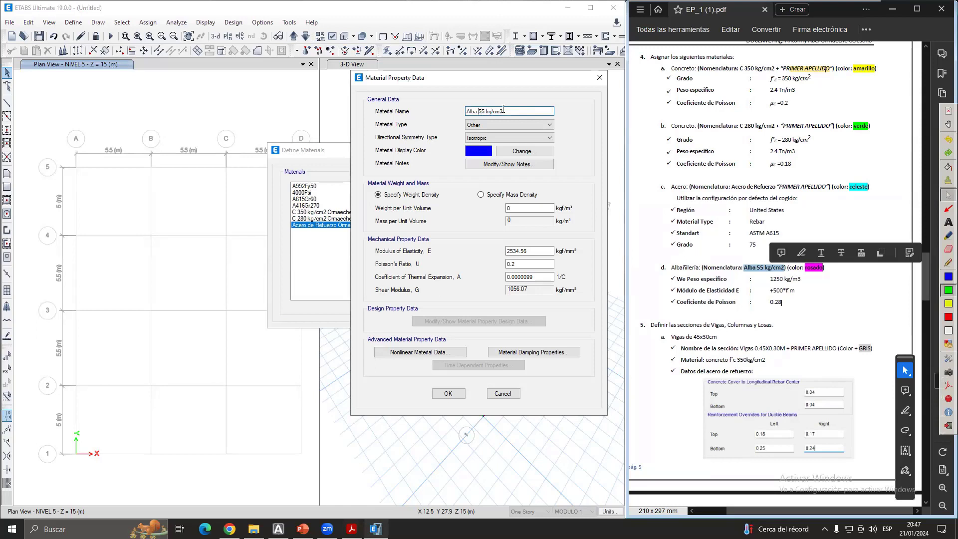
key("Left")
key("Left")
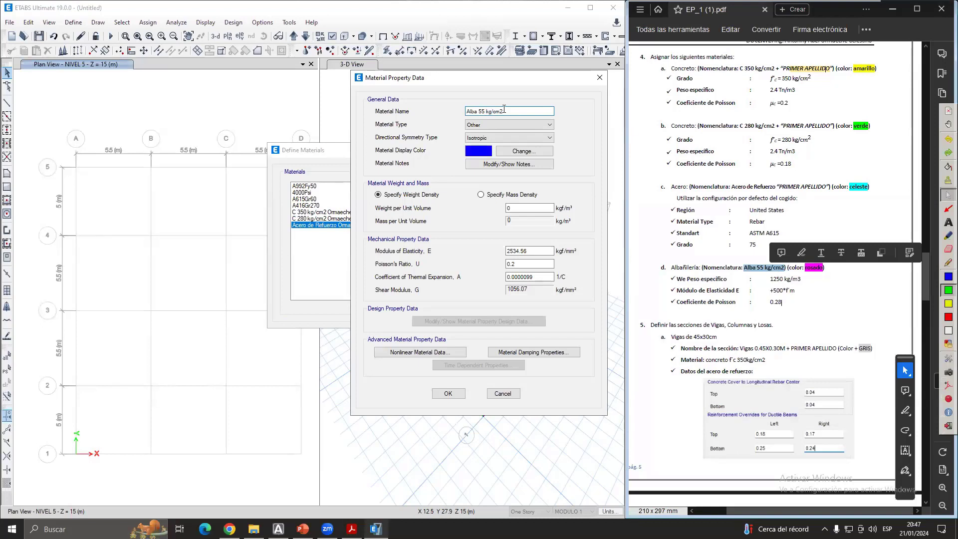
- Keep the masonry material's type as Other and set its weight per unit volume to 1250 kgf/m³
left_click(534, 124)
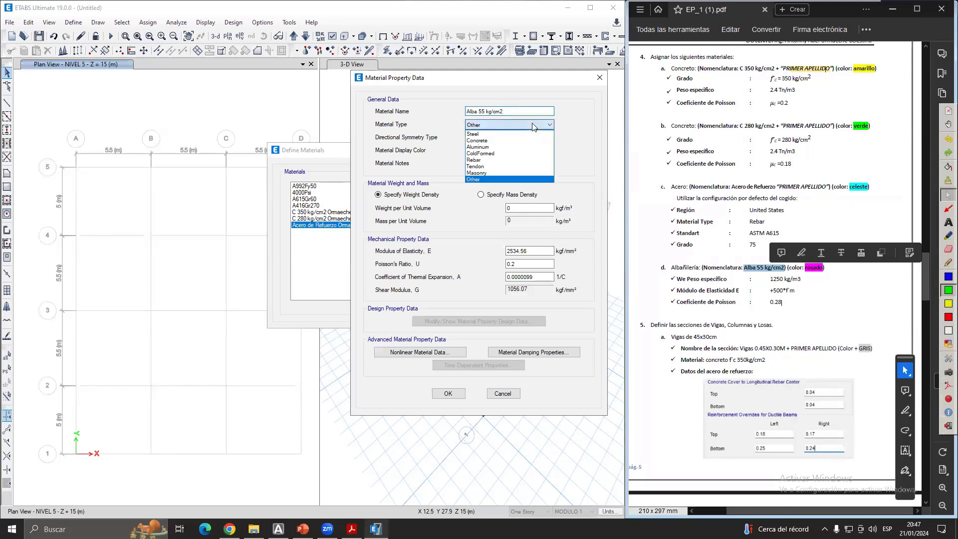
left_click(528, 124)
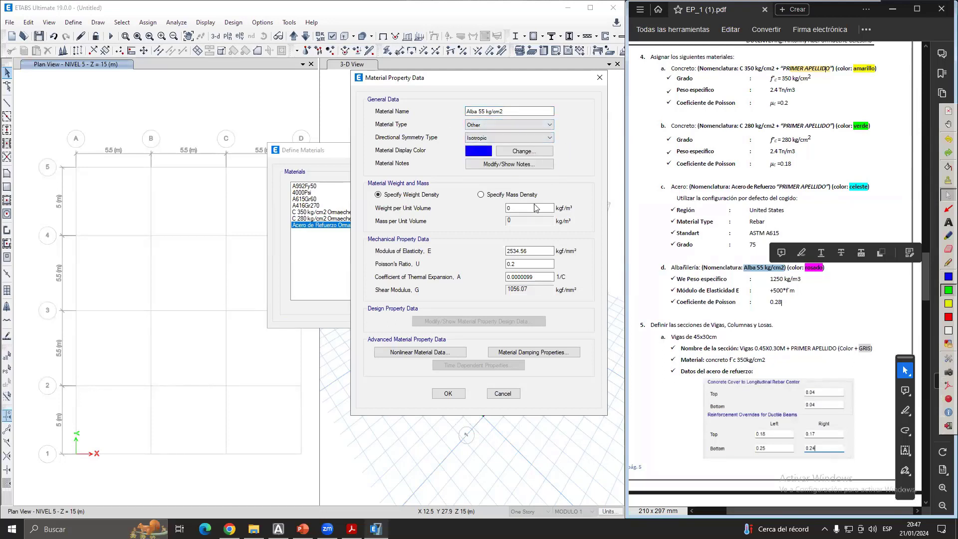
left_click_drag(535, 208, 491, 207)
type("1250")
- Calculate the masonry's modulus of elasticity with the formula +500*55 in kgf and cm, and apply the result
left_click_drag(527, 251, 508, 251)
key("BackSpace")
double_click(519, 251, "shift")
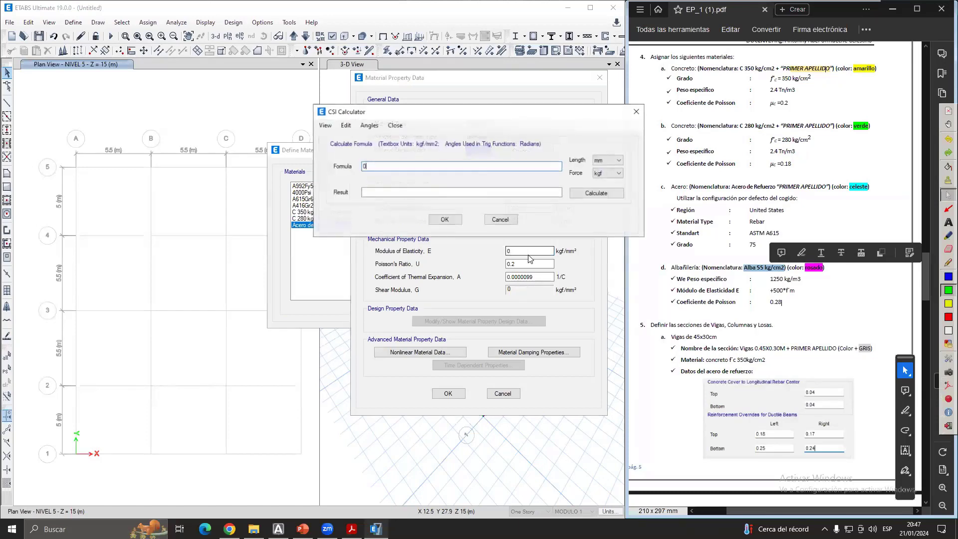
left_click(607, 160)
left_click(606, 176)
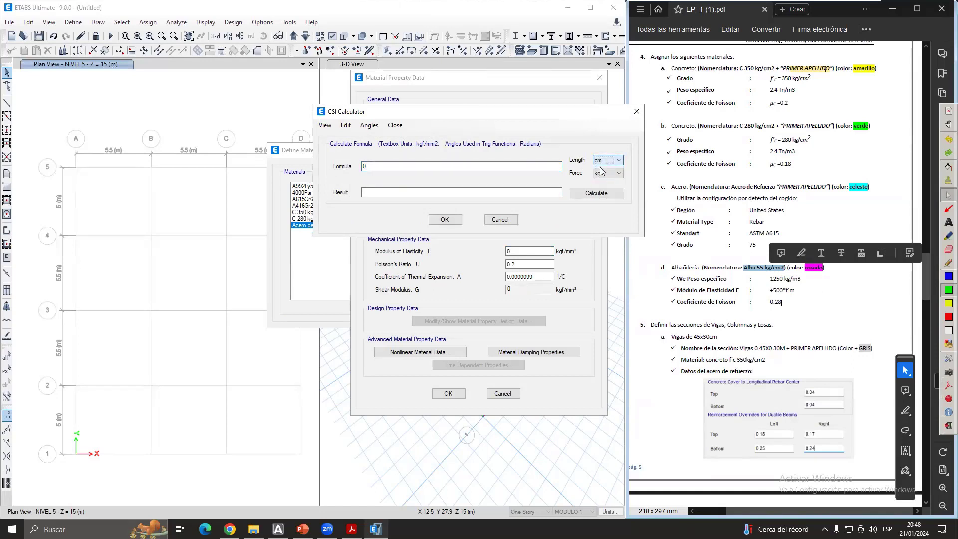
left_click_drag(411, 166, 211, 157)
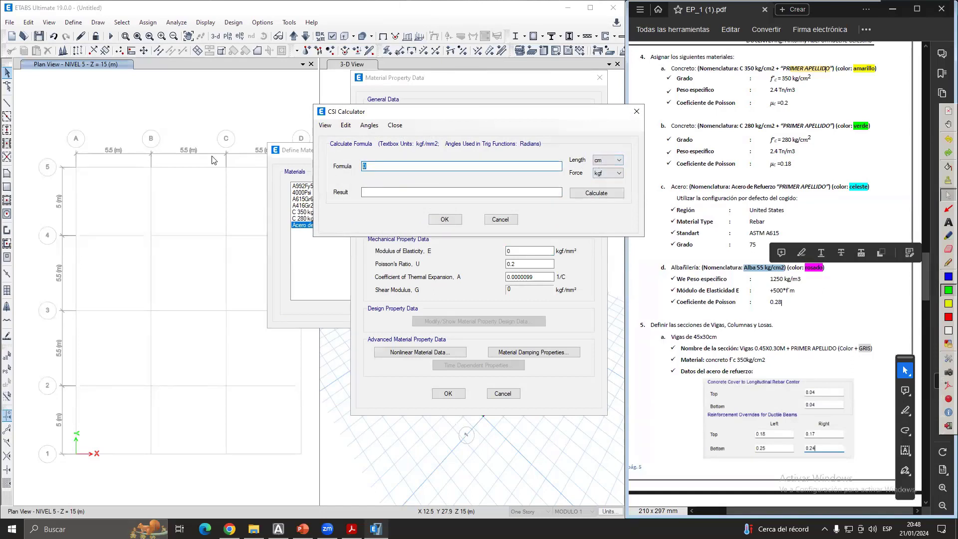
type("+500*")
left_click_drag(424, 113, 414, 160)
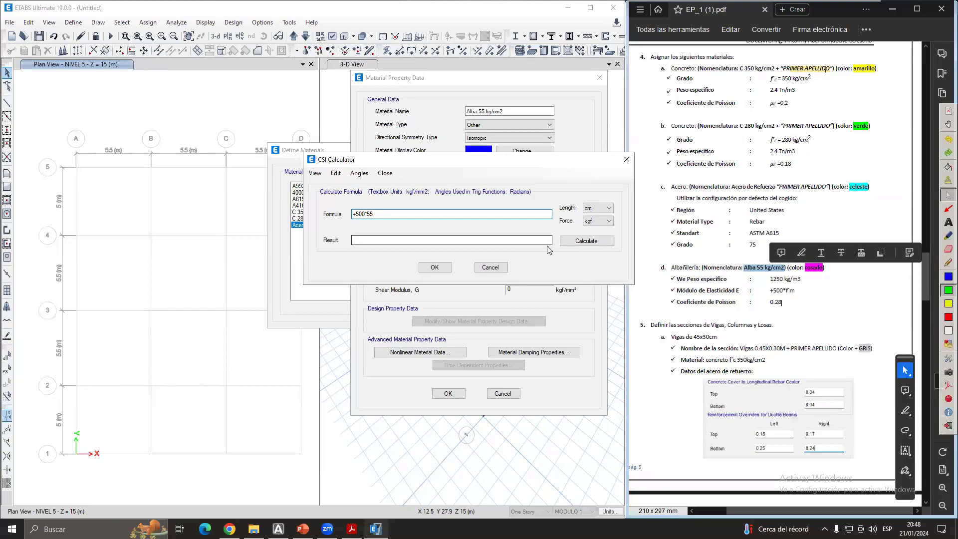
left_click(573, 242)
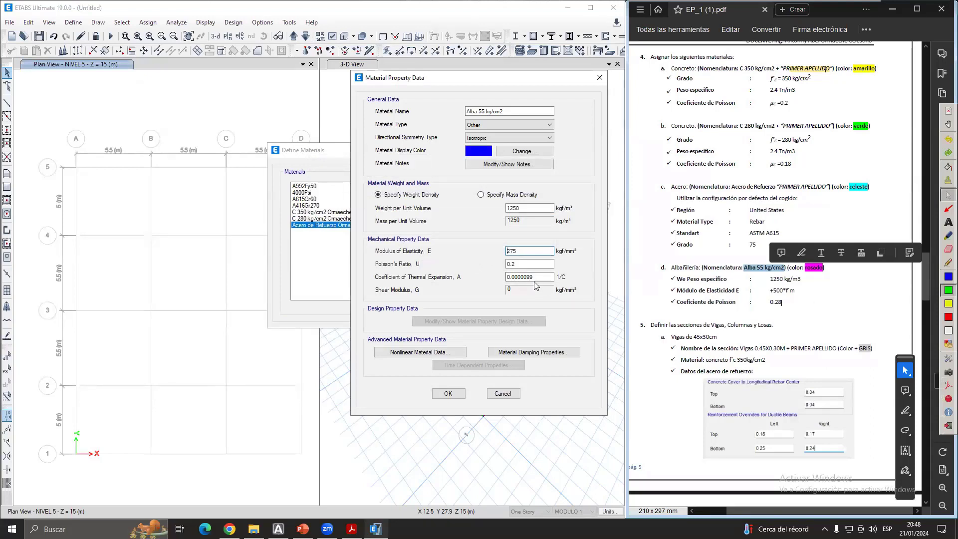
- Set the masonry's Poisson's ratio to 0.28 as specified in item 4d and accept the material
key("Tab")
type("0")
left_click(530, 277)
left_click(509, 278)
left_click_drag(512, 278, 536, 280)
left_click(535, 281)
left_click(447, 393)
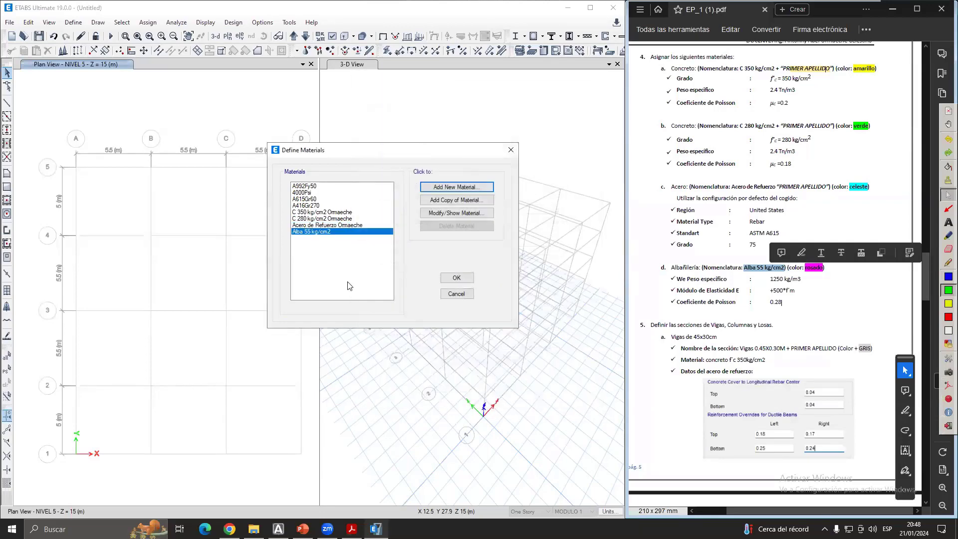
- Review the newly defined concrete, rebar and masonry entries in the materials list
left_click(299, 213)
left_click(305, 219)
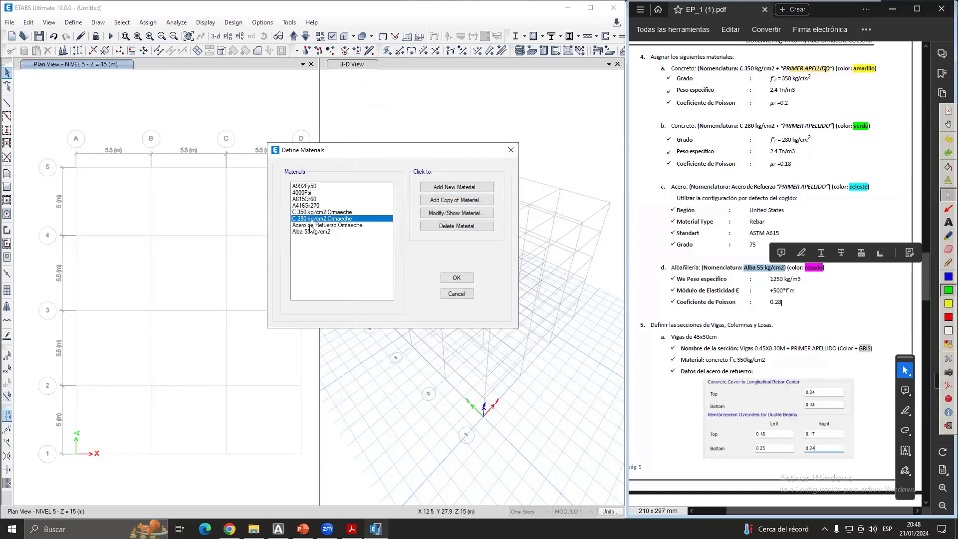
left_click(310, 226)
left_click(310, 231)
left_click(327, 225)
left_click(347, 218)
left_click(340, 233)
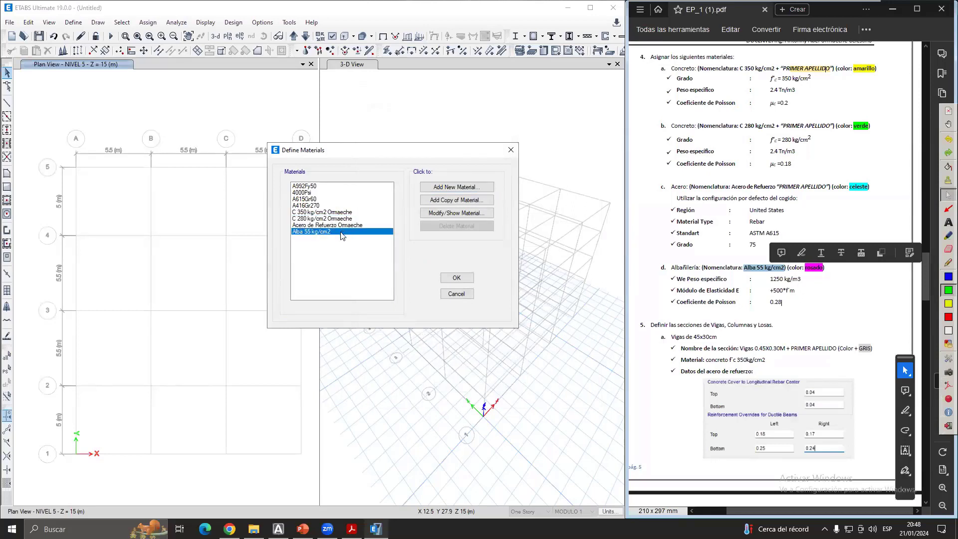
left_click(350, 213)
left_click(351, 219)
left_click(345, 225)
left_click(348, 213)
left_click(342, 225)
left_click(348, 218)
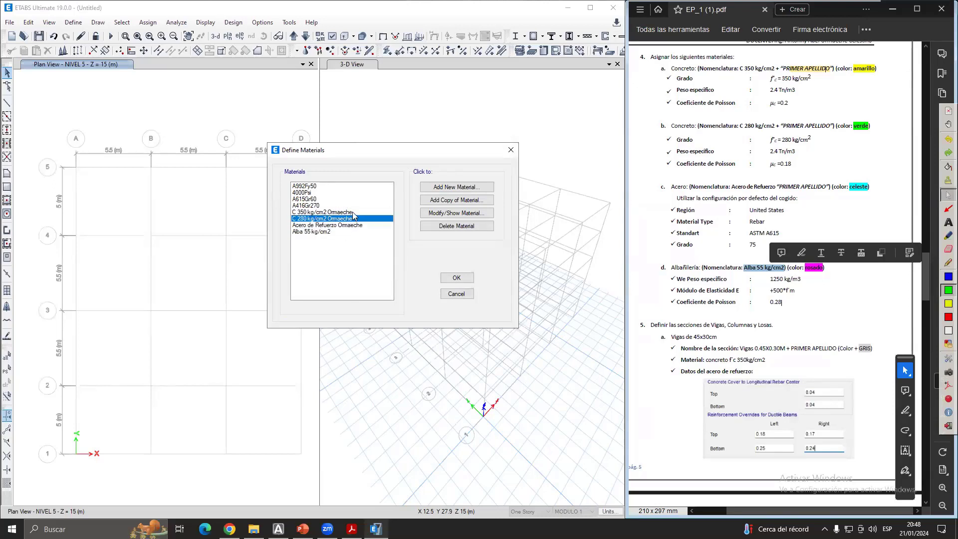
left_click(352, 212)
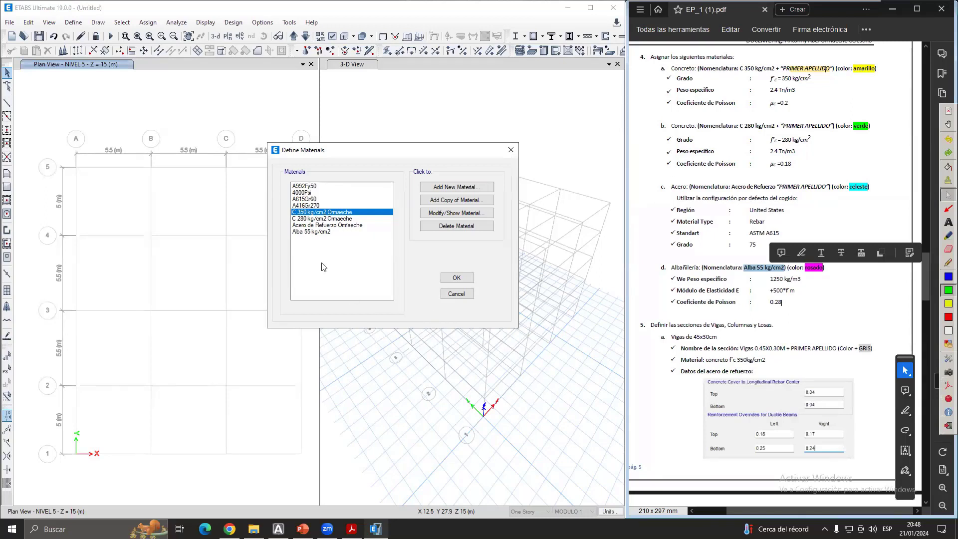
left_click_drag(436, 154, 490, 146)
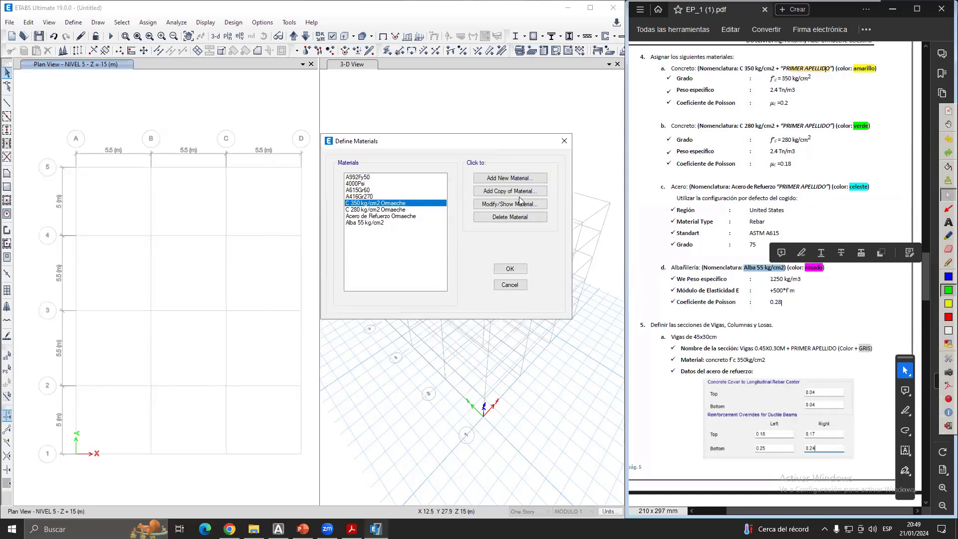
left_click(913, 529)
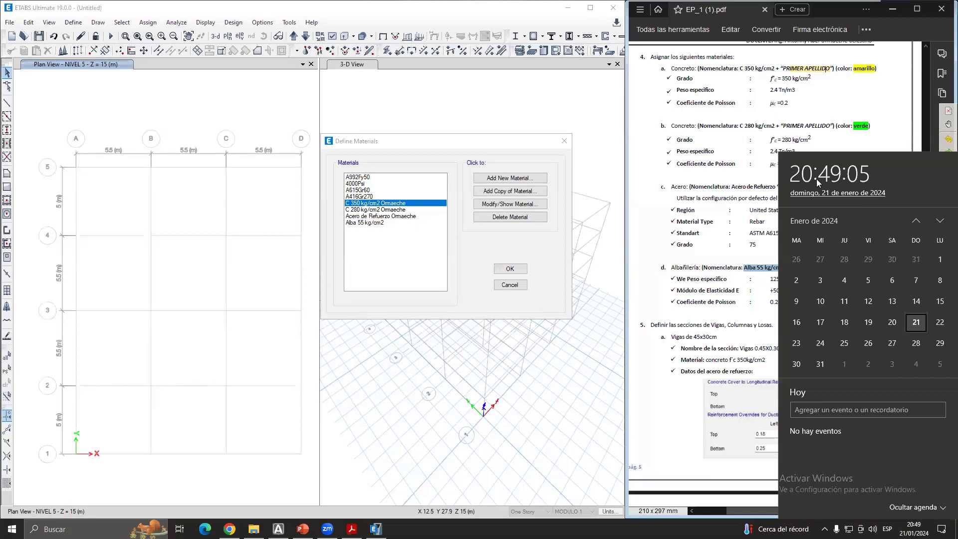
left_click(652, 220)
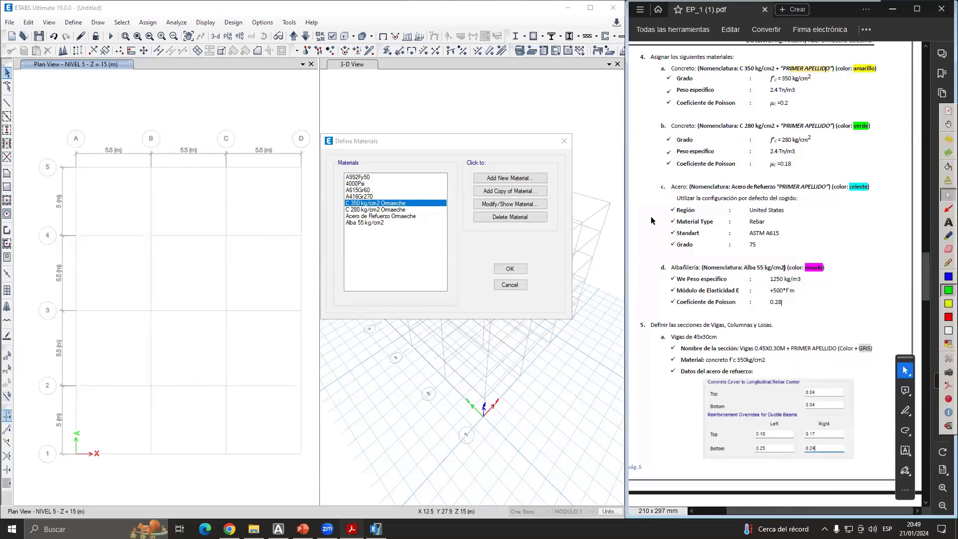
left_click_drag(503, 146, 503, 151)
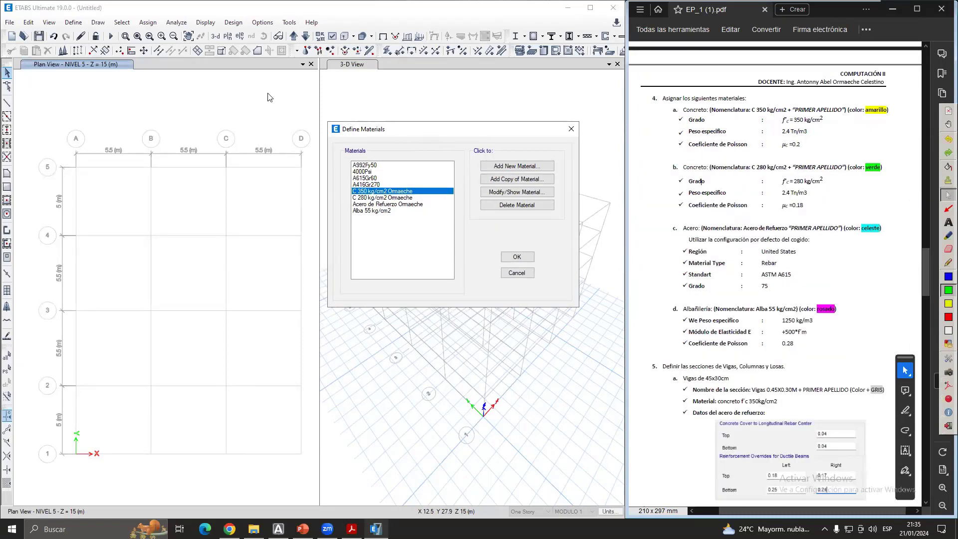
left_click_drag(417, 129, 424, 126)
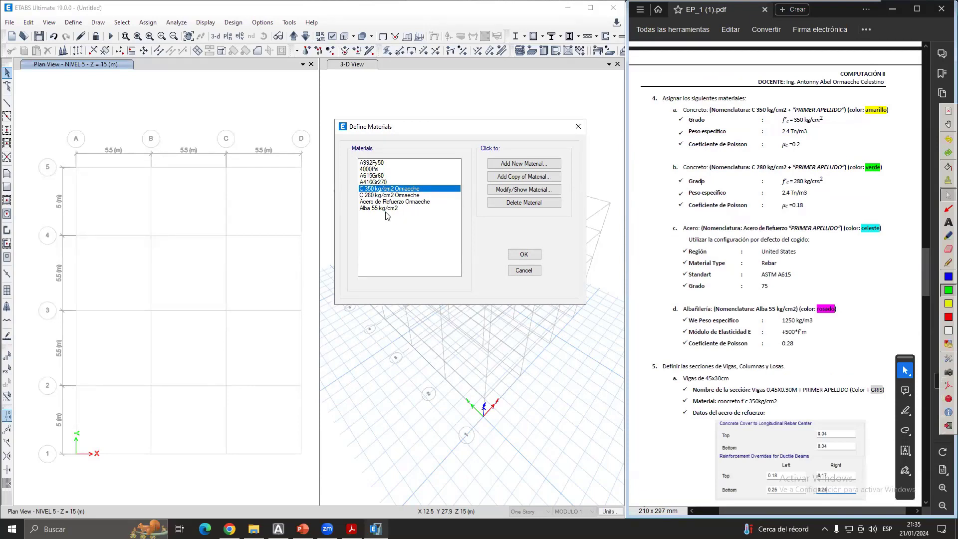
- Accept the defined materials and open the frame section properties
left_click(522, 255)
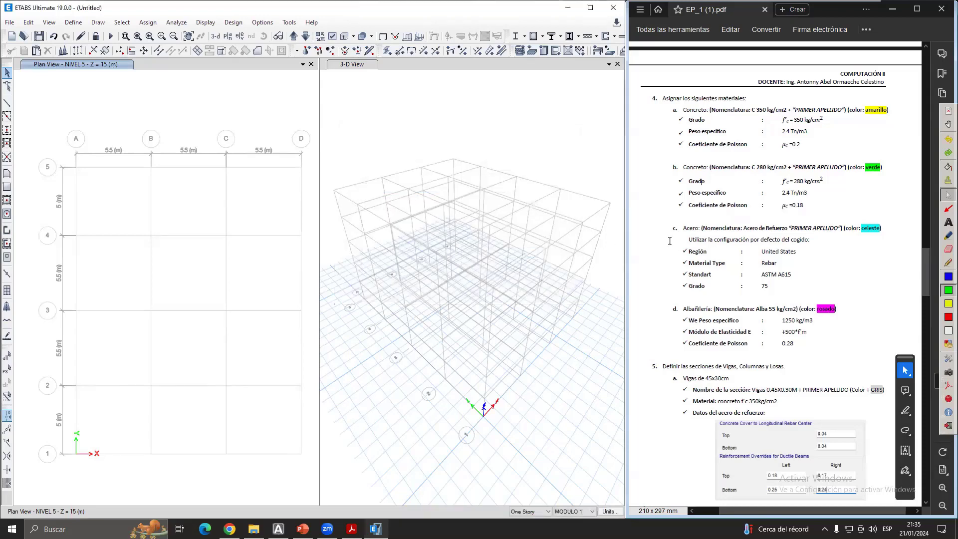
left_click(74, 22)
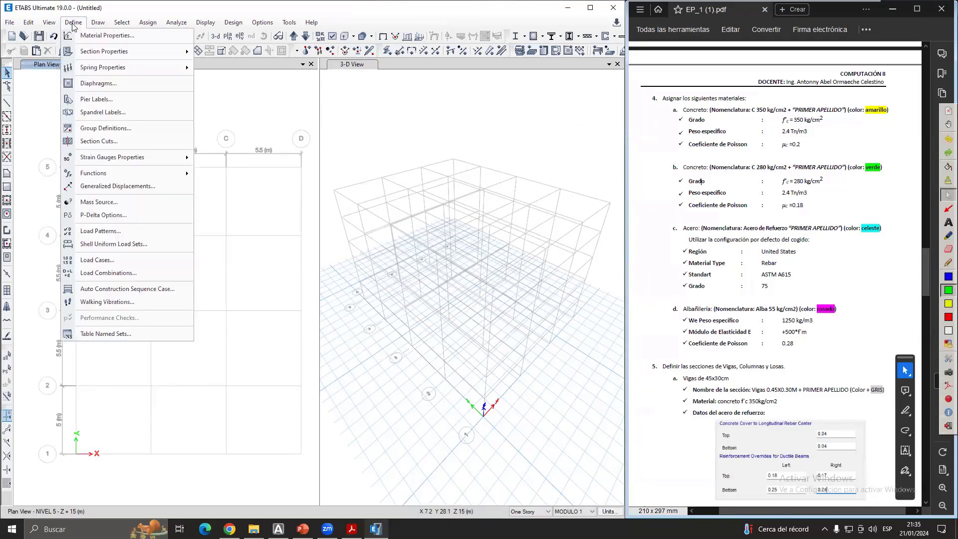
mouse_move(140, 52)
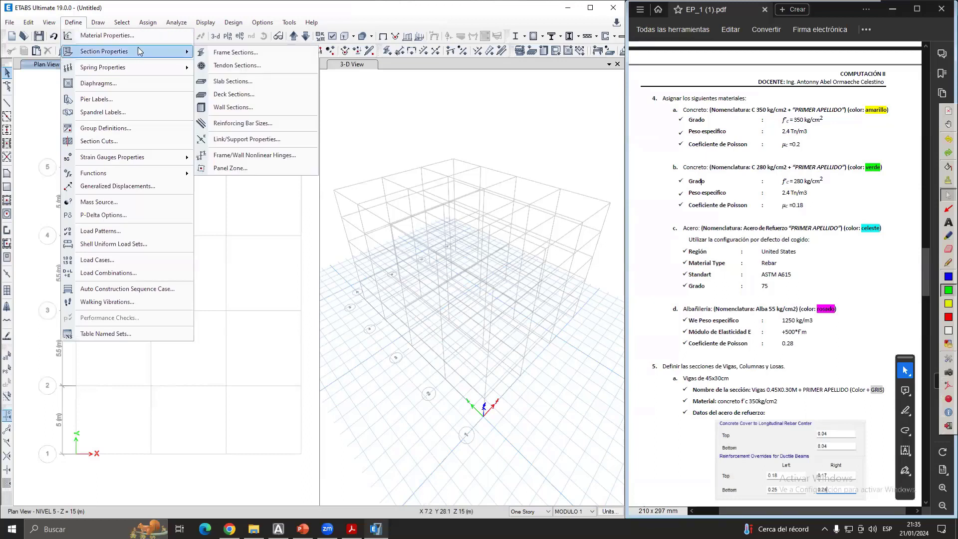
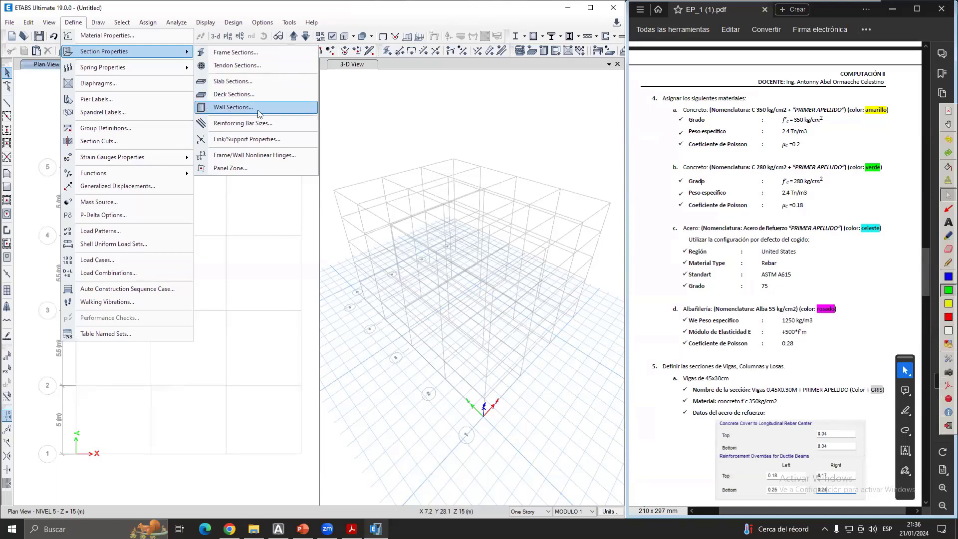
left_click(232, 52)
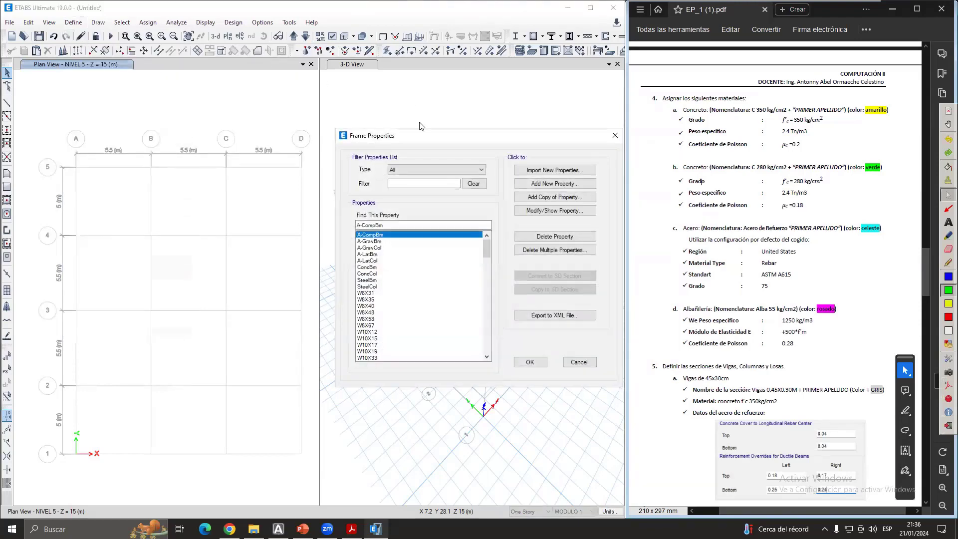
- Look through the list of predefined frame sections
left_click_drag(424, 138, 338, 97)
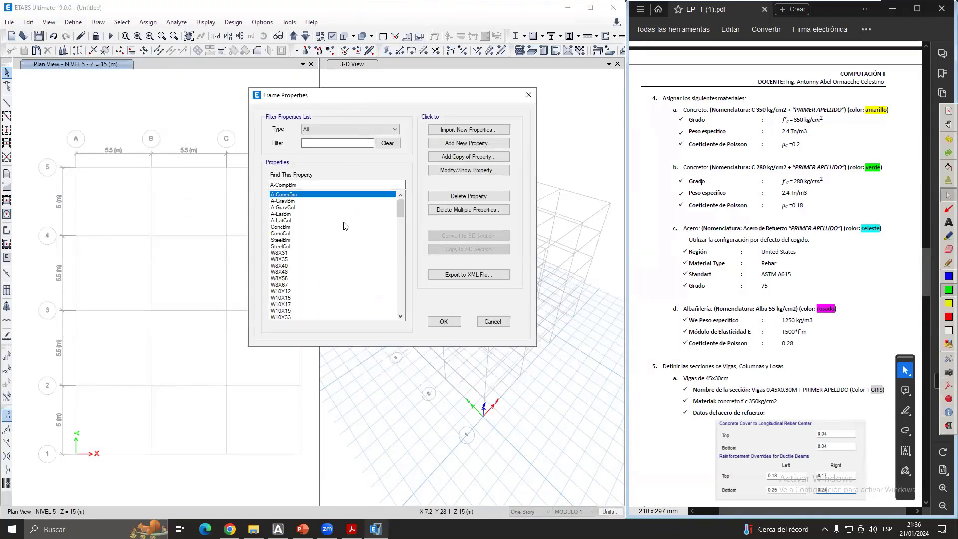
scroll(348, 237, "down", 3)
scroll(348, 237, "down", 20)
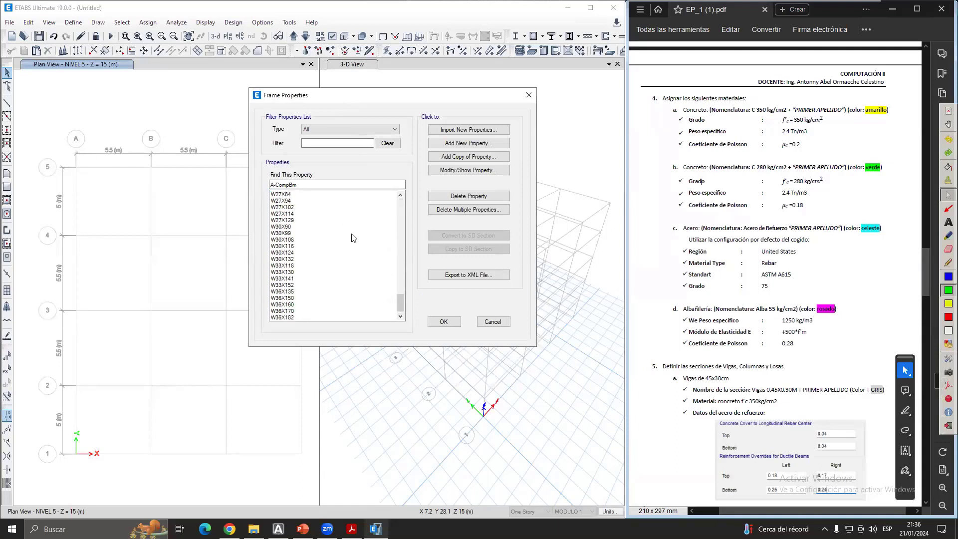
scroll(272, 214, "up", 20)
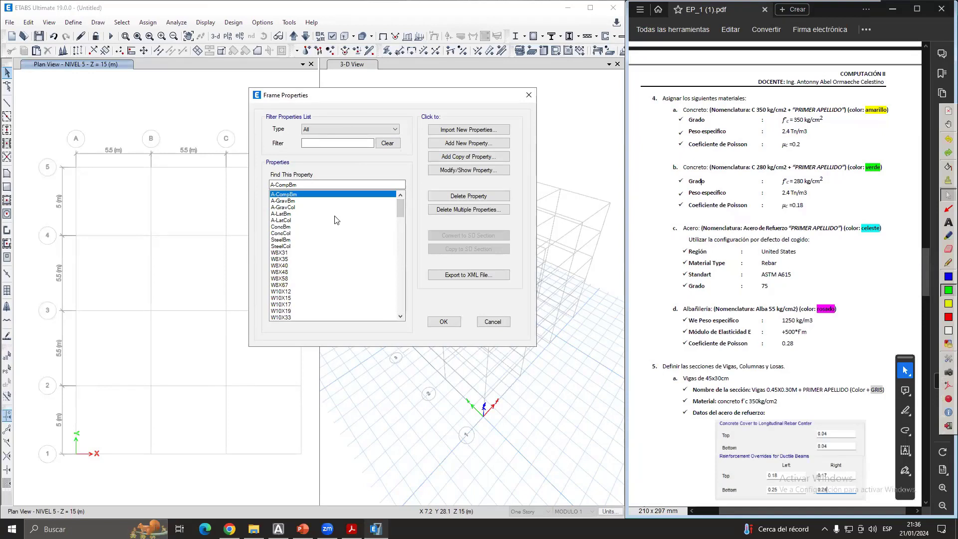
- Review the beam and column section requirements under item 5 of the assignment PDF
left_click(749, 240)
scroll(749, 240, "down", 2)
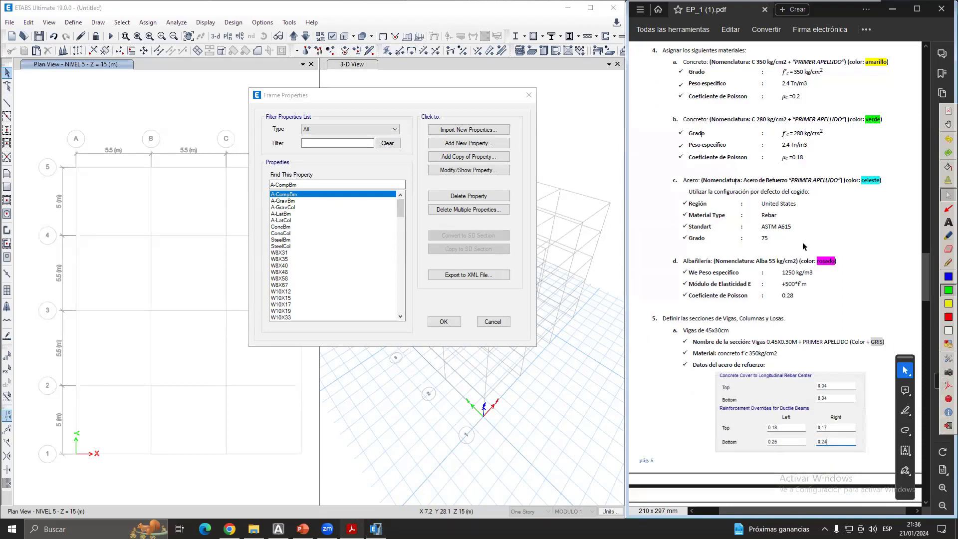
scroll(826, 253, "down", 1)
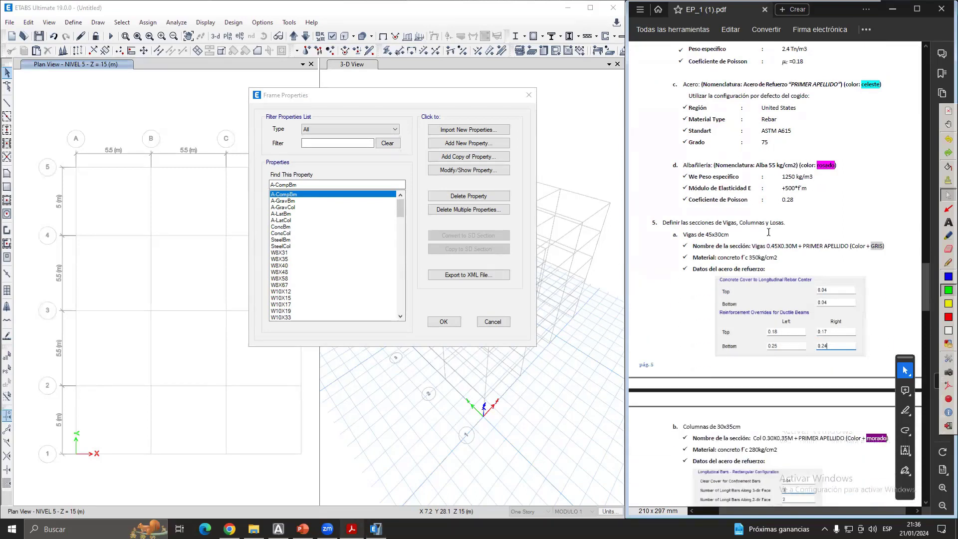
scroll(759, 235, "down", 1)
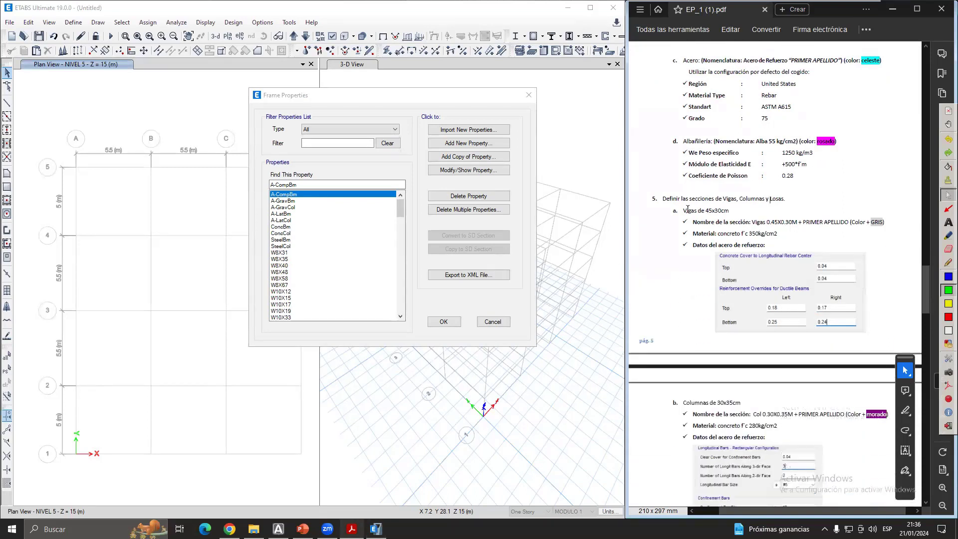
left_click_drag(660, 197, 785, 200)
left_click(693, 194)
scroll(791, 203, "down", 3)
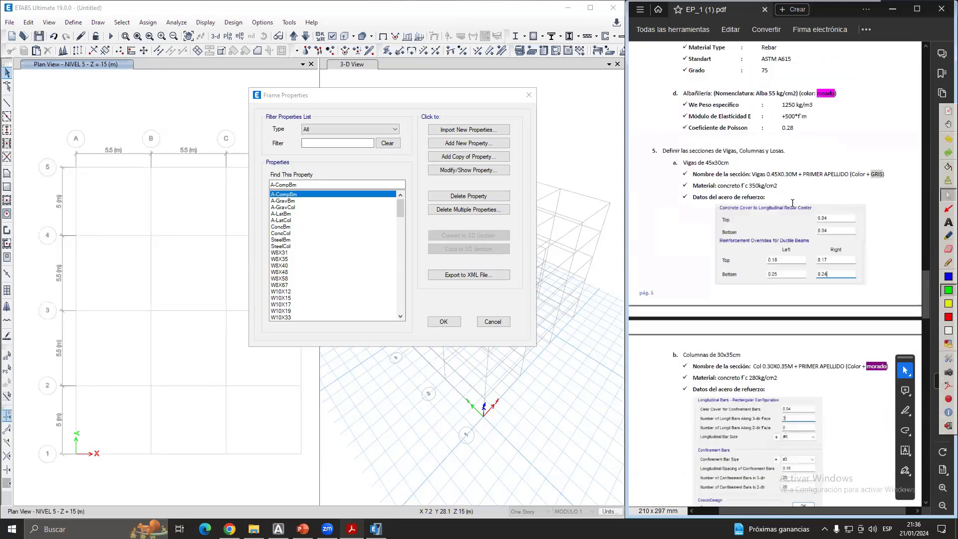
scroll(791, 203, "down", 3)
scroll(791, 233, "up", 7)
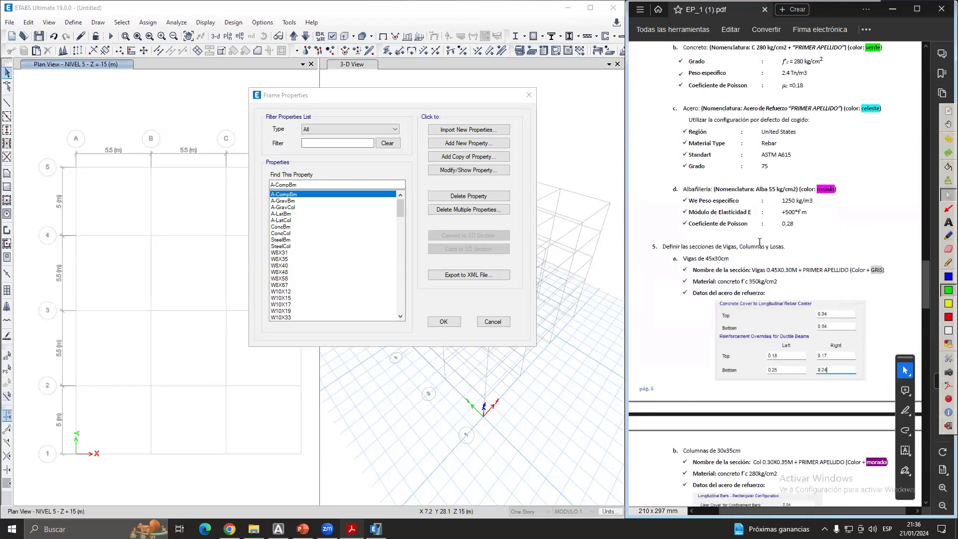
scroll(758, 240, "down", 1)
scroll(708, 203, "down", 1)
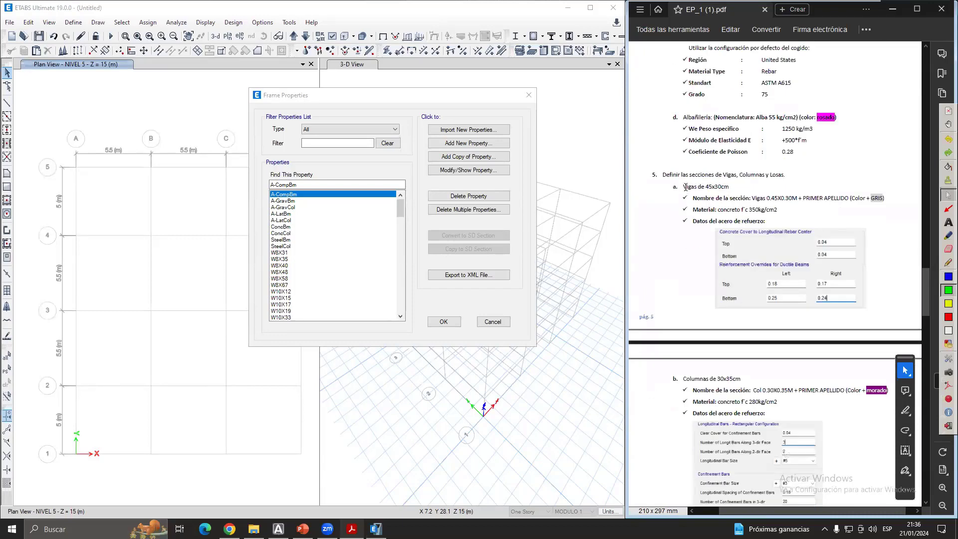
- Copy the section name "Vigas 0.45X0.30M" from the 45x30 cm beam item in the PDF
left_click_drag(683, 187, 729, 187)
scroll(754, 219, "down", 1)
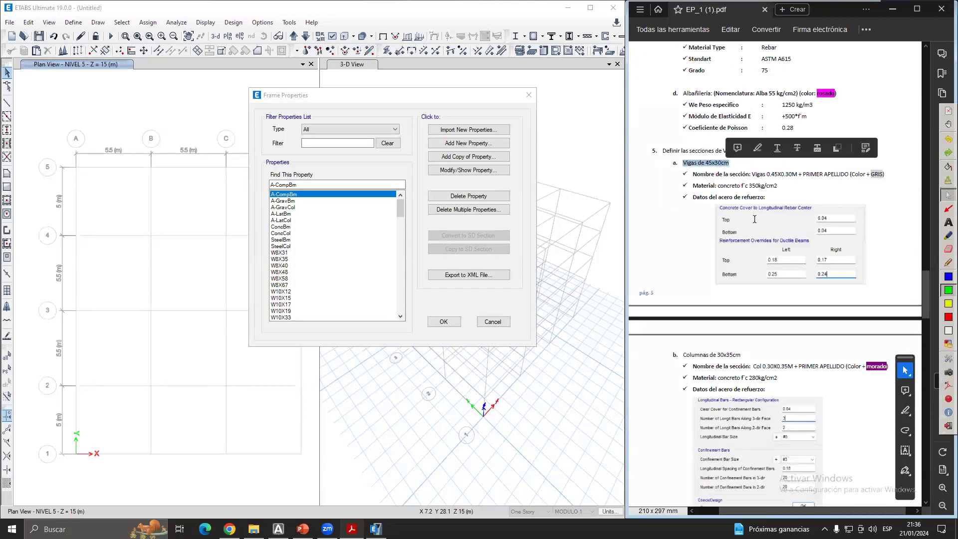
left_click(728, 170)
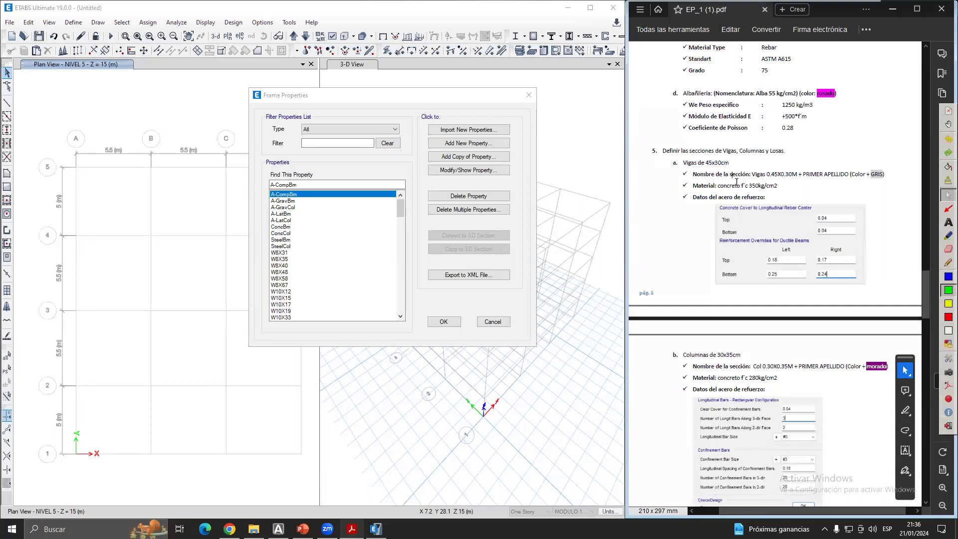
left_click_drag(752, 175, 797, 176)
key("ctrl+c")
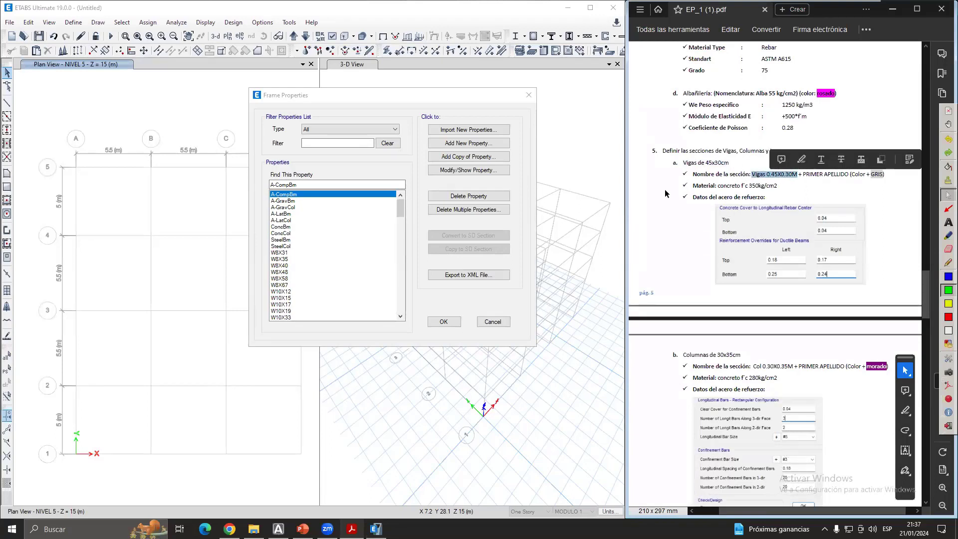
- Add a new frame section property in ETABS with the Concrete Rectangular shape
left_click(470, 144)
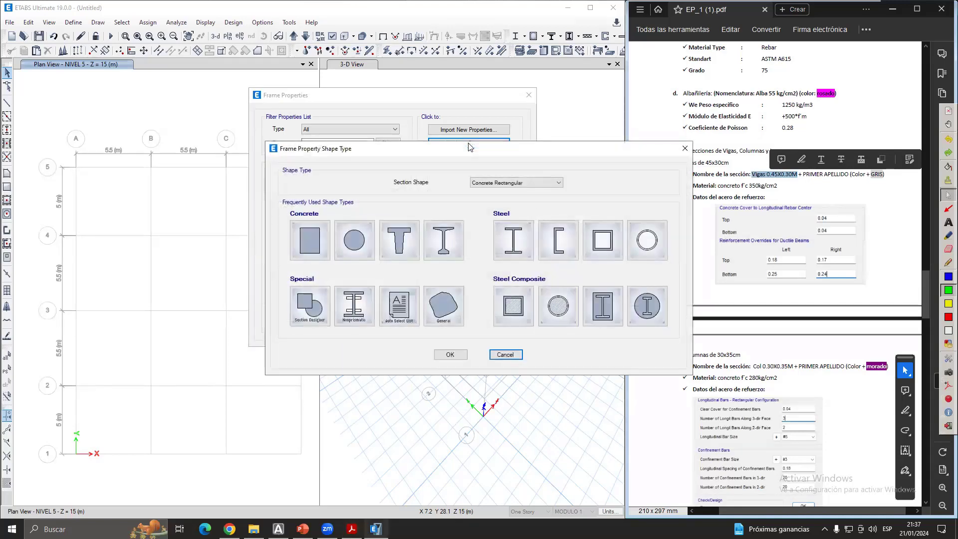
left_click(521, 183)
left_click(522, 186)
left_click(522, 186)
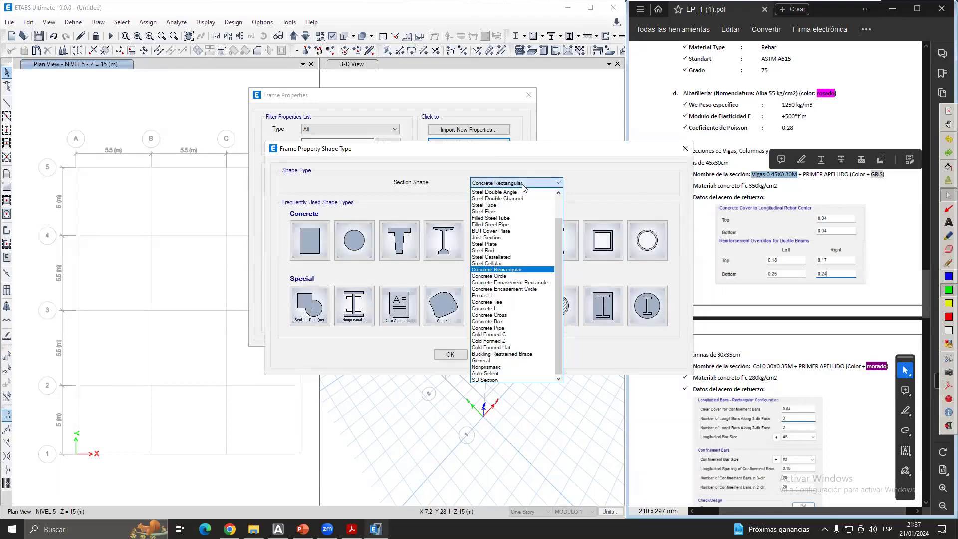
left_click(403, 187)
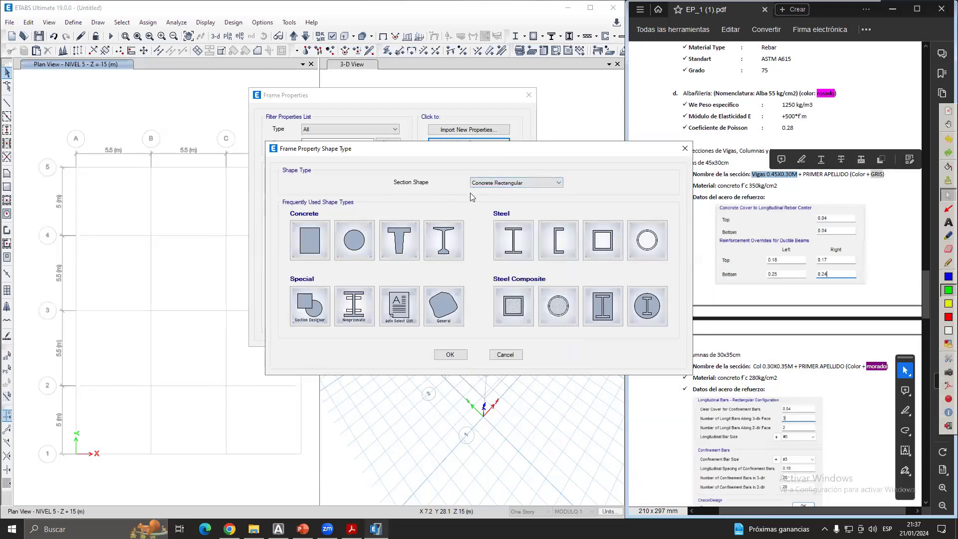
left_click(517, 184)
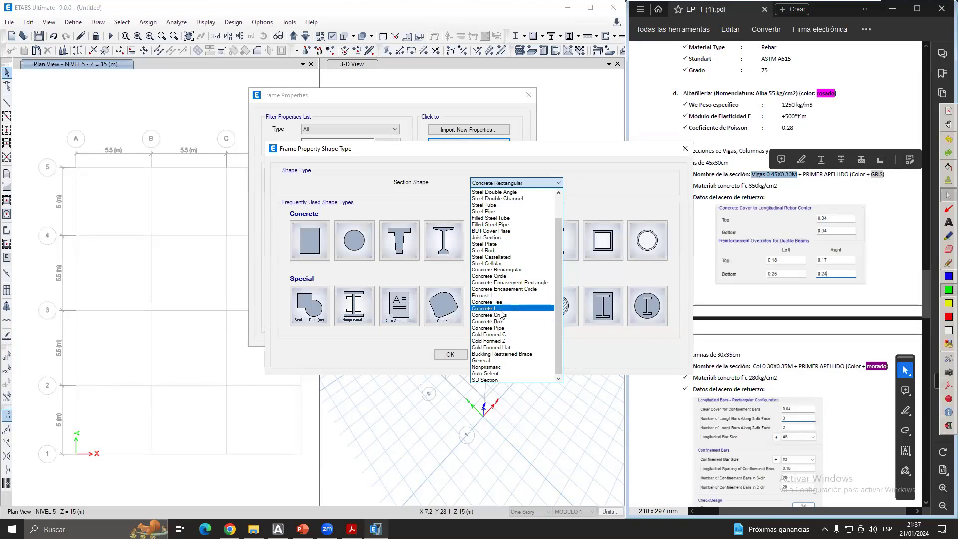
left_click(609, 187)
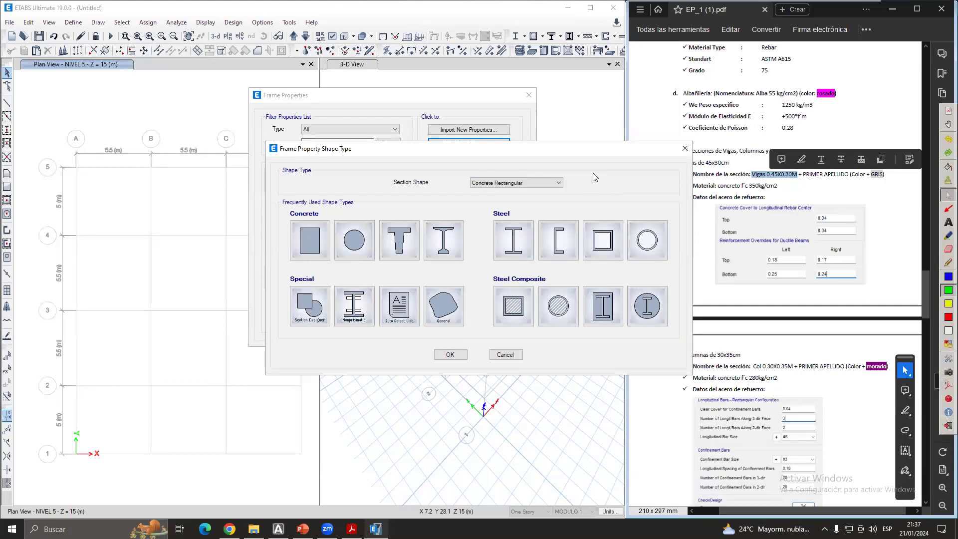
left_click_drag(538, 152, 486, 138)
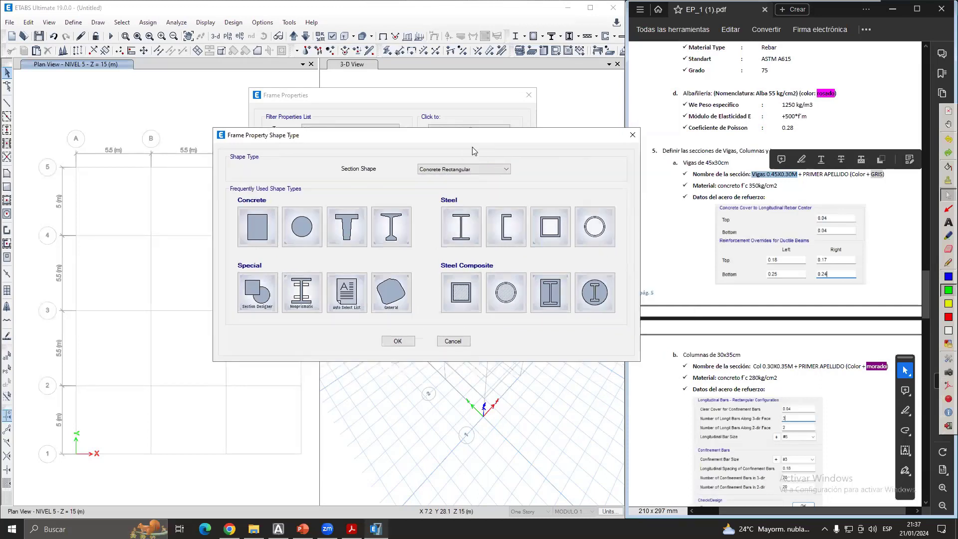
left_click(451, 169)
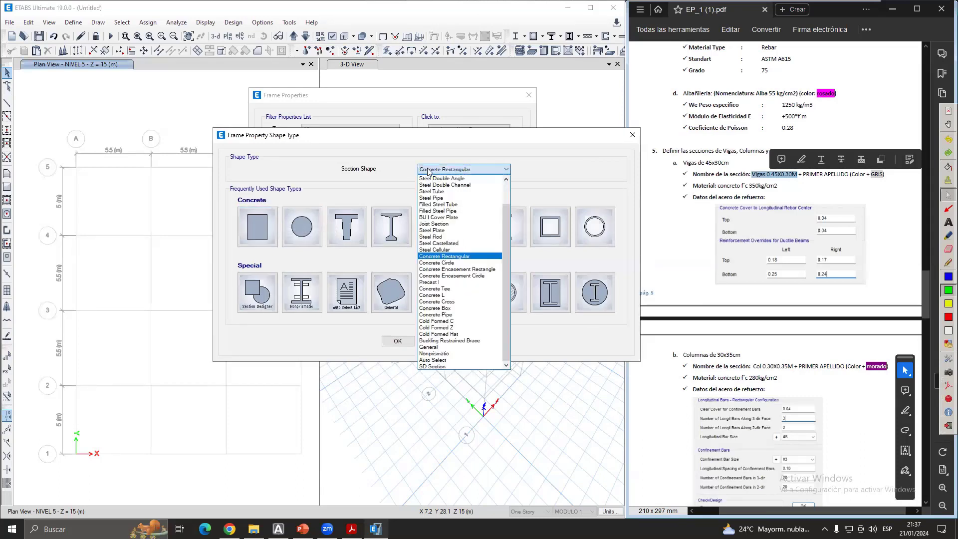
left_click(437, 256)
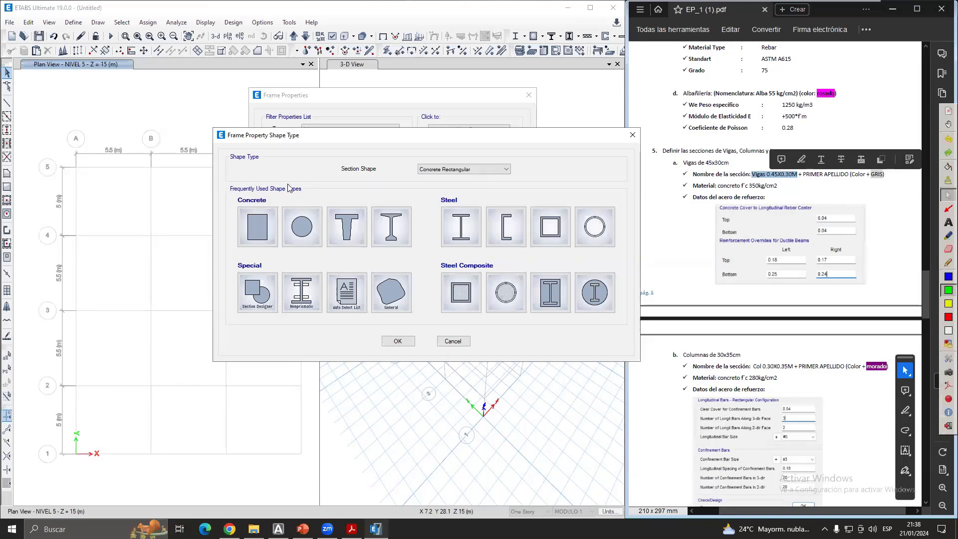
left_click(256, 227)
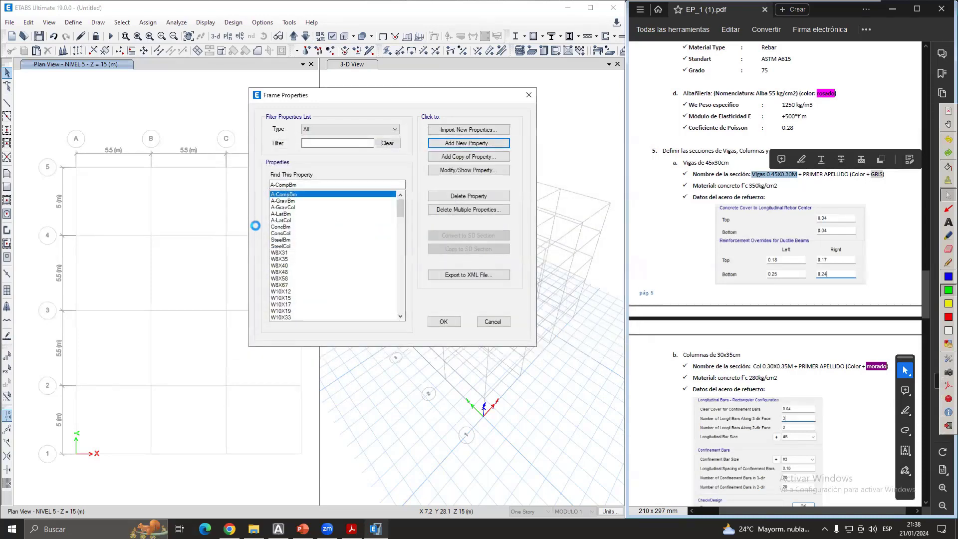
- Name the new section "Vigas 0.45X0.30M" and assign it the custom C 350 kg/cm2 concrete material
left_click_drag(500, 106, 438, 99)
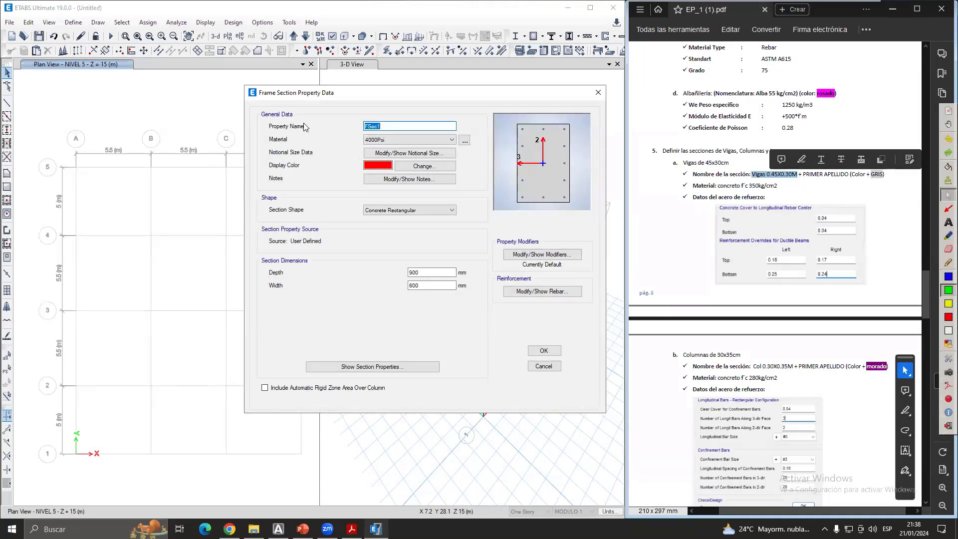
left_click_drag(401, 126, 311, 125)
key("ctrl+v")
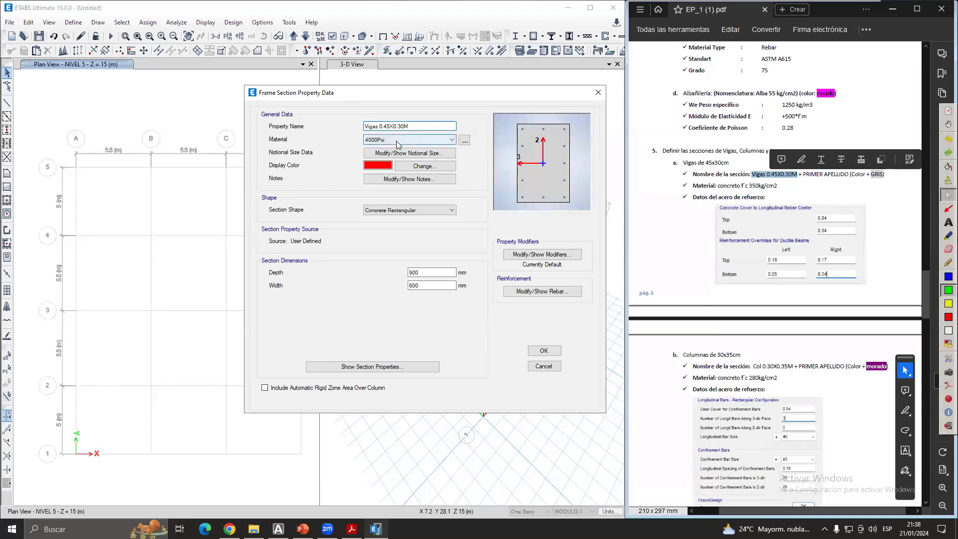
left_click(398, 139)
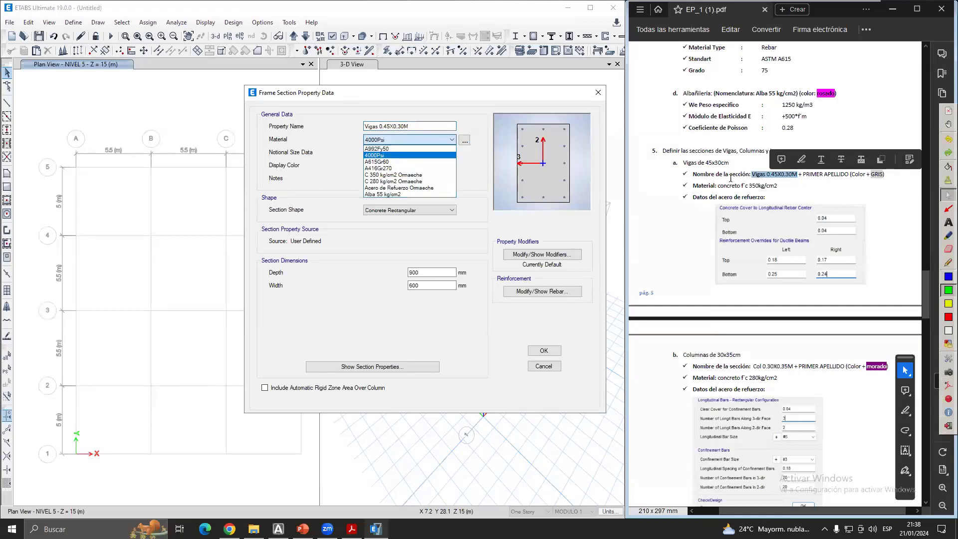
left_click(755, 187)
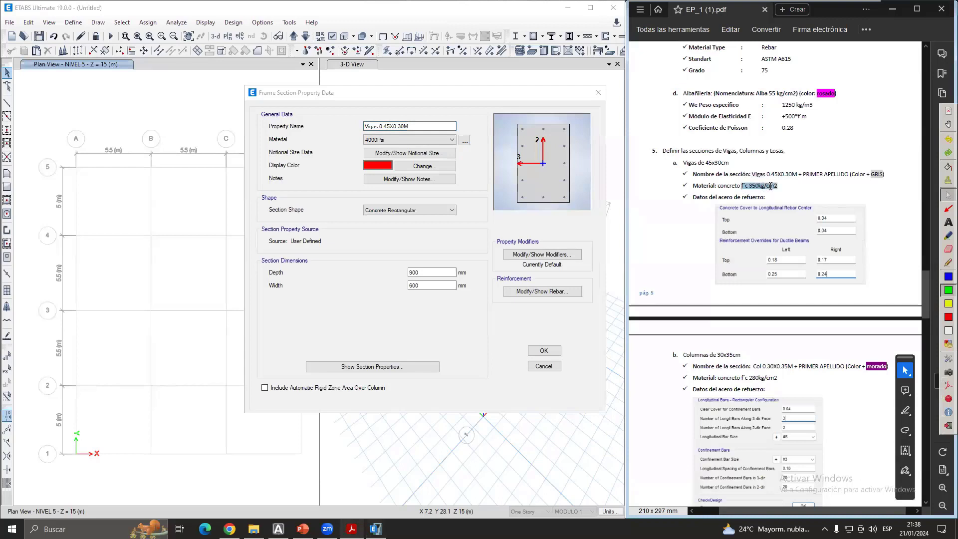
left_click(425, 140)
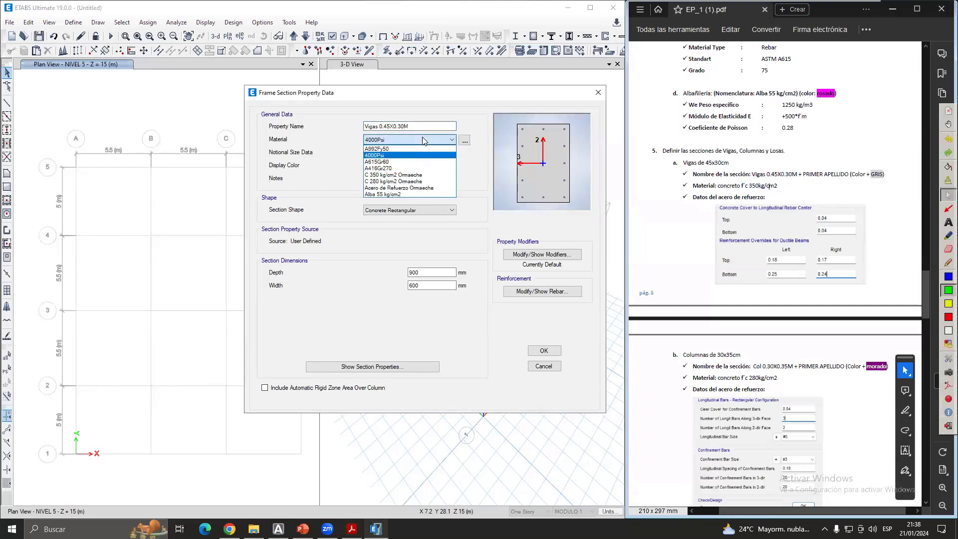
left_click(390, 175)
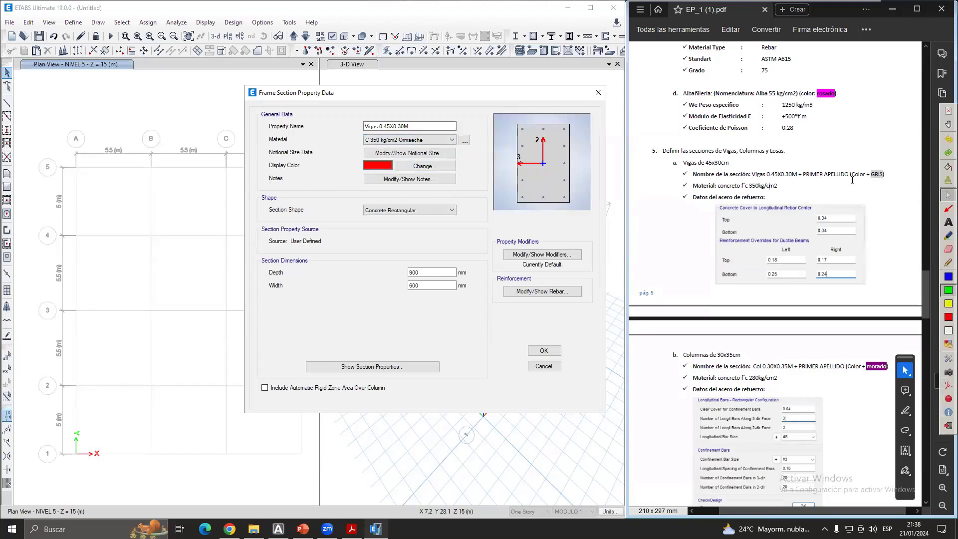
- Set the beam section's display color to light gray
left_click(414, 166)
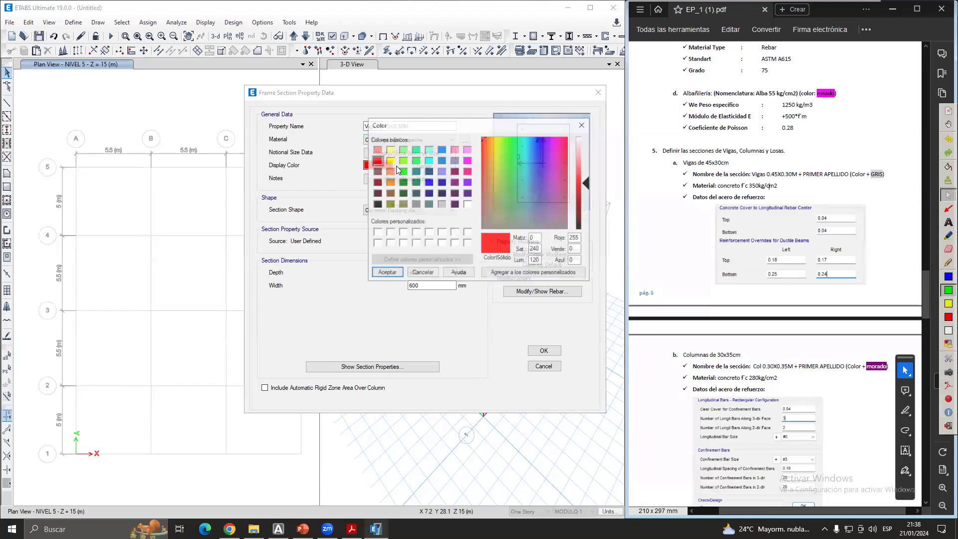
left_click(443, 202)
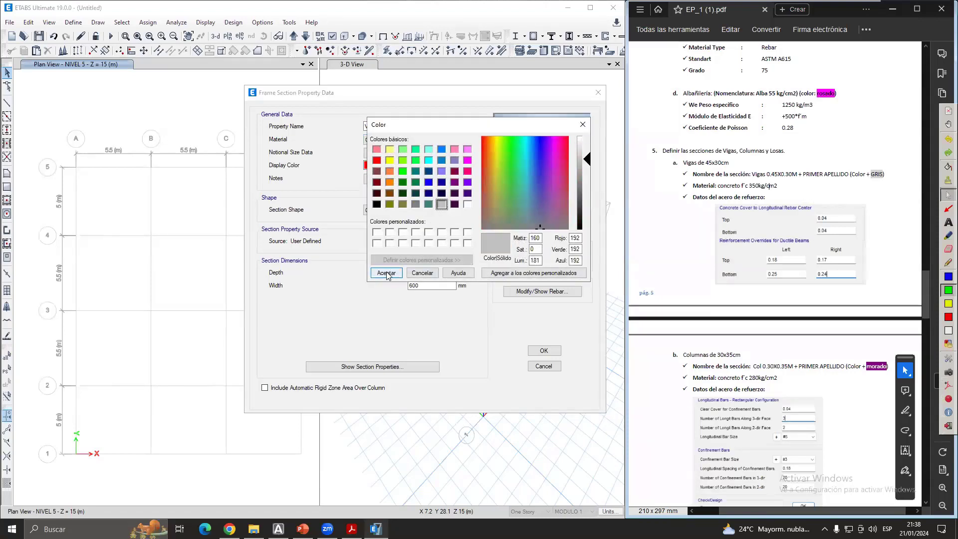
left_click(388, 272)
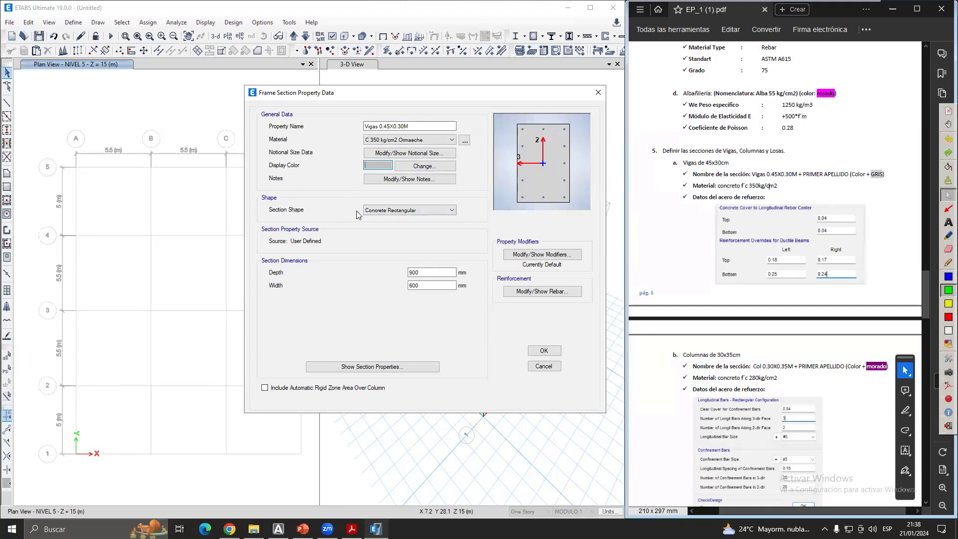
- Try the Concrete Circle section shape for the beam and restore Concrete Rectangular
left_click(433, 210)
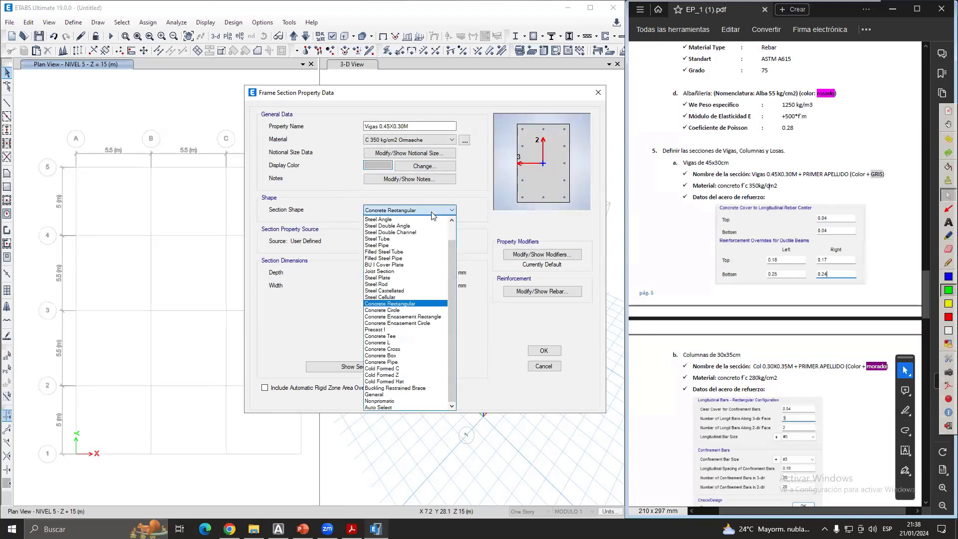
left_click(413, 304)
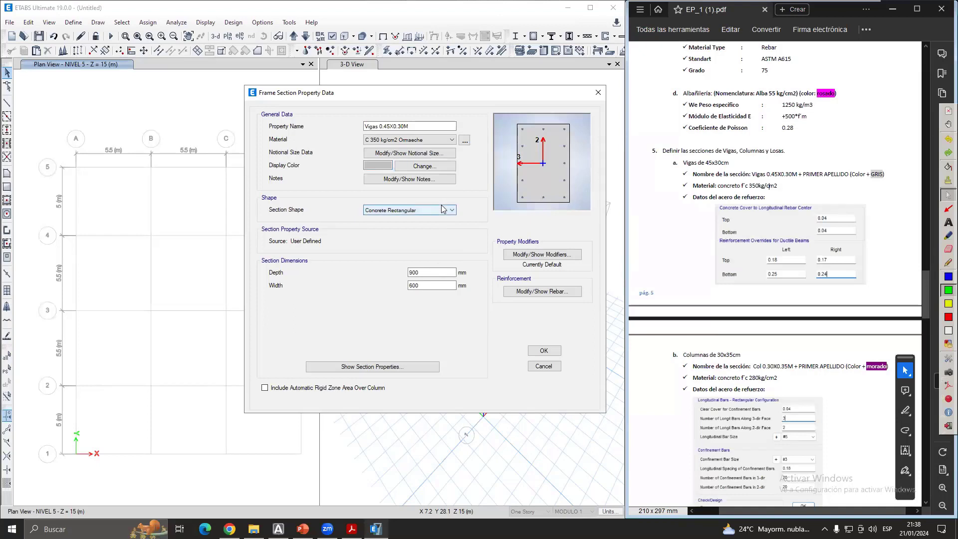
left_click(443, 210)
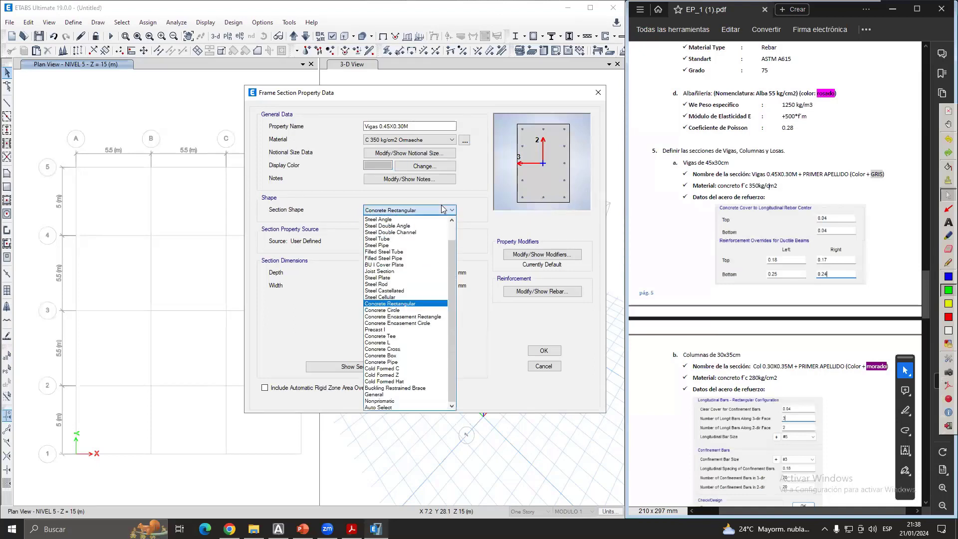
left_click(401, 310)
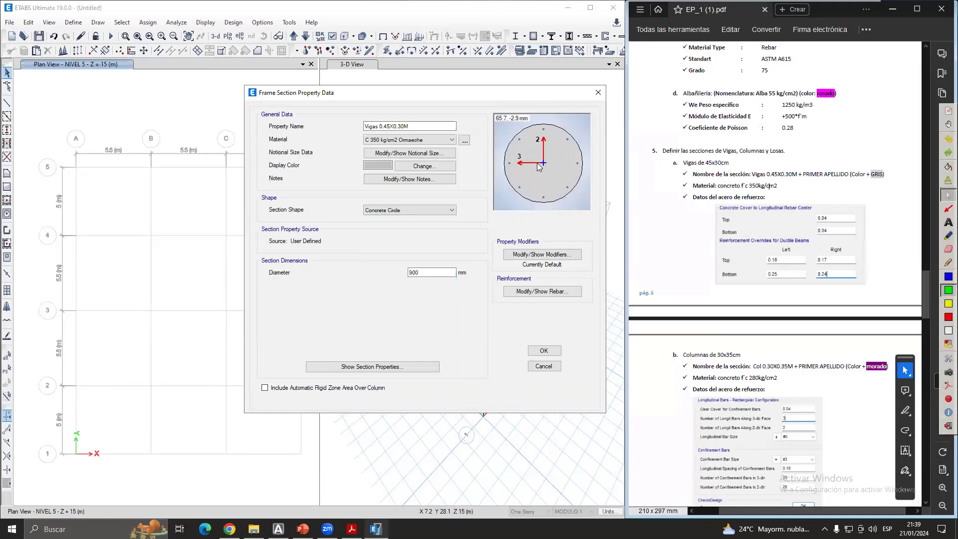
left_click(406, 210)
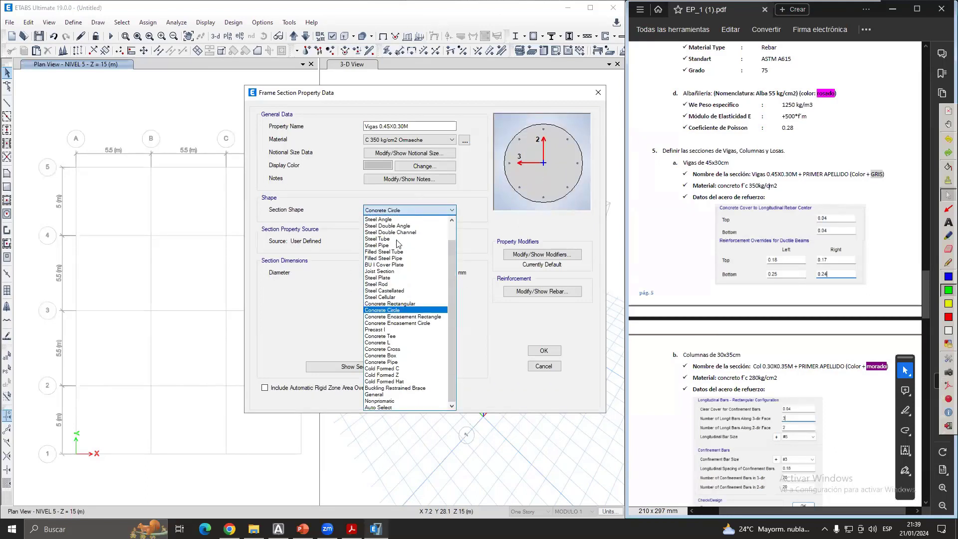
left_click(412, 304)
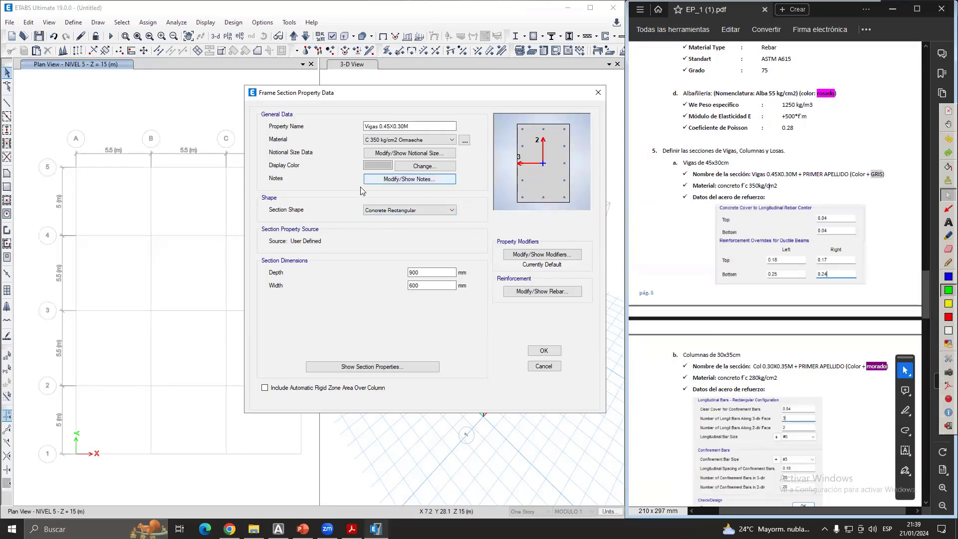
- Mark the height in red with an "h" and the width in green with a "b" on the beam section preview
left_click_drag(424, 273, 351, 267)
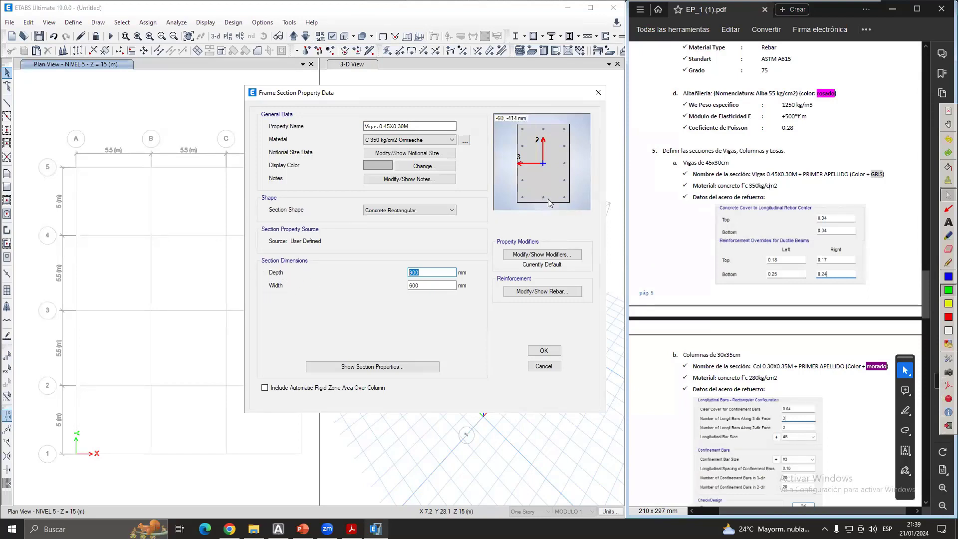
left_click(947, 317)
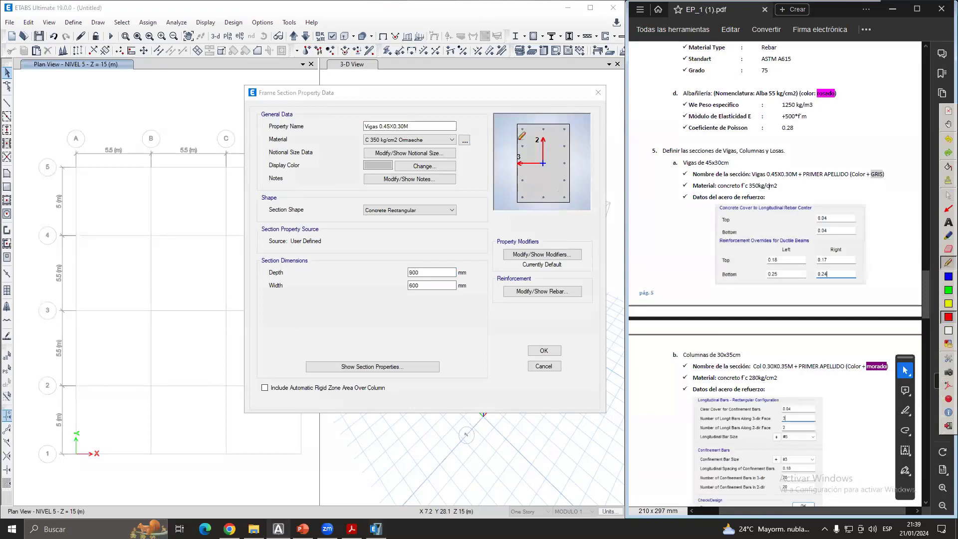
left_click_drag(517, 124, 515, 202)
left_click_drag(519, 156, 529, 162)
left_click(948, 290)
left_click_drag(516, 124, 575, 128)
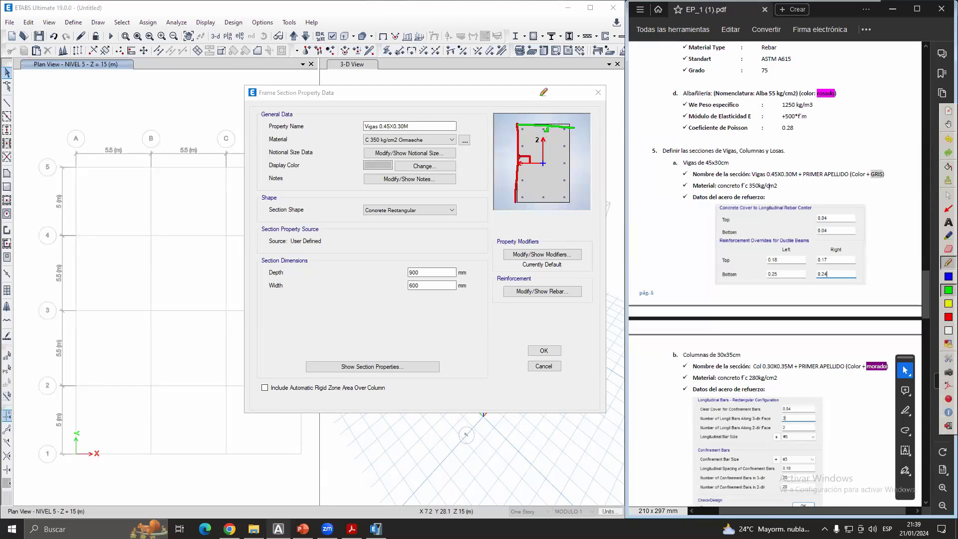
left_click_drag(540, 96, 543, 108)
left_click(948, 317)
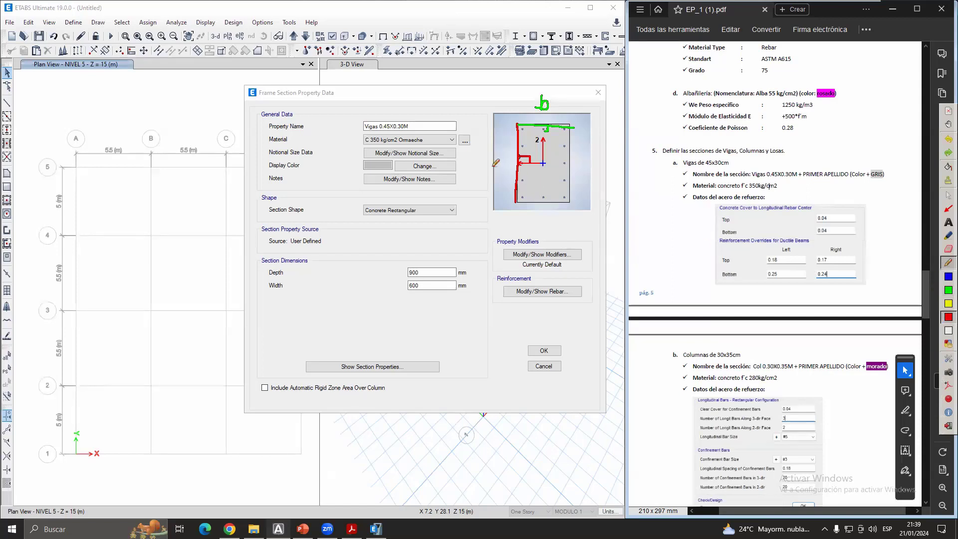
left_click_drag(489, 145, 502, 175)
left_click(947, 196)
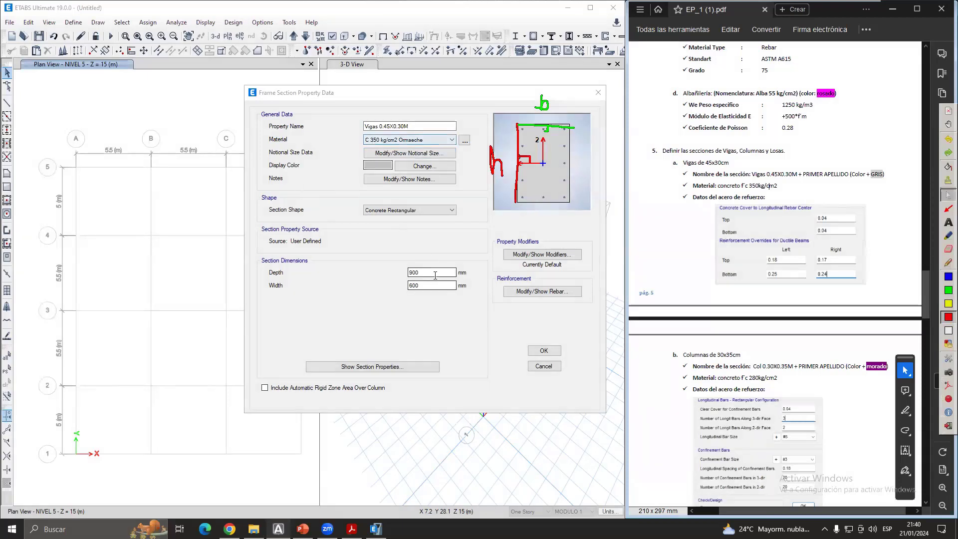
- Underline the millimetre units of the depth and width dimensions in blue
left_click(260, 266)
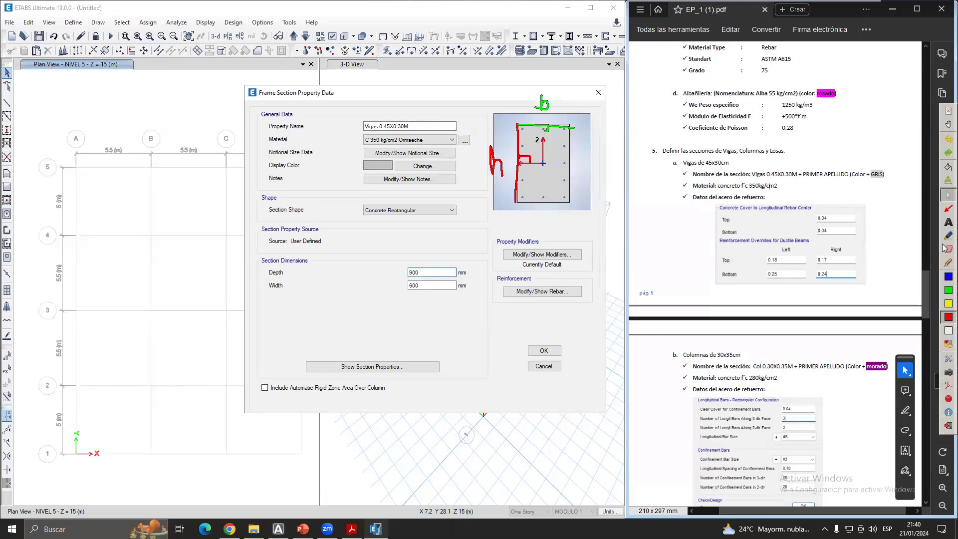
left_click(948, 261)
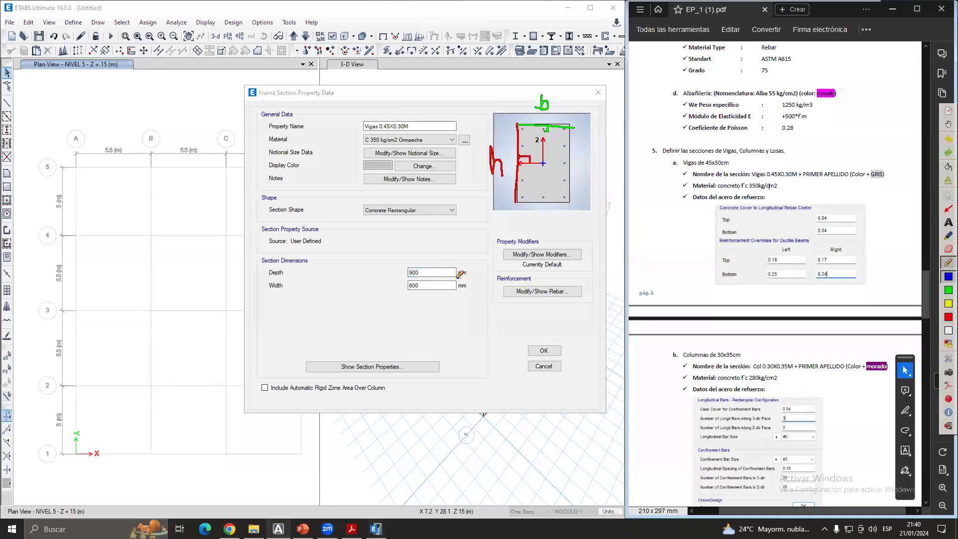
mouse_move(456, 278)
left_mouse_down()
mouse_move(469, 277)
mouse_move(469, 291)
left_mouse_up()
left_click(948, 195)
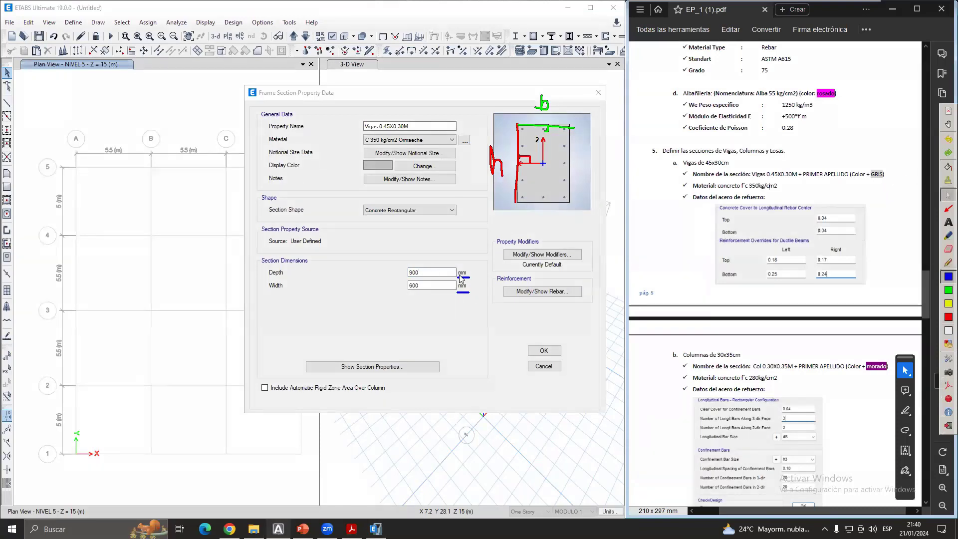
- Set the beam section's depth to 450 mm and its width to 300 mm
left_click_drag(420, 272, 370, 273)
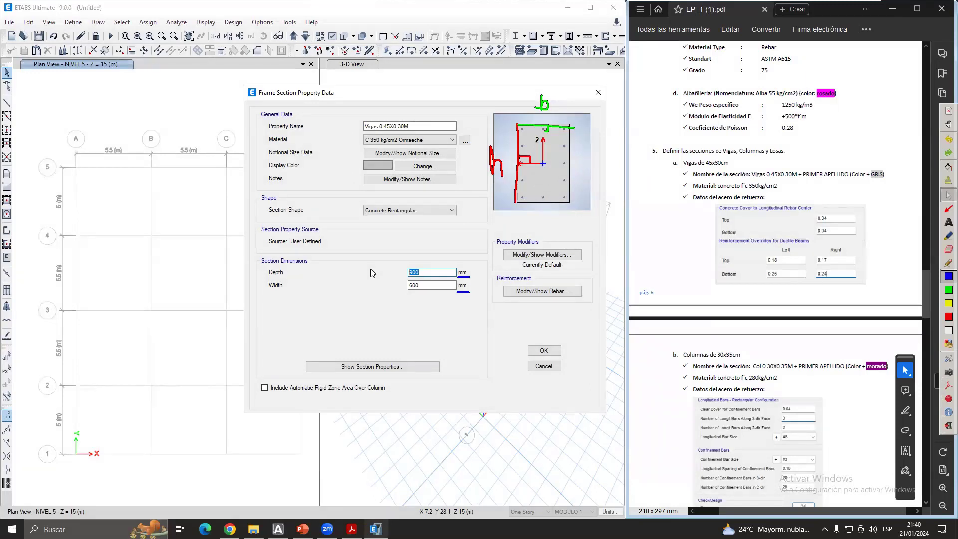
type("450")
left_click_drag(431, 288, 392, 289)
type("3")
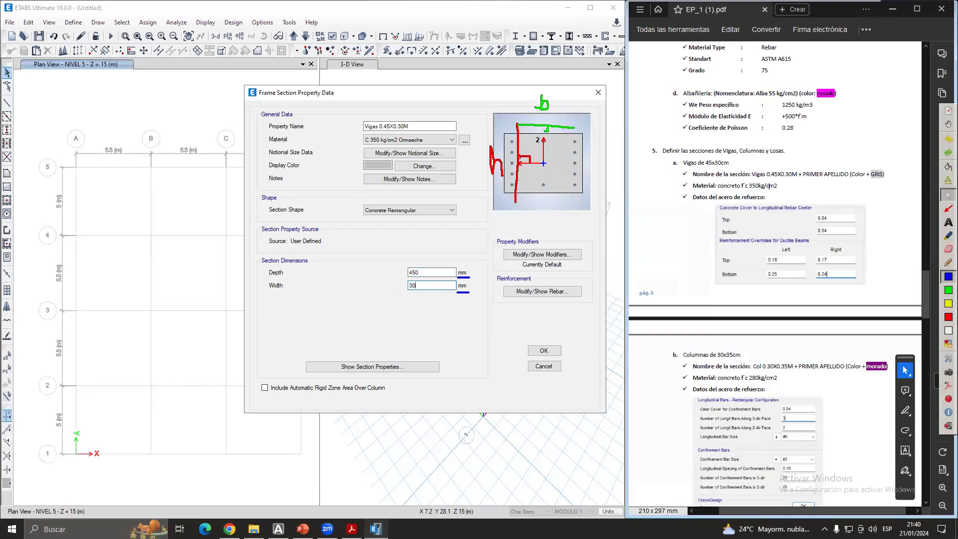
left_click(431, 273)
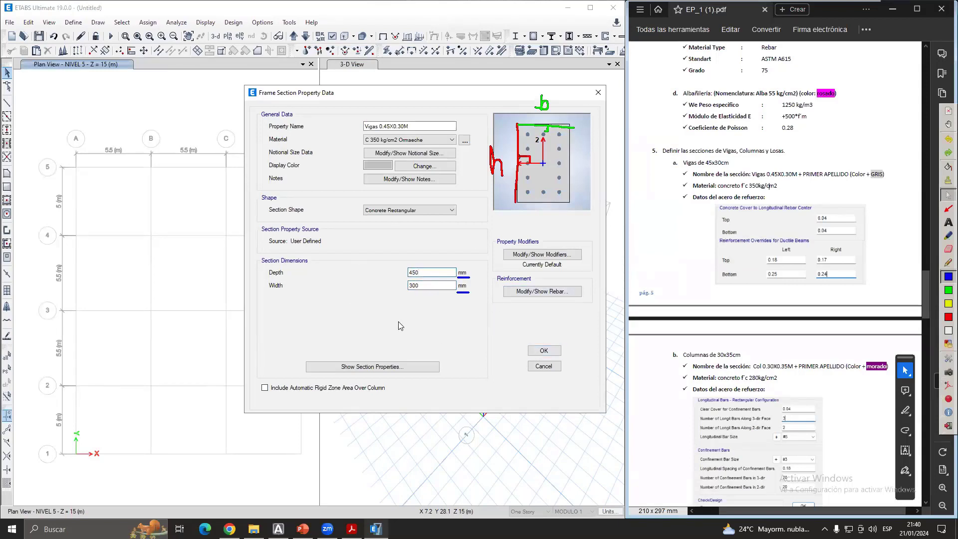
- Review the beam section's property and stiffness modification factors and close them without changes
left_click(945, 298)
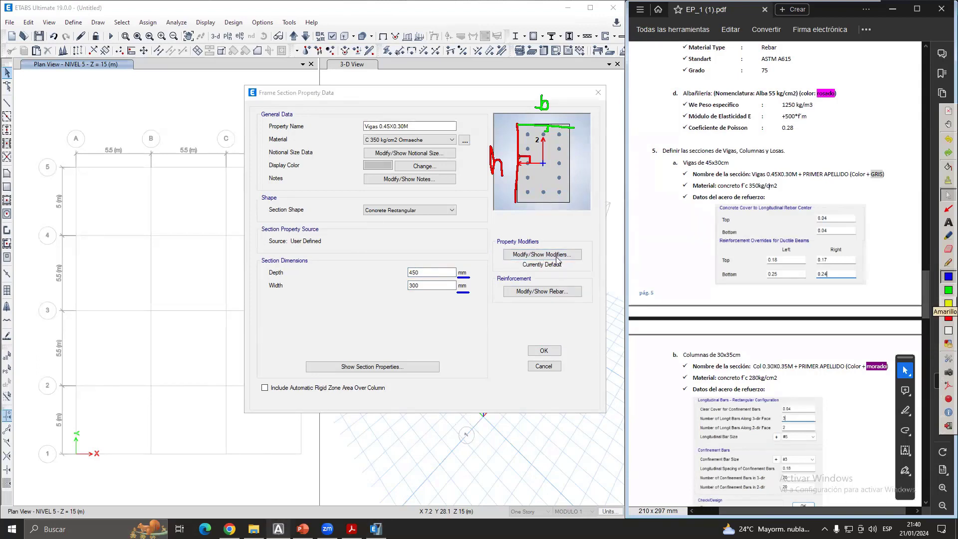
left_click(530, 255)
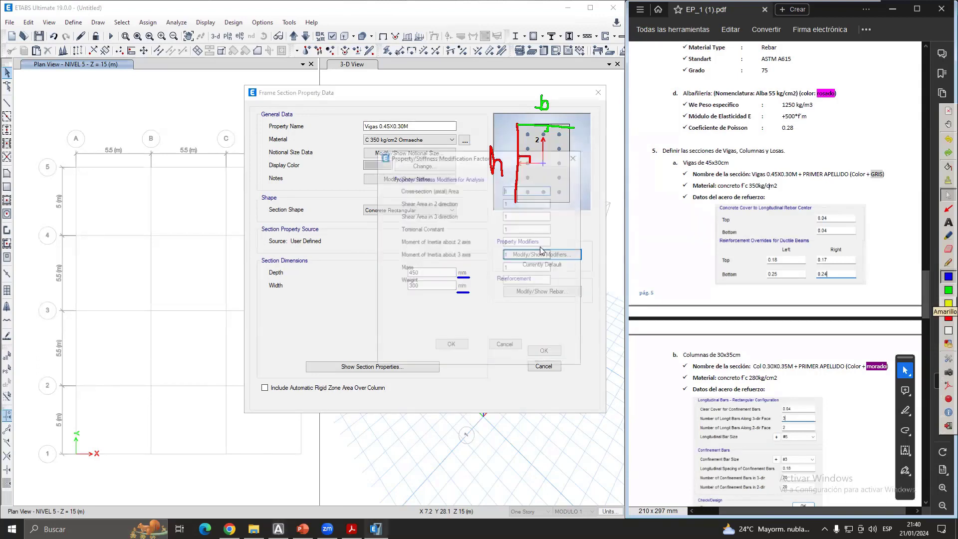
left_click_drag(446, 160, 628, 176)
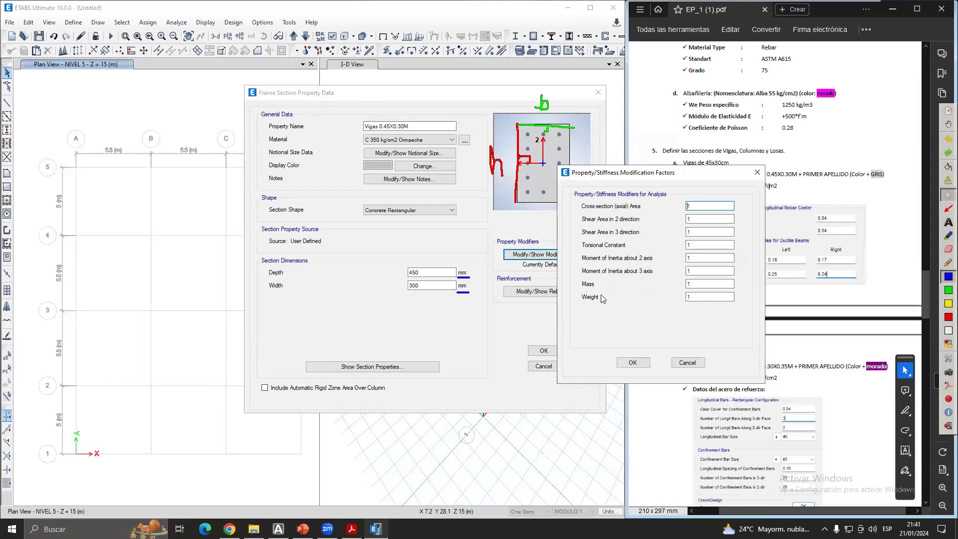
left_click(756, 172)
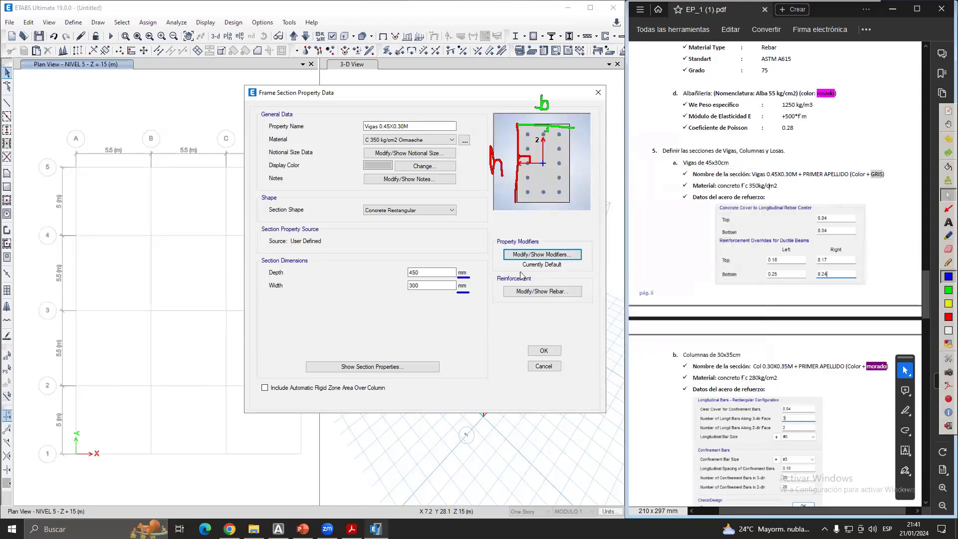
- Underline the section's reinforcement option in yellow
left_click(948, 303)
left_click(948, 262)
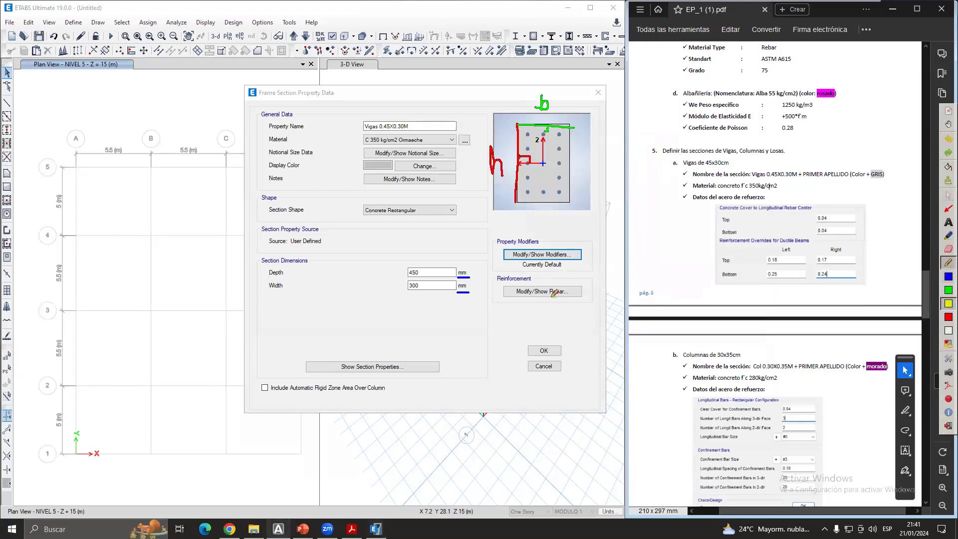
left_click_drag(489, 302, 594, 298)
left_click(948, 195)
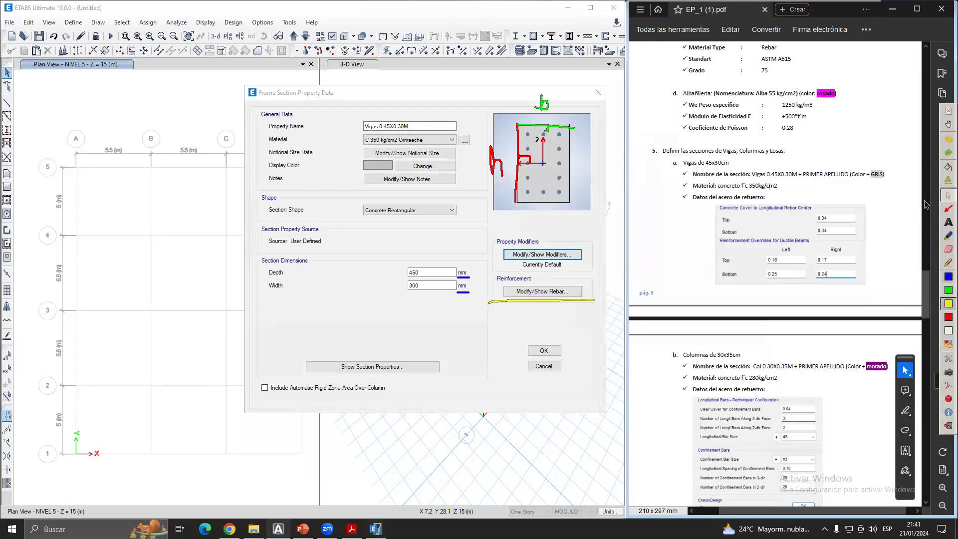
- Open the beam section's reinforcement data and clear the pen annotations from the screen
left_click(558, 296)
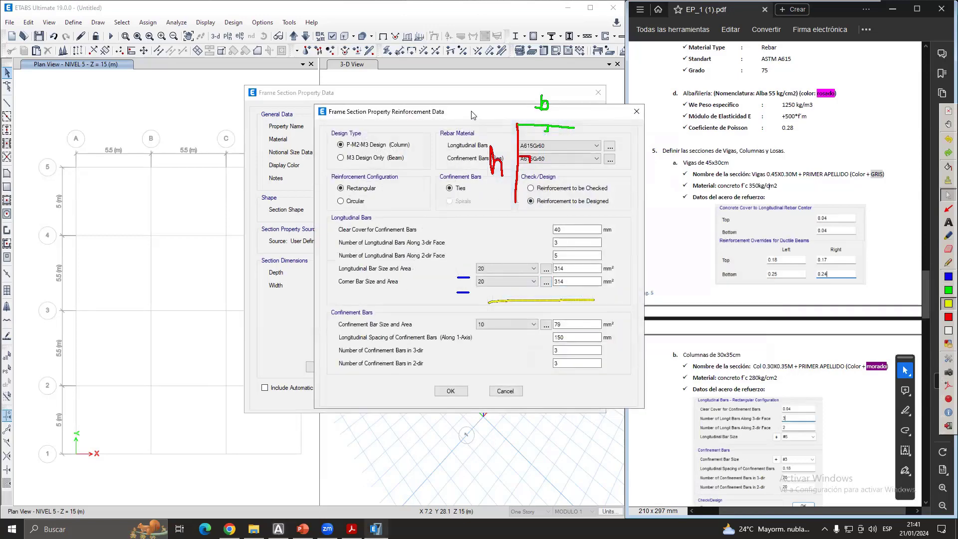
left_click_drag(441, 106, 399, 98)
left_click(940, 181)
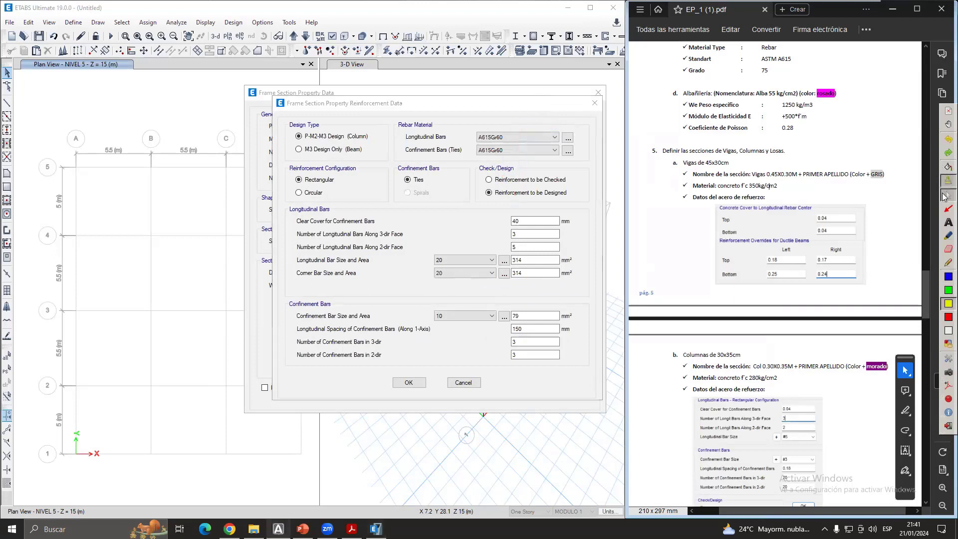
mouse_move(465, 106)
left_mouse_down()
mouse_move(473, 108)
mouse_move(461, 114)
left_mouse_up()
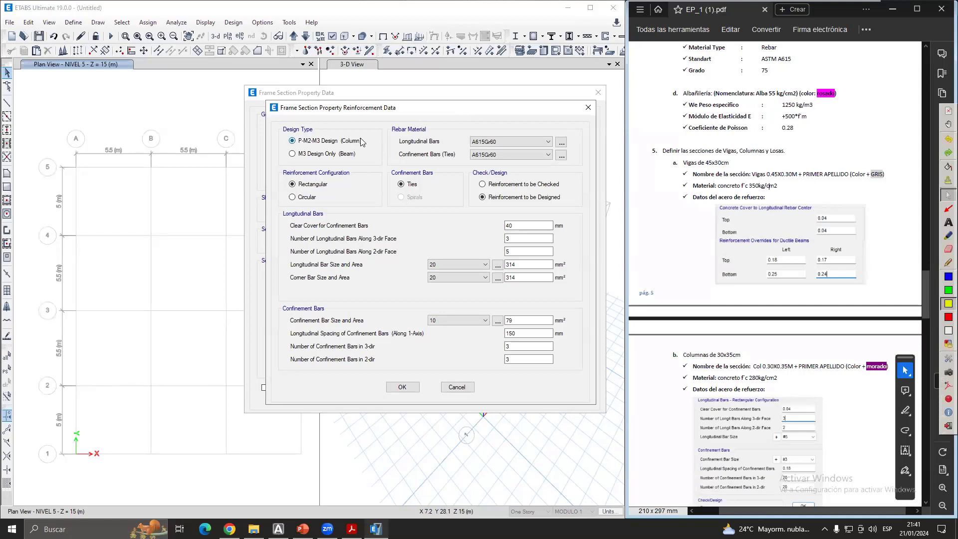
- Bracket the column and beam design types in green and label them "C/V"
left_click(948, 290)
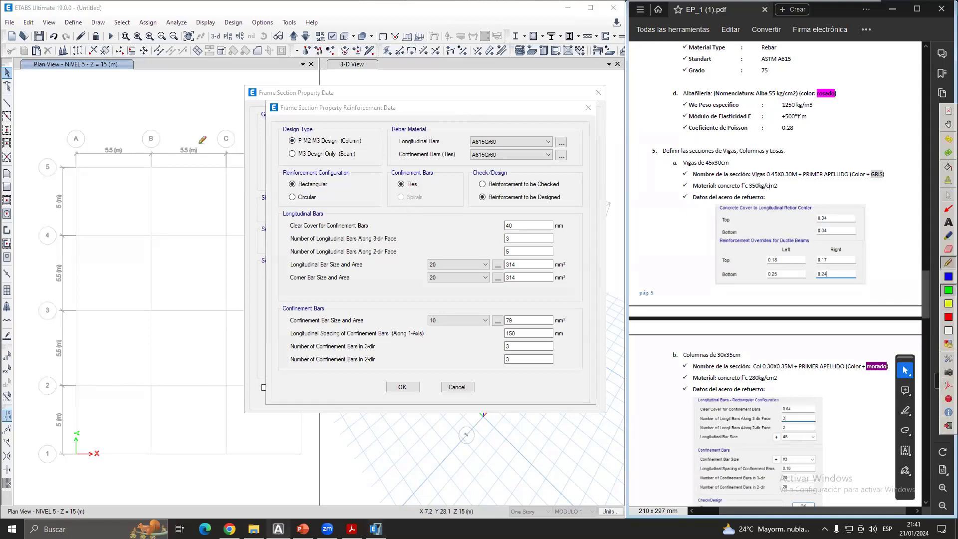
mouse_move(284, 125)
left_mouse_down()
mouse_move(271, 140)
mouse_move(273, 163)
left_mouse_up()
mouse_move(211, 129)
left_mouse_down()
mouse_move(187, 164)
mouse_move(247, 131)
left_mouse_up()
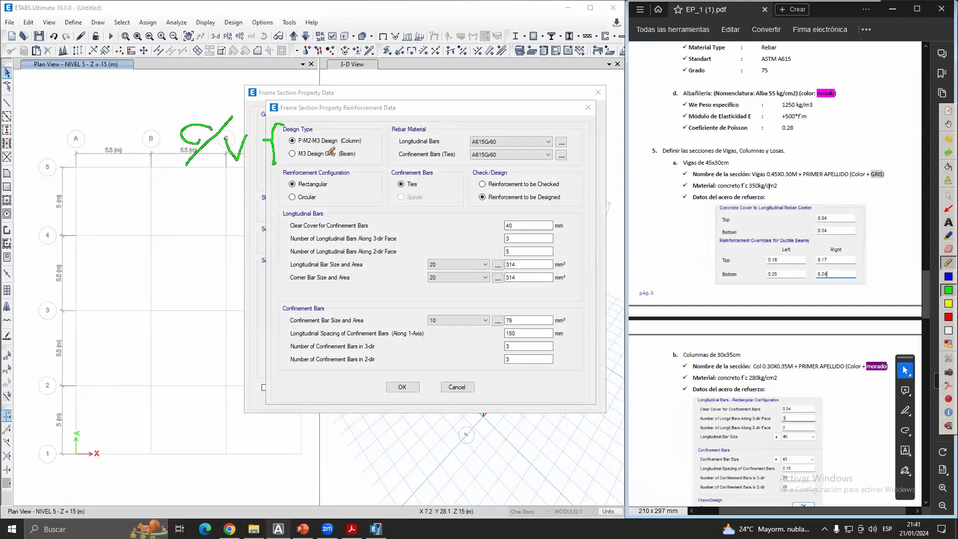
left_click(948, 194)
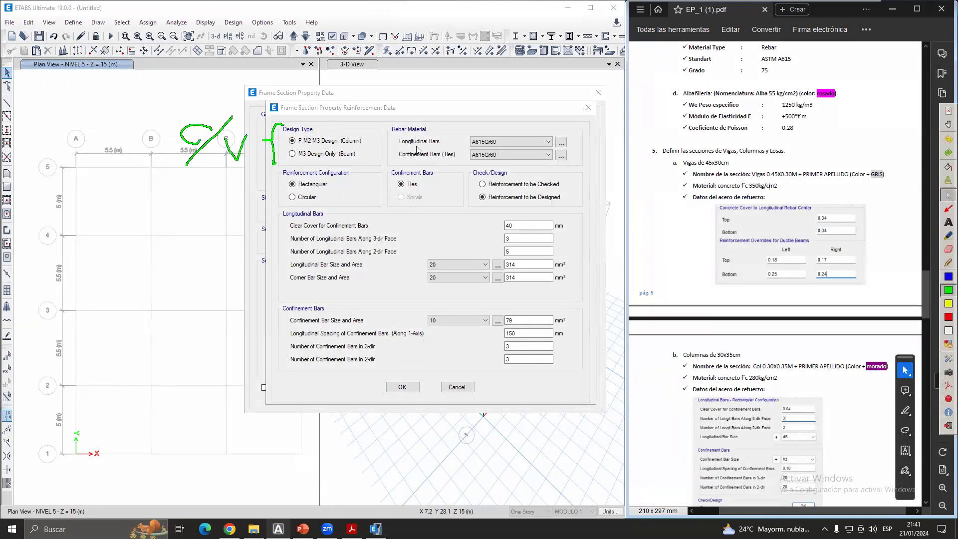
- Set the design type to M3 Design Only (Beam) and assign the custom Acero de Refuerzo material to longitudinal and confinement bars
left_click(292, 155)
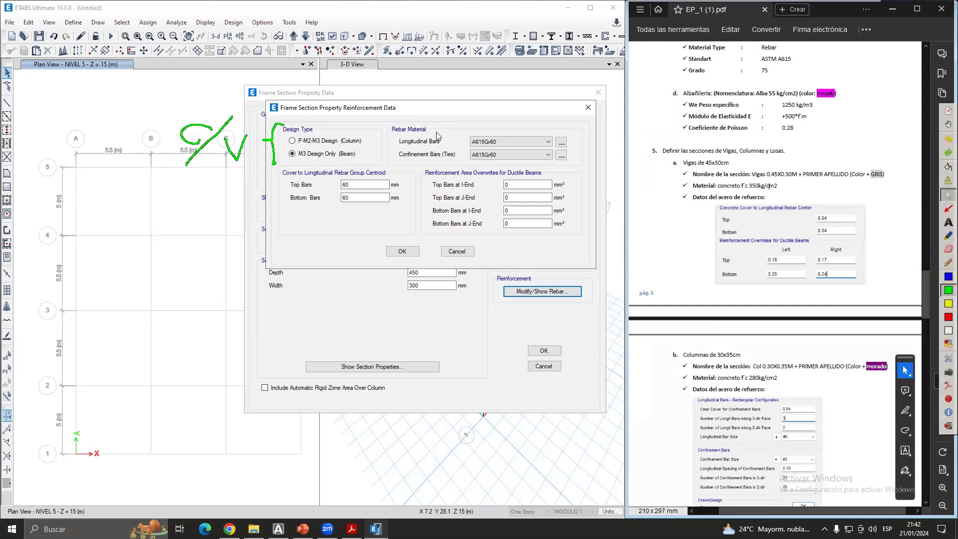
left_click(497, 142)
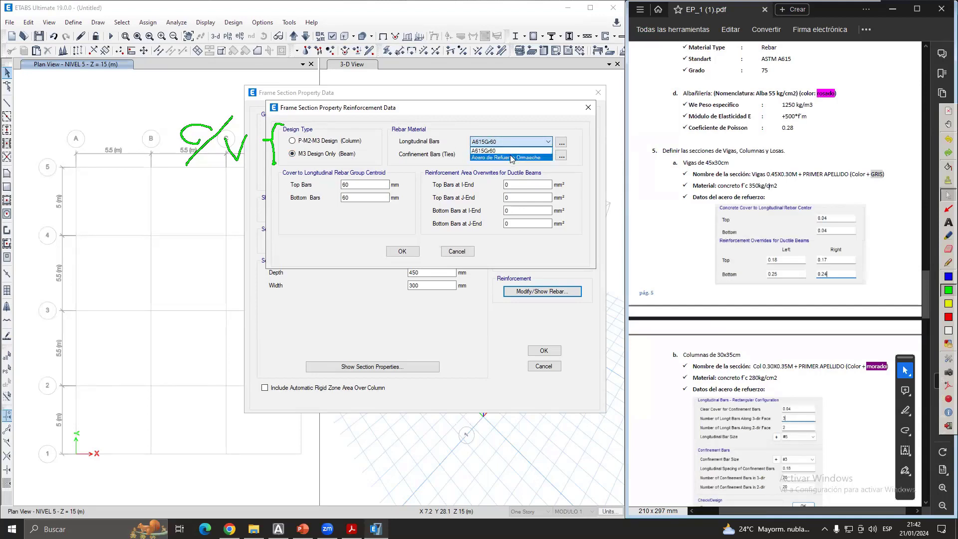
left_click(512, 158)
left_click(513, 155)
left_click(514, 170)
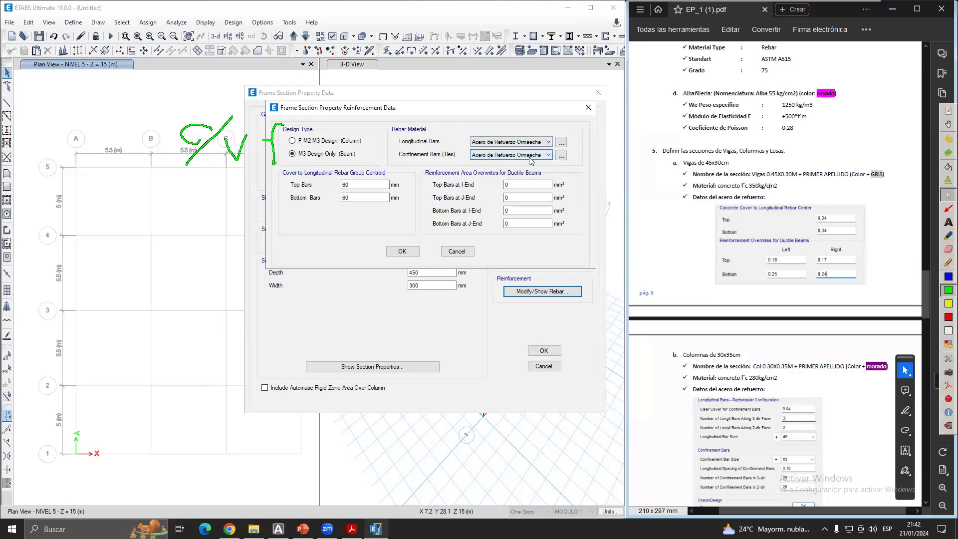
- Check the steel specification and the 45x30 cm beam's cover and reinforcement data in the assignment PDF
scroll(749, 172, "up", 4)
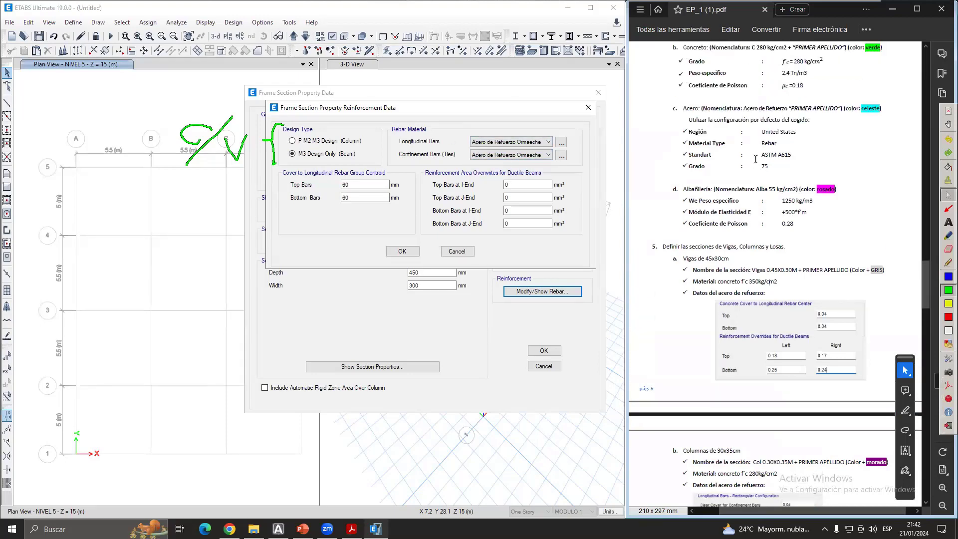
scroll(755, 159, "down", 2)
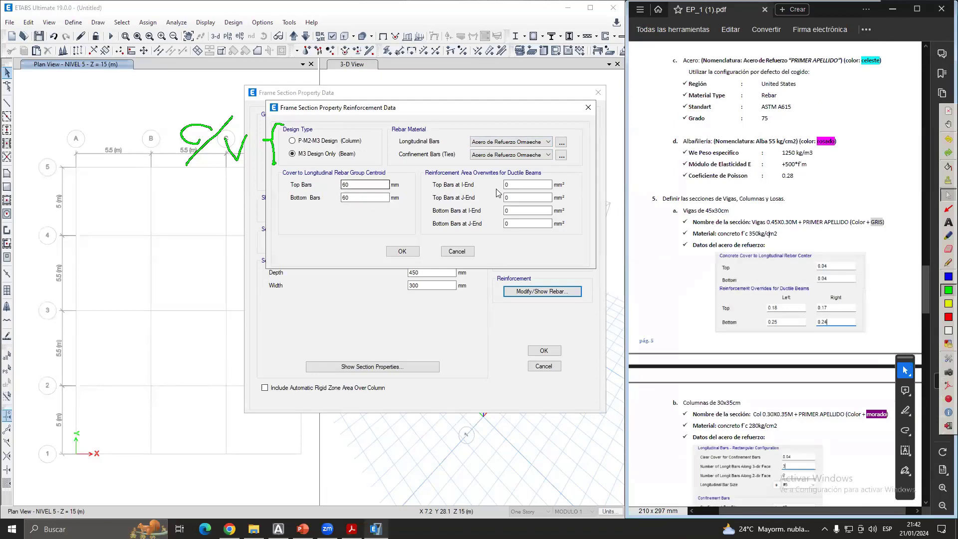
left_click(761, 202)
scroll(761, 201, "down", 2)
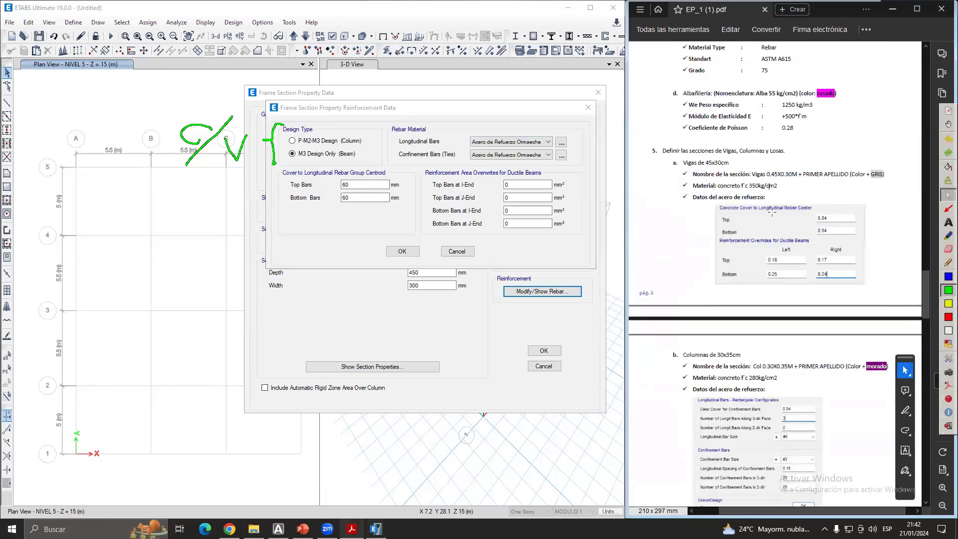
- Bracket the cover group in yellow and underline the mm units of its top and bottom bars in blue
scroll(772, 212, "down", 1)
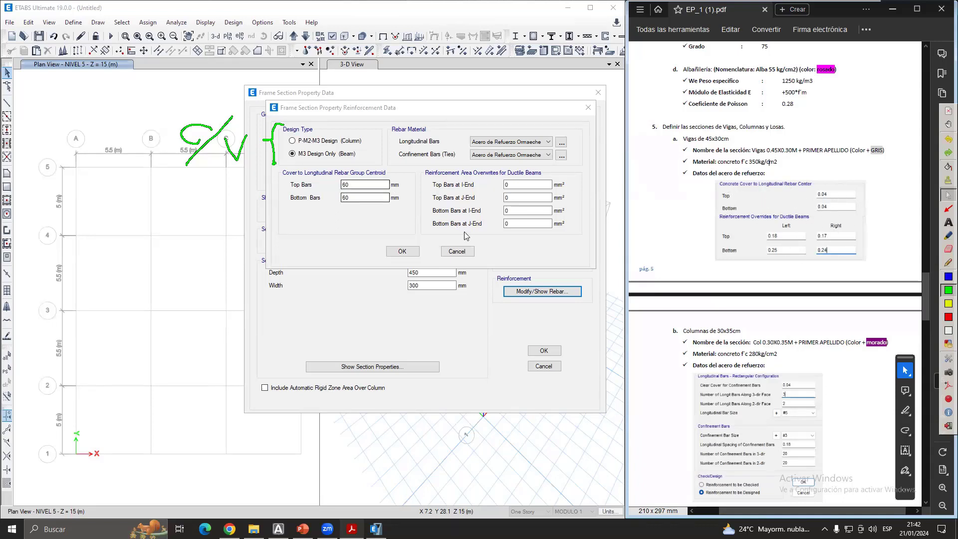
left_click(948, 303)
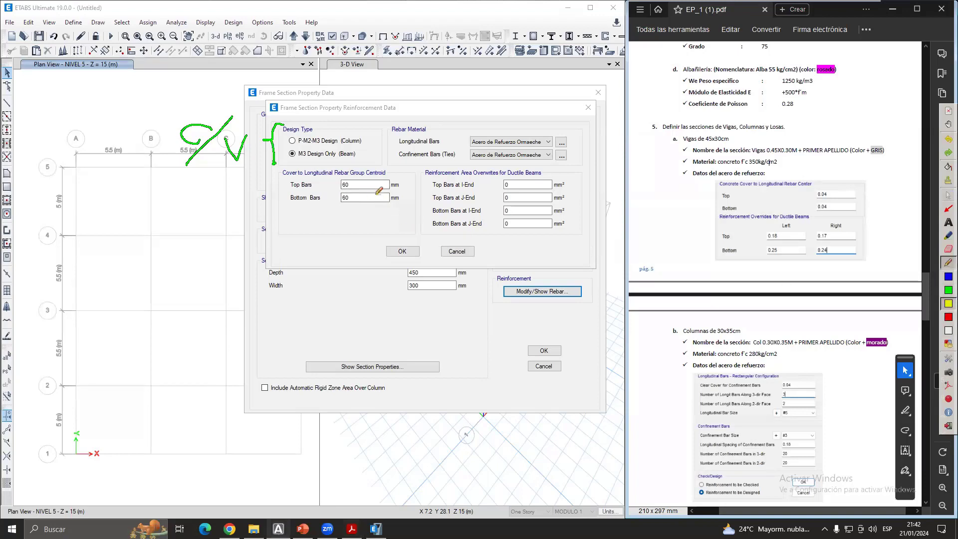
left_click_drag(279, 170, 279, 204)
left_click(947, 195)
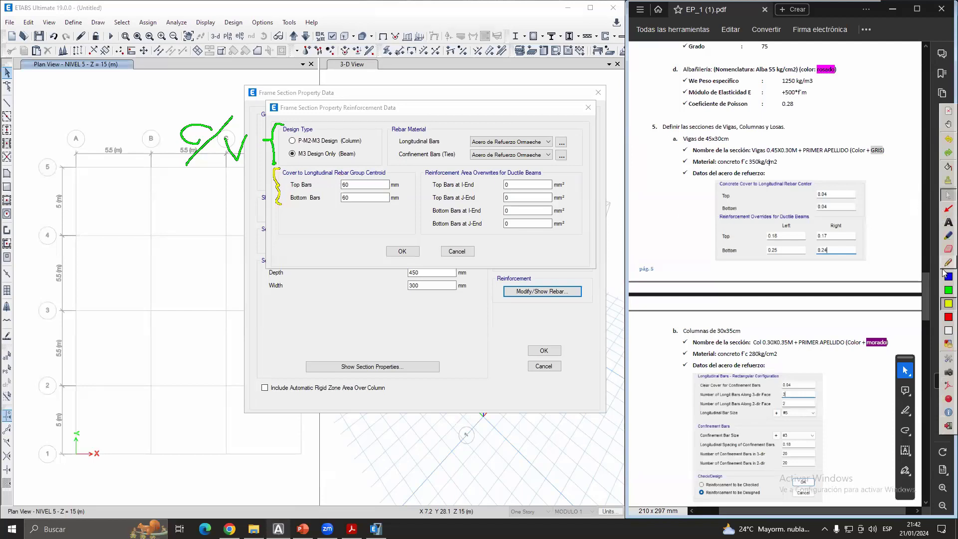
left_click(946, 261)
mouse_move(391, 189)
left_mouse_down()
mouse_move(400, 188)
mouse_move(402, 203)
left_mouse_up()
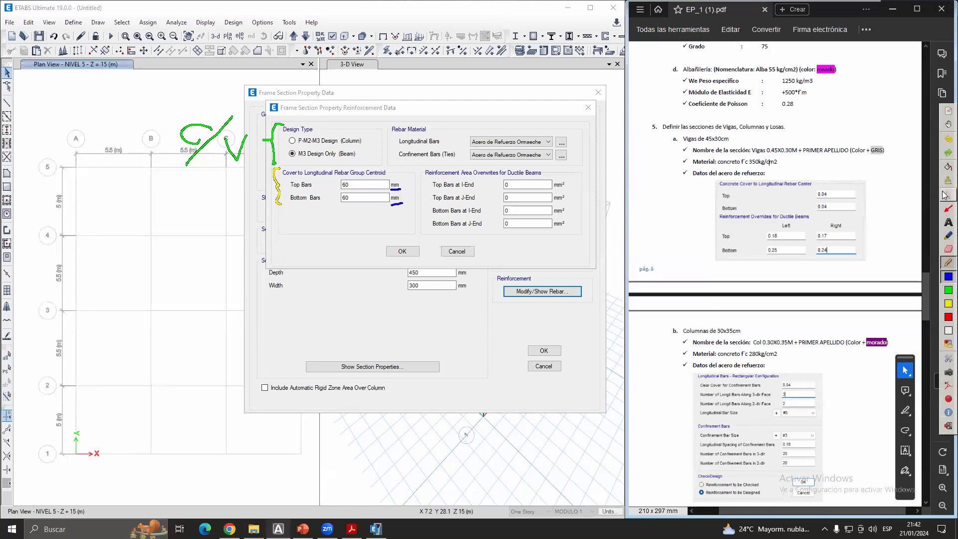
left_click(947, 195)
- Set the cover to the longitudinal rebar centroid to 40 mm for both top and bottom bars
left_click(320, 183)
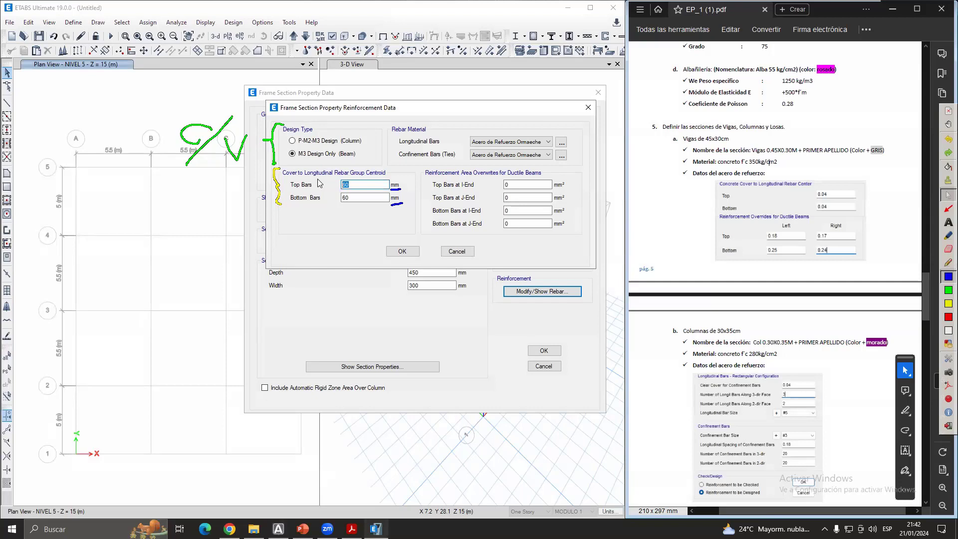
type("40")
key("Tab")
type("40")
left_click(527, 184)
- Sketch a green 3D beam box over the lower part of the screen, with its hidden edges dashed
left_click(948, 289)
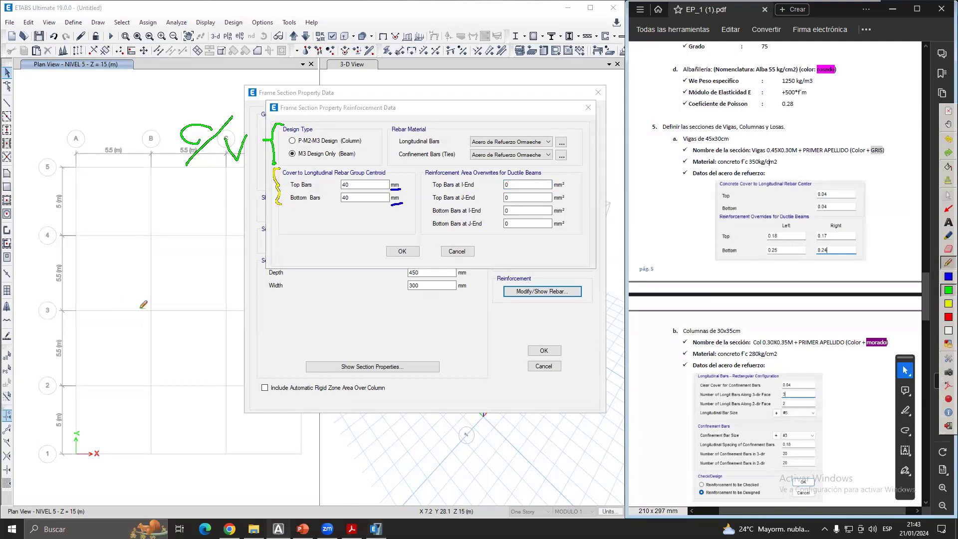
mouse_move(169, 320)
left_mouse_down()
mouse_move(267, 383)
mouse_move(502, 325)
left_mouse_up()
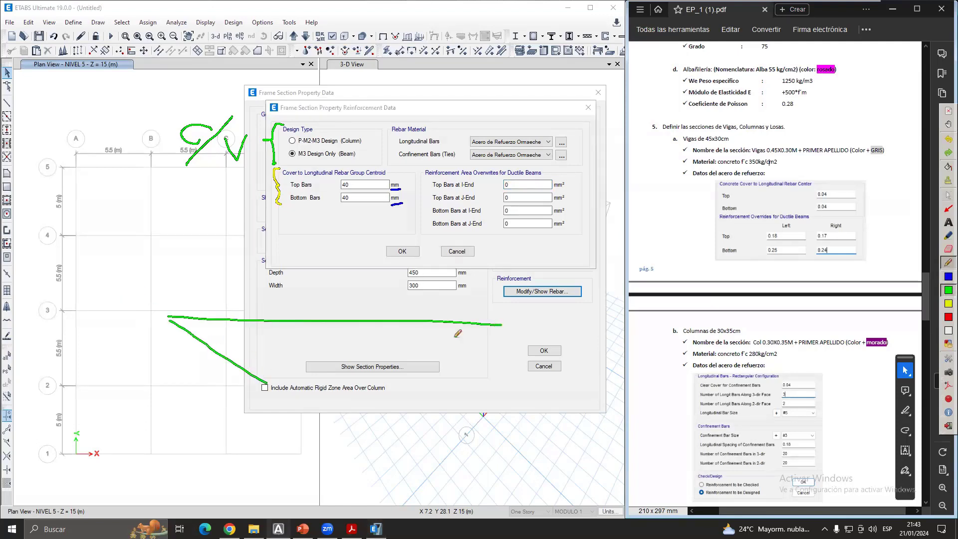
left_click_drag(259, 377, 584, 374)
left_click_drag(503, 323, 566, 363)
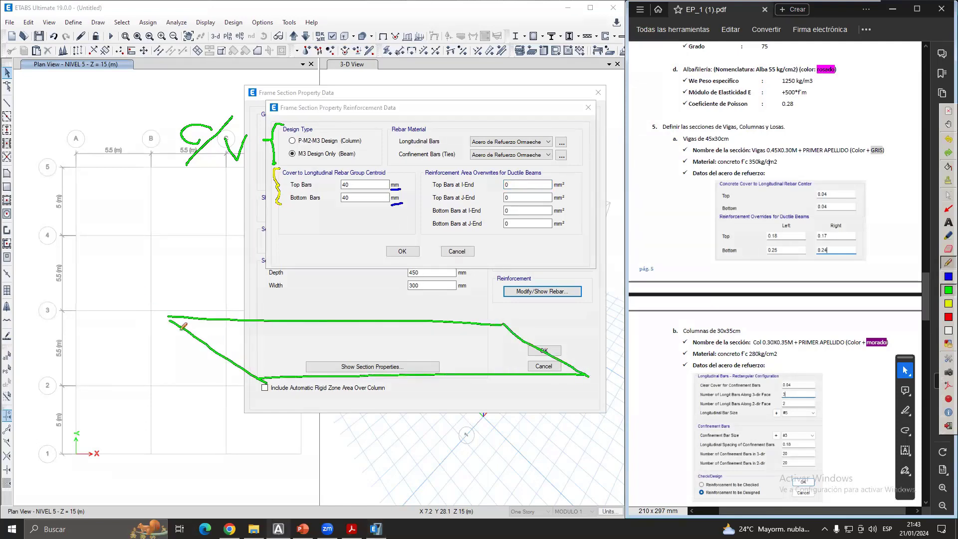
mouse_move(172, 321)
left_mouse_down()
mouse_move(161, 448)
mouse_move(244, 513)
left_mouse_up()
mouse_move(259, 380)
left_mouse_down()
mouse_move(245, 491)
mouse_move(566, 496)
left_mouse_up()
left_click_drag(584, 376, 566, 496)
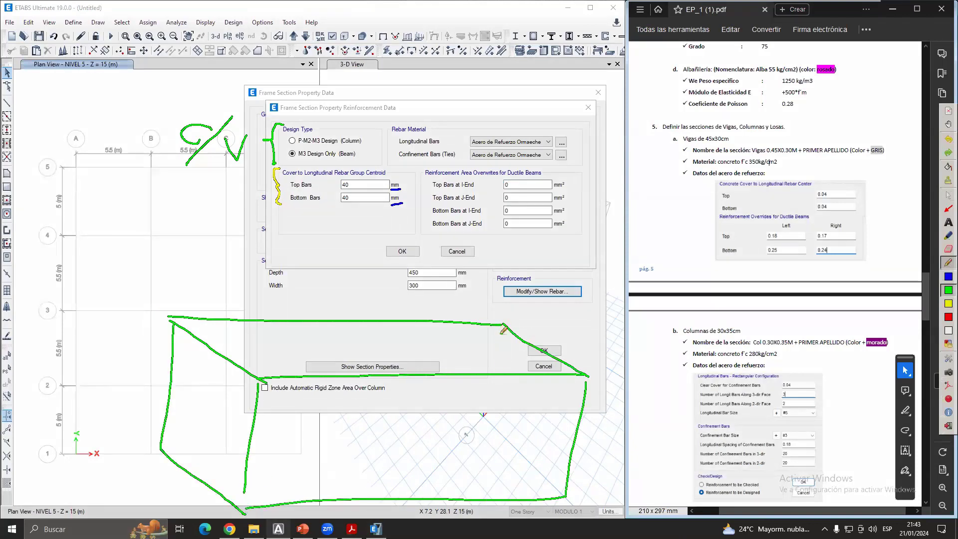
left_click_drag(502, 325, 501, 346)
left_click_drag(495, 373, 495, 384)
left_click_drag(493, 399, 496, 433)
left_click_drag(508, 441, 519, 449)
left_click(572, 491)
left_click_drag(227, 453, 249, 452)
left_click_drag(282, 450, 368, 445)
left_click_drag(395, 443, 422, 442)
mouse_move(441, 440)
left_mouse_down()
mouse_move(490, 438)
mouse_move(548, 472)
left_mouse_up()
left_click_drag(560, 478, 571, 486)
- Divide both end faces of the sketched beam with dashed blue lines and hatch their upper halves in blue
left_click(948, 276)
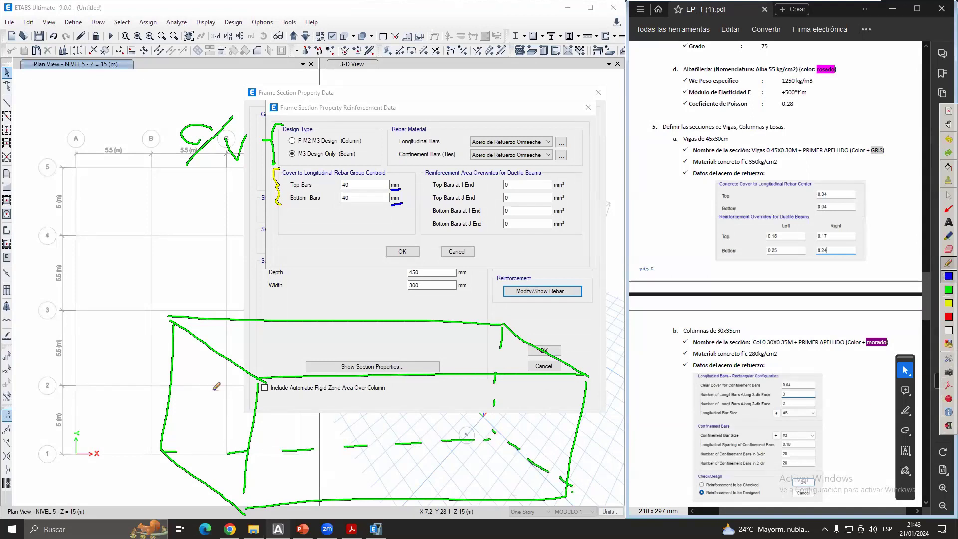
left_click_drag(172, 385, 194, 406)
left_click_drag(202, 411, 210, 416)
left_click_drag(223, 425, 230, 430)
left_click_drag(189, 336, 171, 352)
mouse_move(200, 348)
left_mouse_down()
mouse_move(174, 371)
mouse_move(179, 385)
left_mouse_up()
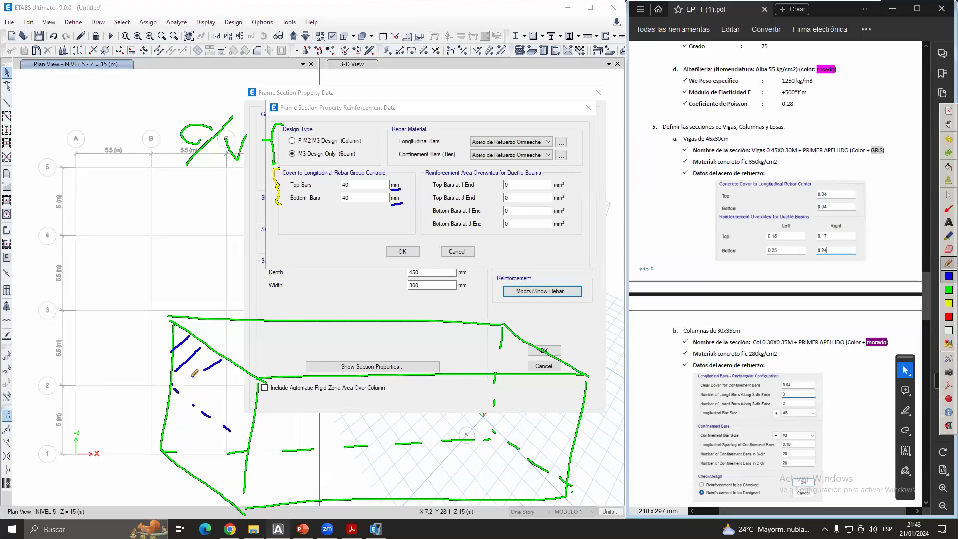
mouse_move(245, 377)
left_mouse_down()
mouse_move(201, 396)
mouse_move(235, 418)
left_mouse_up()
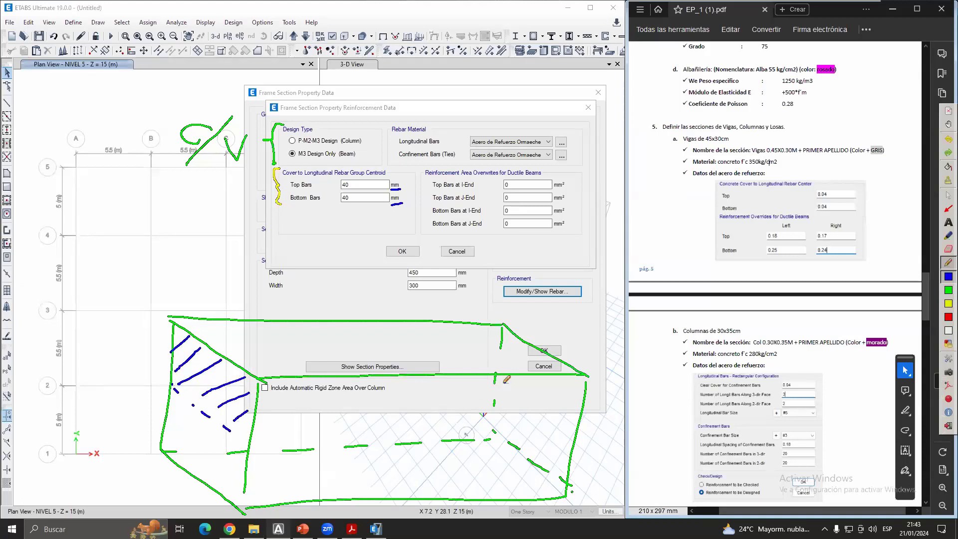
left_click_drag(494, 385, 512, 396)
left_click_drag(517, 399, 522, 403)
left_click_drag(533, 411, 570, 434)
mouse_move(521, 338)
left_mouse_down()
mouse_move(497, 359)
mouse_move(529, 359)
left_mouse_up()
left_click_drag(510, 373, 516, 391)
mouse_move(568, 376)
left_mouse_down()
mouse_move(532, 399)
mouse_move(544, 416)
mouse_move(568, 423)
left_mouse_up()
- Hatch the lower halves of both end faces of the sketched beam in red
left_click(948, 317)
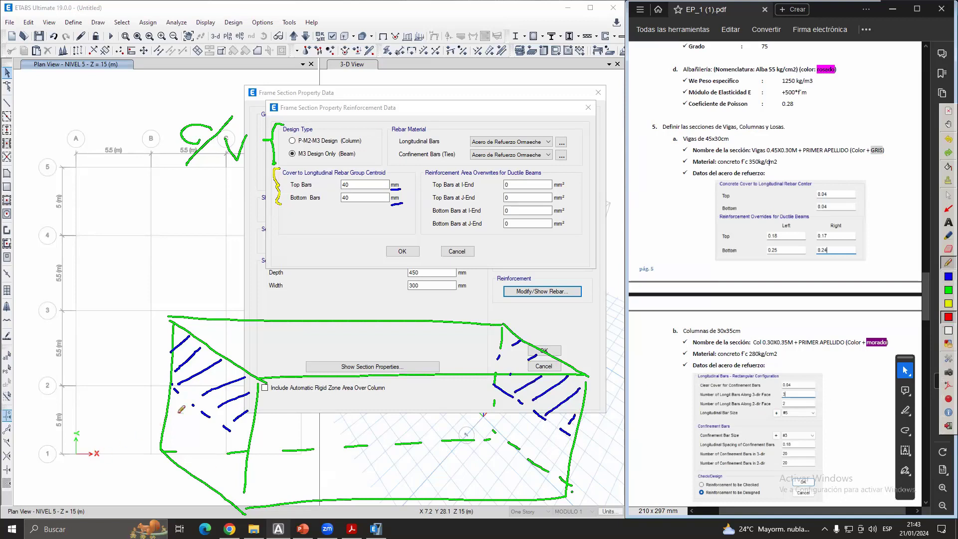
mouse_move(182, 404)
left_mouse_down()
mouse_move(156, 442)
mouse_move(206, 429)
left_mouse_up()
mouse_move(193, 465)
left_mouse_down()
mouse_move(222, 447)
mouse_move(251, 473)
left_mouse_up()
mouse_move(519, 394)
left_mouse_down()
mouse_move(499, 442)
mouse_move(518, 451)
left_mouse_up()
mouse_move(570, 446)
left_mouse_down()
mouse_move(543, 465)
mouse_move(562, 475)
left_mouse_up()
- Label the two ends of the sketched beam "I" and "J" in red
left_click(948, 276)
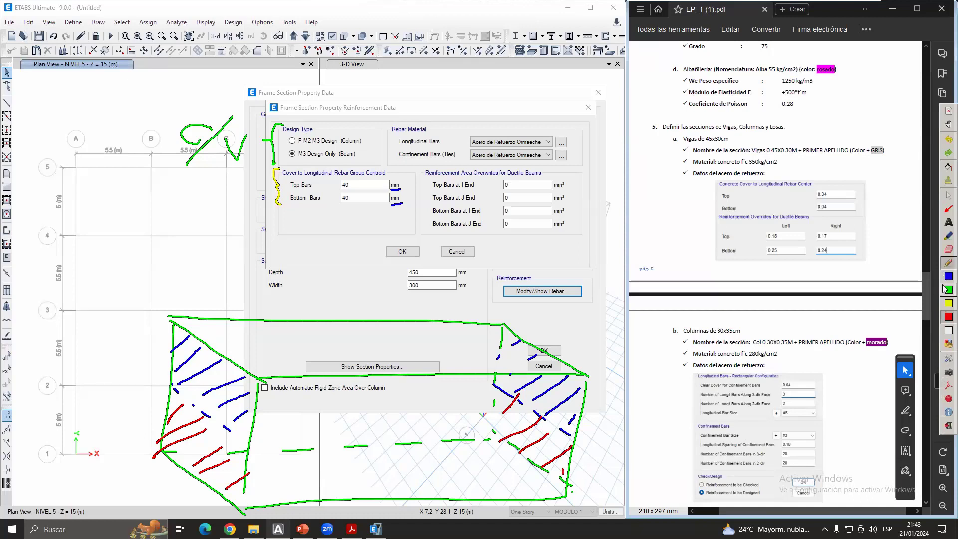
left_click(948, 317)
mouse_move(149, 252)
left_mouse_down()
mouse_move(148, 273)
mouse_move(159, 275)
left_mouse_up()
mouse_move(505, 259)
left_mouse_down()
mouse_move(522, 258)
mouse_move(510, 287)
mouse_move(505, 273)
left_mouse_up()
- Write "As top" in blue beside the upper zone of each end of the sketched beam
left_click(948, 276)
mouse_move(70, 348)
left_mouse_down()
mouse_move(91, 348)
mouse_move(87, 337)
left_mouse_up()
mouse_move(100, 332)
left_mouse_down()
mouse_move(90, 350)
mouse_move(103, 352)
mouse_move(118, 327)
left_mouse_up()
mouse_move(129, 341)
left_mouse_down()
mouse_move(120, 350)
mouse_move(127, 343)
mouse_move(132, 360)
left_mouse_up()
left_click_drag(133, 344, 143, 346)
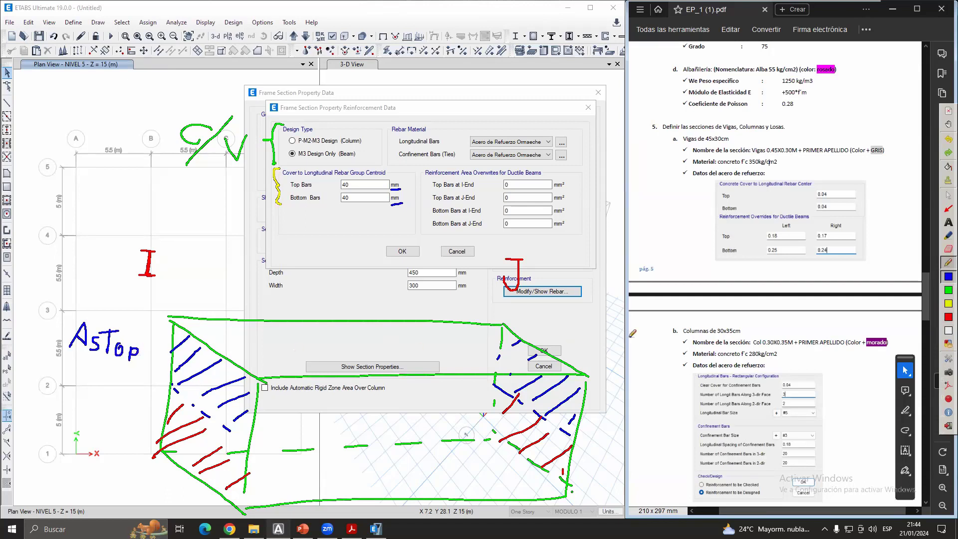
mouse_move(577, 355)
left_mouse_down()
mouse_move(586, 332)
mouse_move(587, 352)
left_mouse_up()
mouse_move(572, 344)
left_mouse_down()
mouse_move(604, 343)
mouse_move(595, 353)
left_mouse_up()
mouse_move(617, 329)
left_mouse_down()
mouse_move(616, 355)
mouse_move(630, 339)
left_mouse_up()
mouse_move(628, 344)
left_mouse_down()
mouse_move(632, 361)
mouse_move(633, 352)
left_mouse_up()
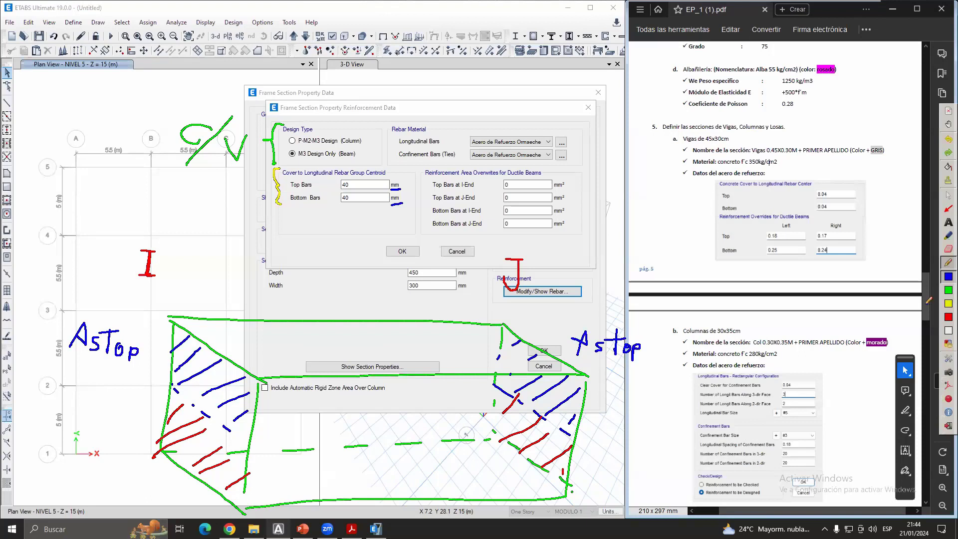
- Write "As bottom" in red beside the lower zone of each end of the sketched beam
left_click(948, 316)
mouse_move(58, 402)
left_mouse_down()
mouse_move(49, 425)
mouse_move(68, 426)
left_mouse_up()
mouse_move(57, 415)
left_mouse_down()
mouse_move(74, 412)
mouse_move(64, 425)
mouse_move(76, 430)
left_mouse_up()
mouse_move(77, 420)
left_mouse_down()
mouse_move(83, 429)
mouse_move(96, 418)
mouse_move(100, 427)
left_mouse_up()
mouse_move(109, 404)
left_mouse_down()
mouse_move(106, 433)
mouse_move(116, 434)
left_mouse_up()
left_click_drag(102, 410, 122, 408)
left_click_drag(124, 422, 144, 436)
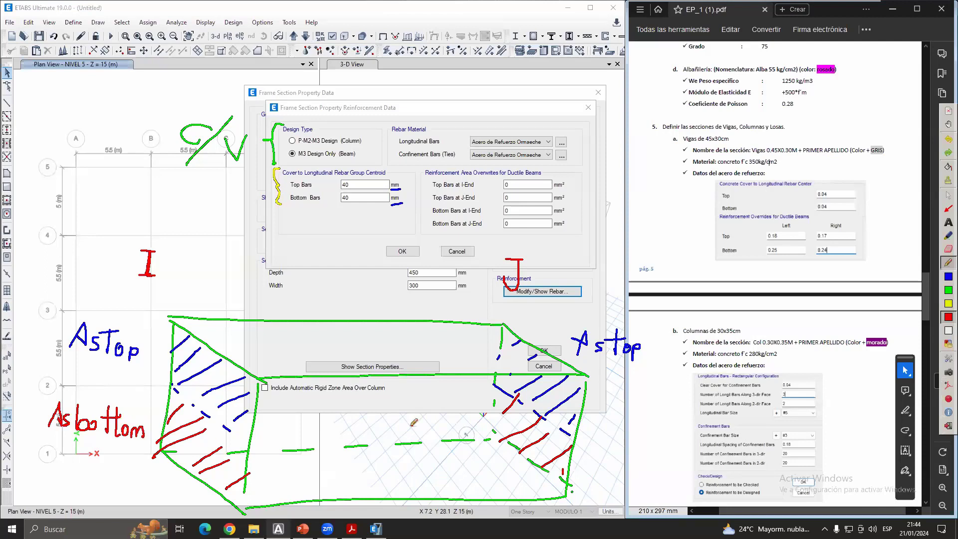
left_click_drag(592, 448, 608, 441)
mouse_move(620, 430)
left_mouse_down()
mouse_move(617, 445)
mouse_move(655, 441)
mouse_move(674, 428)
mouse_move(671, 445)
mouse_move(688, 436)
mouse_move(697, 446)
left_mouse_up()
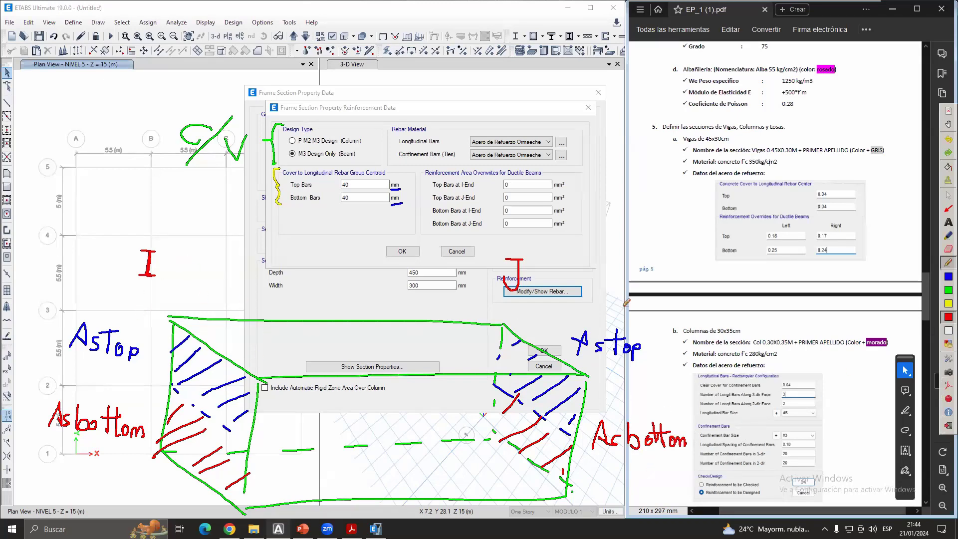
- Write a yellow top bar I note and draw yellow arrows linking each steel area label to its matching overwrite field
left_click(948, 303)
mouse_move(96, 219)
left_mouse_down()
mouse_move(94, 237)
mouse_move(111, 215)
left_mouse_up()
mouse_move(104, 227)
left_mouse_down()
mouse_move(151, 239)
mouse_move(181, 216)
mouse_move(173, 238)
left_mouse_up()
left_click_drag(163, 239, 182, 237)
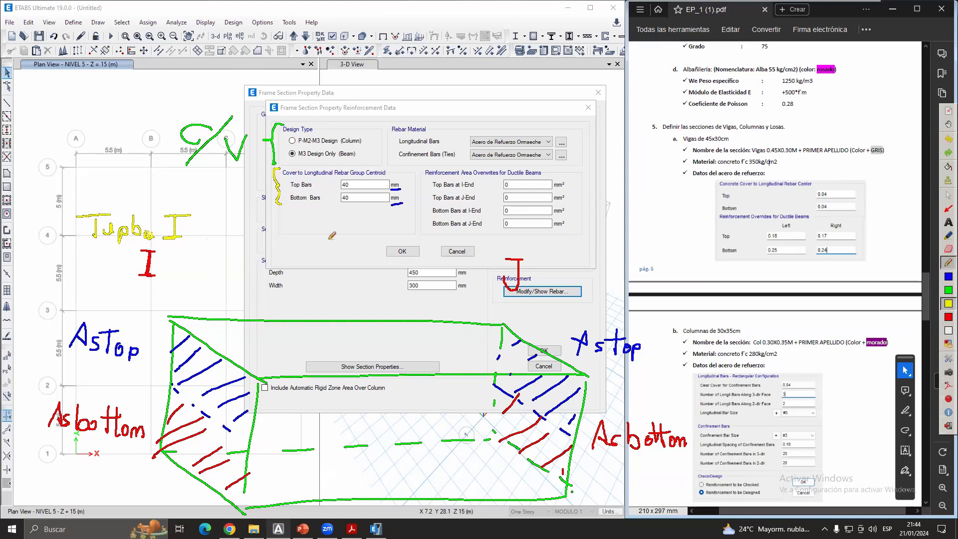
left_click_drag(425, 189, 487, 188)
mouse_move(135, 333)
left_mouse_down()
mouse_move(293, 259)
mouse_move(394, 189)
mouse_move(421, 190)
left_mouse_up()
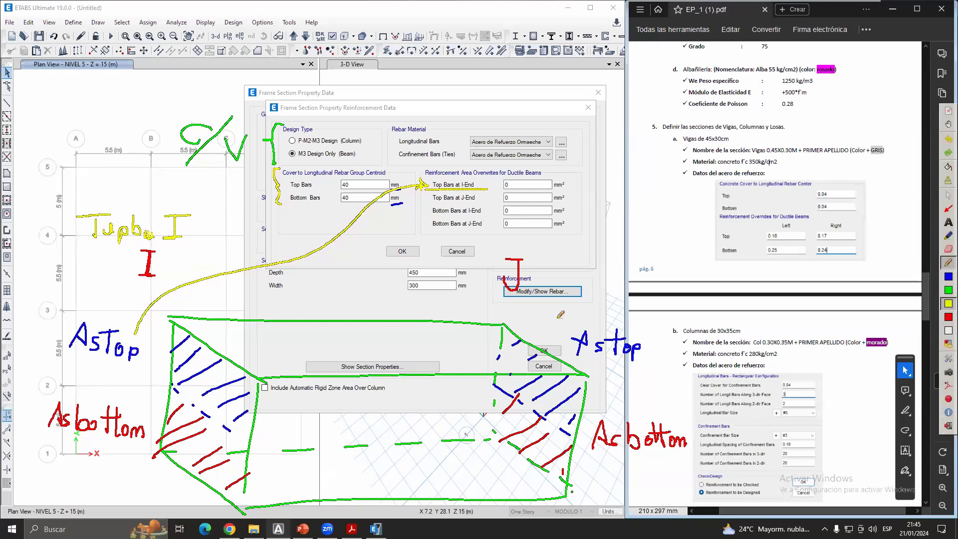
mouse_move(647, 345)
left_mouse_down()
mouse_move(657, 294)
mouse_move(544, 218)
mouse_move(480, 203)
left_mouse_up()
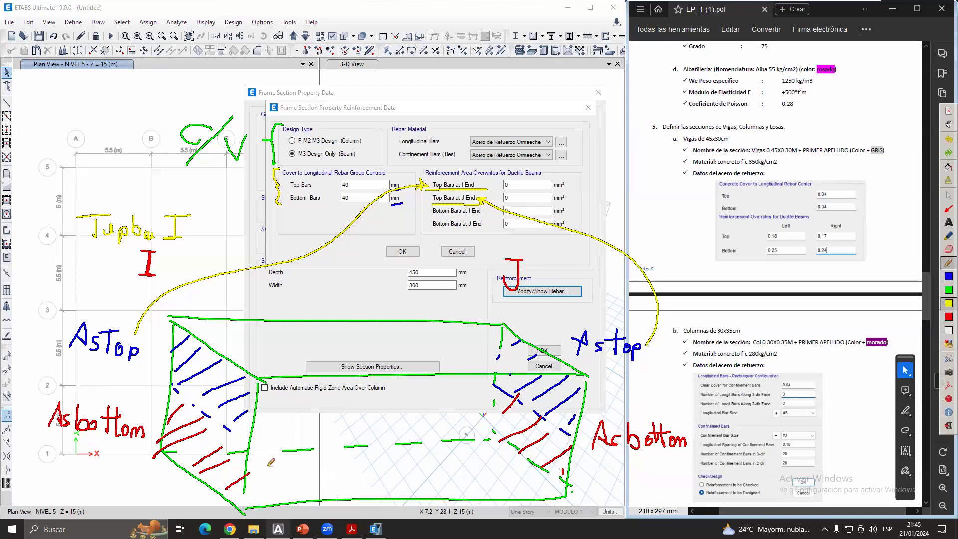
mouse_move(260, 469)
left_mouse_down()
mouse_move(360, 392)
mouse_move(363, 254)
mouse_move(422, 211)
left_mouse_up()
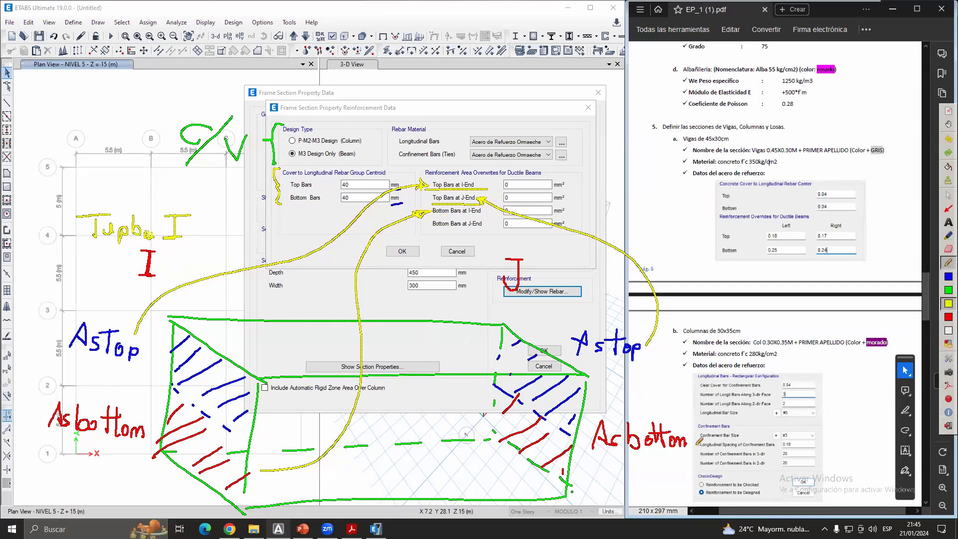
mouse_move(587, 435)
left_mouse_down()
mouse_move(462, 407)
mouse_move(423, 227)
mouse_move(432, 233)
left_mouse_up()
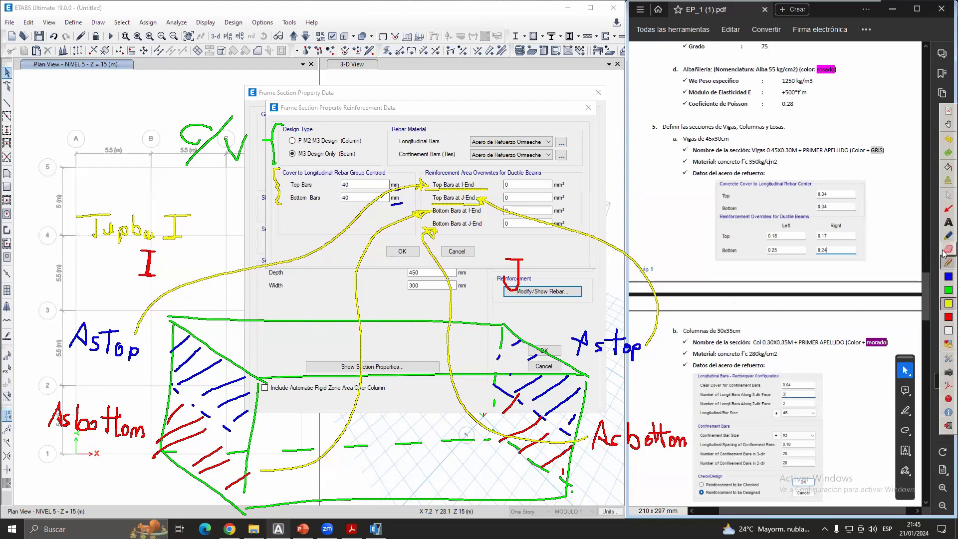
- Erase the yellow arrows and the annotations around the reinforcement data fields, and redraw the upper stroke of the red J
left_click(948, 248)
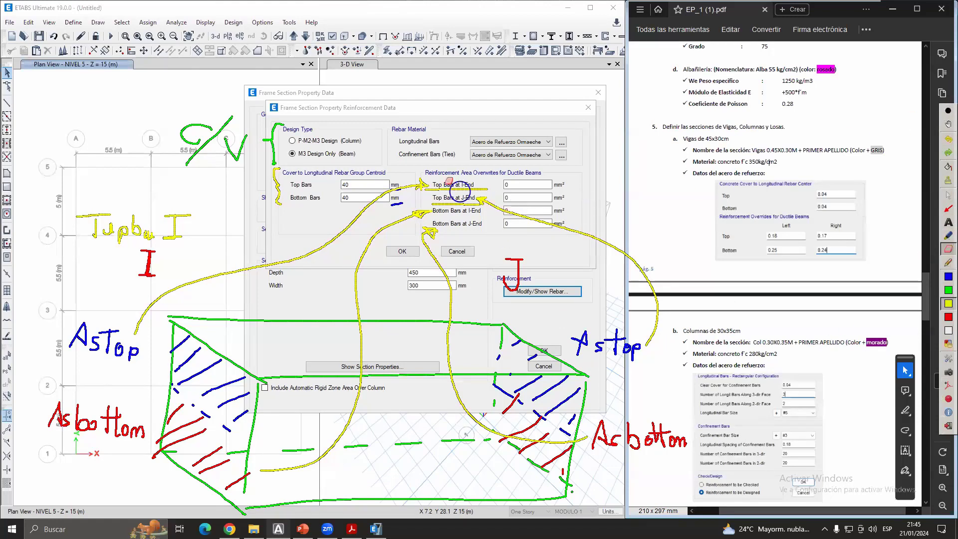
mouse_move(457, 190)
left_mouse_down()
mouse_move(601, 208)
mouse_move(657, 258)
mouse_move(649, 324)
mouse_move(545, 232)
mouse_move(434, 260)
mouse_move(447, 302)
mouse_move(385, 209)
mouse_move(168, 283)
mouse_move(137, 307)
mouse_move(138, 229)
mouse_move(87, 213)
mouse_move(166, 229)
mouse_move(274, 188)
mouse_move(157, 143)
mouse_move(259, 126)
mouse_move(362, 258)
mouse_move(351, 307)
mouse_move(354, 396)
mouse_move(337, 429)
mouse_move(272, 470)
left_mouse_up()
mouse_move(416, 475)
left_mouse_down()
mouse_move(449, 381)
mouse_move(448, 329)
mouse_move(462, 408)
mouse_move(480, 423)
left_mouse_up()
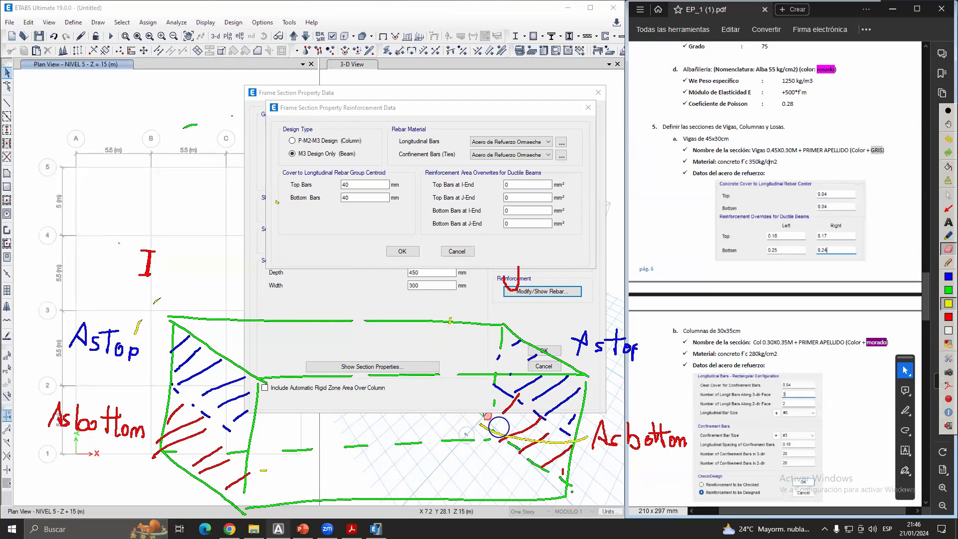
left_click_drag(558, 443, 476, 423)
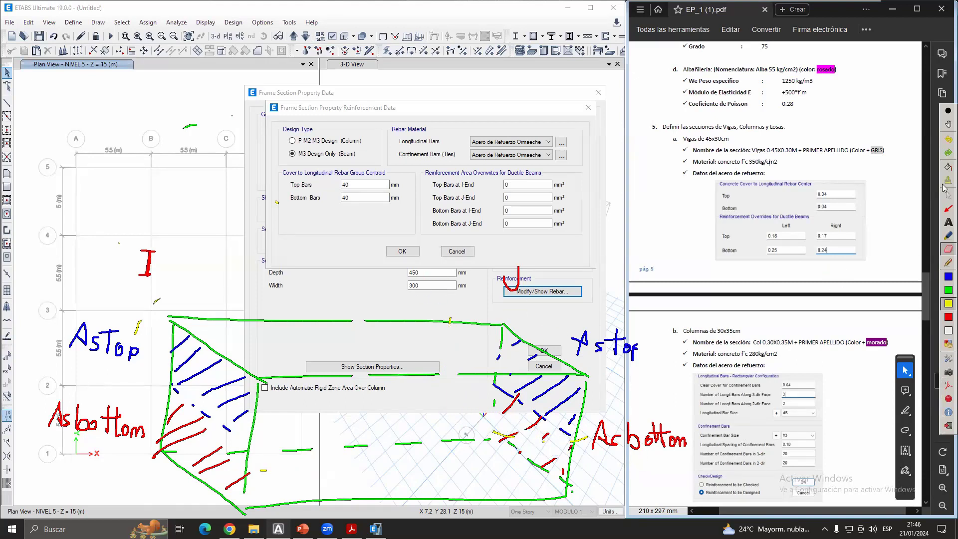
left_click(947, 261)
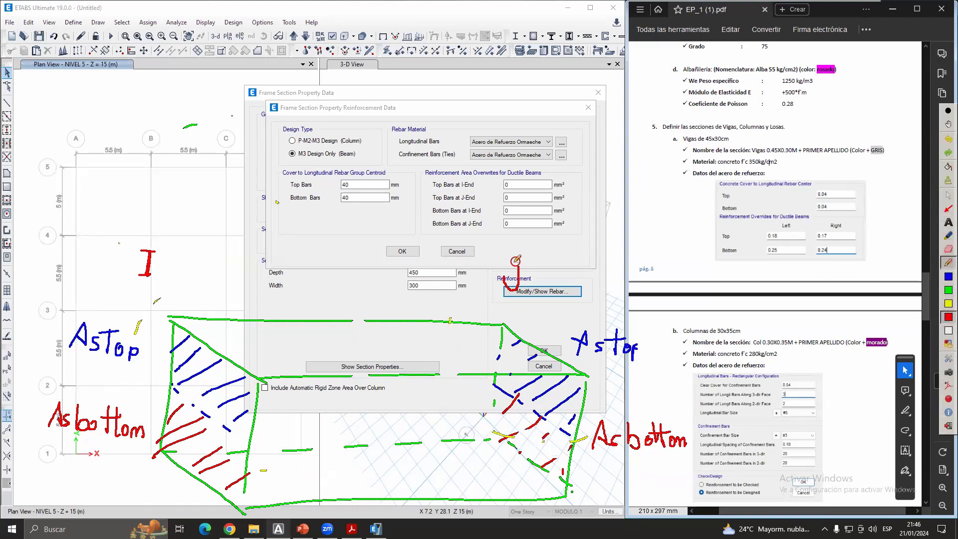
left_click_drag(501, 265, 525, 263)
left_click(947, 195)
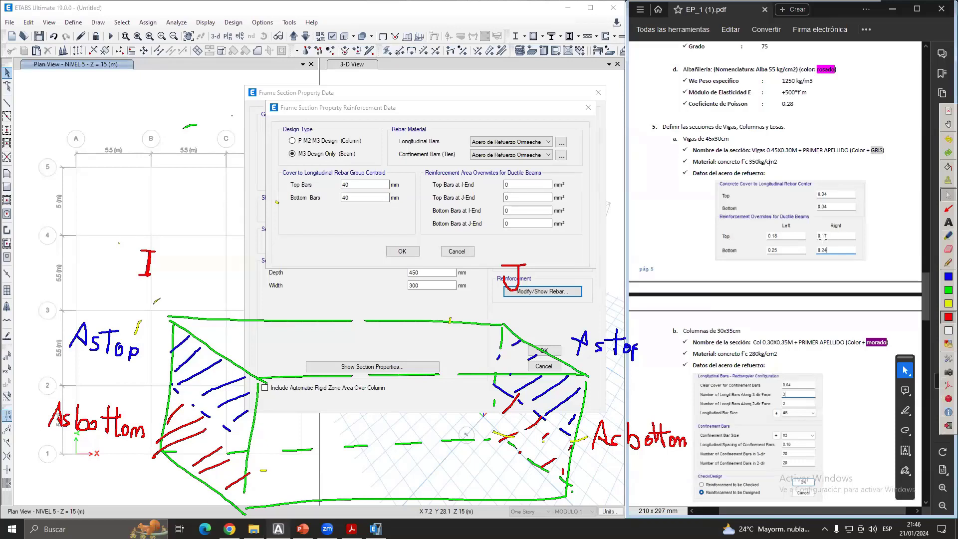
- Set the reinforcement area overwrite for the top bars at the I-end to 0.0018 mm²
left_click(508, 185)
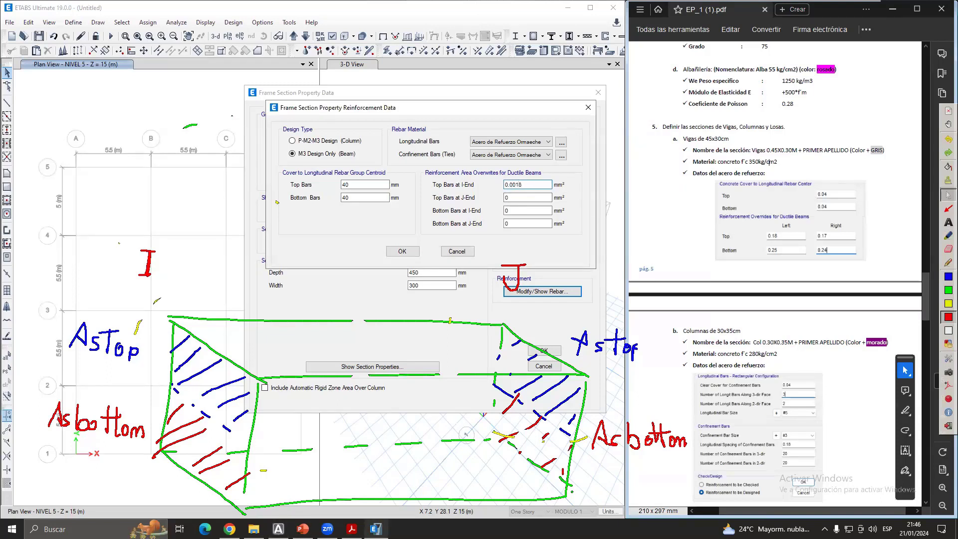
left_click(515, 197)
left_click_drag(515, 186, 531, 187)
left_click(522, 197)
- Write the area conversion in yellow as 1 m² over 1000 mm², with 1000000 underneath
left_click(947, 261)
left_click(948, 303)
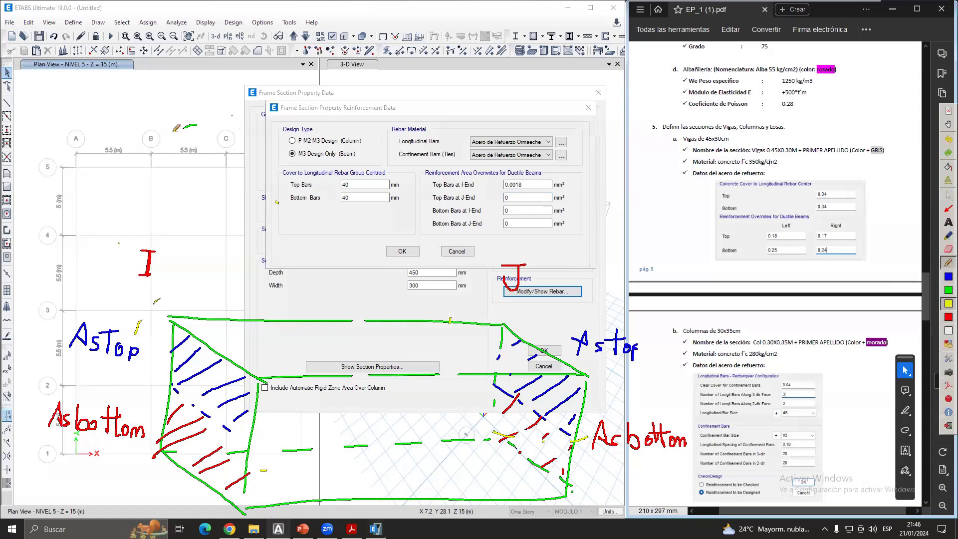
mouse_move(185, 126)
left_mouse_down()
mouse_move(199, 119)
mouse_move(206, 134)
mouse_move(239, 135)
mouse_move(264, 122)
left_mouse_up()
left_click_drag(169, 151, 295, 160)
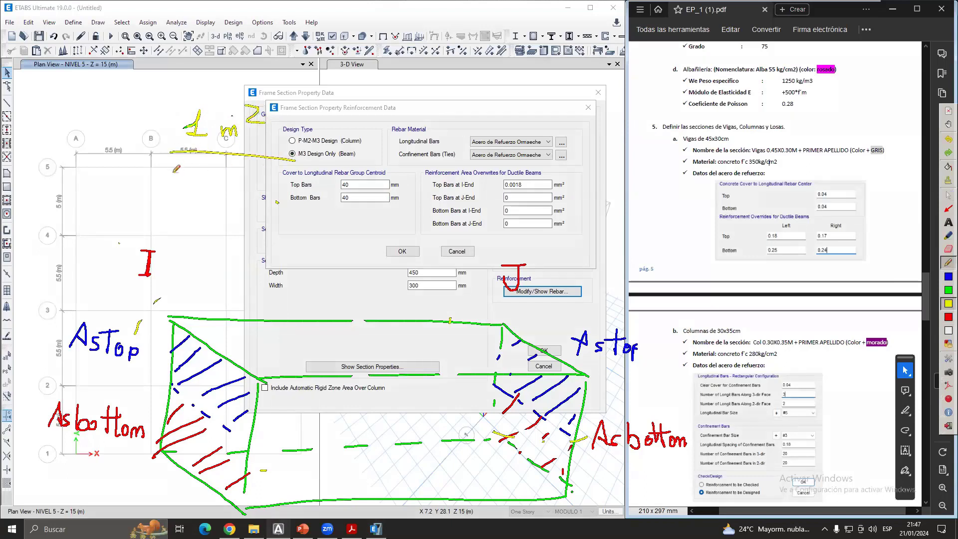
left_click_drag(174, 172, 169, 201)
mouse_move(179, 176)
left_mouse_down()
mouse_move(186, 188)
mouse_move(184, 181)
mouse_move(197, 181)
left_mouse_up()
left_click_drag(209, 179, 278, 197)
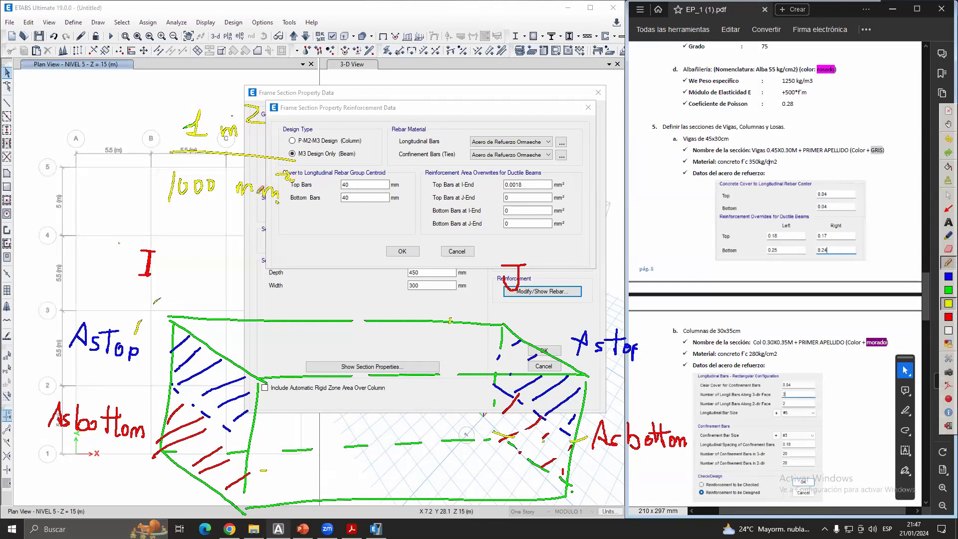
mouse_move(172, 209)
left_mouse_down()
mouse_move(170, 220)
mouse_move(205, 218)
left_mouse_up()
left_click_drag(214, 213, 263, 218)
left_click(947, 195)
- Set the reinforcement area overwrites to 0.000018 (top I), 0.000017 (top J), 0.000025 (bottom I) and 0.000024 mm² (bottom J)
left_click(518, 184)
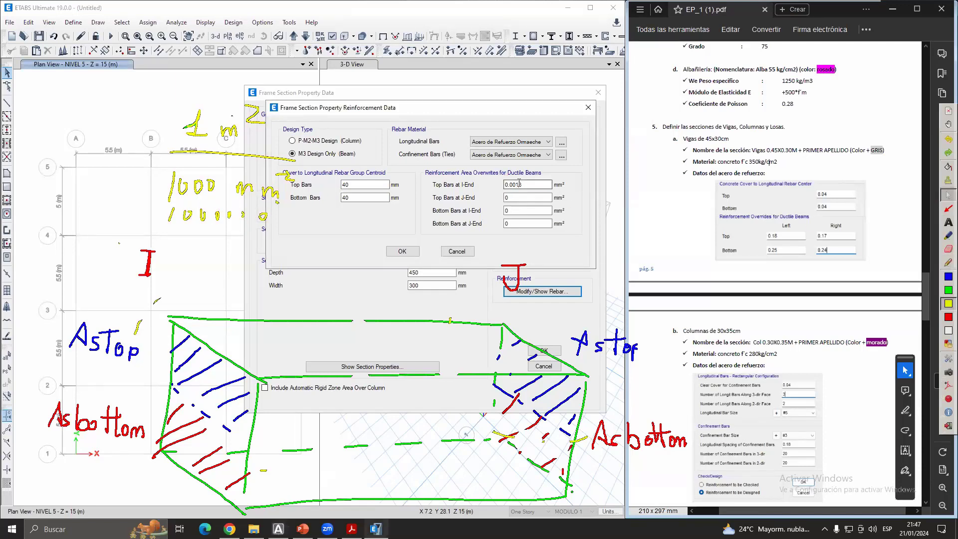
left_click_drag(516, 184, 622, 198)
type("00")
left_click(537, 210)
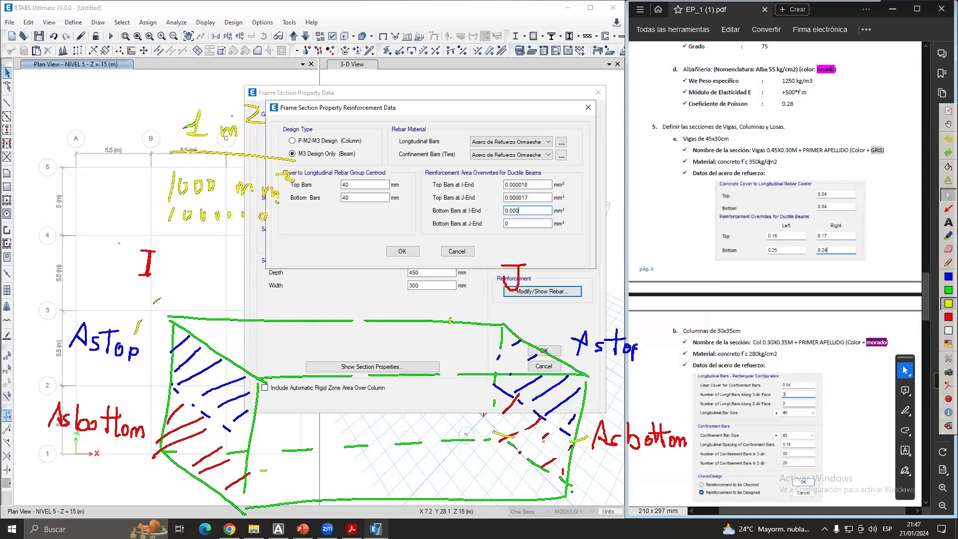
left_click(540, 223)
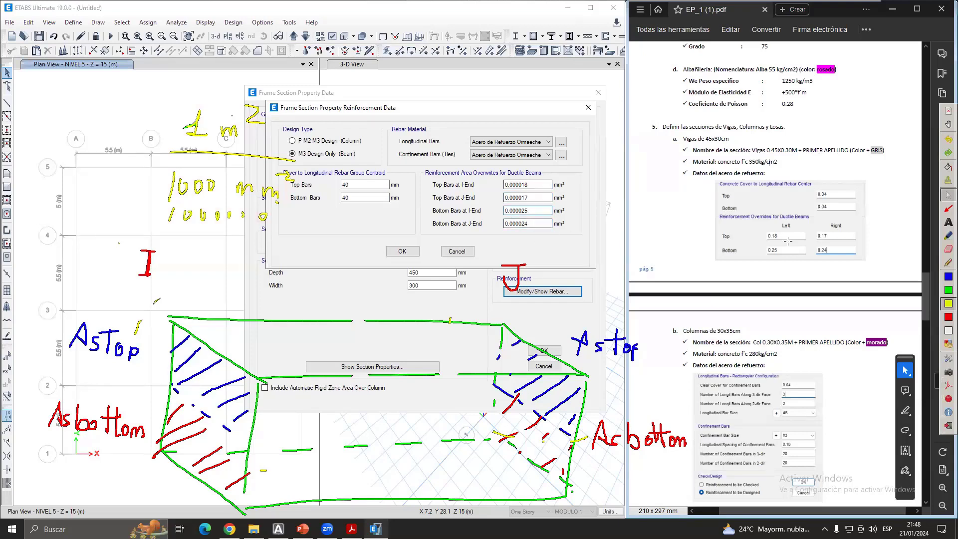
- Accept the reinforcement data and definition of the Vigas 0.45X0.30M section, clearing the annotations drawn over the screen
left_click(823, 245)
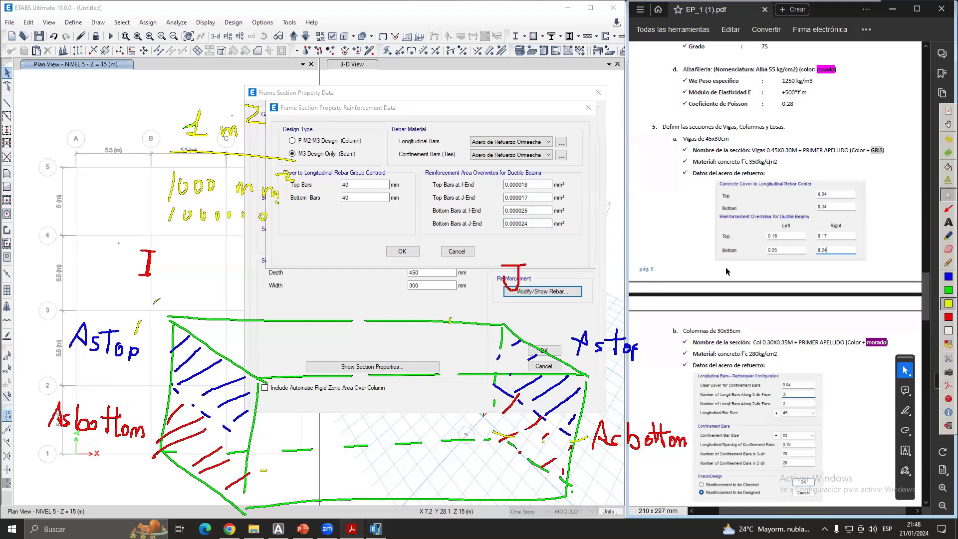
left_click(528, 210)
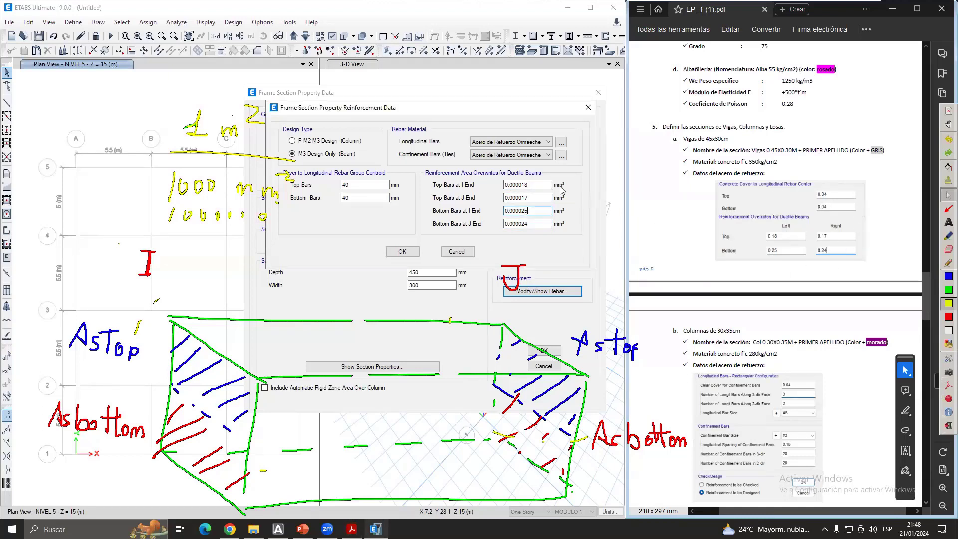
left_click(532, 185)
left_click(538, 224)
left_click(414, 251)
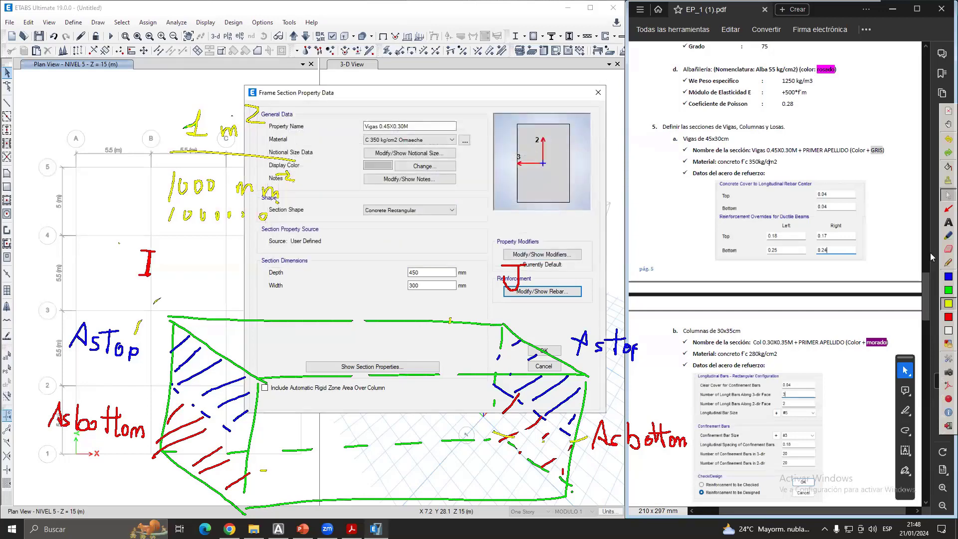
left_click(945, 192)
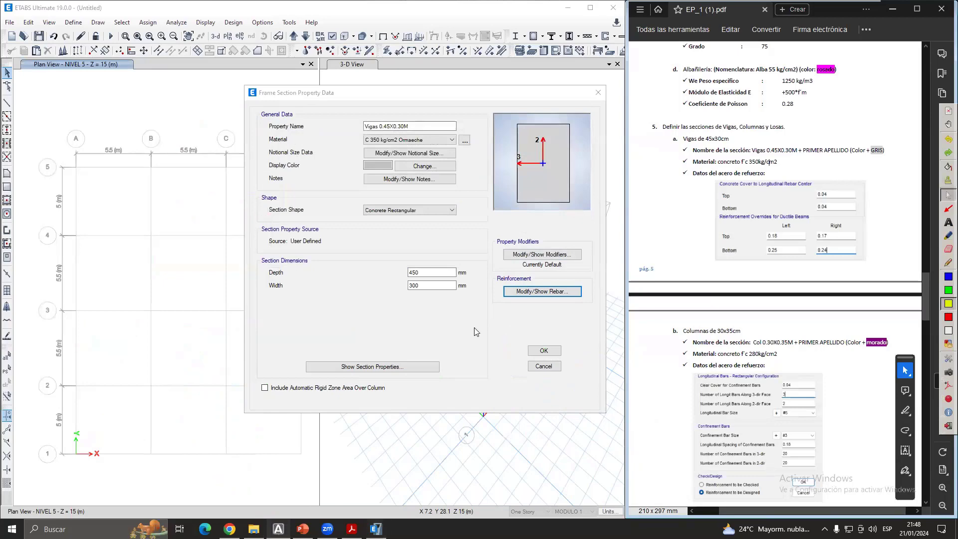
left_click(543, 349)
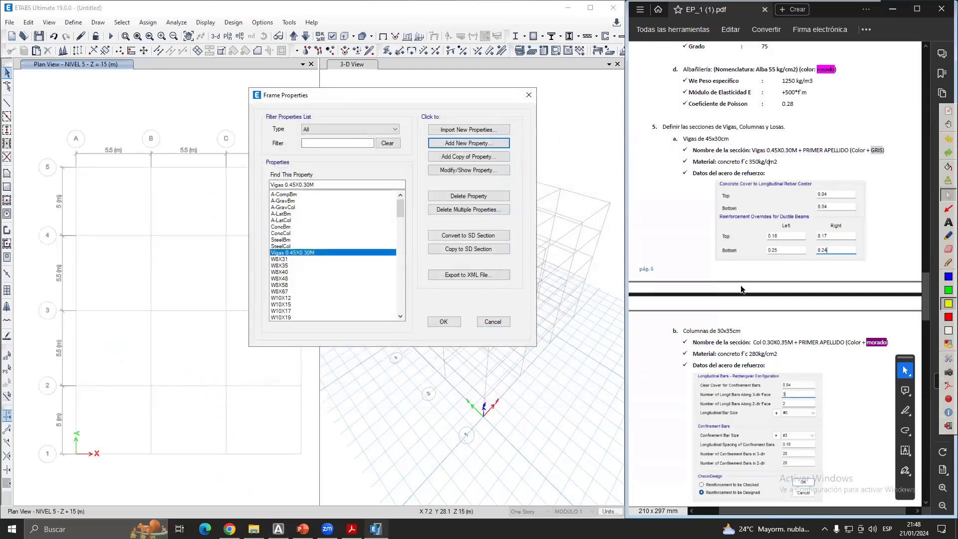
- Add a new concrete rectangular frame section named Col 0.30X0.35M, copying the name from the assignment PDF
scroll(781, 313, "down", 4)
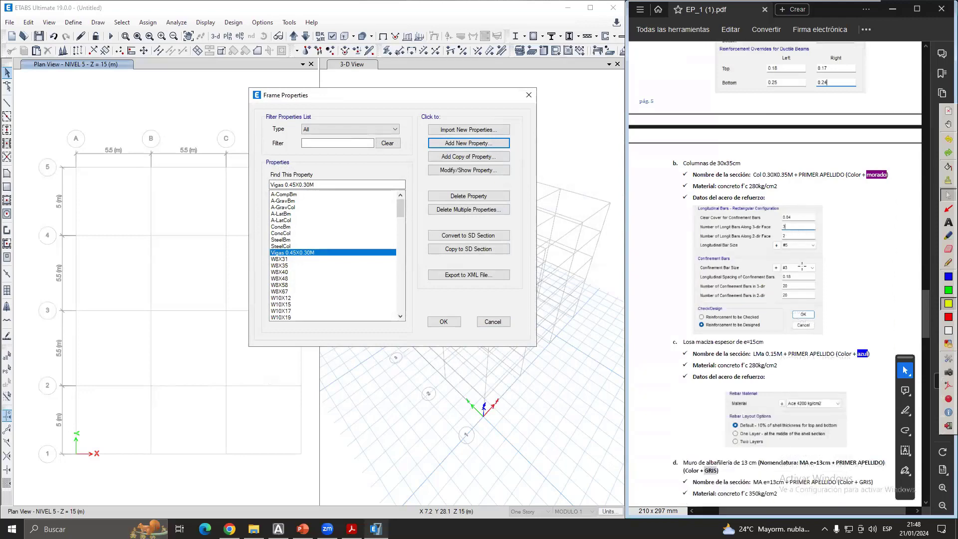
left_click(470, 143)
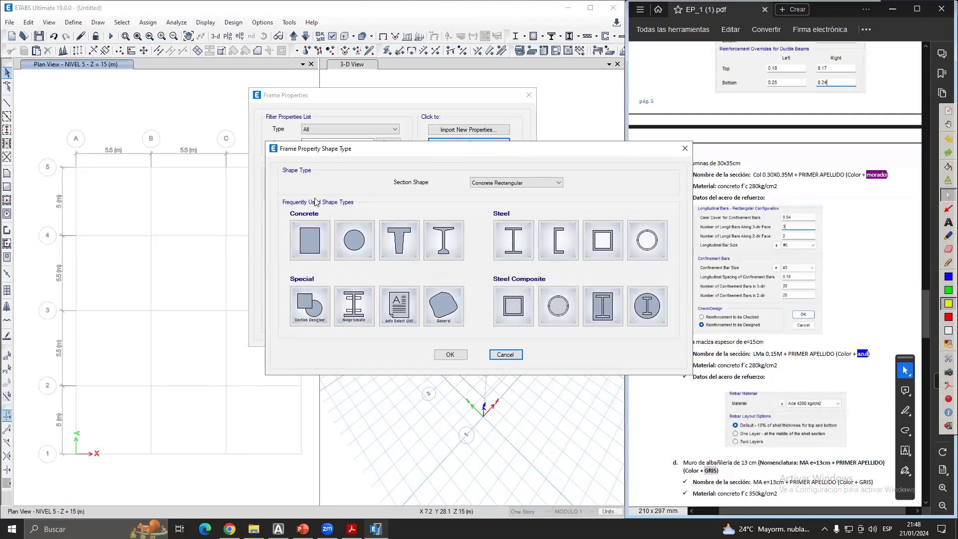
left_click(317, 242)
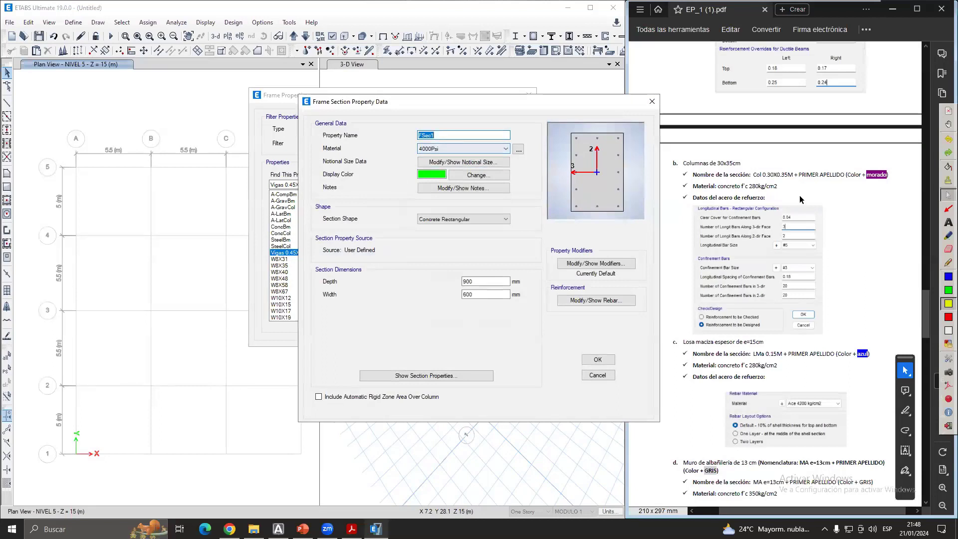
left_click(773, 176)
left_click_drag(752, 175, 793, 176)
key("ctrl+c")
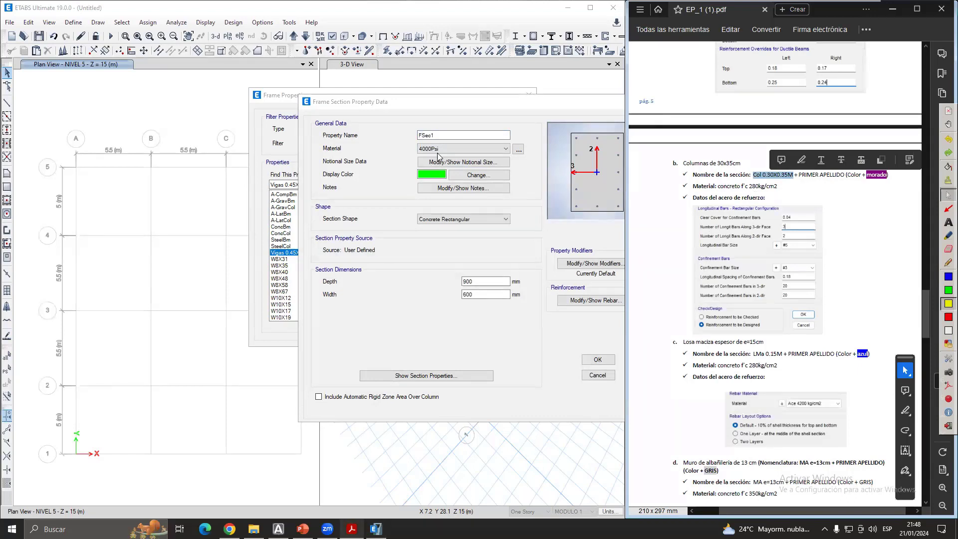
left_click_drag(449, 136, 388, 135)
key("ctrl+v")
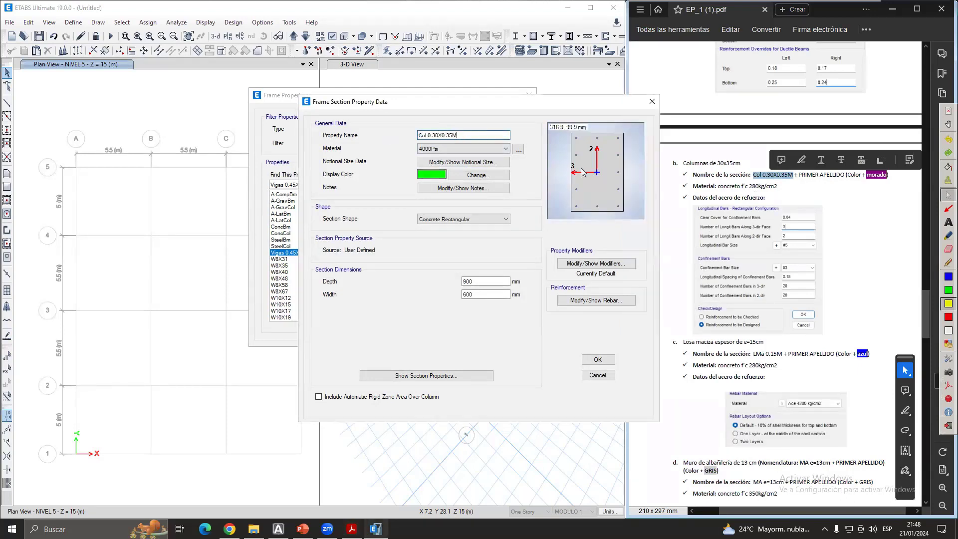
- Assign the C 280 kg/cm2 concrete material to the column section and set its display color to purple
left_click(458, 149)
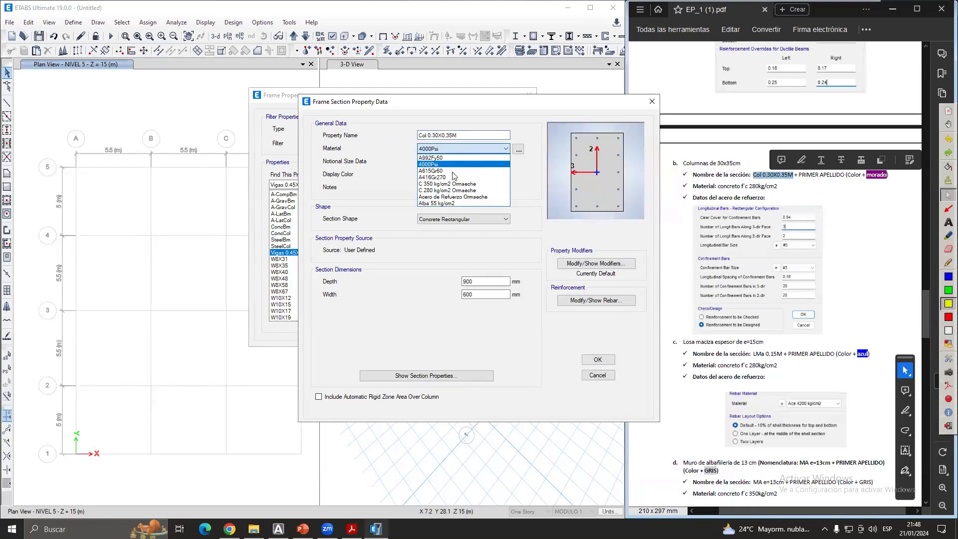
left_click(449, 190)
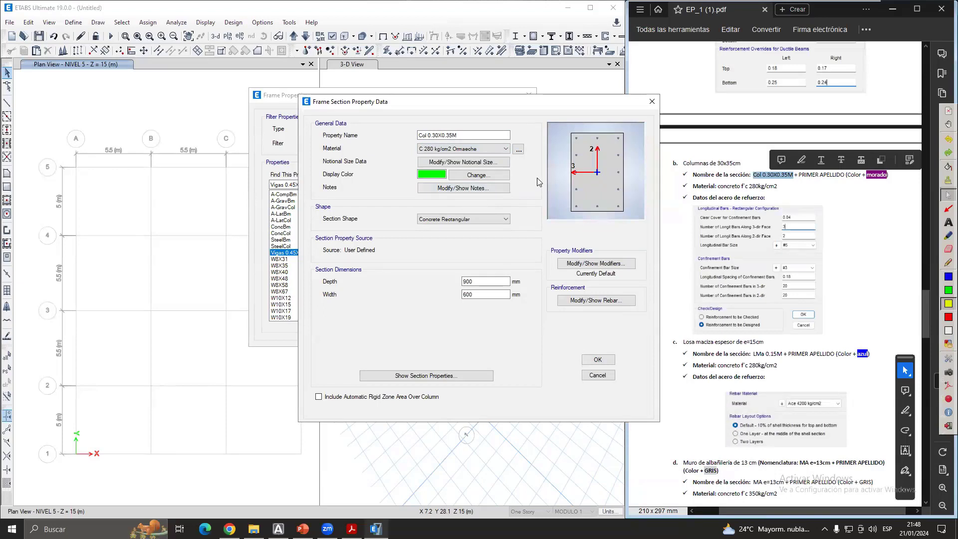
left_click(442, 176)
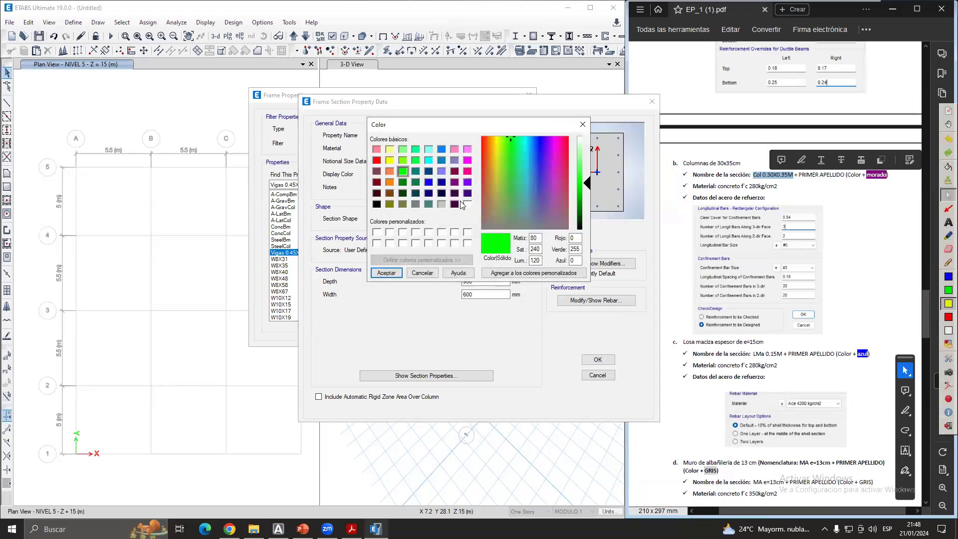
left_click(468, 182)
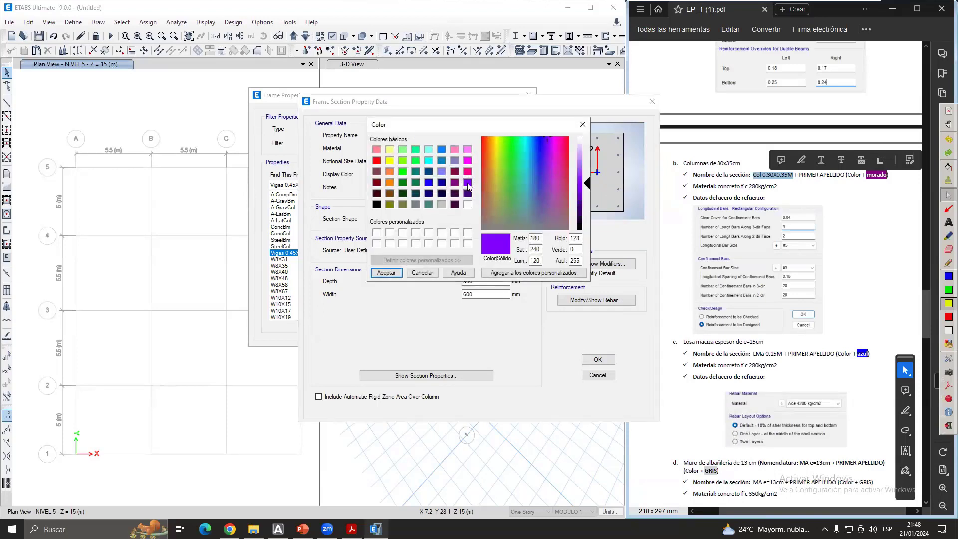
left_click(386, 272)
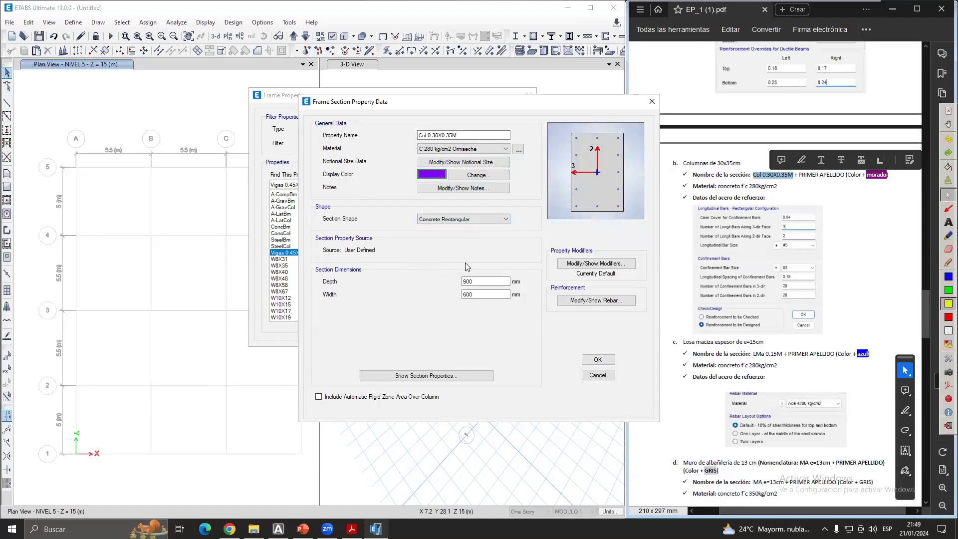
- Set the column section's depth to 300 mm and its width to 350 mm
double_click(488, 281)
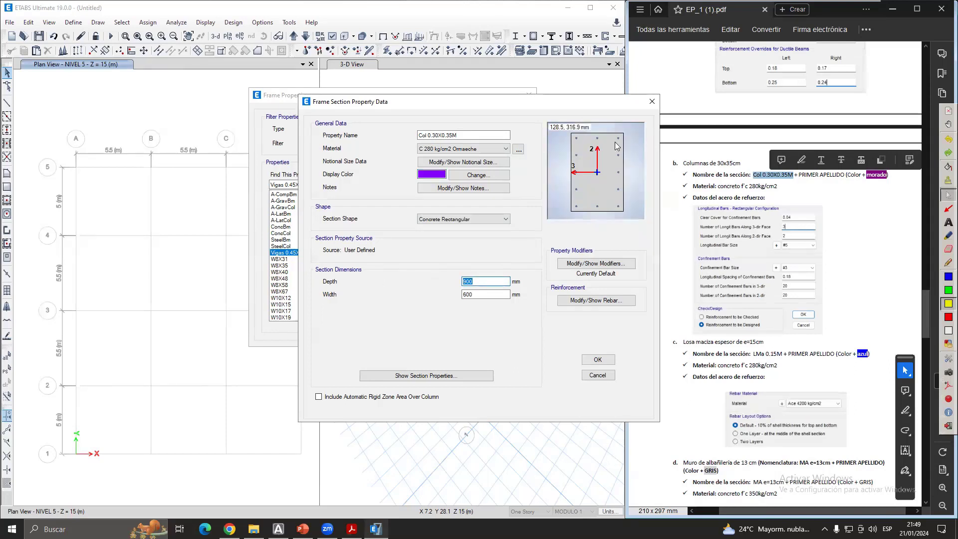
left_click_drag(761, 188, 766, 187)
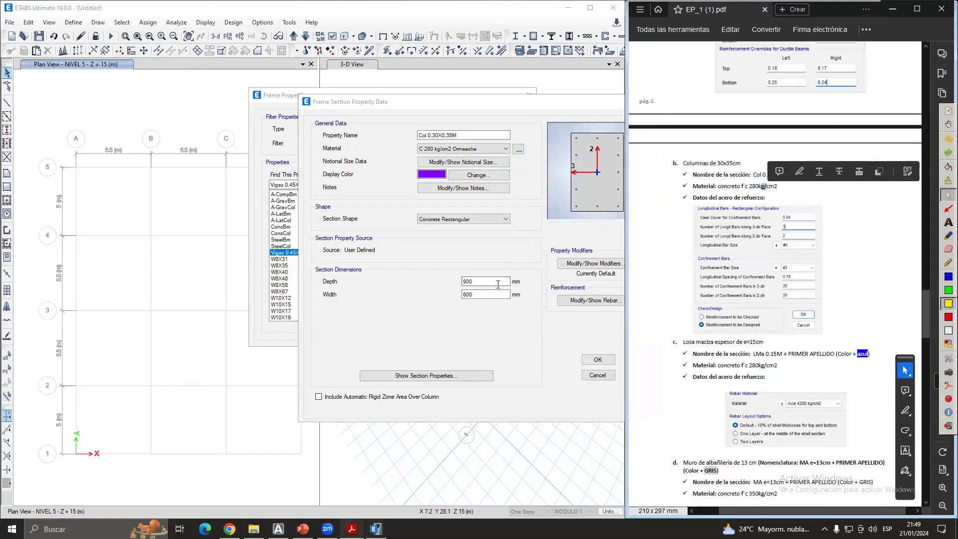
left_click_drag(498, 282, 425, 285)
left_click(480, 280)
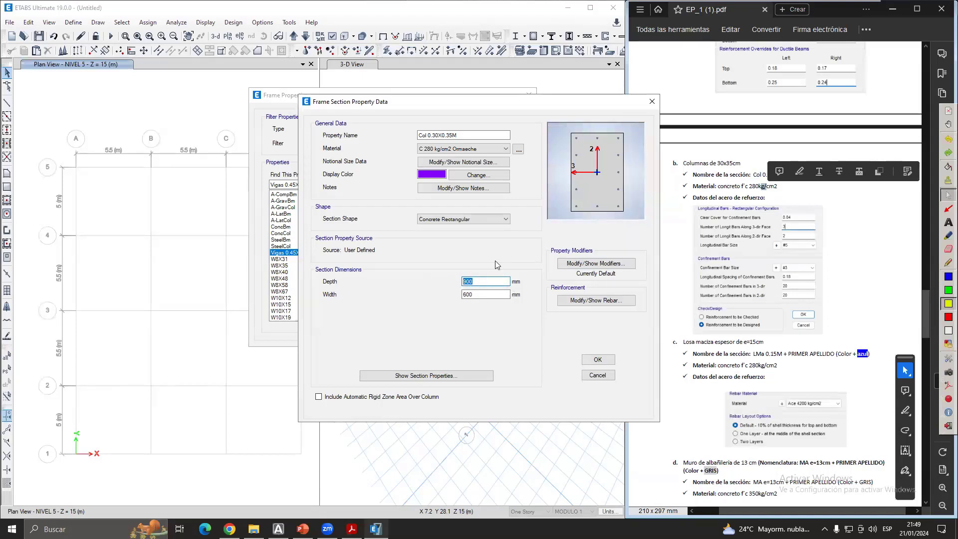
left_click(723, 186)
left_click_drag(482, 281, 449, 279)
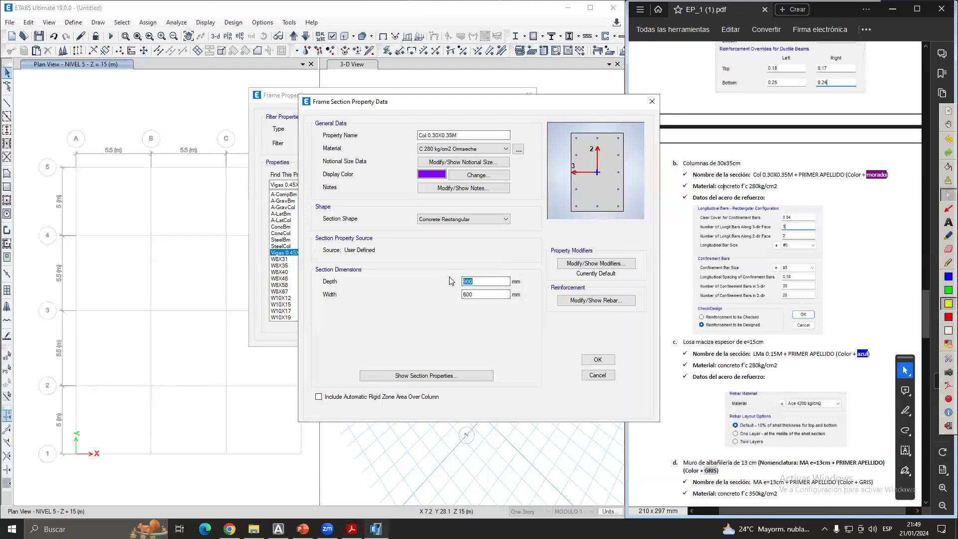
type("300")
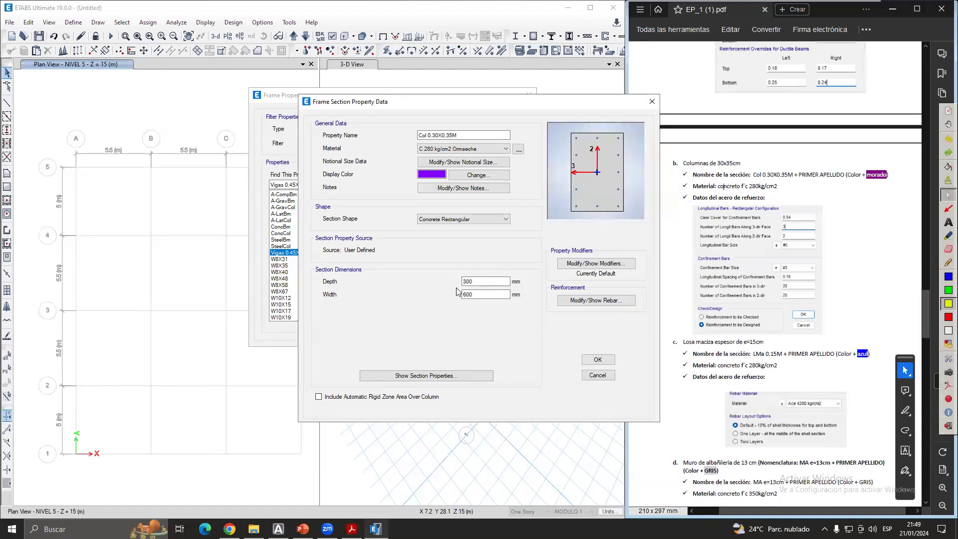
key("Tab")
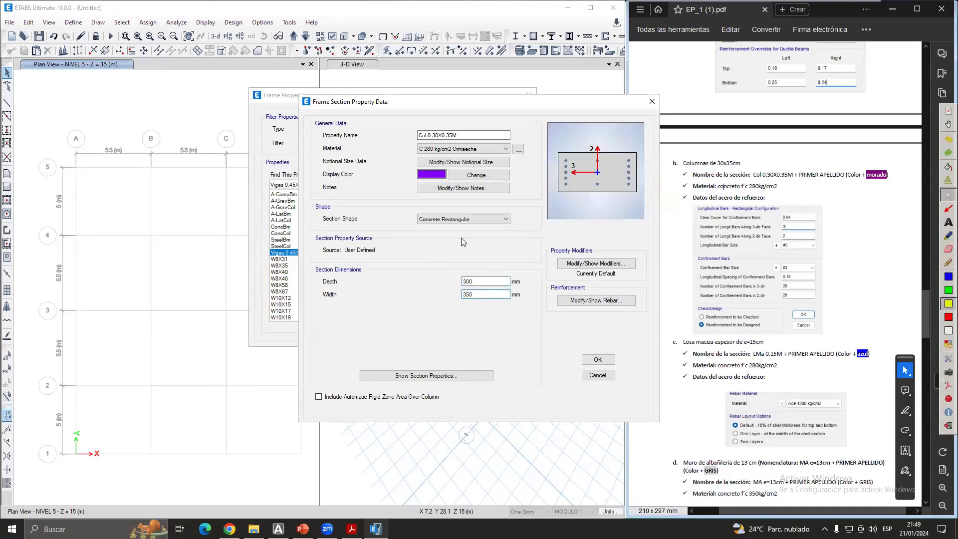
left_click(496, 282)
left_click(496, 292)
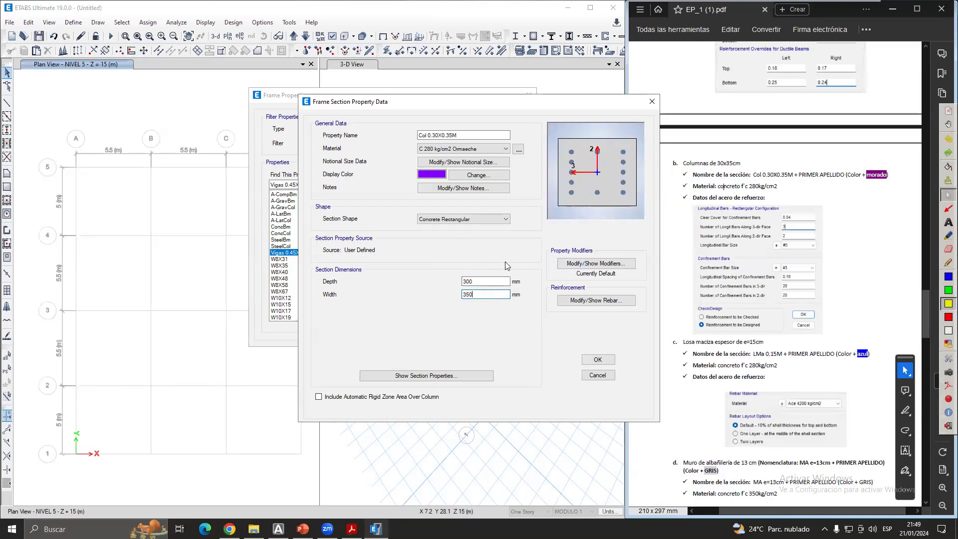
- Open the column's reinforcement data and mark the Design Type group and the P-M2-M3 Design (Column) option in green
left_click(583, 301)
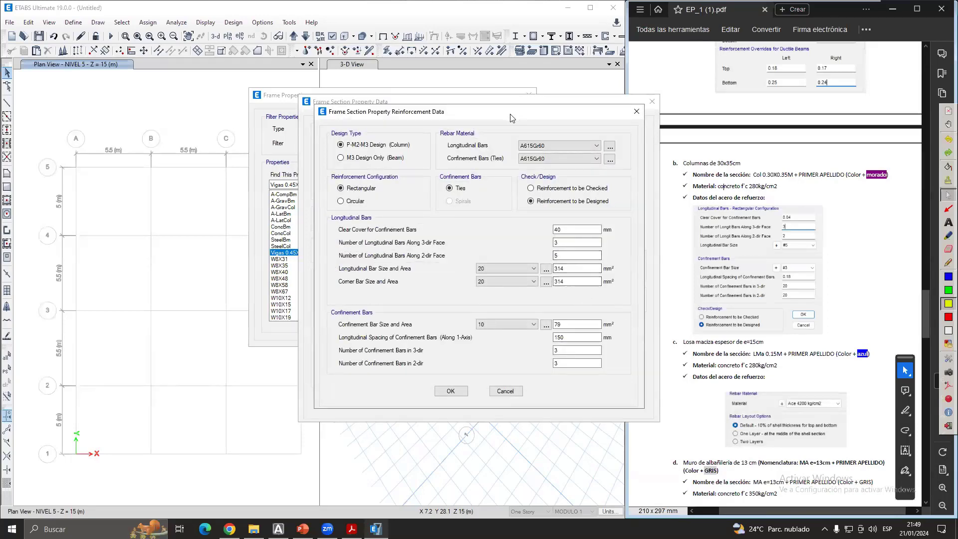
left_click_drag(510, 118, 447, 116)
left_click(947, 289)
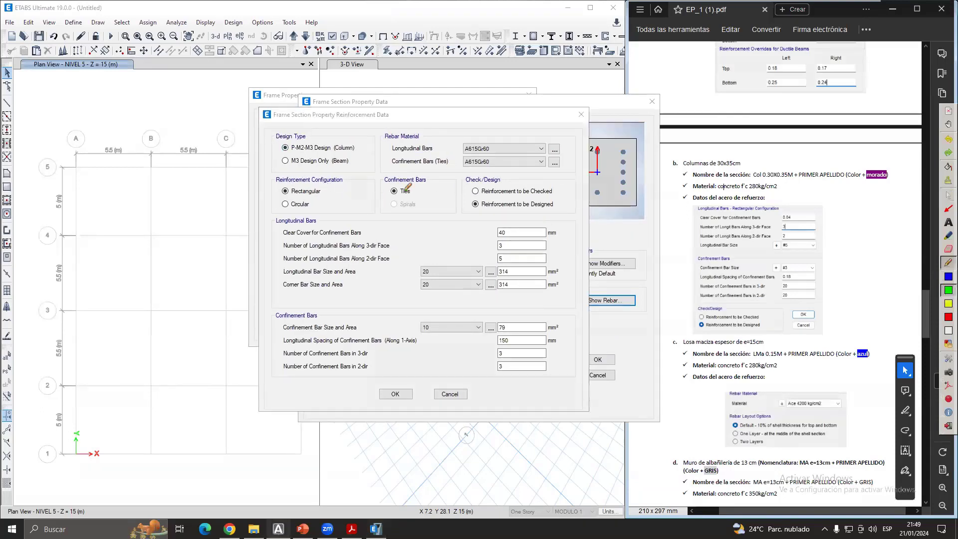
mouse_move(274, 130)
left_mouse_down()
mouse_move(263, 143)
mouse_move(269, 160)
left_mouse_up()
mouse_move(233, 132)
left_mouse_down()
mouse_move(221, 145)
mouse_move(255, 162)
left_mouse_up()
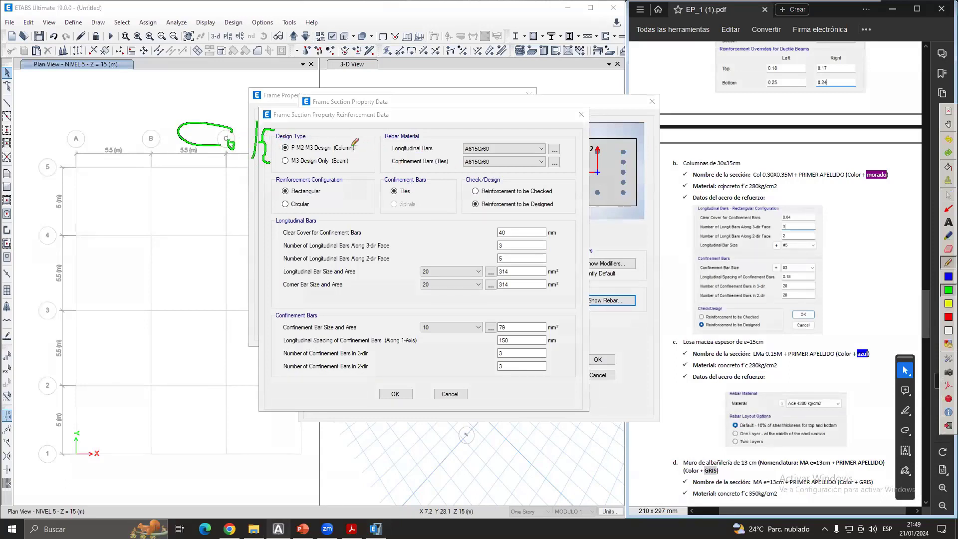
left_click_drag(353, 144, 387, 123)
left_click(943, 192)
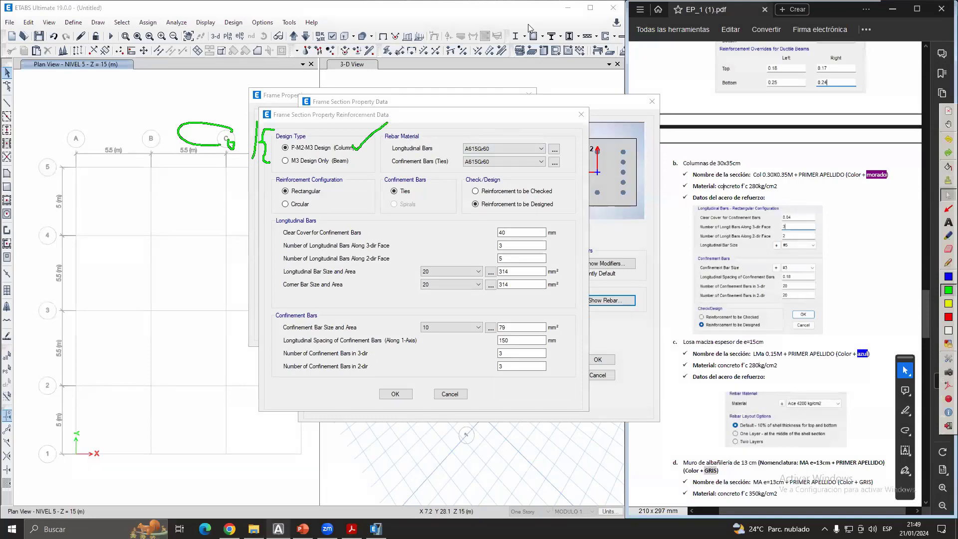
- Set the rebar material of both the longitudinal bars and the confinement bars to the custom Acero de Refuerzo steel
left_click(519, 148)
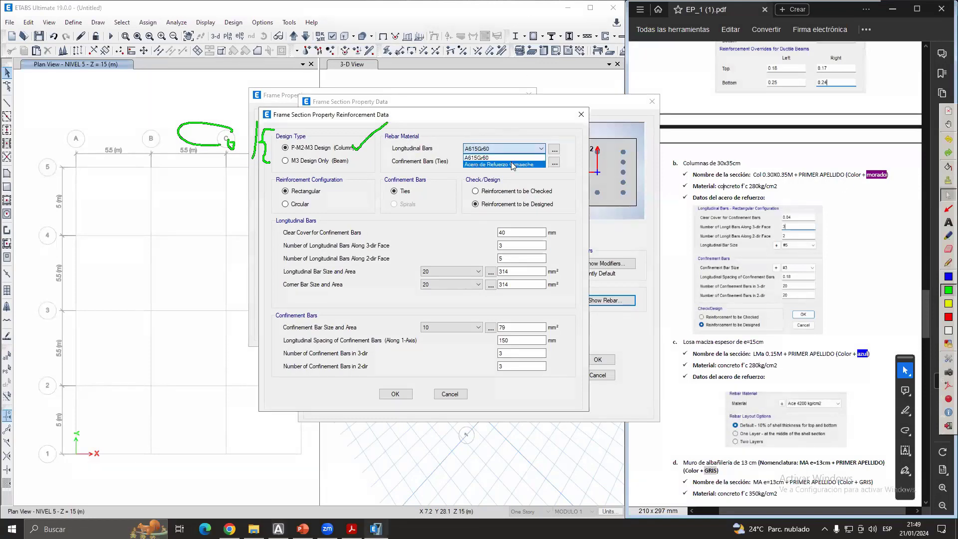
left_click(519, 159)
left_click(519, 161)
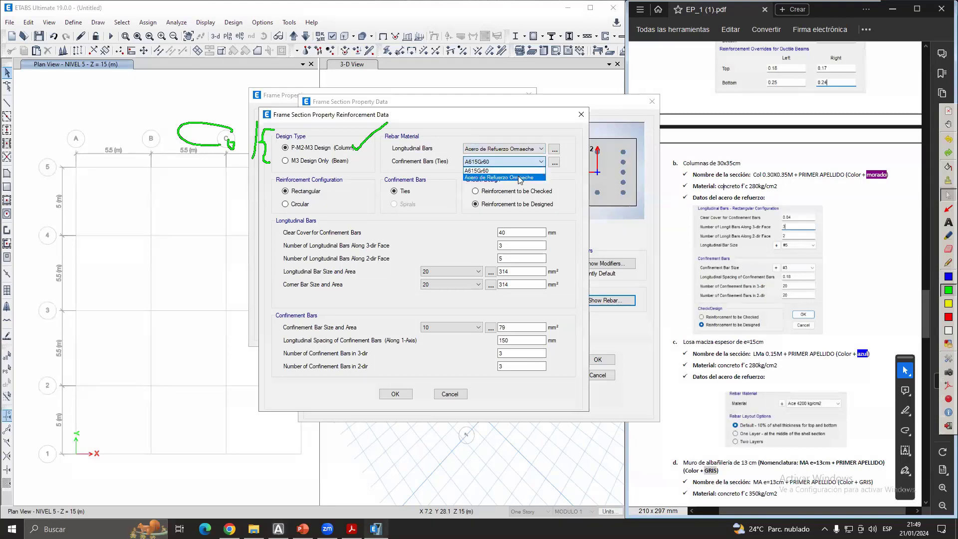
left_click(519, 178)
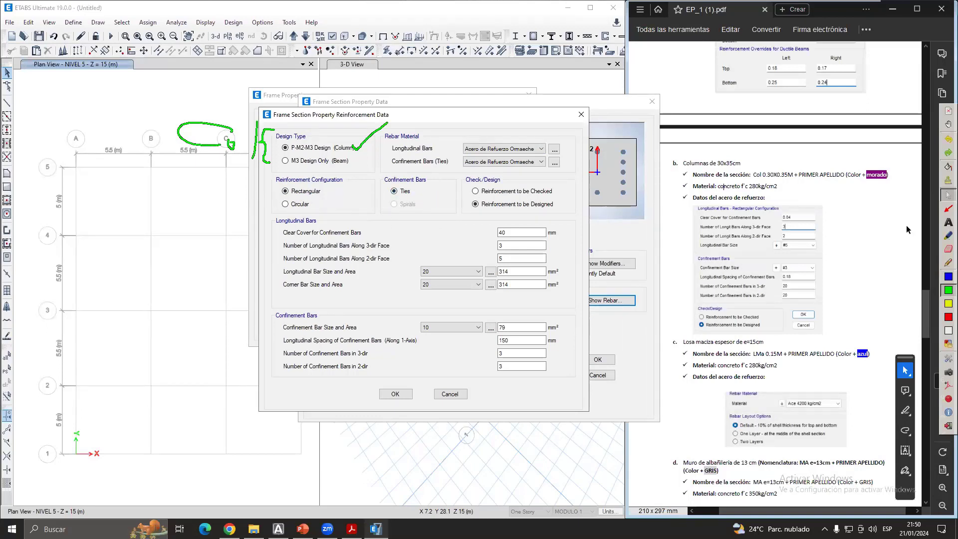
- Mark the Ties option with a green check, bracket the Check/Design group and underline both of its reinforcement options
left_click(948, 262)
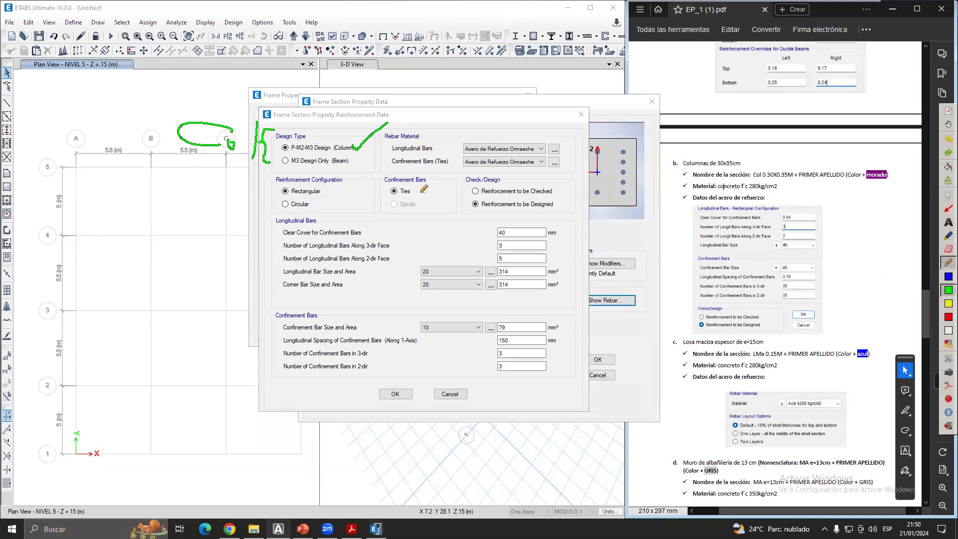
mouse_move(418, 187)
left_mouse_down()
mouse_move(459, 186)
mouse_move(461, 209)
mouse_move(472, 212)
left_mouse_up()
left_click_drag(484, 198, 553, 204)
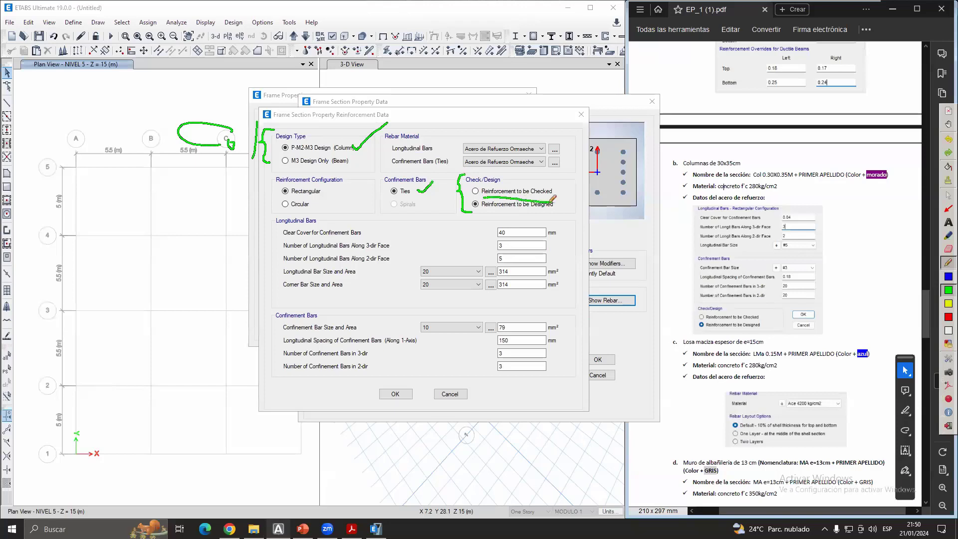
left_click_drag(480, 213, 551, 213)
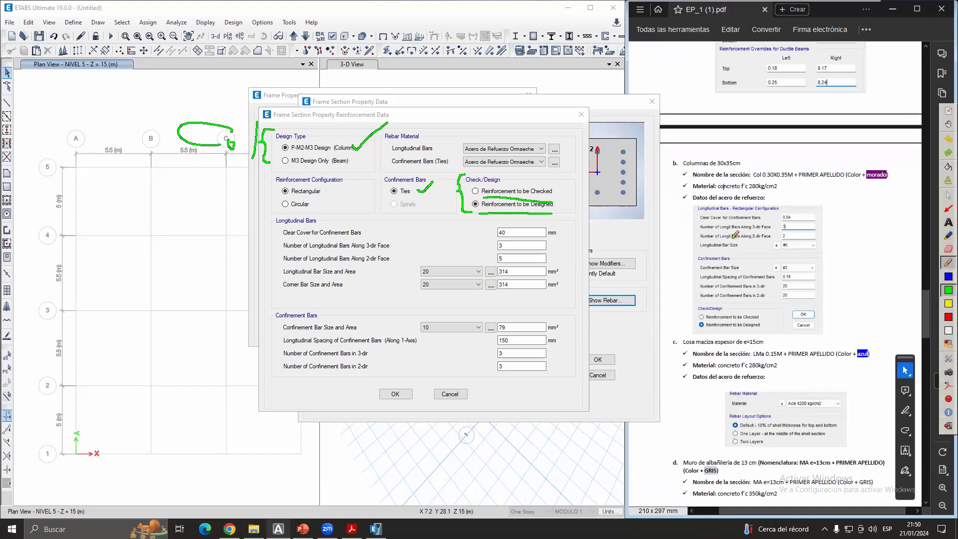
left_click(948, 195)
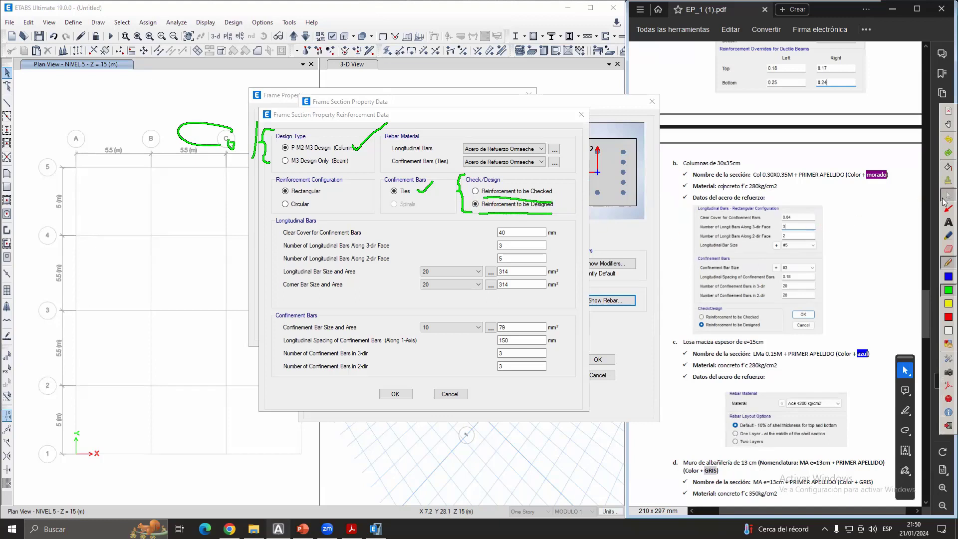
- Set the column's longitudinal bars to 3 along the 3-dir face and 2 along the 2-dir face, as in the assignment PDF
left_click(526, 234)
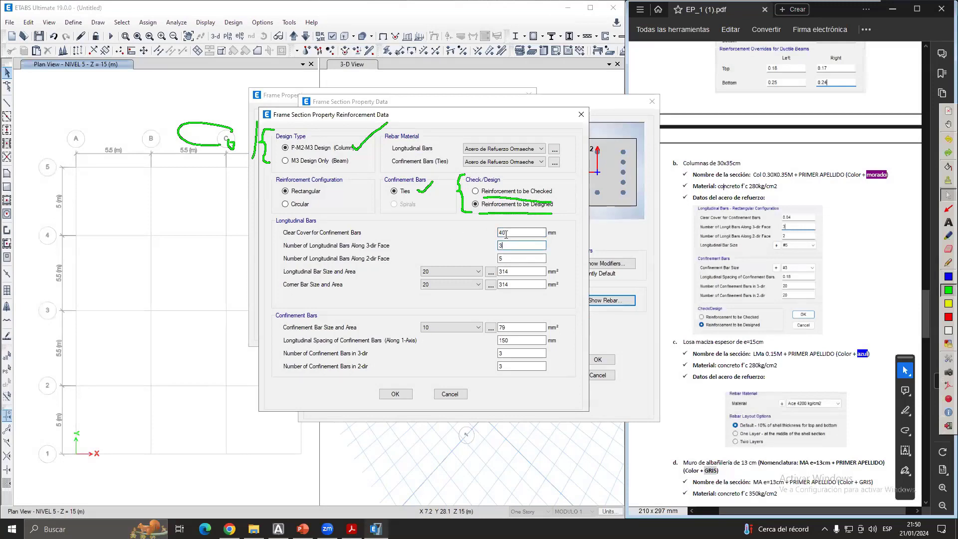
left_click(518, 245)
key("Tab")
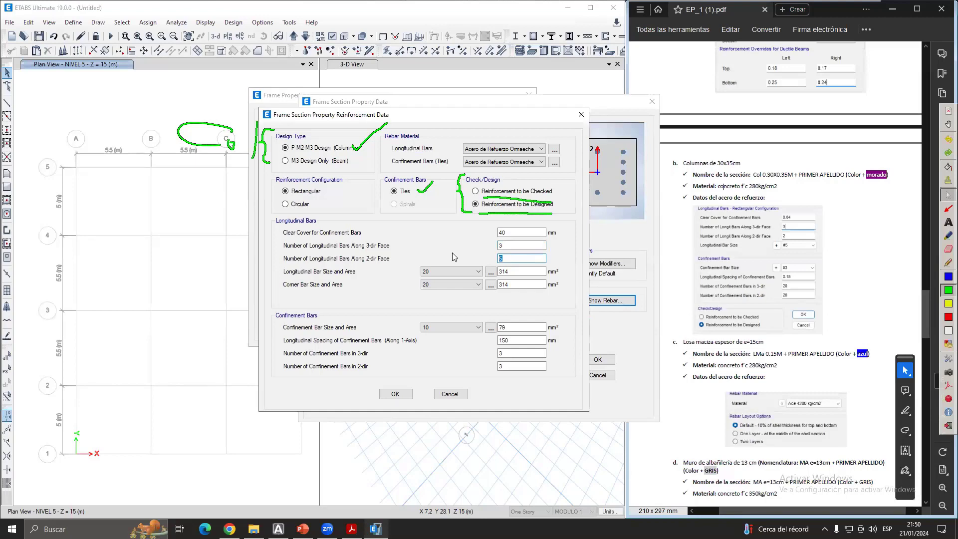
left_click(798, 255)
scroll(843, 253, "up", 1, "ctrl")
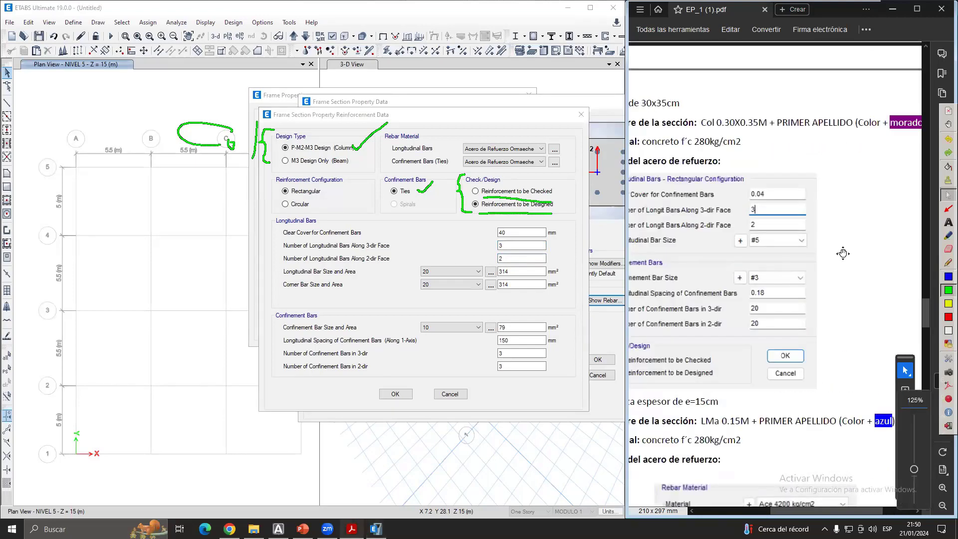
scroll(843, 253, "left", 3)
left_click(583, 242)
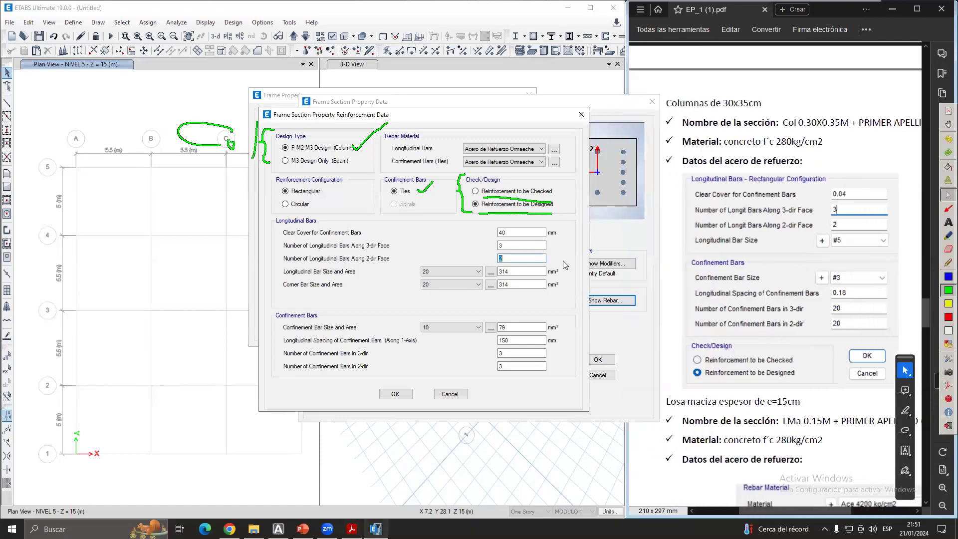
- Check the bar sizes offered for the longitudinal and corner bars and the current reinforcing bar set
left_click(474, 271)
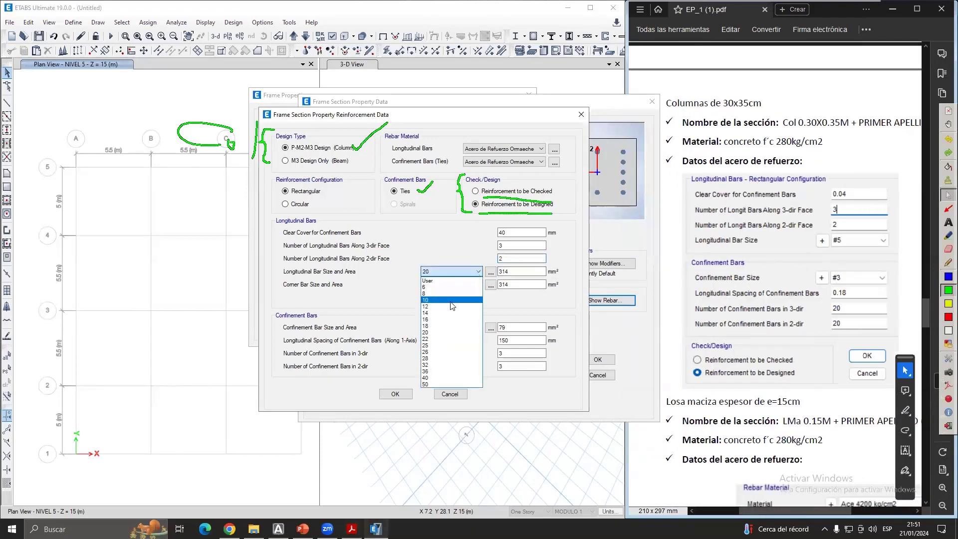
left_click(475, 271)
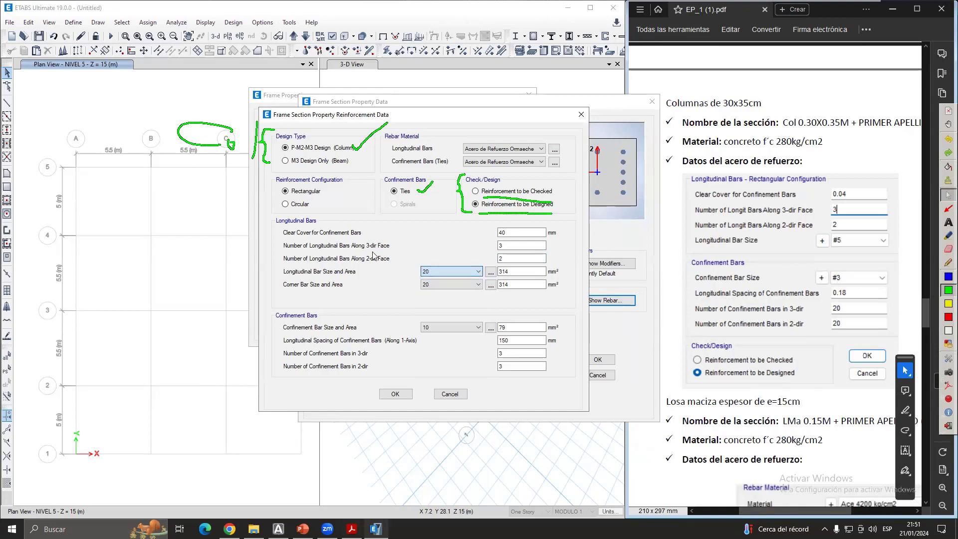
left_click(490, 272)
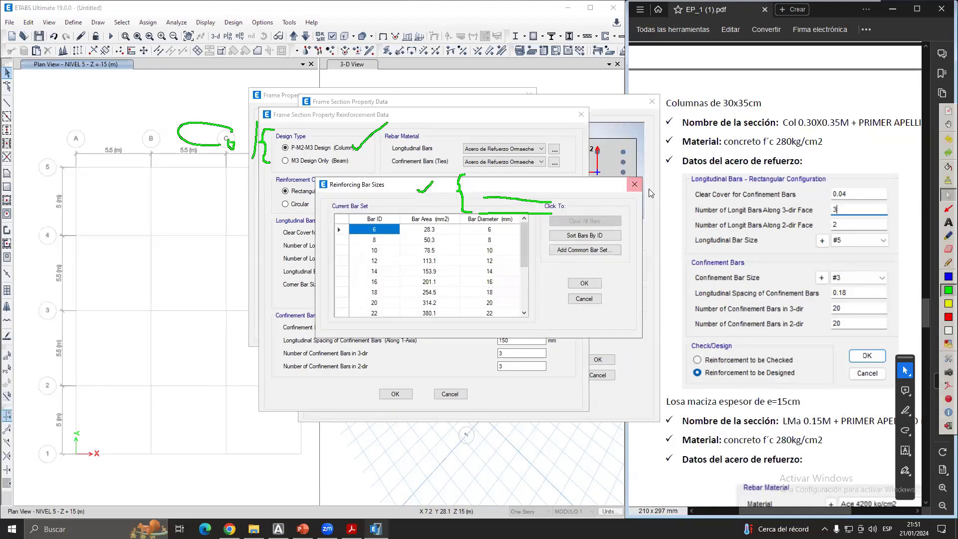
left_click(639, 188)
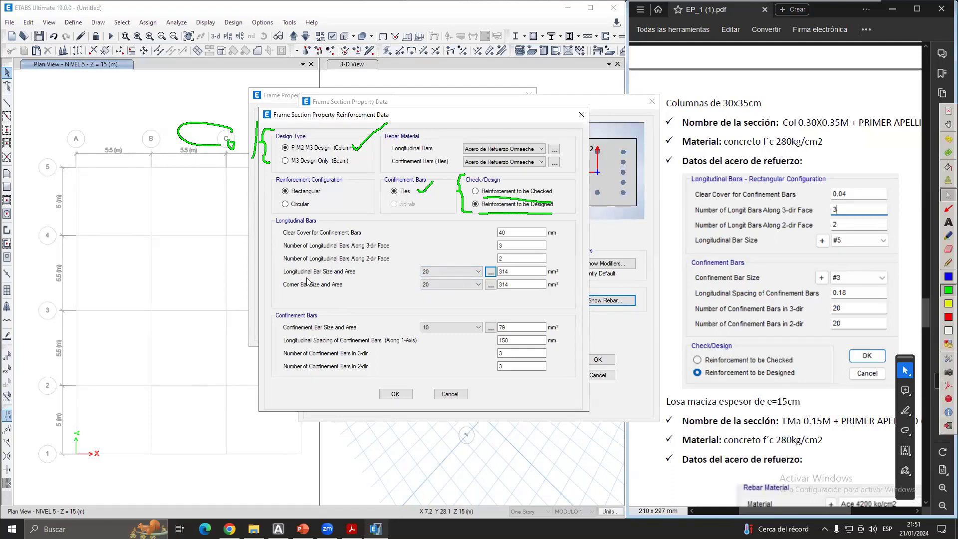
left_click(471, 289)
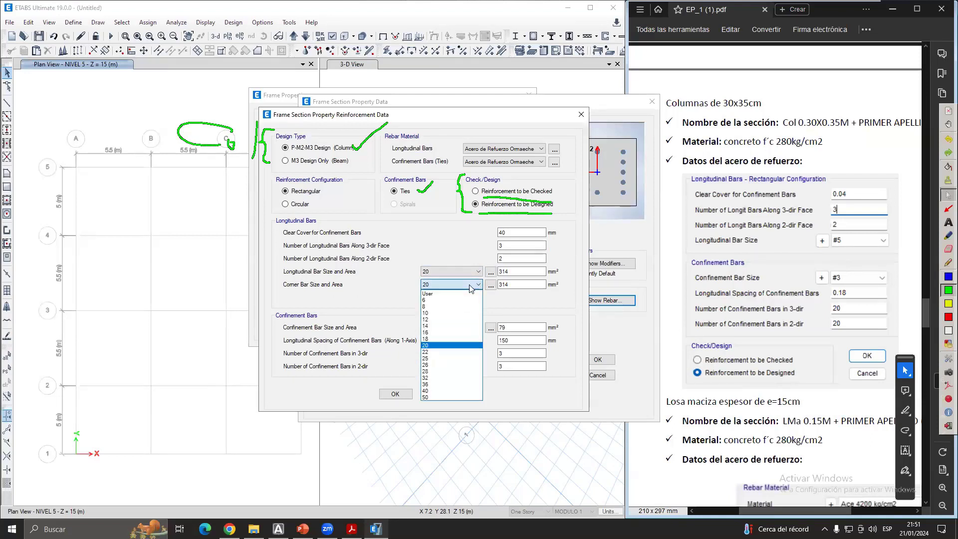
left_click(471, 289)
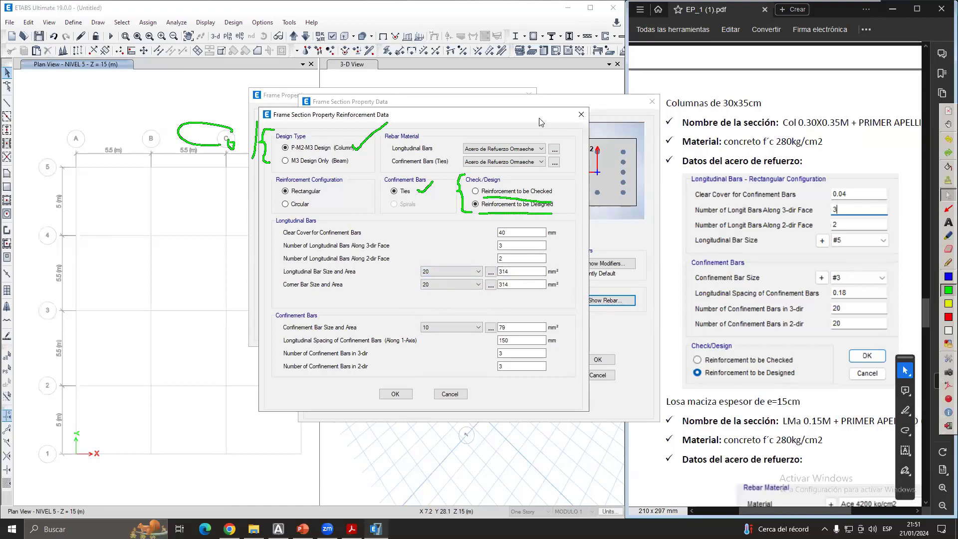
- Move the reinforcement data dialog off the section preview, circle the preview's corner and mid-face bars in blue, and clear the screen annotations
left_click_drag(487, 115, 434, 108)
left_click(947, 263)
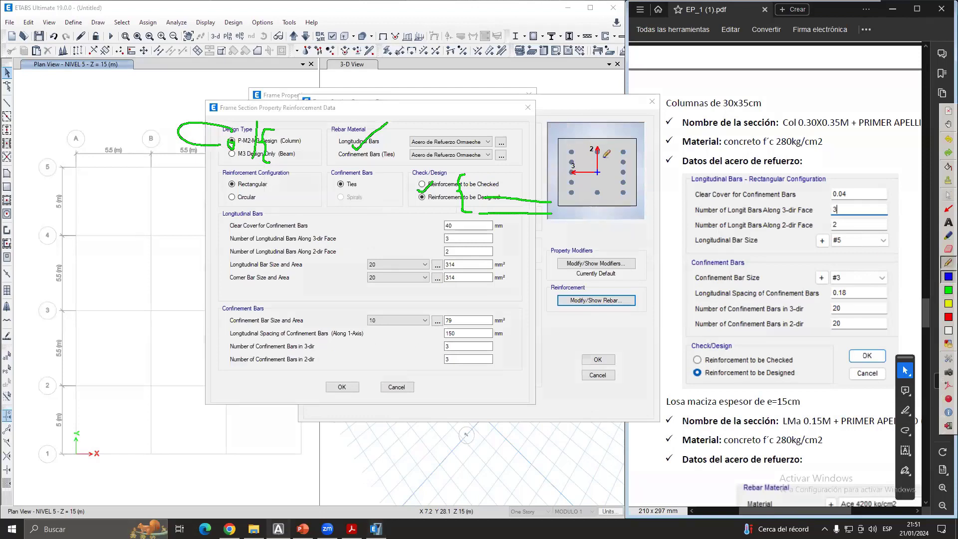
left_click_drag(566, 154, 623, 149)
mouse_move(630, 191)
left_mouse_down()
mouse_move(621, 198)
mouse_move(628, 190)
left_mouse_up()
left_click_drag(590, 143, 593, 149)
left_click_drag(593, 193, 599, 190)
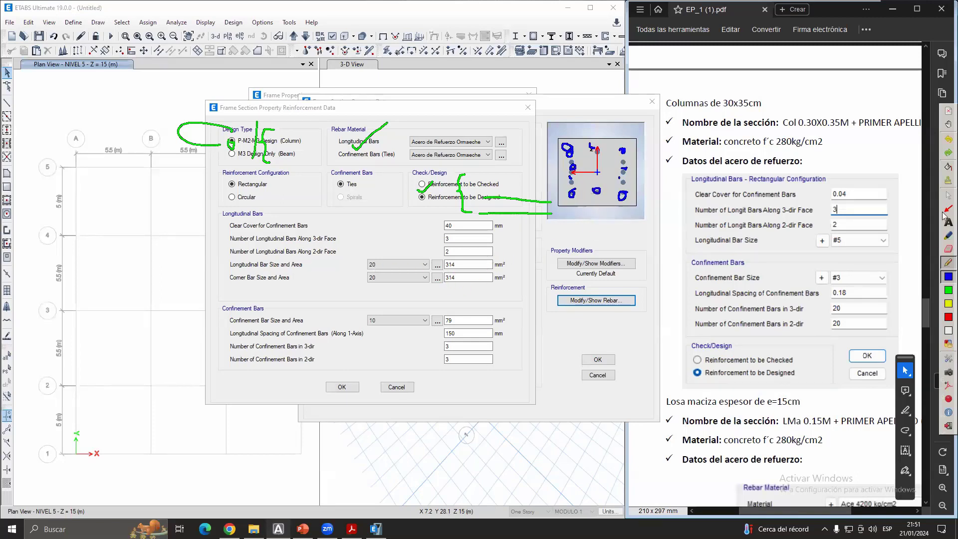
left_click(948, 195)
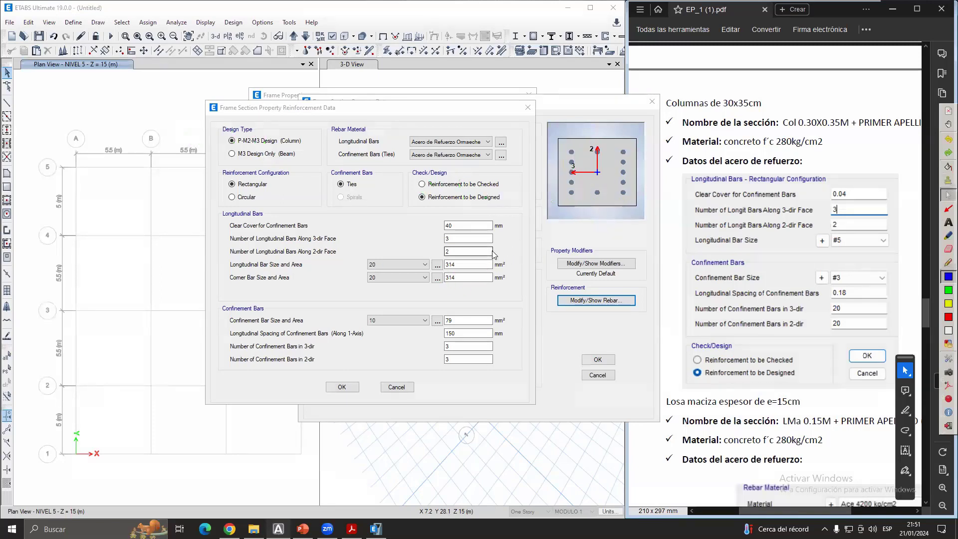
- Try sizes 8 and 6 for the column's longitudinal bars and set the bar size to User
left_click(456, 238)
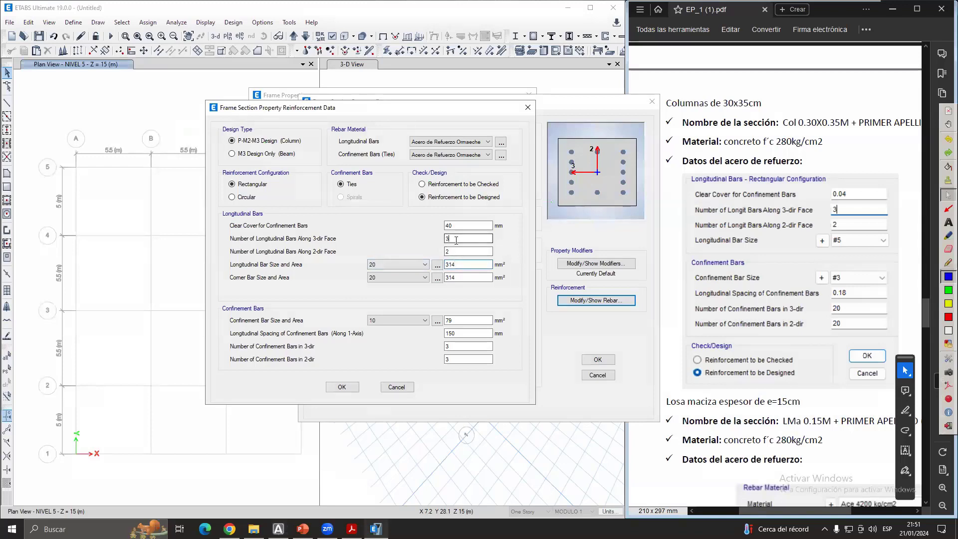
left_click(405, 266)
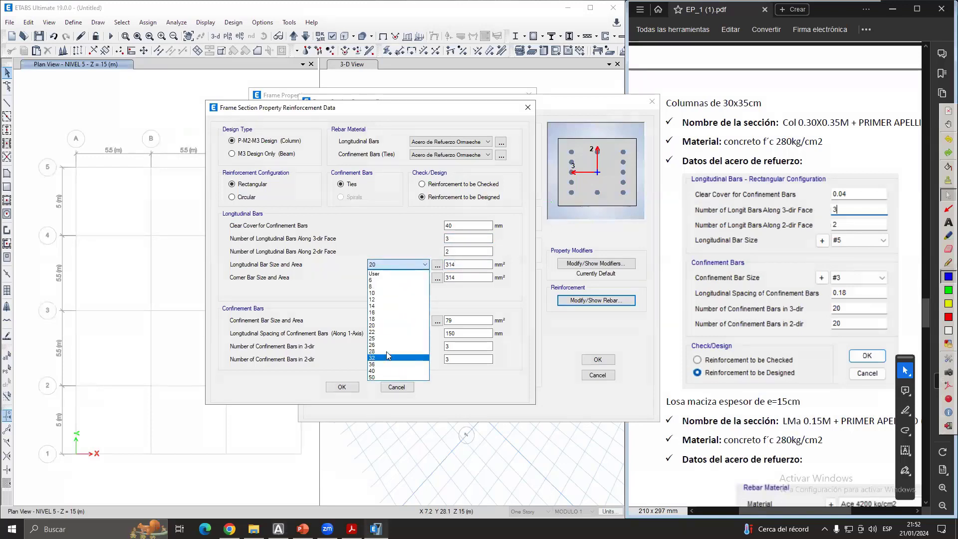
left_click(379, 287)
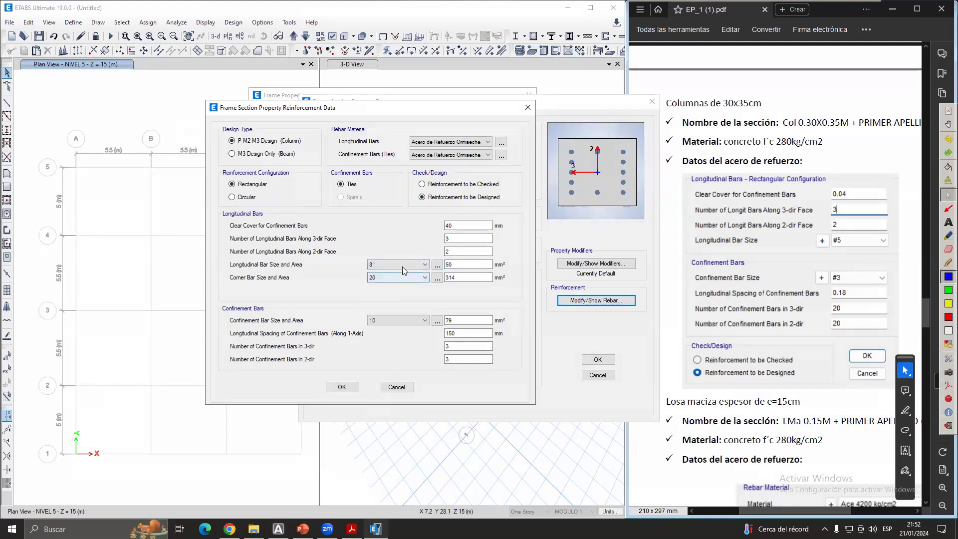
left_click(414, 264)
left_click(405, 280)
left_click(411, 264)
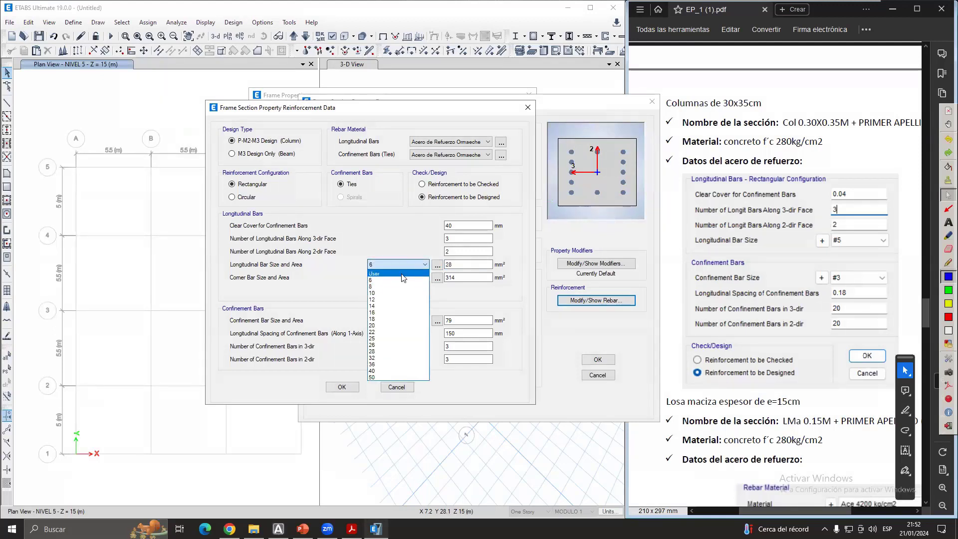
left_click(399, 272)
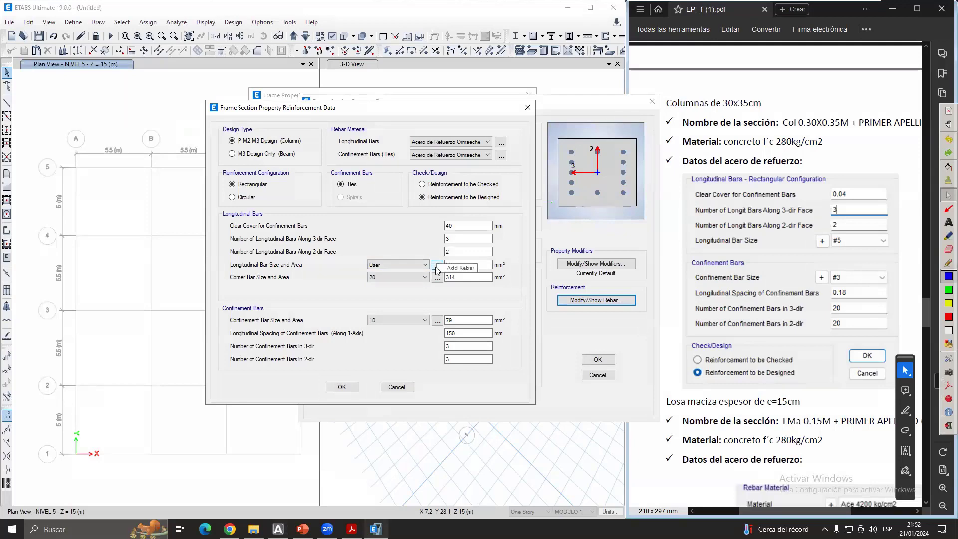
- Add the U.S. Customary common rebar set to the reinforcing bar sizes
left_click(437, 265)
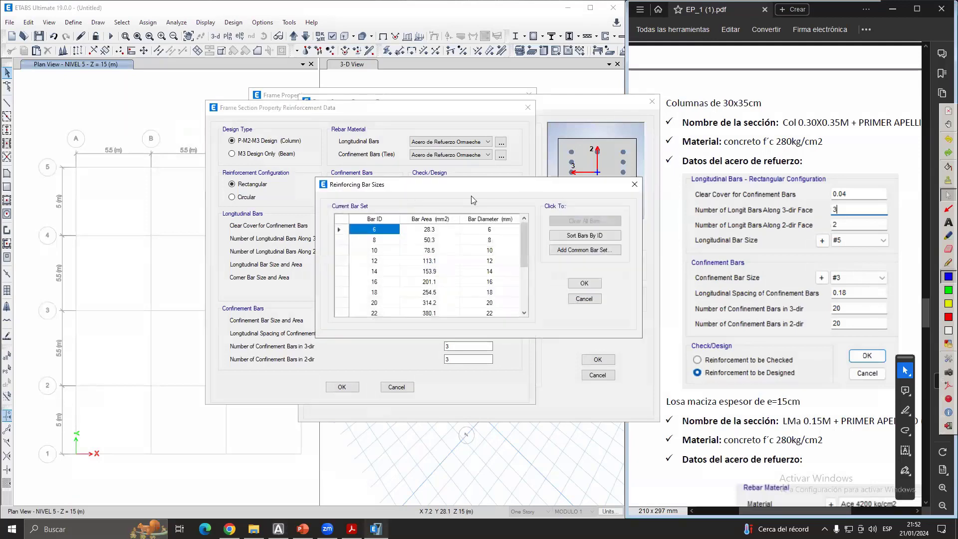
left_click_drag(477, 193, 452, 287)
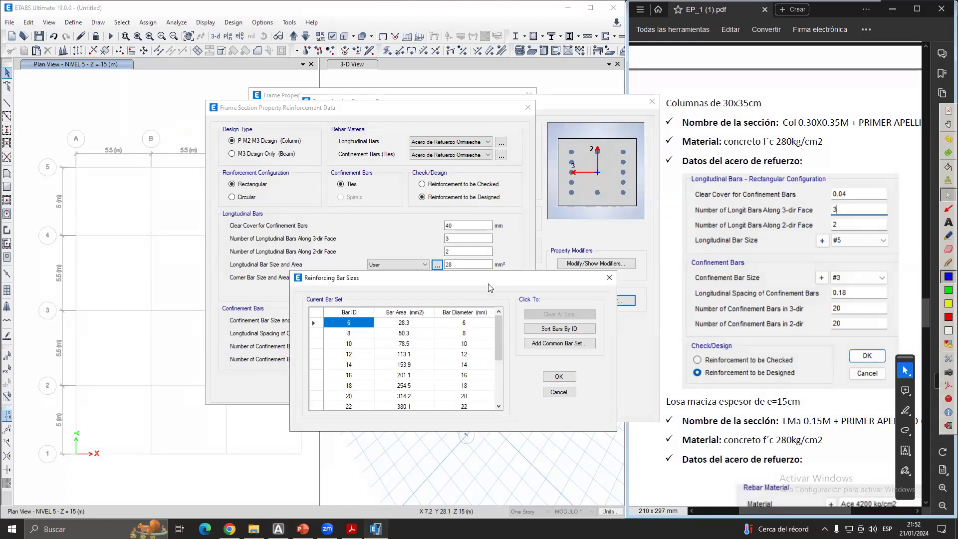
mouse_move(488, 284)
left_mouse_down()
mouse_move(486, 291)
mouse_move(493, 283)
left_mouse_up()
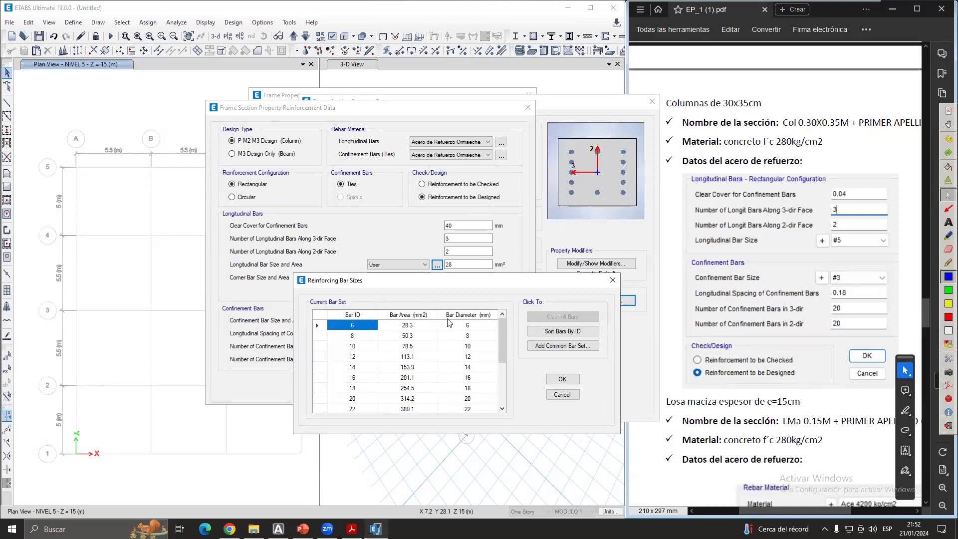
left_click(552, 347)
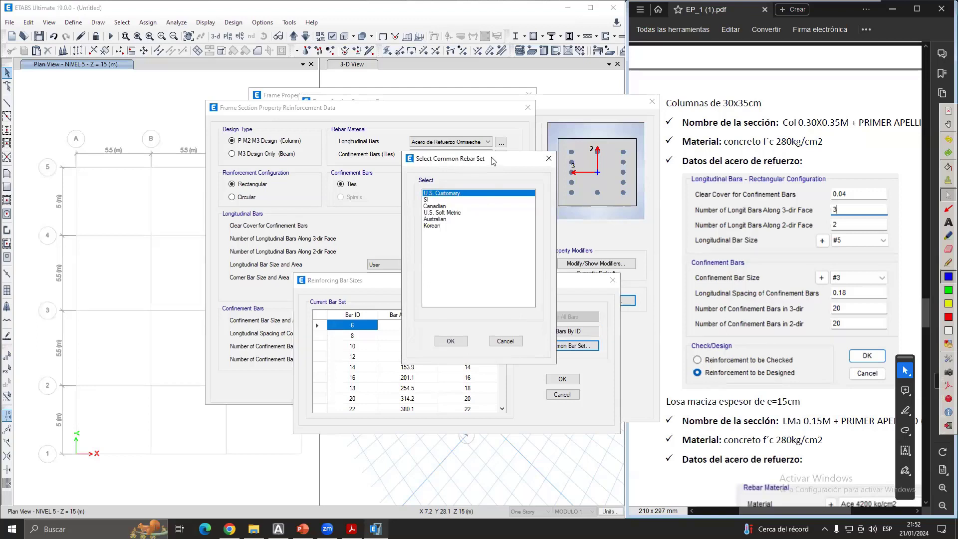
left_click_drag(493, 160, 417, 89)
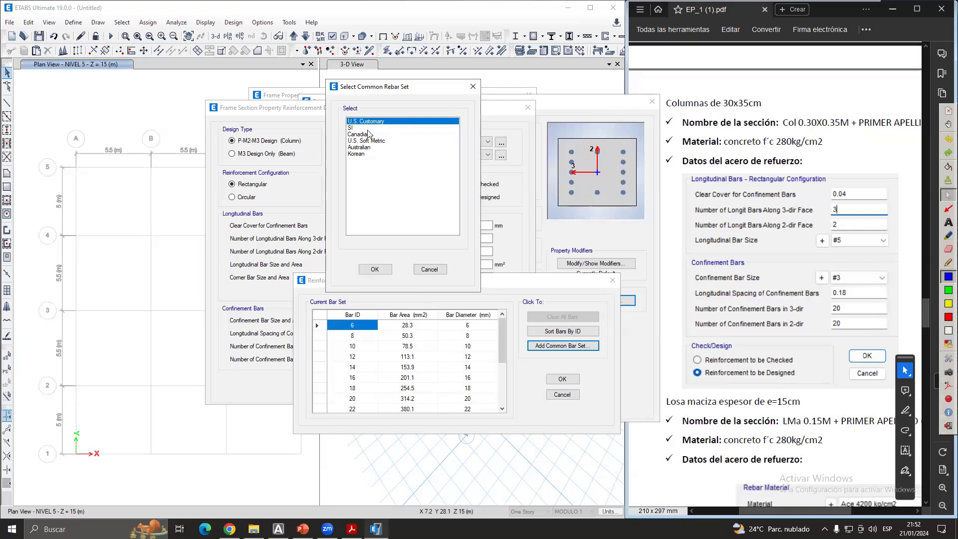
left_click(374, 268)
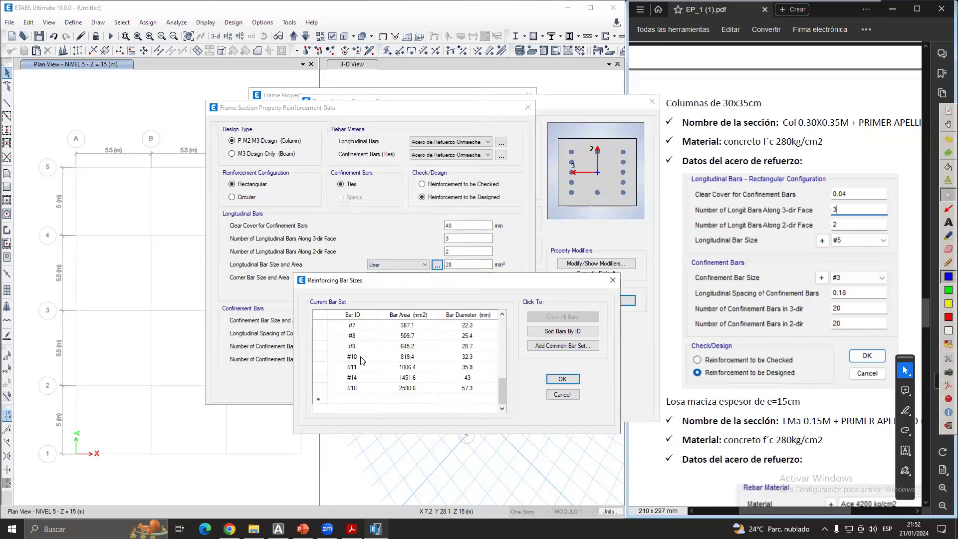
- Look through the expanded reinforcing bar list for the # bar sizes, including bar #5
scroll(363, 360, "up", 5)
scroll(362, 350, "down", 3)
scroll(361, 338, "up", 2)
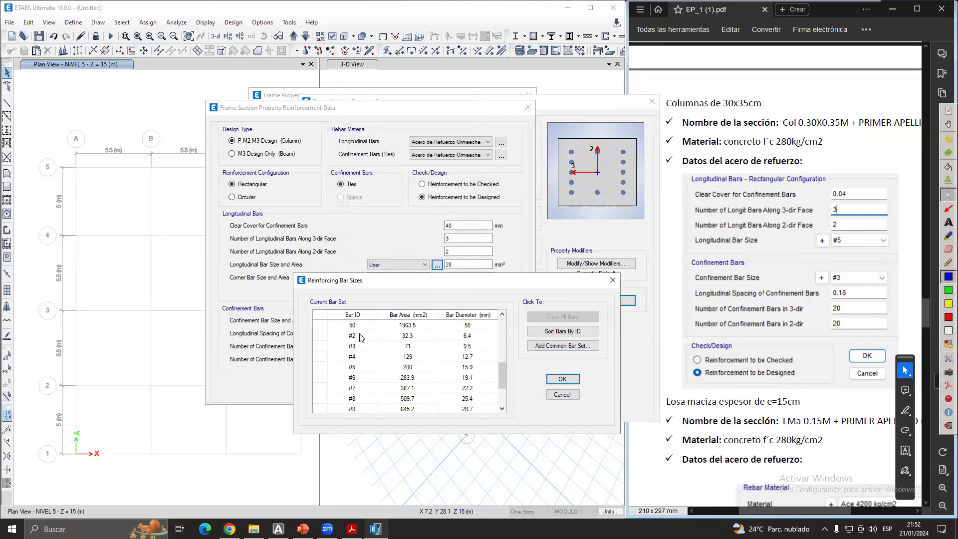
scroll(360, 340, "down", 3)
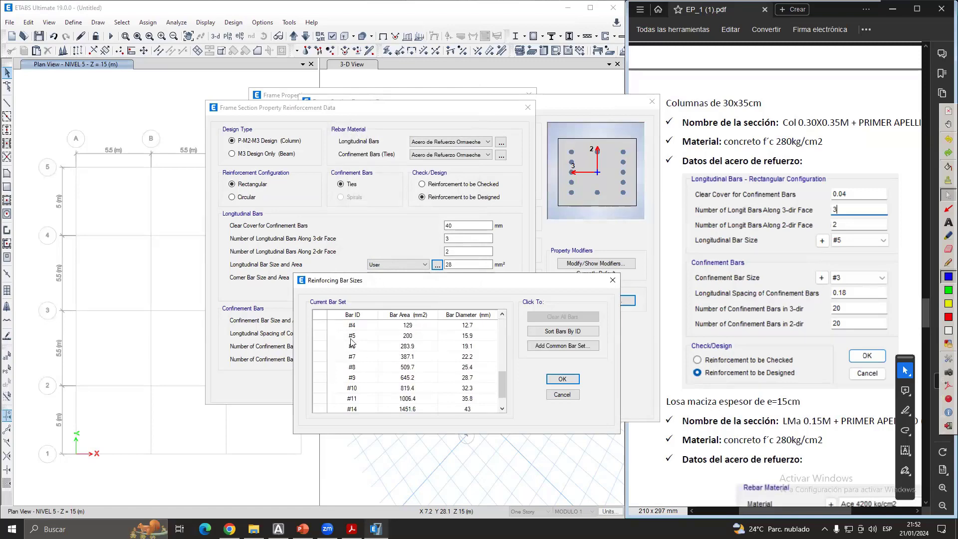
left_click(357, 338)
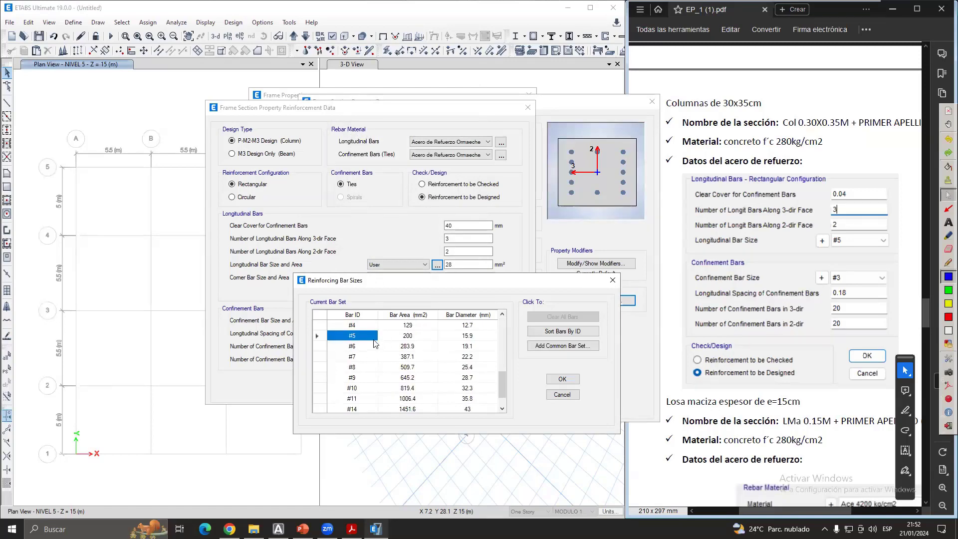
scroll(372, 336, "up", 3)
scroll(372, 332, "down", 1)
scroll(371, 333, "up", 1)
- Compare the area and diameter entries of bars #2 and #3 in the reinforcing bar list
left_click(361, 336)
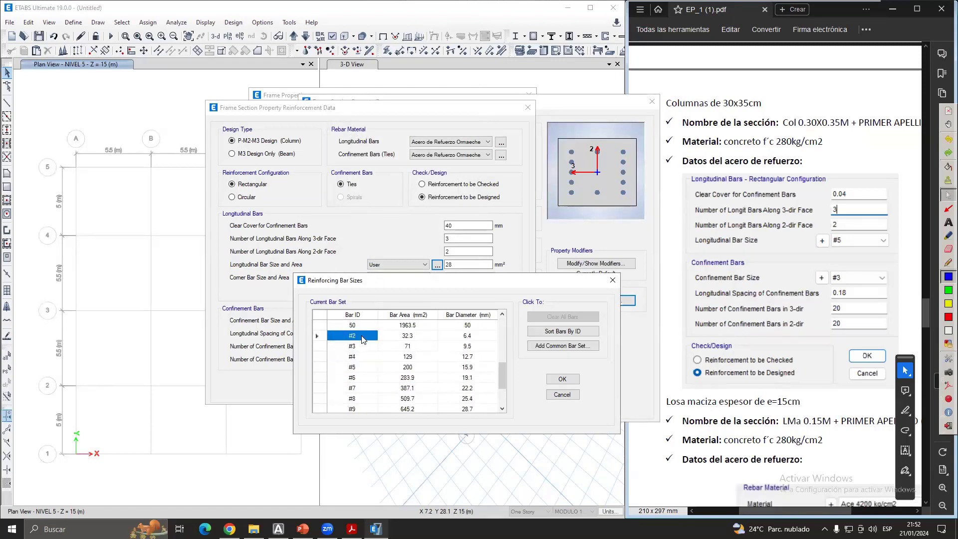
left_click(359, 345)
left_click(370, 338)
left_click(363, 349)
left_click(371, 336)
left_click(364, 349)
left_click(362, 355)
left_click(365, 345)
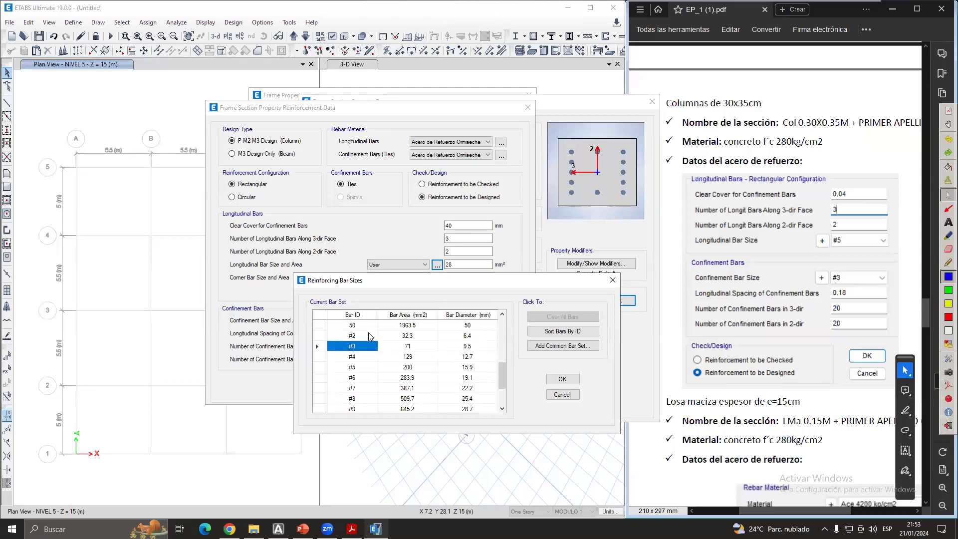
left_click(369, 335)
left_click(365, 344)
left_click(369, 336)
left_click(367, 348)
left_click(369, 336)
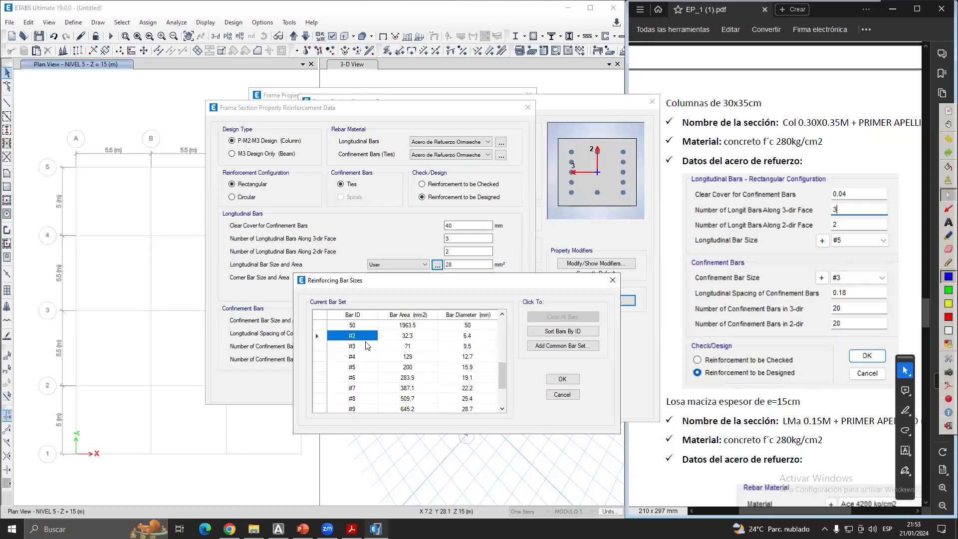
left_click(367, 346)
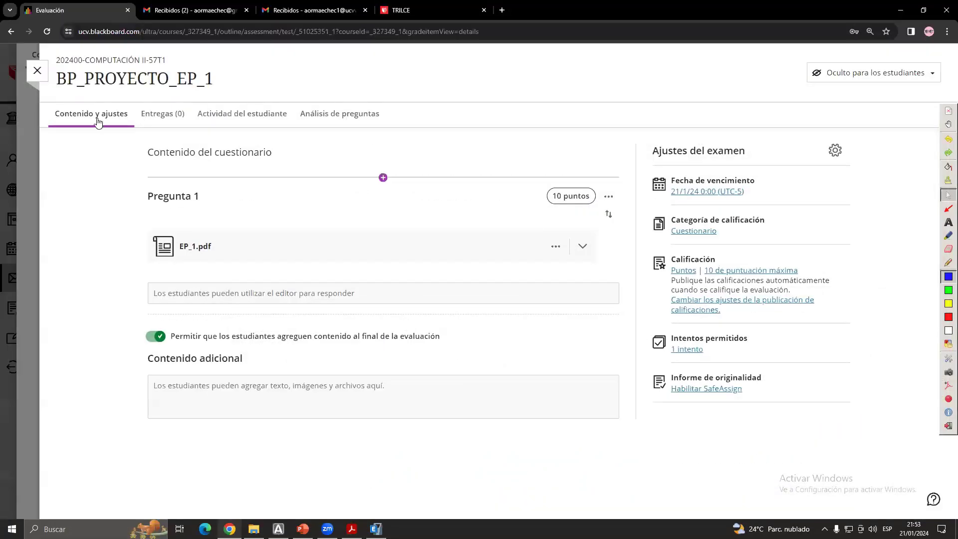
- Open the CF-Diseño en Concreto Armado PDF from the course content and find the bar table under 2.2 Acero de Refuerzo on page 10
scroll(394, 264, "up", 20)
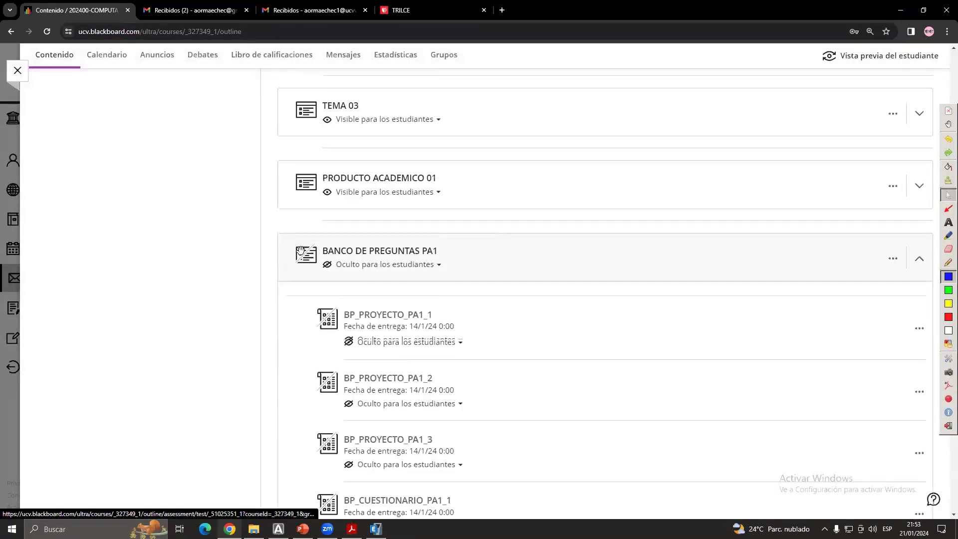
scroll(402, 270, "down", 2)
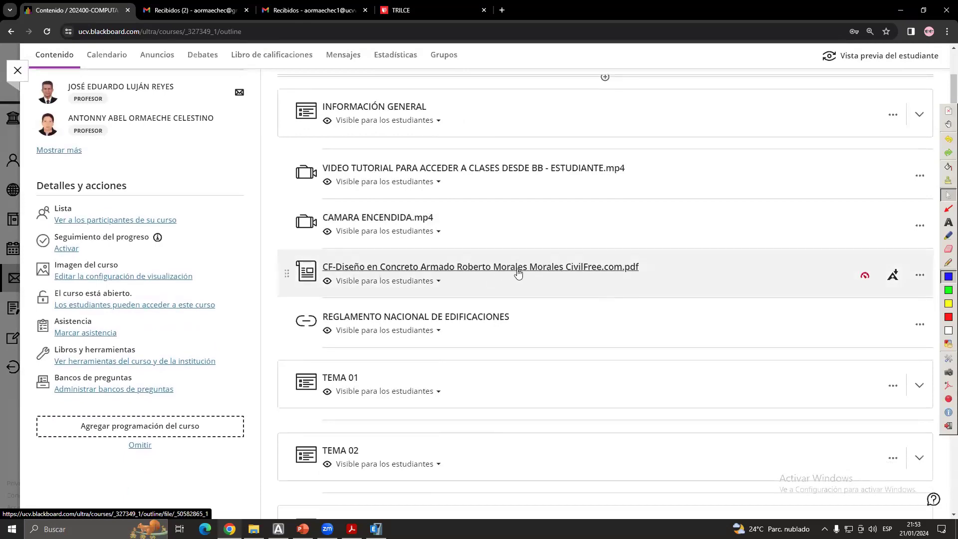
left_click(400, 268)
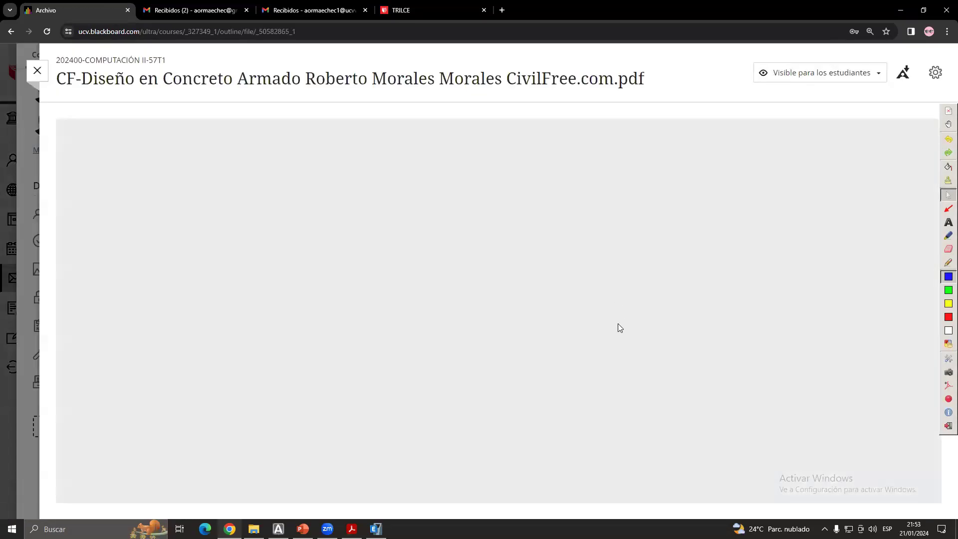
scroll(574, 322, "down", 15)
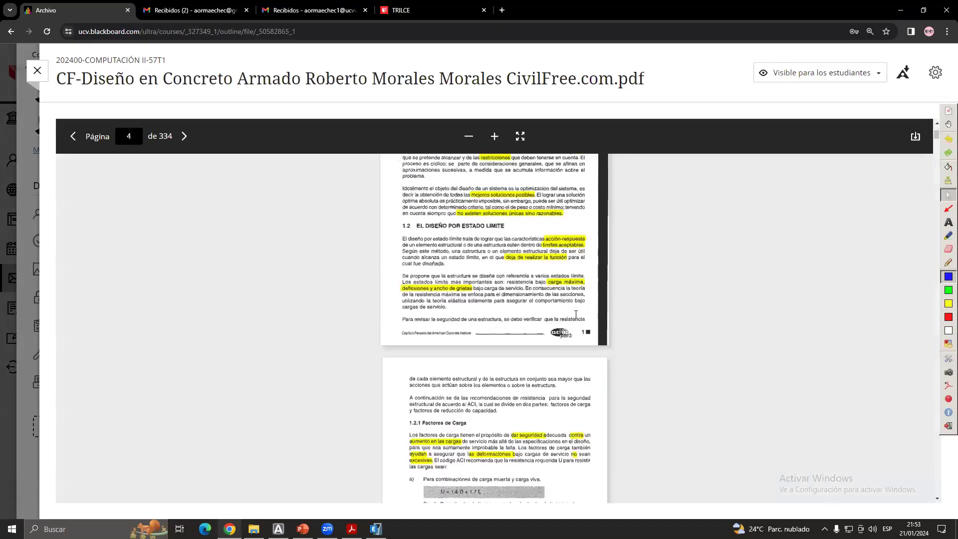
scroll(575, 314, "down", 10)
scroll(575, 314, "up", 4, "ctrl")
scroll(575, 314, "down", 5)
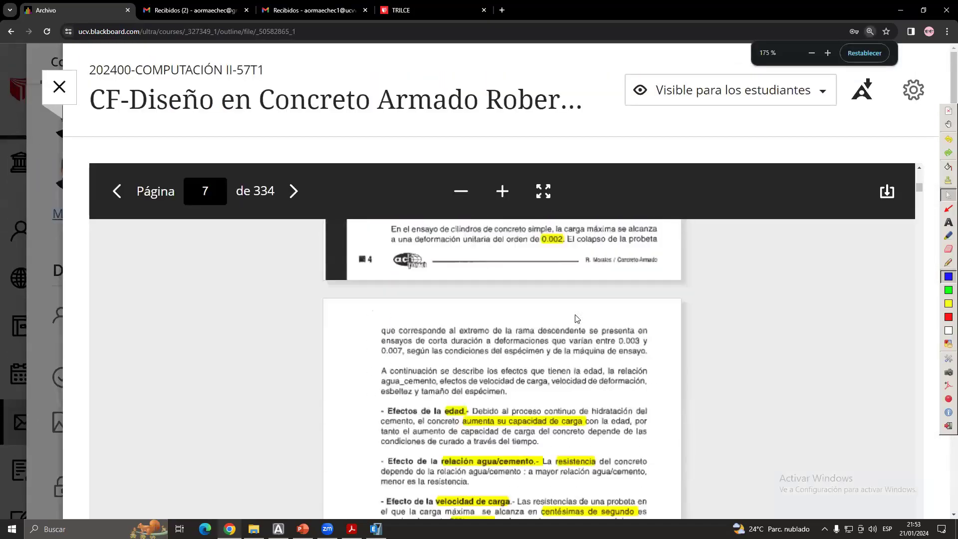
scroll(574, 314, "down", 12)
scroll(440, 367, "up", 4)
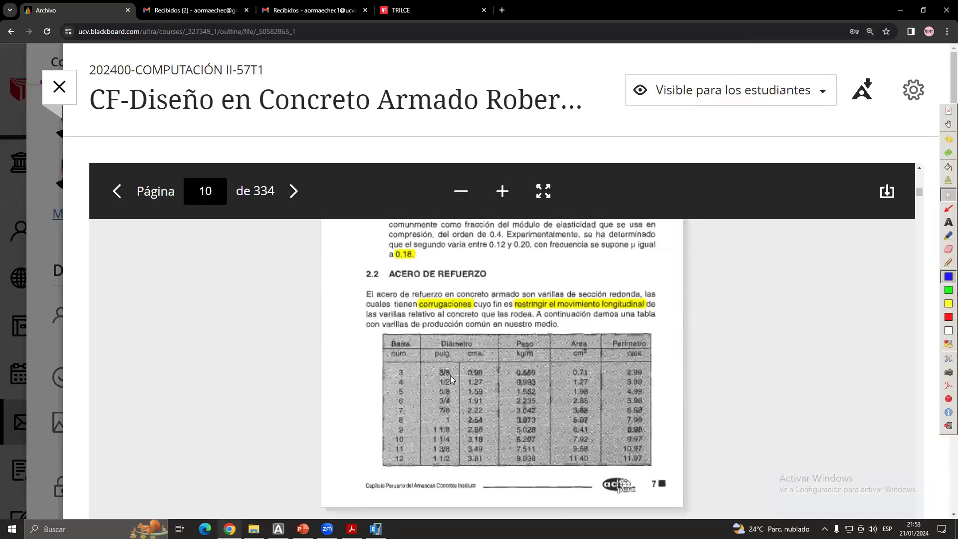
- Switch between ETABS and the book's bar table to compare the area and diameter of bars #3 and #4
key("alt+Tab")
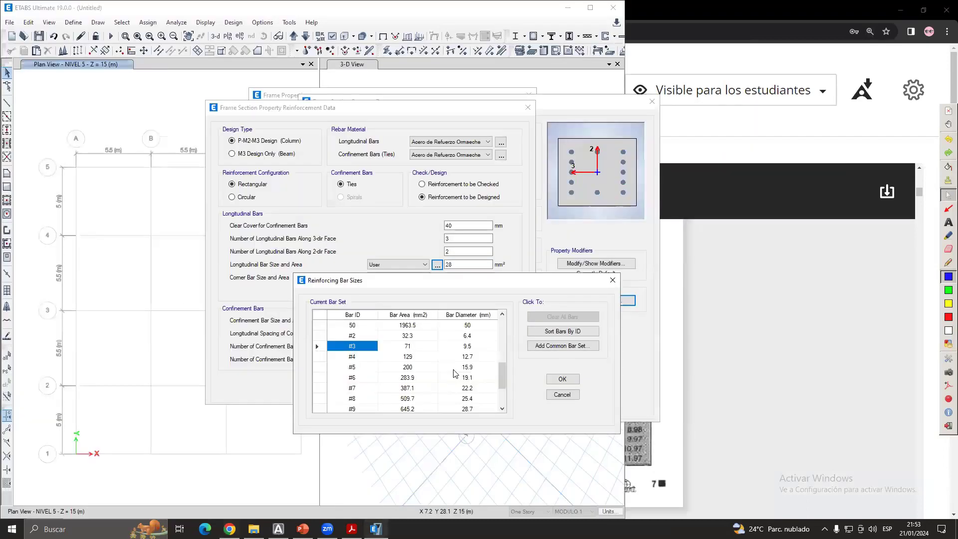
left_click(403, 348)
left_click(365, 349)
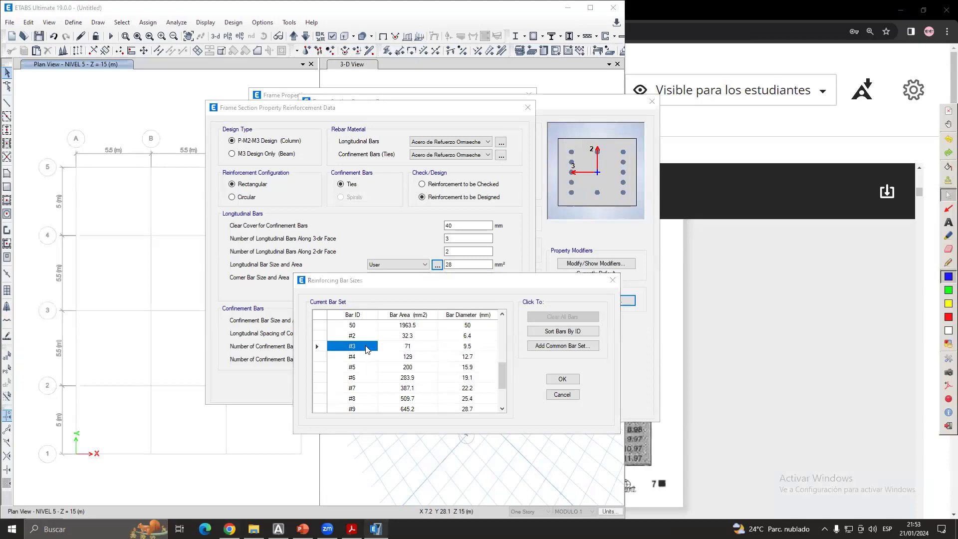
key("alt+Tab")
key("alt+Tab")
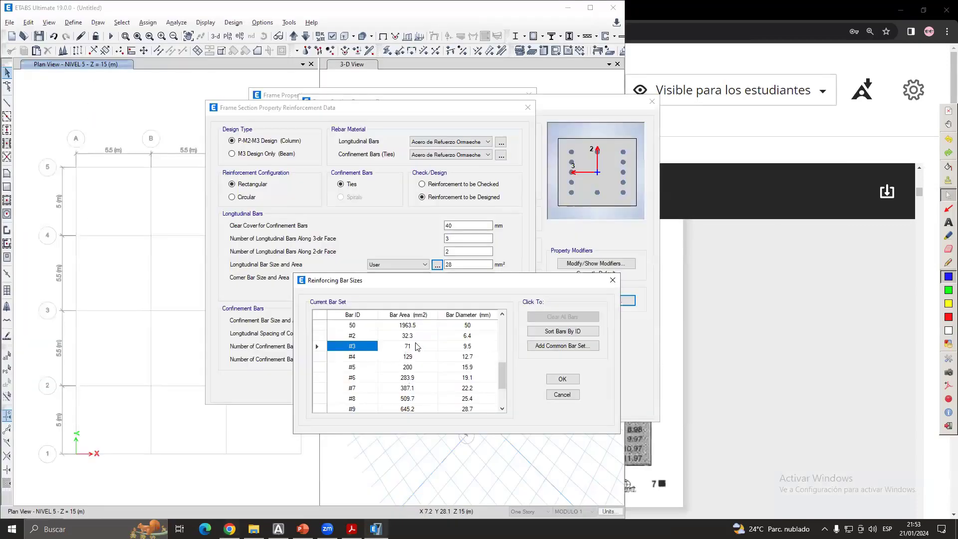
left_click(360, 356)
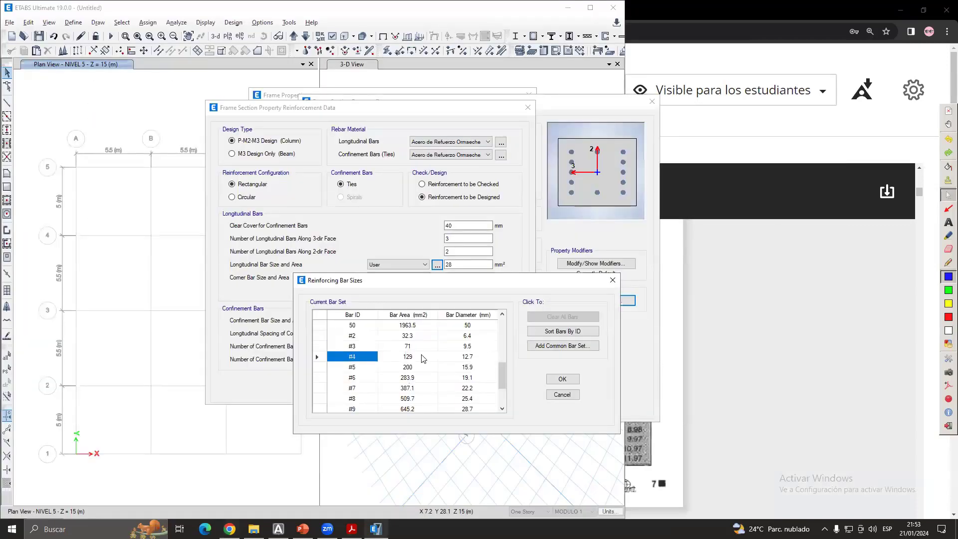
key("alt+Tab")
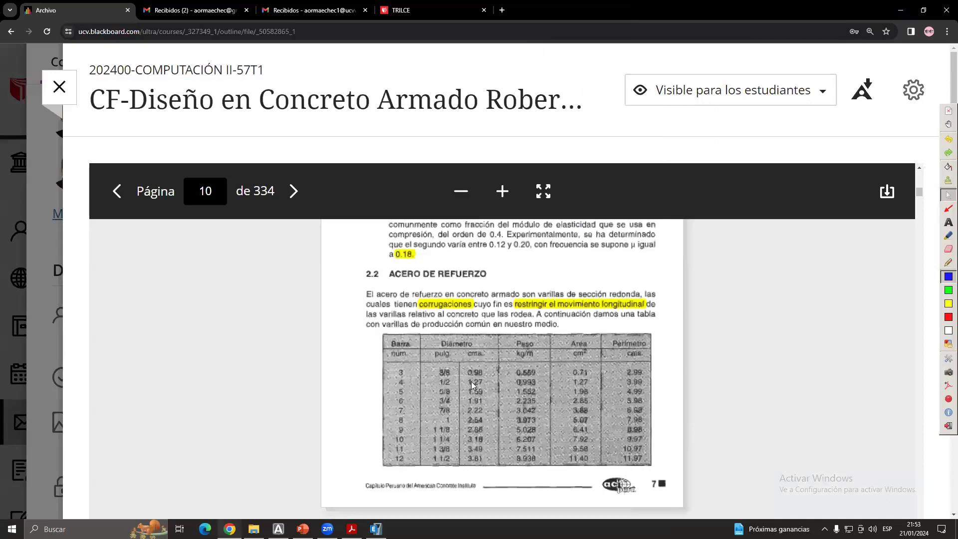
key("alt+Tab")
left_click(371, 346)
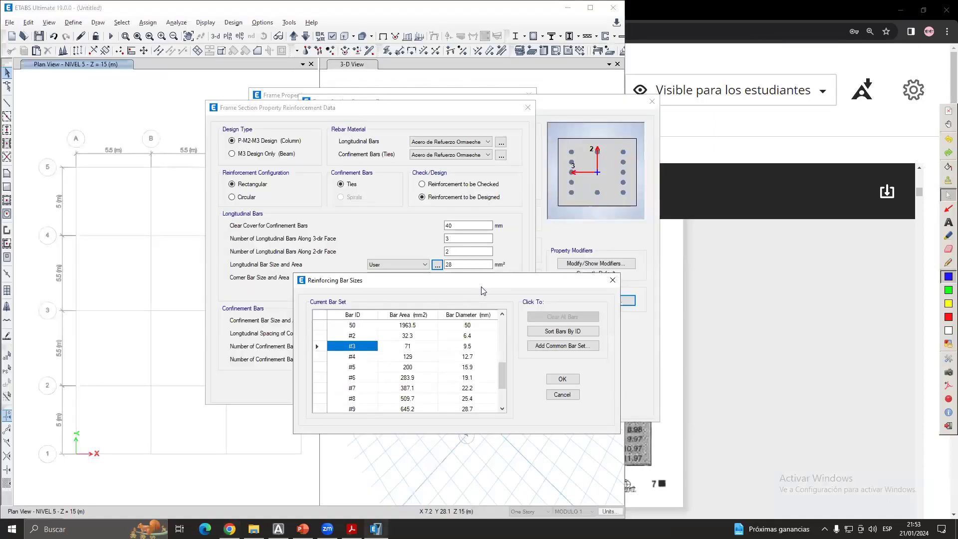
- Bring up EP_1 (1).pdf beside ETABS, select bar #5 in the reinforcing bar list and accept the bar set
key("alt+Tab")
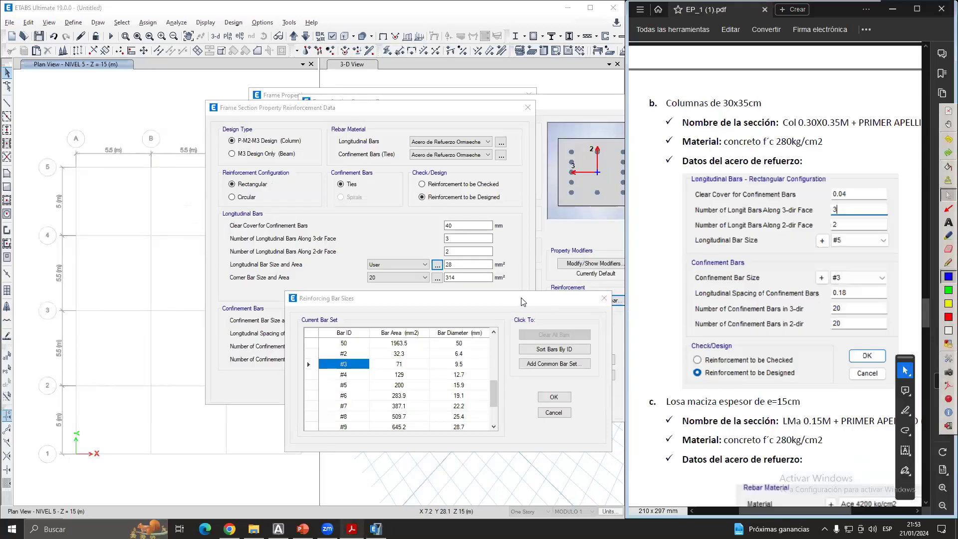
left_click_drag(521, 301, 526, 297)
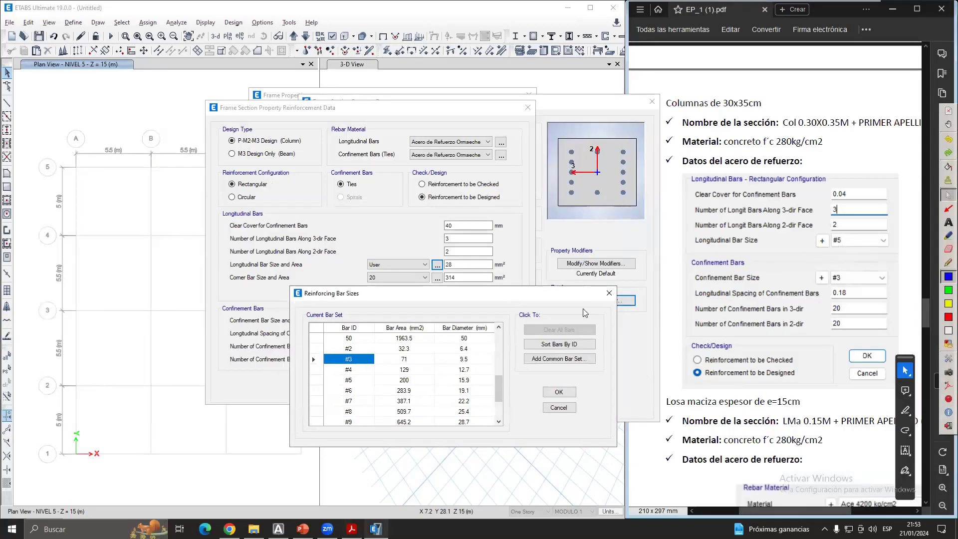
left_click(349, 381)
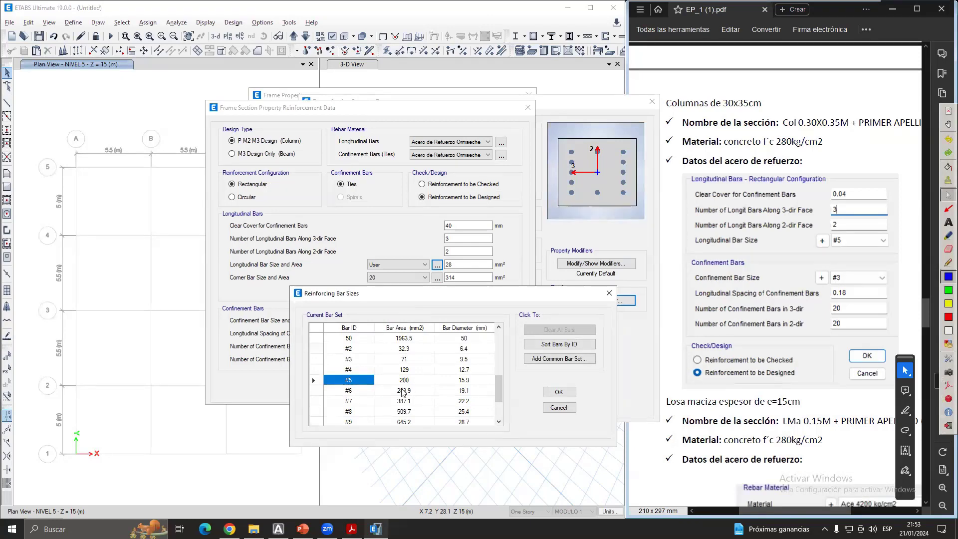
left_click(557, 392)
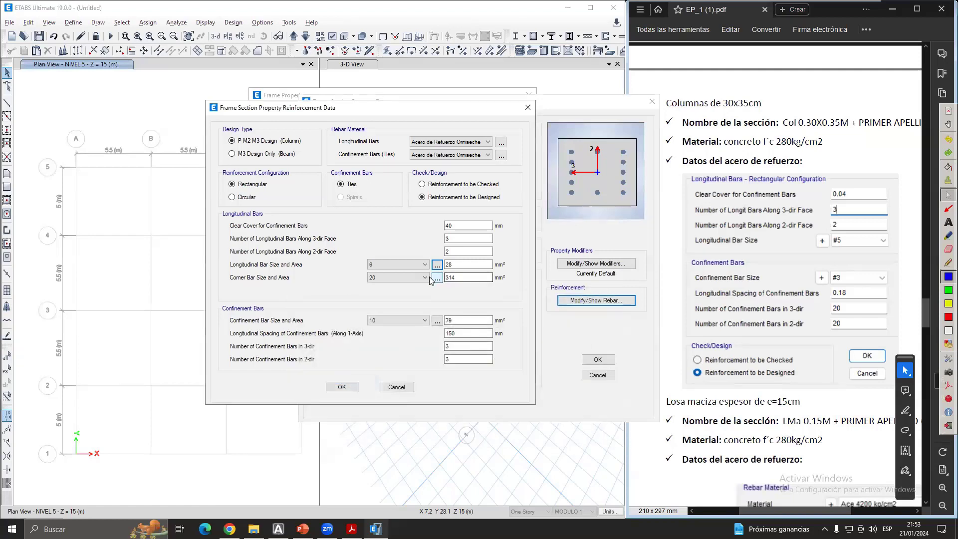
- Set both the longitudinal bar size and the corner bar size of the column to #5
left_click(418, 266)
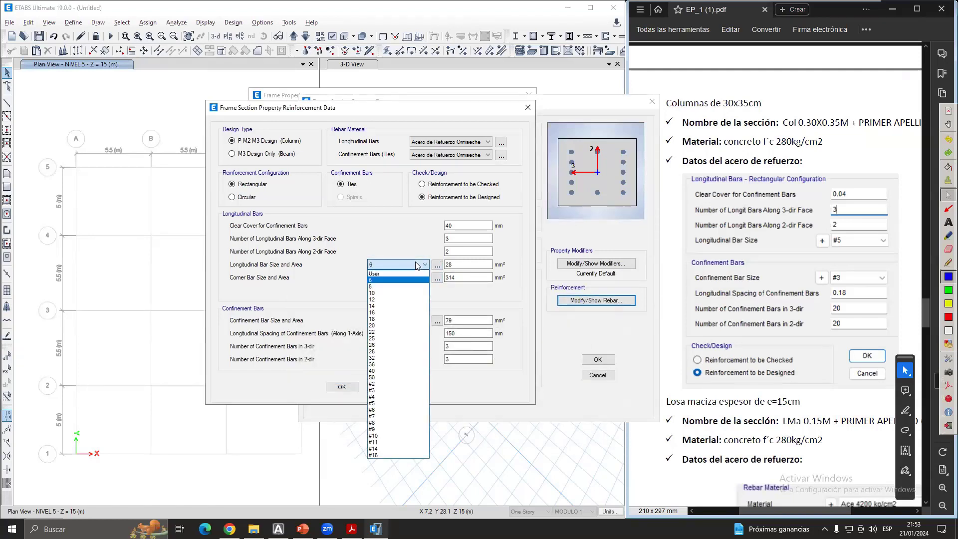
left_click(417, 265)
left_click(424, 265)
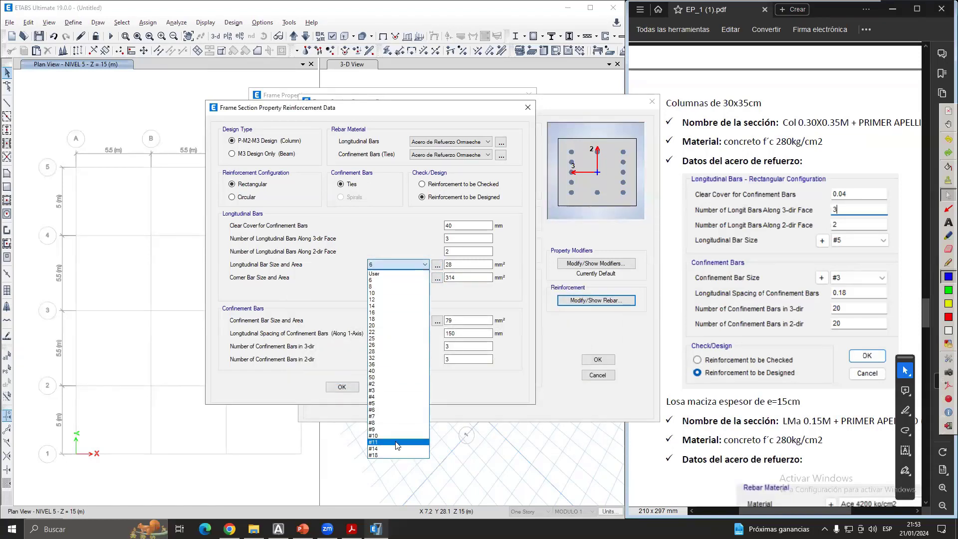
left_click(379, 407)
left_click(422, 278)
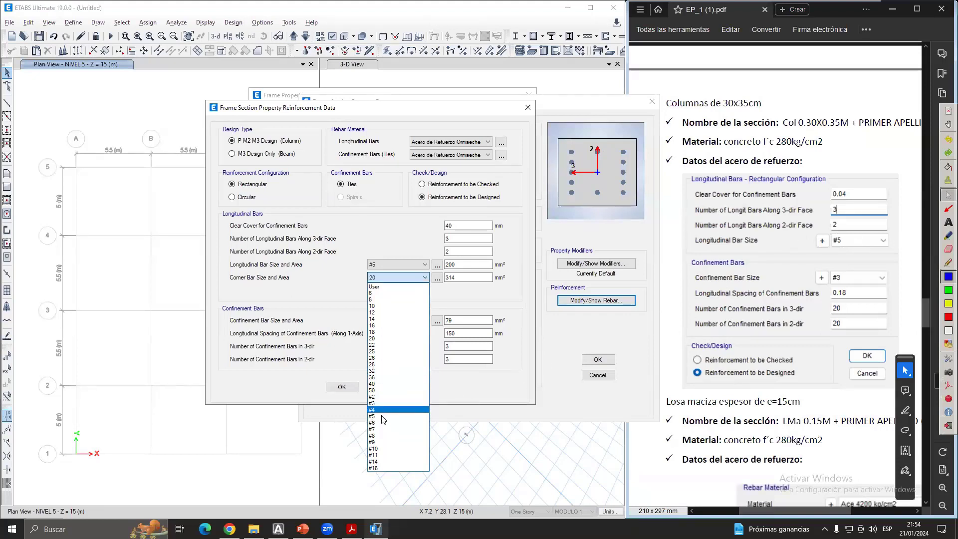
left_click(399, 416)
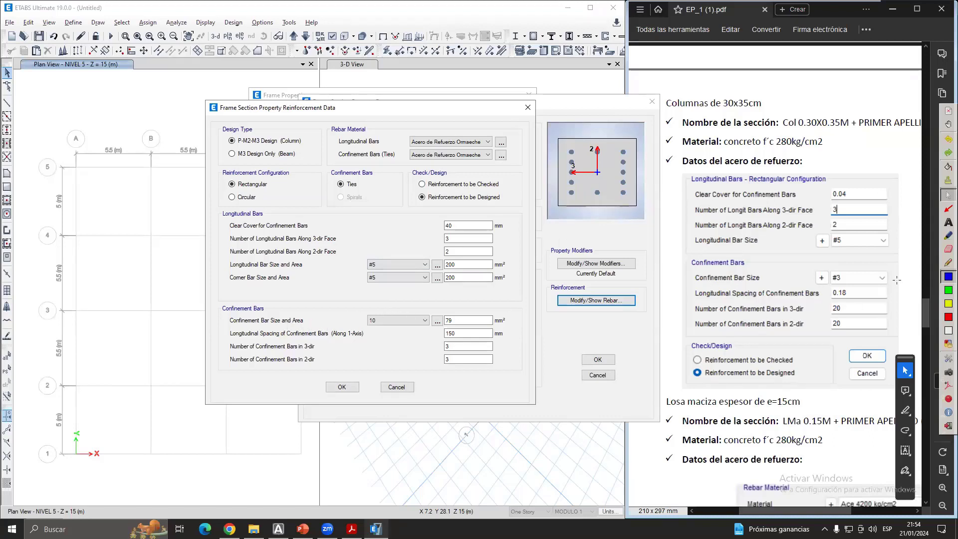
- Bracket the Confinement Bars settings with green freehand braces and handwrite an underlined "Estribo" label beside them
left_click(948, 290)
mouse_move(513, 300)
left_mouse_down()
mouse_move(521, 385)
mouse_move(509, 388)
left_mouse_up()
mouse_move(223, 303)
left_mouse_down()
mouse_move(202, 364)
mouse_move(210, 379)
left_mouse_up()
mouse_move(106, 331)
left_mouse_down()
mouse_move(100, 355)
mouse_move(130, 337)
left_mouse_up()
left_click_drag(137, 321, 137, 329)
left_click_drag(141, 297, 147, 319)
left_click_drag(157, 307, 176, 303)
left_click_drag(111, 382, 208, 307)
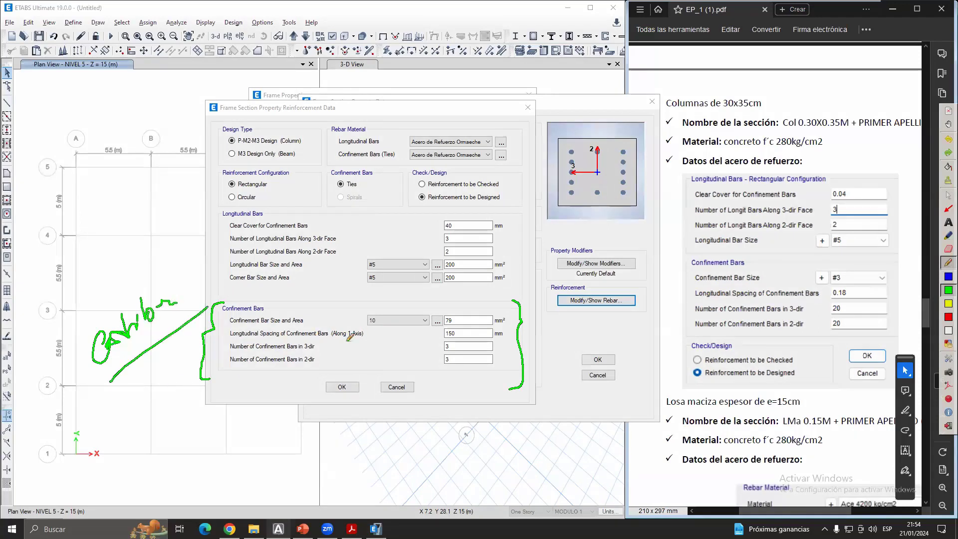
left_click(943, 200)
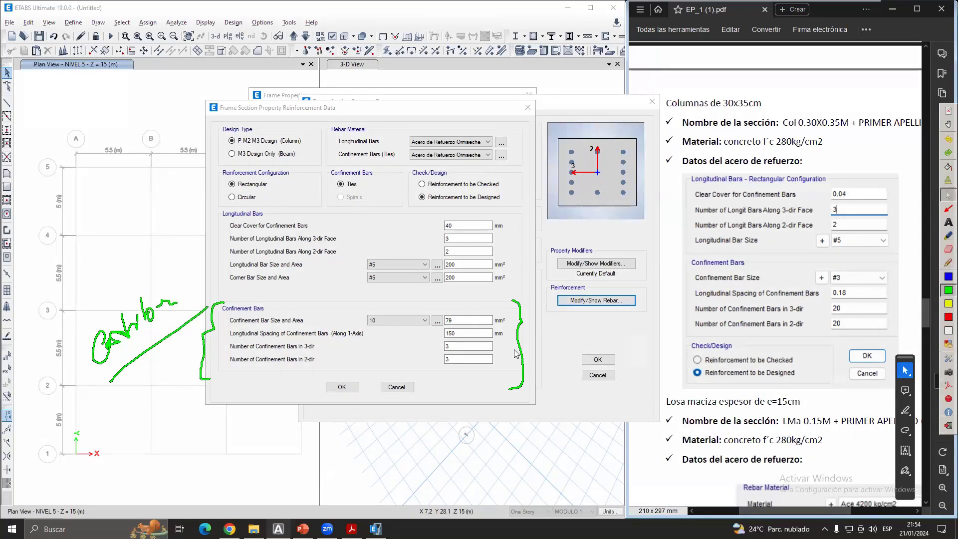
- Set the column's confinement bar size to #3 and the longitudinal spacing of the confinement bars to 180 mm
left_click(413, 322)
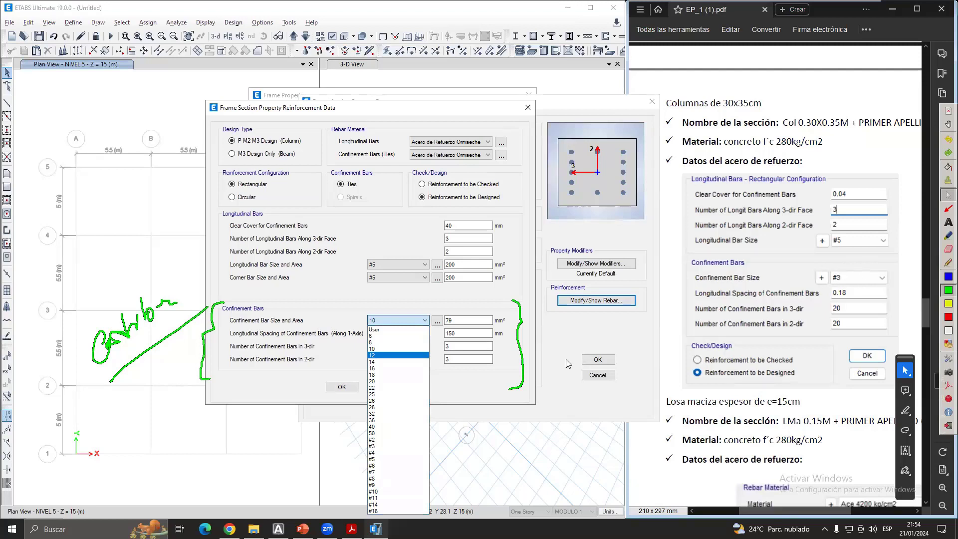
left_click(380, 446)
left_click(467, 330)
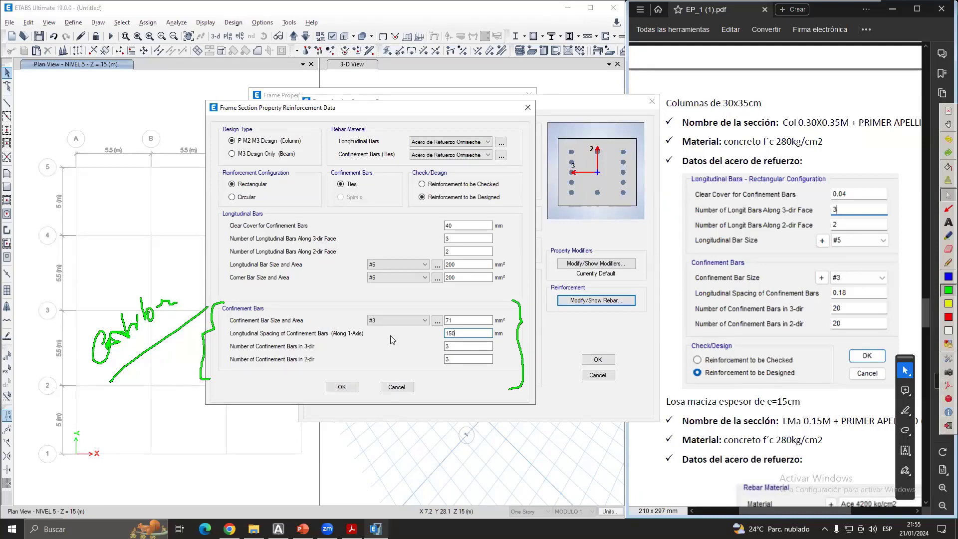
left_click_drag(466, 333, 447, 334)
left_click(449, 333)
left_click(473, 346)
left_click_drag(469, 333, 434, 331)
left_click(468, 333)
left_click(817, 294)
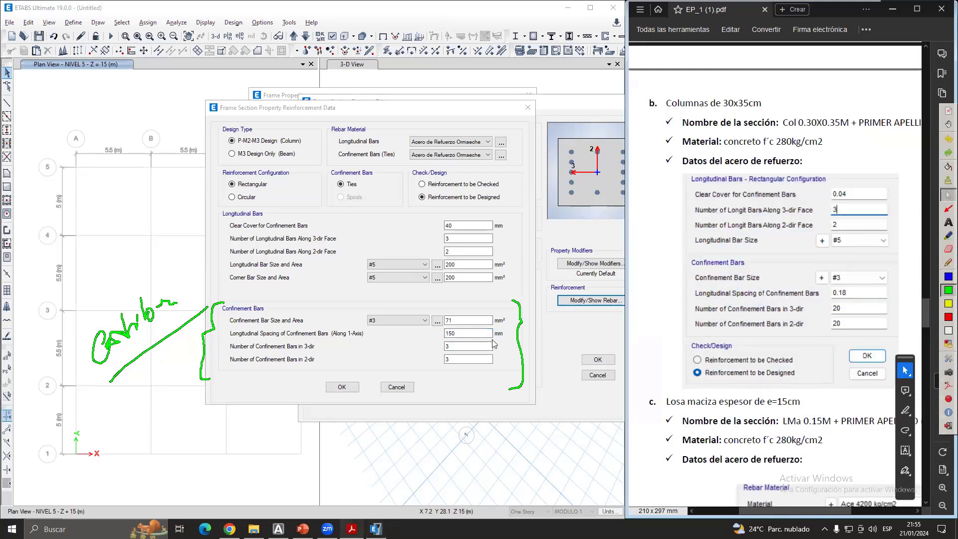
left_click(466, 332)
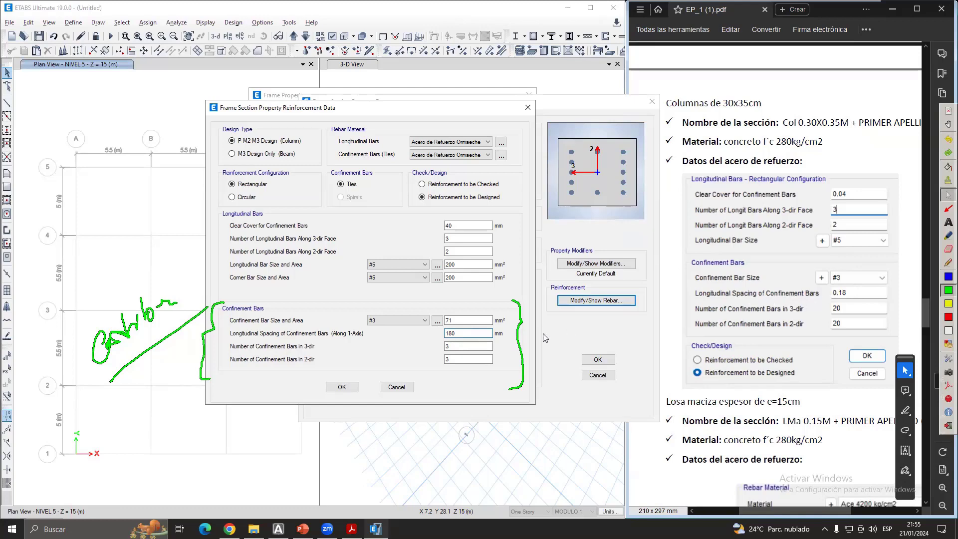
- Set the number of confinement bars to 20 in both the 3-direction and the 2-direction
left_click(467, 345)
left_click_drag(465, 349, 414, 352)
double_click(467, 359)
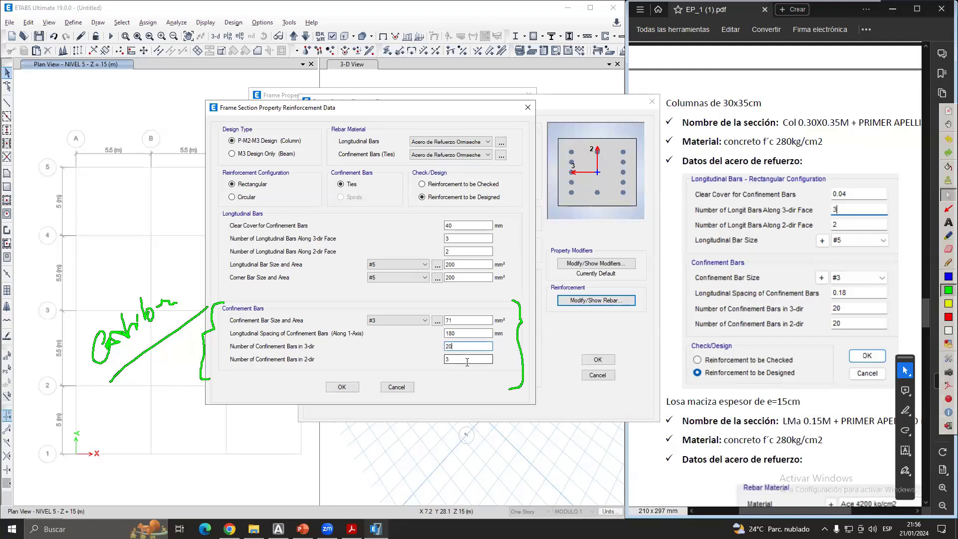
type("20")
- Outline the tie around the bars in the column section preview in yellow, then clear all the annotations
left_click(948, 303)
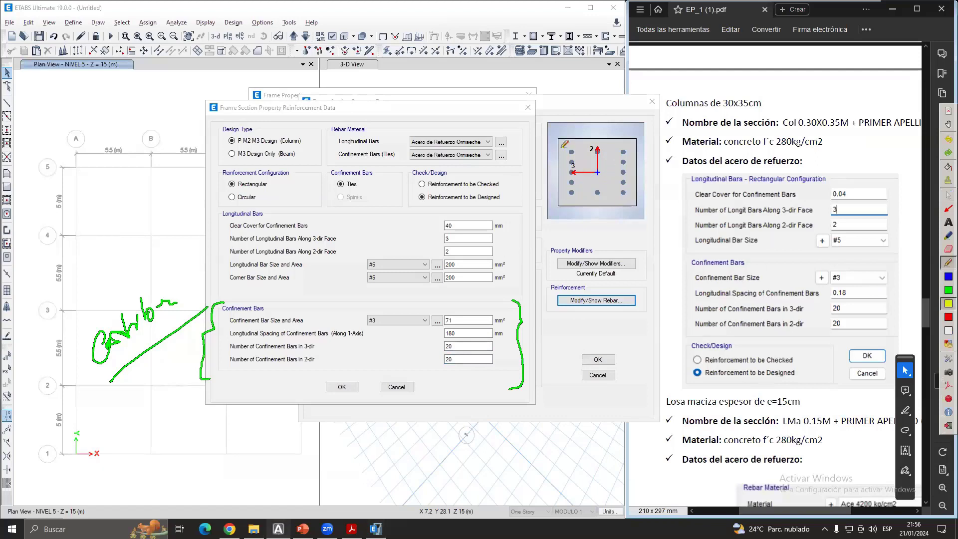
left_click_drag(565, 147, 625, 146)
left_click_drag(572, 200, 627, 199)
left_click_drag(627, 146, 629, 198)
mouse_move(564, 147)
left_mouse_down()
mouse_move(574, 202)
mouse_move(583, 184)
mouse_move(570, 196)
left_mouse_up()
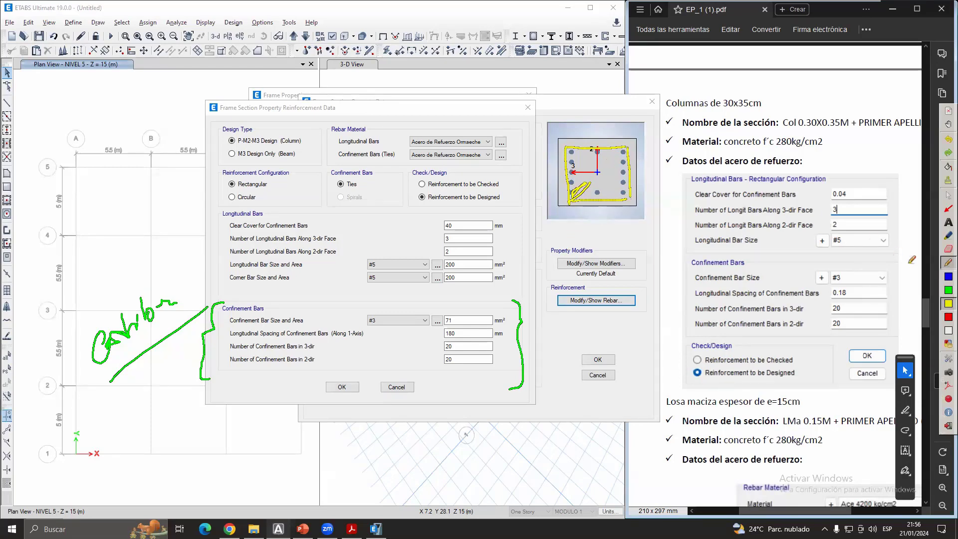
left_click(943, 186)
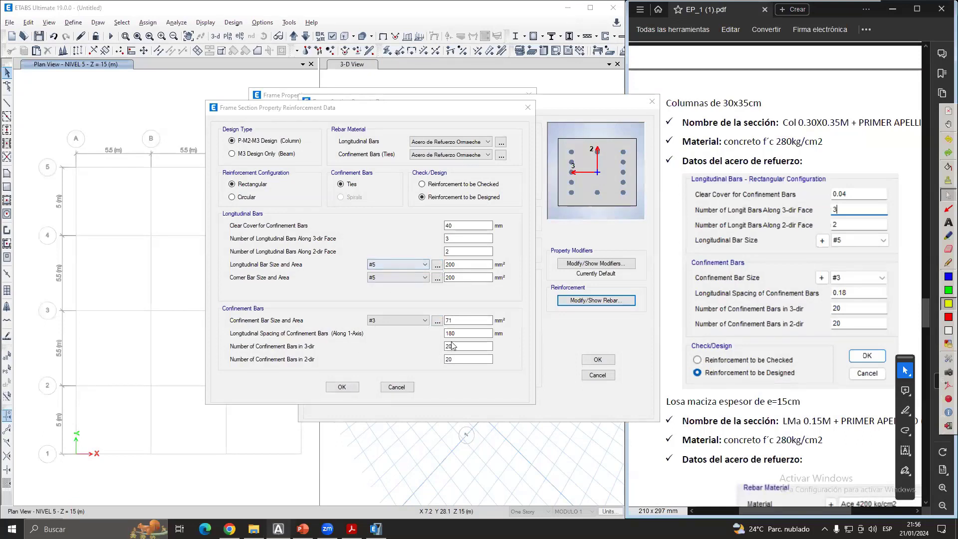
left_click(437, 267)
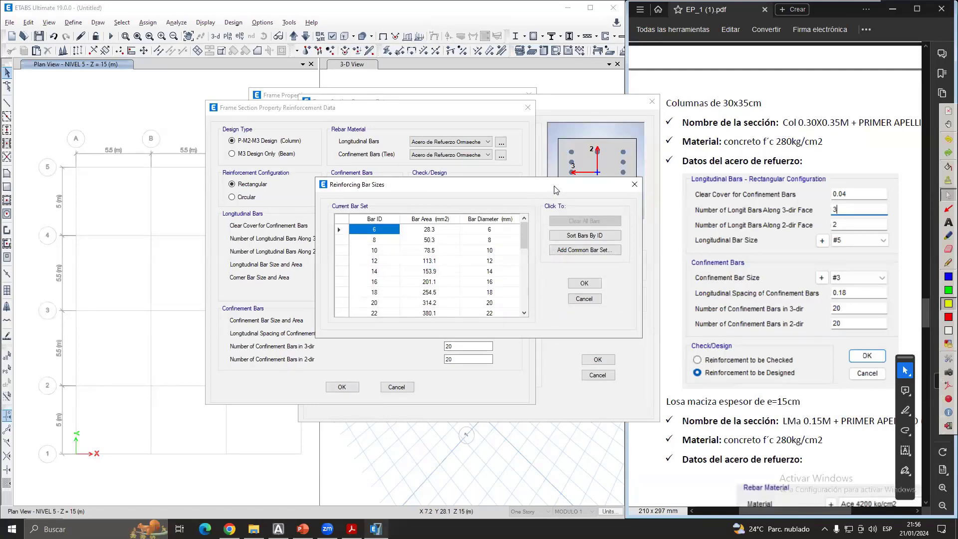
left_click_drag(555, 189, 550, 204)
left_click(584, 264)
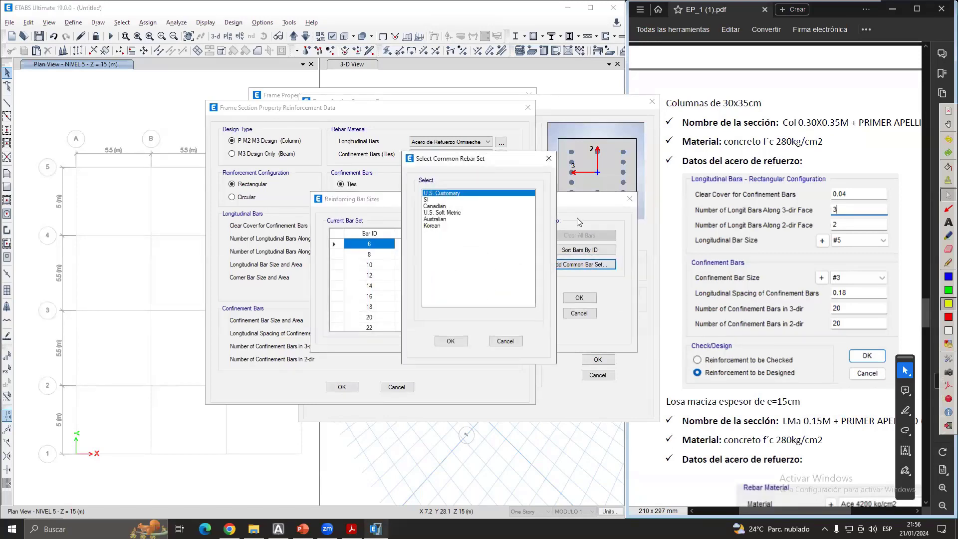
left_click(548, 159)
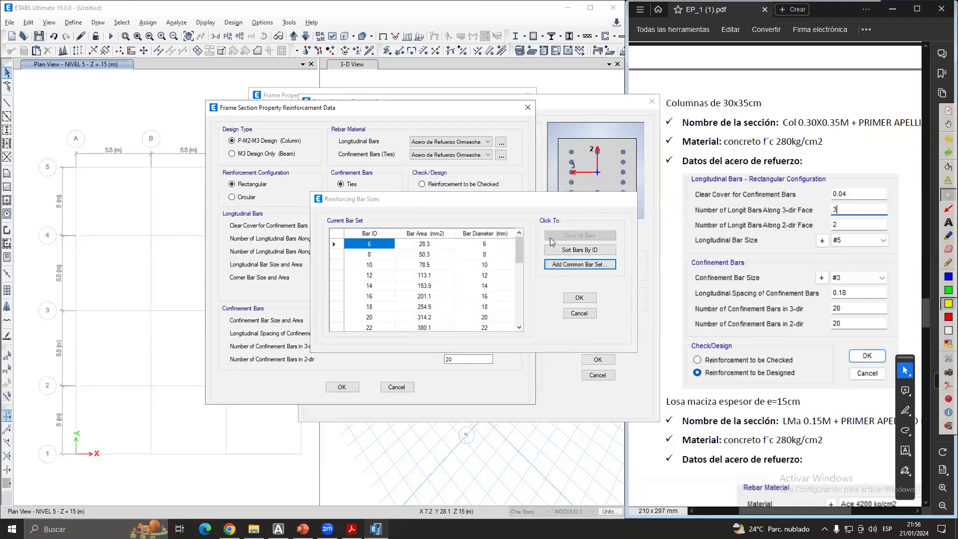
left_click(629, 199)
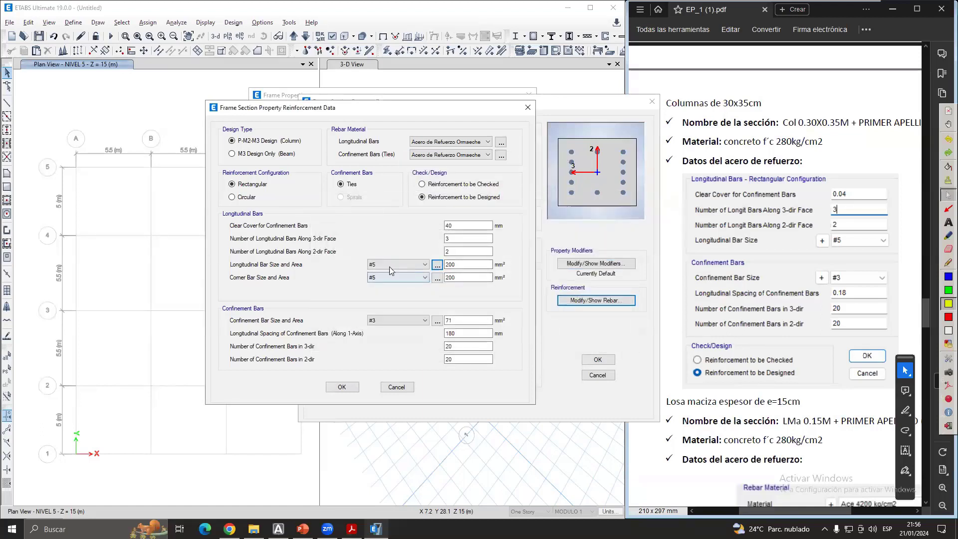
- Examine the bar IDs, areas and diameters in the reinforcing bar sizes available for the longitudinal bars
left_click(437, 264)
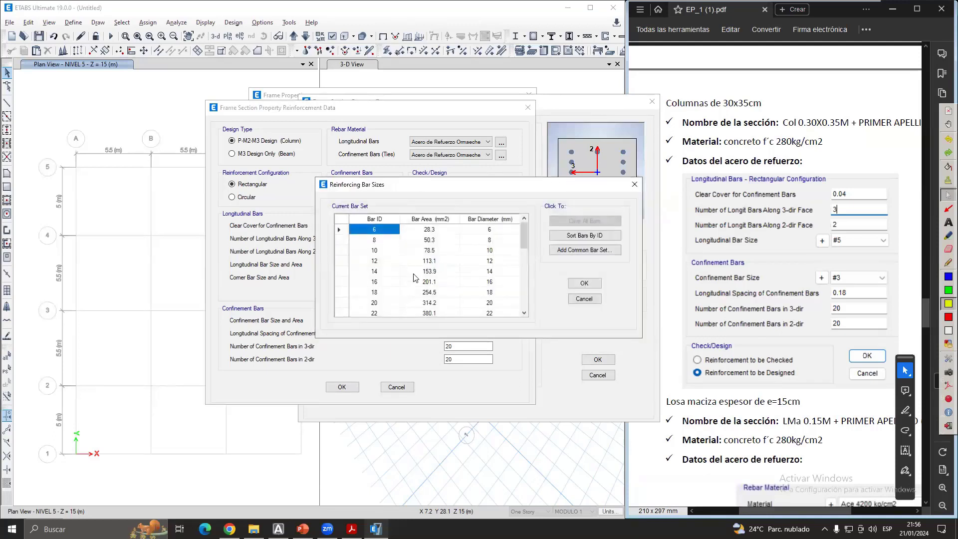
scroll(413, 277, "down", 5)
scroll(414, 278, "up", 3)
scroll(413, 277, "up", 3)
left_click(386, 232)
scroll(384, 272, "down", 1)
scroll(387, 269, "up", 1)
scroll(394, 266, "down", 4)
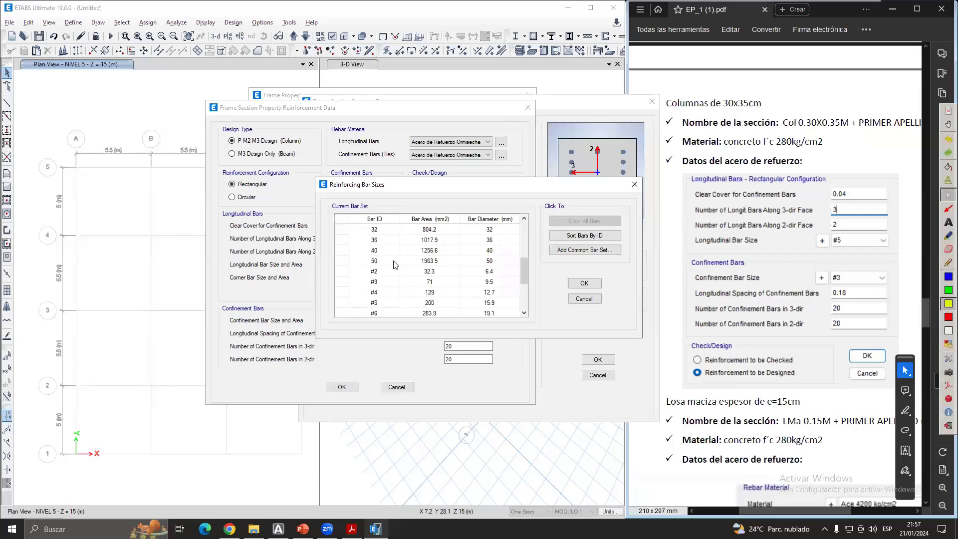
scroll(399, 267, "up", 4)
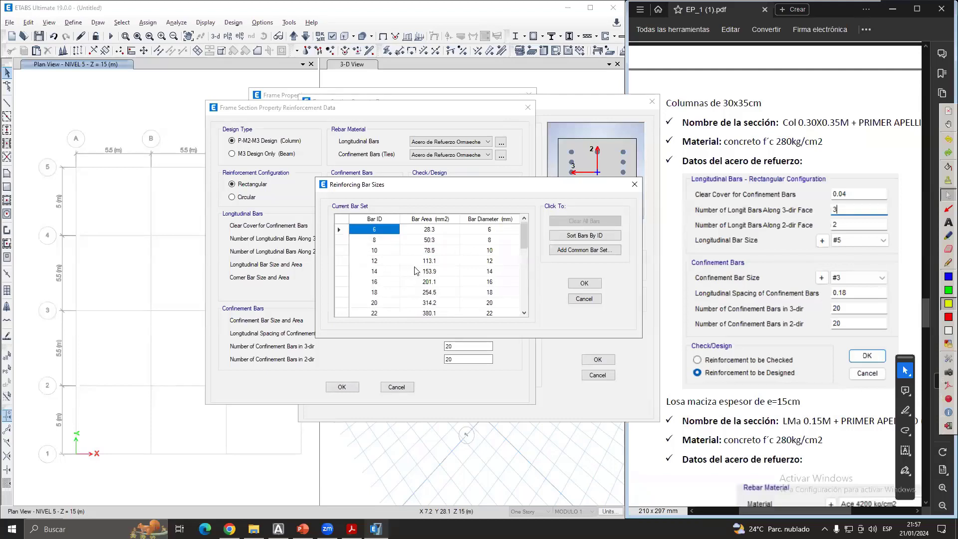
- Sort the current reinforcing bar set by ID and add the U.S. Customary common rebar set to it
left_click(574, 236)
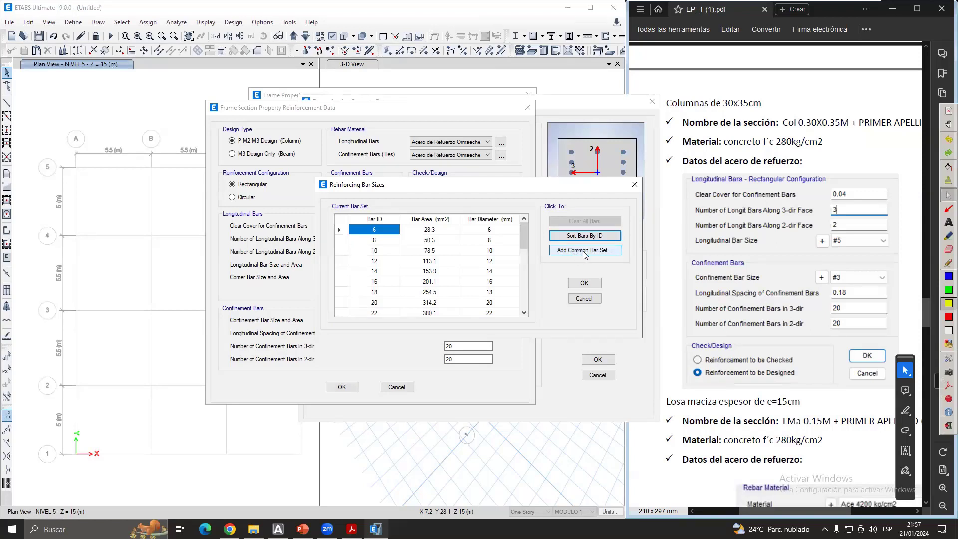
left_click(611, 253)
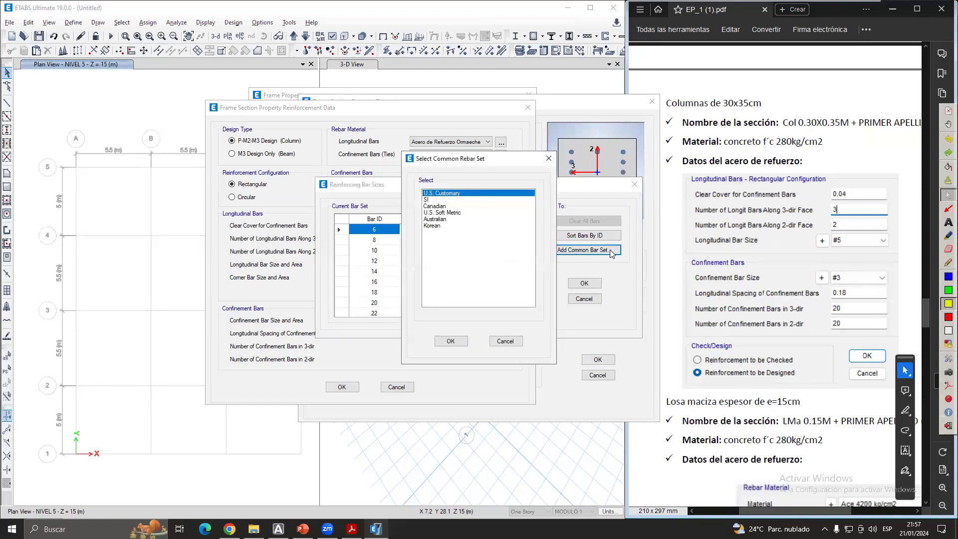
left_click_drag(502, 162, 461, 159)
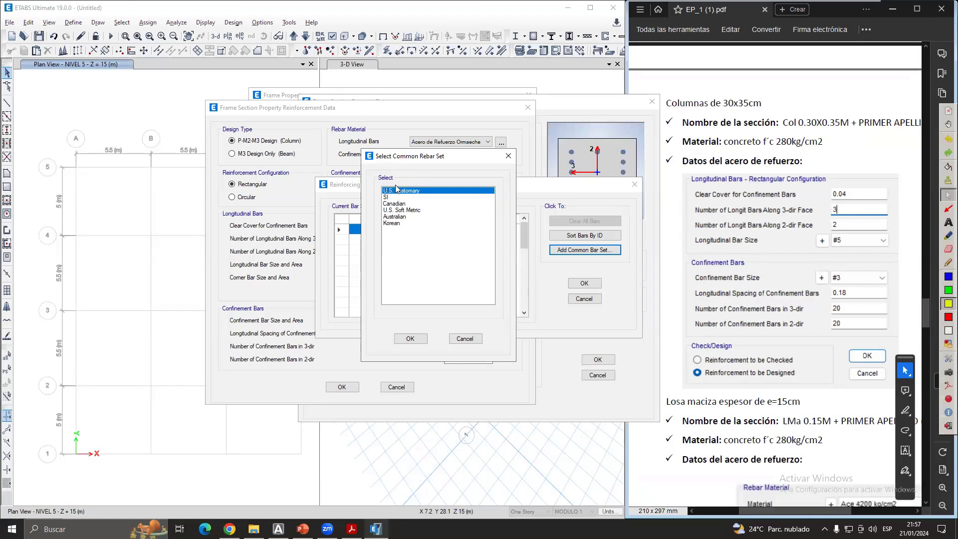
left_click(410, 338)
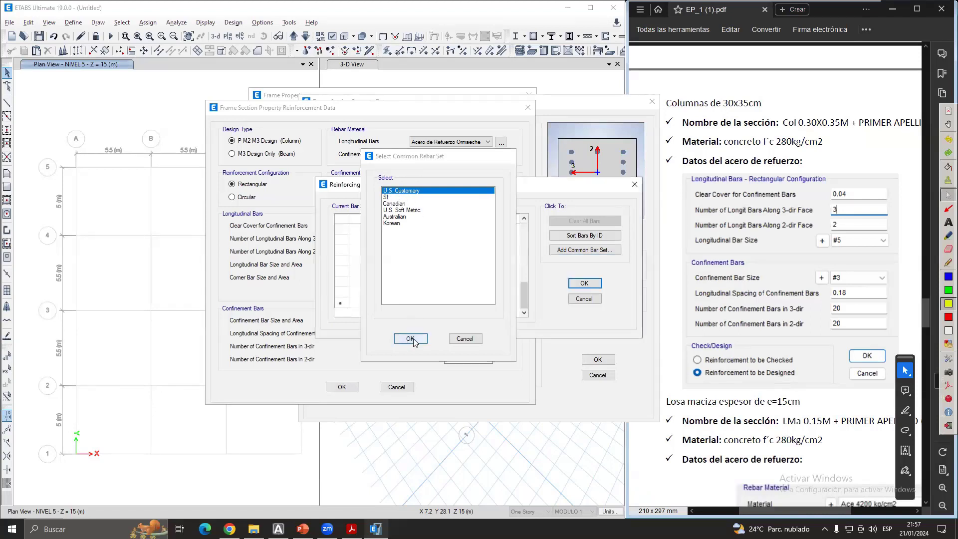
- Review the metric and numbered bars in the current bar set, including the blank row for defining a new bar
scroll(431, 285, "up", 3)
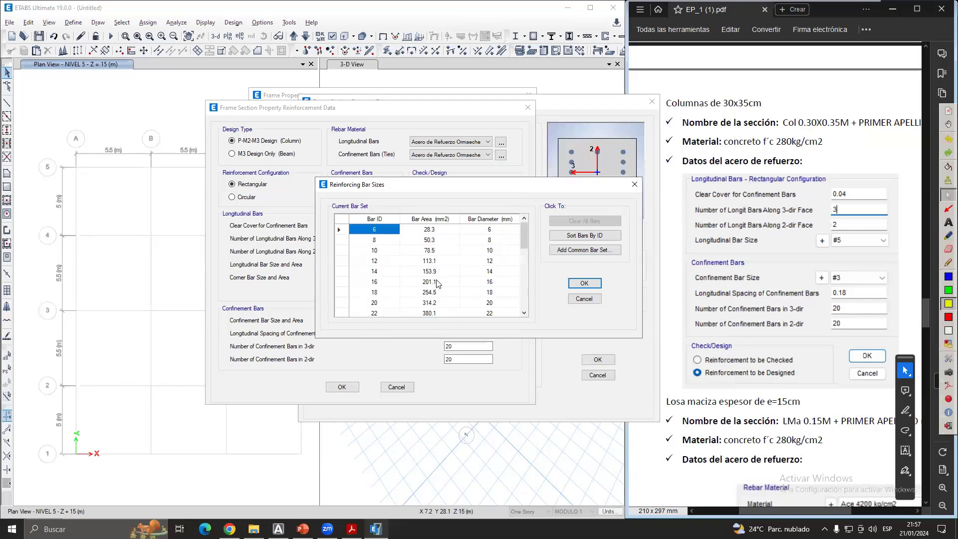
scroll(434, 284, "down", 3)
scroll(380, 248, "up", 3)
scroll(382, 259, "down", 3)
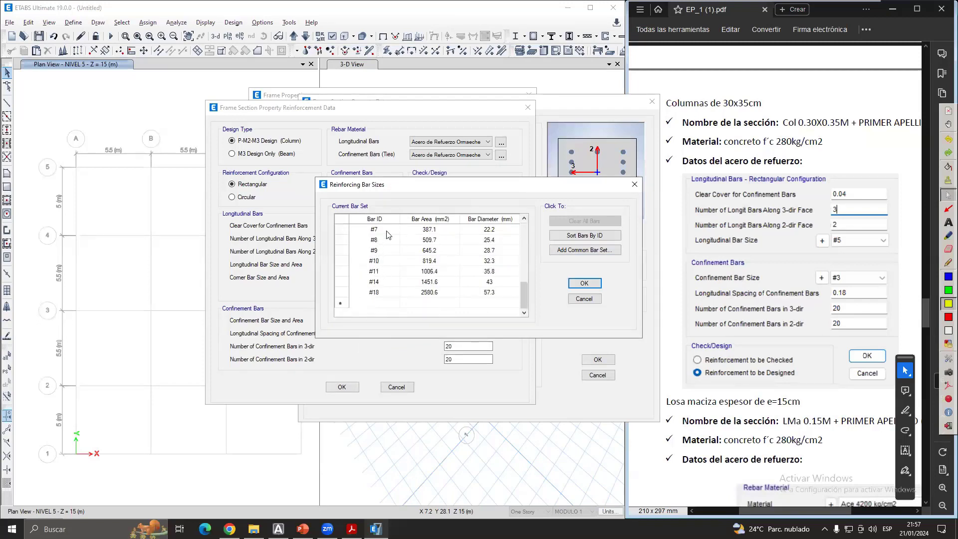
scroll(376, 288, "up", 3)
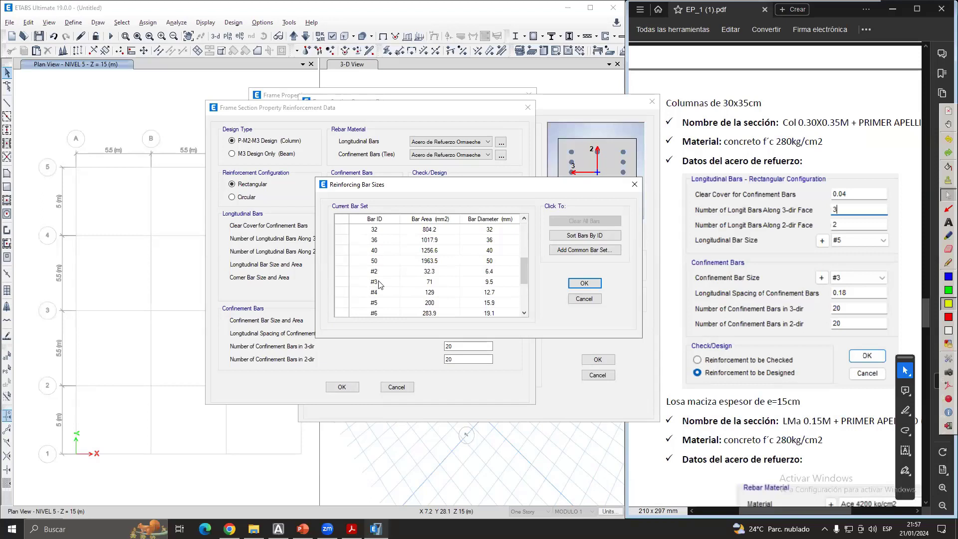
scroll(378, 284, "down", 3)
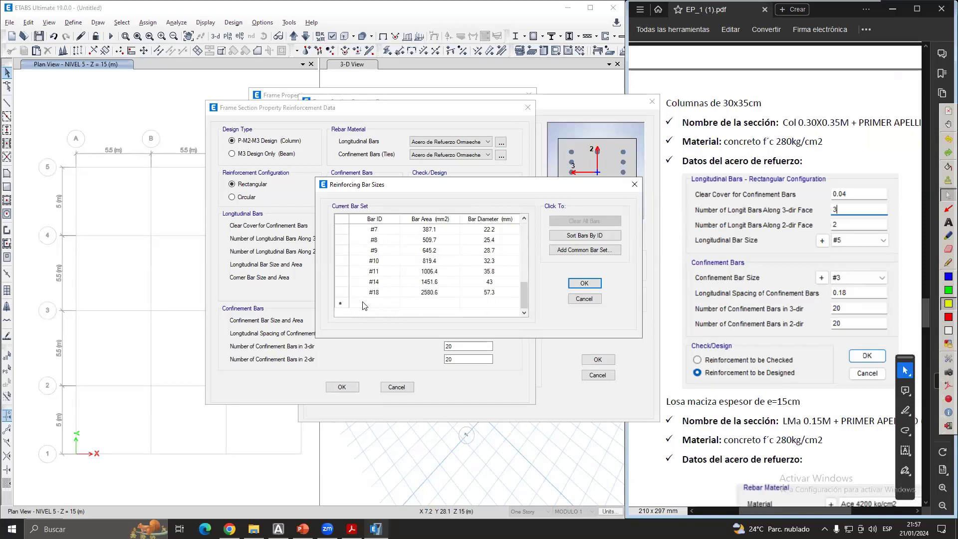
left_click(370, 304)
left_click(493, 301)
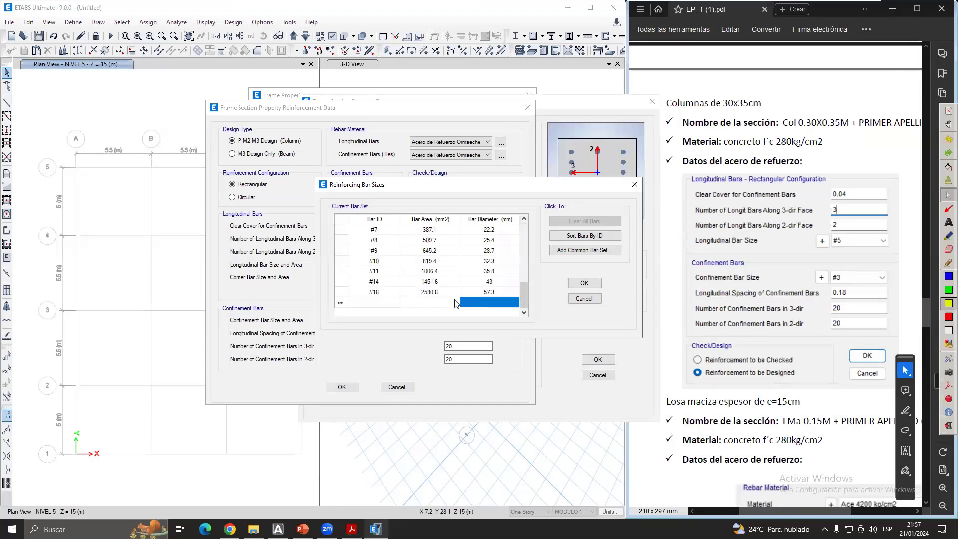
left_click(444, 304)
left_click(380, 305)
left_click(440, 305)
left_click(387, 304)
left_click(463, 304)
left_click(417, 303)
left_click(373, 304)
left_click(426, 302)
scroll(419, 294, "up", 3)
scroll(407, 280, "down", 3)
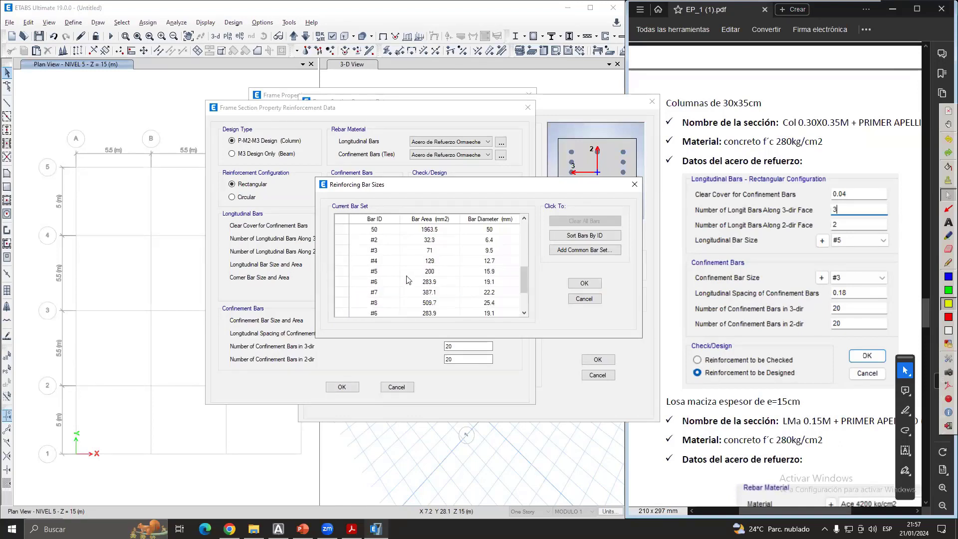
scroll(392, 256, "up", 3)
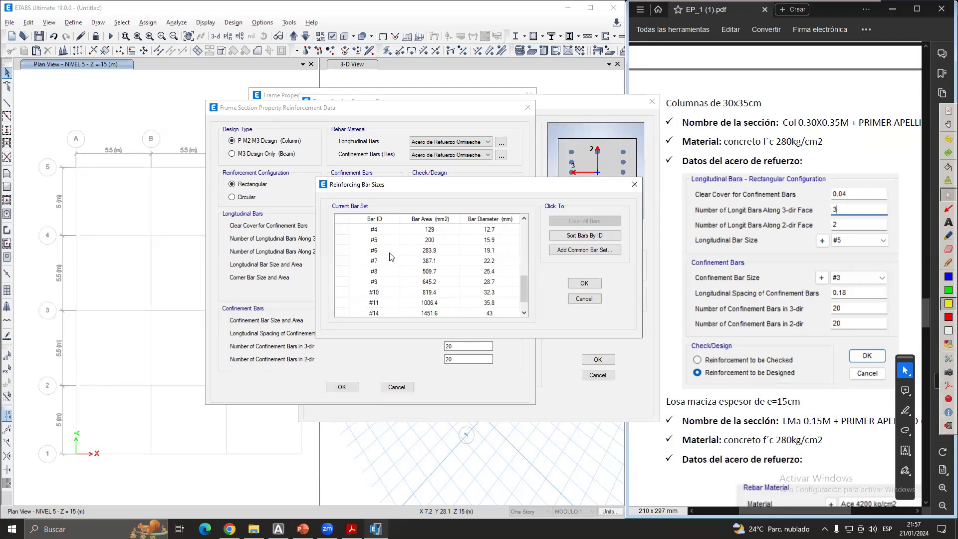
scroll(392, 271, "down", 1)
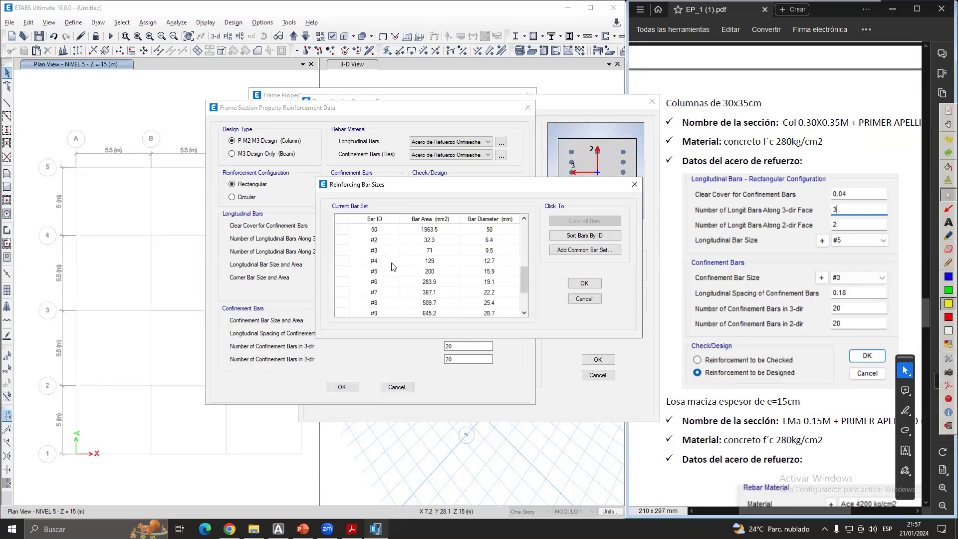
- Accept the reinforcing bar sizes and check the sizes offered for the column's longitudinal bars, leaving the selection as it is
left_click(584, 283)
left_click(420, 265)
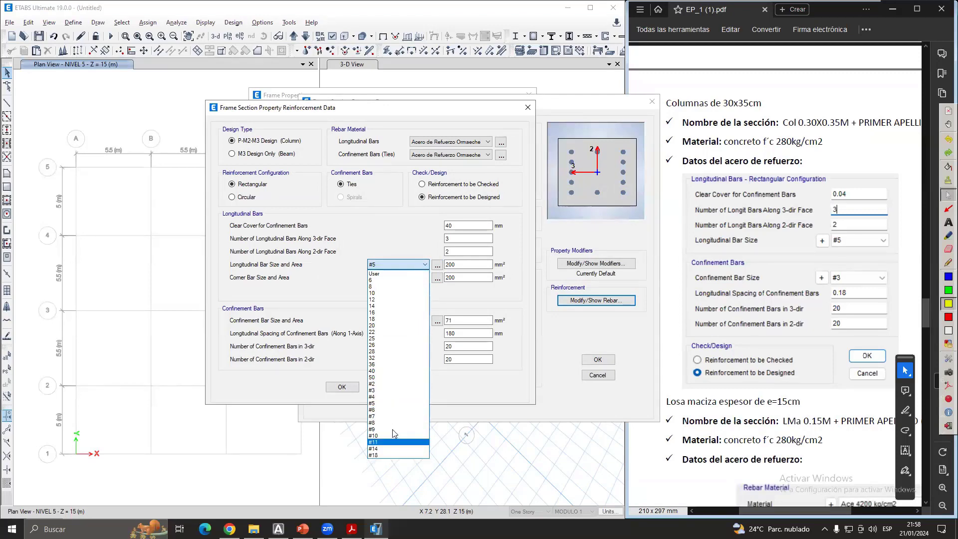
left_click(480, 307)
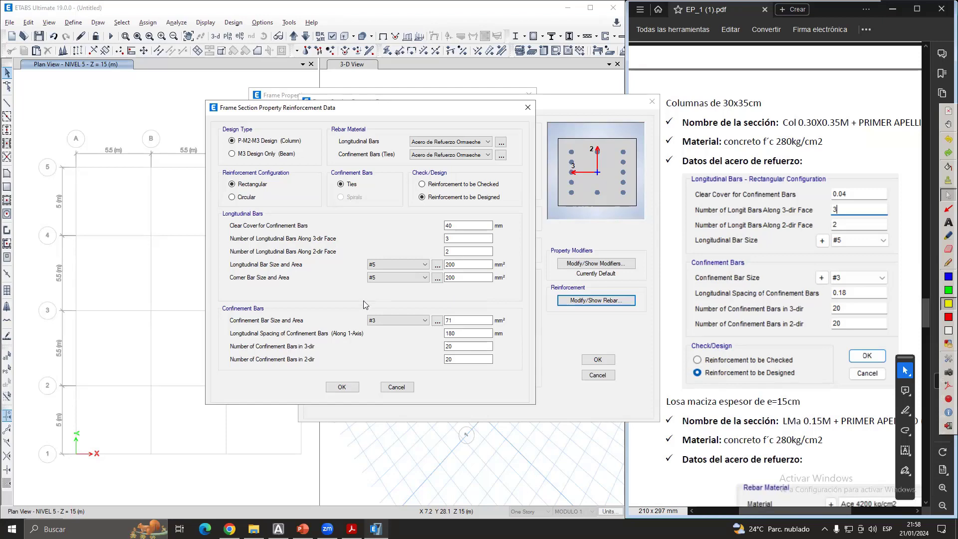
- Accept the column's reinforcement data and save the Col 0.30X0.35M section
left_click(468, 359)
left_click_drag(426, 109, 466, 98)
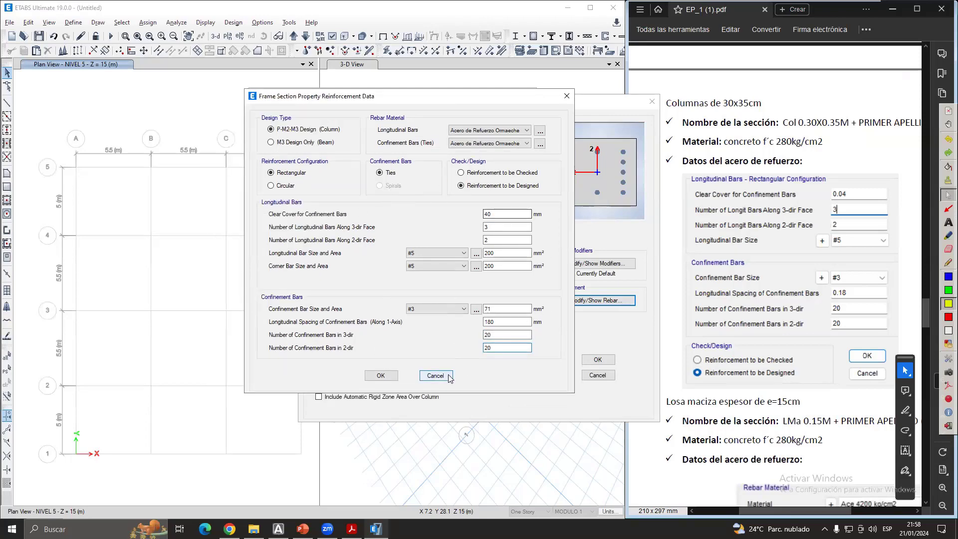
left_click(381, 375)
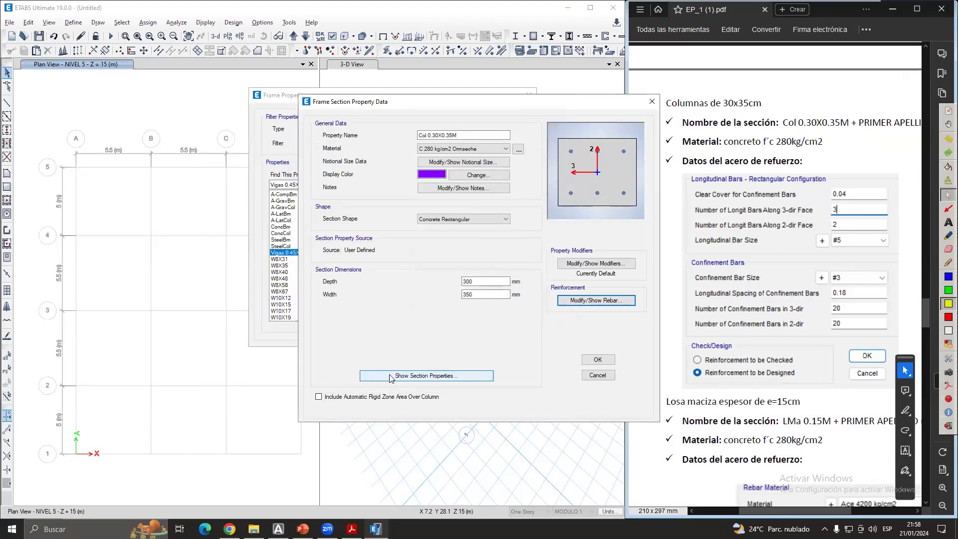
left_click(598, 360)
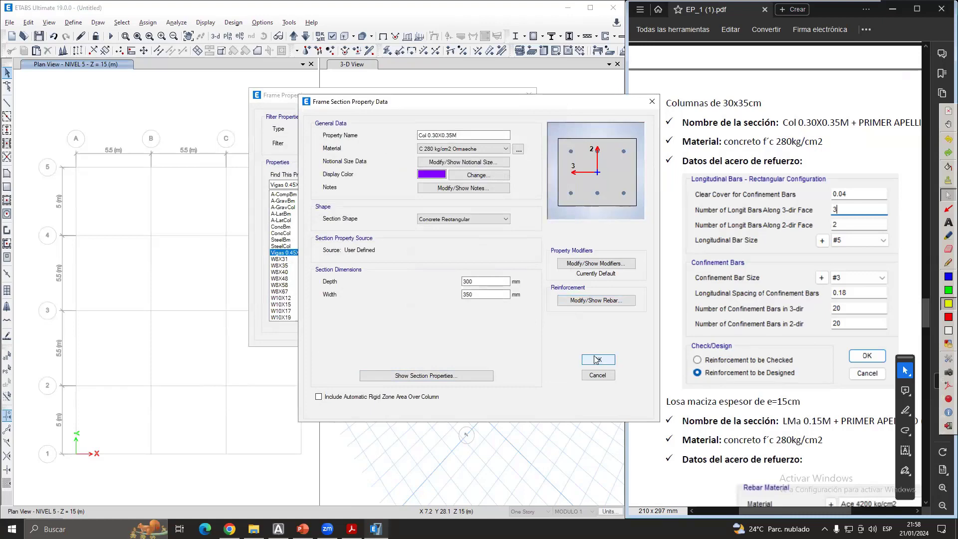
- Check the frame properties list for the Col 0.30X0.35M and Vigas 0.45X0.30M sections among the default ones
left_click(303, 253)
left_click(288, 260)
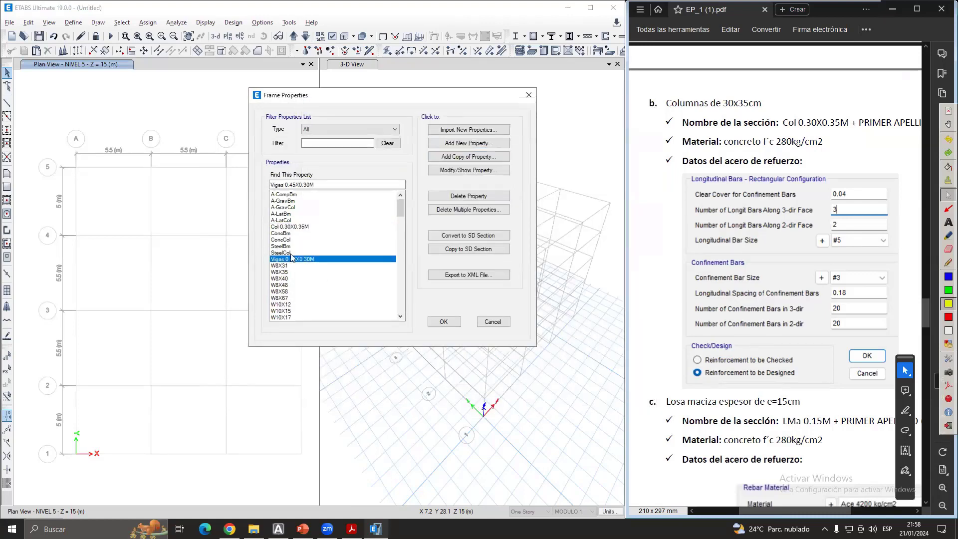
left_click(297, 226)
left_click(310, 240)
scroll(310, 243, "down", 3)
scroll(311, 243, "up", 3)
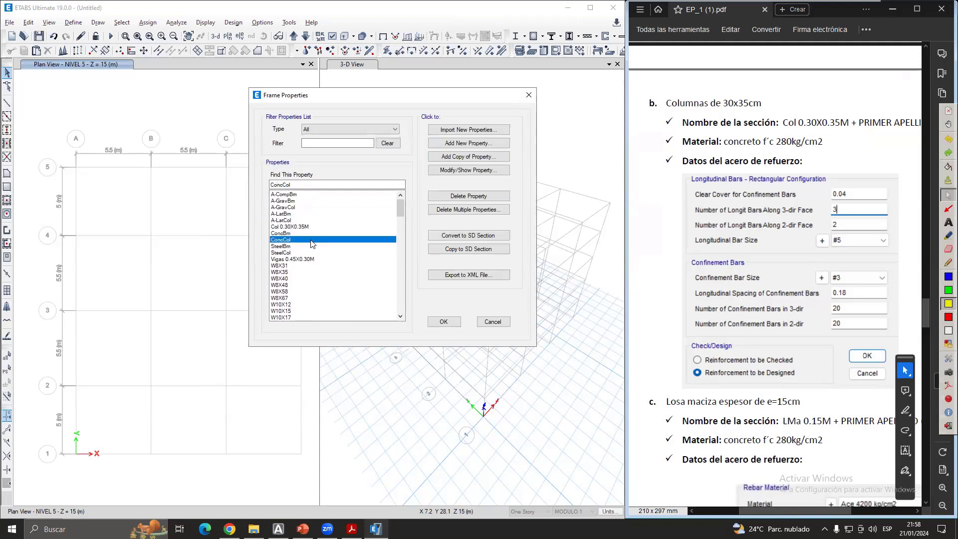
- Delete the default A-CompBm section from the frame properties list
left_click(281, 195)
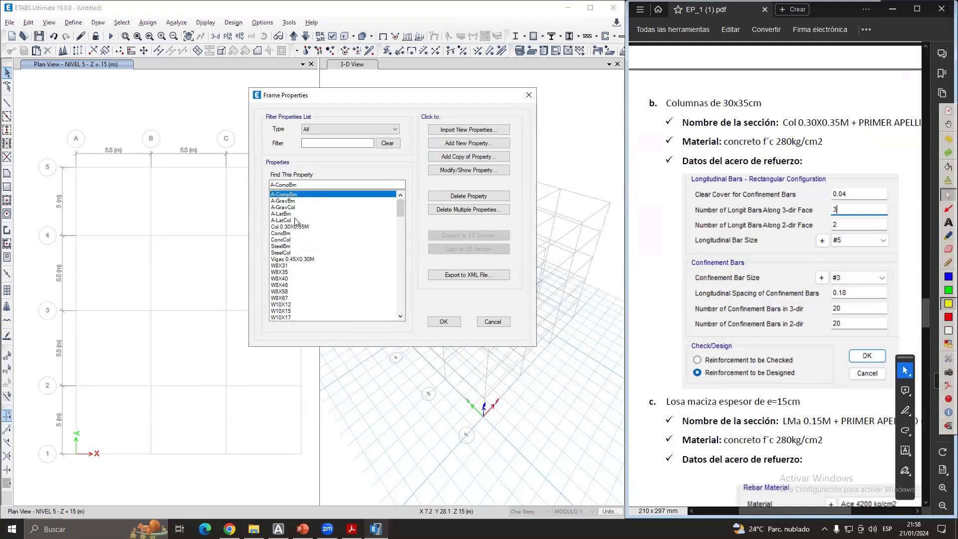
left_click_drag(294, 219, 301, 196)
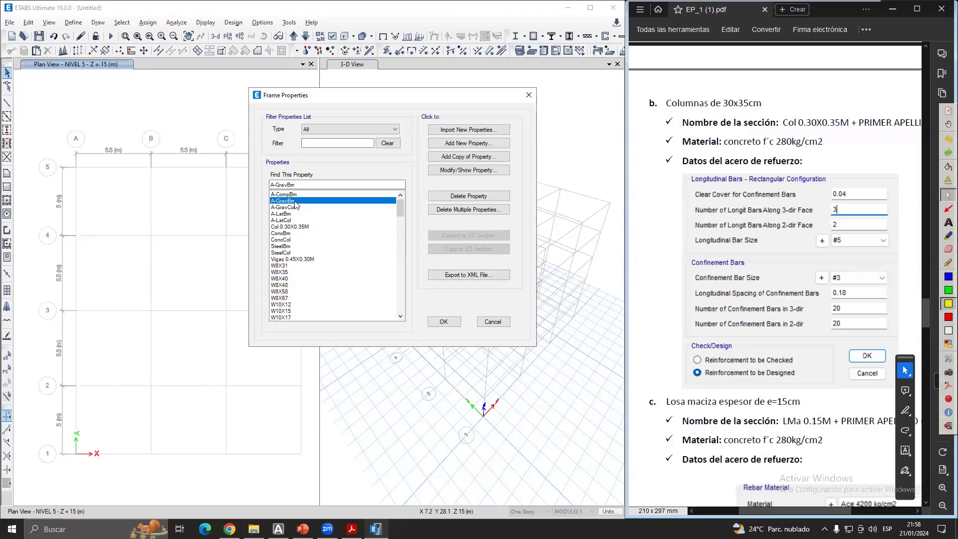
left_click(292, 213)
left_click_drag(291, 222, 293, 195)
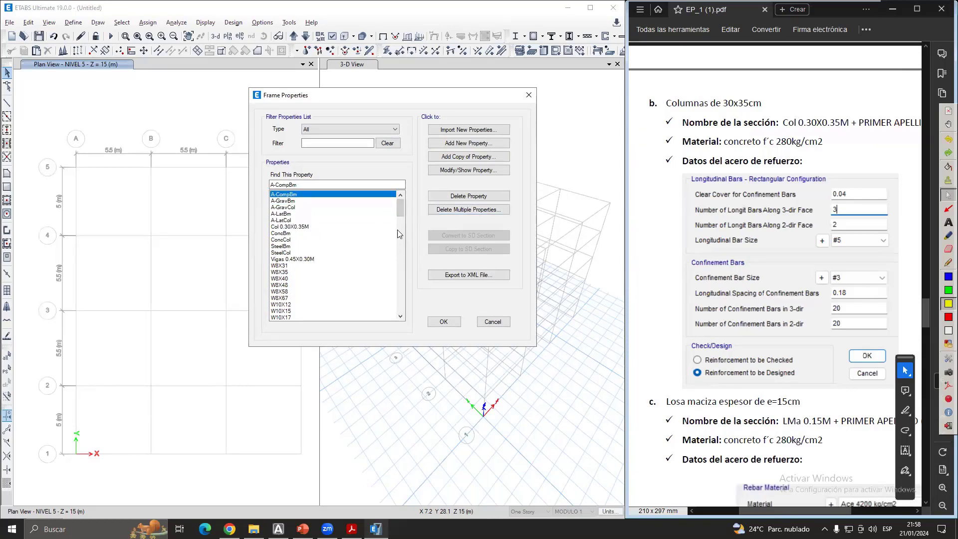
left_click(474, 200)
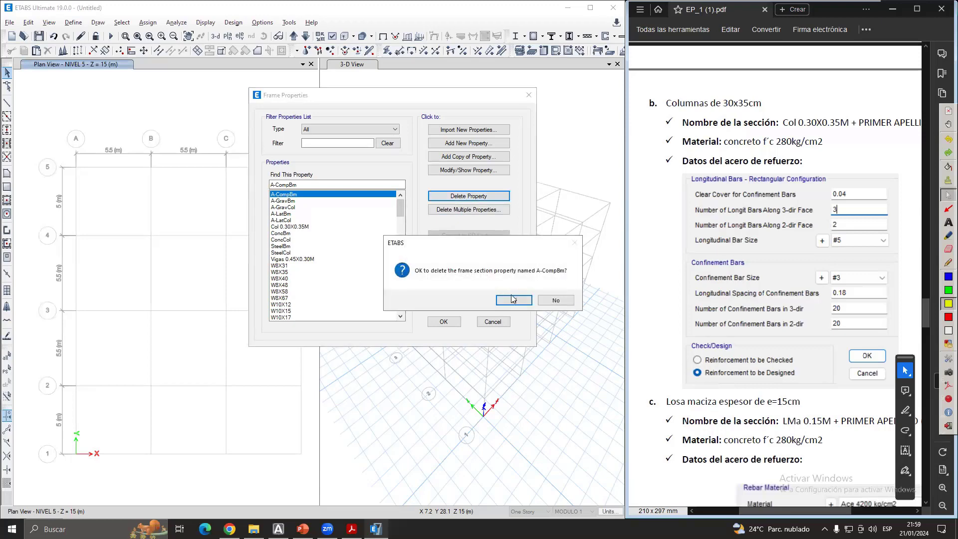
left_click(514, 298)
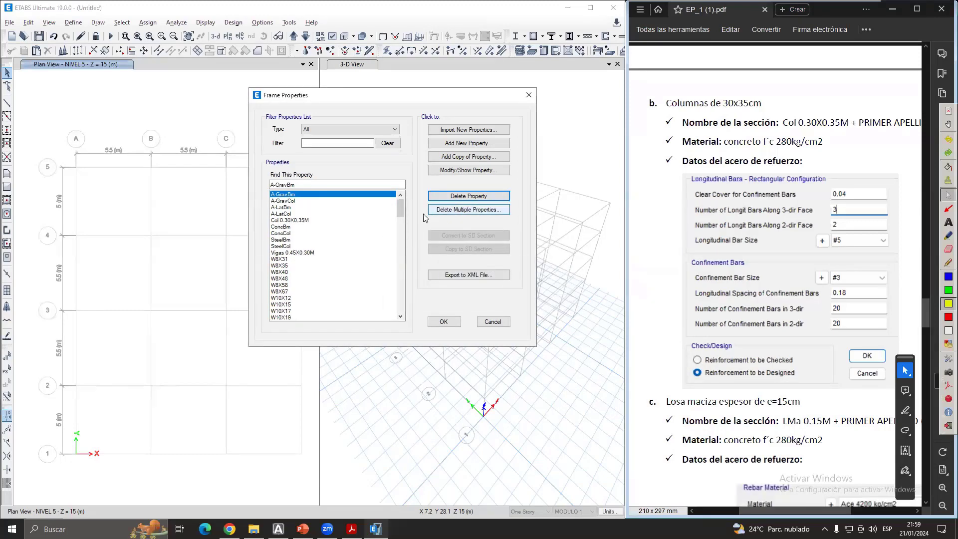
- Delete the default A-GravBm section from the frame properties list
left_click(299, 207)
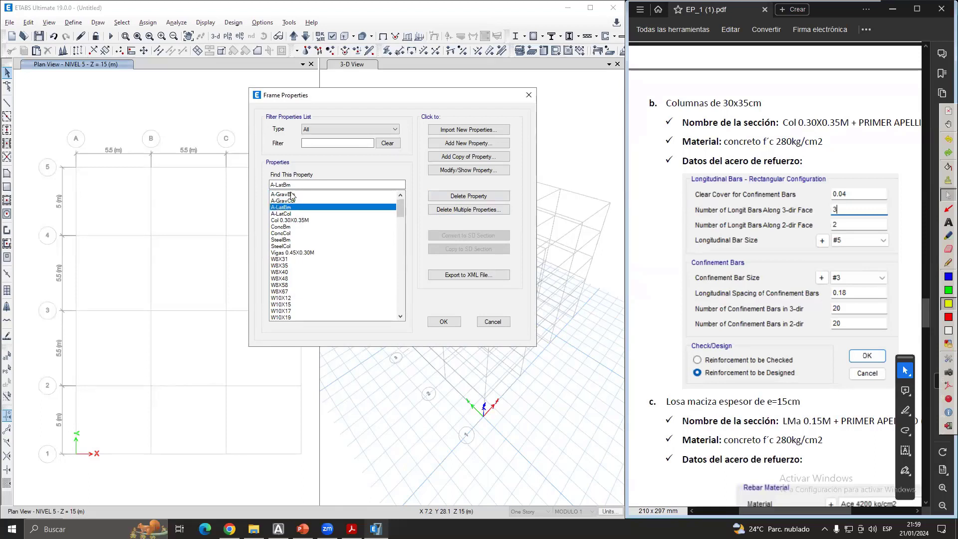
left_click(293, 195)
key("Down")
key("Down")
key("Up")
key("Down")
key("Down")
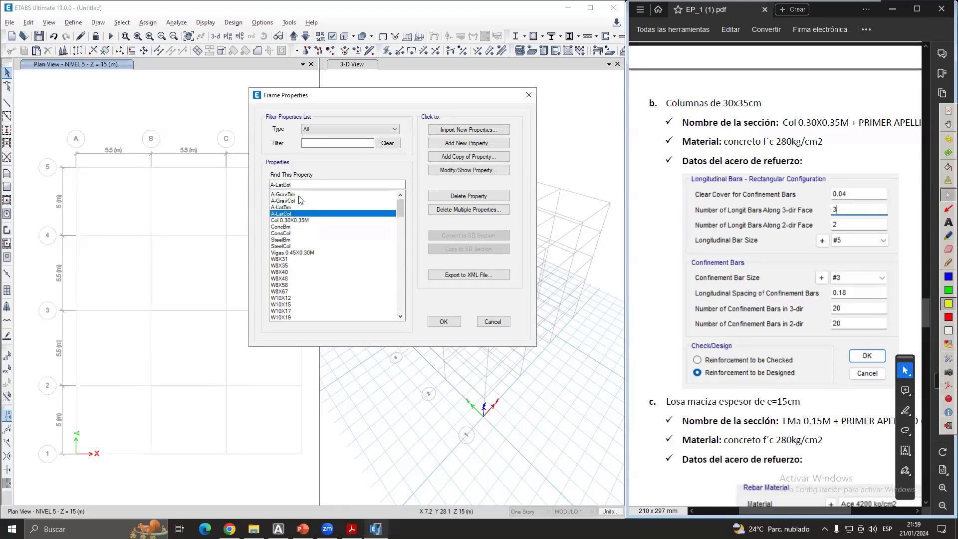
key("Up")
key("Up")
key("Up")
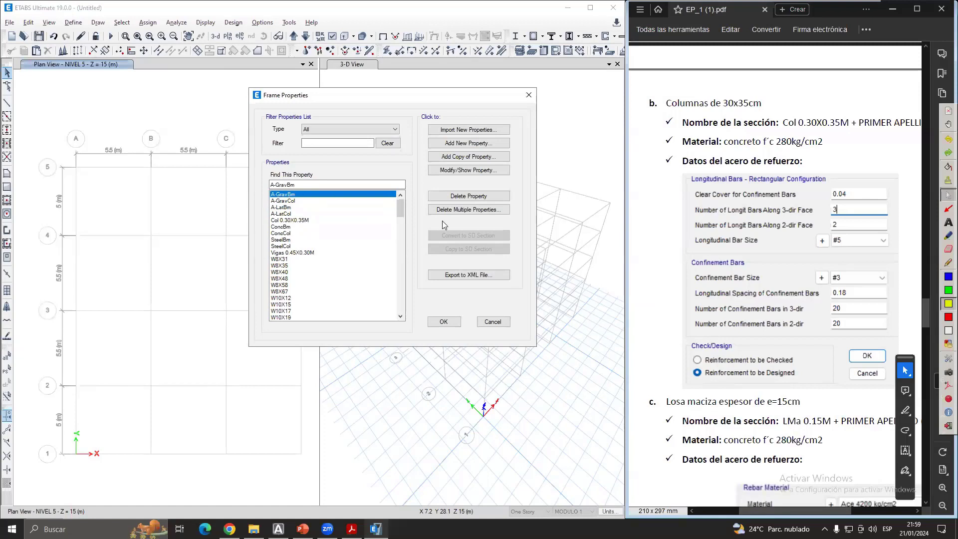
left_click(468, 196)
key("Return")
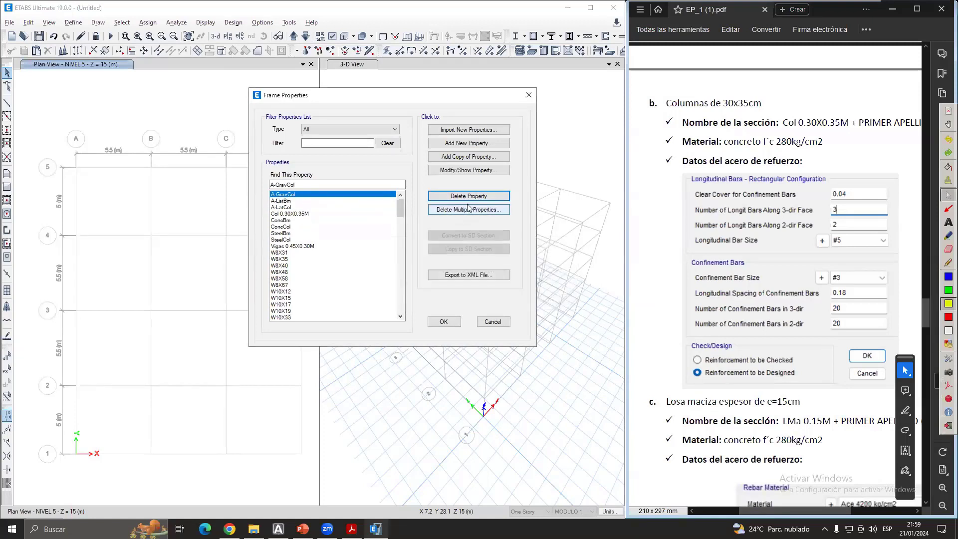
- Delete the default A-GravCol, A-LatBm and A-LatCol sections from the frame properties list
left_click(477, 196)
key("Return")
left_click(476, 196)
key("Return")
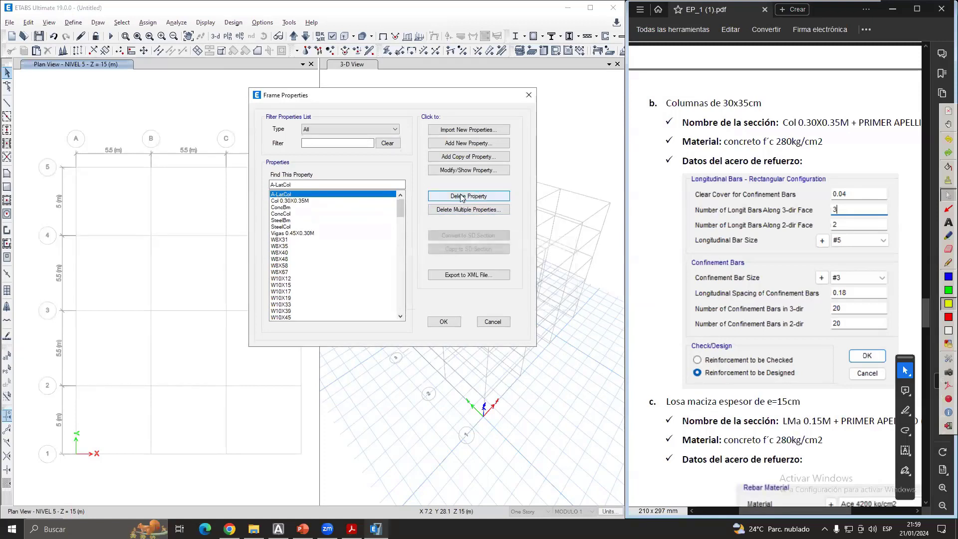
left_click(472, 196)
key("Return")
- Delete the default ConcBm, ConcCol, SteelBm and SteelCol sections, keeping Col 0.30X0.35M and Vigas 0.45X0.30M
key("Down")
left_click(471, 197)
key("Return")
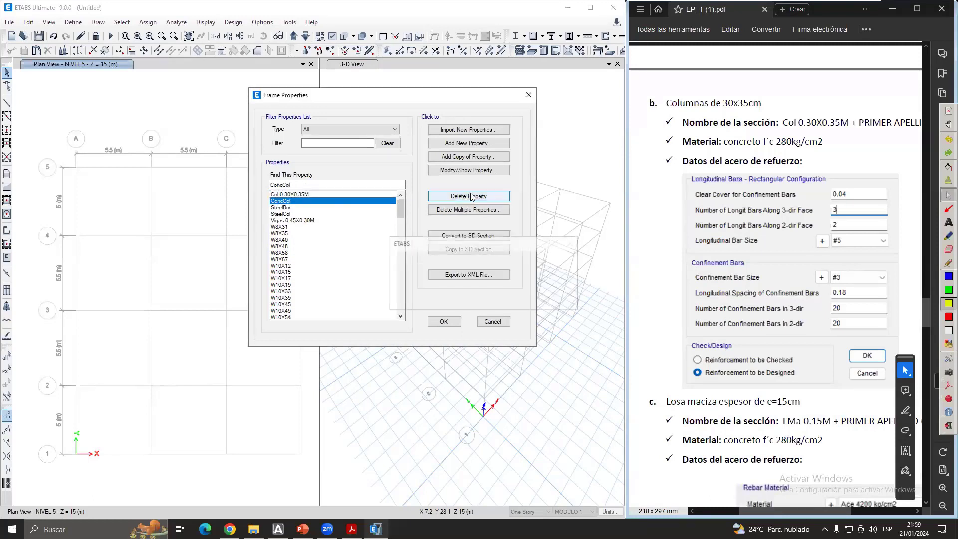
left_click(471, 197)
key("Return")
left_click(471, 197)
key("Return")
left_click(472, 196)
key("Return")
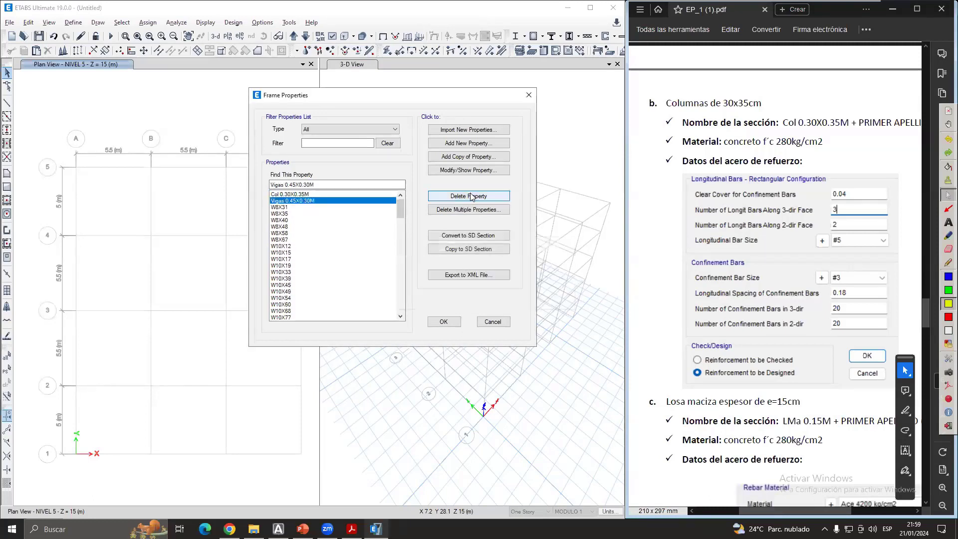
- Delete the default W8 sections from W8X31 through W8X67 one by one from the frame properties list
left_click(323, 207)
left_click(471, 197)
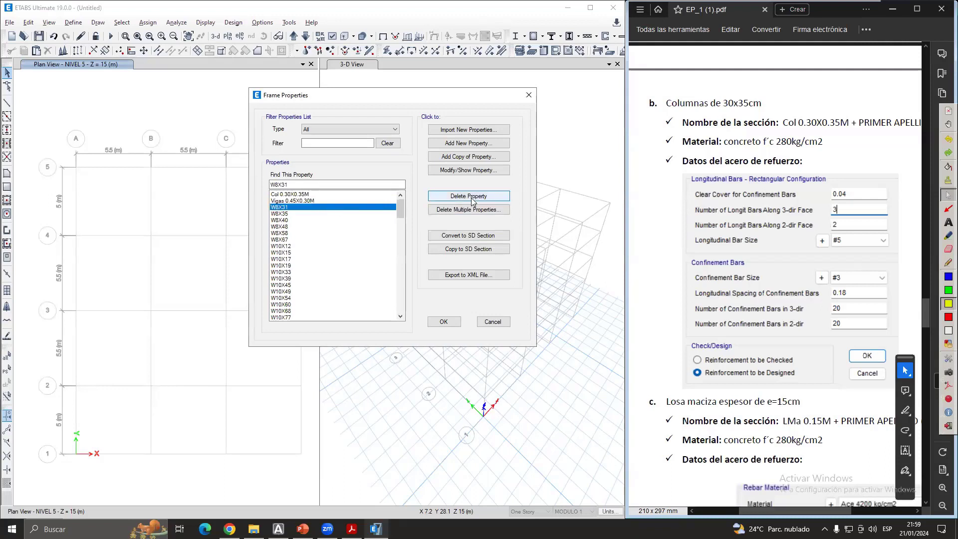
key("Return")
left_click(471, 197)
key("Return")
left_click(471, 197)
key("Return")
left_click(471, 197)
key("Return")
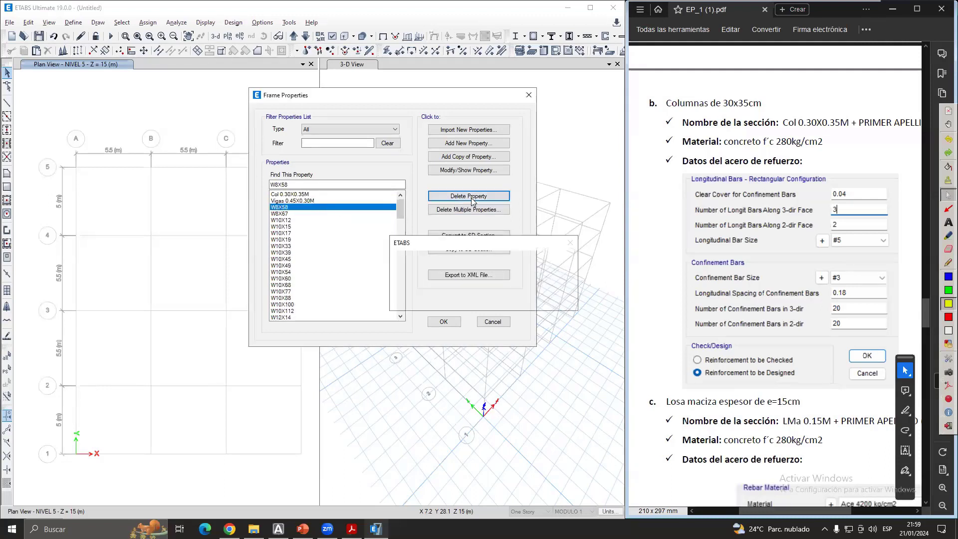
left_click(471, 197)
key("Return")
left_click(471, 197)
key("Return")
- Delete the default W10 sections from W10X12 through W10X112 one by one from the frame properties list
left_click(471, 197)
key("Return")
left_click(471, 197)
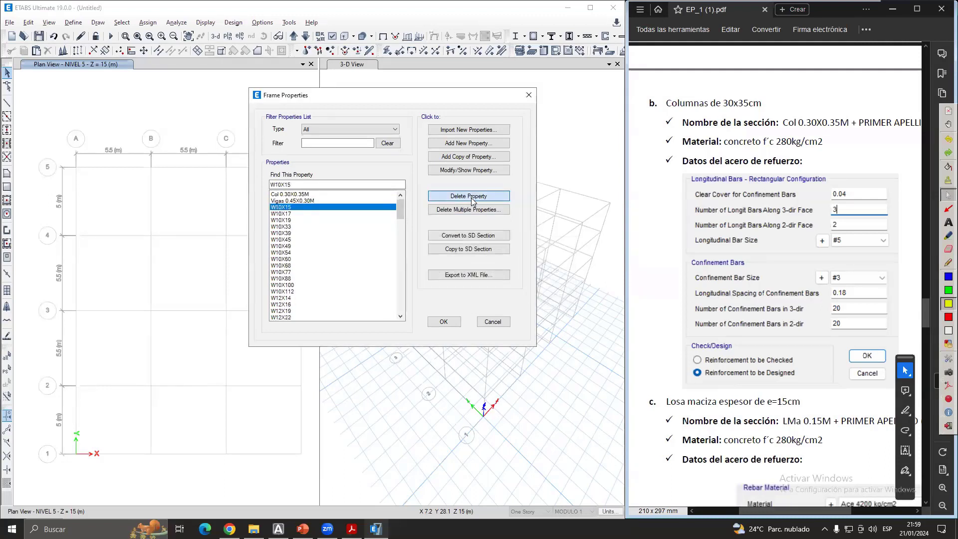
key("Return")
left_click(471, 197)
key("Return")
left_click(470, 197)
key("Return")
left_click(471, 197)
key("Return")
left_click(471, 197)
key("Return")
left_click(471, 197)
key("Return")
left_click(471, 197)
key("Return")
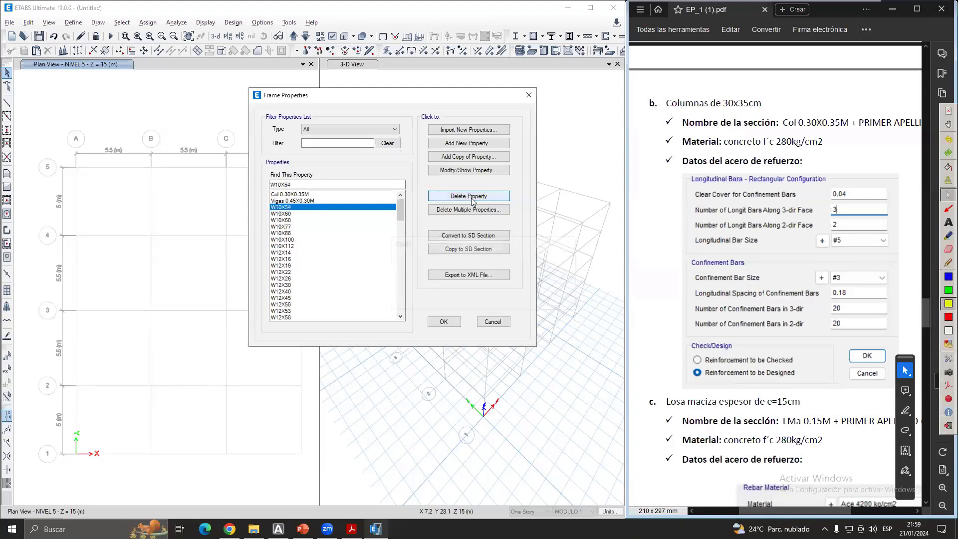
left_click(471, 197)
key("Return")
left_click(470, 197)
key("Return")
left_click(471, 197)
key("Return")
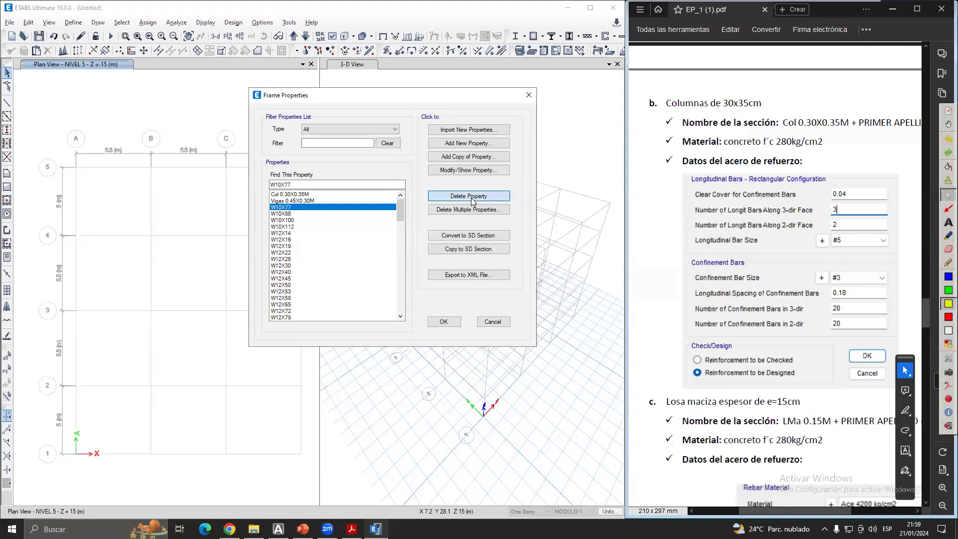
left_click(471, 197)
key("Return")
left_click(471, 197)
key("Return")
left_click(471, 197)
key("Return")
left_click(471, 197)
key("Return")
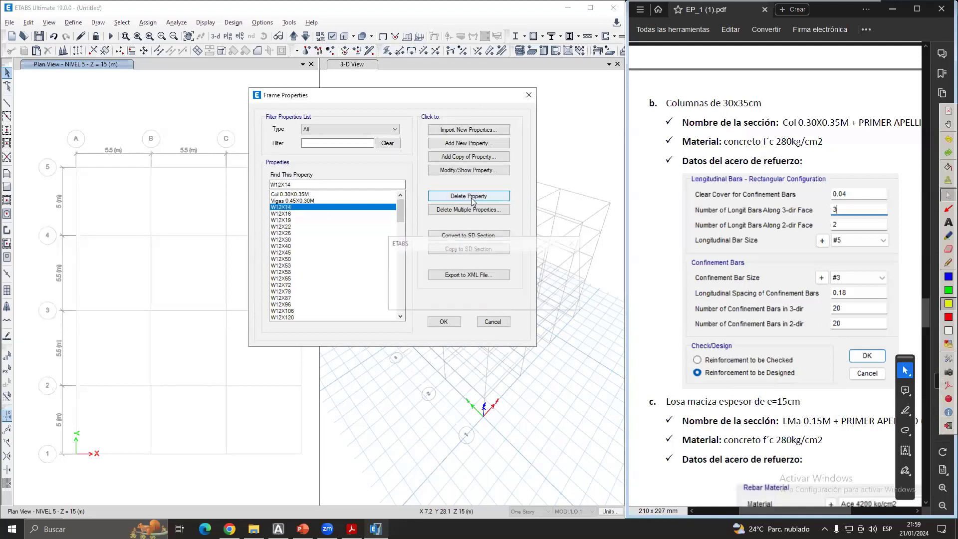
- Delete the default W12X14, W12X16, W12X19 and W12X22 sections from the frame properties list
left_click(471, 197)
key("Return")
left_click(471, 197)
key("Return")
left_click(471, 197)
key("Return")
key("Return")
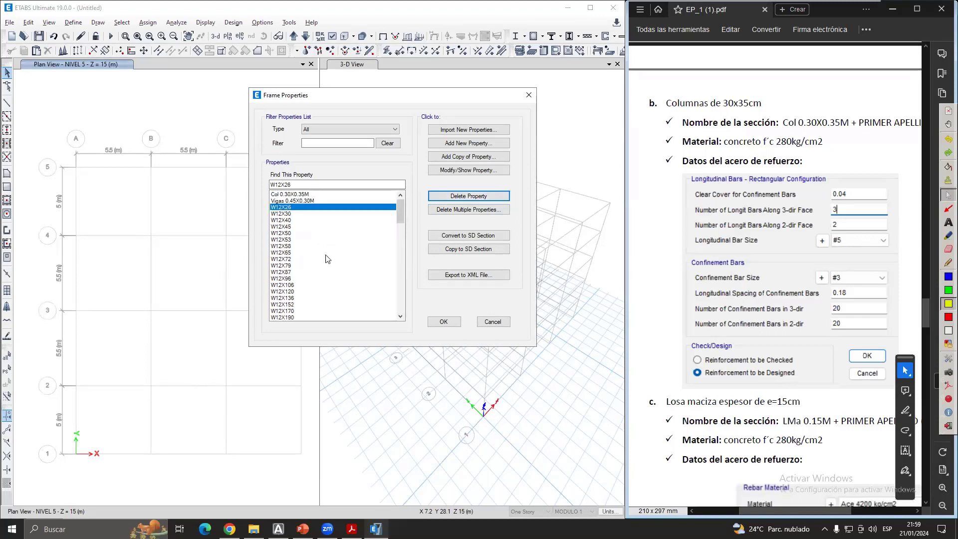
scroll(327, 259, "down", 20)
scroll(328, 257, "up", 20)
left_click(283, 213)
left_click_drag(282, 209, 304, 265)
left_click_drag(394, 217, 286, 208)
left_click(274, 205)
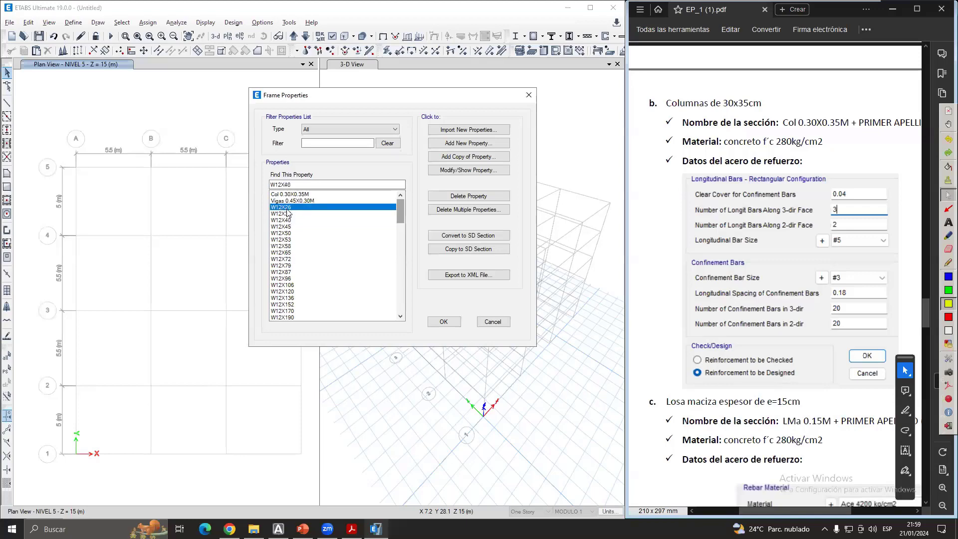
left_click(476, 210)
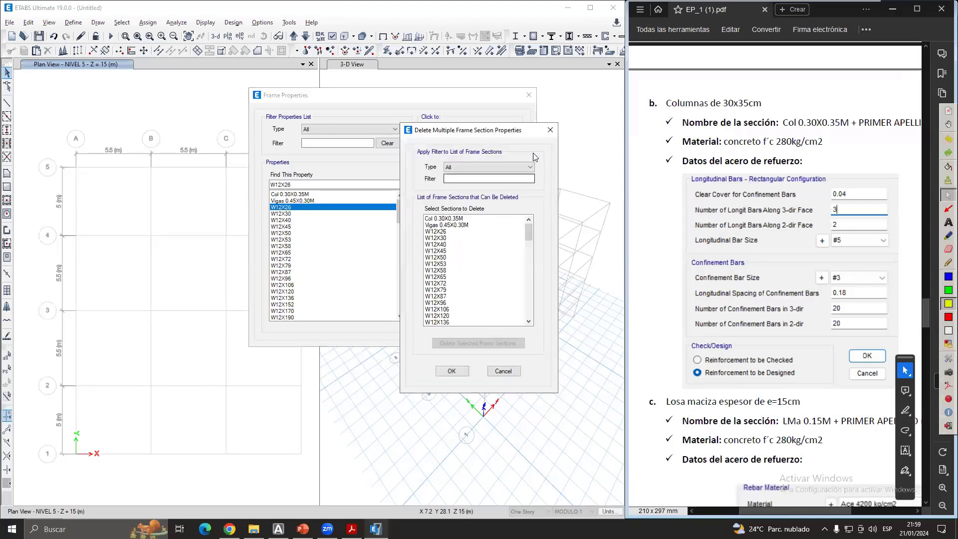
left_click(549, 130)
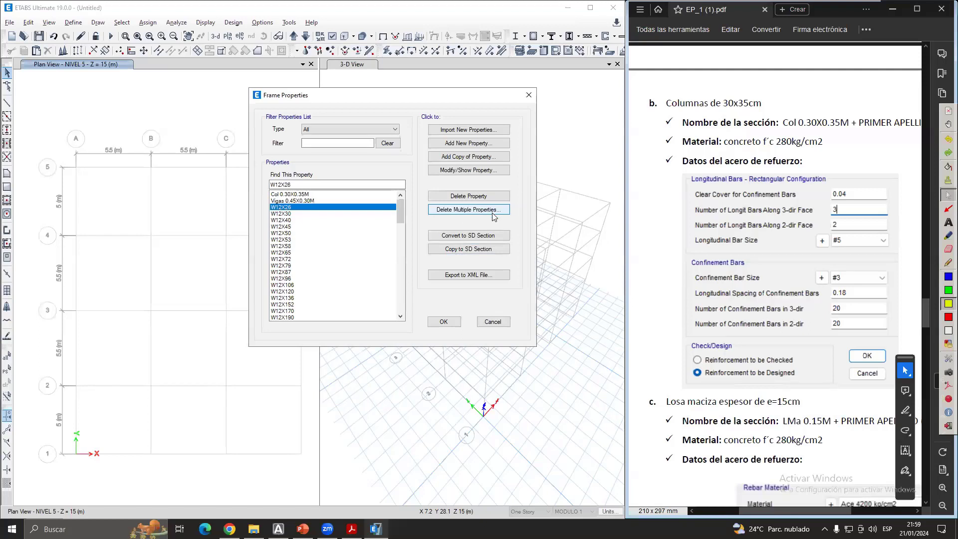
- Delete all remaining W sections from W12X26 onward in one multiple deletion, keeping Col 0.30X0.35M and Vigas 0.45X0.30M, and accept the frame properties
left_click(484, 212)
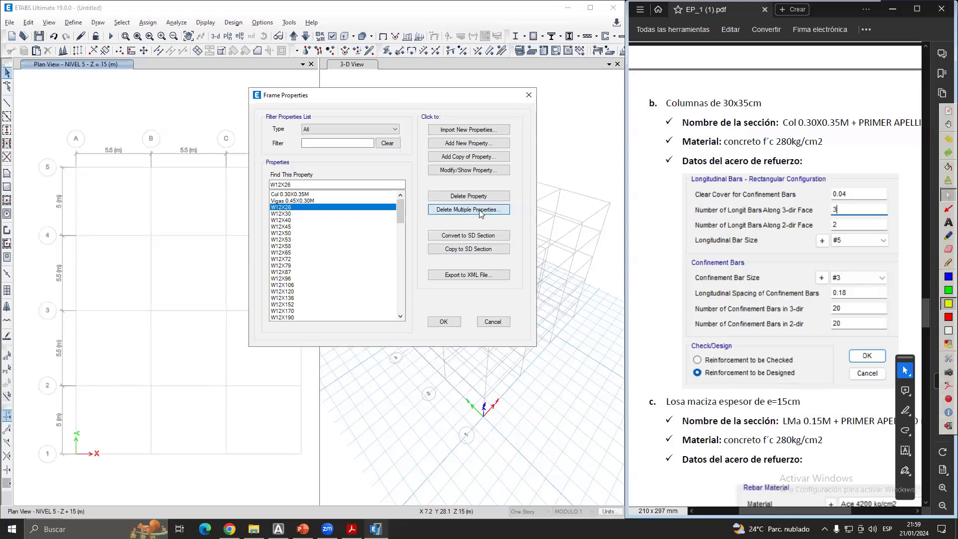
left_click(455, 231)
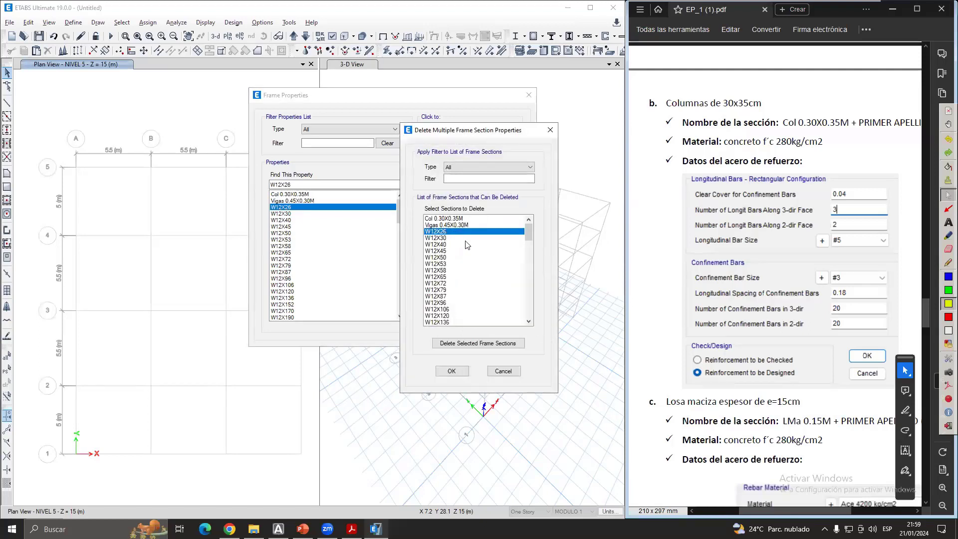
key("shift+Down")
key("shift+Down")
key("shift+Down")
key("shift+Down")
key("shift+Down")
key("shift+Down")
key("shift+Down")
key("shift+Down")
key("shift+Down")
key("shift+Down")
key("shift+Down")
key("shift+Down")
key("shift+Down")
key("shift+Down")
key("shift+Down")
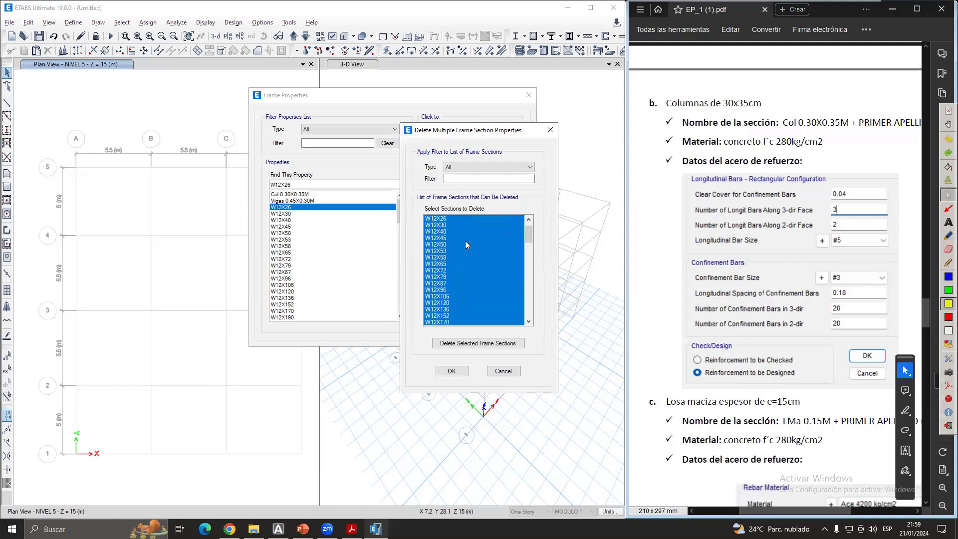
key("shift+Down")
key("shift+Down")
key("shift+Down")
key("shift+Down")
key("shift+Down")
key("shift+Down")
key("shift+Down")
key("shift+Down")
key("shift+Down")
key("shift+Down")
key("shift+Down")
key("shift+Down")
key("shift+Down")
key("shift+Down")
key("shift+Down")
key("shift+Down")
key("shift+Down")
key("shift+Down")
key("shift+Down")
key("shift+Down")
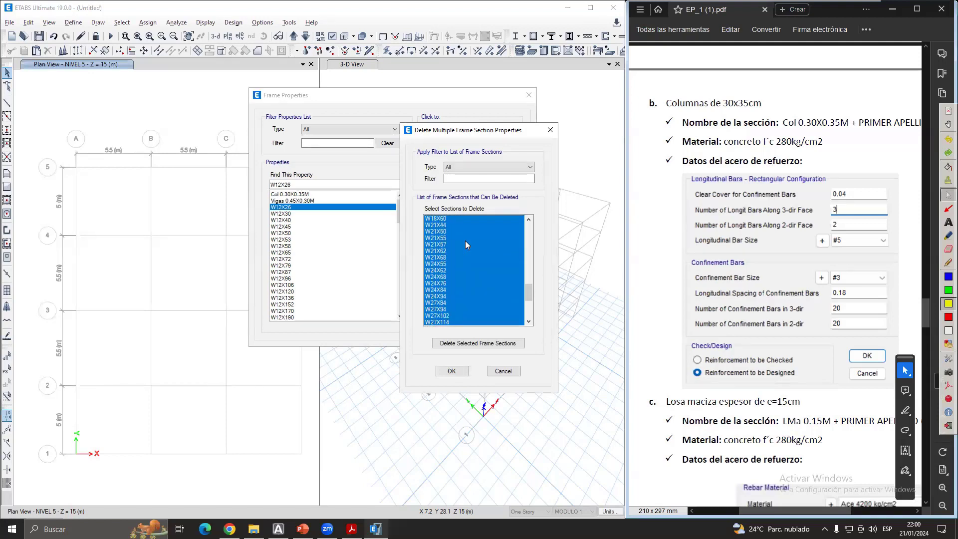
key("shift+Down")
key("shift+Down")
key("shift+Down")
key("shift+Down")
key("shift+Down")
key("shift+Down")
key("shift+Down")
key("shift+Down")
key("shift+Down")
key("shift+Down")
key("shift+Down")
key("shift+Down")
key("shift+Down")
key("shift+Down")
key("shift+Down")
key("shift+Down")
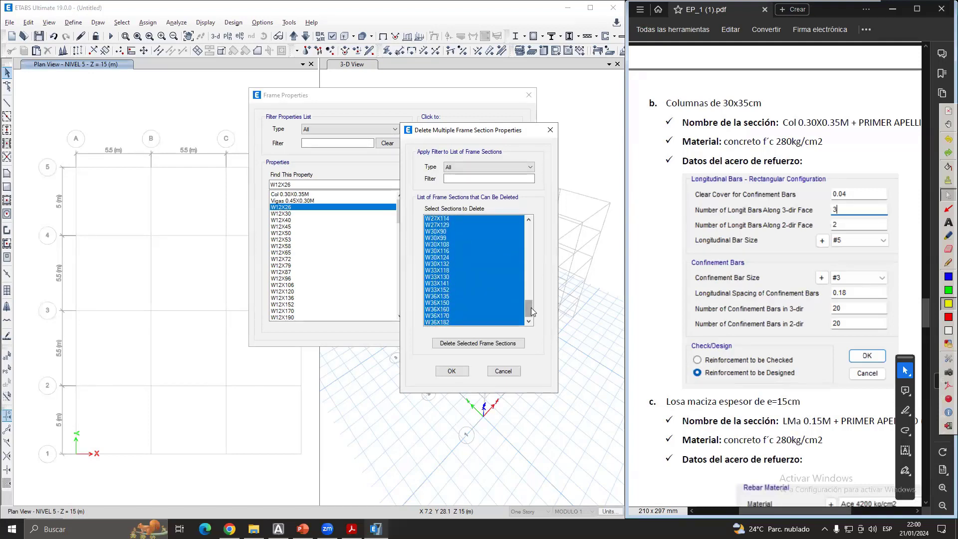
left_click_drag(529, 308, 529, 222)
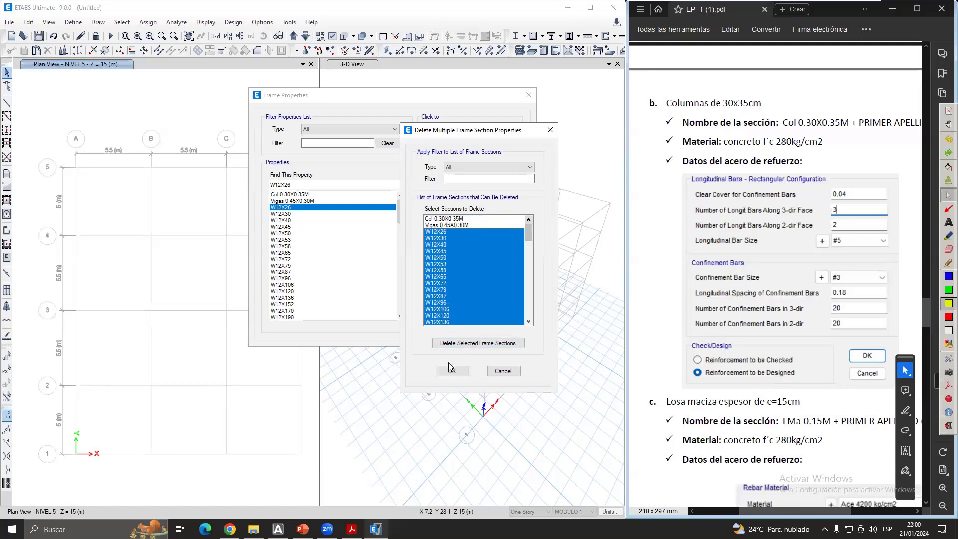
left_click(497, 343)
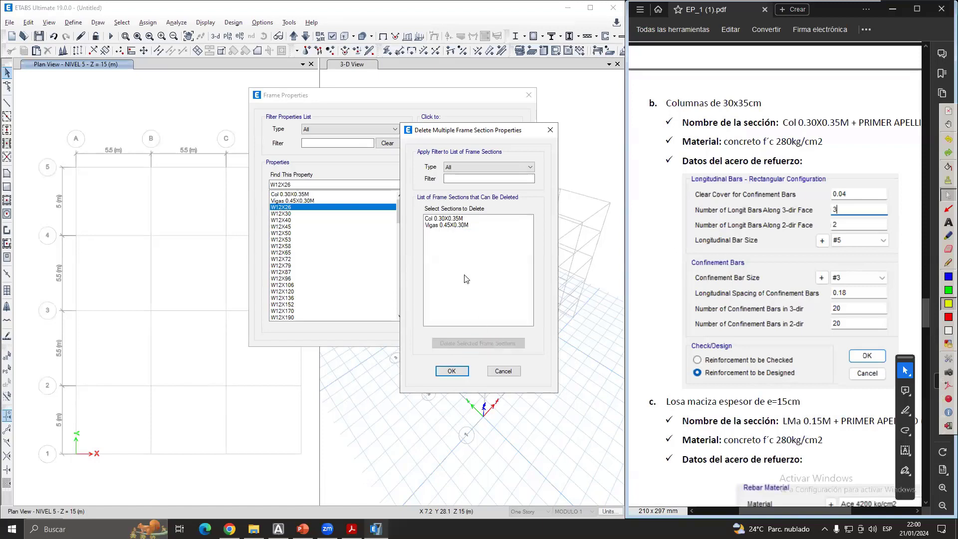
left_click(460, 376)
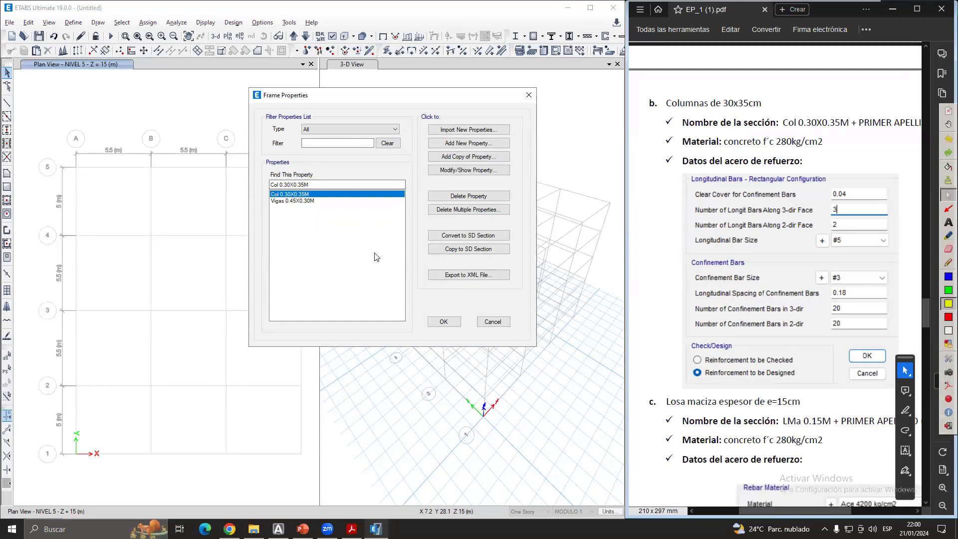
left_click(443, 321)
- Add a new slab property for the 15 cm solid slab specified in section c of the assignment PDF
scroll(763, 314, "down", 3)
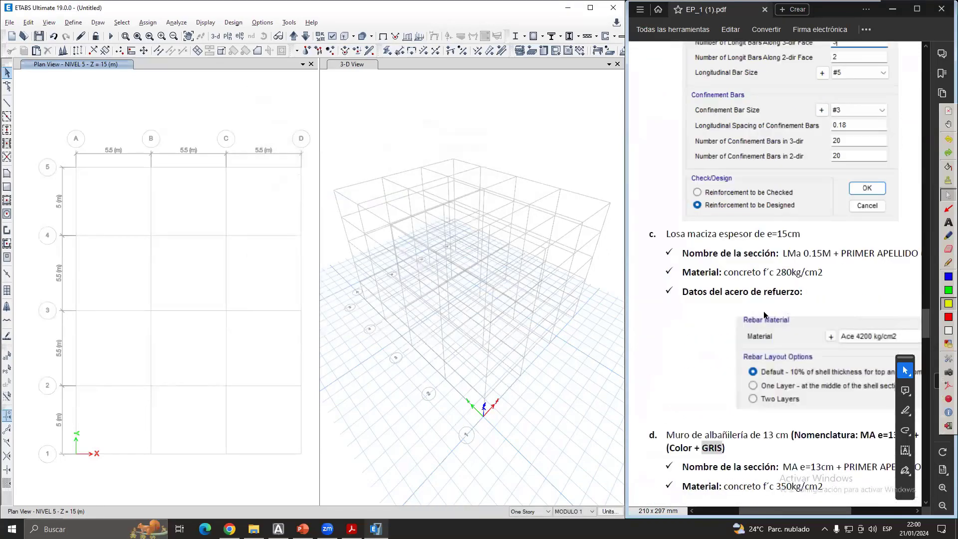
scroll(761, 310, "right", 1)
scroll(754, 305, "down", 1)
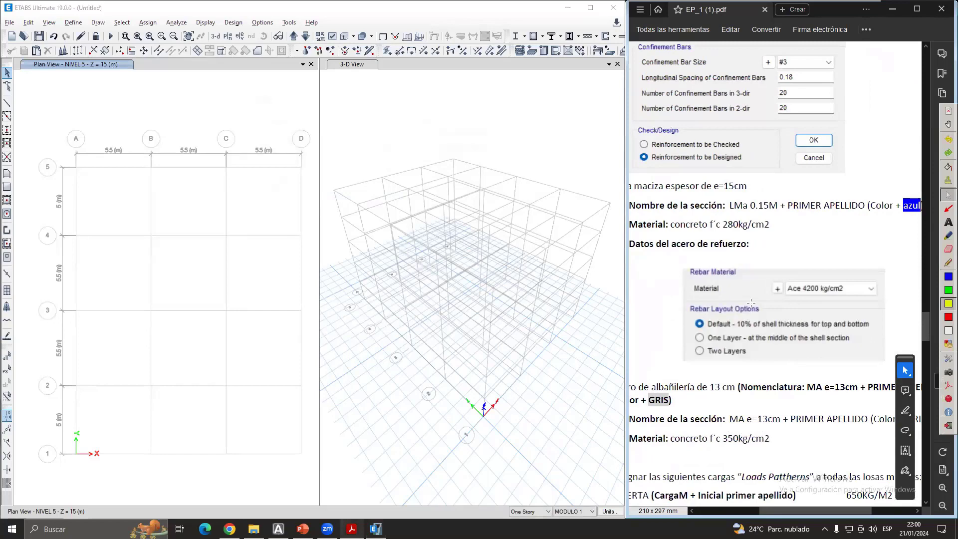
scroll(750, 303, "down", 1, "ctrl")
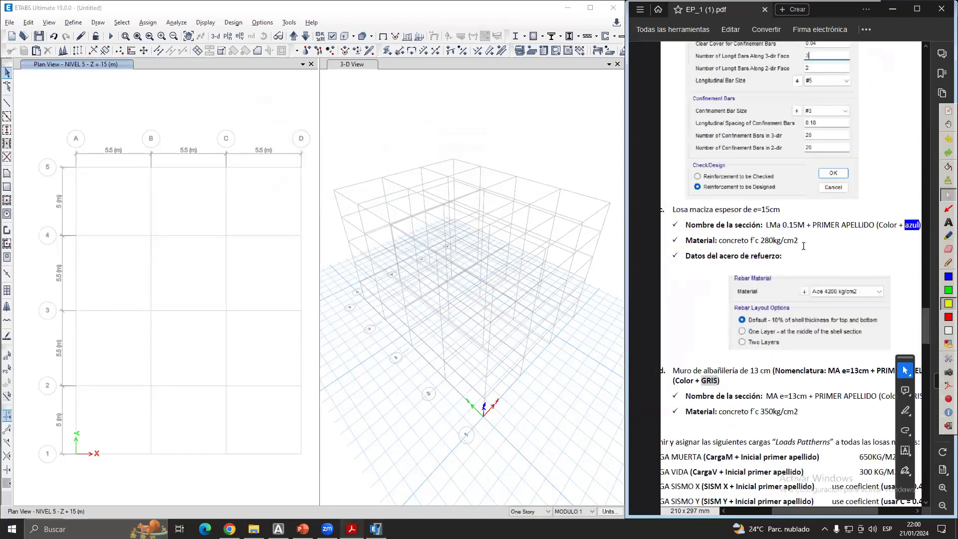
scroll(798, 244, "up", 1)
scroll(802, 247, "down", 1)
left_click(158, 112)
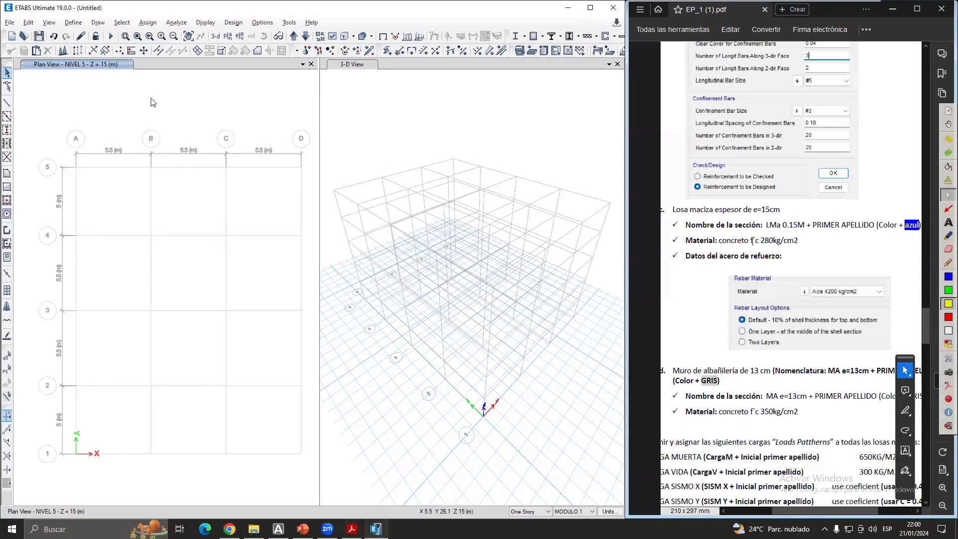
left_click(72, 25)
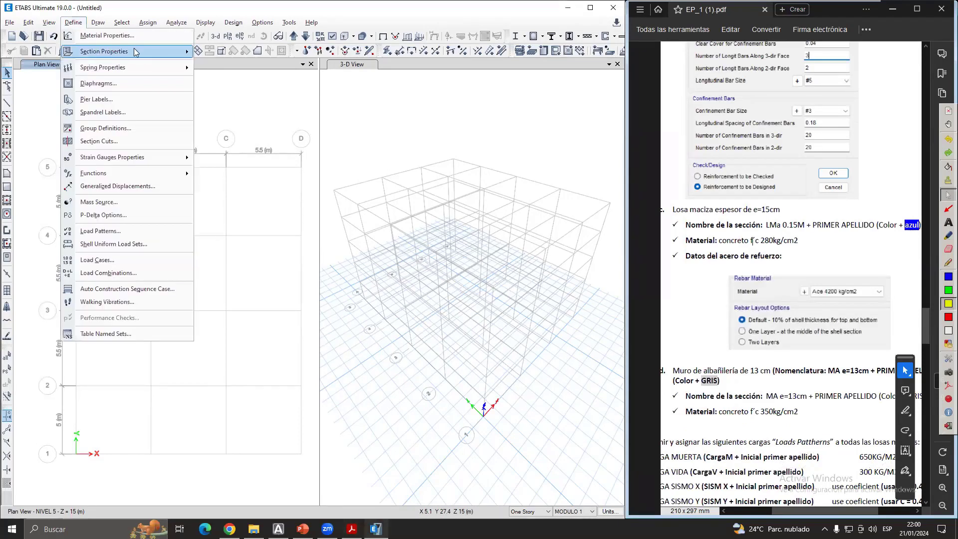
mouse_move(136, 52)
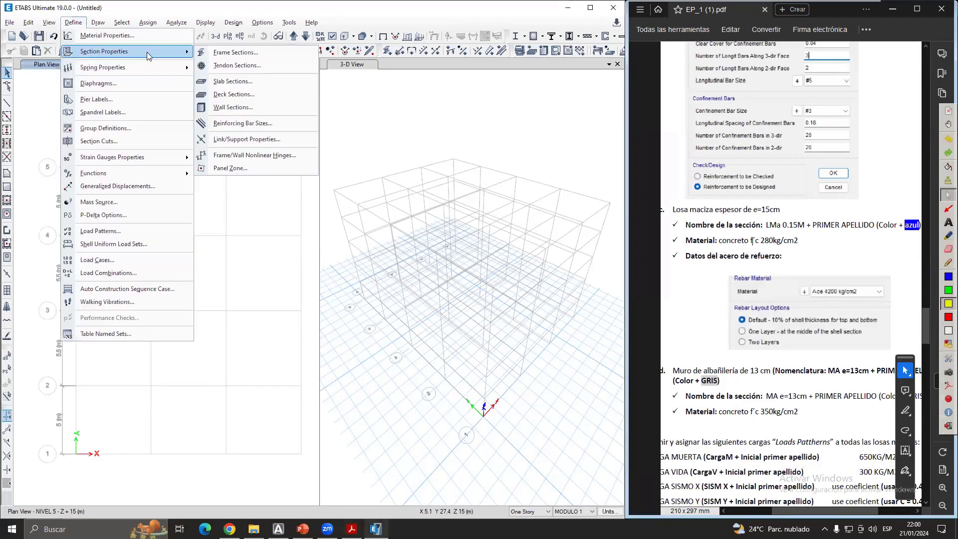
left_click(248, 81)
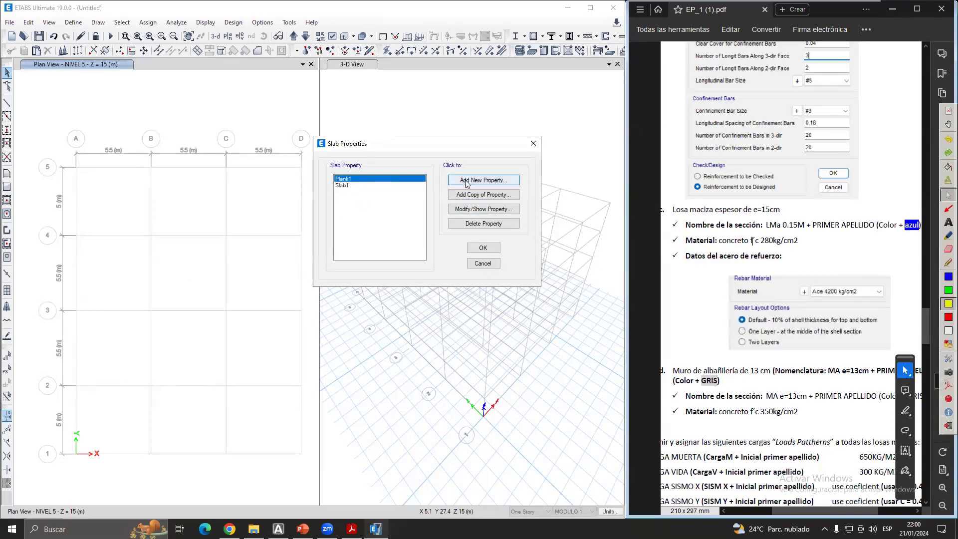
left_click(487, 183)
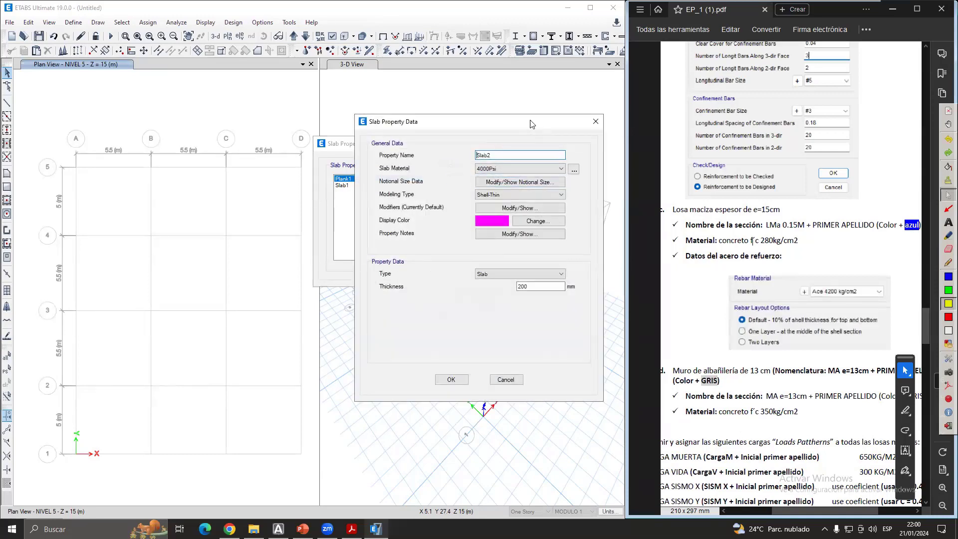
left_click_drag(531, 124, 478, 124)
- Name the new slab property LMa 0.15M, copying the section name from the assignment PDF
left_click(768, 226)
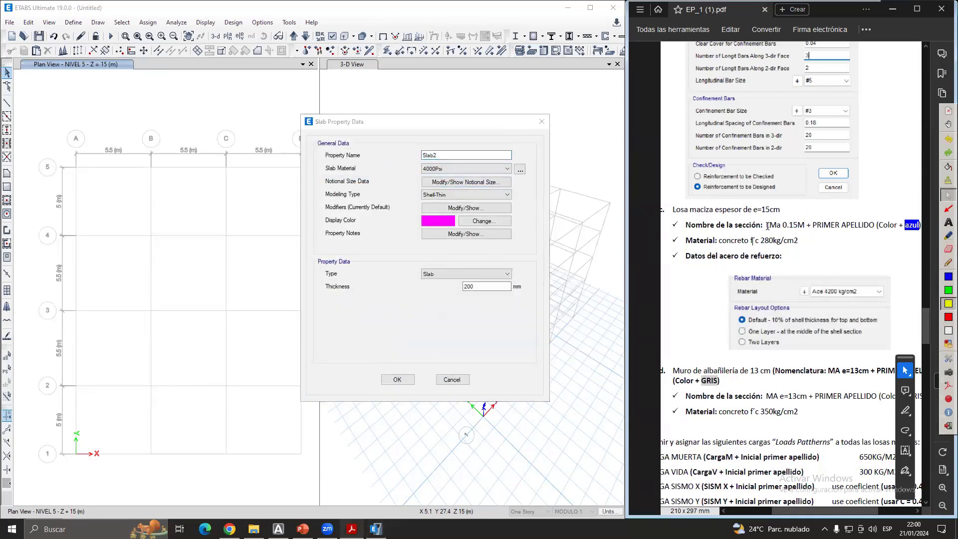
left_click_drag(767, 226, 803, 226)
left_click(766, 227)
key("ctrl+c")
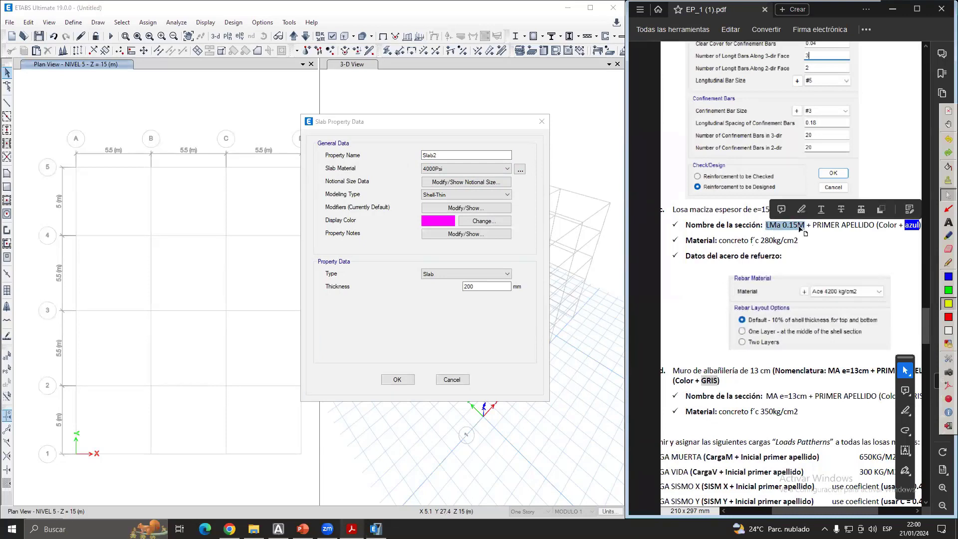
double_click(462, 156)
key("ctrl+v")
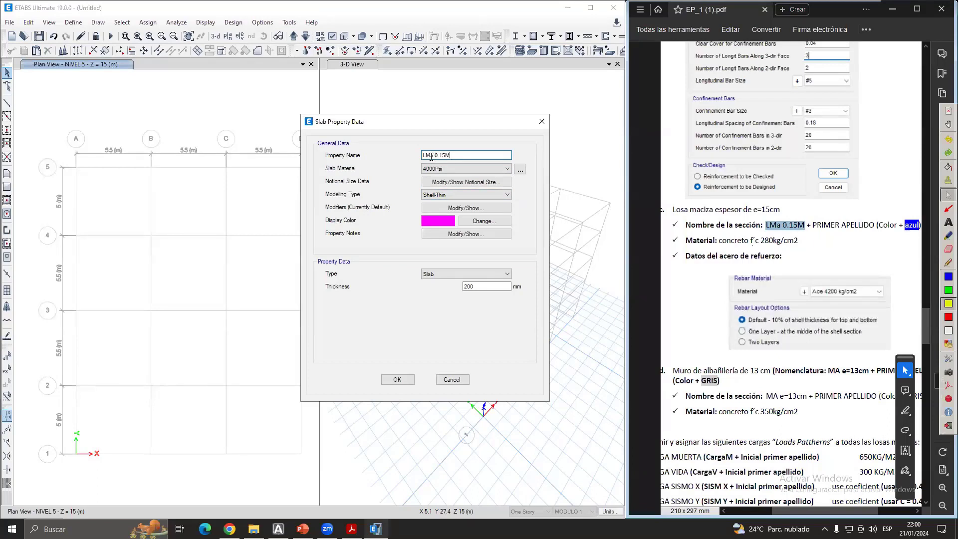
- Assign the C 280 kg/cm2 concrete as the slab material and choose Shell-Thin as the modeling type
left_click(455, 169)
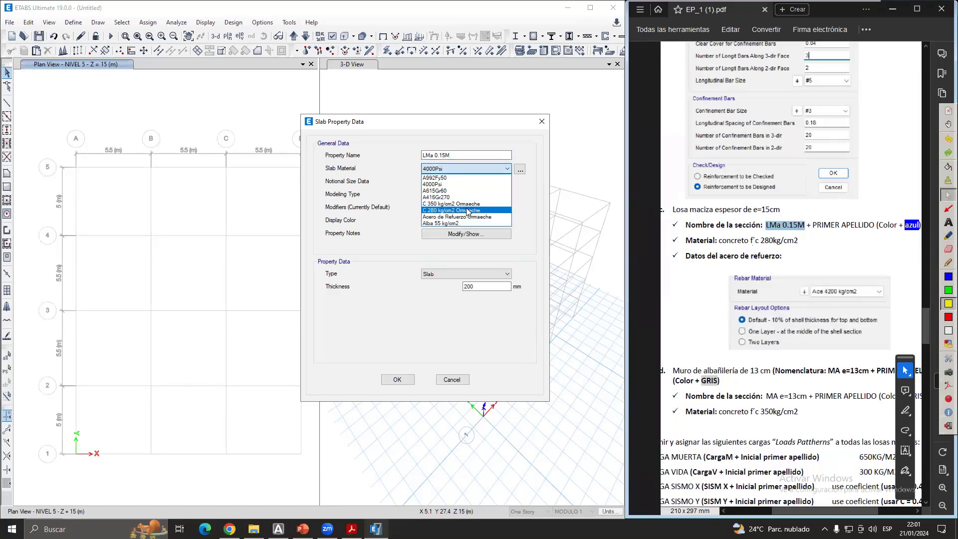
left_click(460, 211)
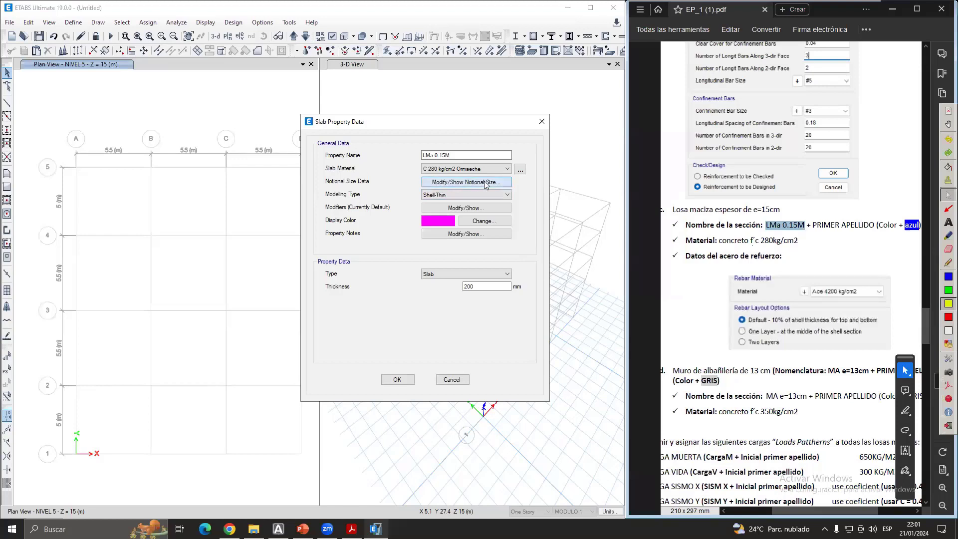
left_click(502, 183)
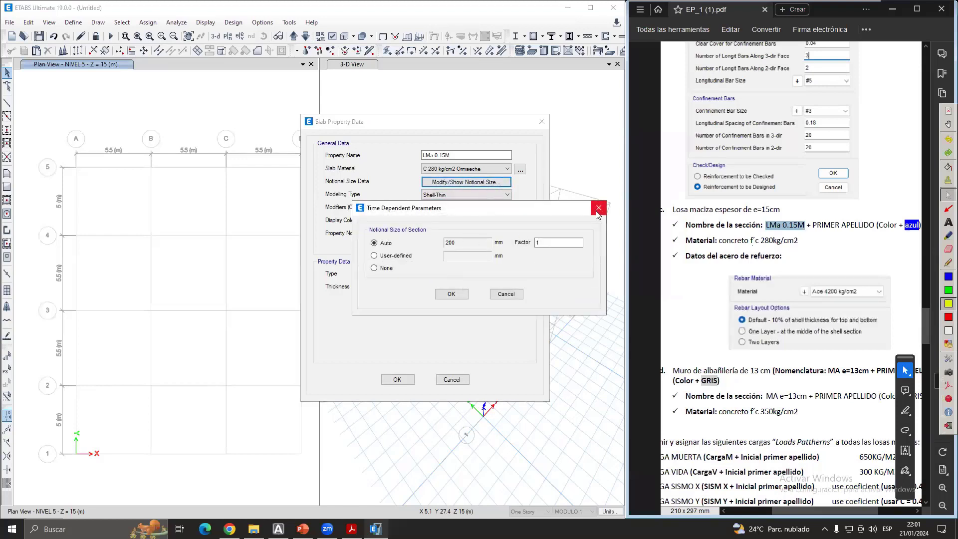
left_click(597, 211)
left_click(480, 195)
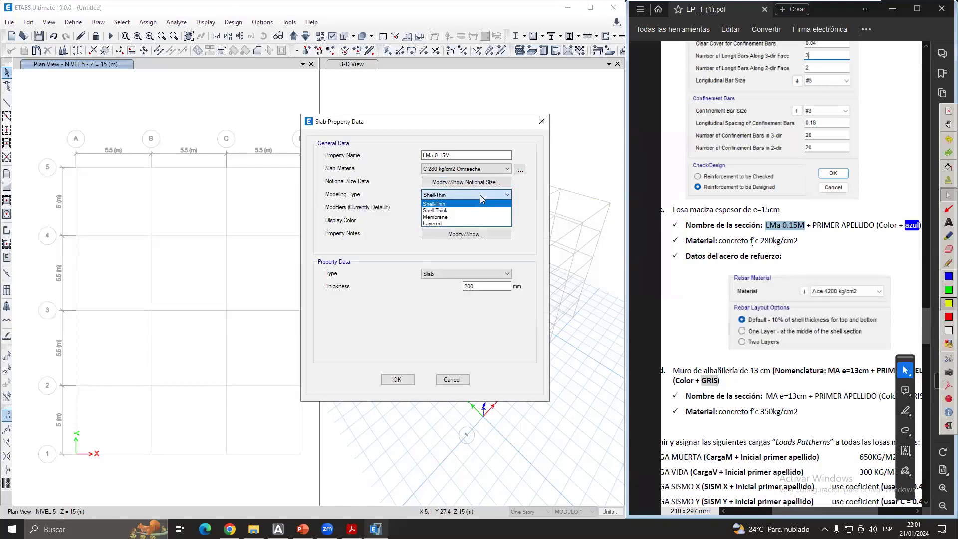
left_click(477, 199)
left_click(425, 196)
left_click(447, 203)
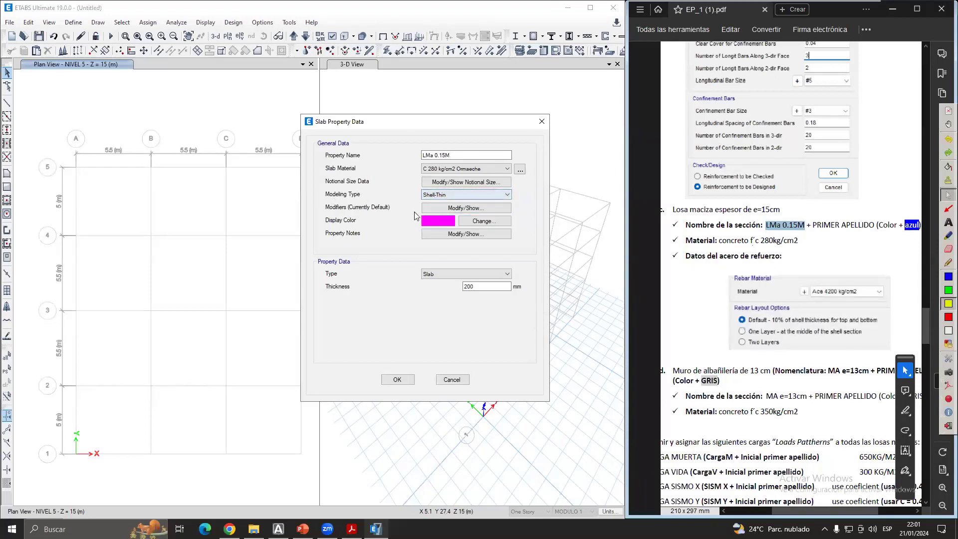
- Review the slab's stiffness modifiers and property notes without editing them, and set its display color to blue
left_click(458, 209)
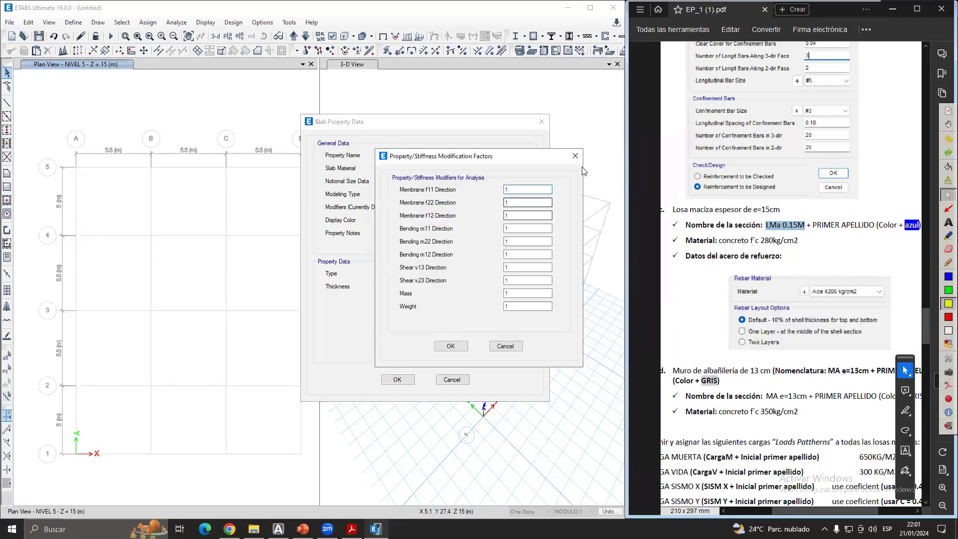
left_click(571, 160)
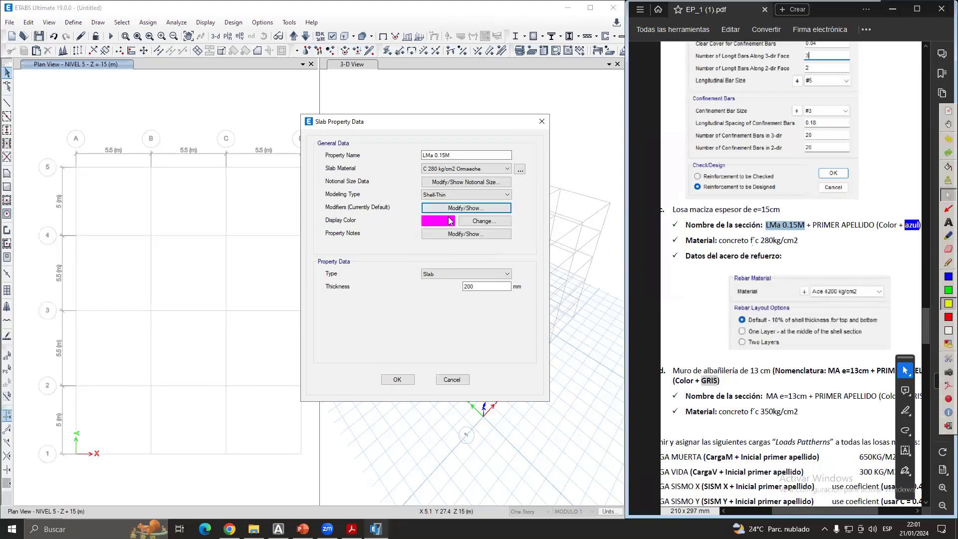
left_click(456, 236)
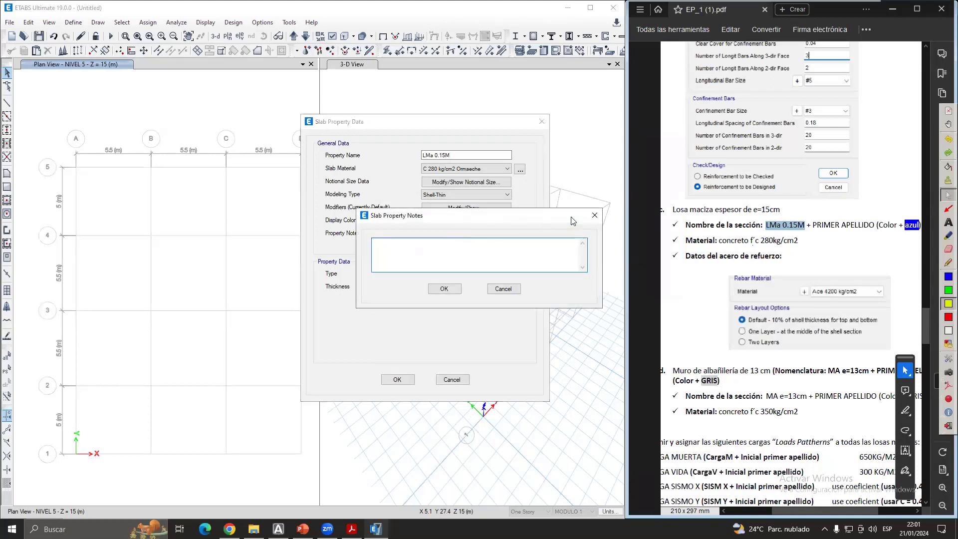
left_click(594, 215)
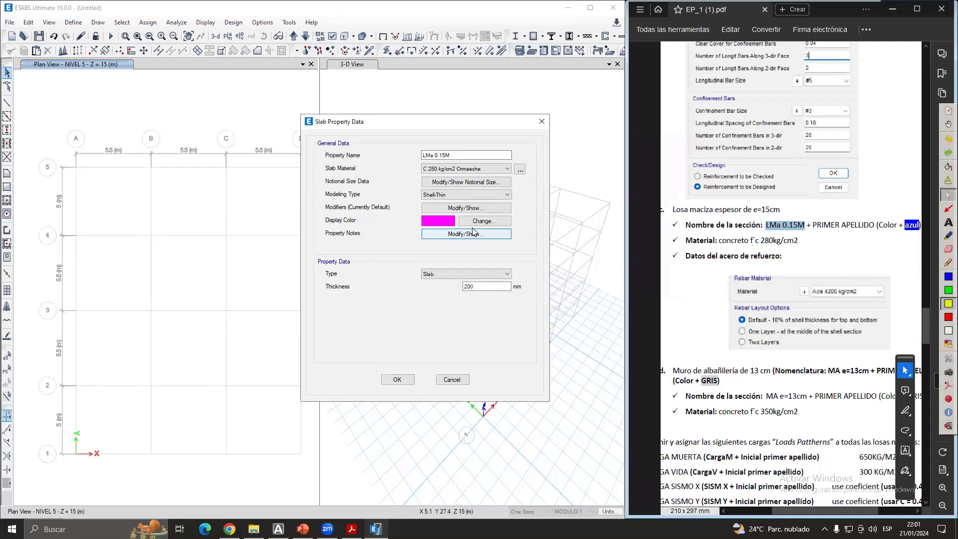
left_click(480, 221)
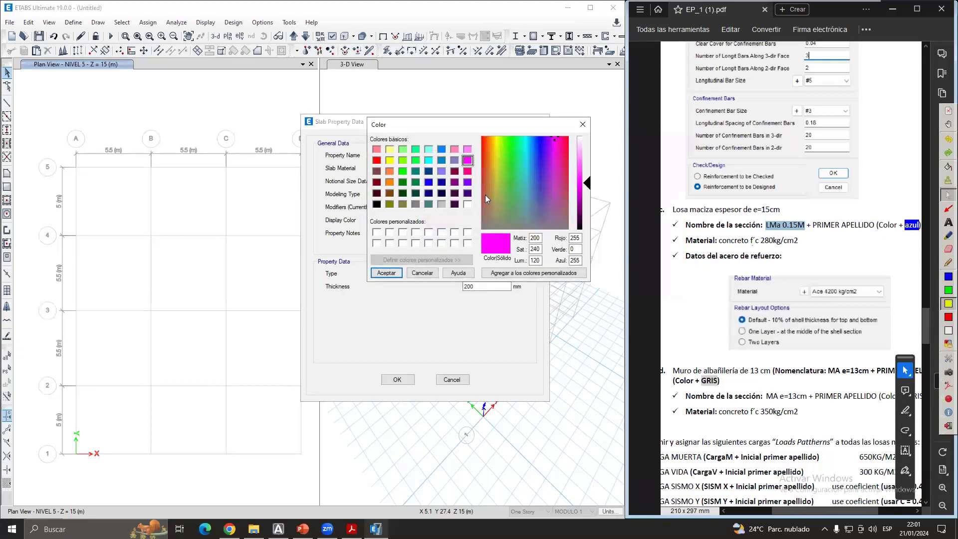
left_click(428, 182)
left_click(386, 273)
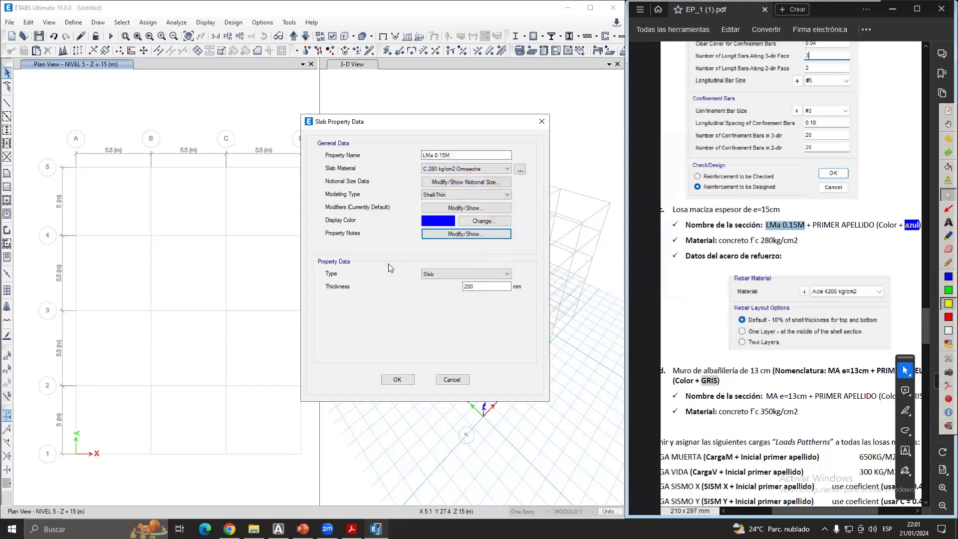
- Choose Slab as the property type, set the thickness to 150 mm, and accept the slab properties
left_click(441, 274)
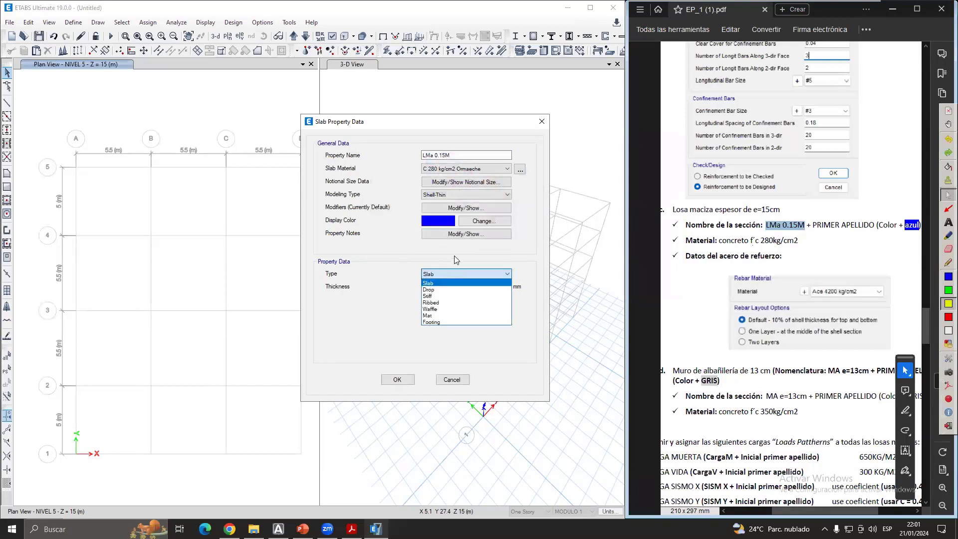
left_click(447, 274)
left_click(444, 274)
left_click(441, 283)
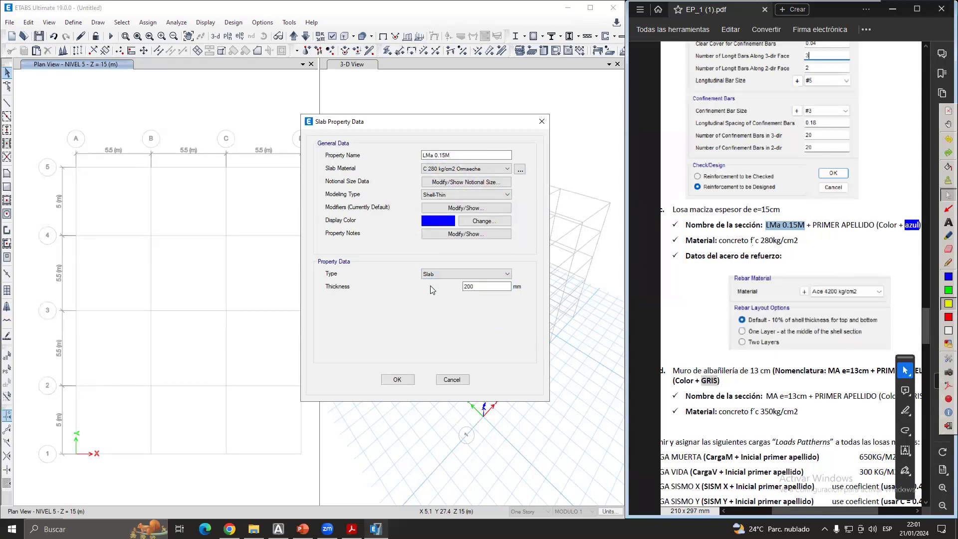
left_click_drag(489, 286, 414, 288)
type("150")
left_click(411, 379)
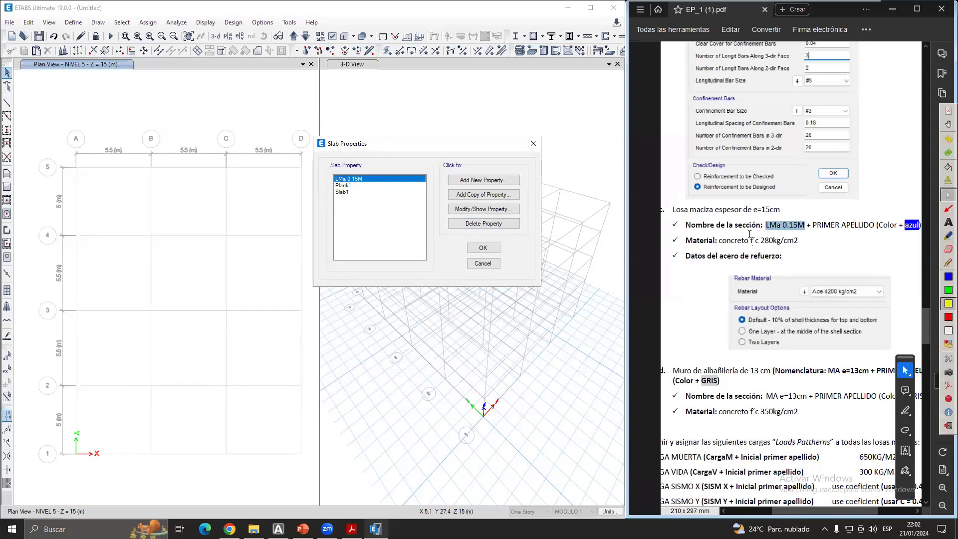
left_click(483, 248)
- Add a new wall property for the 13 cm masonry wall specified in section d of the assignment PDF
scroll(754, 287, "down", 3)
scroll(754, 286, "down", 2)
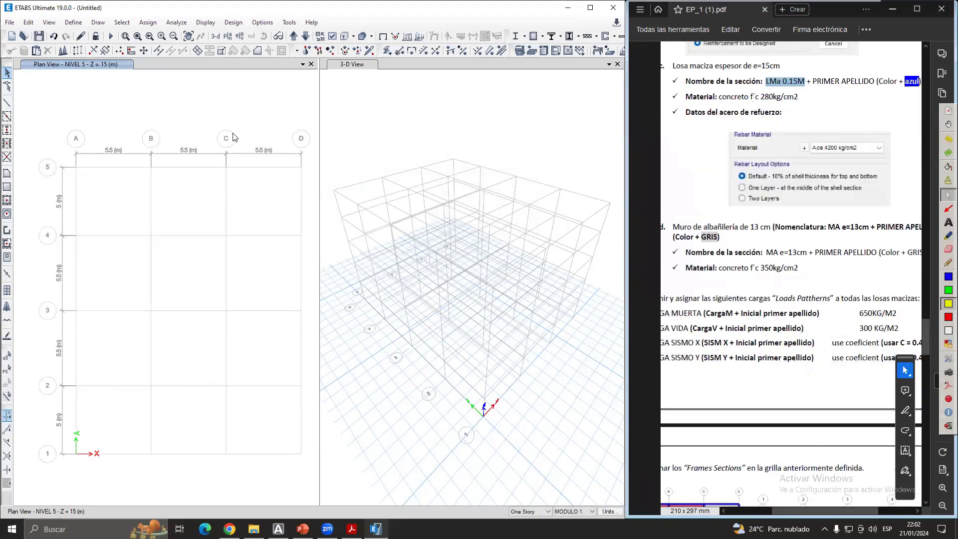
left_click(73, 22)
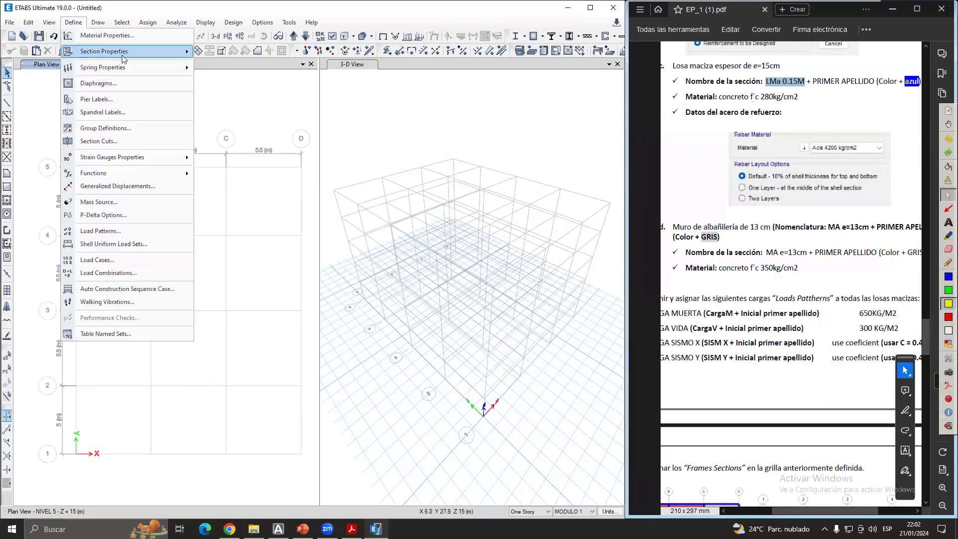
mouse_move(163, 60)
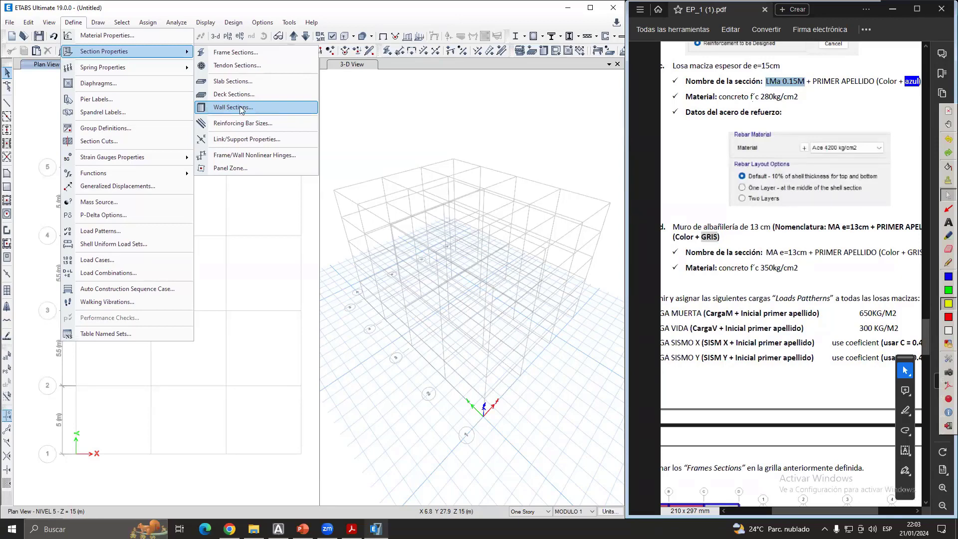
left_click(249, 109)
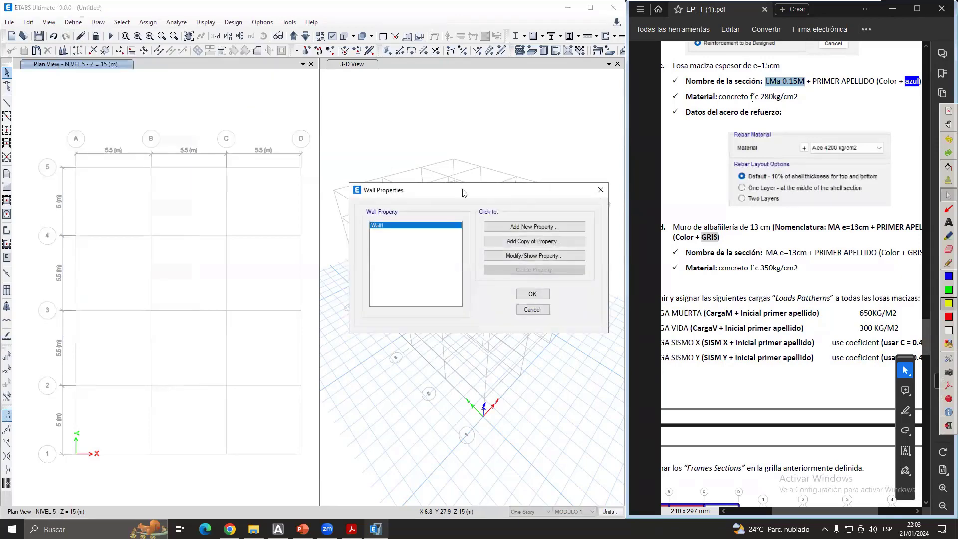
left_click_drag(473, 192, 390, 169)
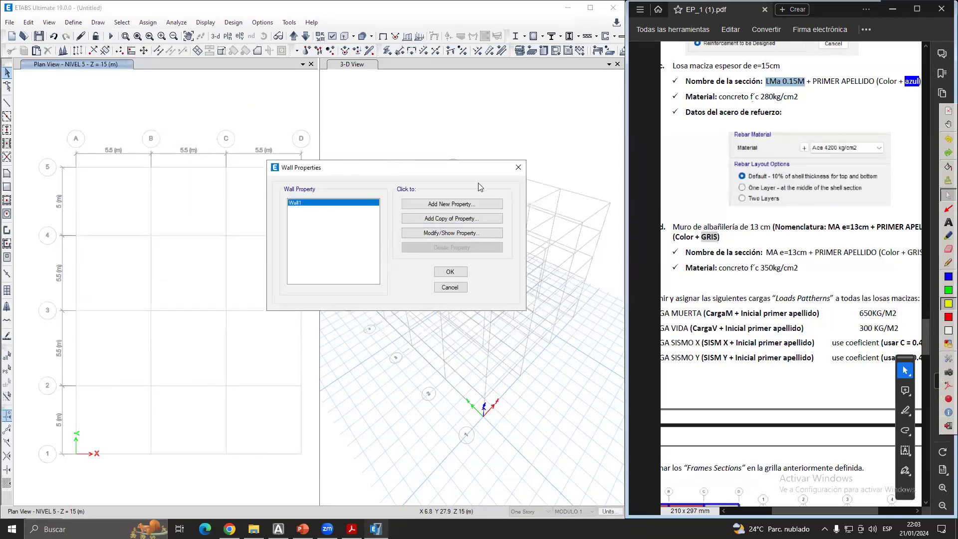
left_click(465, 209)
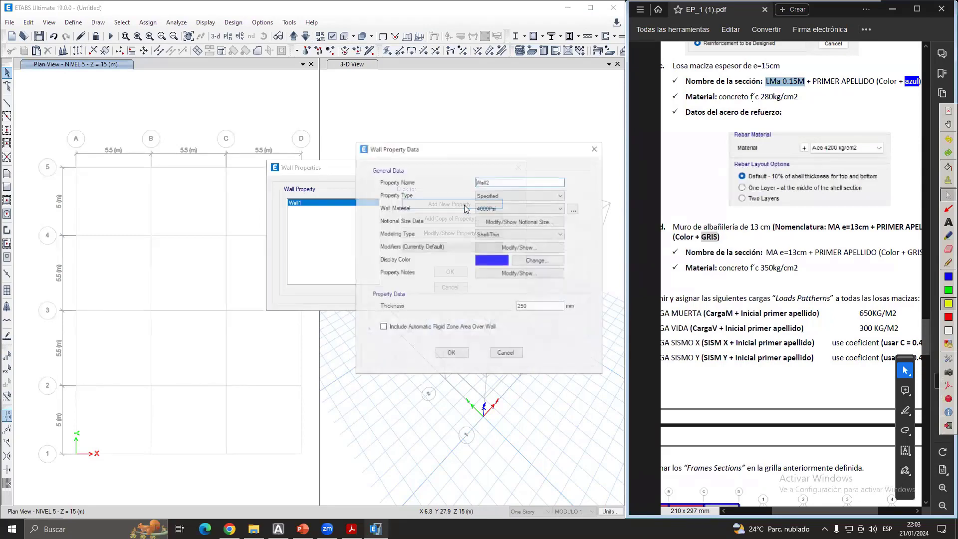
- Name the new wall property MA e=13cm, copying the section name from the assignment PDF
left_click_drag(515, 181, 442, 186)
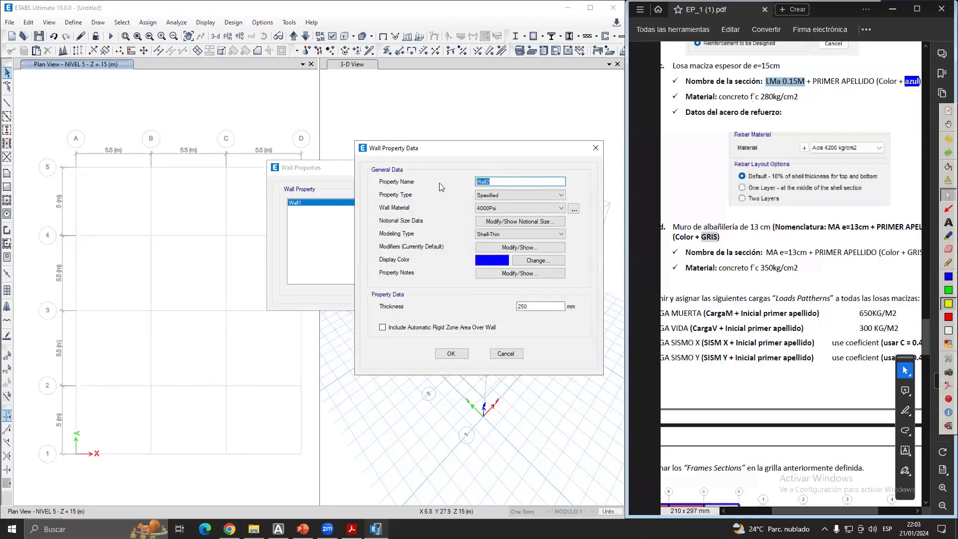
left_click(767, 259)
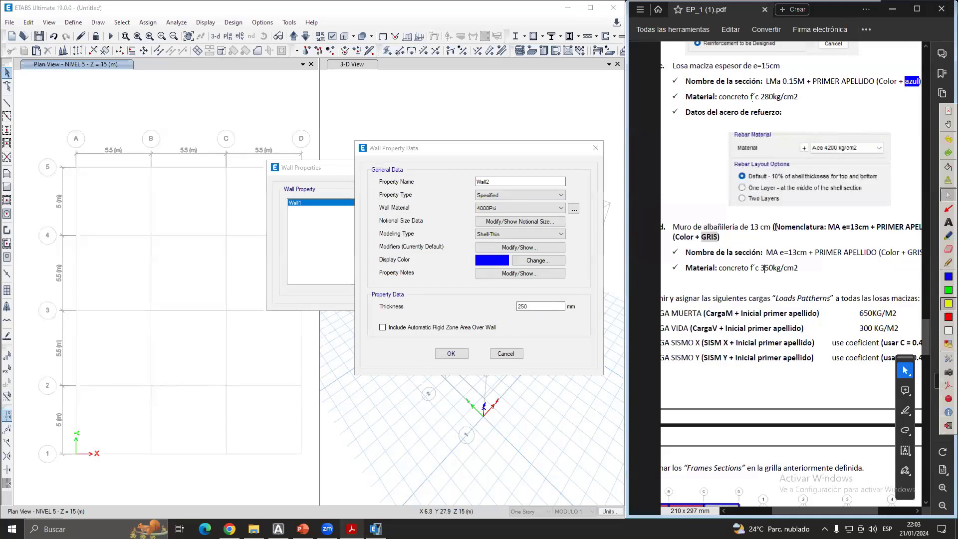
left_click_drag(828, 227, 868, 228)
key("ctrl+c")
left_click_drag(517, 180, 411, 178)
key("ctrl+v")
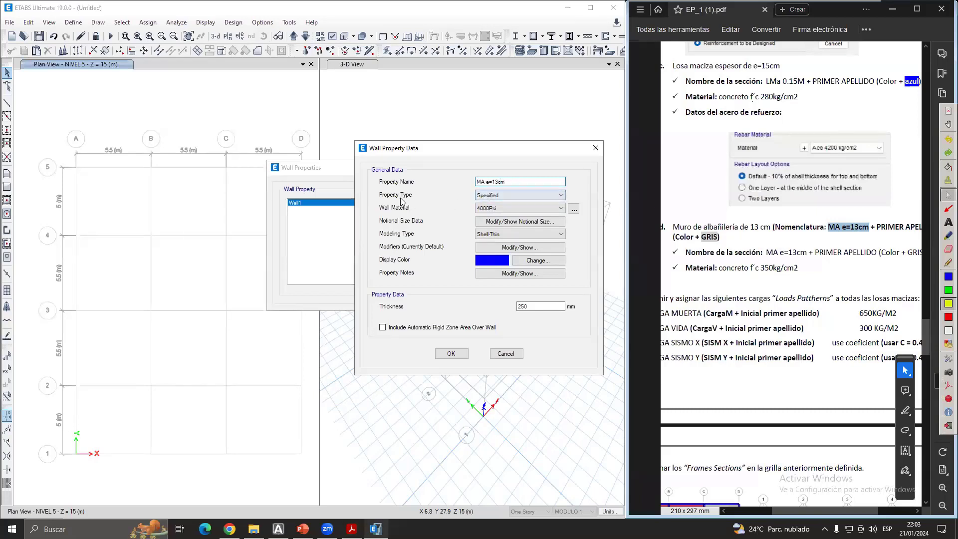
- Set the wall's property type to Specified, its material to Alba 55 kg/cm2 and its modeling type to Shell-Thin
left_click(528, 200)
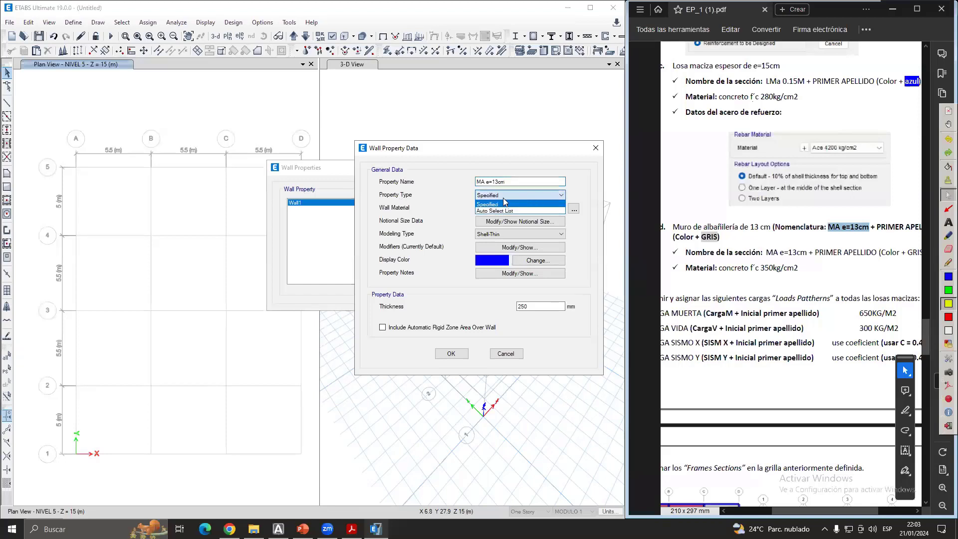
left_click(516, 204)
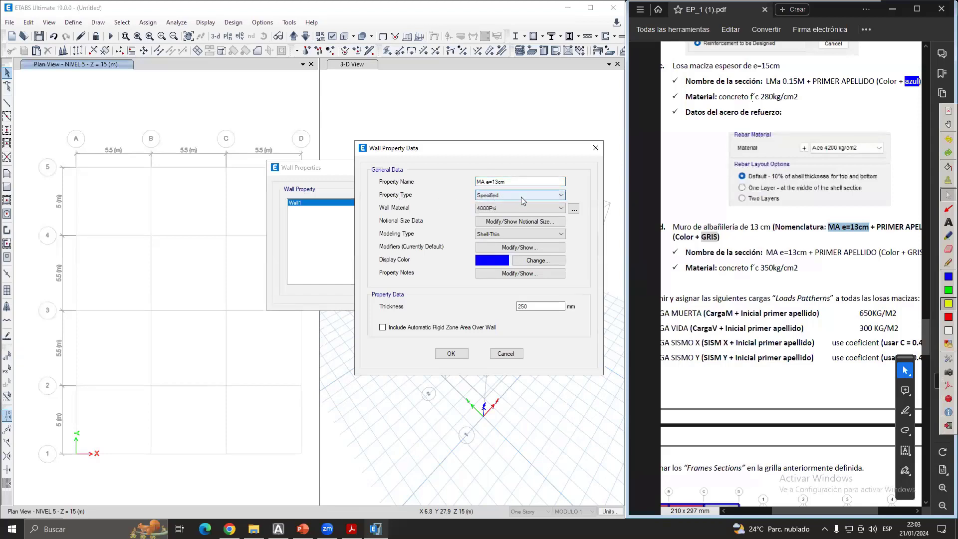
left_click(519, 208)
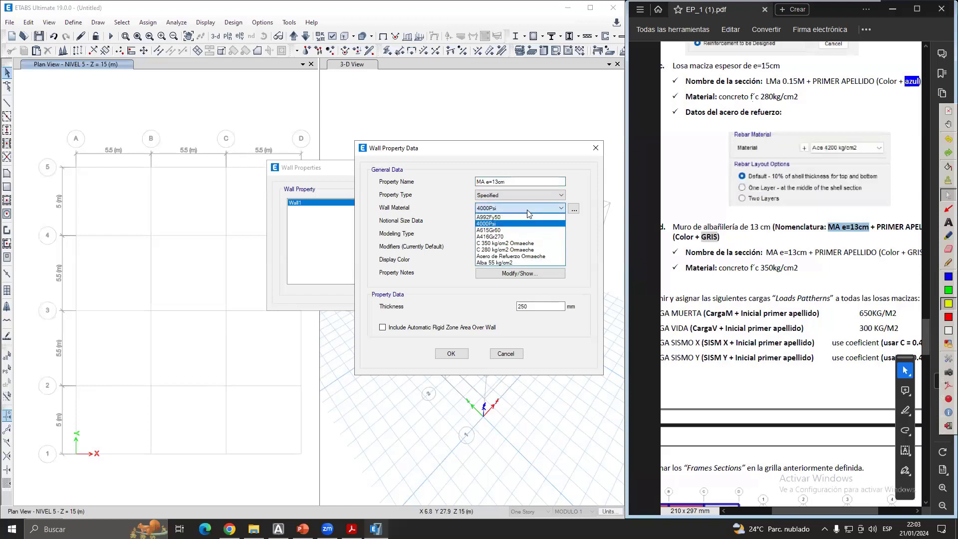
left_click(499, 262)
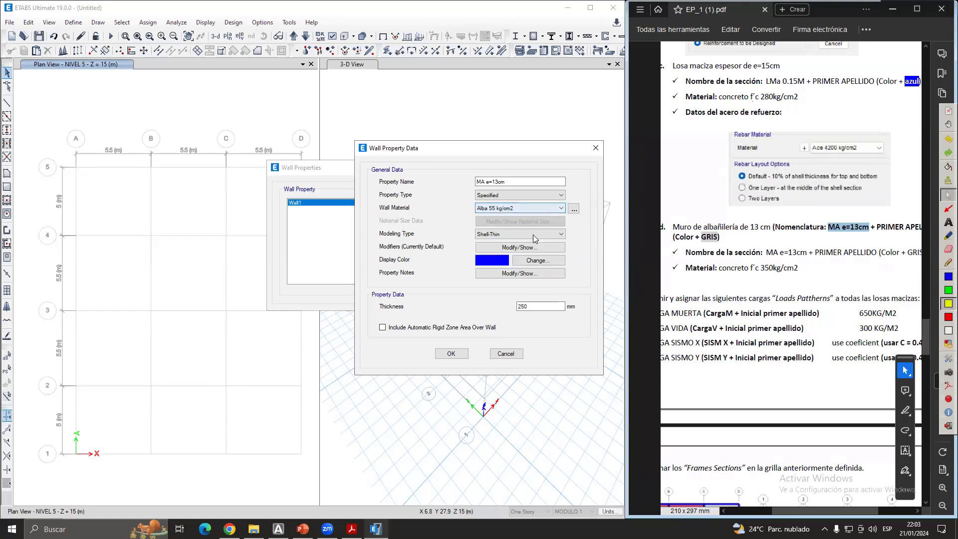
left_click(557, 235)
left_click(545, 243)
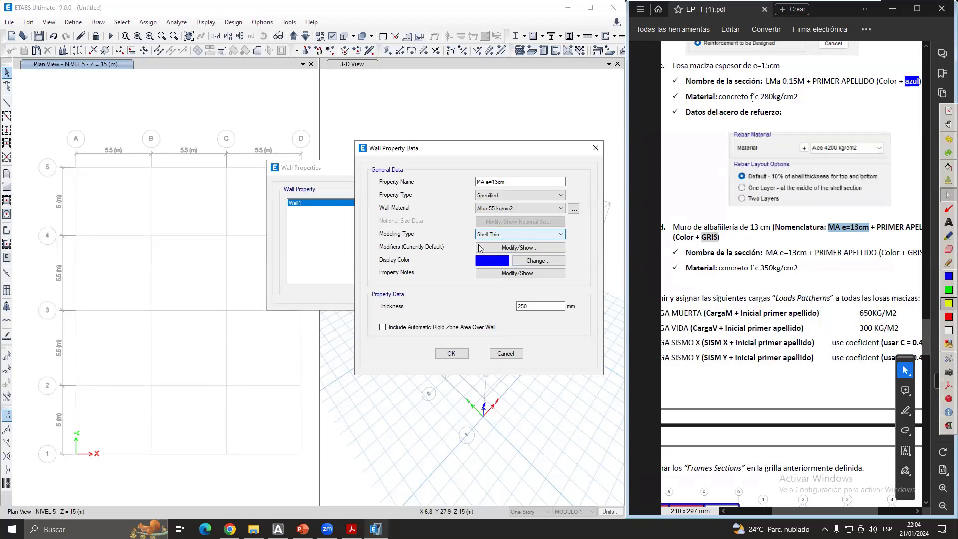
- Check the wall's stiffness modifiers without editing them and set its display color to light gray
left_click(556, 248)
left_click(573, 156)
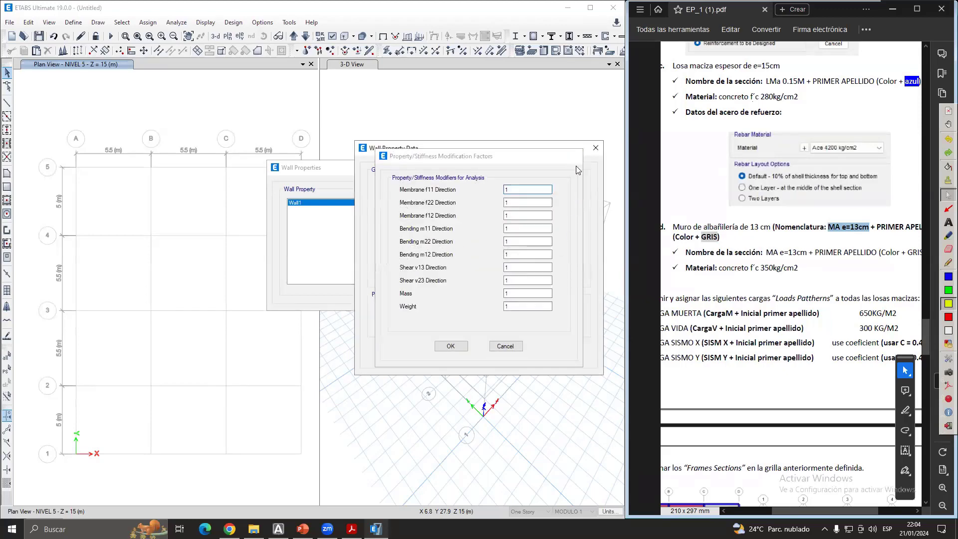
left_click(511, 261)
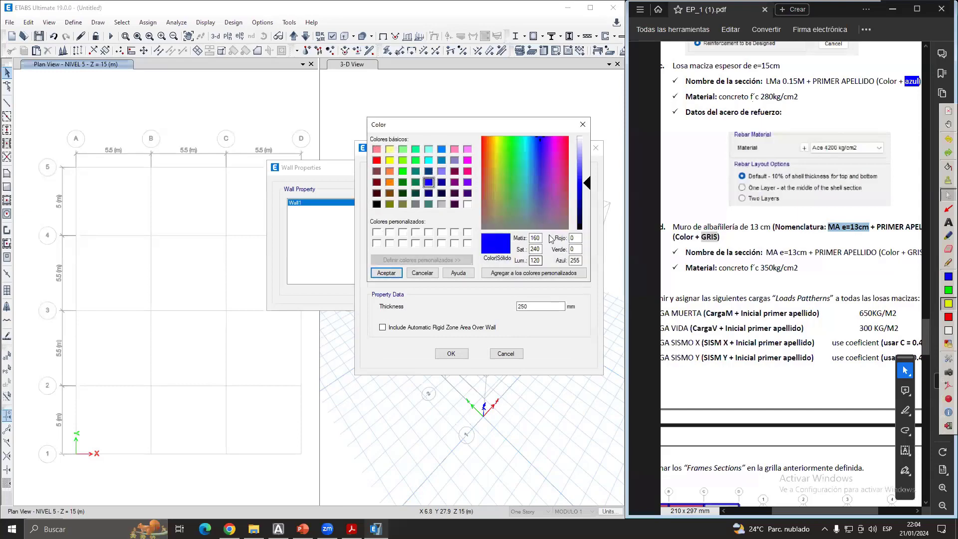
left_click(442, 204)
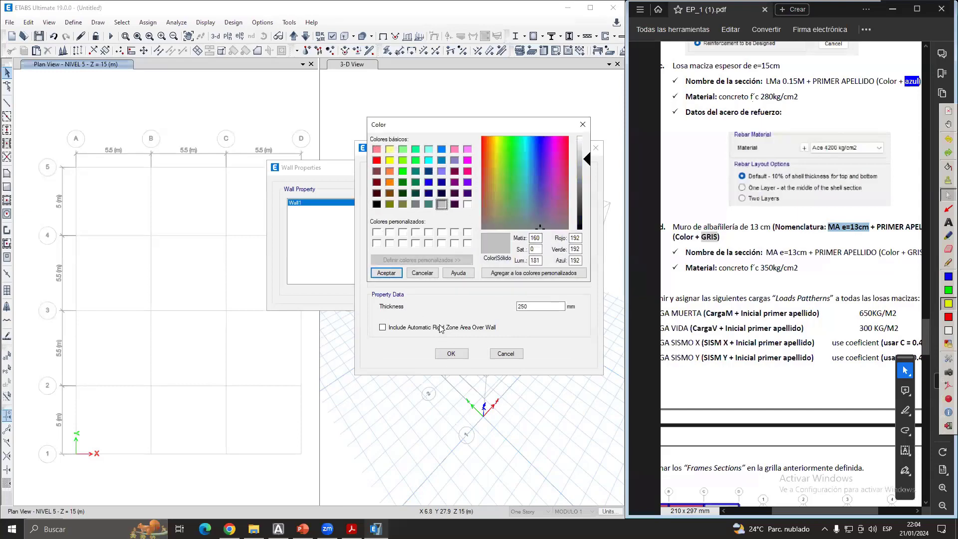
left_click(392, 273)
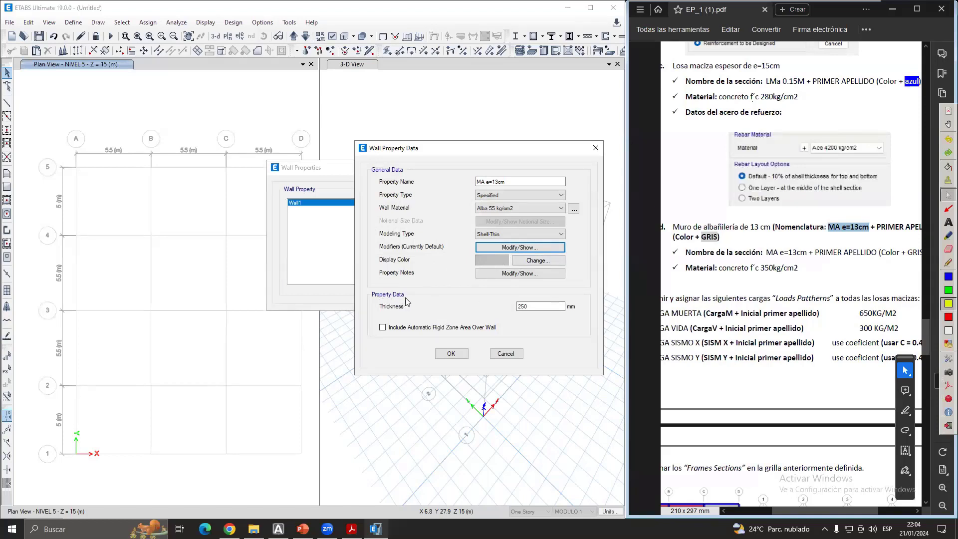
- Set the wall thickness to 130 mm and include the automatic rigid zone area over the wall
double_click(547, 303)
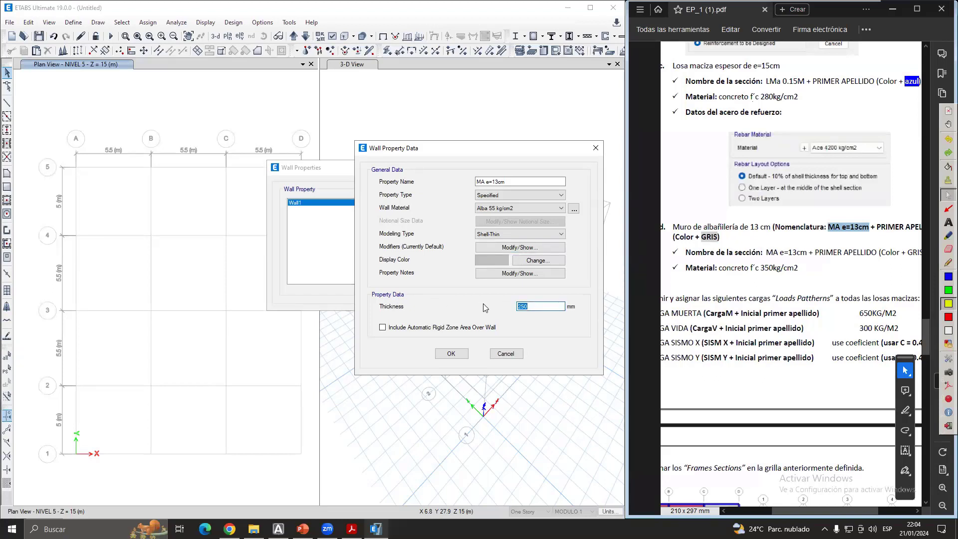
type("130")
left_click(382, 327)
- Sketch a blue portal frame with hatched fixed supports over the plan view as a screen annotation
left_click(948, 261)
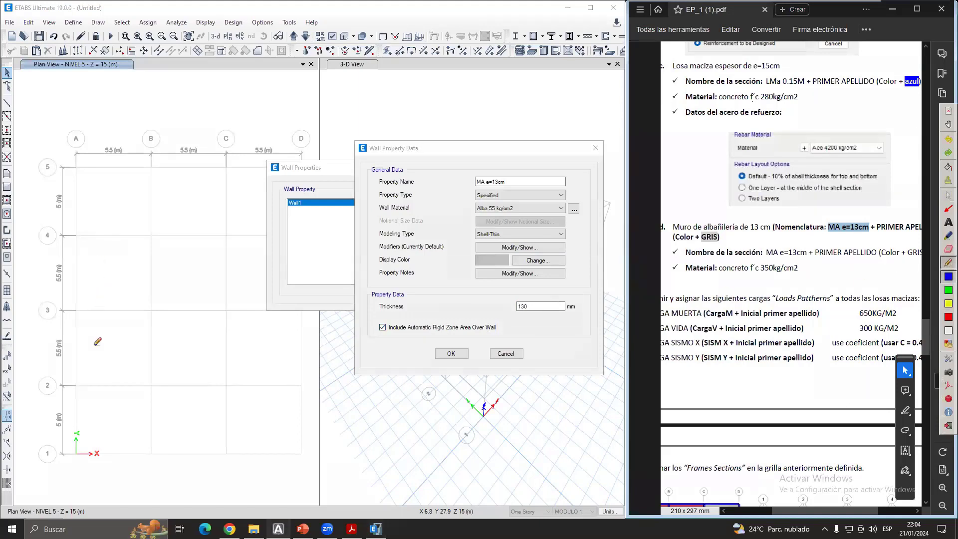
mouse_move(95, 344)
left_mouse_down()
mouse_move(99, 307)
mouse_move(114, 292)
left_mouse_up()
left_click(948, 180)
mouse_move(104, 353)
left_mouse_down()
mouse_move(128, 268)
mouse_move(221, 269)
mouse_move(223, 358)
left_mouse_up()
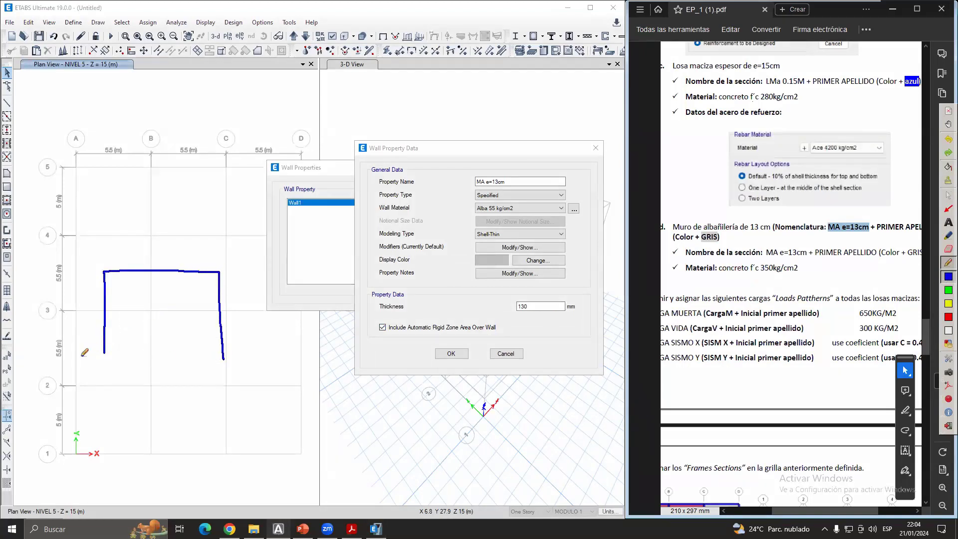
mouse_move(81, 356)
left_mouse_down()
mouse_move(129, 357)
mouse_move(83, 368)
left_mouse_up()
mouse_move(108, 357)
left_mouse_down()
mouse_move(96, 369)
mouse_move(110, 366)
left_mouse_up()
left_click_drag(124, 357, 114, 368)
mouse_move(198, 363)
left_mouse_down()
mouse_move(247, 359)
mouse_move(204, 372)
left_mouse_up()
mouse_move(237, 363)
left_mouse_down()
mouse_move(228, 374)
mouse_move(242, 376)
left_mouse_up()
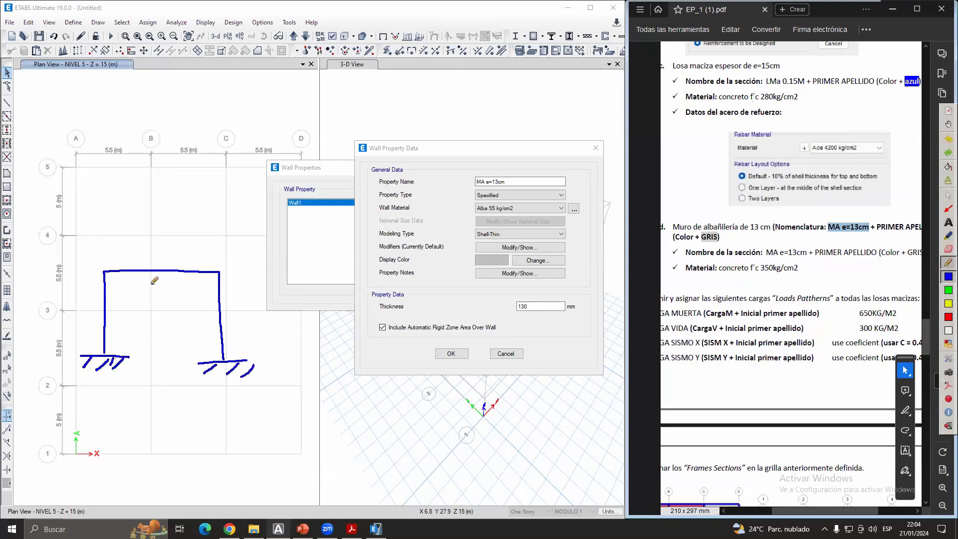
- Add the slab thickness and an LM label to the frame sketch, and draw its laterally displaced shape in red
left_click_drag(105, 279, 220, 282)
left_click_drag(135, 223, 145, 237)
mouse_move(149, 237)
left_mouse_down()
mouse_move(158, 222)
mouse_move(161, 230)
left_mouse_up()
left_click(948, 317)
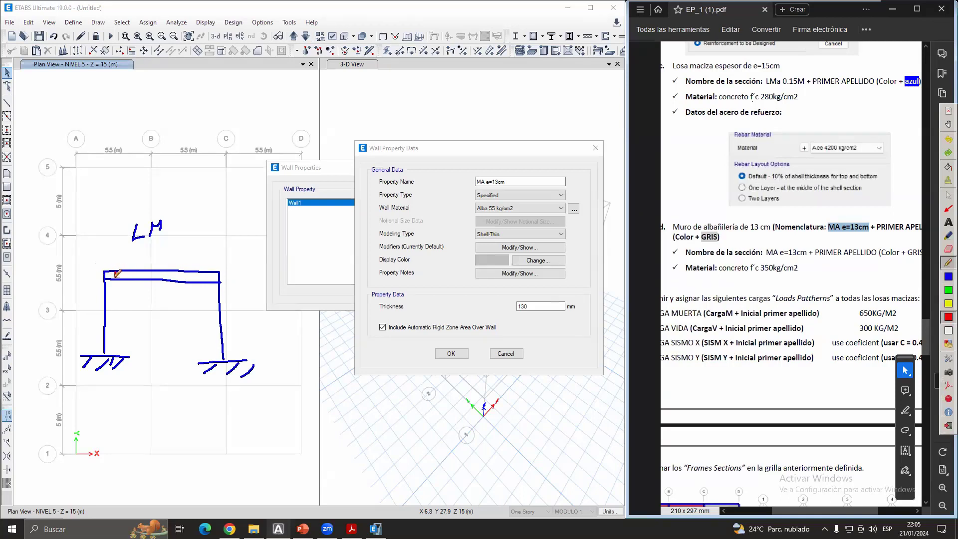
left_click_drag(116, 270, 235, 271)
left_click_drag(115, 278, 236, 281)
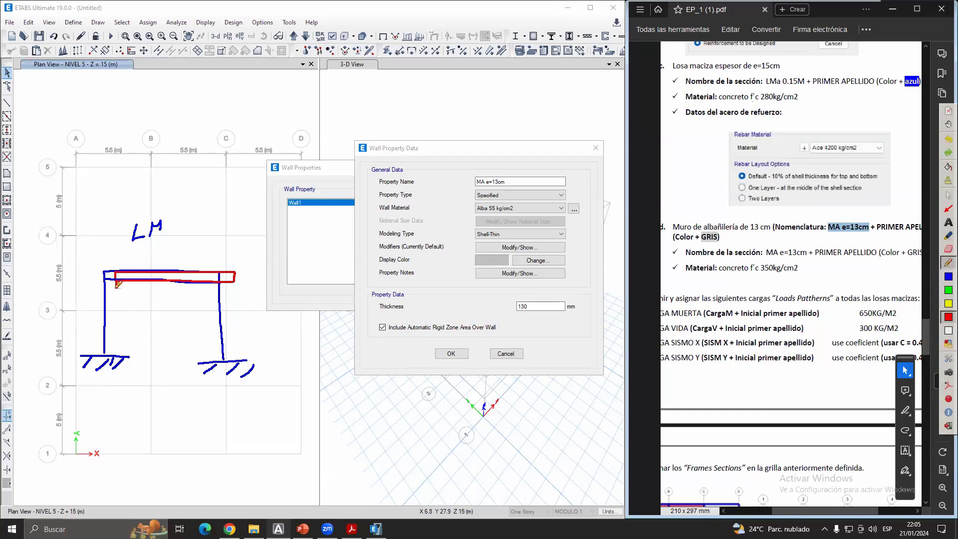
left_click_drag(116, 288, 104, 353)
left_click_drag(225, 353, 234, 277)
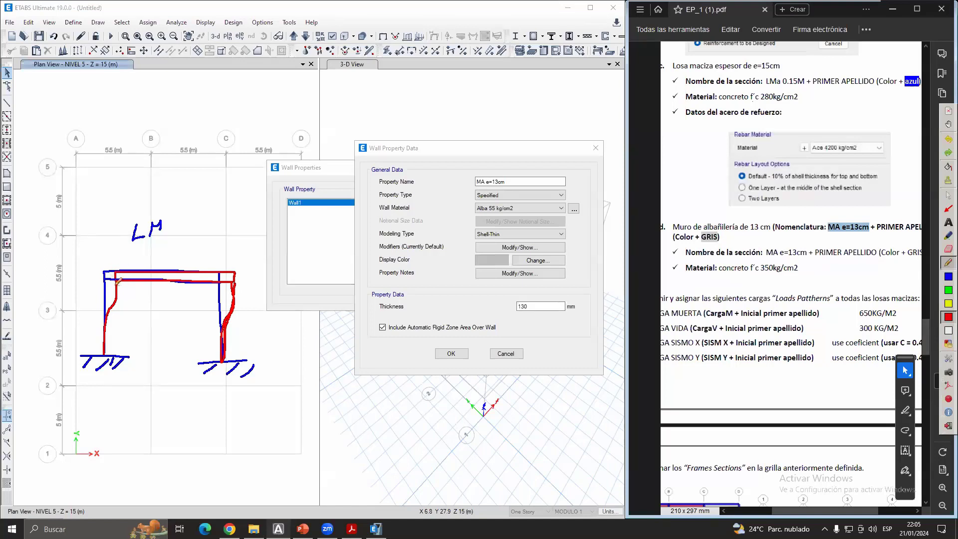
- Mark the horizontal, vertical and rotational movements with green arrows on the frame sketch and underline the automatic rigid zone option
left_click(948, 290)
mouse_move(107, 391)
left_mouse_down()
mouse_move(104, 416)
mouse_move(107, 382)
mouse_move(106, 391)
mouse_move(95, 375)
mouse_move(122, 443)
left_mouse_up()
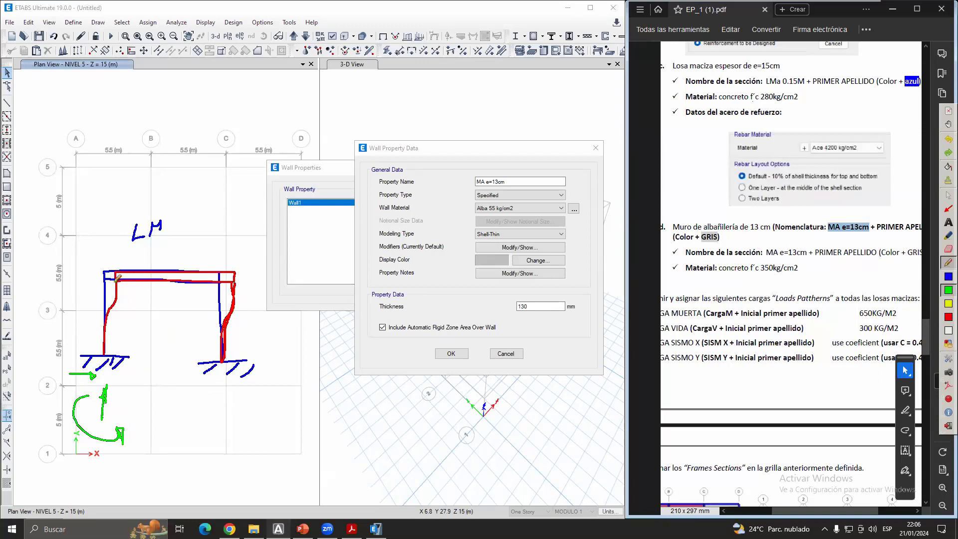
left_click_drag(117, 281, 119, 280)
mouse_move(125, 310)
left_mouse_down()
mouse_move(125, 290)
mouse_move(129, 297)
mouse_move(98, 280)
mouse_move(114, 320)
left_mouse_up()
left_click_drag(370, 339, 507, 328)
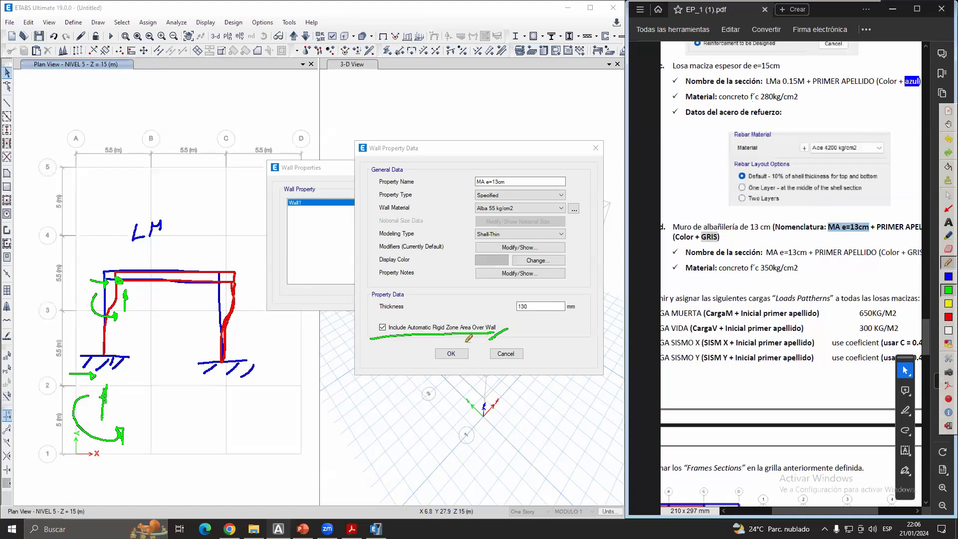
- Save the MA e=13cm wall property and close the wall property list
left_click(947, 195)
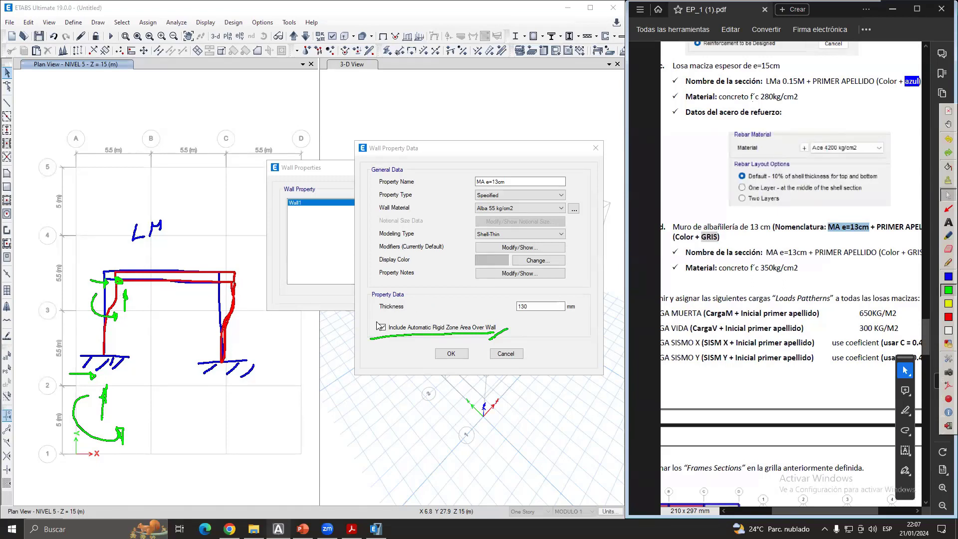
left_click(451, 354)
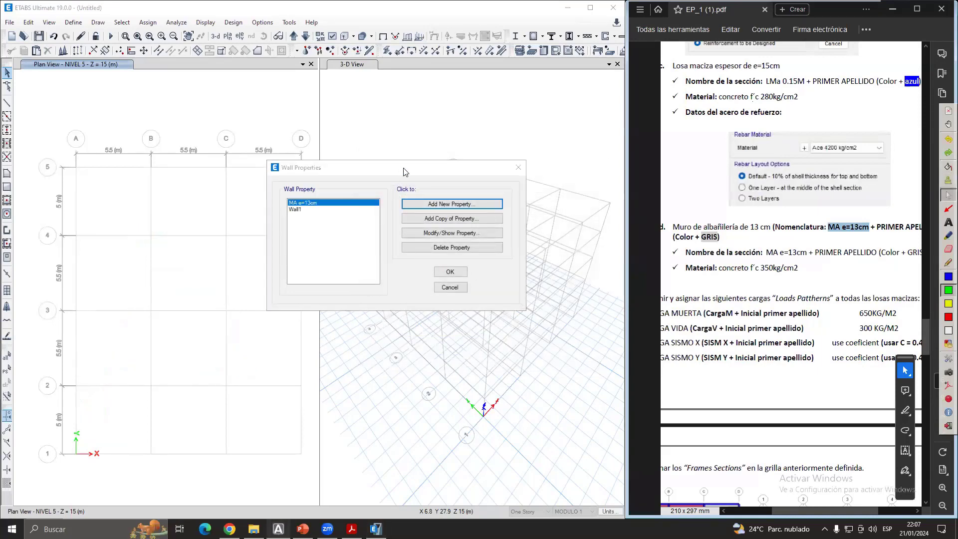
left_click_drag(406, 172, 358, 168)
left_click(402, 268)
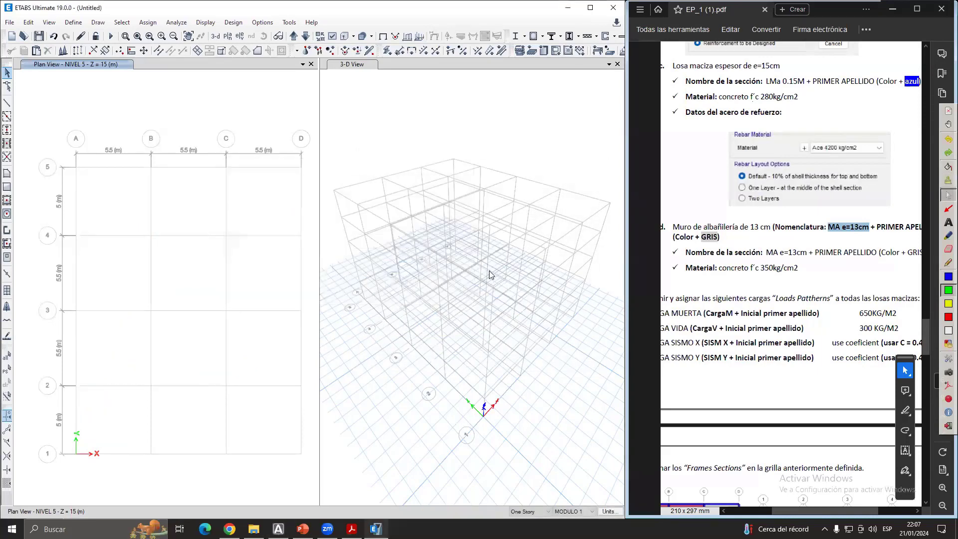
left_click(792, 297)
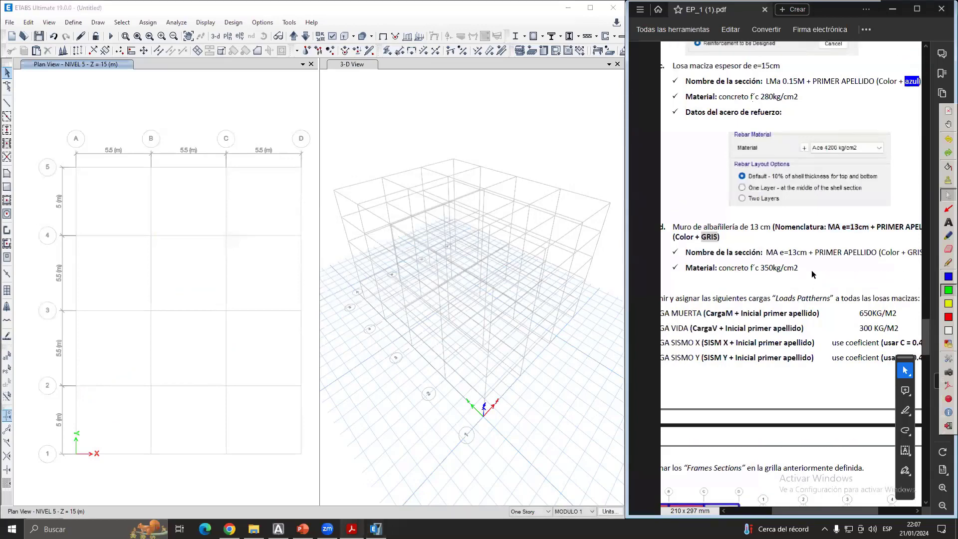
left_click(68, 25)
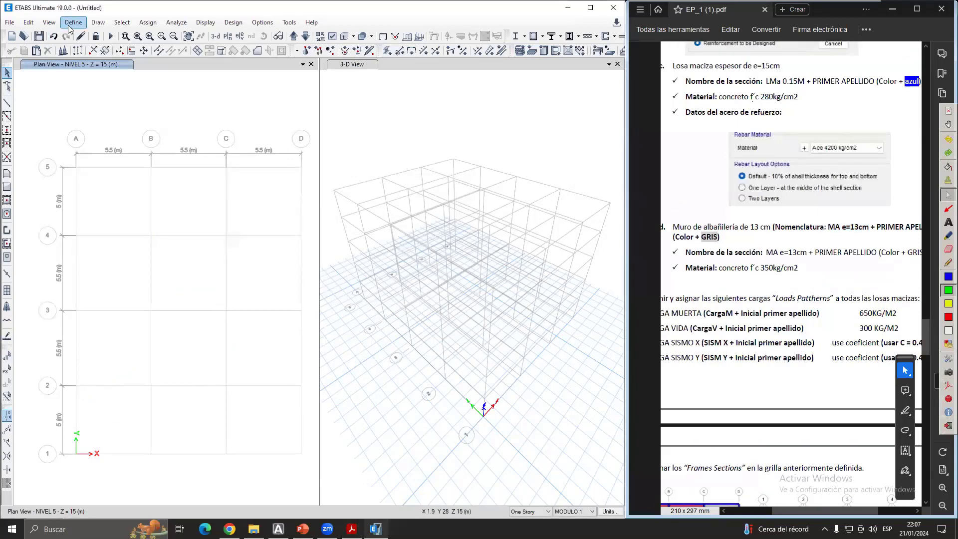
left_click(79, 26)
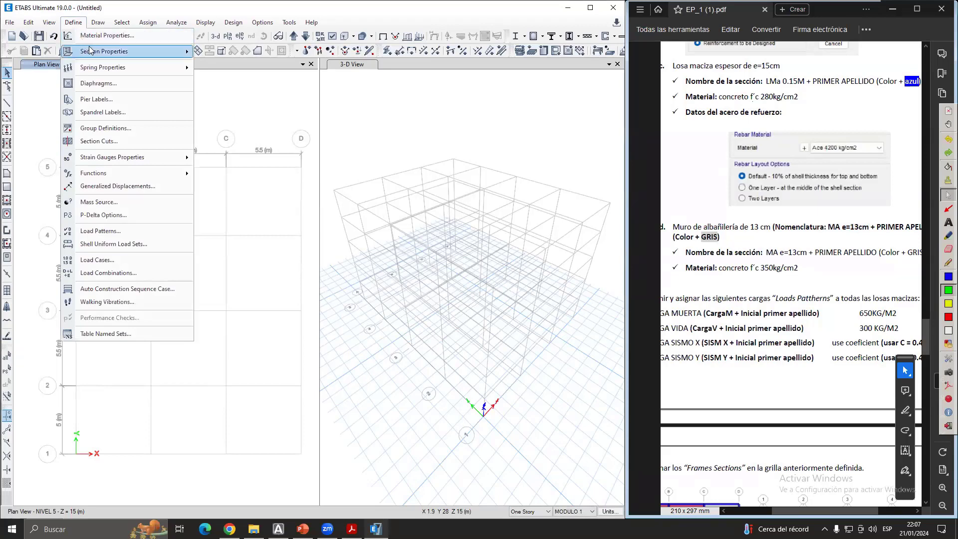
- Highlight the masonry wall's material strength f´c 350kg/cm2 in yellow in the assignment PDF
mouse_move(84, 50)
left_click(662, 185)
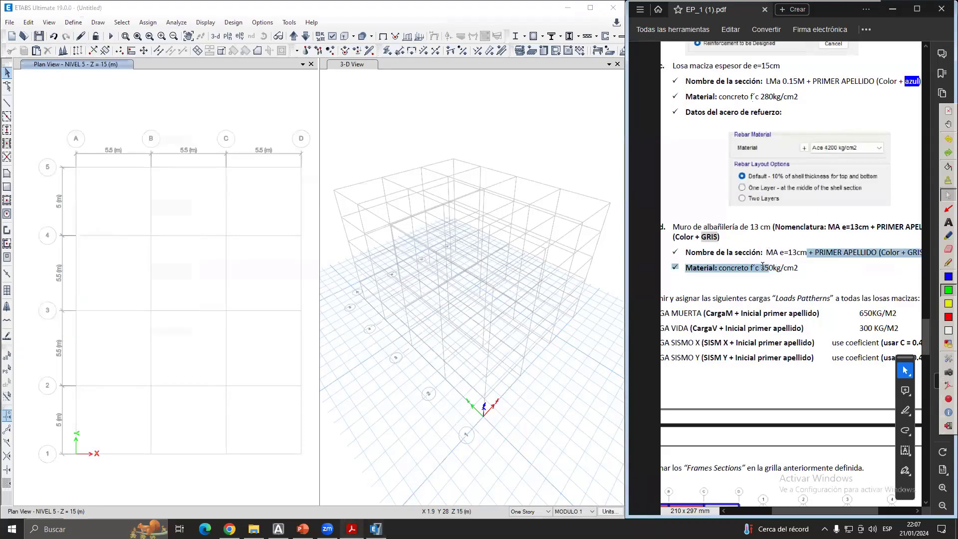
left_click_drag(798, 268, 753, 270)
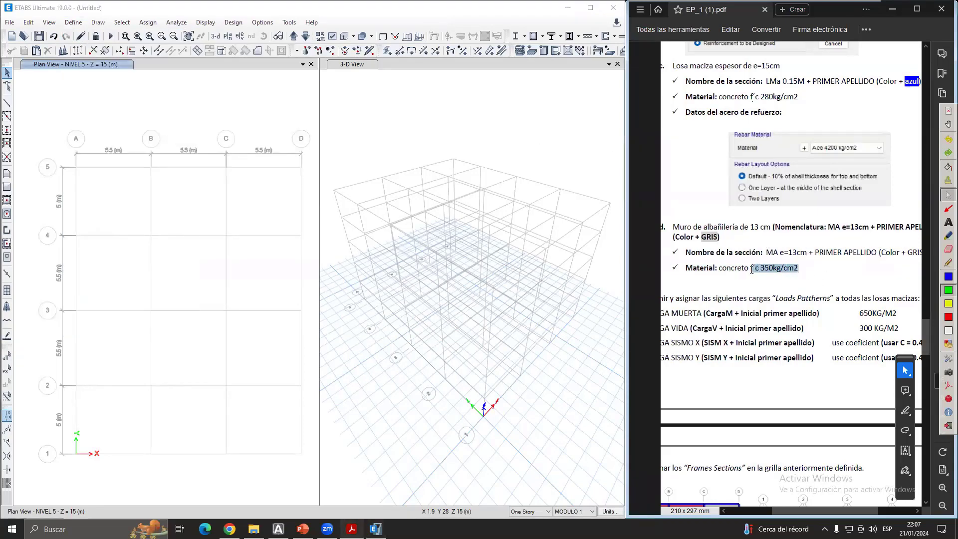
left_click(798, 269)
scroll(817, 258, "down", 3)
left_click_drag(750, 172, 793, 172)
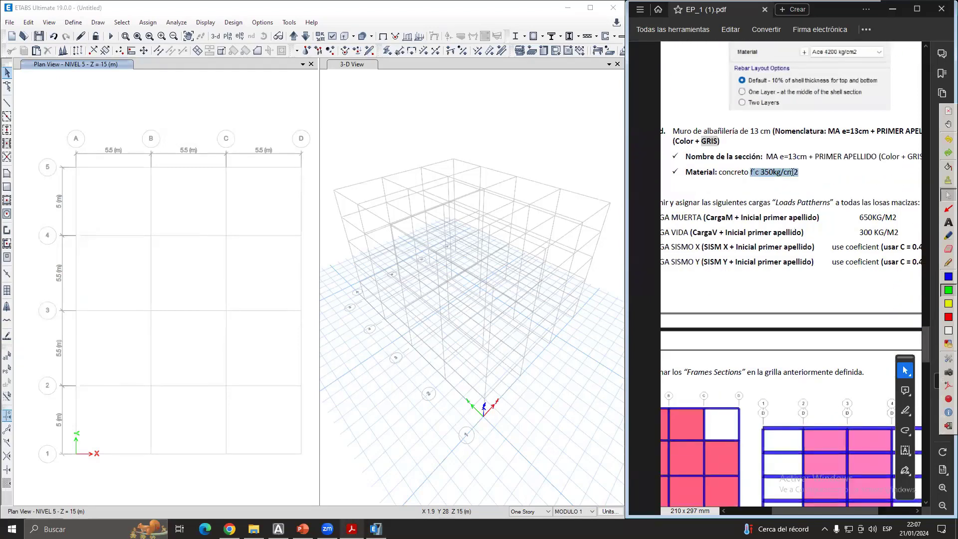
left_click(800, 159)
left_click(948, 317)
mouse_move(799, 169)
left_mouse_down()
mouse_move(816, 181)
mouse_move(798, 182)
left_mouse_up()
left_click(948, 180)
left_click(948, 194)
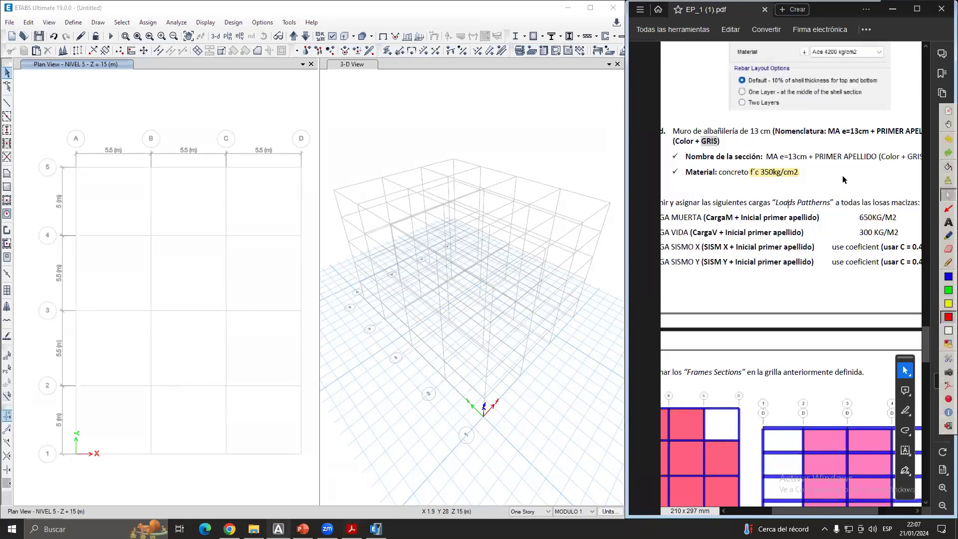
- Handwrite "1= New Model (Grid's)" in green over the model views, with a small grid sketch beside it
scroll(834, 178, "down", 1)
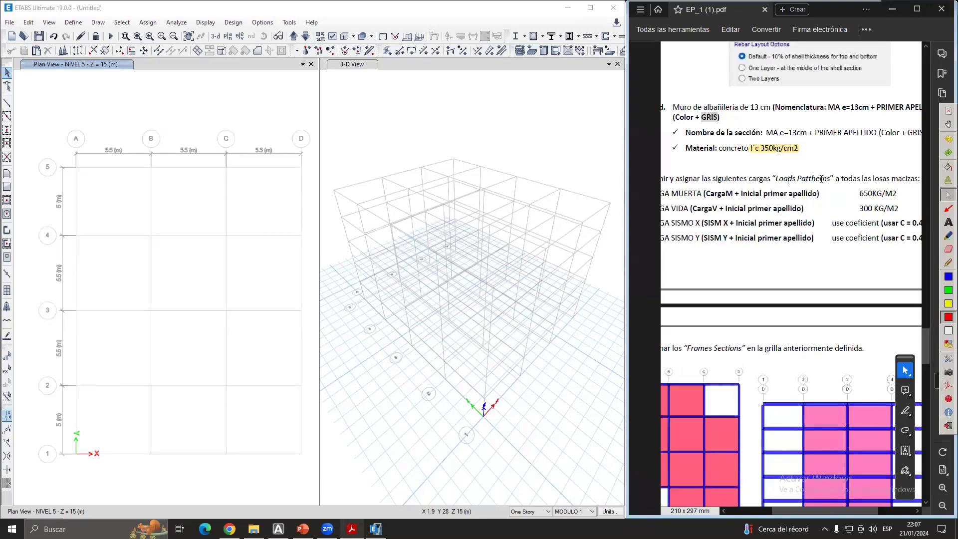
scroll(821, 179, "down", 1, "ctrl")
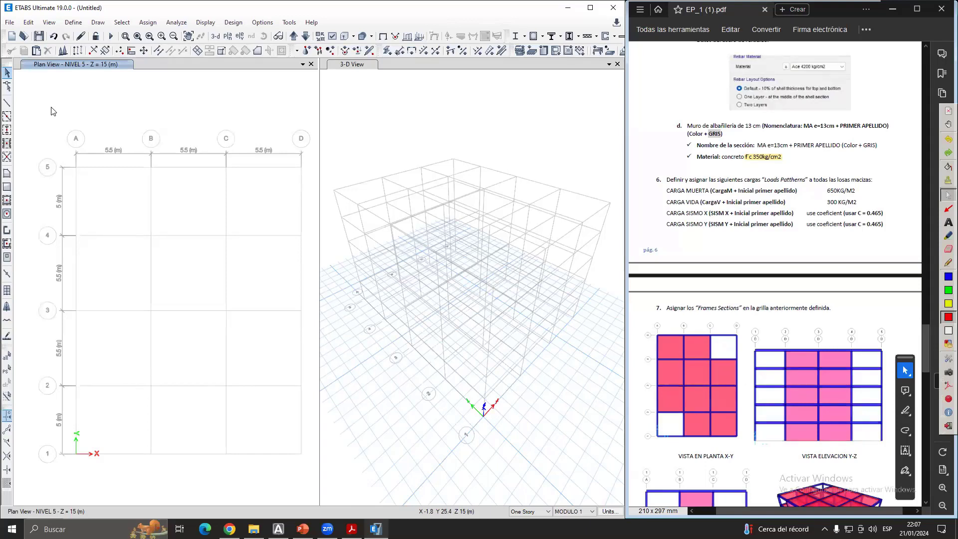
left_click(947, 290)
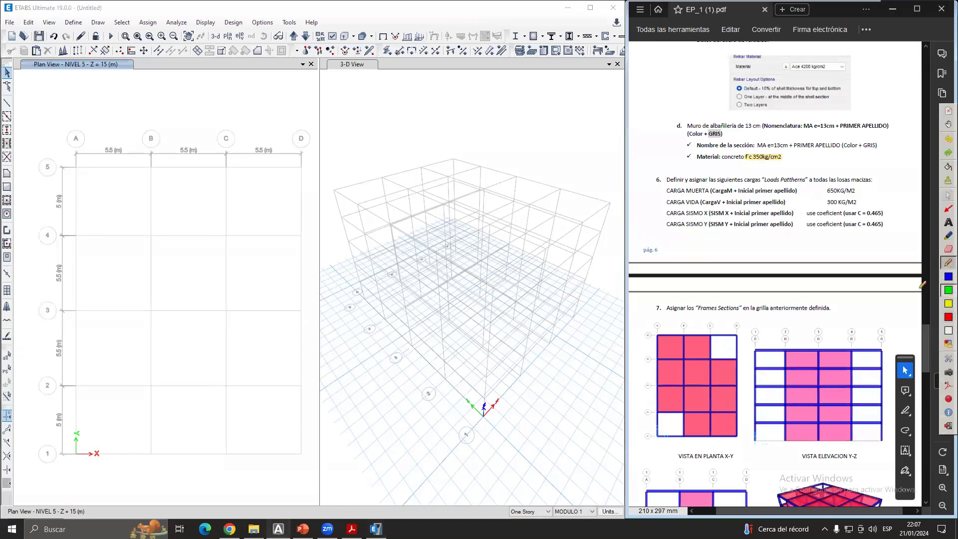
mouse_move(33, 93)
left_mouse_down()
mouse_move(38, 82)
mouse_move(42, 105)
mouse_move(88, 82)
mouse_move(100, 99)
mouse_move(177, 92)
mouse_move(241, 107)
mouse_move(302, 91)
mouse_move(305, 121)
left_mouse_up()
left_click(201, 93)
left_click_drag(366, 80, 351, 115)
mouse_move(392, 78)
left_mouse_down()
mouse_move(376, 107)
mouse_move(340, 91)
mouse_move(399, 99)
left_mouse_up()
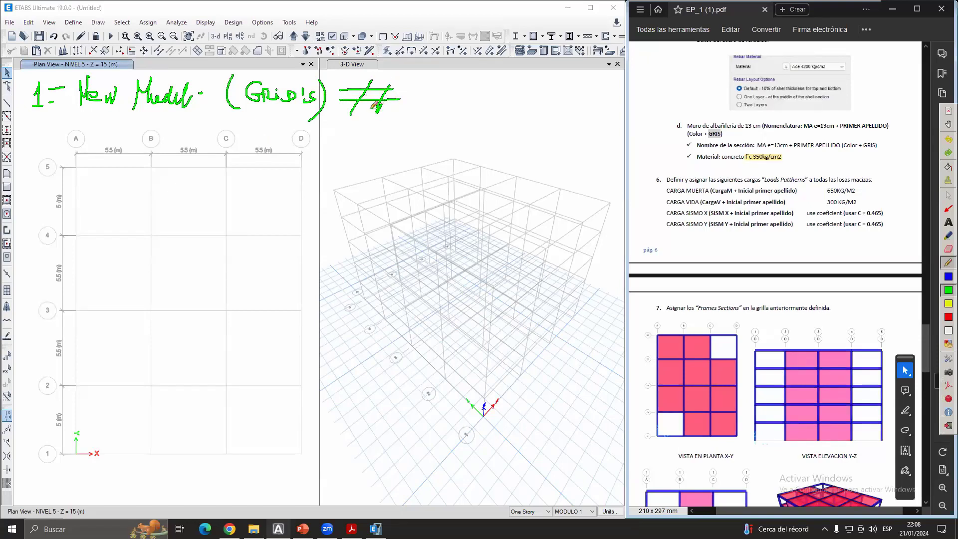
mouse_move(344, 77)
left_mouse_down()
mouse_move(341, 109)
mouse_move(408, 112)
mouse_move(402, 80)
left_mouse_up()
left_click_drag(403, 80, 397, 108)
- Handwrite "2= Definir Mat" in green below the first note and bracket Conc, Acero and Alb beside it in red
mouse_move(32, 134)
left_mouse_down()
mouse_move(49, 159)
mouse_move(65, 136)
mouse_move(78, 158)
left_mouse_up()
left_click(55, 151)
mouse_move(81, 126)
left_mouse_down()
mouse_move(81, 157)
mouse_move(116, 149)
mouse_move(136, 158)
mouse_move(158, 142)
mouse_move(159, 158)
mouse_move(198, 149)
mouse_move(215, 159)
mouse_move(253, 147)
left_mouse_up()
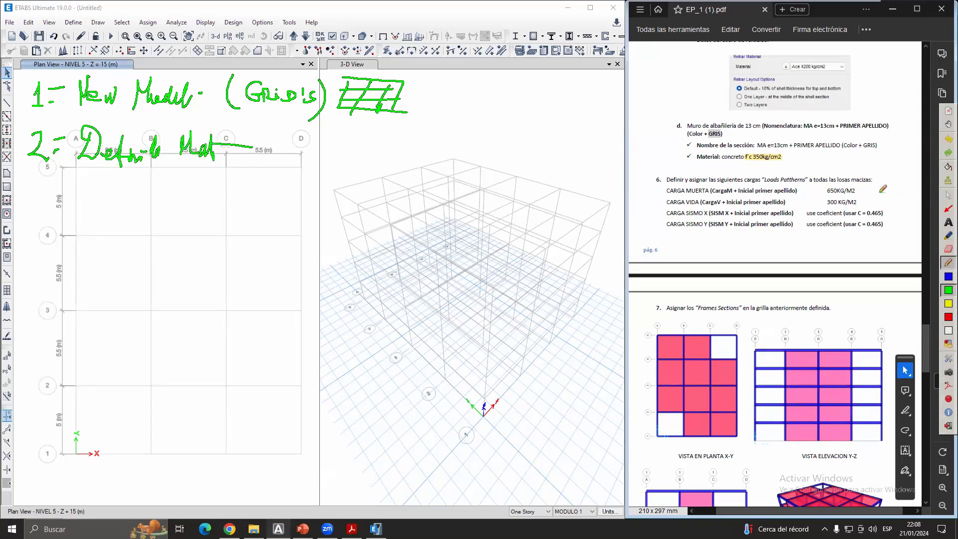
left_click(948, 303)
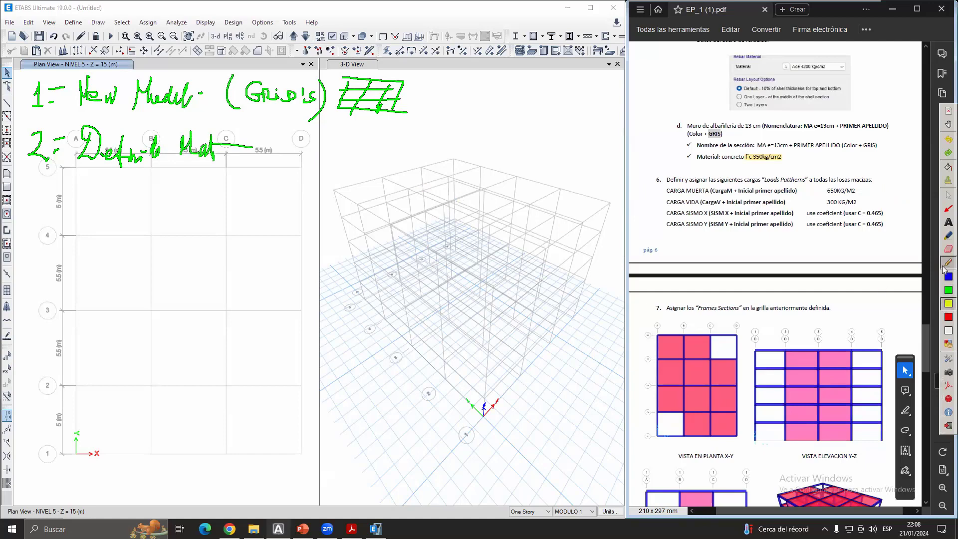
left_click(948, 317)
left_click_drag(288, 138, 294, 158)
left_click_drag(294, 152, 322, 151)
mouse_move(280, 208)
left_mouse_down()
mouse_move(292, 197)
mouse_move(327, 202)
left_mouse_up()
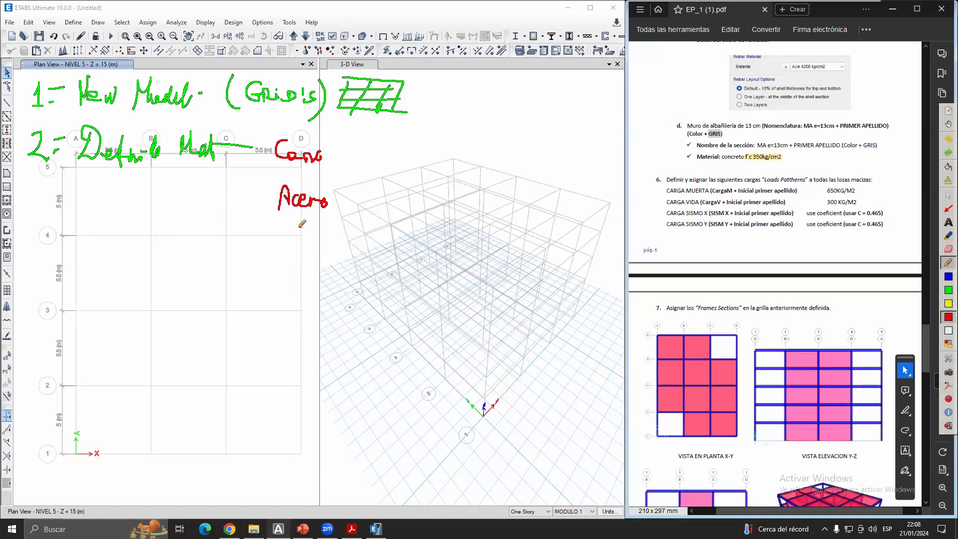
mouse_move(283, 248)
left_mouse_down()
mouse_move(294, 228)
mouse_move(298, 247)
mouse_move(321, 240)
left_mouse_up()
mouse_move(272, 139)
left_mouse_down()
mouse_move(262, 219)
mouse_move(270, 256)
left_mouse_up()
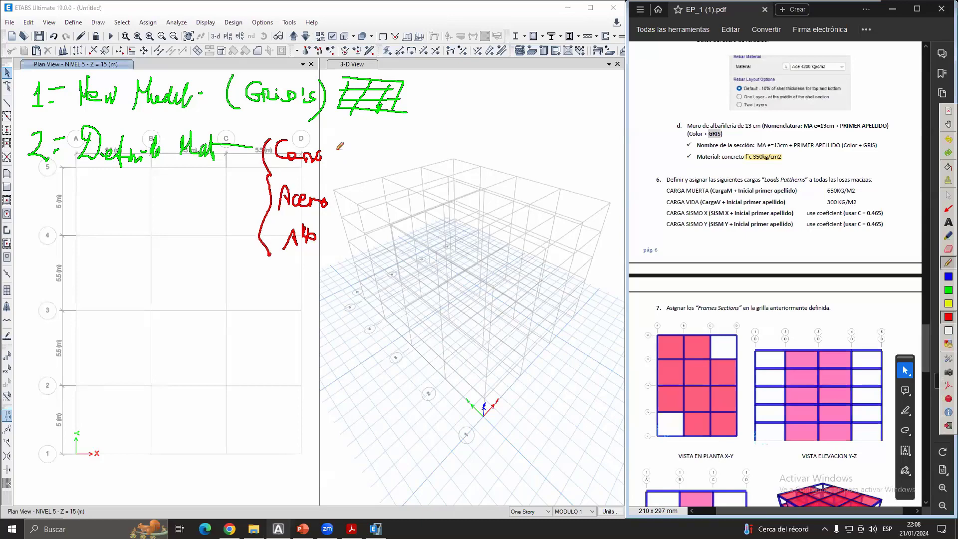
- Annotate the three materials in red with f'c, ASTM and "E. 0.70, 0.20", and underline the list
mouse_move(357, 144)
left_mouse_down()
mouse_move(351, 163)
mouse_move(373, 148)
mouse_move(386, 166)
left_mouse_up()
mouse_move(357, 208)
left_mouse_down()
mouse_move(364, 189)
mouse_move(371, 207)
mouse_move(399, 190)
left_mouse_up()
mouse_move(393, 190)
left_mouse_down()
mouse_move(392, 207)
mouse_move(407, 194)
mouse_move(410, 203)
left_mouse_up()
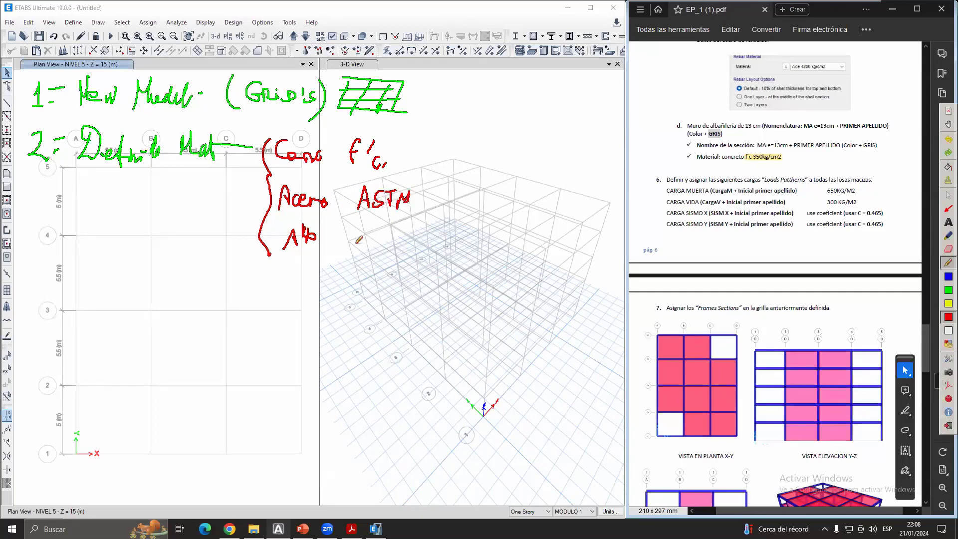
mouse_move(351, 233)
left_mouse_down()
mouse_move(348, 245)
mouse_move(365, 245)
mouse_move(366, 232)
left_mouse_up()
mouse_move(350, 239)
left_mouse_down()
mouse_move(382, 228)
mouse_move(397, 245)
mouse_move(409, 230)
mouse_move(421, 250)
mouse_move(442, 232)
mouse_move(449, 245)
mouse_move(467, 240)
left_mouse_up()
left_click(370, 245)
left_click_drag(475, 230, 474, 232)
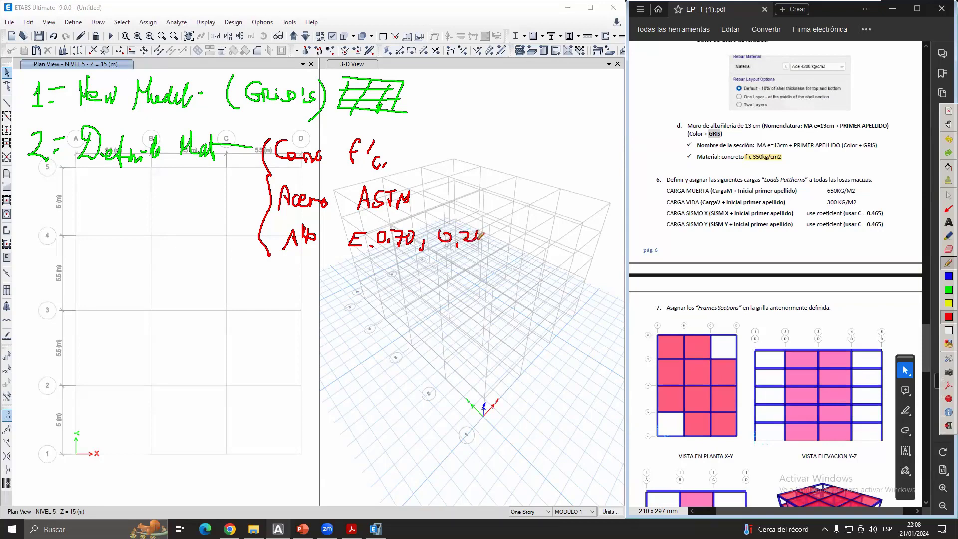
left_click_drag(290, 264, 443, 258)
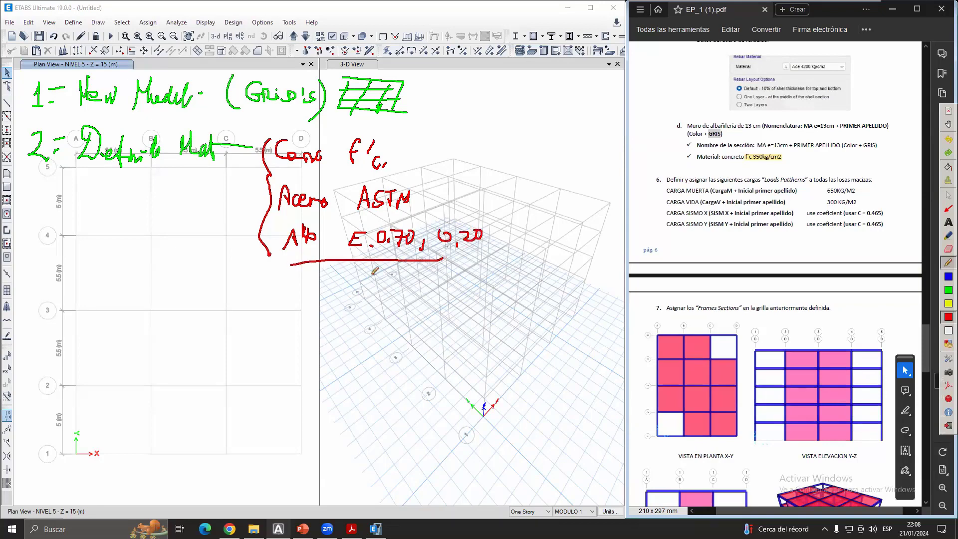
- Handwrite "3. Def. Seccion Frame" in green and bracket Col and Vig in red with a sketch of each member
left_click(948, 289)
mouse_move(38, 282)
left_mouse_down()
mouse_move(50, 294)
mouse_move(29, 301)
left_mouse_up()
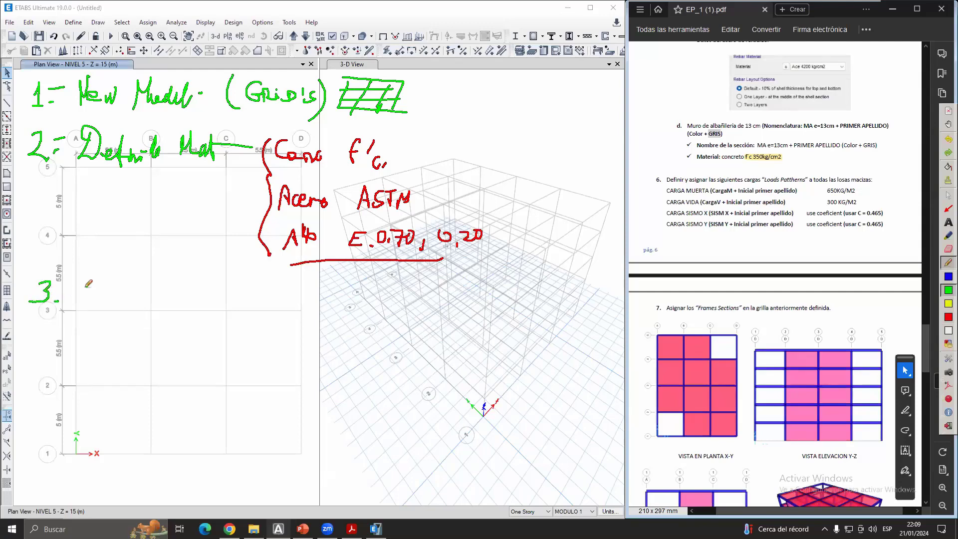
mouse_move(74, 273)
left_mouse_down()
mouse_move(97, 298)
mouse_move(112, 287)
mouse_move(122, 304)
mouse_move(119, 295)
mouse_move(221, 299)
mouse_move(252, 285)
mouse_move(228, 291)
mouse_move(338, 312)
mouse_move(380, 305)
mouse_move(390, 282)
mouse_move(395, 305)
mouse_move(383, 311)
mouse_move(397, 310)
left_mouse_up()
left_click(948, 317)
mouse_move(329, 324)
left_mouse_down()
mouse_move(334, 344)
mouse_move(342, 323)
left_mouse_up()
mouse_move(344, 333)
left_mouse_down()
mouse_move(353, 355)
mouse_move(415, 332)
mouse_move(377, 343)
mouse_move(418, 336)
mouse_move(417, 348)
left_mouse_up()
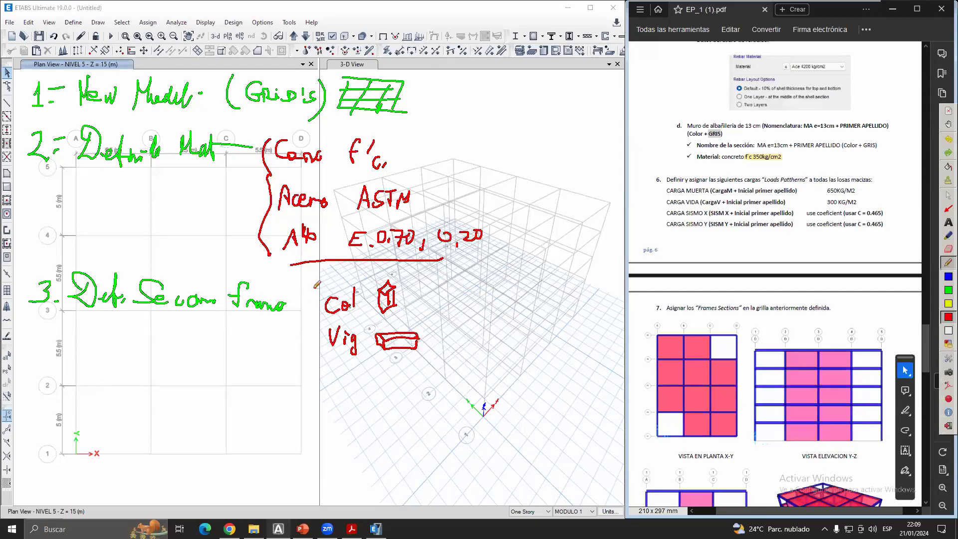
mouse_move(323, 283)
left_mouse_down()
mouse_move(314, 315)
mouse_move(328, 356)
left_mouse_up()
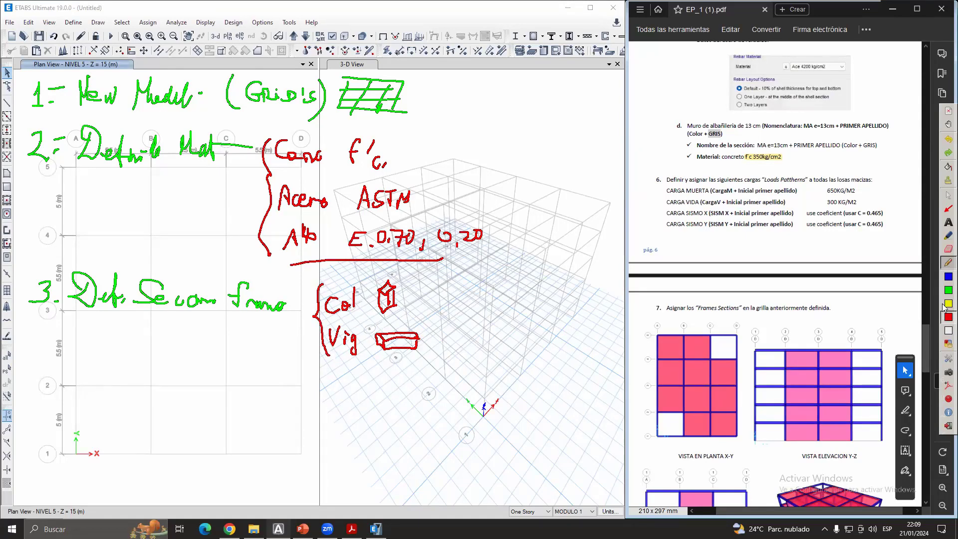
- Handwrite "4 Def Seccion Slab" in green and bracket Losa beside it in red with a slab sketch
left_click(948, 290)
mouse_move(43, 377)
left_mouse_down()
mouse_move(45, 408)
mouse_move(79, 408)
left_mouse_up()
mouse_move(91, 397)
left_mouse_down()
mouse_move(113, 379)
mouse_move(144, 385)
mouse_move(125, 408)
mouse_move(154, 396)
mouse_move(187, 406)
left_mouse_up()
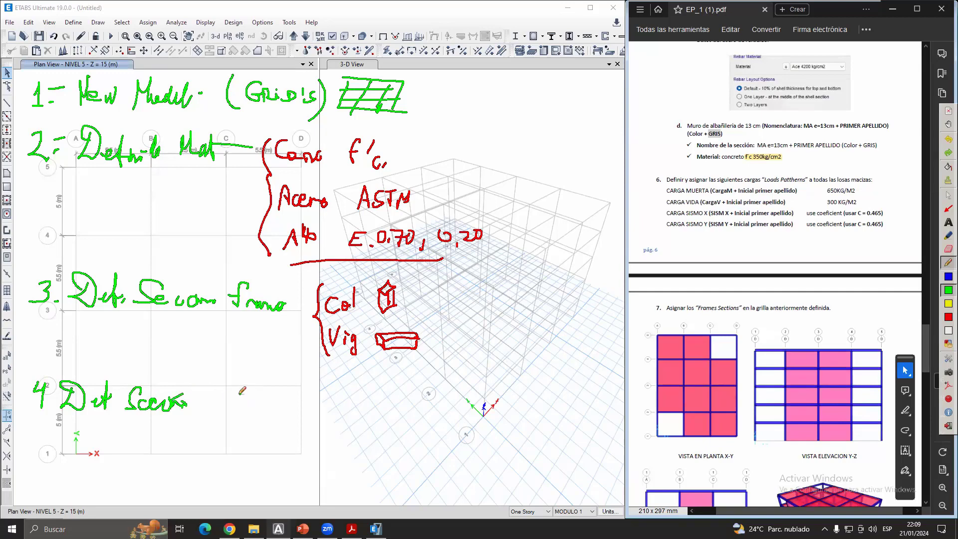
mouse_move(240, 388)
left_mouse_down()
mouse_move(216, 409)
mouse_move(254, 397)
left_mouse_up()
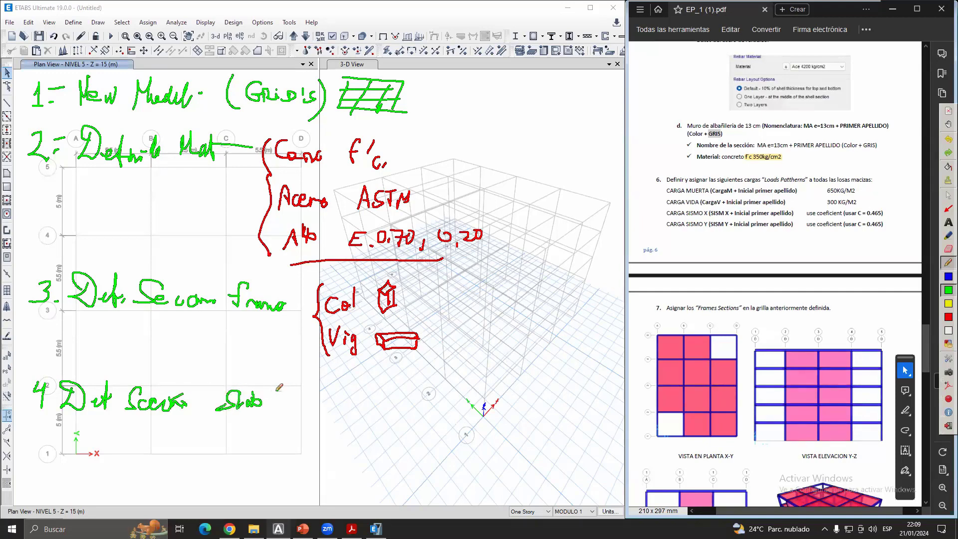
left_click(948, 316)
mouse_move(292, 398)
left_mouse_down()
mouse_move(305, 409)
mouse_move(338, 412)
mouse_move(401, 383)
mouse_move(399, 402)
mouse_move(422, 394)
left_mouse_up()
mouse_move(353, 393)
left_mouse_down()
mouse_move(383, 413)
mouse_move(424, 401)
left_mouse_up()
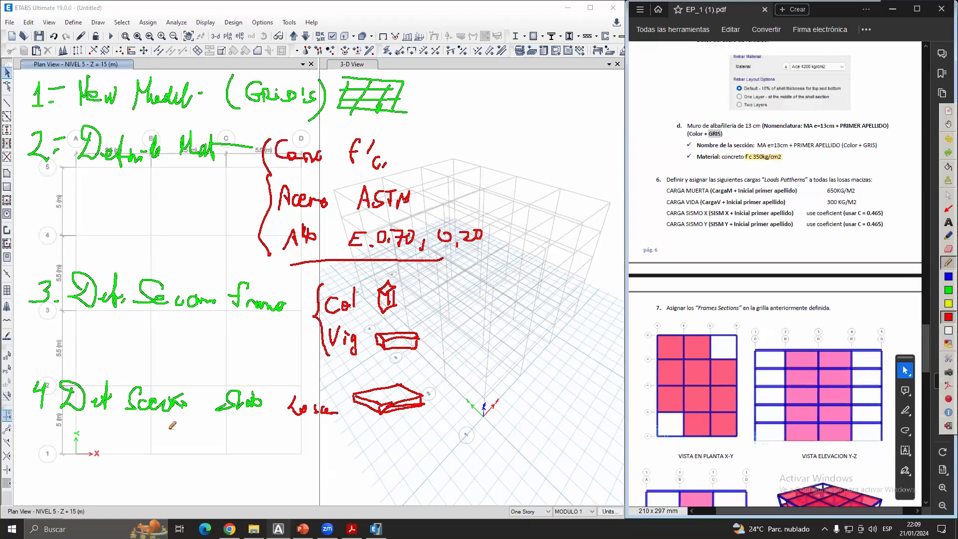
left_click_drag(281, 379, 279, 424)
- Handwrite "5. Def Seccion Wall" in green and bracket Muros beside it in red with a wall panel sketch
left_click(947, 290)
mouse_move(31, 439)
left_mouse_down()
mouse_move(46, 455)
mouse_move(18, 463)
left_mouse_up()
mouse_move(29, 440)
left_mouse_down()
mouse_move(50, 441)
mouse_move(54, 468)
mouse_move(103, 471)
mouse_move(127, 448)
mouse_move(122, 473)
left_mouse_up()
mouse_move(115, 457)
left_mouse_down()
mouse_move(235, 466)
mouse_move(249, 446)
mouse_move(264, 469)
left_mouse_up()
left_click_drag(271, 443, 270, 469)
left_click(948, 317)
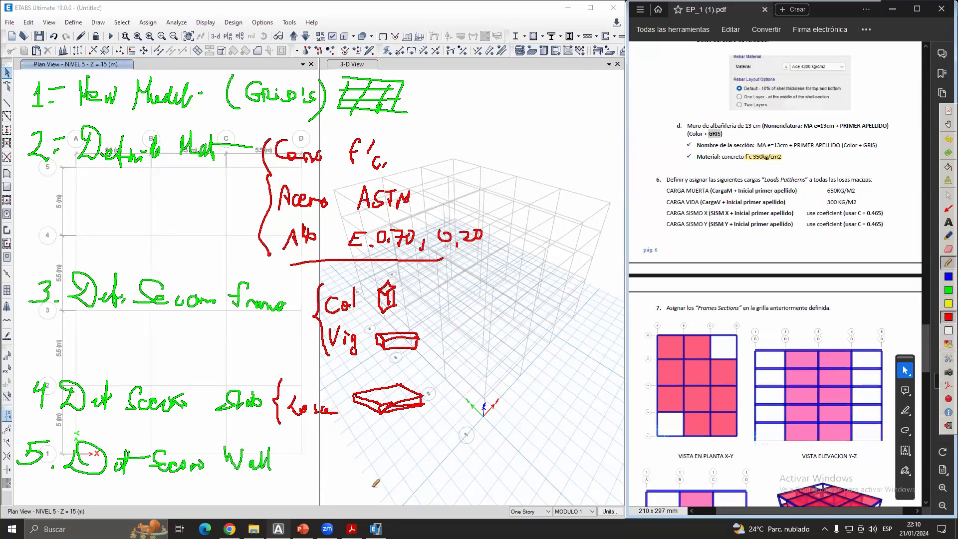
left_click_drag(298, 440, 293, 494)
mouse_move(311, 475)
left_mouse_down()
mouse_move(313, 448)
mouse_move(330, 465)
mouse_move(373, 468)
left_mouse_up()
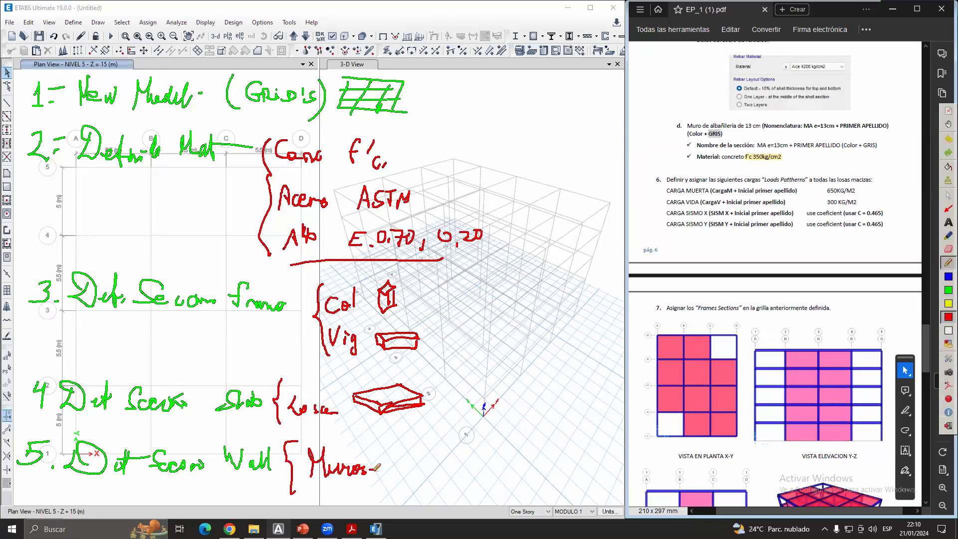
mouse_move(408, 438)
left_mouse_down()
mouse_move(408, 473)
mouse_move(439, 486)
left_mouse_up()
left_click_drag(408, 438, 439, 485)
mouse_move(406, 433)
left_mouse_down()
mouse_move(442, 439)
mouse_move(445, 488)
left_mouse_up()
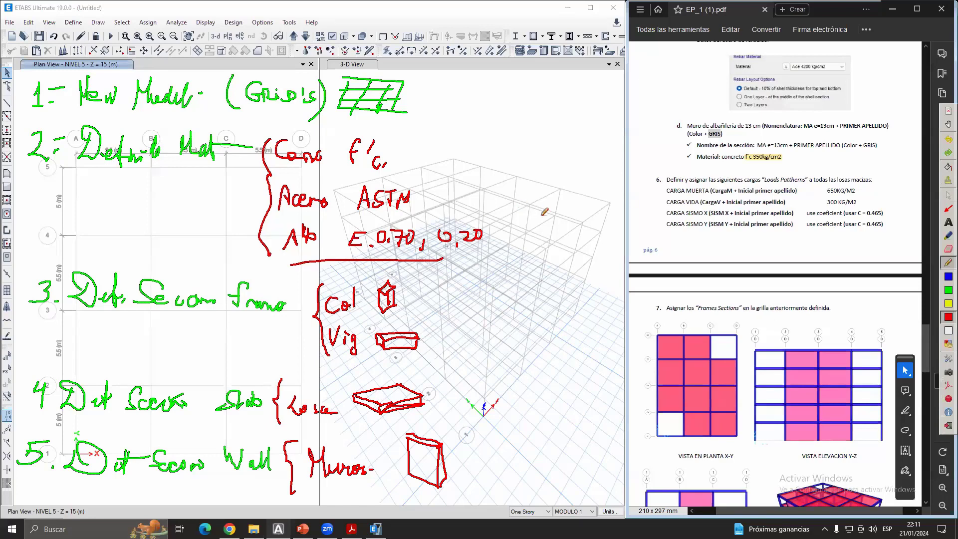
left_click(948, 195)
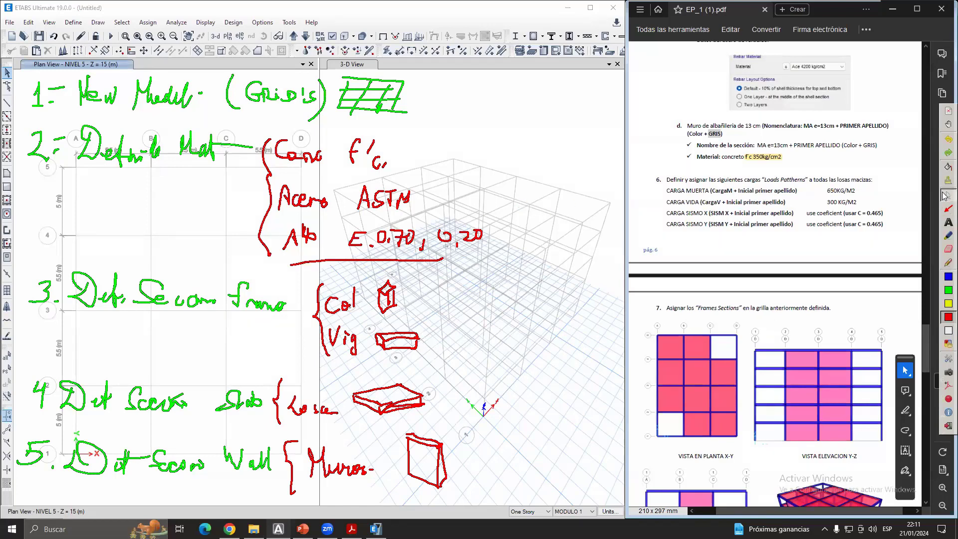